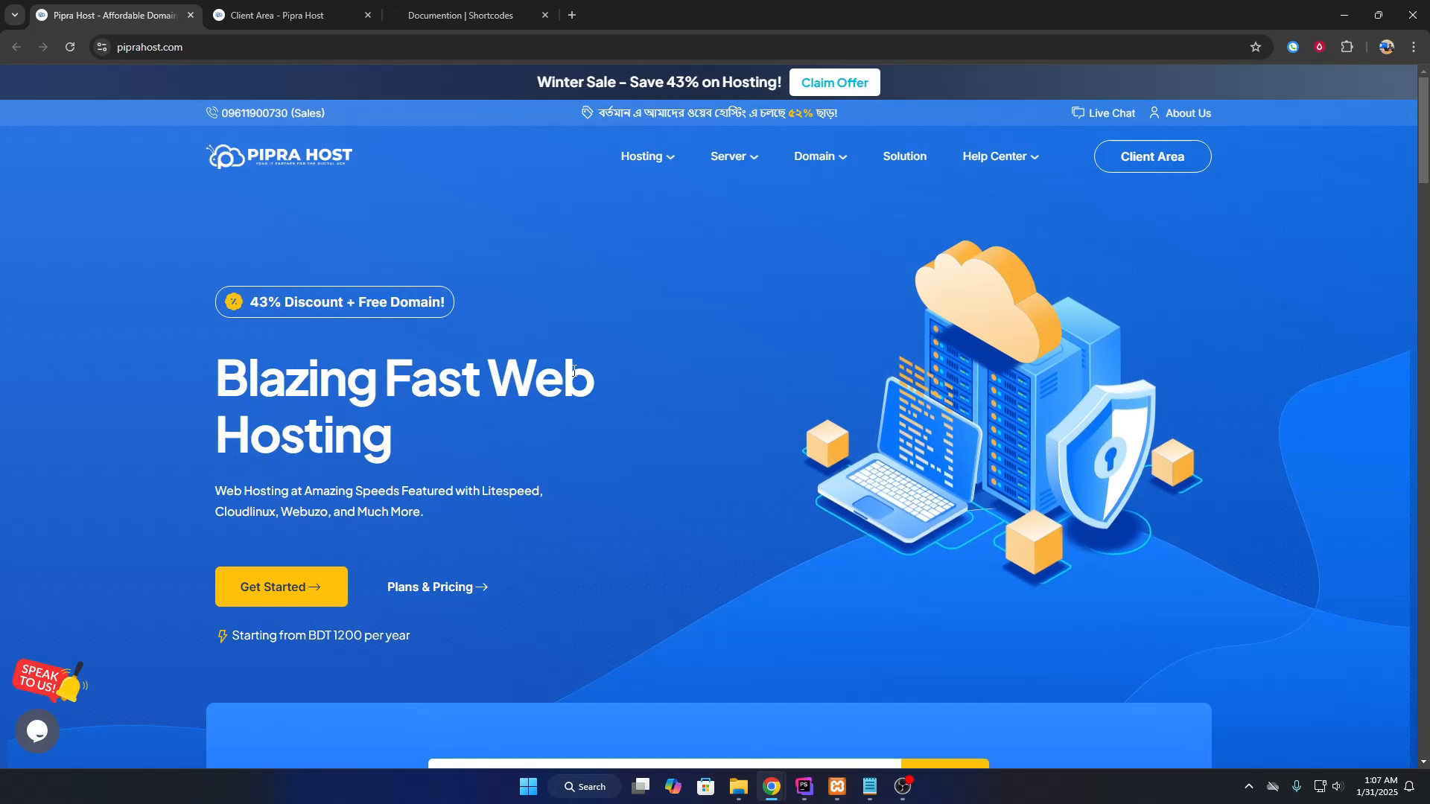
# Check the .INFO and .COM domain prices, then select amarsikkharghor in the domain search box.
pyautogui.scroll(-5, 543, 373)
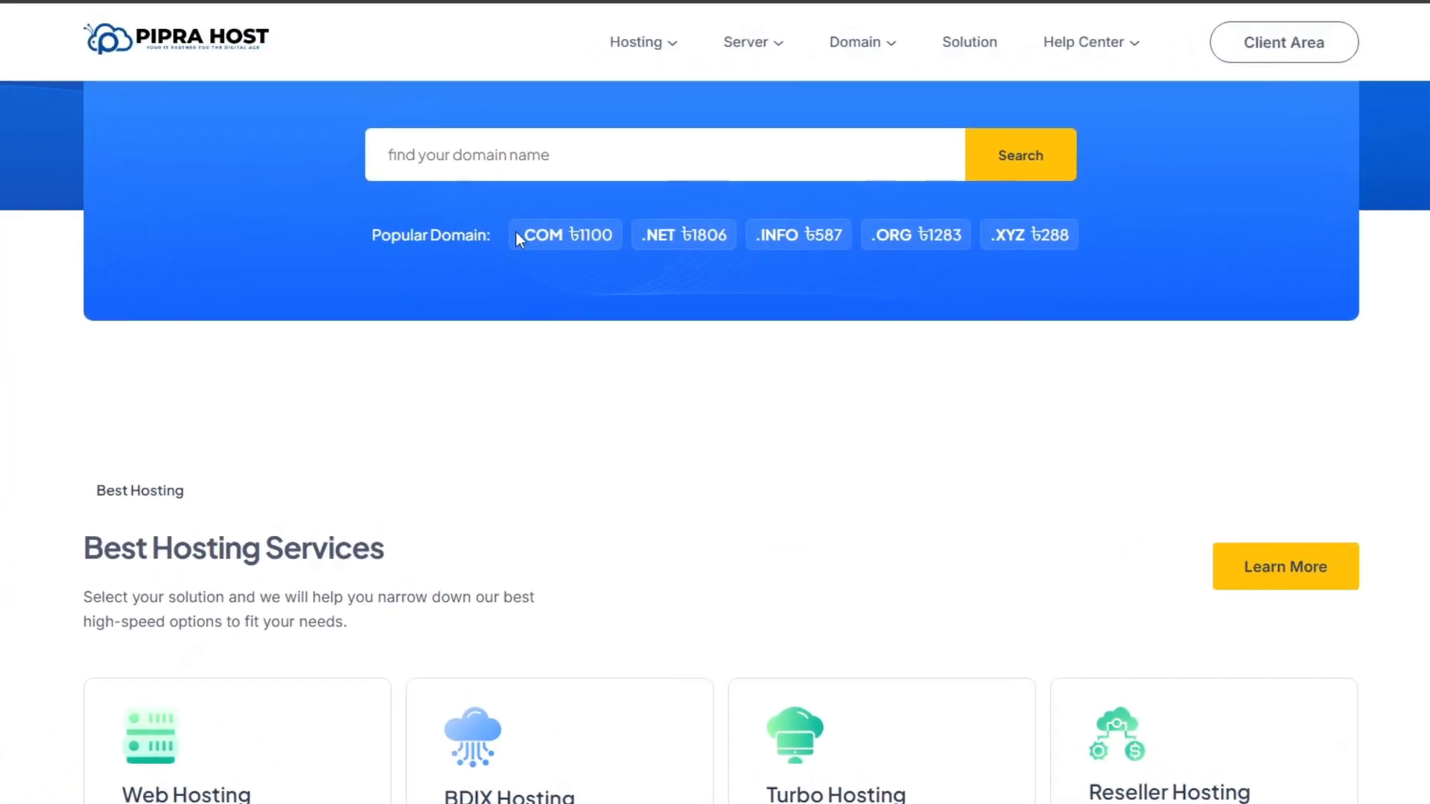
pyautogui.moveTo(769, 236); pyautogui.dragTo(776, 236)
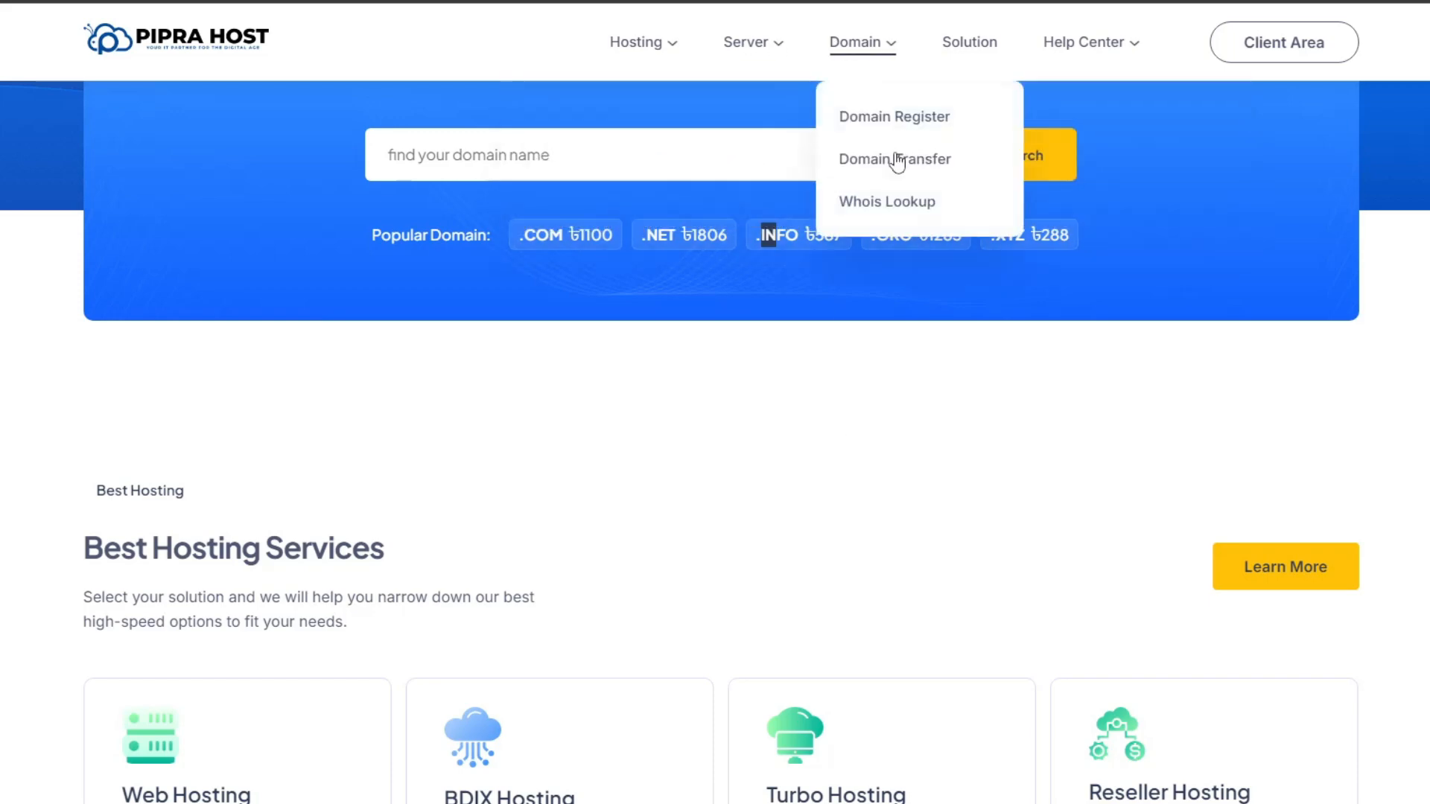
pyautogui.scroll(-3, 629, 457)
pyautogui.scroll(5, 629, 457)
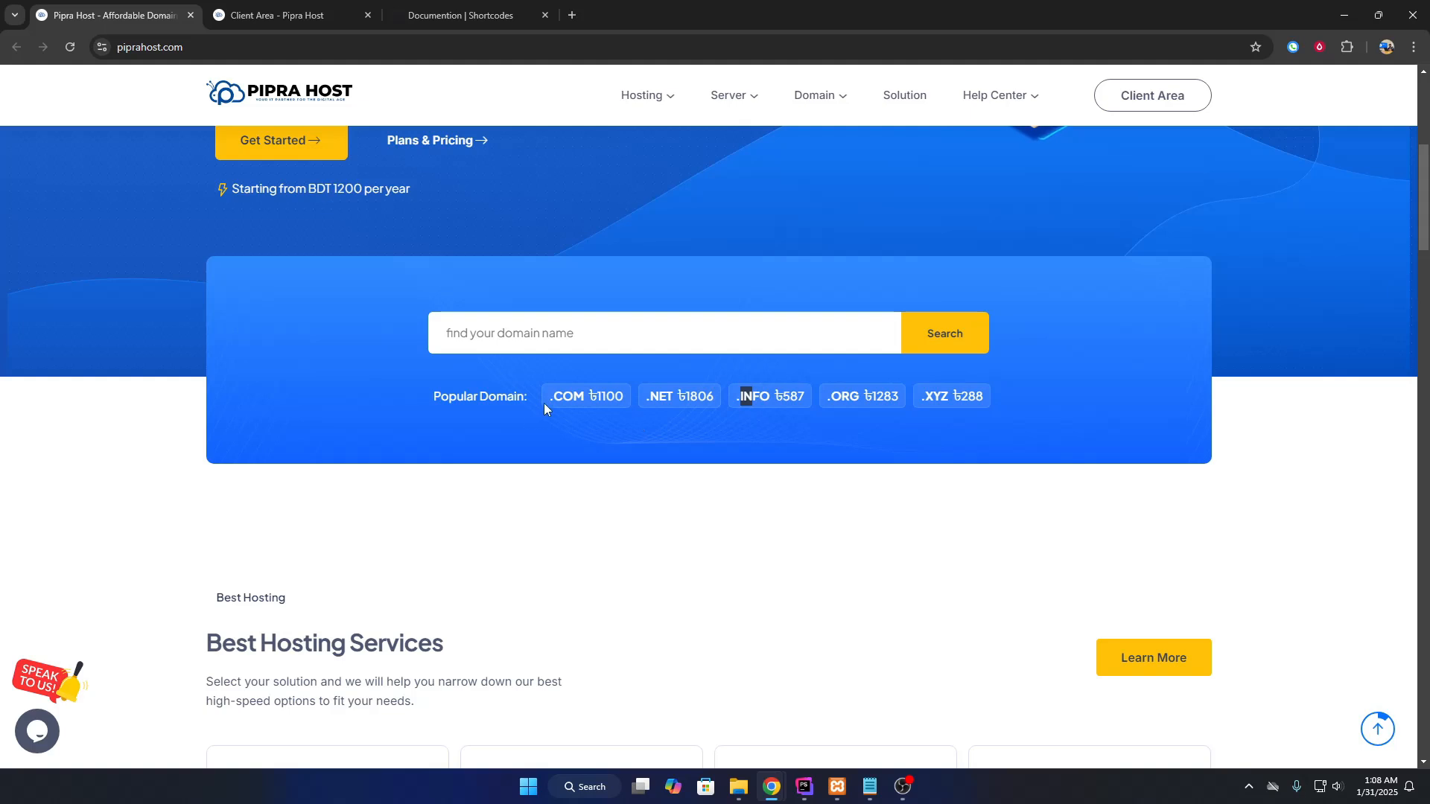
pyautogui.moveTo(544, 403)
pyautogui.mouseDown()
pyautogui.moveTo(576, 398)
pyautogui.moveTo(546, 400)
pyautogui.mouseUp()
pyautogui.moveTo(449, 335); pyautogui.dragTo(563, 336)
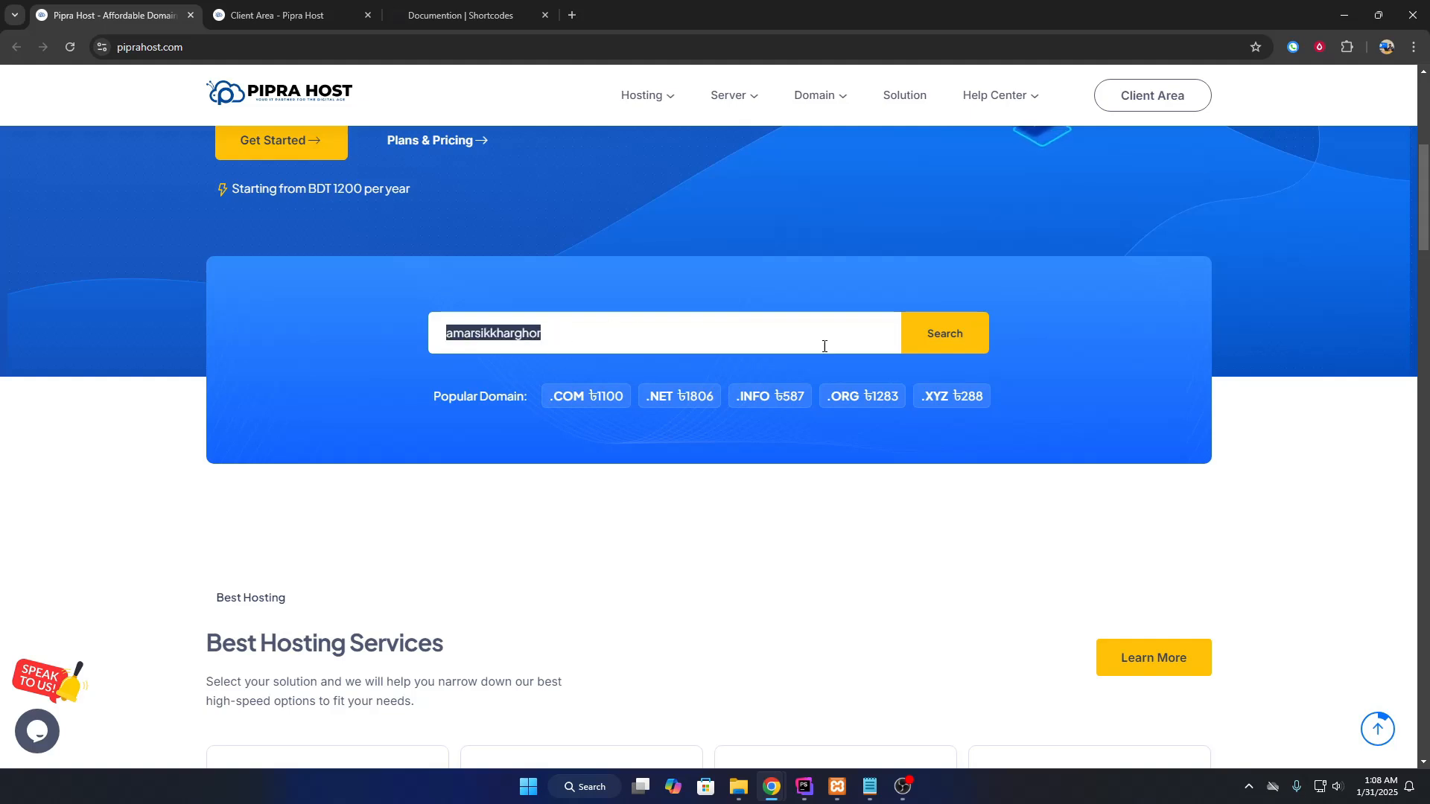
# Search the domain and confirm amarsikkharghor.com is available for ৳1,100.00 BDT.
pyautogui.click(927, 346)
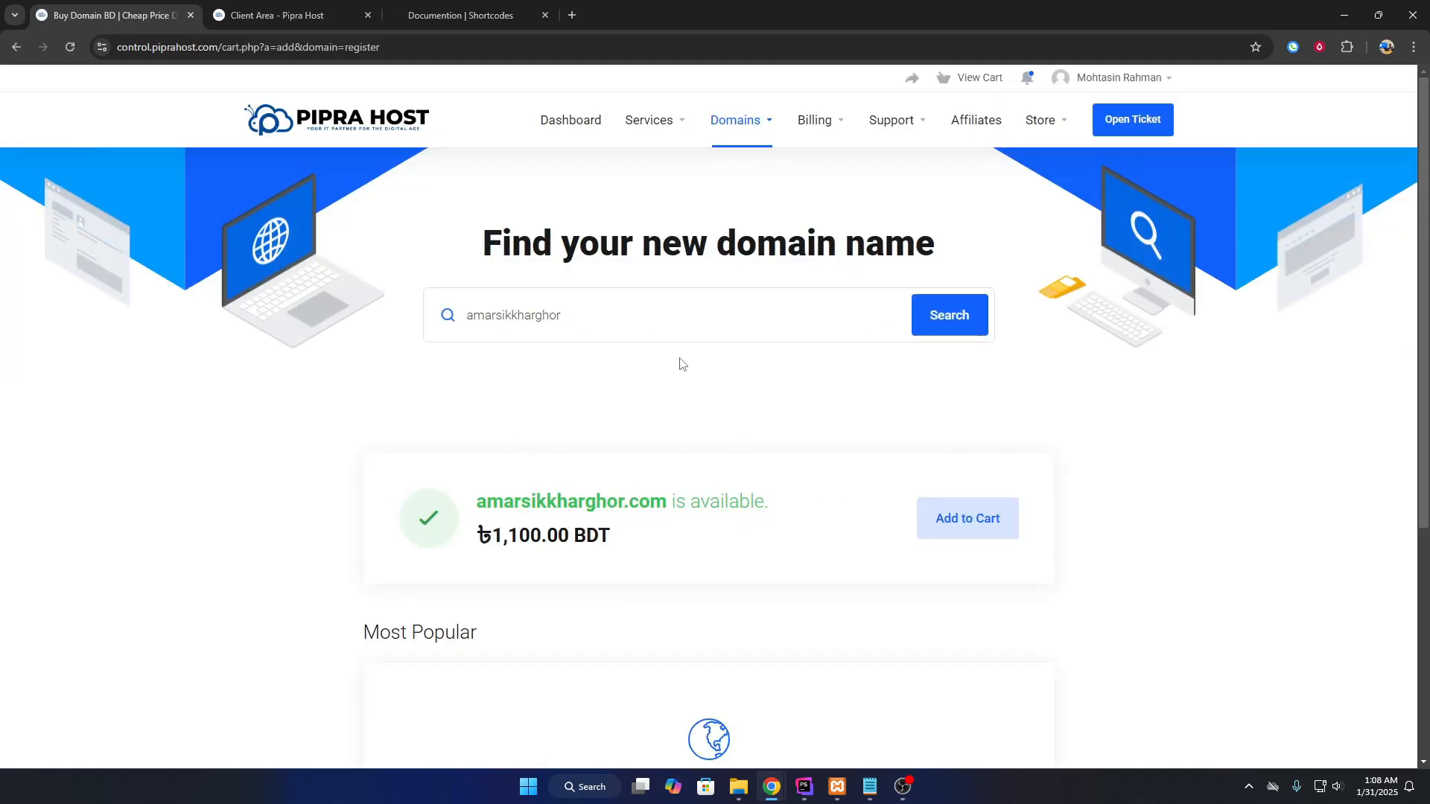
pyautogui.moveTo(476, 500); pyautogui.dragTo(700, 498)
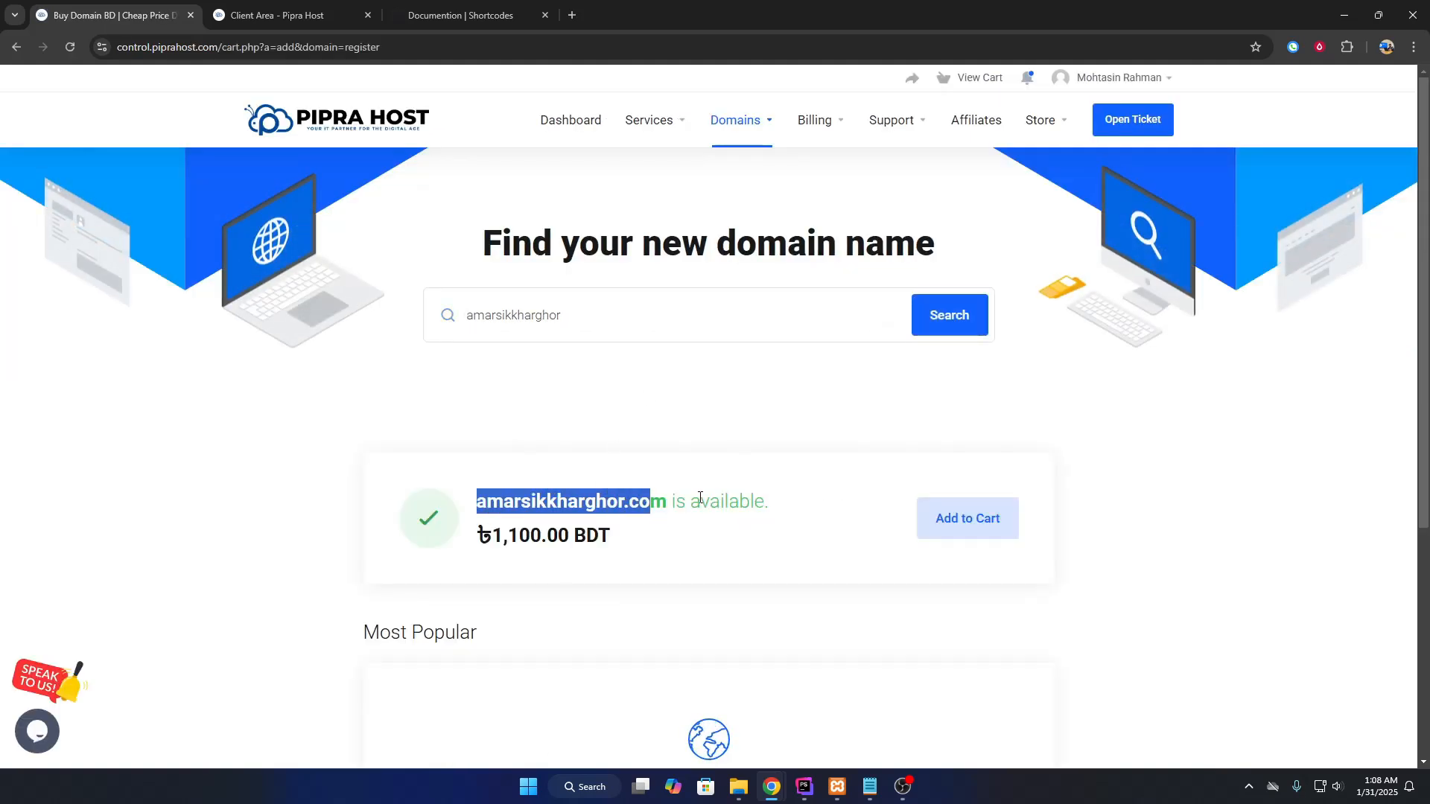
pyautogui.scroll(-4, 715, 506)
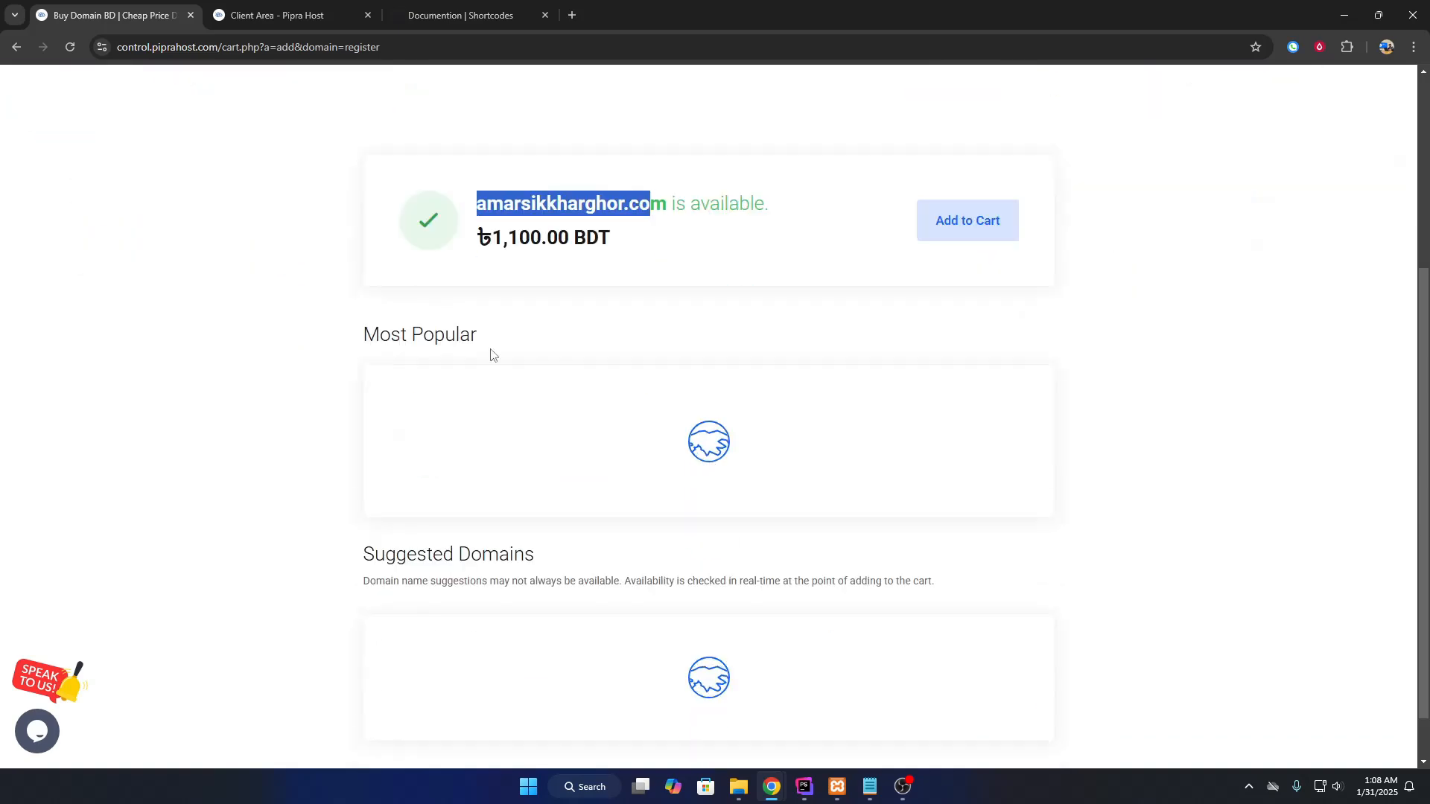
pyautogui.scroll(-2, 672, 370)
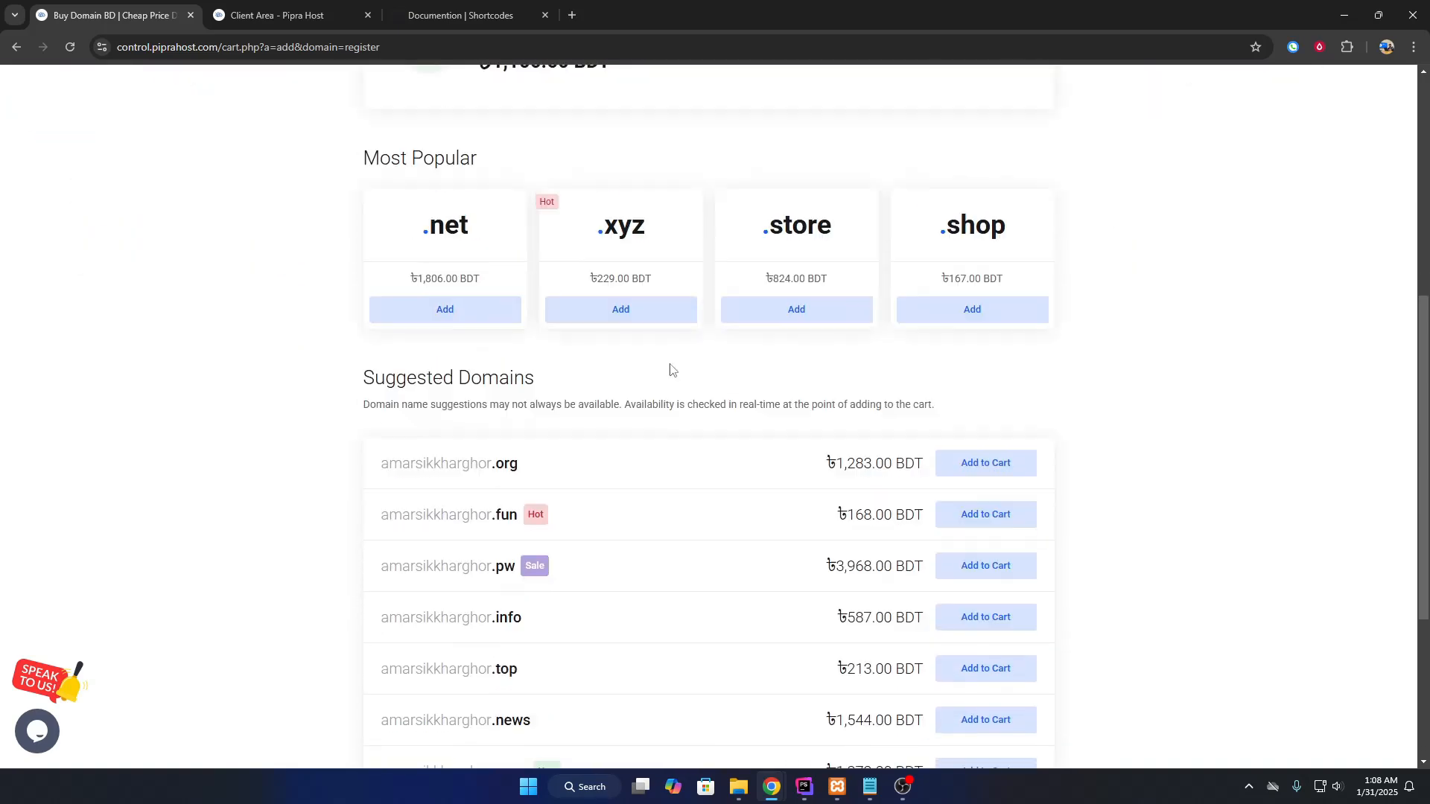
pyautogui.scroll(2, 672, 370)
# Review the popular .net and .xyz extensions and the other suggested domains.
pyautogui.moveTo(413, 402); pyautogui.dragTo(469, 406)
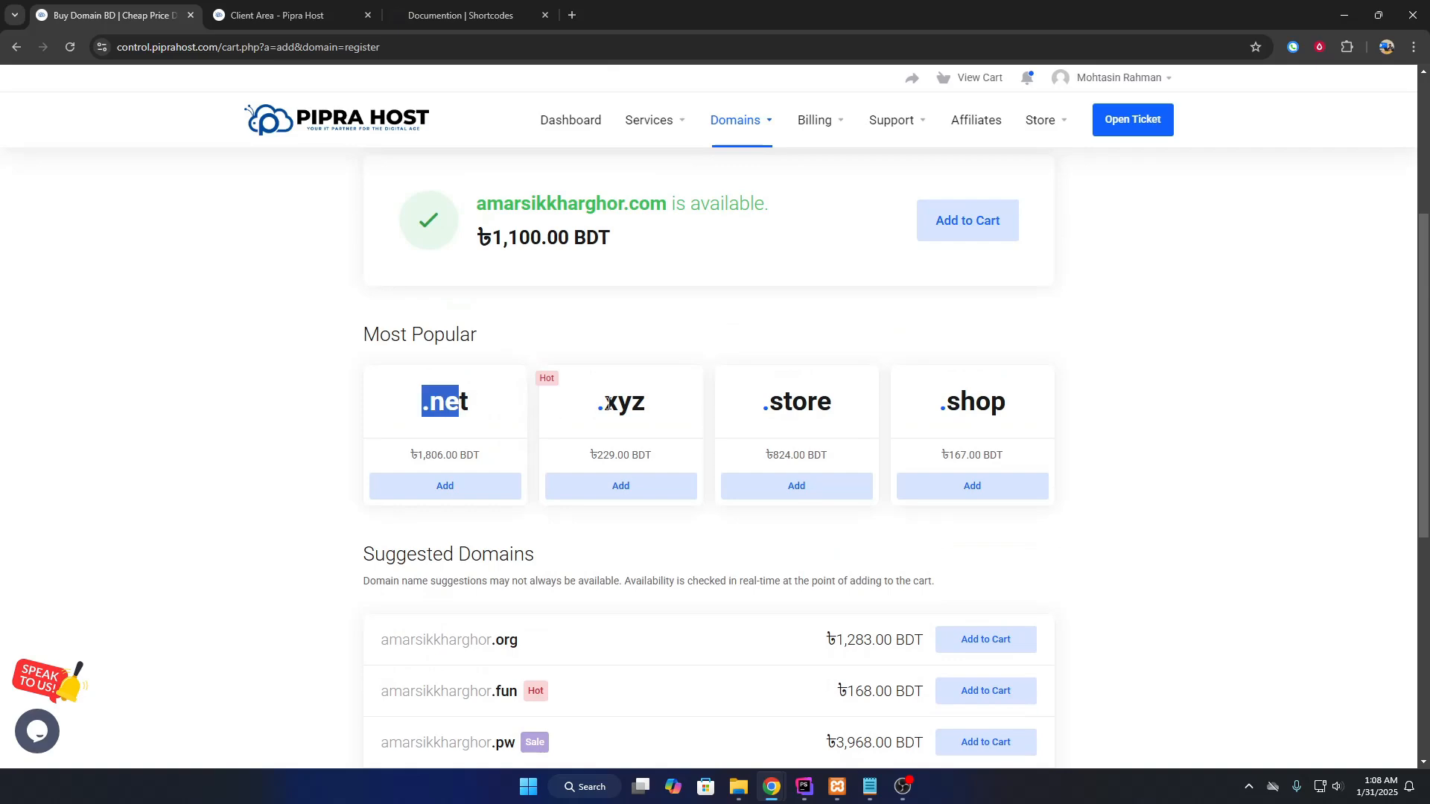
pyautogui.moveTo(592, 406); pyautogui.dragTo(658, 408)
pyautogui.moveTo(747, 410); pyautogui.dragTo(833, 408)
pyautogui.moveTo(934, 405); pyautogui.dragTo(1009, 405)
pyautogui.scroll(-5, 787, 357)
pyautogui.scroll(9, 598, 408)
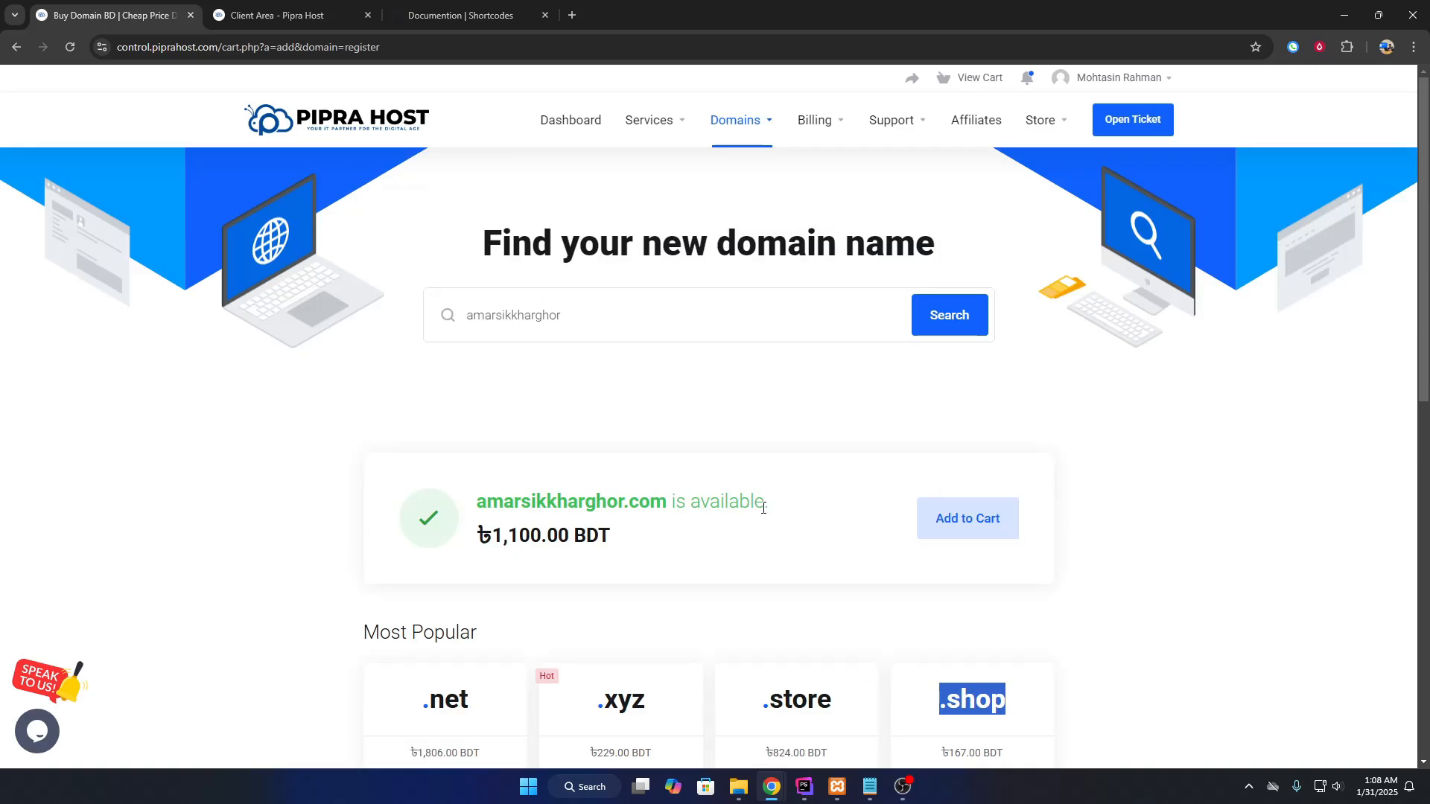
pyautogui.hotkey('alt', 'Left')
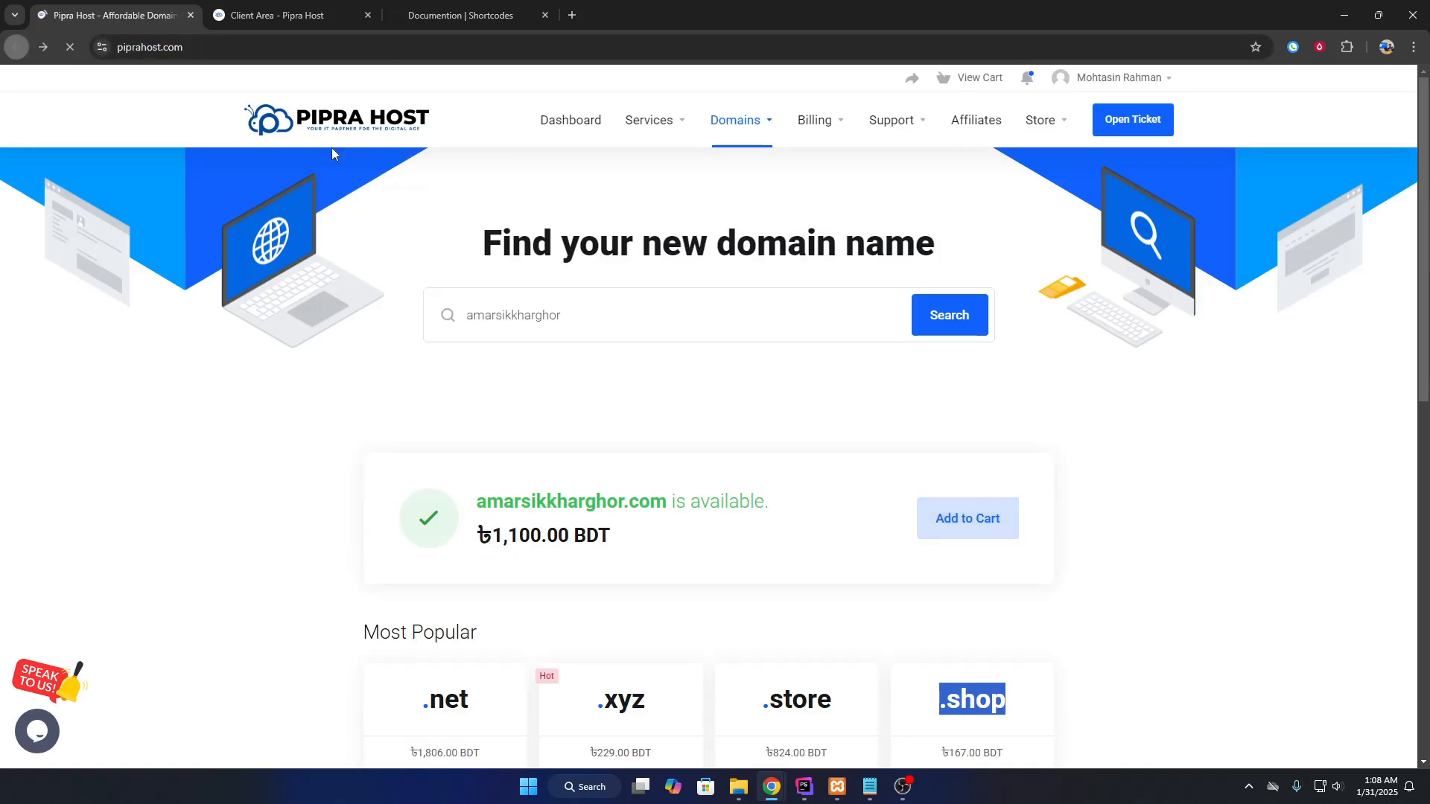
pyautogui.scroll(-10, 368, 409)
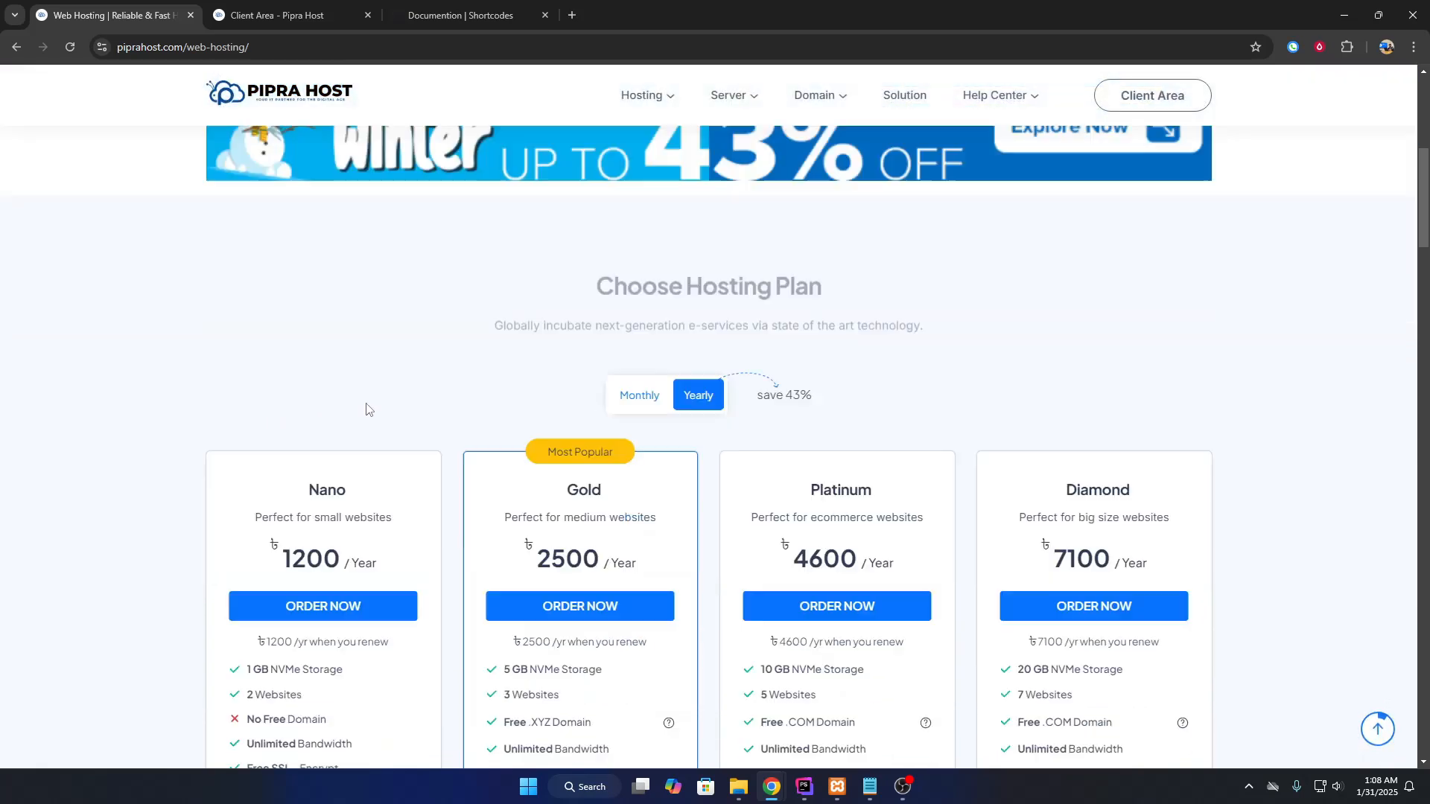
pyautogui.scroll(5, 366, 409)
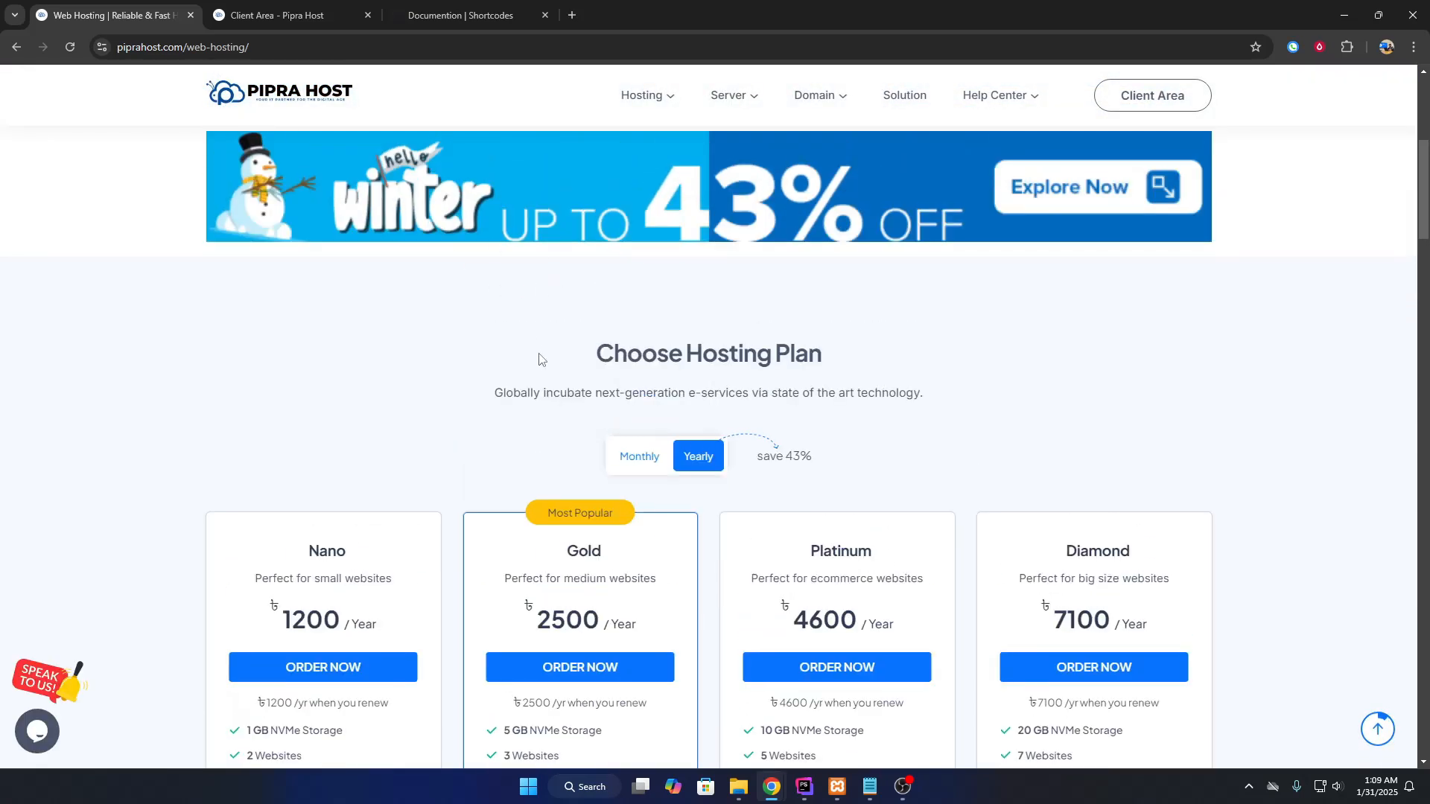
pyautogui.scroll(1, 546, 444)
pyautogui.scroll(-5, 527, 306)
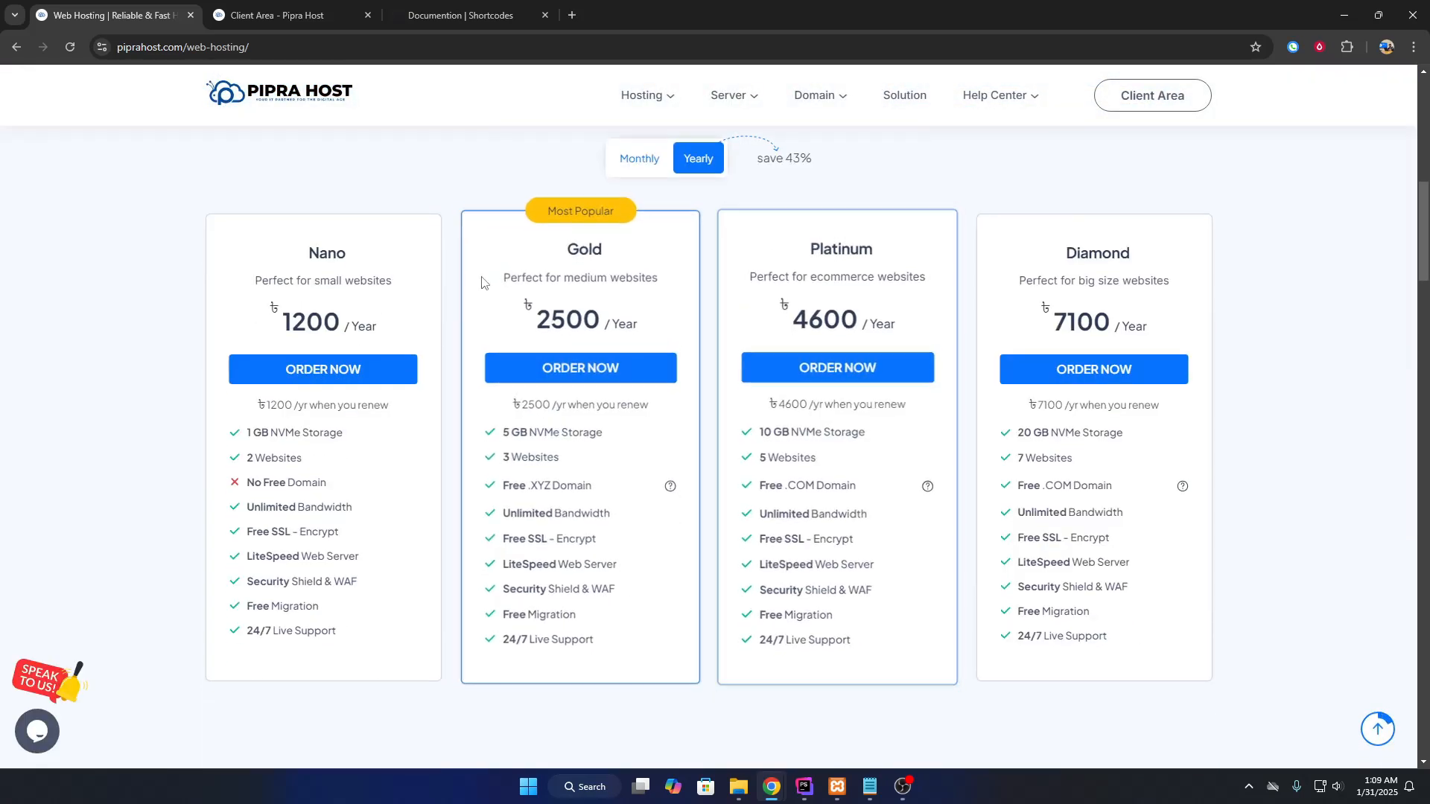
pyautogui.moveTo(566, 247); pyautogui.dragTo(603, 248)
pyautogui.moveTo(809, 249); pyautogui.dragTo(859, 251)
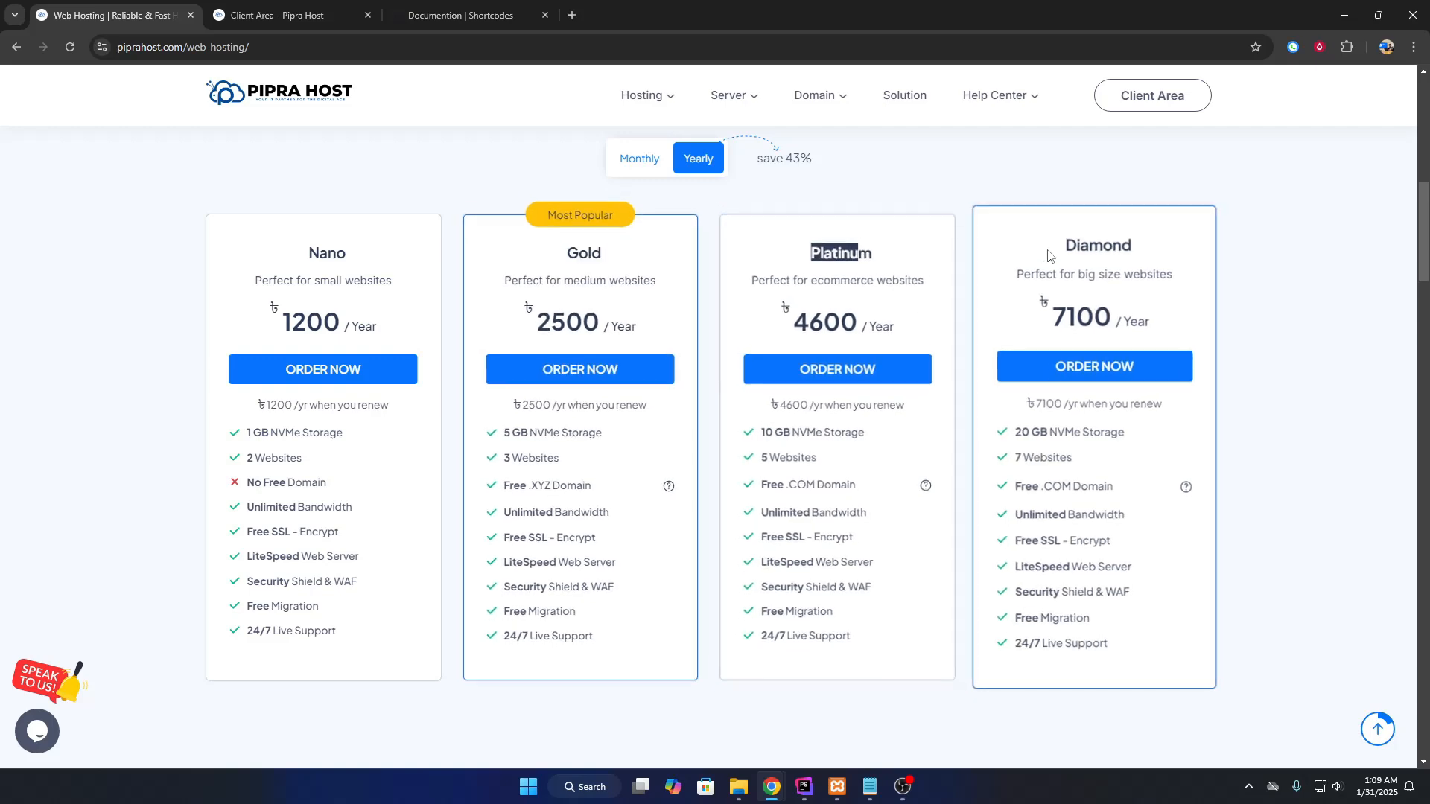
pyautogui.moveTo(1047, 255); pyautogui.dragTo(1133, 248)
pyautogui.scroll(-7, 681, 590)
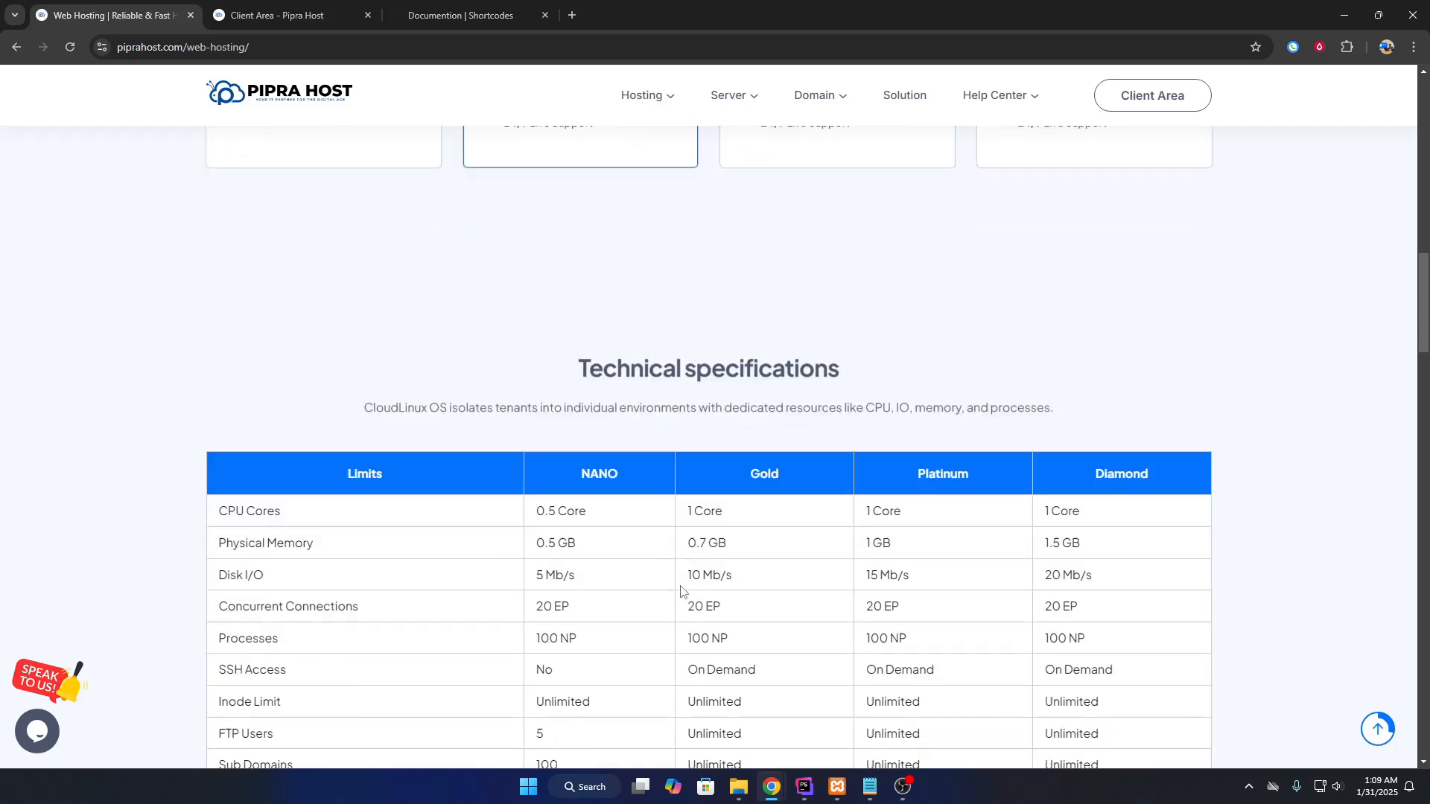
pyautogui.scroll(-10, 681, 590)
pyautogui.scroll(18, 712, 547)
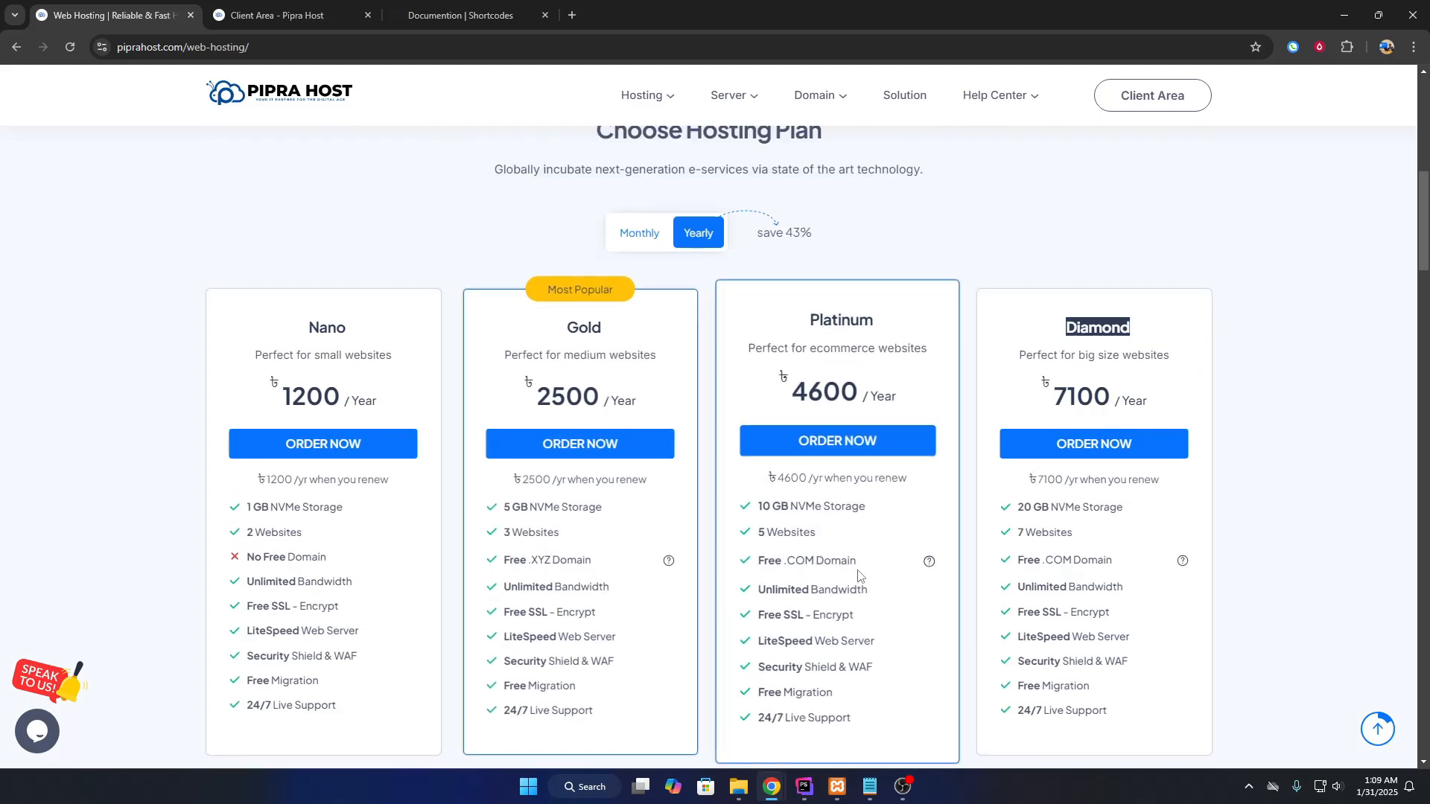
pyautogui.doubleClick(834, 323)
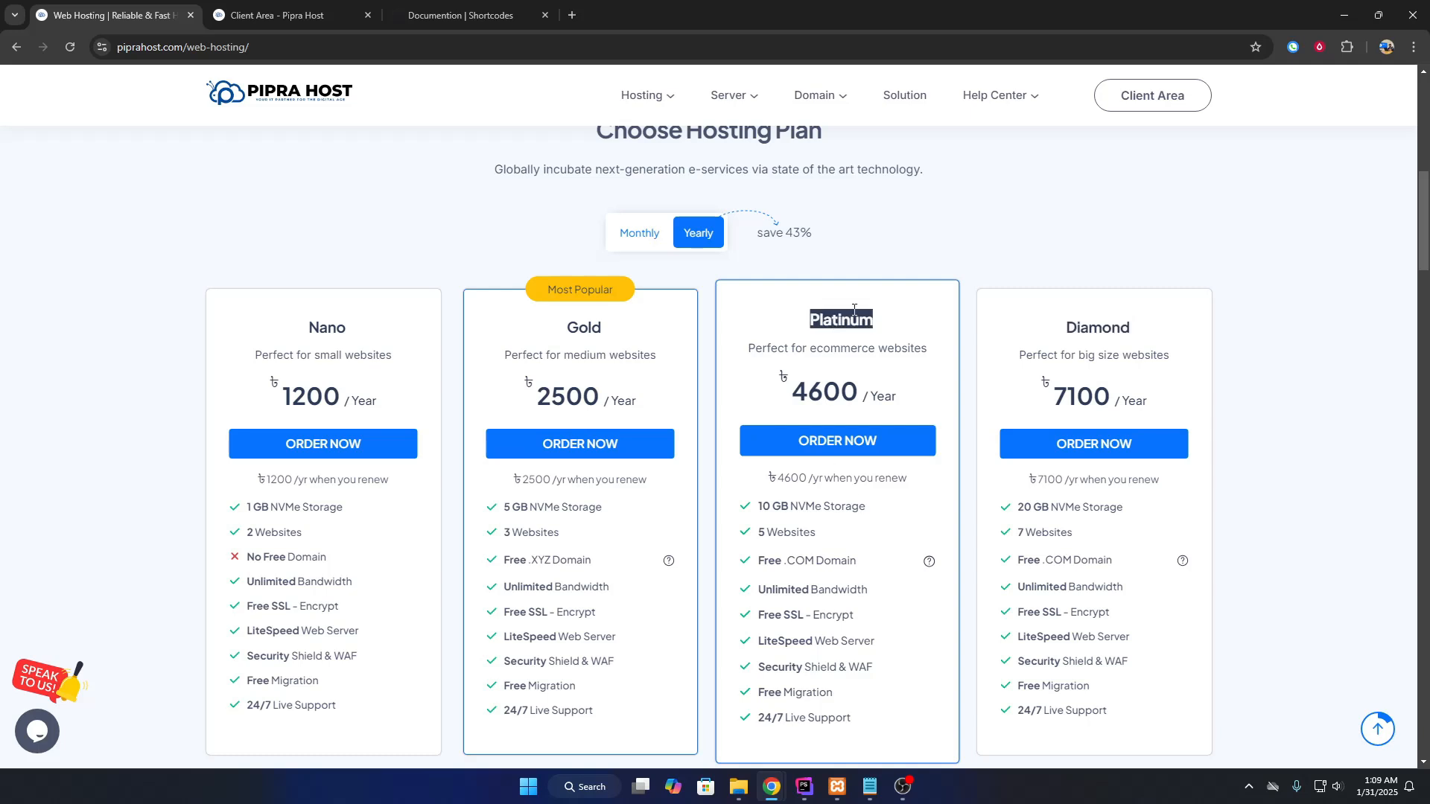
pyautogui.click(849, 316)
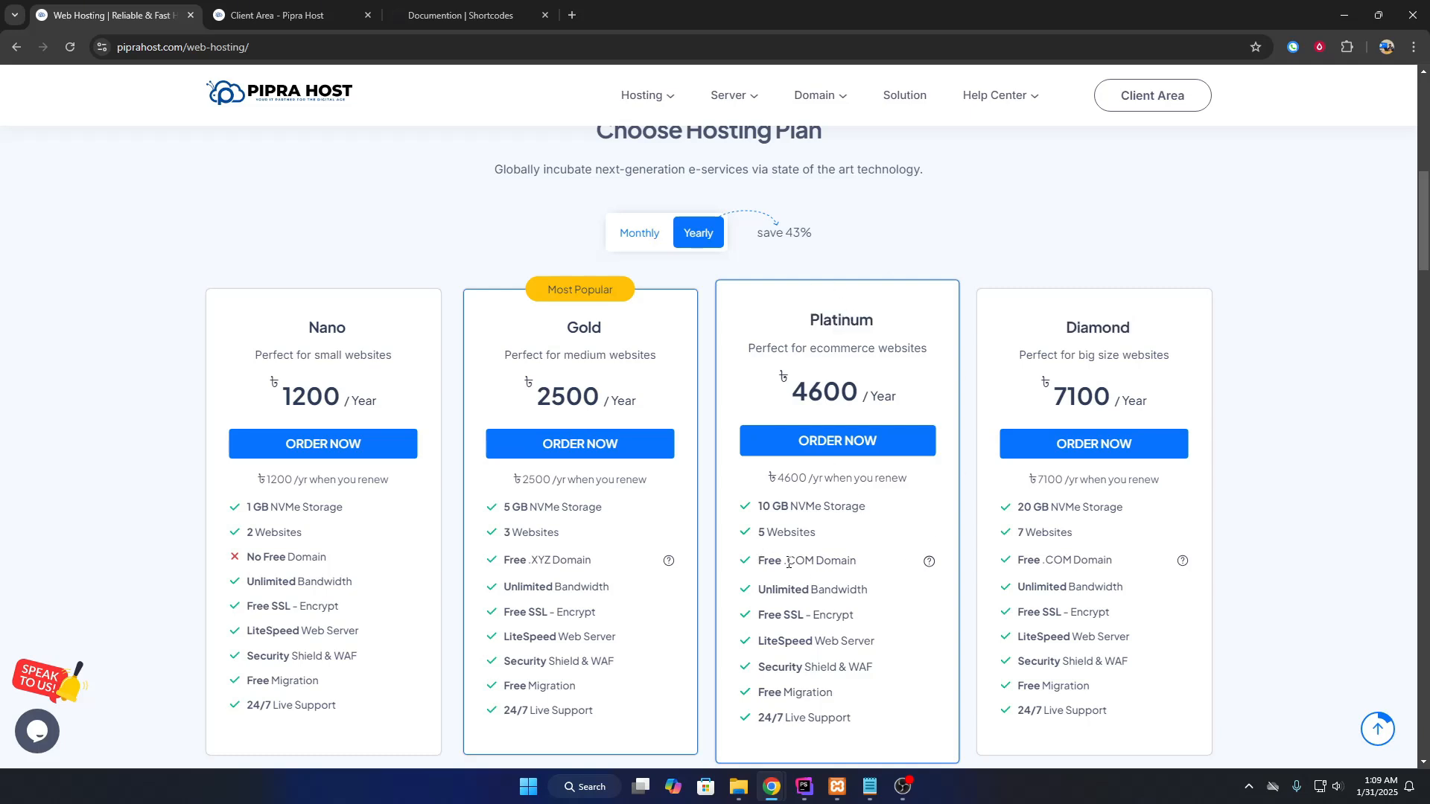
pyautogui.doubleClick(762, 562)
pyautogui.doubleClick(793, 560)
pyautogui.moveTo(1064, 323); pyautogui.dragTo(1123, 322)
pyautogui.moveTo(1038, 562); pyautogui.dragTo(1040, 562)
pyautogui.click(327, 99)
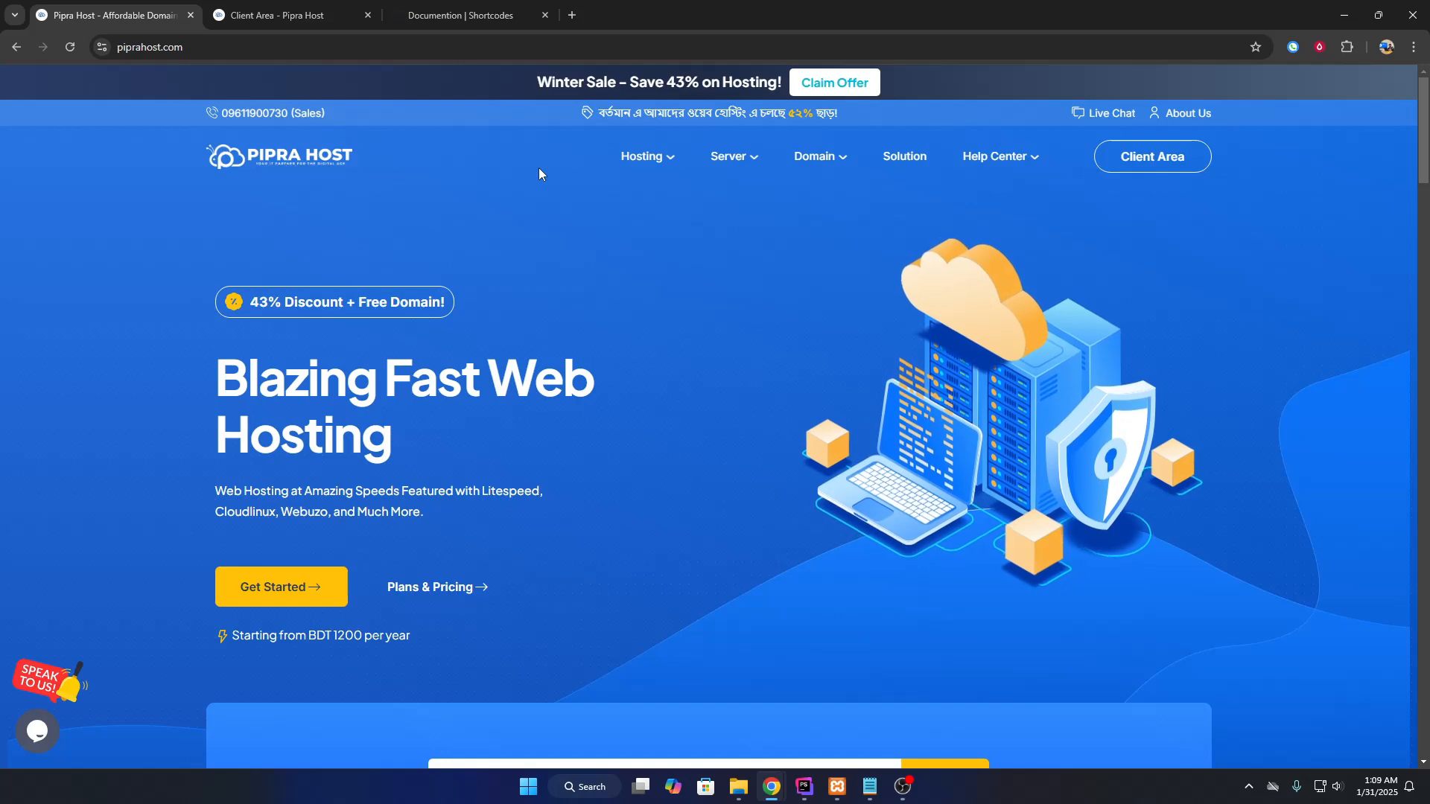
# Open the active Web Hosting - Platinum service from the Client Area and log in to its cPanel.
pyautogui.click(350, 15)
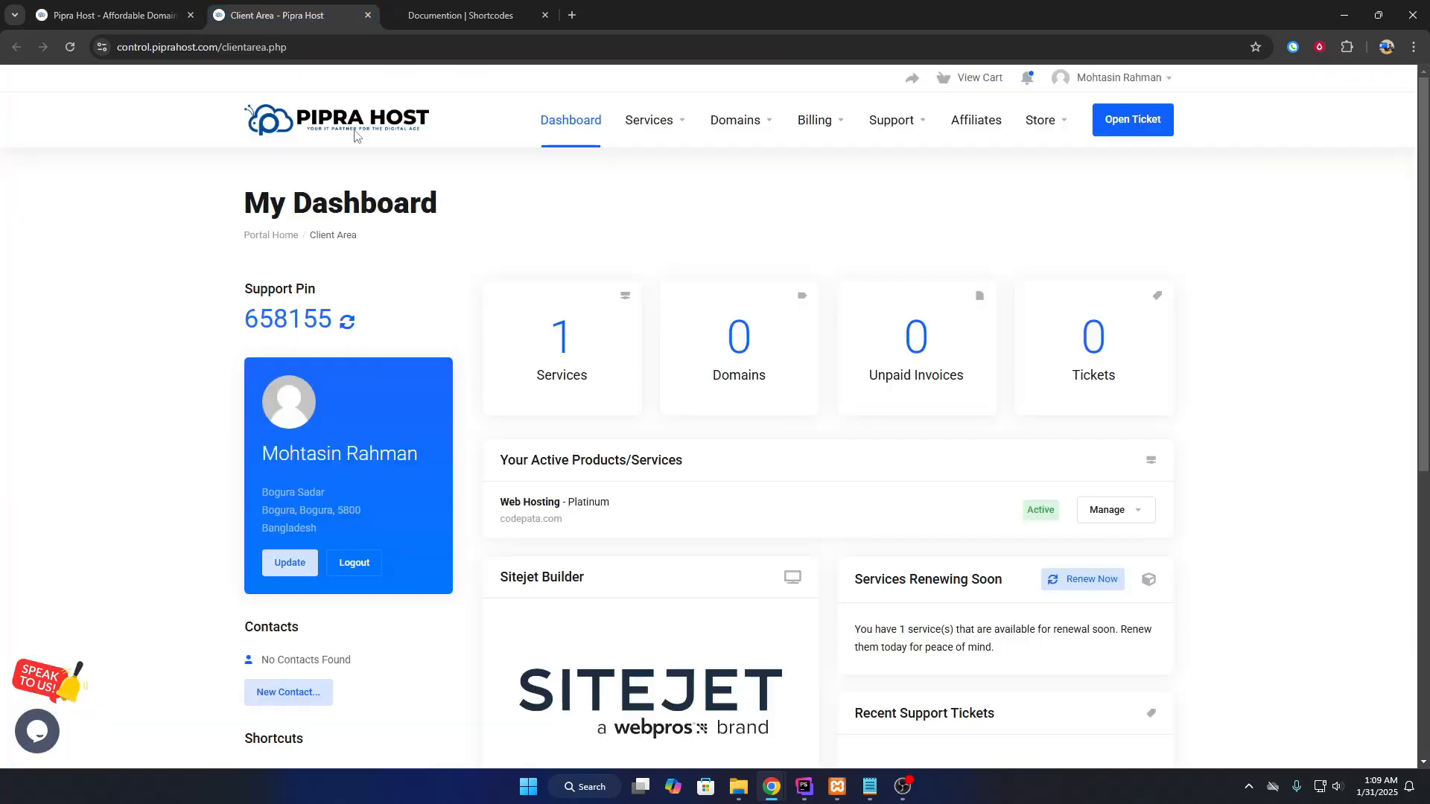
pyautogui.scroll(-2, 607, 490)
pyautogui.click(846, 382)
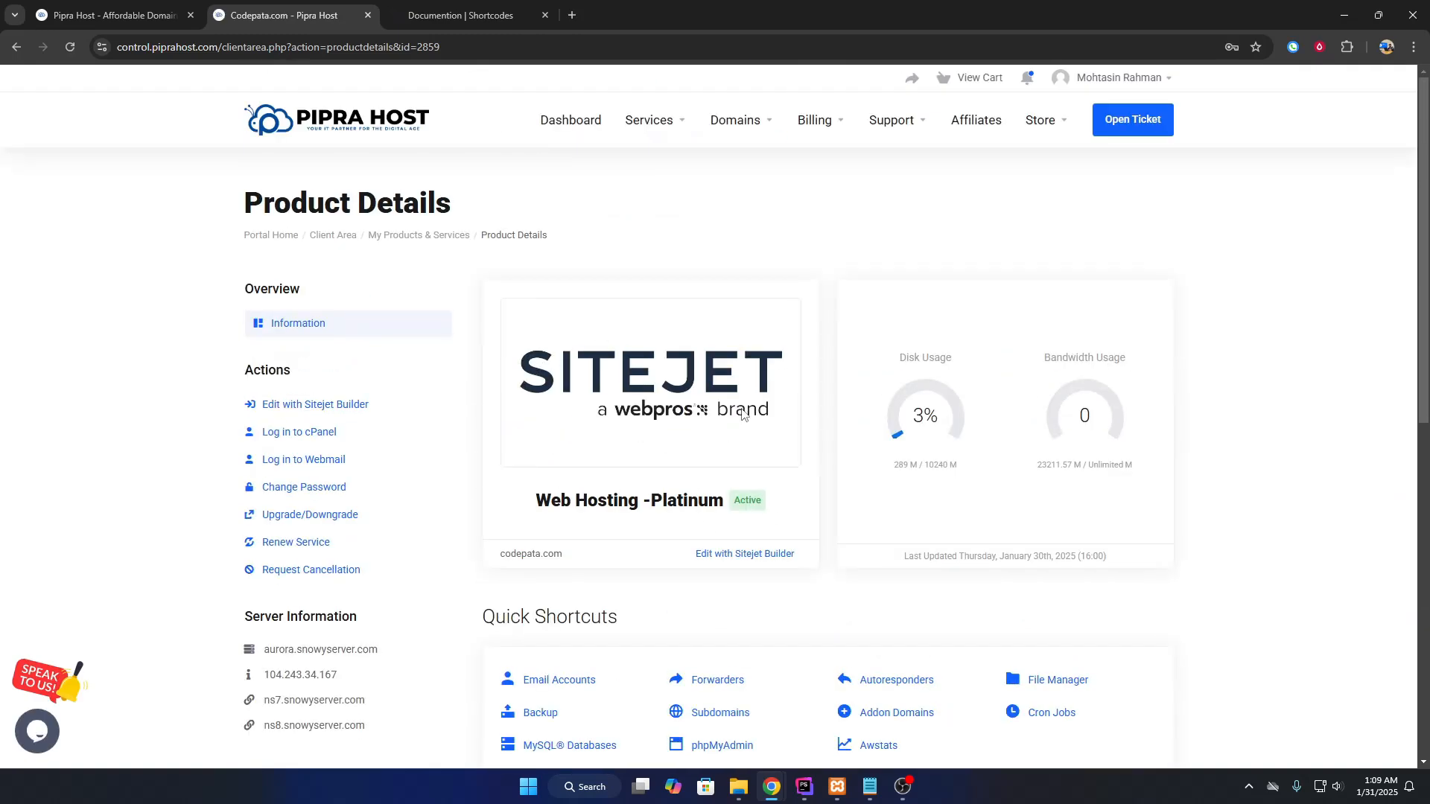
pyautogui.moveTo(792, 501); pyautogui.dragTo(730, 502)
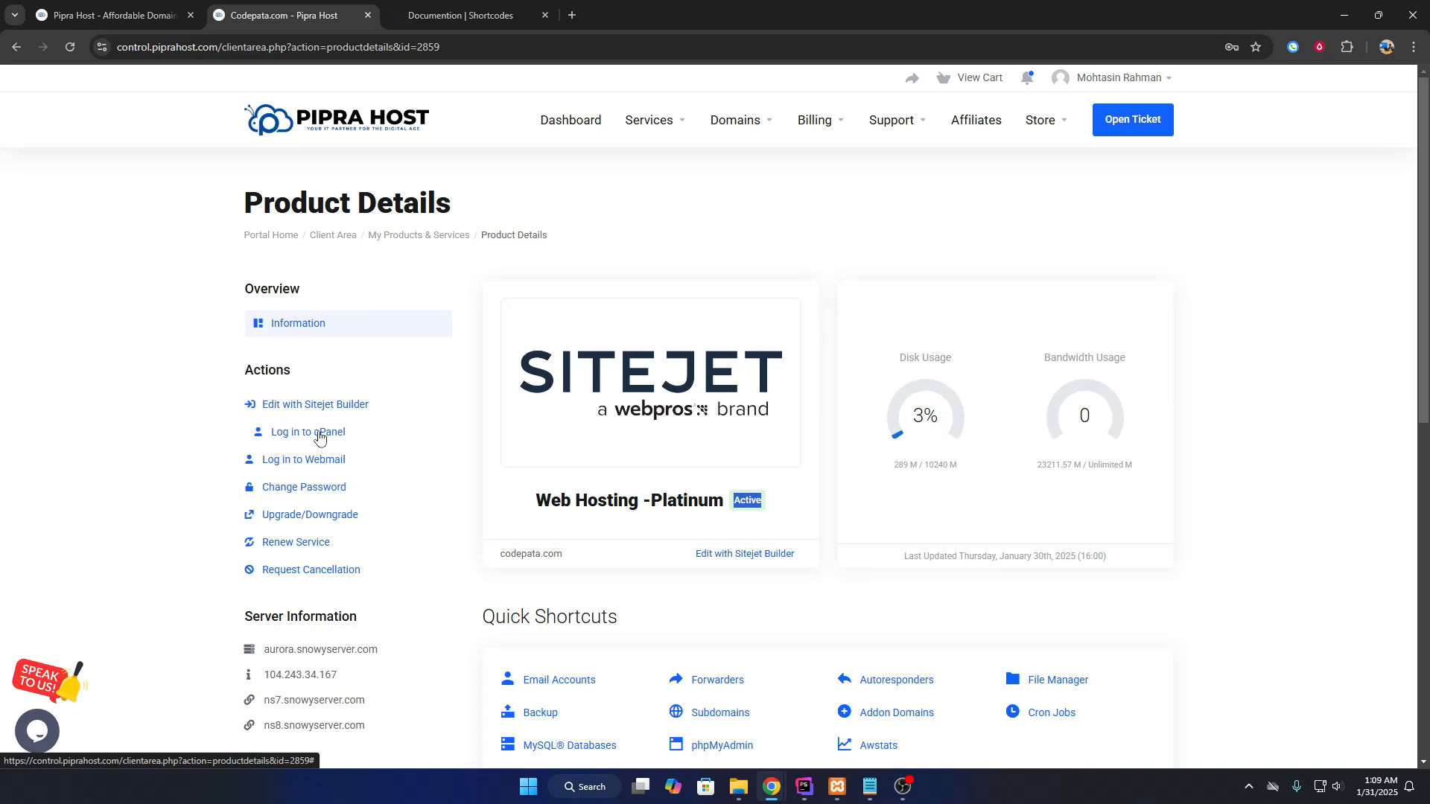
pyautogui.click(347, 437)
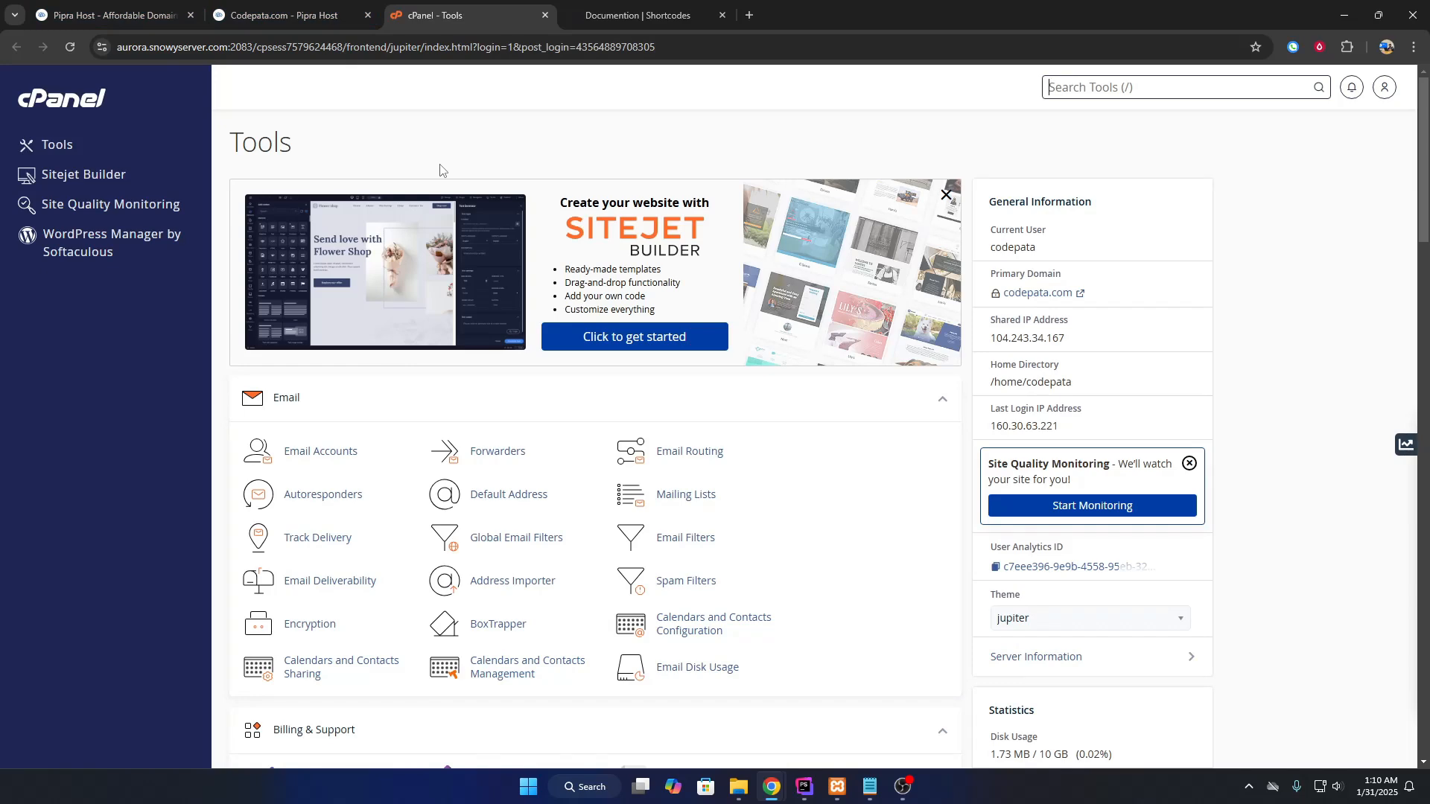
# Reopen cPanel for the hosting account from the product details page.
pyautogui.click(268, 15)
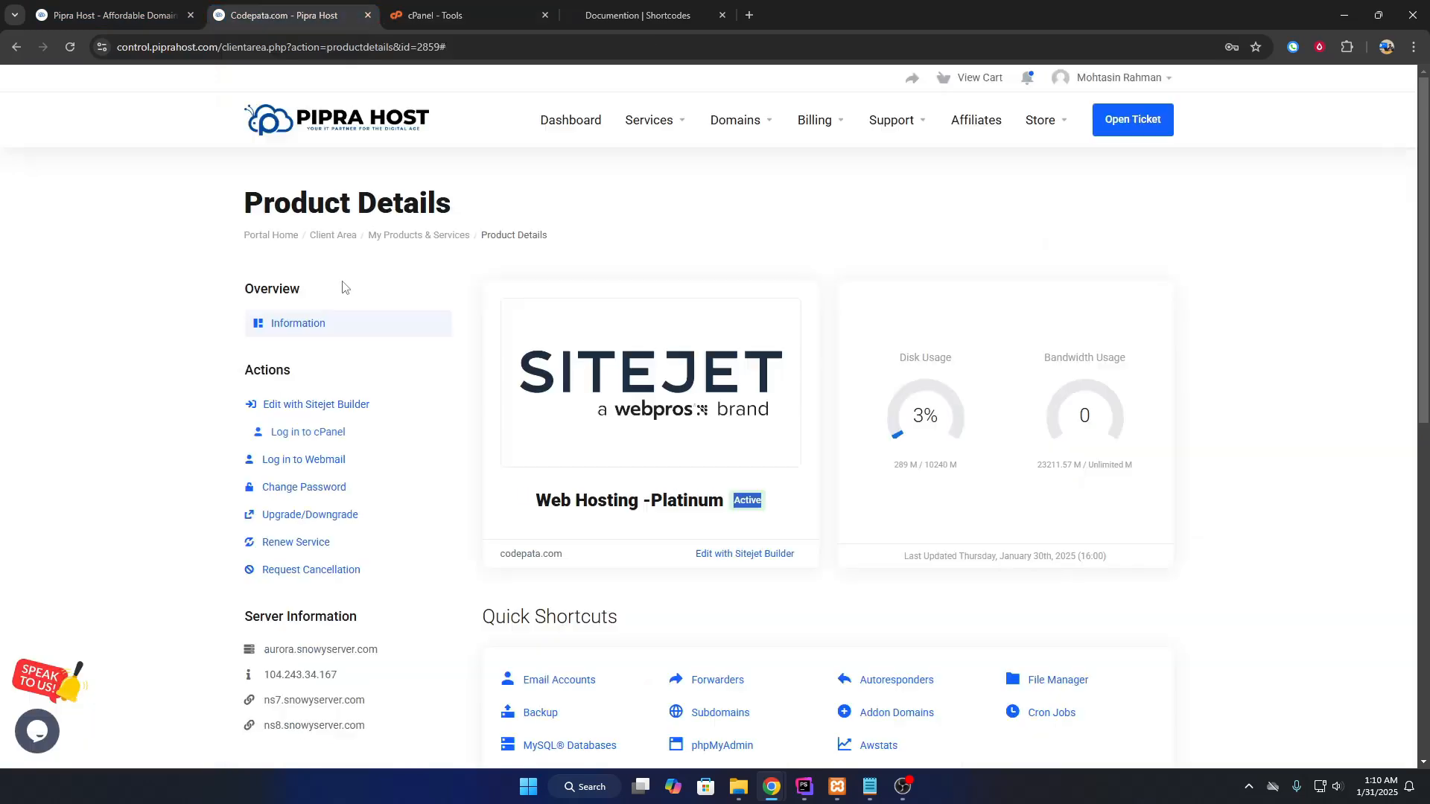
pyautogui.click(349, 445)
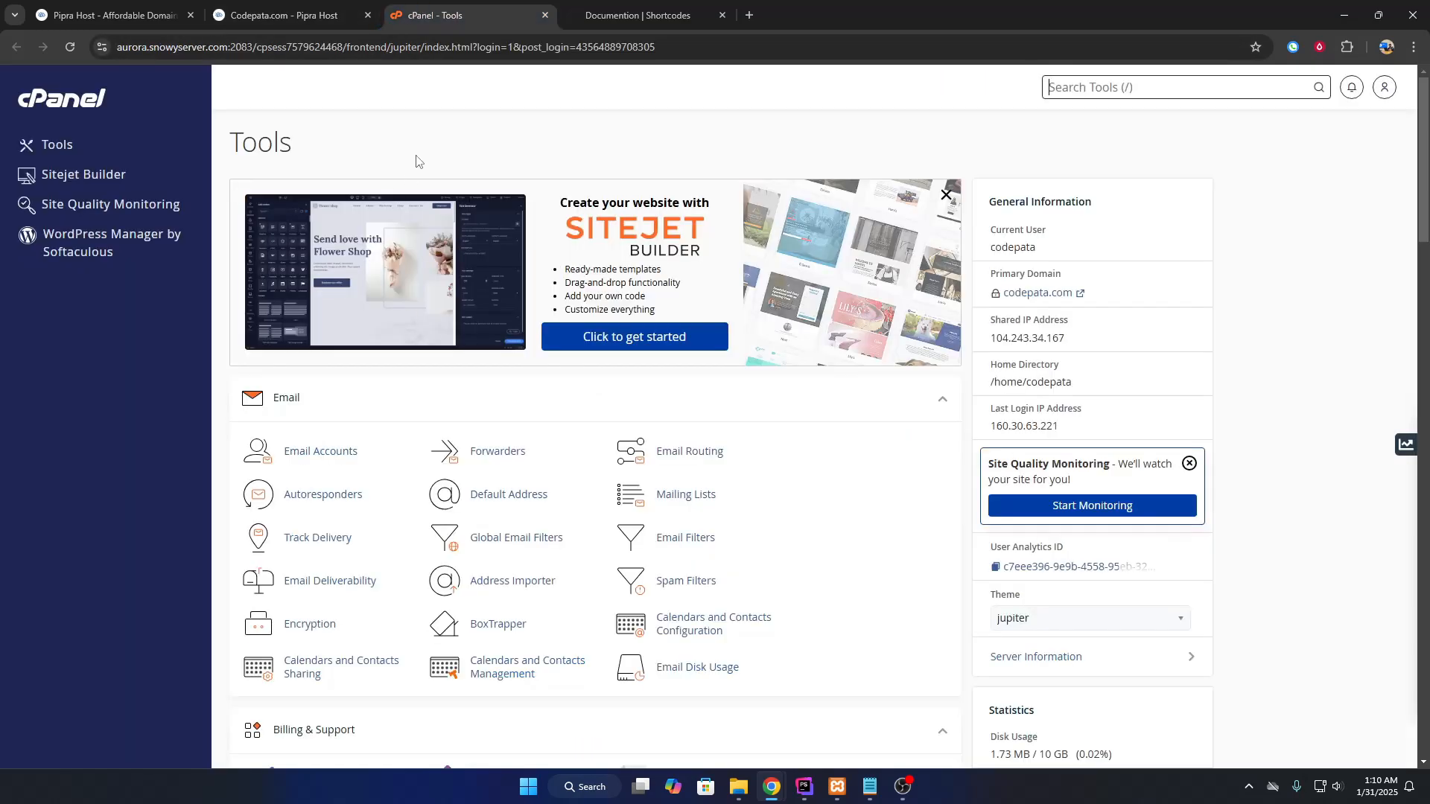
pyautogui.scroll(-8, 1215, 335)
pyautogui.scroll(8, 1124, 278)
pyautogui.scroll(-7, 1091, 326)
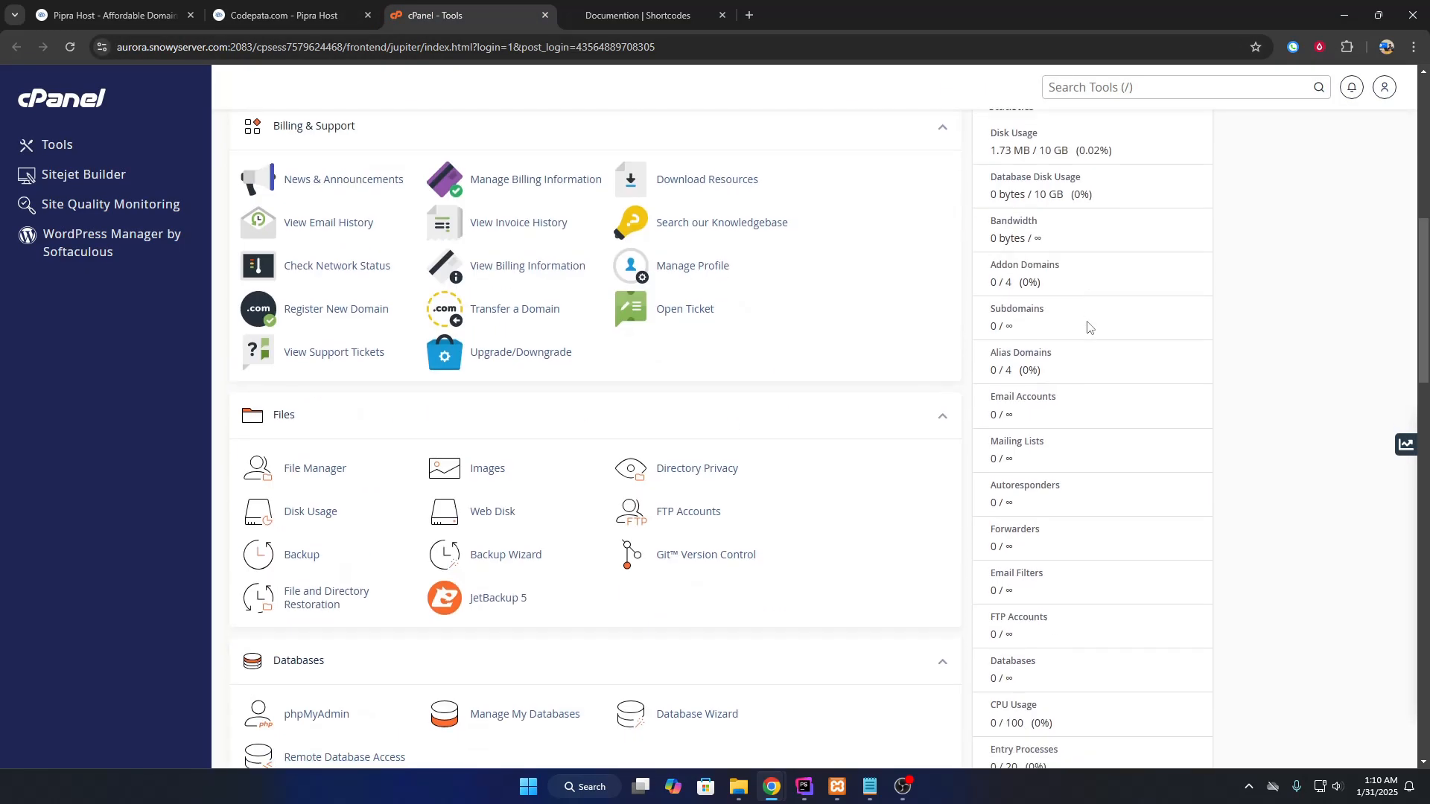
pyautogui.scroll(7, 1089, 322)
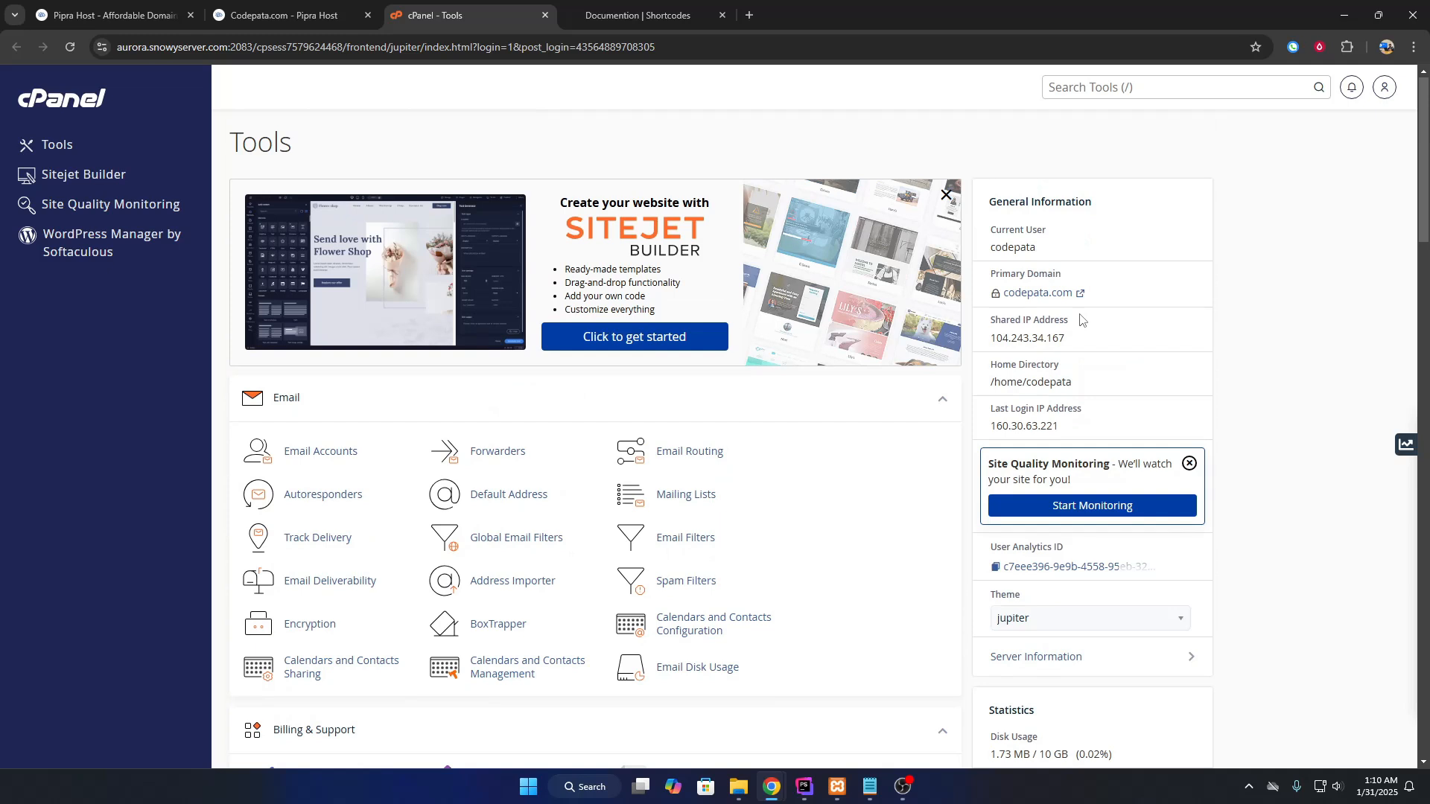
# Open codepata.com in a new tab, then launch WordPress Manager by Softaculous in cPanel.
pyautogui.click(1049, 299)
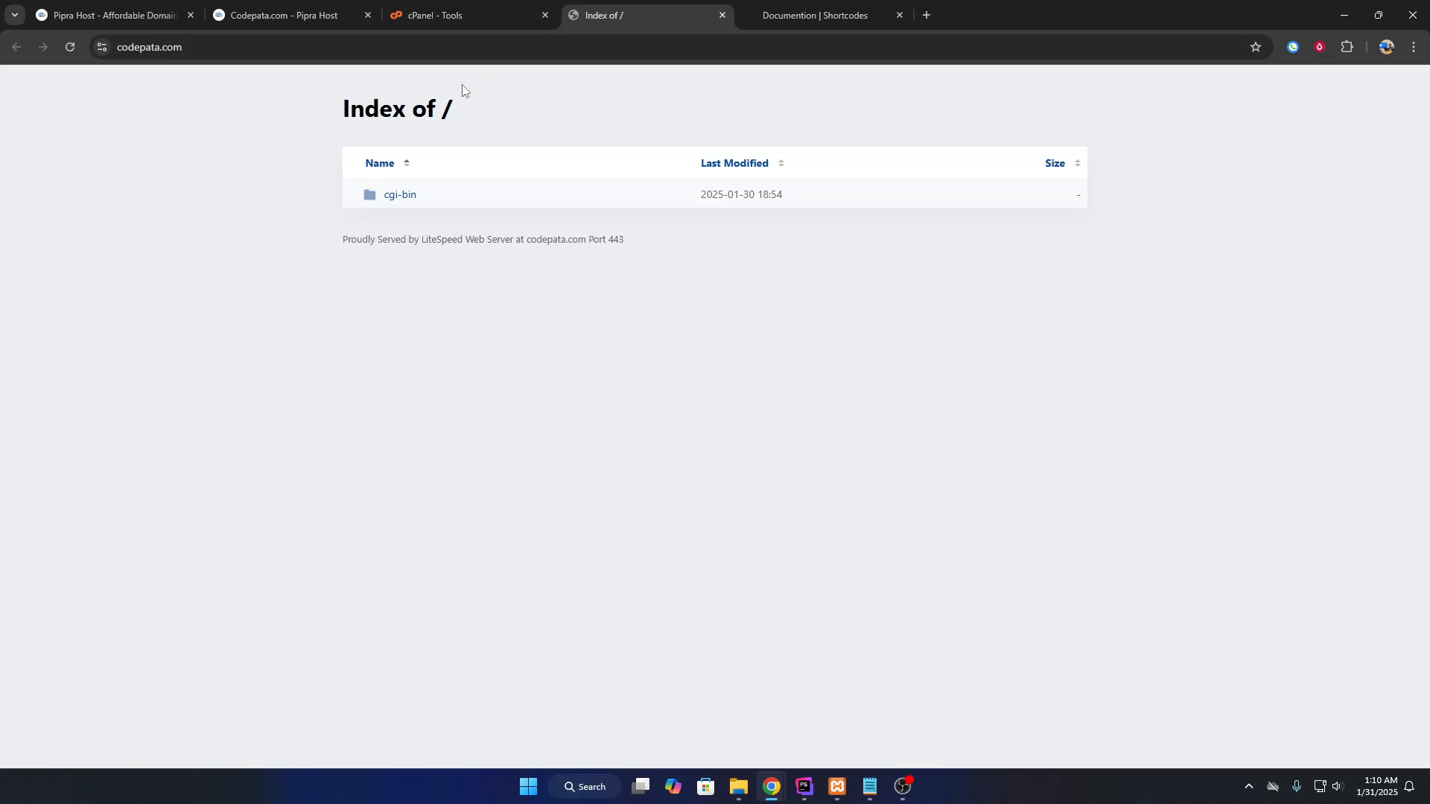
pyautogui.hotkey('ctrl', 'shift', 'Tab')
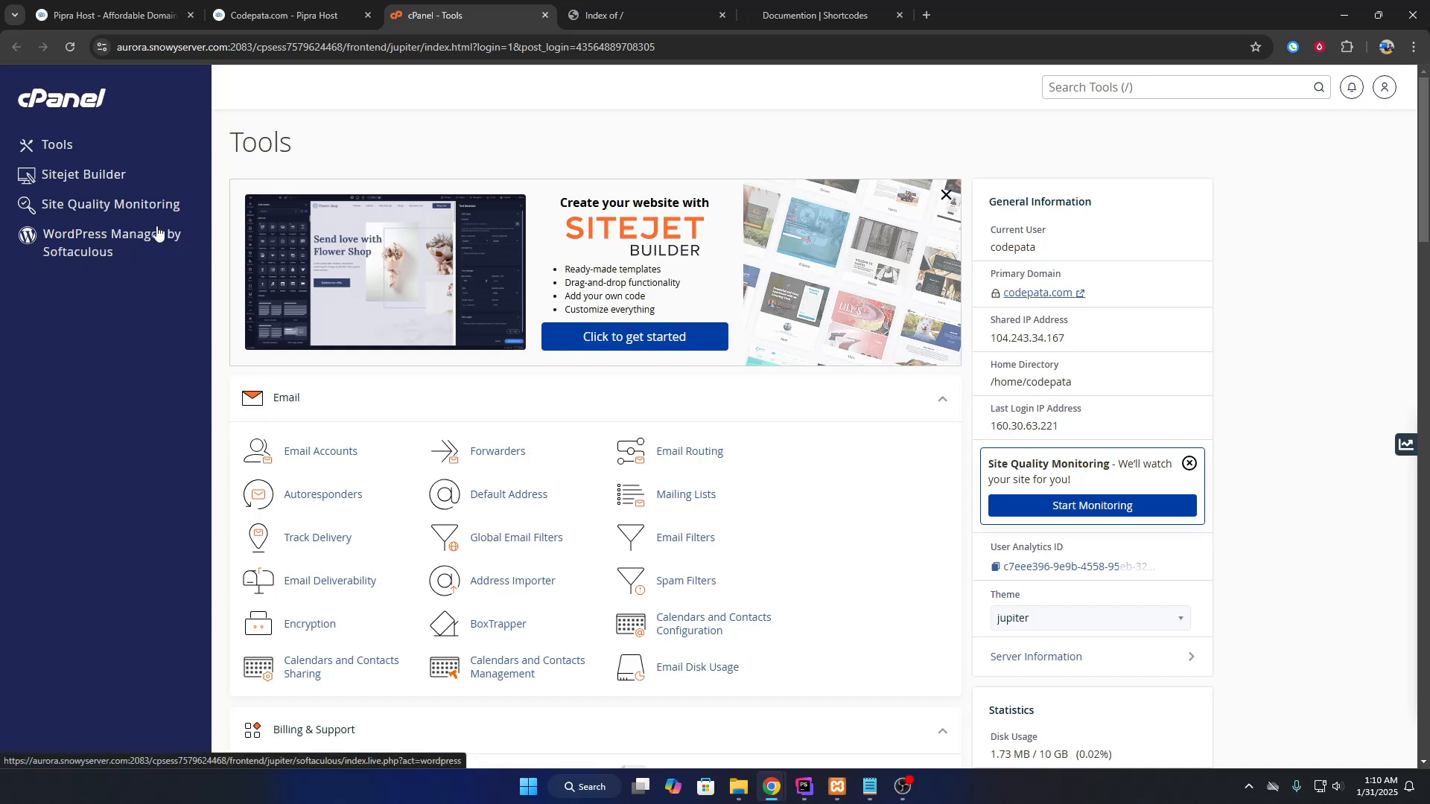
pyautogui.click(118, 229)
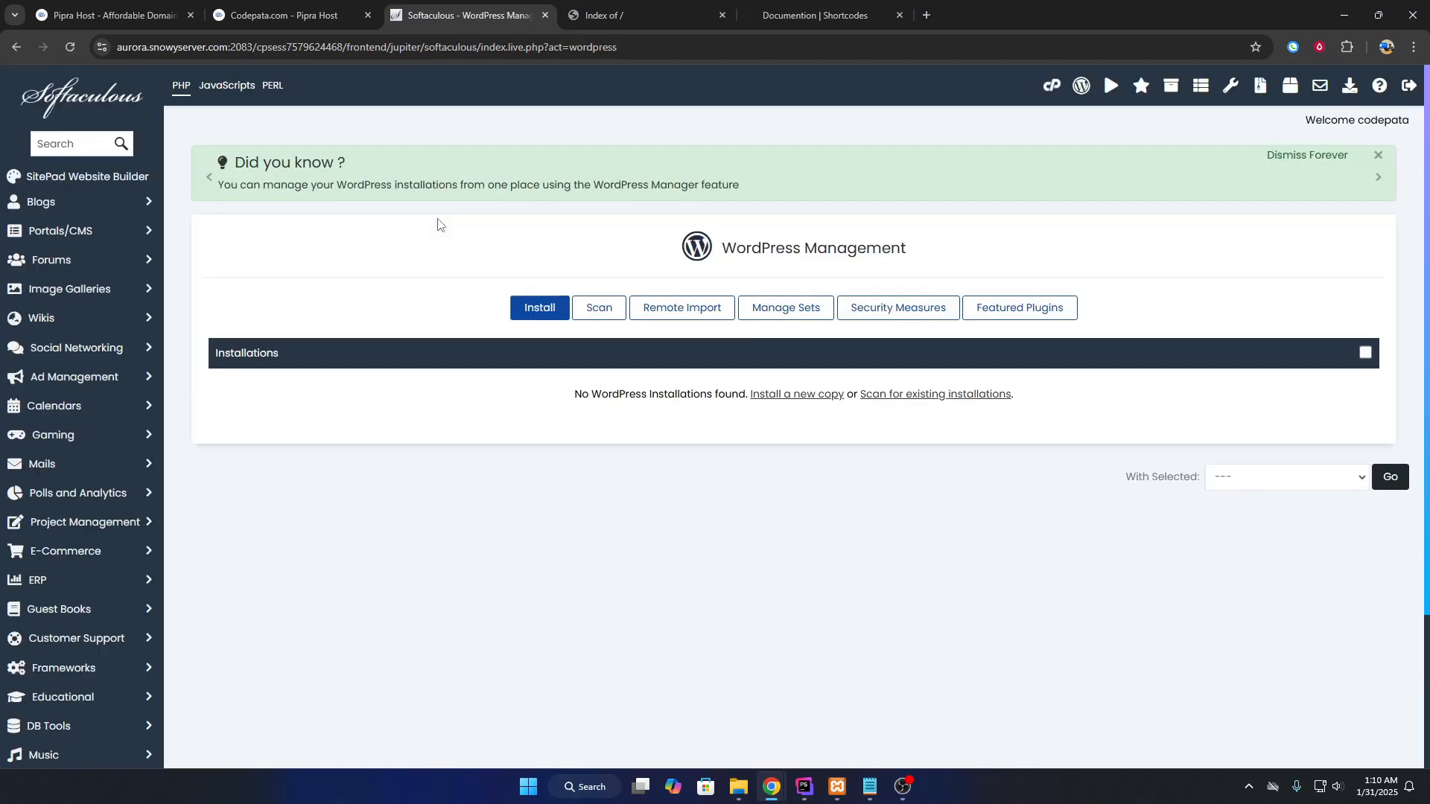
# Start a new WordPress installation on the codepata.com domain.
pyautogui.click(532, 311)
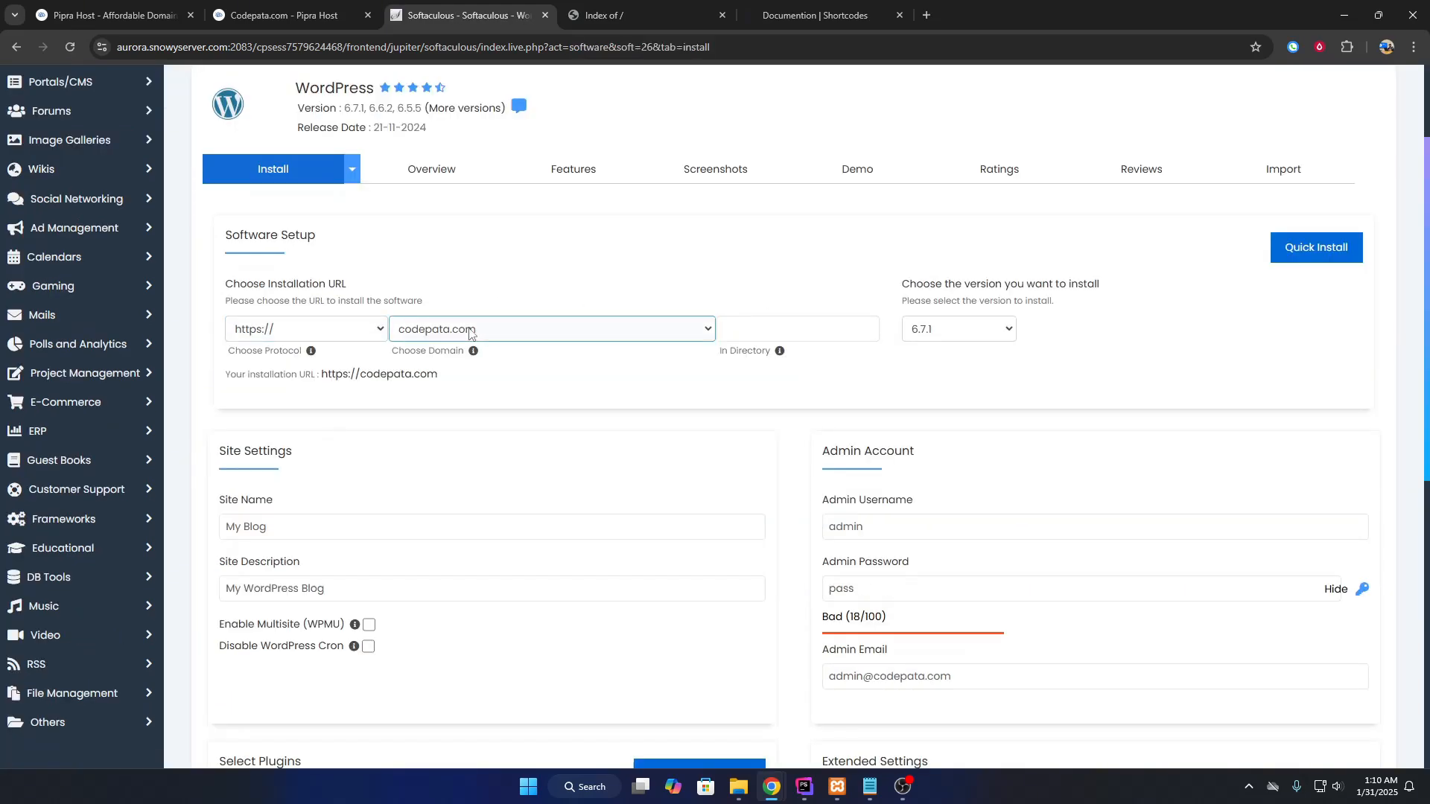
pyautogui.click(551, 329)
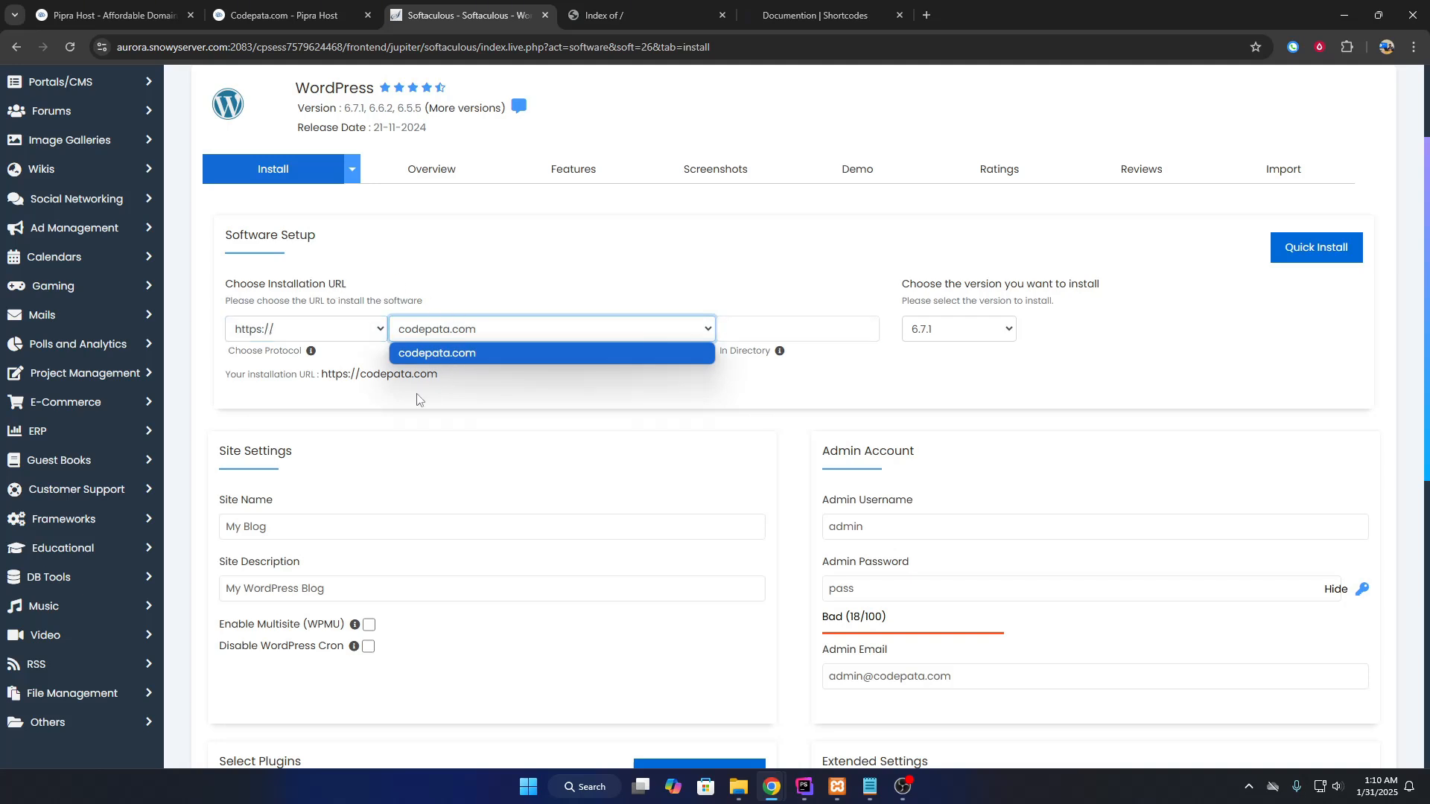
pyautogui.click(458, 383)
pyautogui.scroll(-3, 447, 343)
pyautogui.scroll(2, 430, 305)
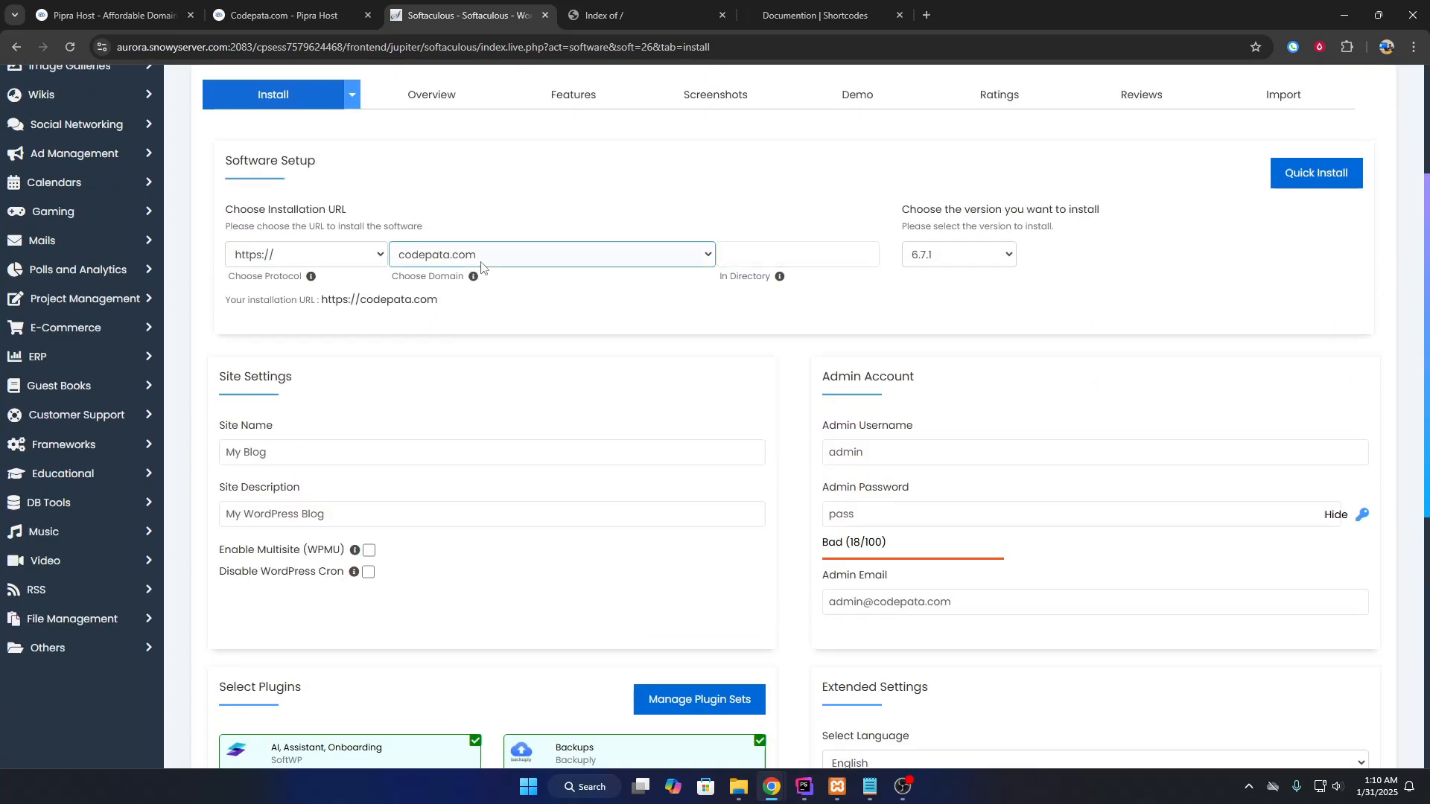
pyautogui.scroll(-1, 469, 261)
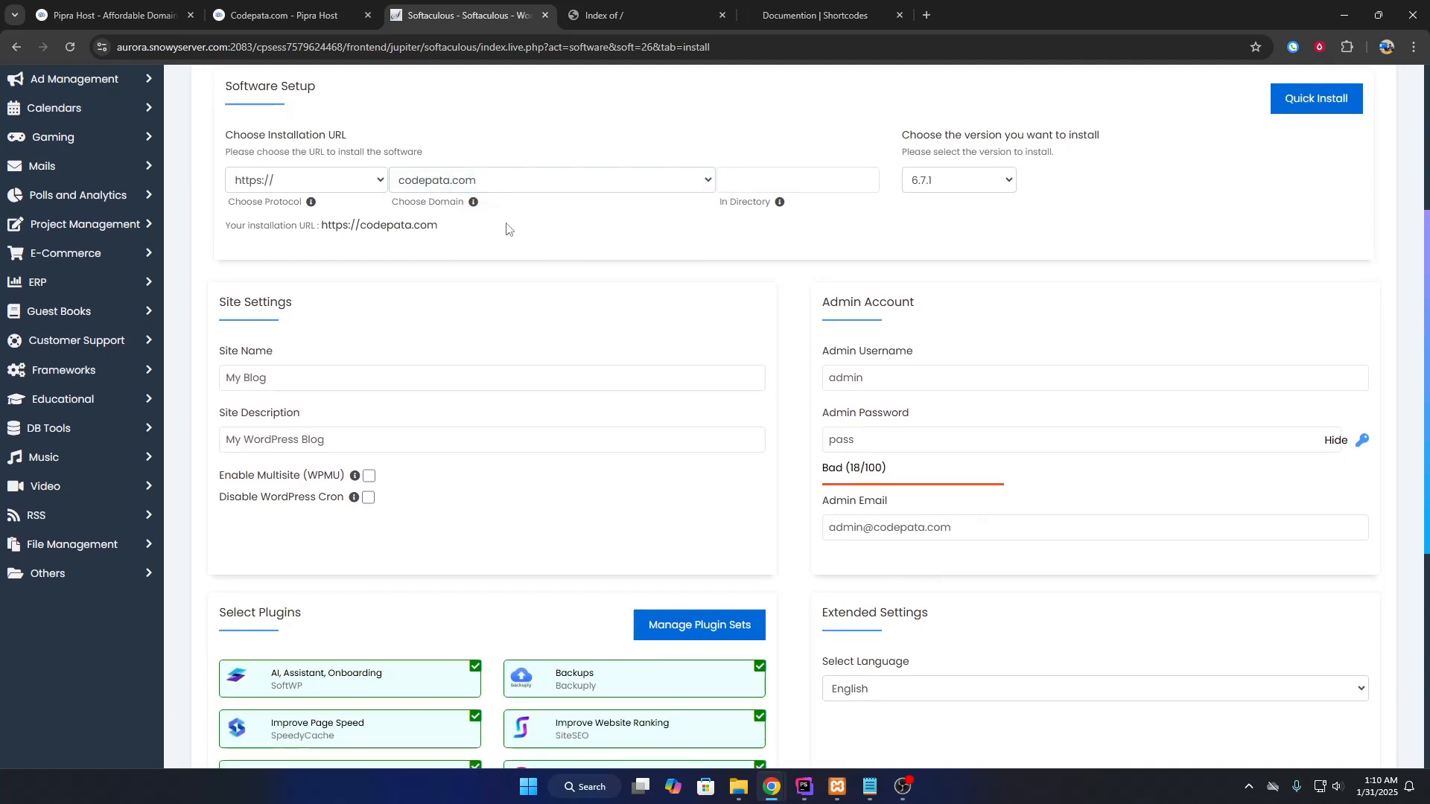
pyautogui.scroll(-3, 506, 229)
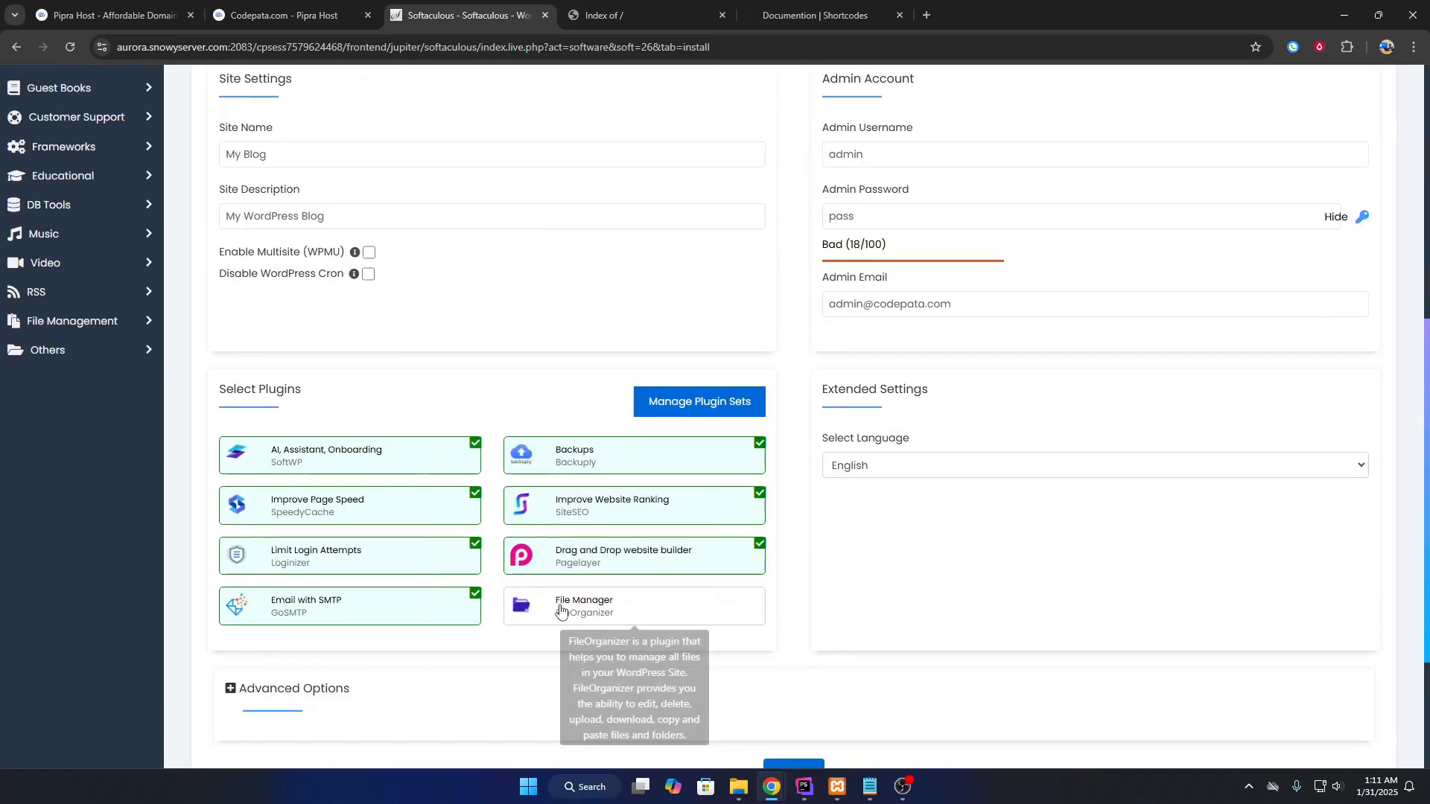
# Uncheck all bundled plugins: AI assistant, page speed, Backups, ranking, builder, login limiter, SMTP.
pyautogui.click(389, 497)
pyautogui.click(417, 462)
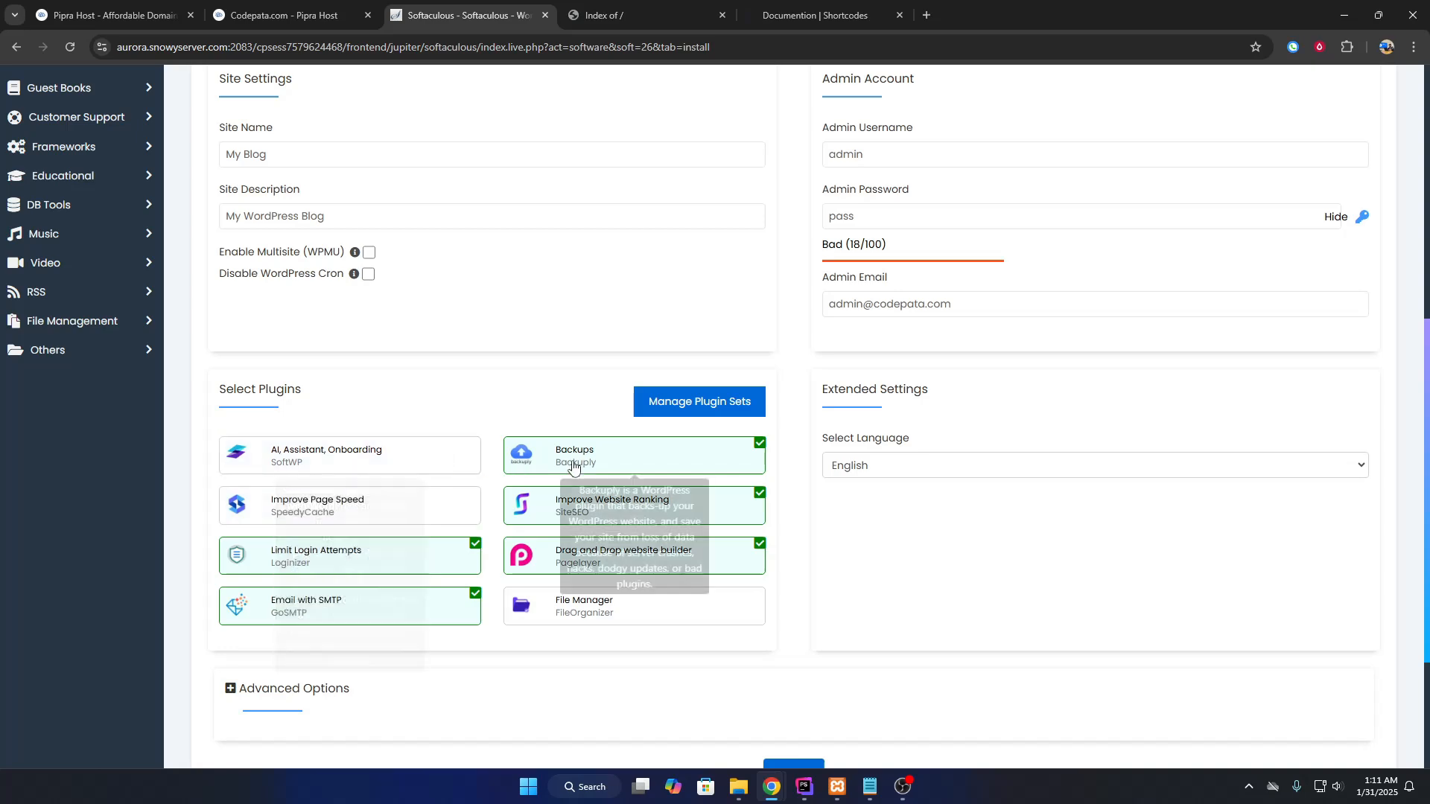
pyautogui.click(572, 467)
pyautogui.click(595, 512)
pyautogui.click(581, 560)
pyautogui.click(437, 564)
pyautogui.click(477, 615)
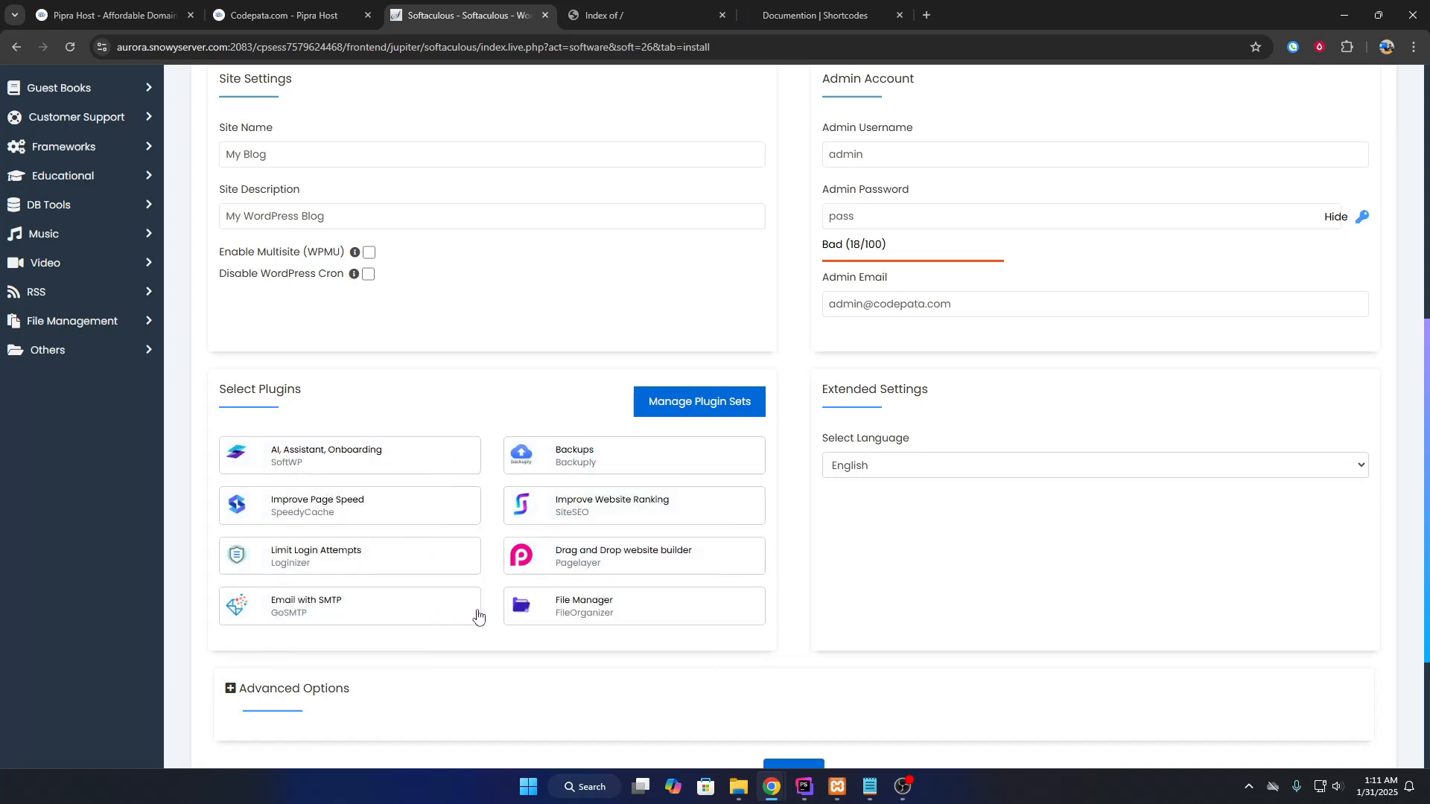
pyautogui.scroll(2, 484, 511)
# Review the site name and the admin username, password and email settings.
pyautogui.click(401, 297)
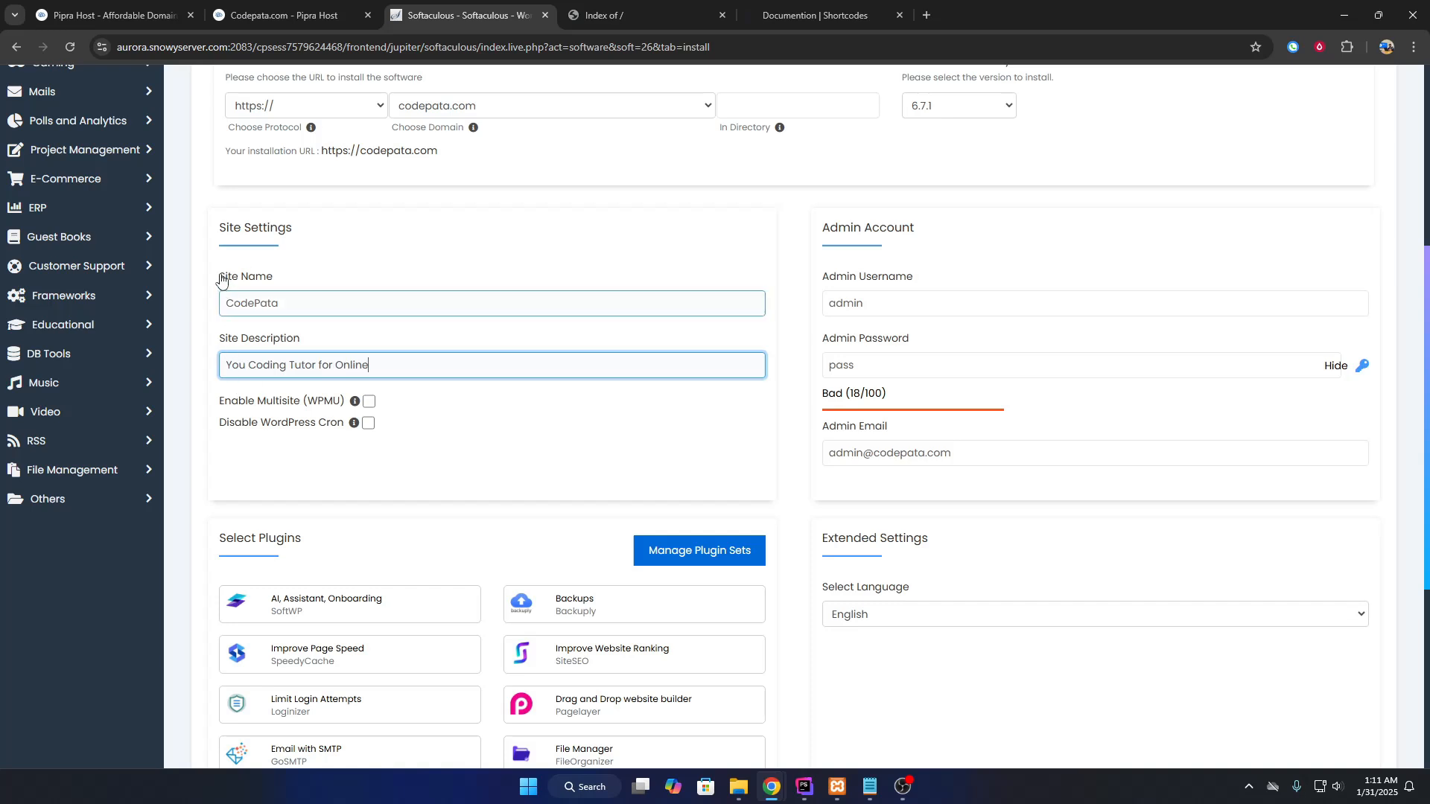
pyautogui.moveTo(221, 278); pyautogui.dragTo(299, 287)
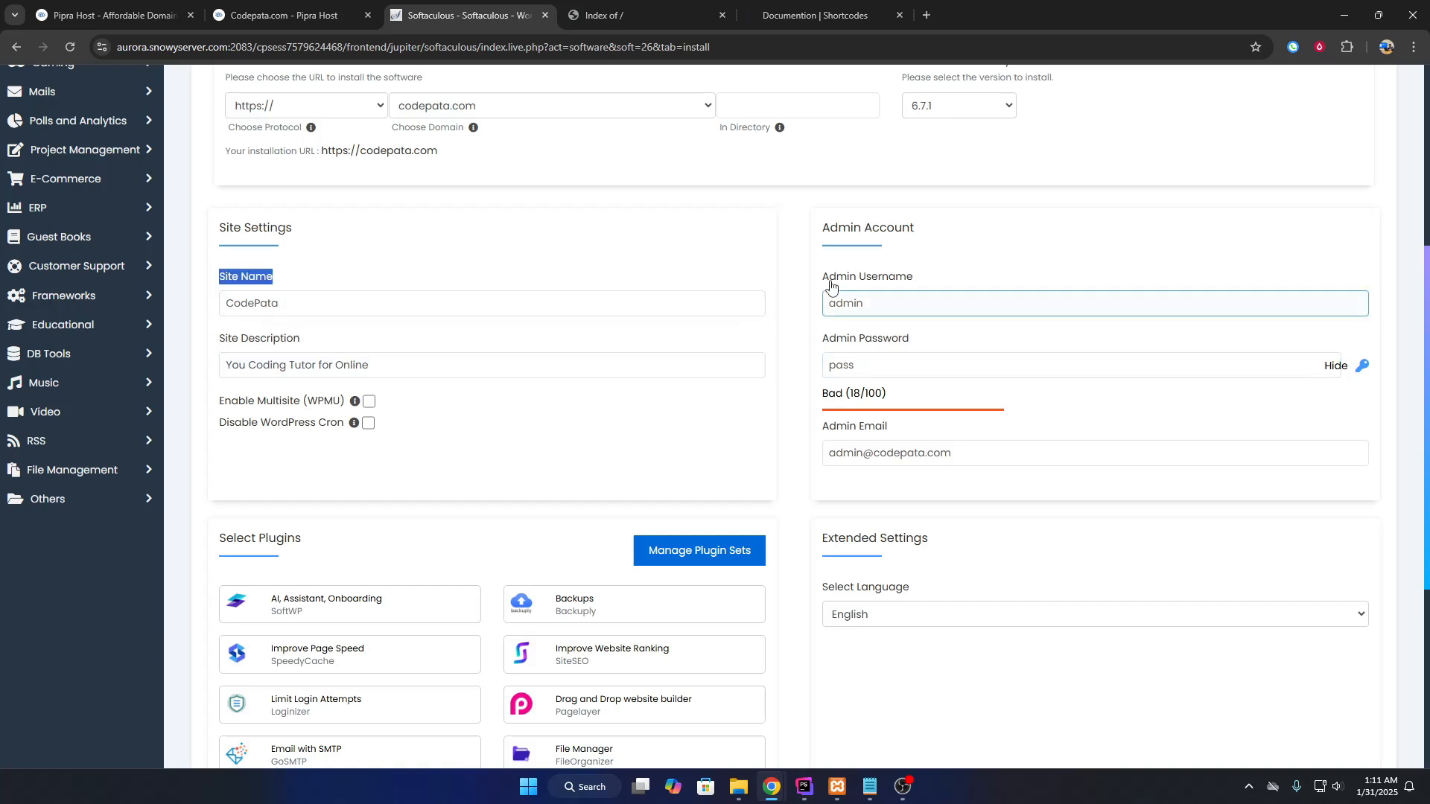
pyautogui.moveTo(822, 277); pyautogui.dragTo(929, 284)
pyautogui.moveTo(822, 340); pyautogui.dragTo(912, 368)
pyautogui.moveTo(822, 428); pyautogui.dragTo(984, 451)
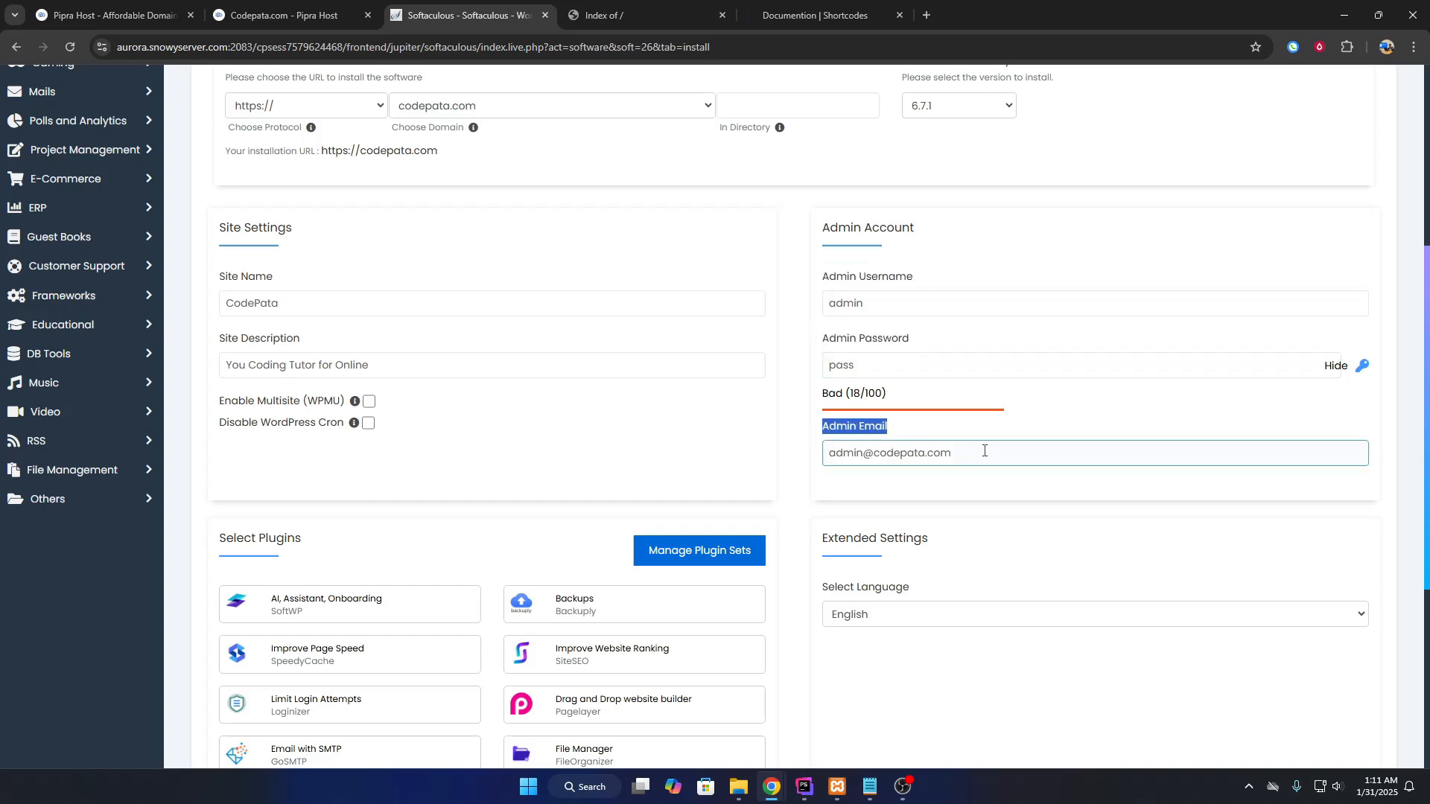
pyautogui.scroll(-4, 973, 447)
pyautogui.scroll(4, 983, 454)
pyautogui.moveTo(986, 455); pyautogui.dragTo(829, 458)
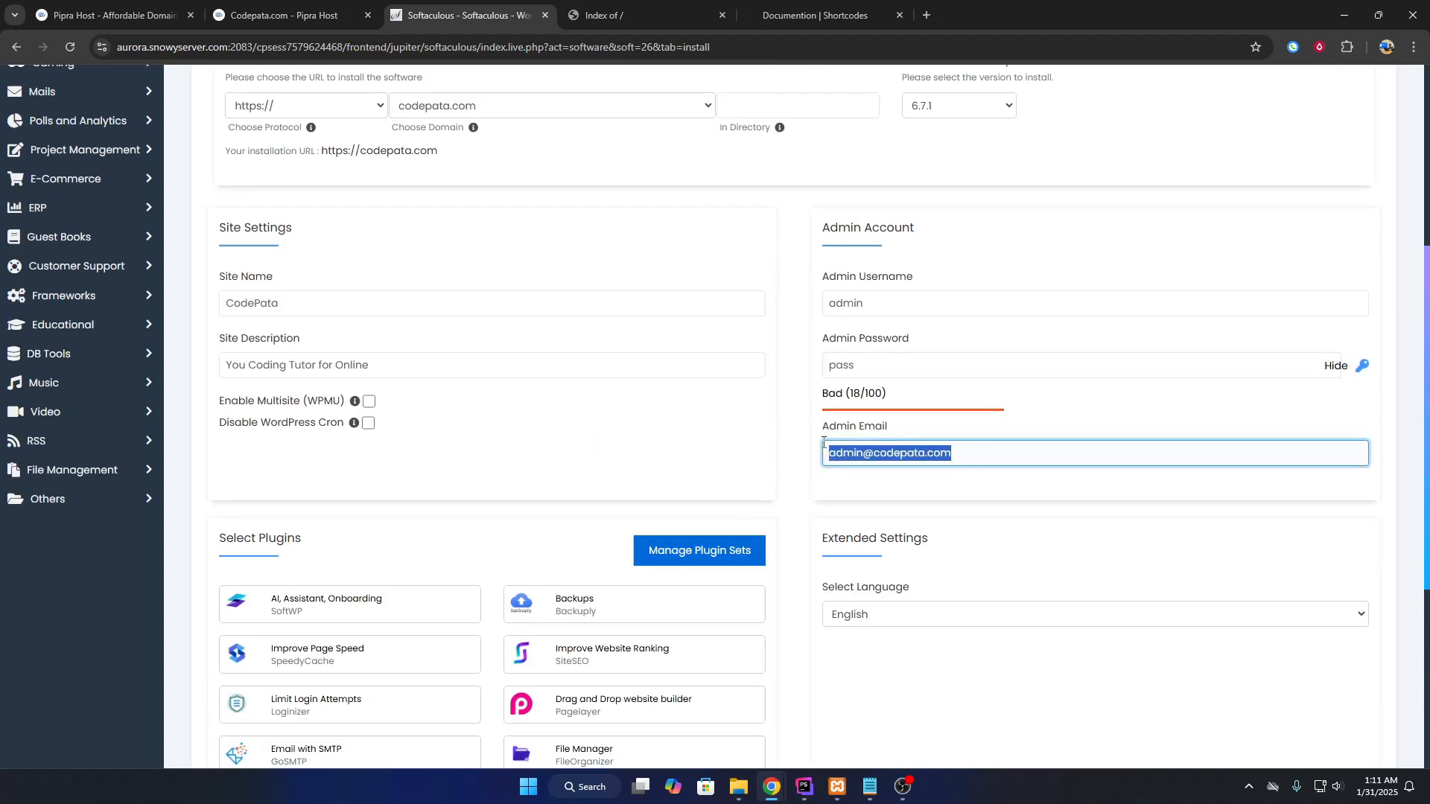
pyautogui.moveTo(813, 433); pyautogui.dragTo(967, 454)
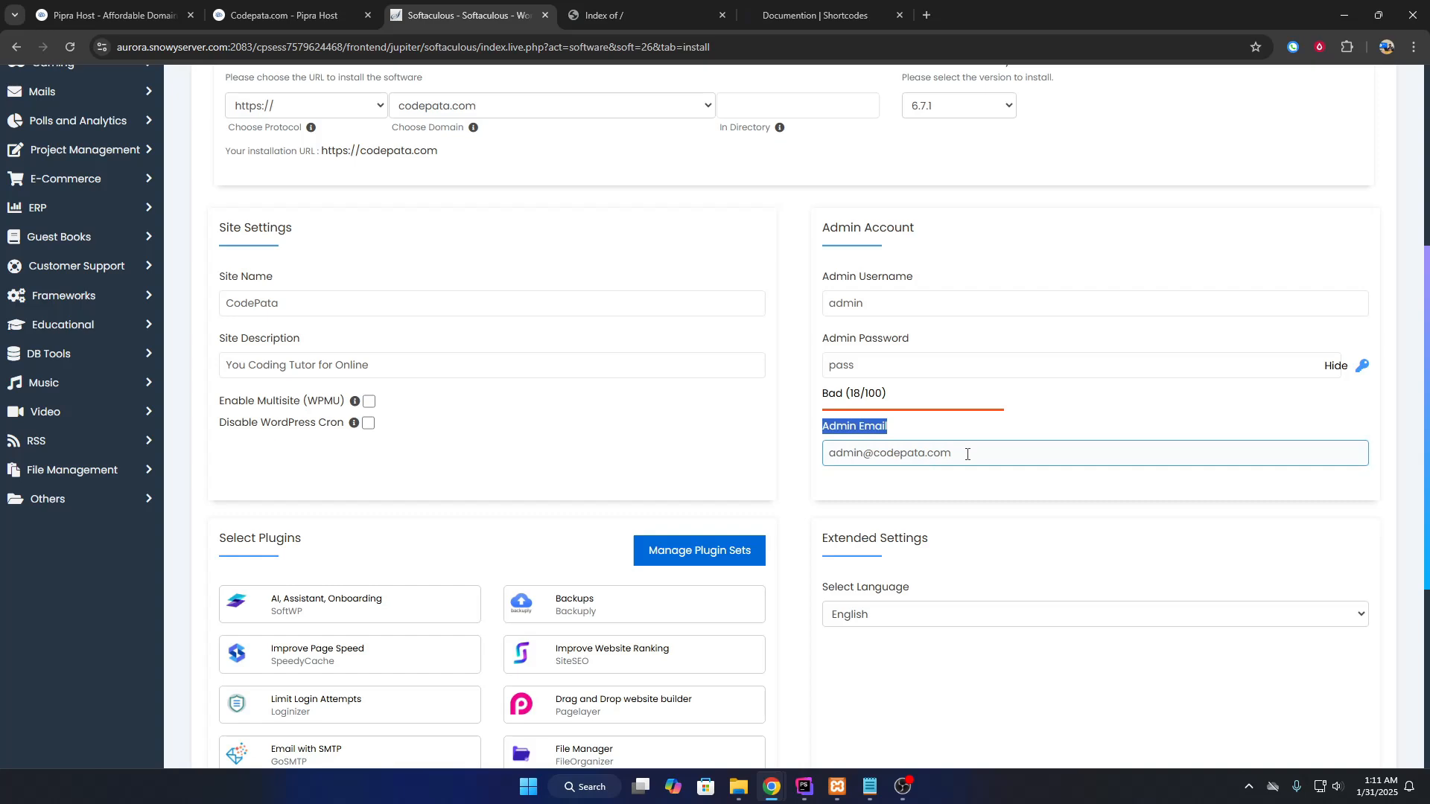
pyautogui.tripleClick(968, 455)
pyautogui.scroll(-4, 905, 529)
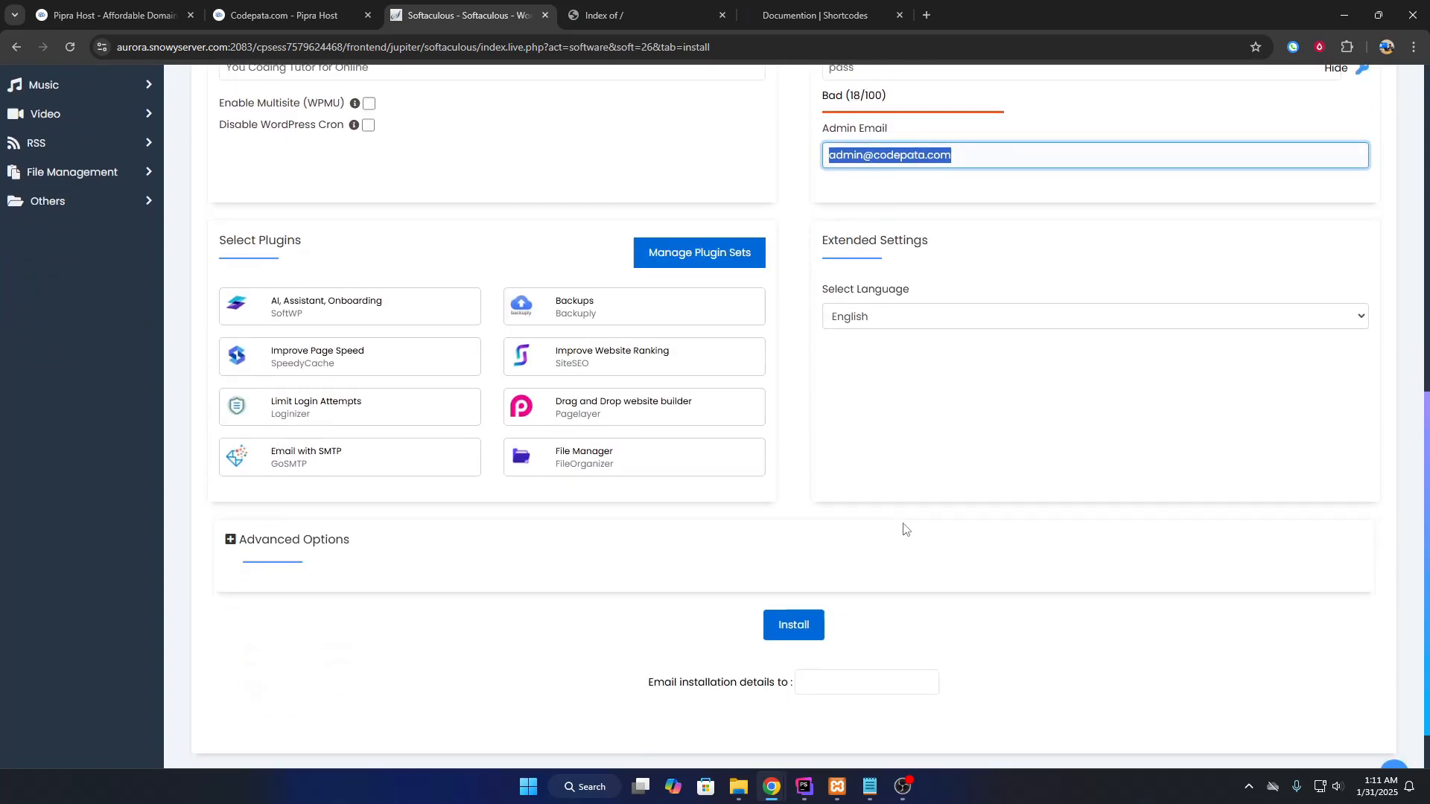
pyautogui.scroll(3, 905, 529)
pyautogui.scroll(-3, 937, 552)
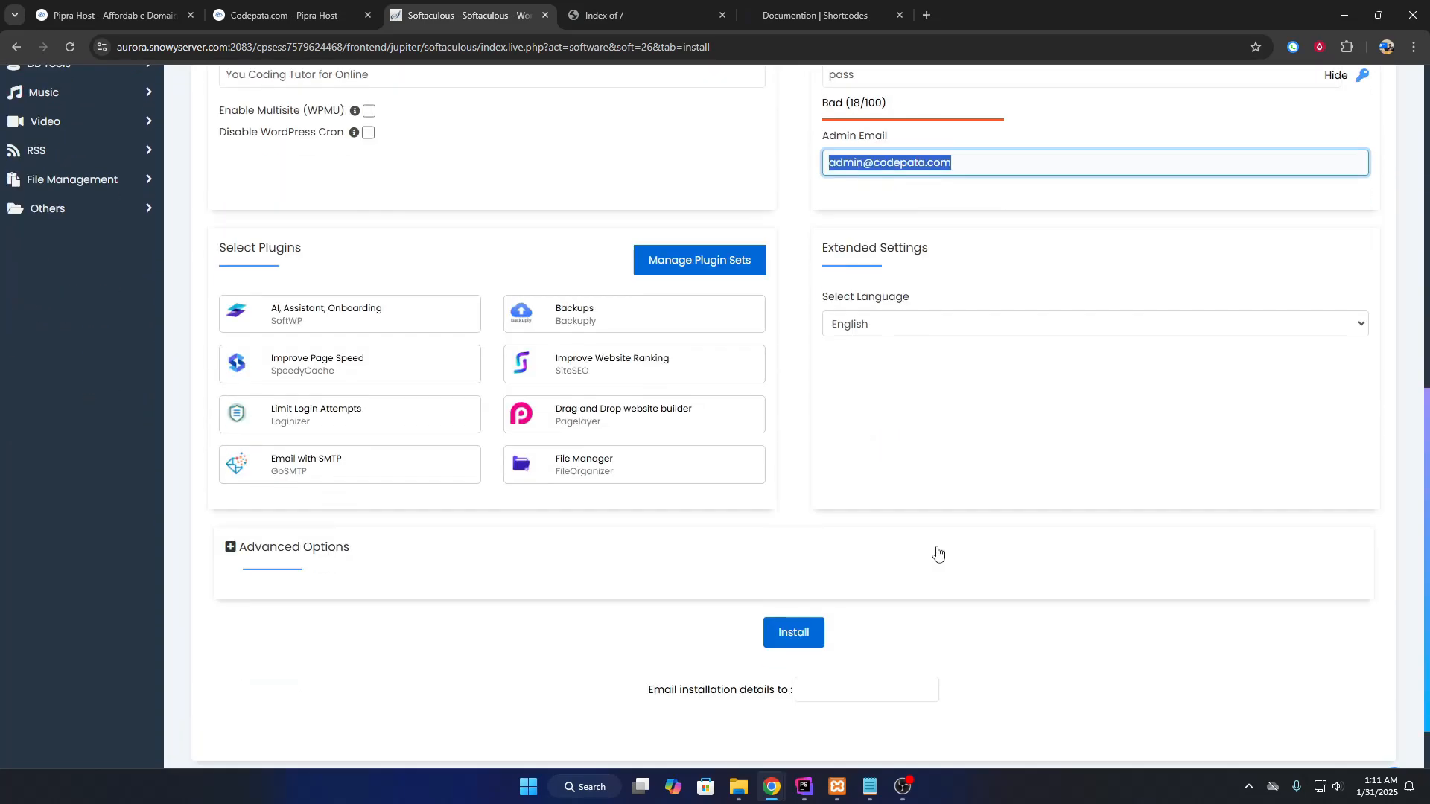
pyautogui.scroll(4, 1009, 342)
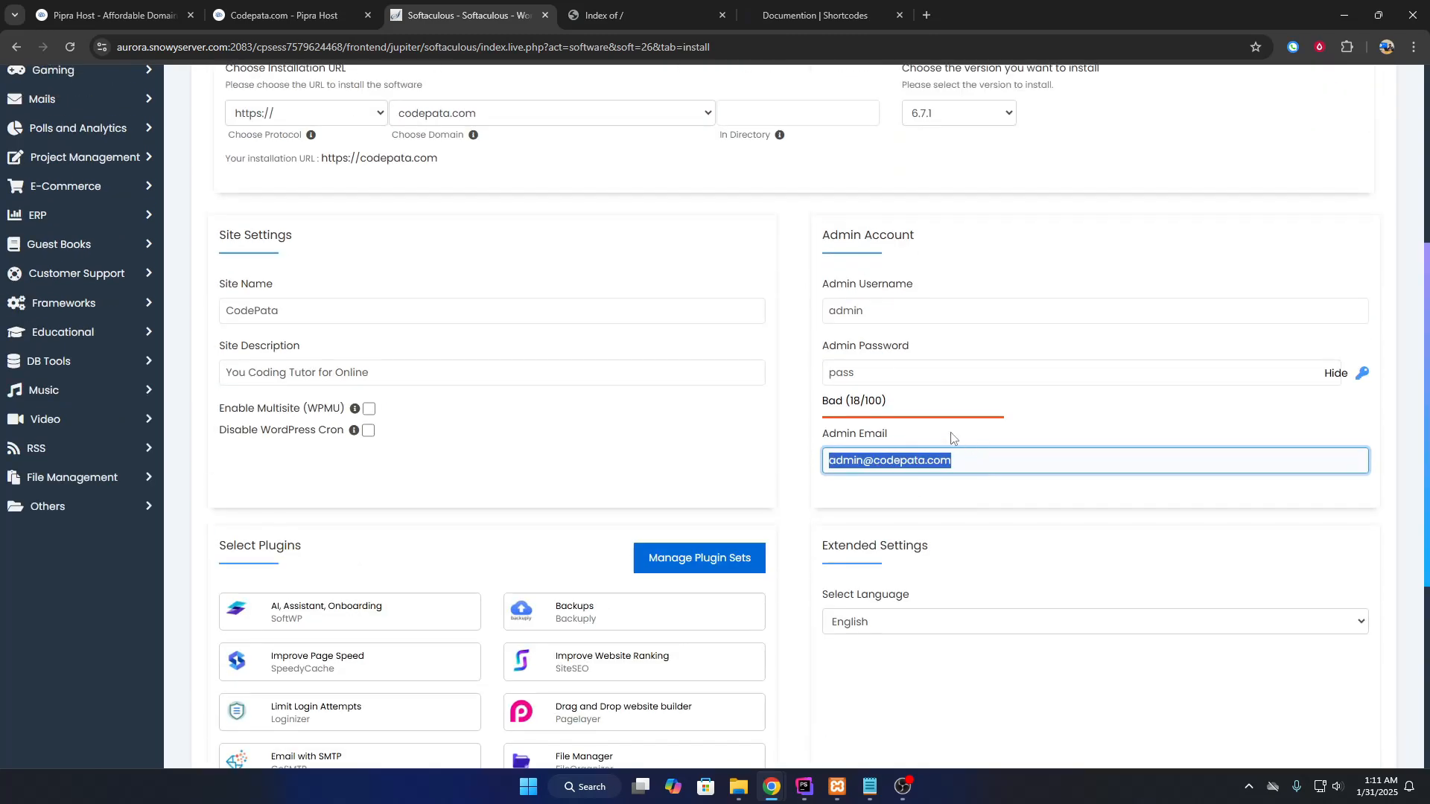
pyautogui.scroll(-4, 948, 546)
pyautogui.click(794, 633)
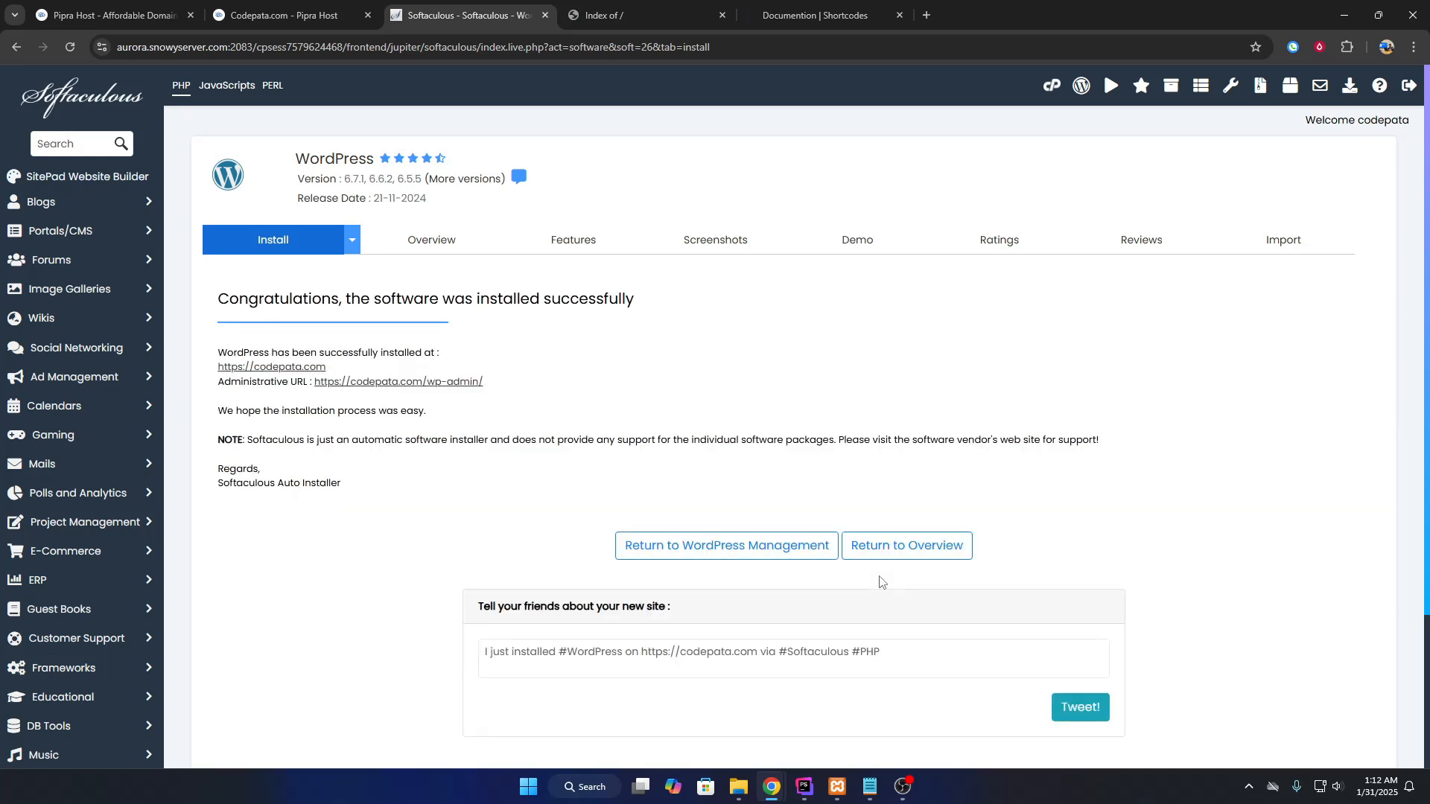
pyautogui.moveTo(222, 301); pyautogui.dragTo(645, 310)
# Open codepata.com and reload it to show the new CodePata blog.
pyautogui.click(272, 367)
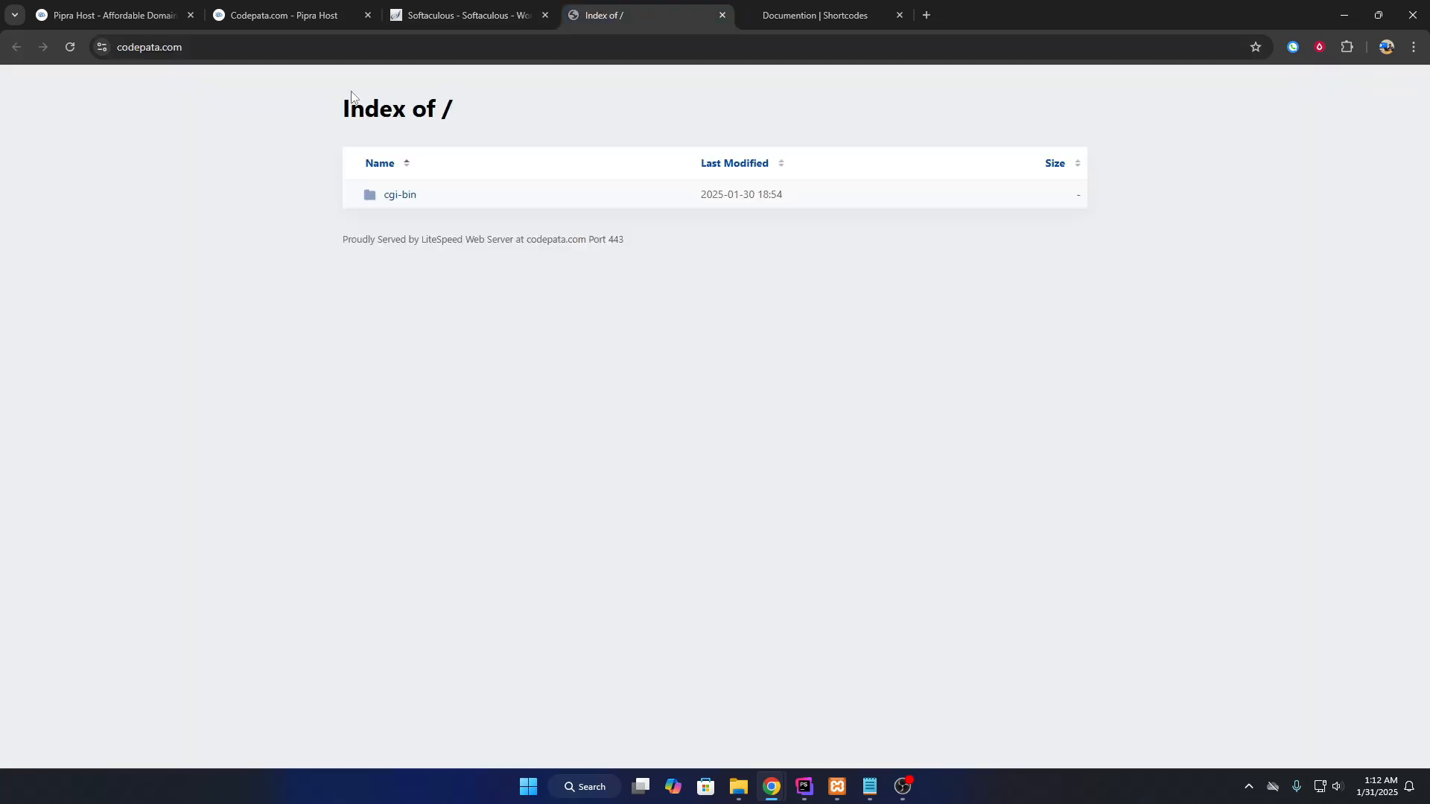
pyautogui.click(70, 48)
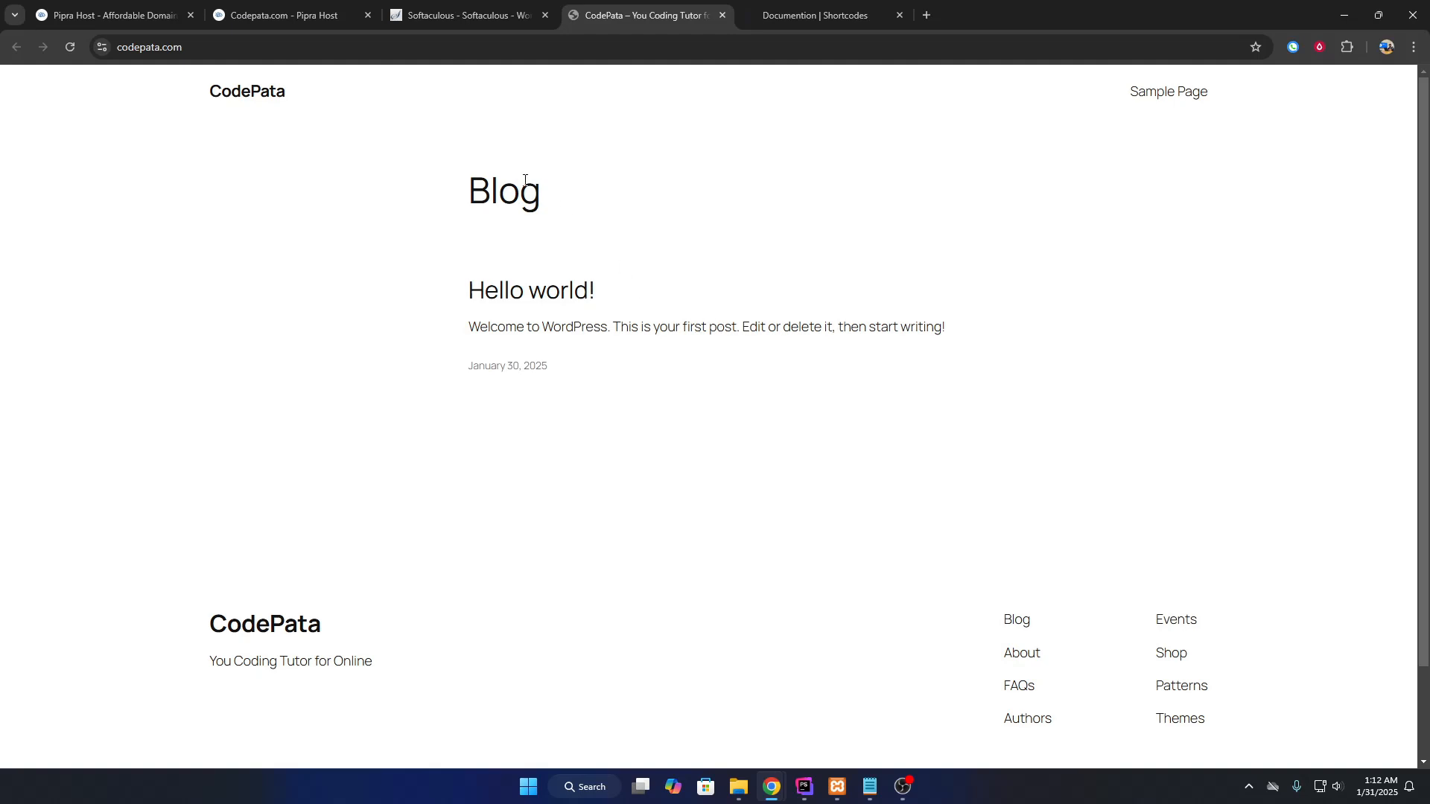
pyautogui.click(456, 17)
pyautogui.click(546, 407)
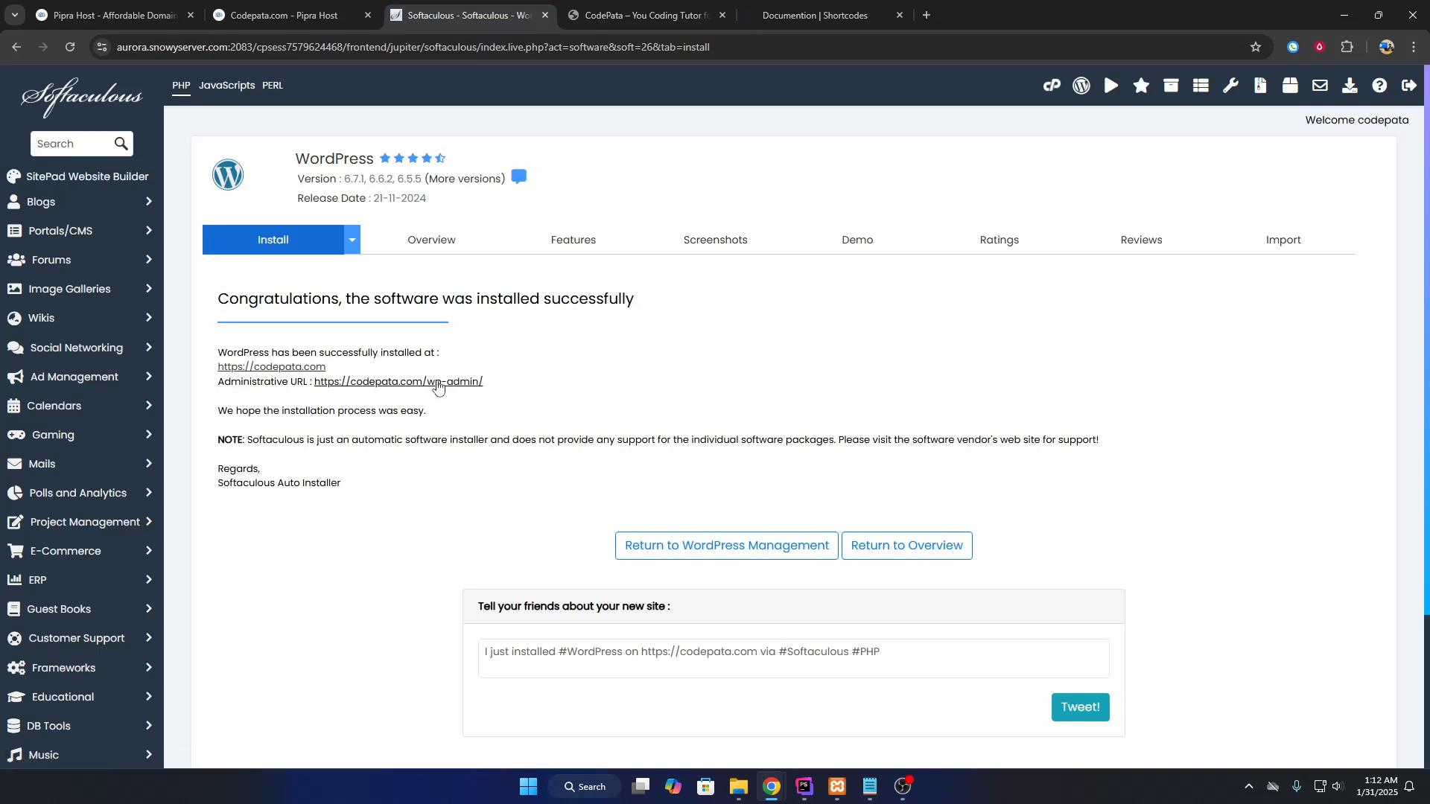
pyautogui.click(632, 8)
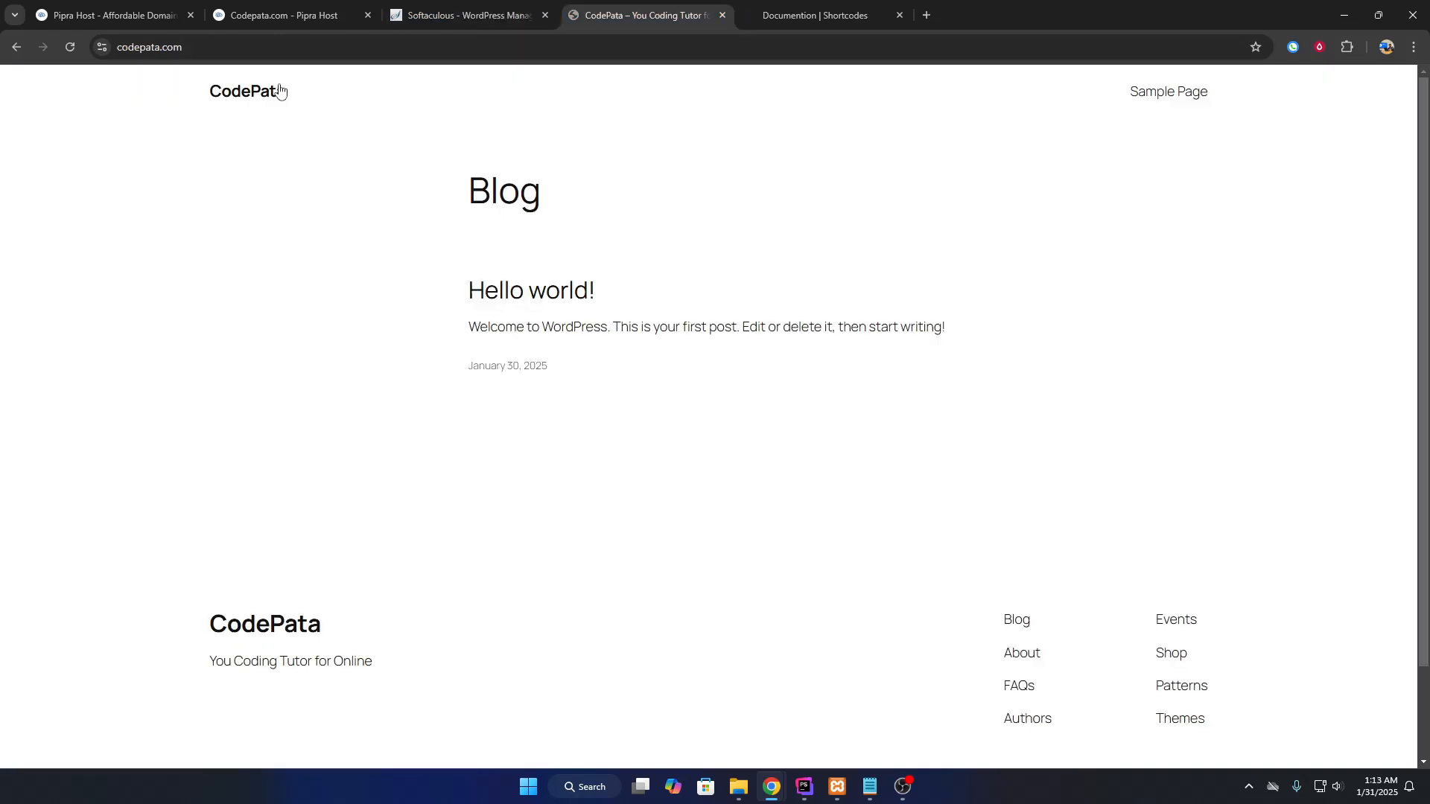
# Go to codepata.com/wp-admin to load the WordPress login page.
pyautogui.click(452, 47)
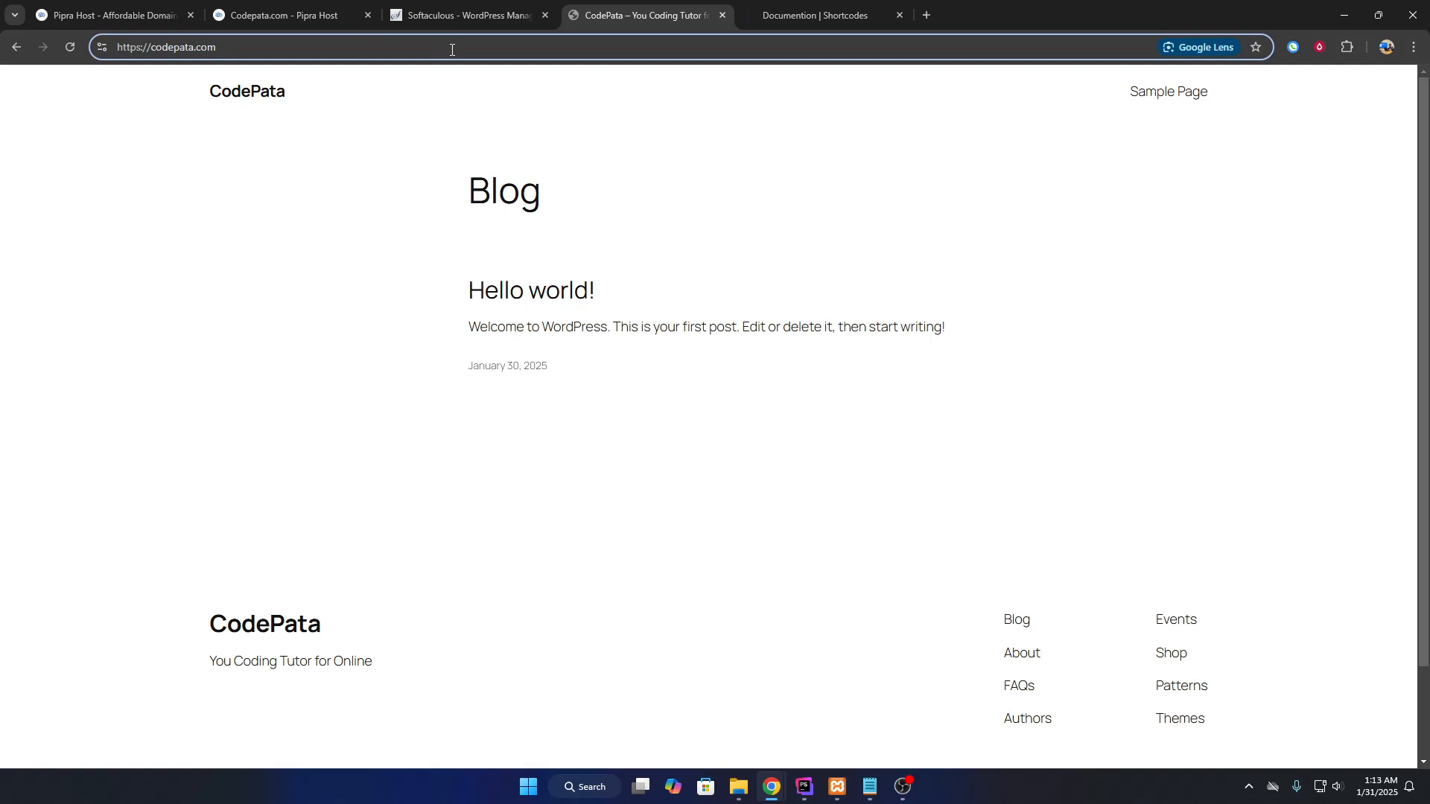
pyautogui.click(452, 50)
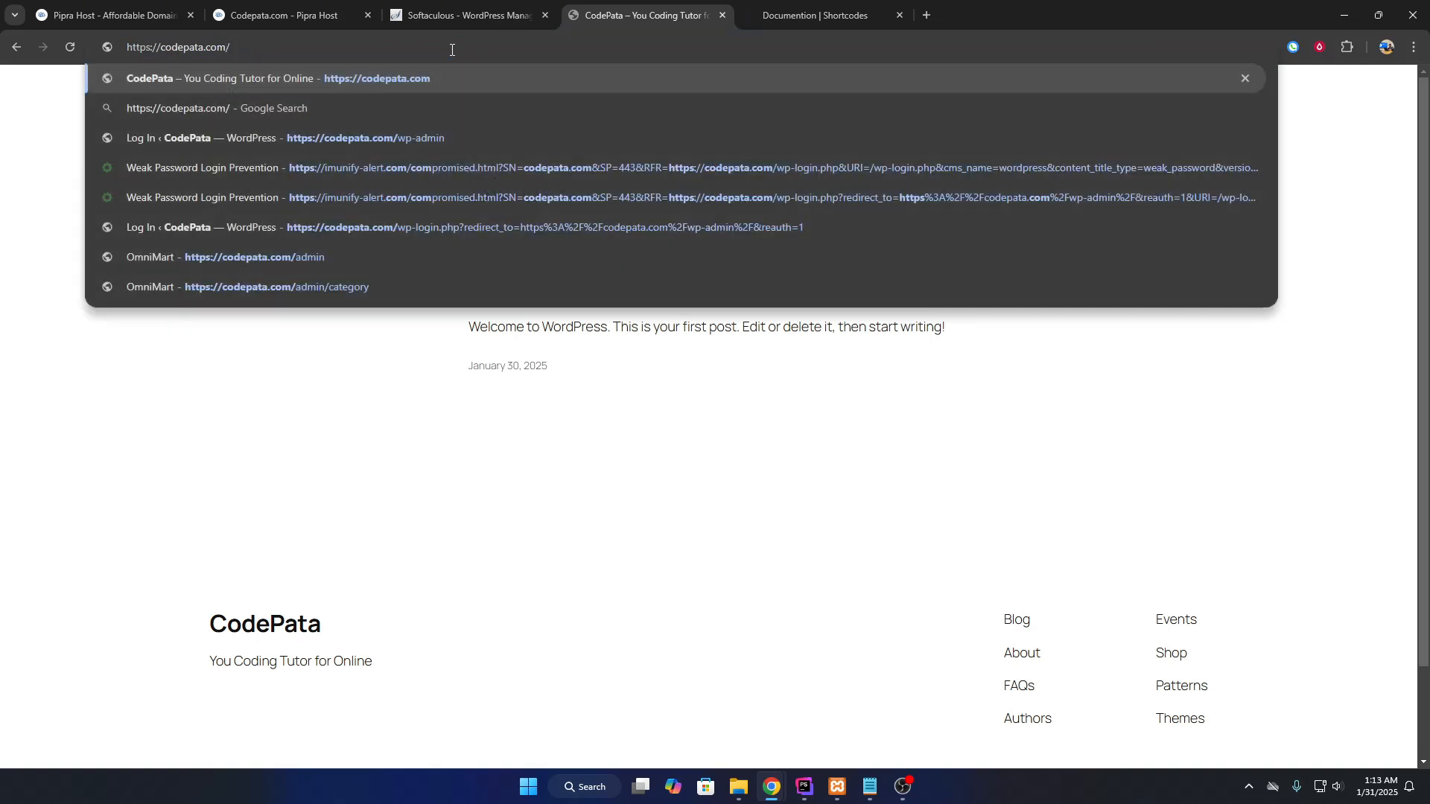
pyautogui.write('wp-admin')
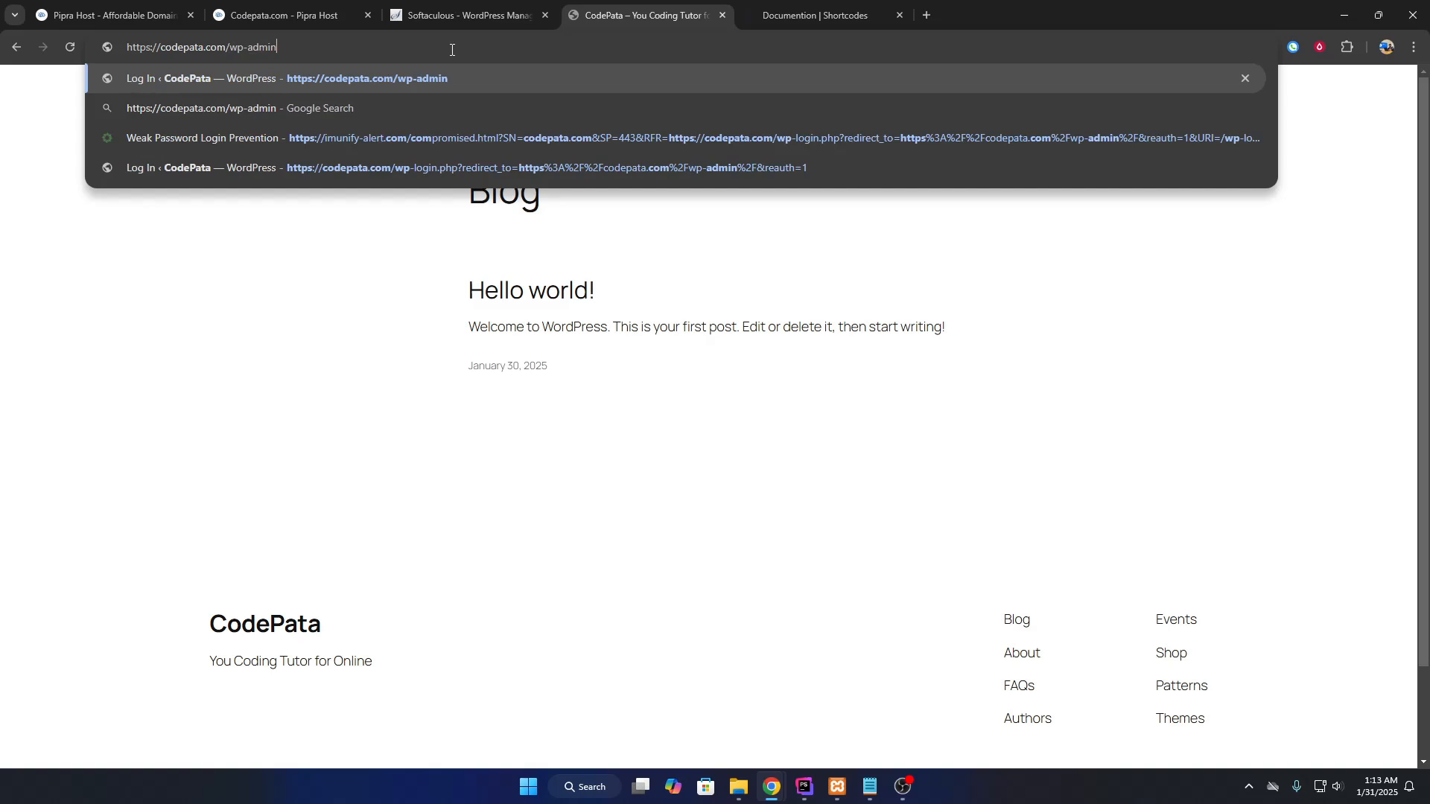
pyautogui.press('Return')
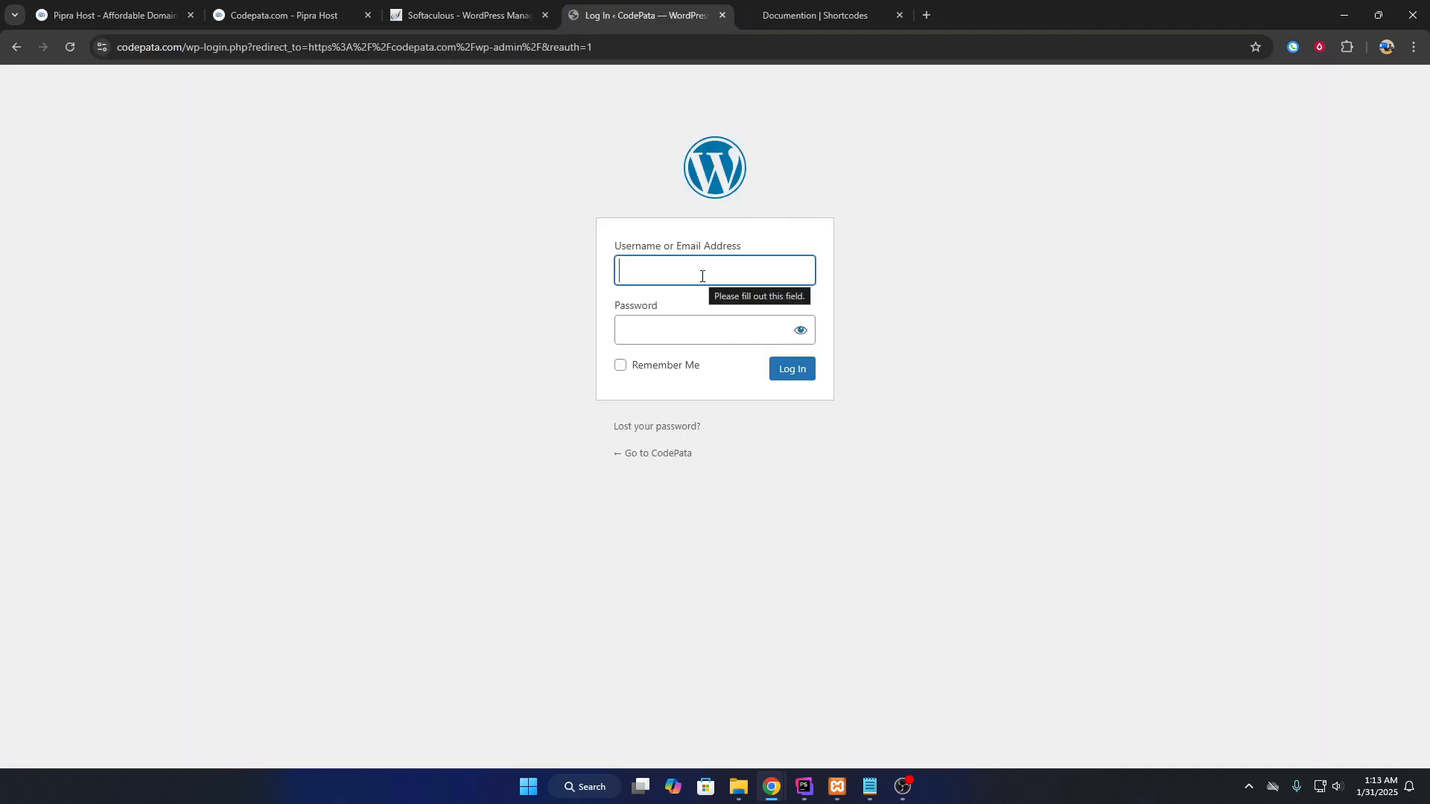
# Sign in to WordPress as admin with Remember Me checked.
pyautogui.write('admin')
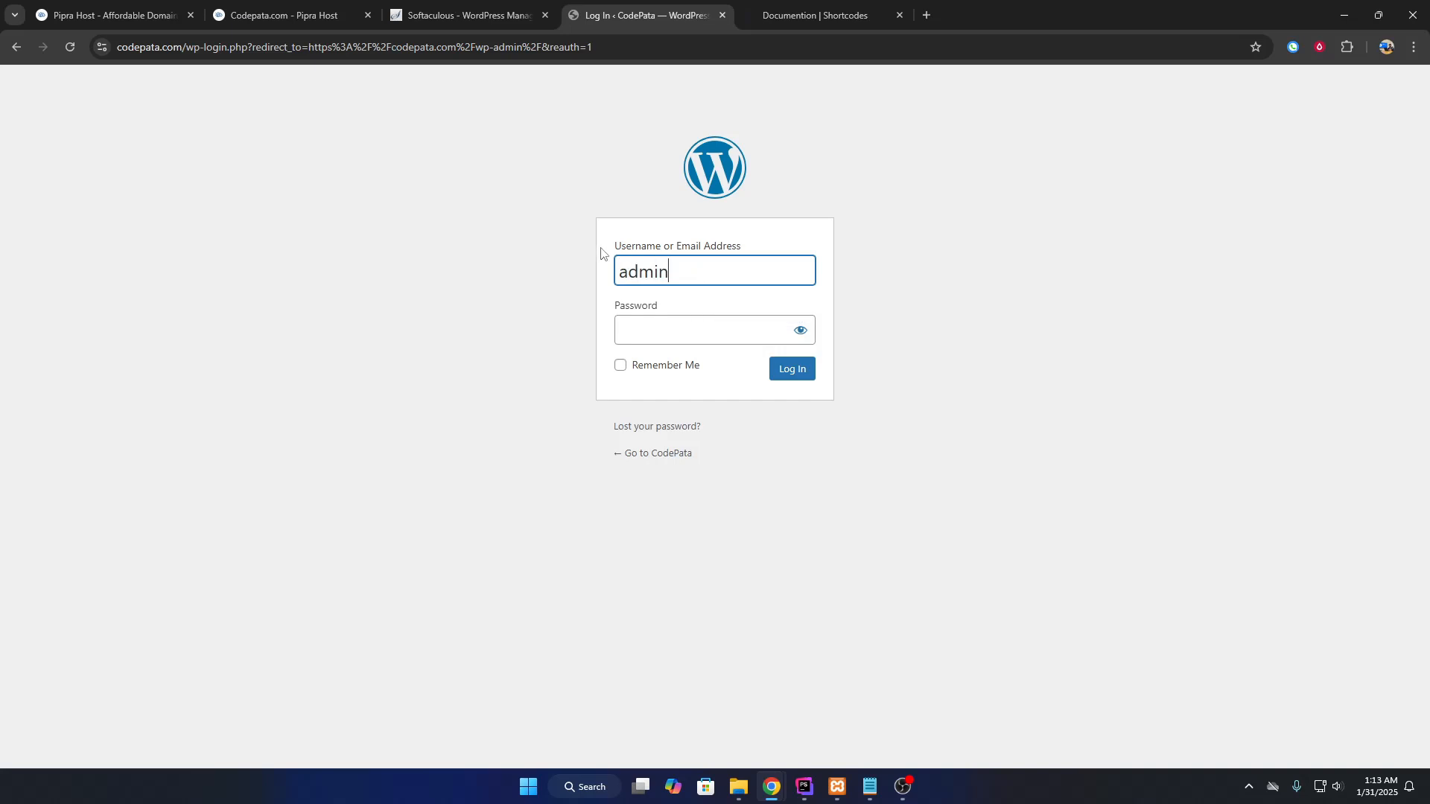
pyautogui.moveTo(601, 253); pyautogui.dragTo(664, 253)
pyautogui.click(689, 334)
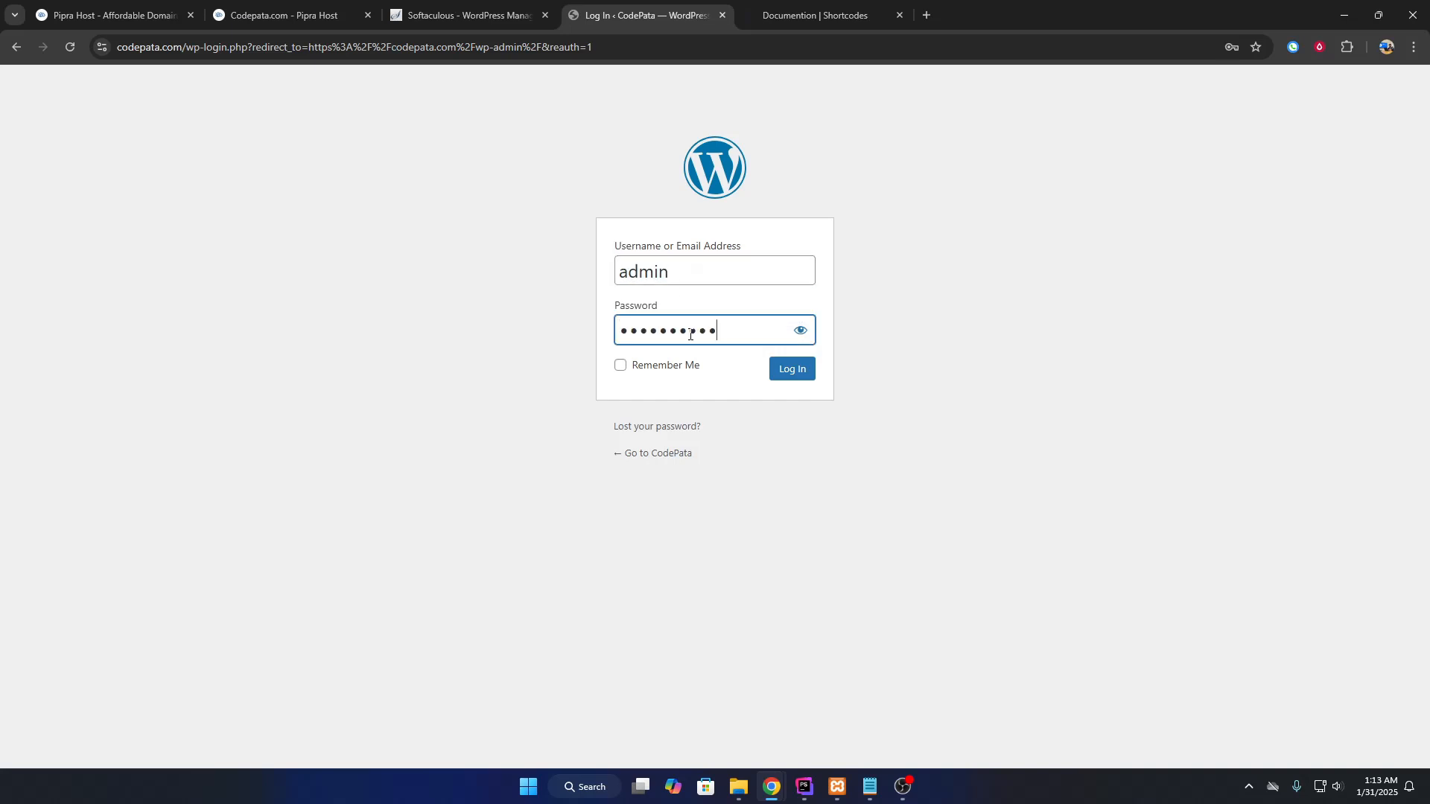
pyautogui.click(688, 367)
pyautogui.click(805, 374)
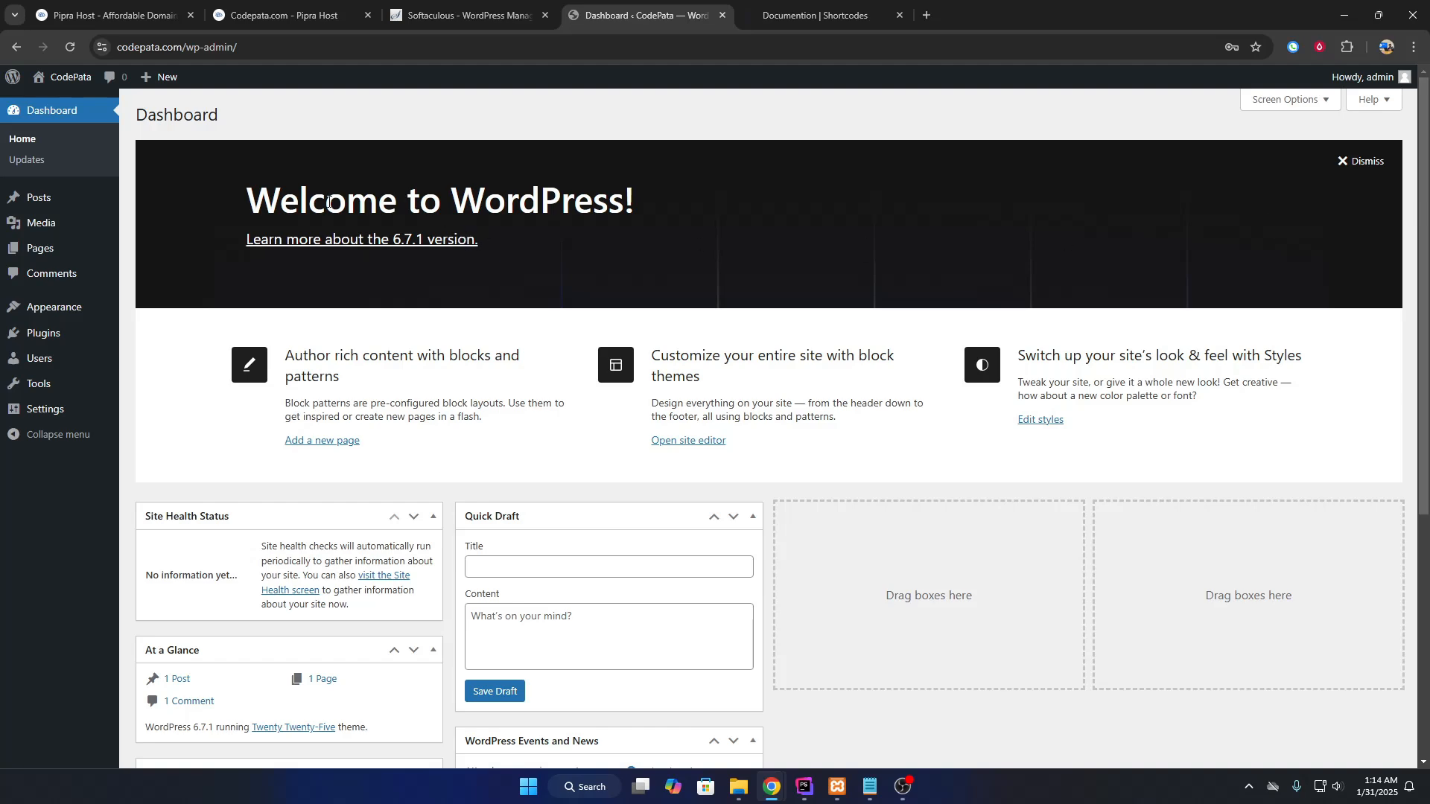
# Go to Appearance > Themes in the dashboard.
pyautogui.scroll(-5, 320, 405)
pyautogui.scroll(5, 320, 424)
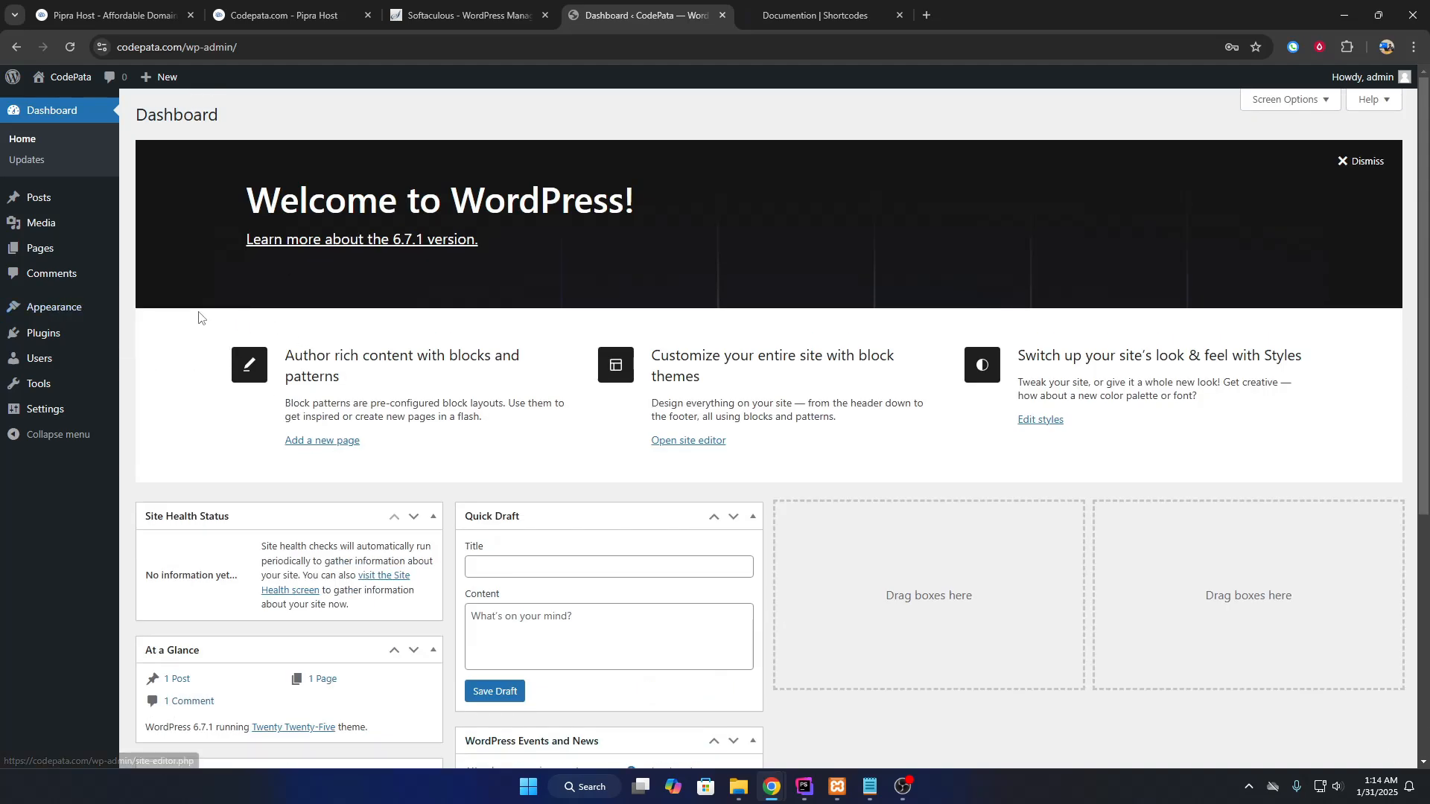
pyautogui.moveTo(137, 306)
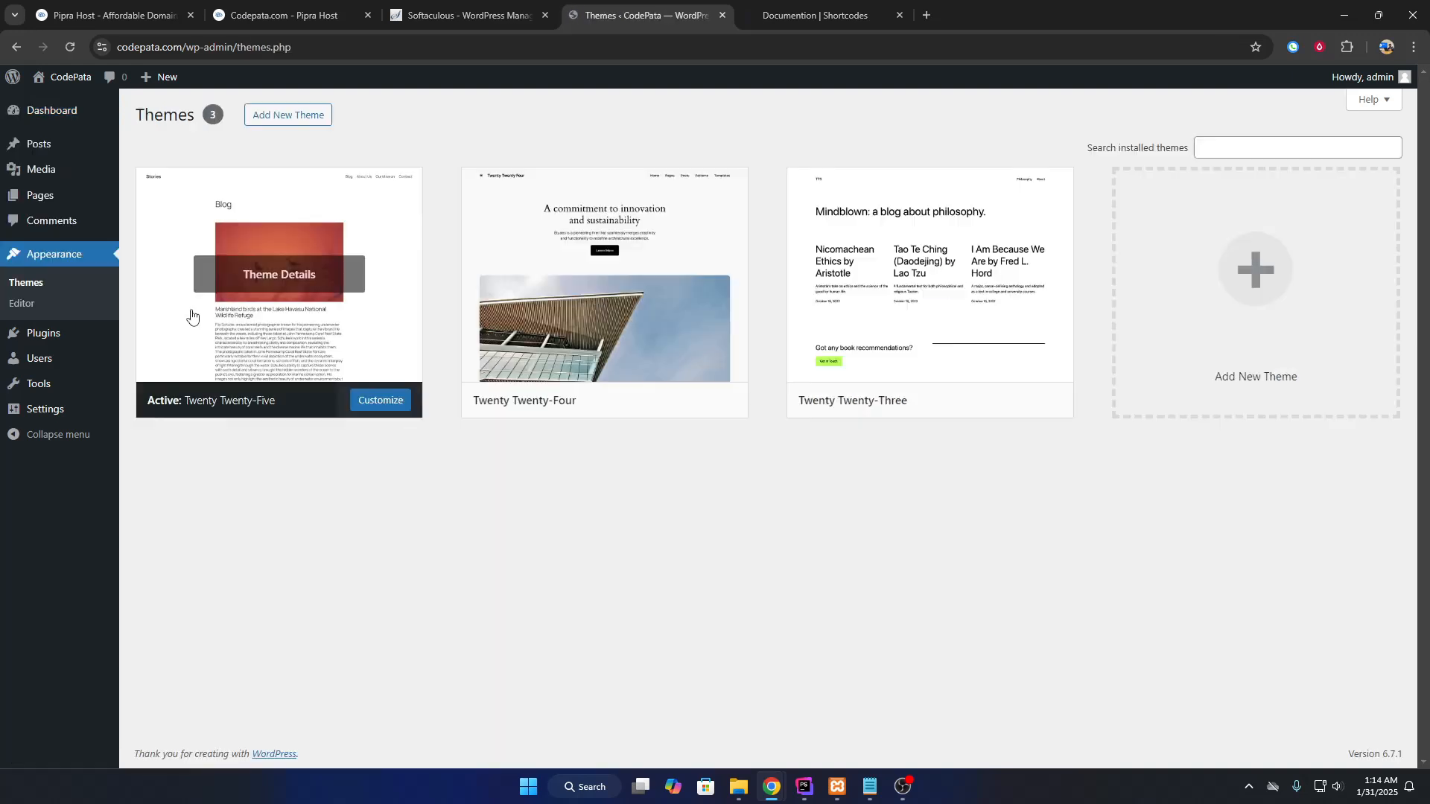
pyautogui.moveTo(82, 337)
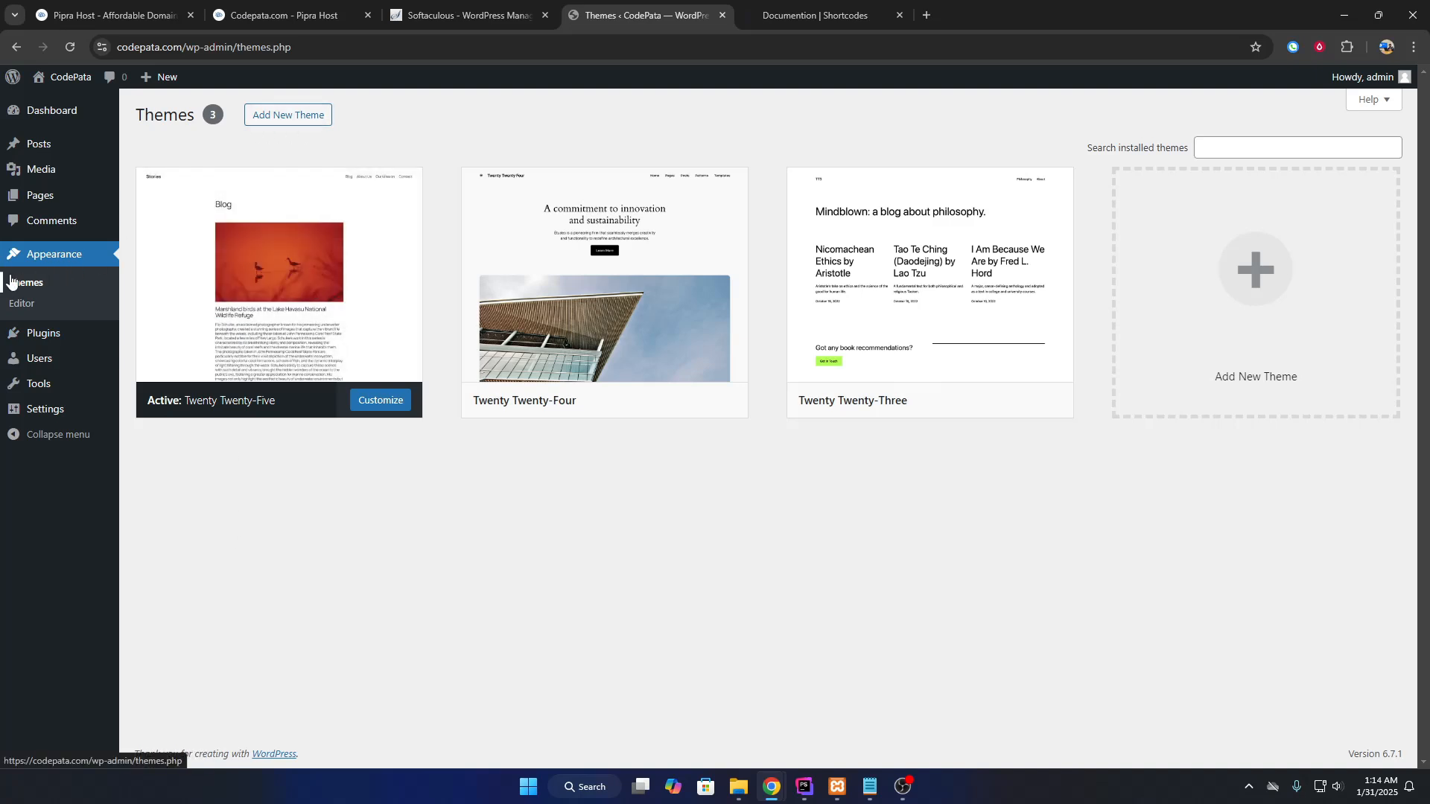
# Search themes for 'TutorS', then install and activate TutorStarter.
pyautogui.click(277, 118)
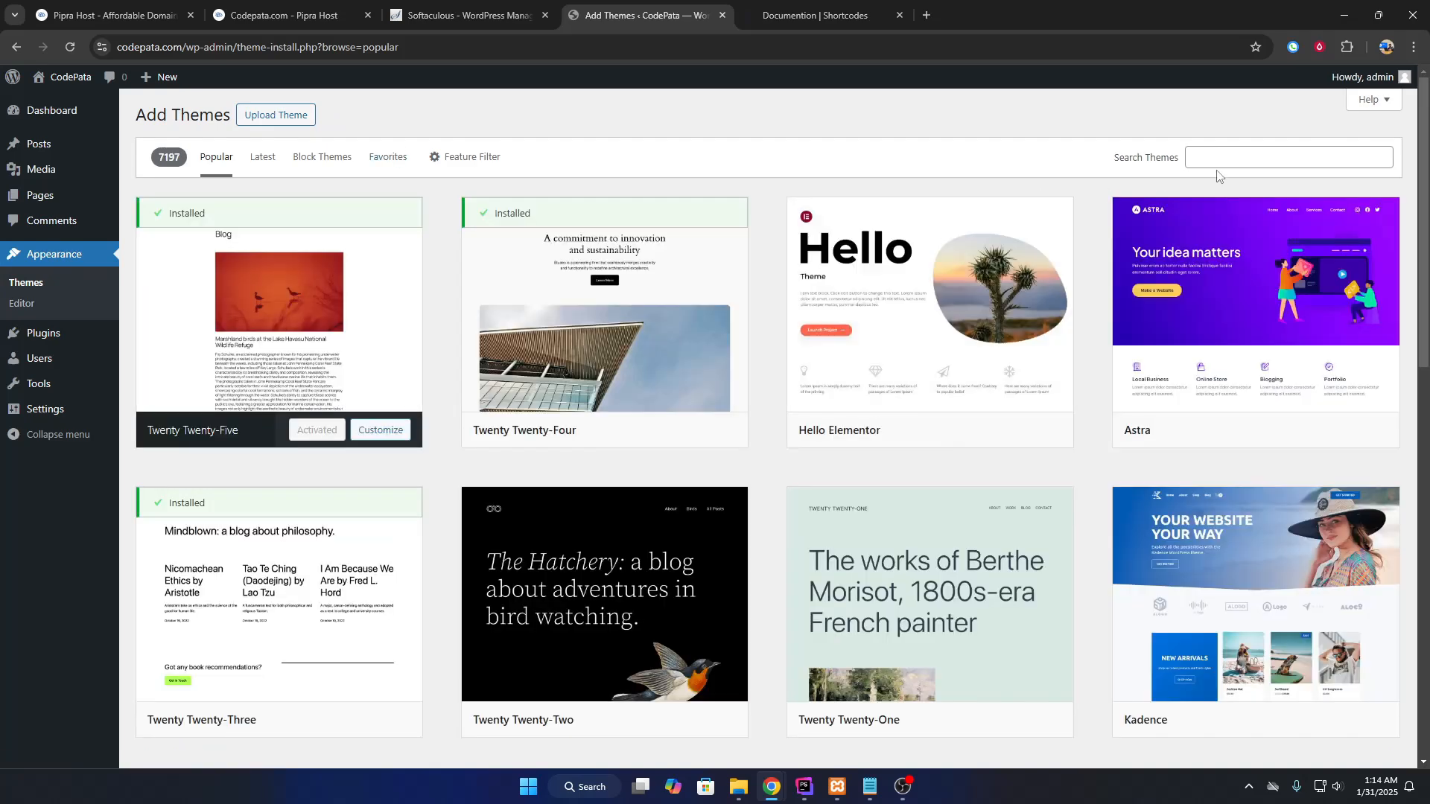
pyautogui.click(1224, 163)
pyautogui.write('TutorS')
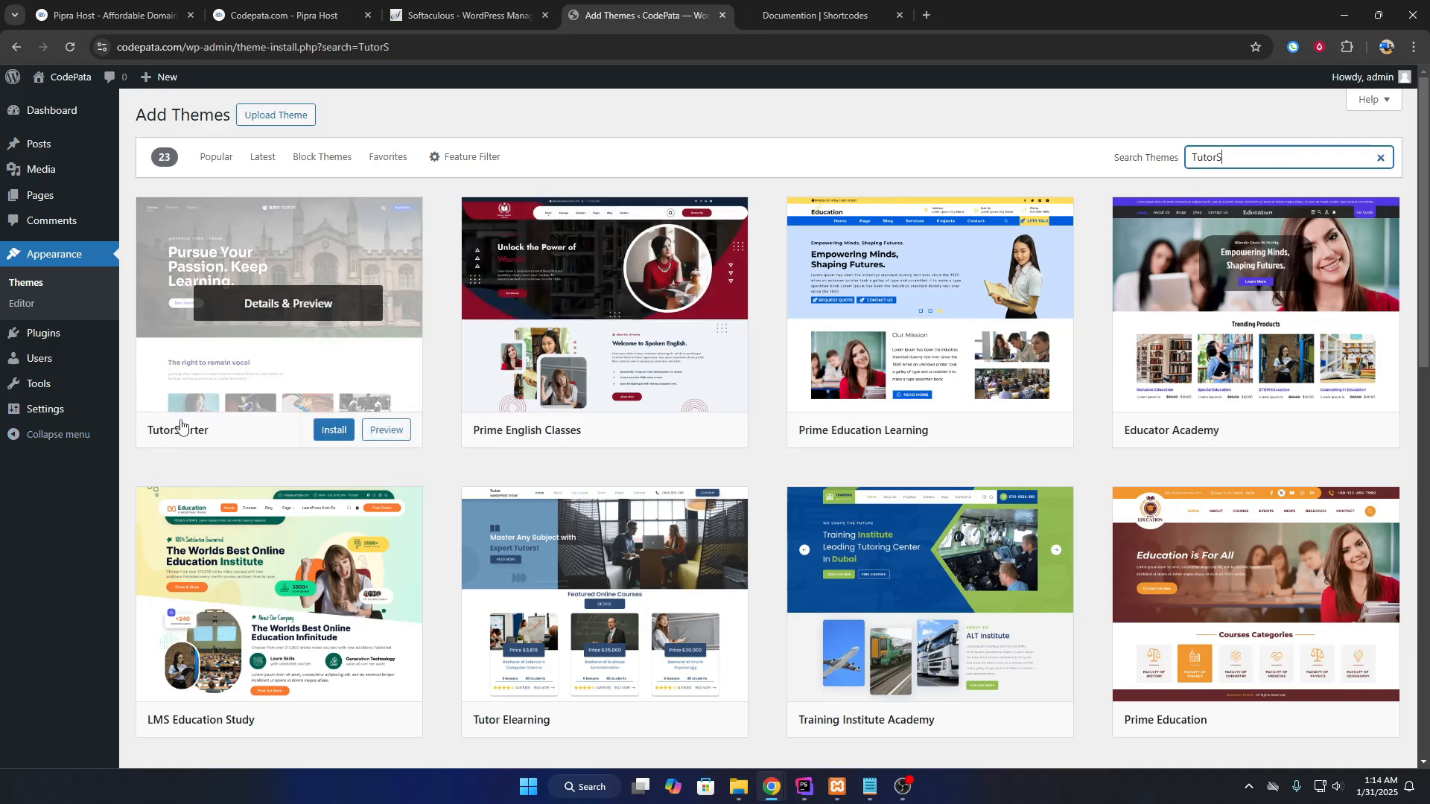
pyautogui.click(331, 431)
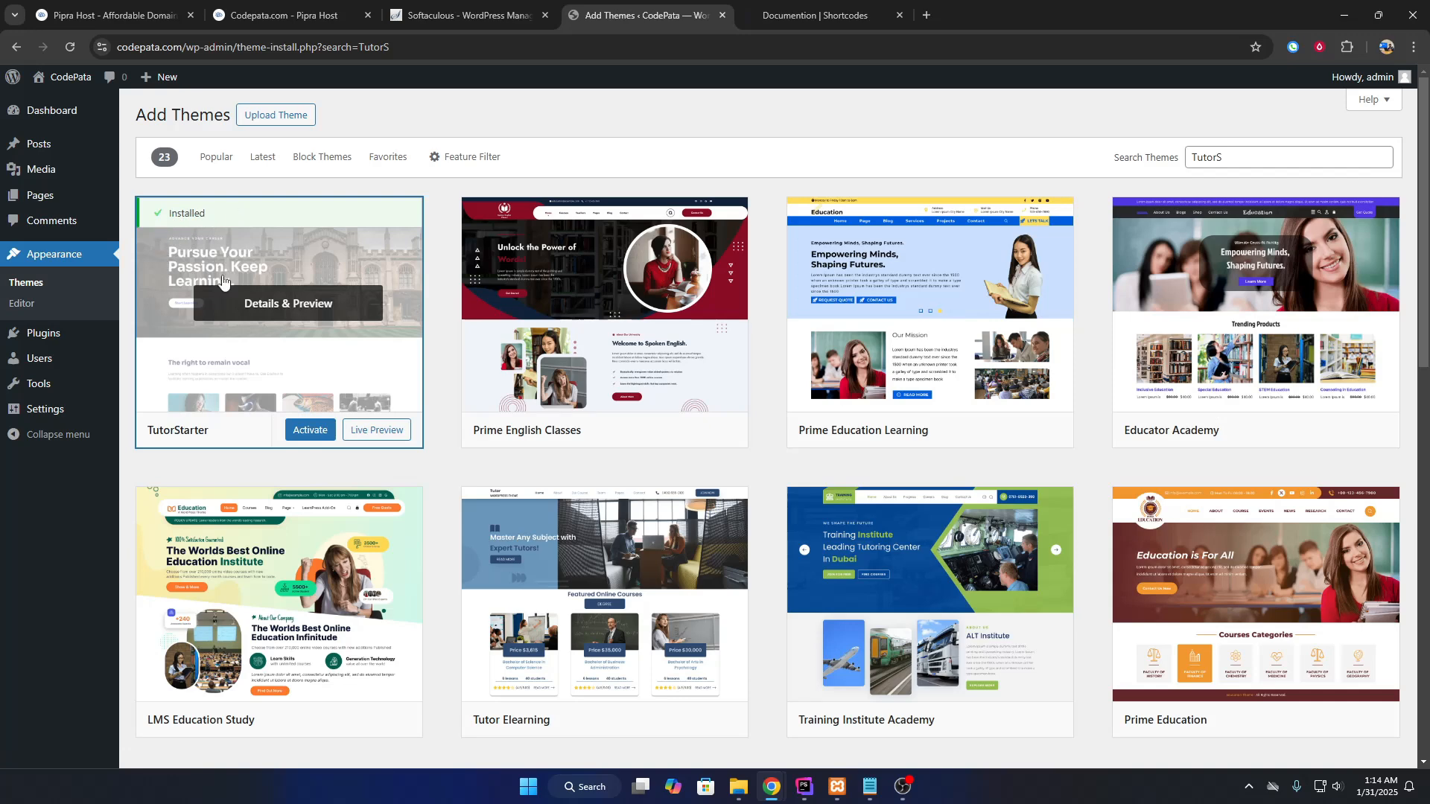
pyautogui.click(306, 430)
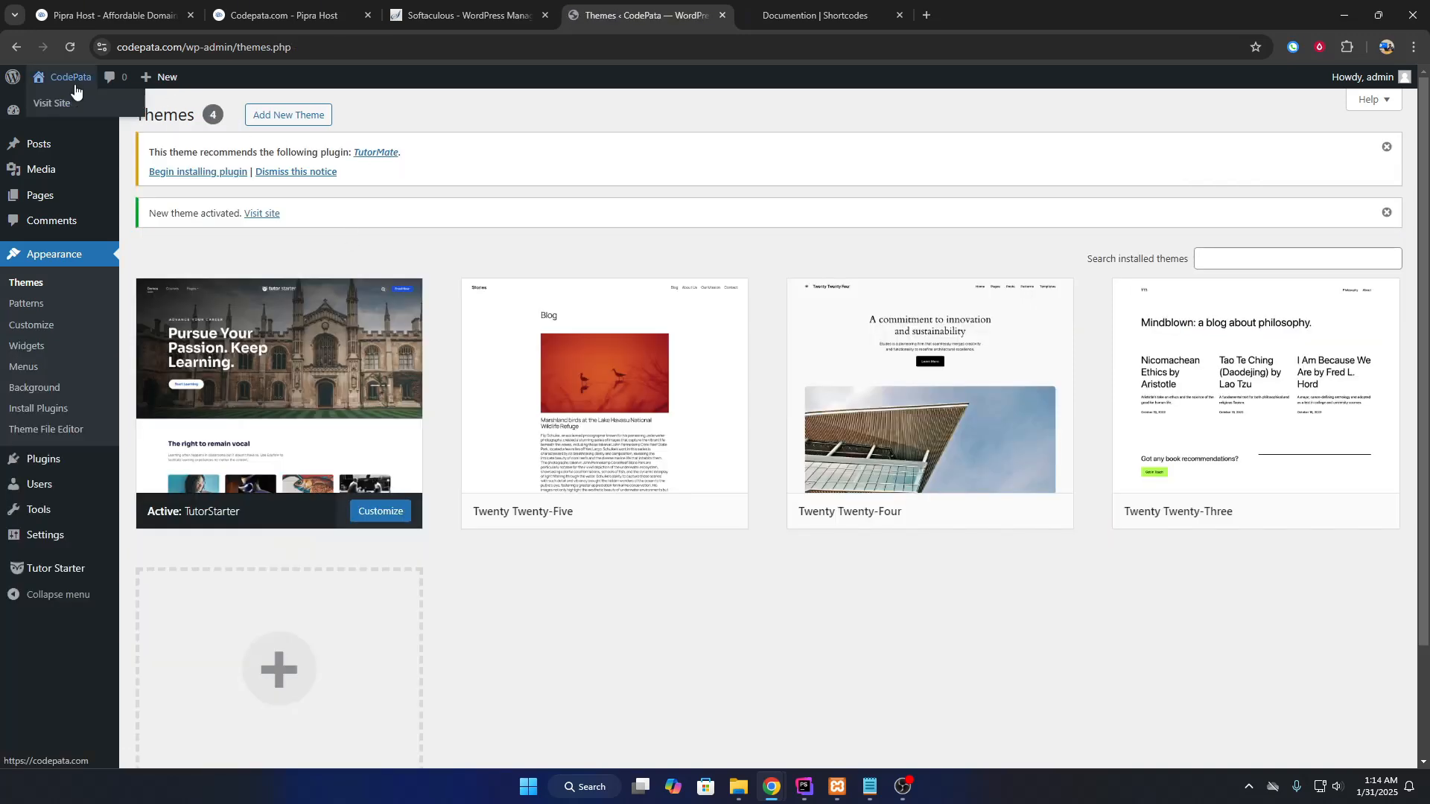
pyautogui.rightClick(77, 103)
# View the live CodePata site in a new tab, including the Hello world! post, then return to Themes.
pyautogui.click(115, 118)
pyautogui.click(811, 6)
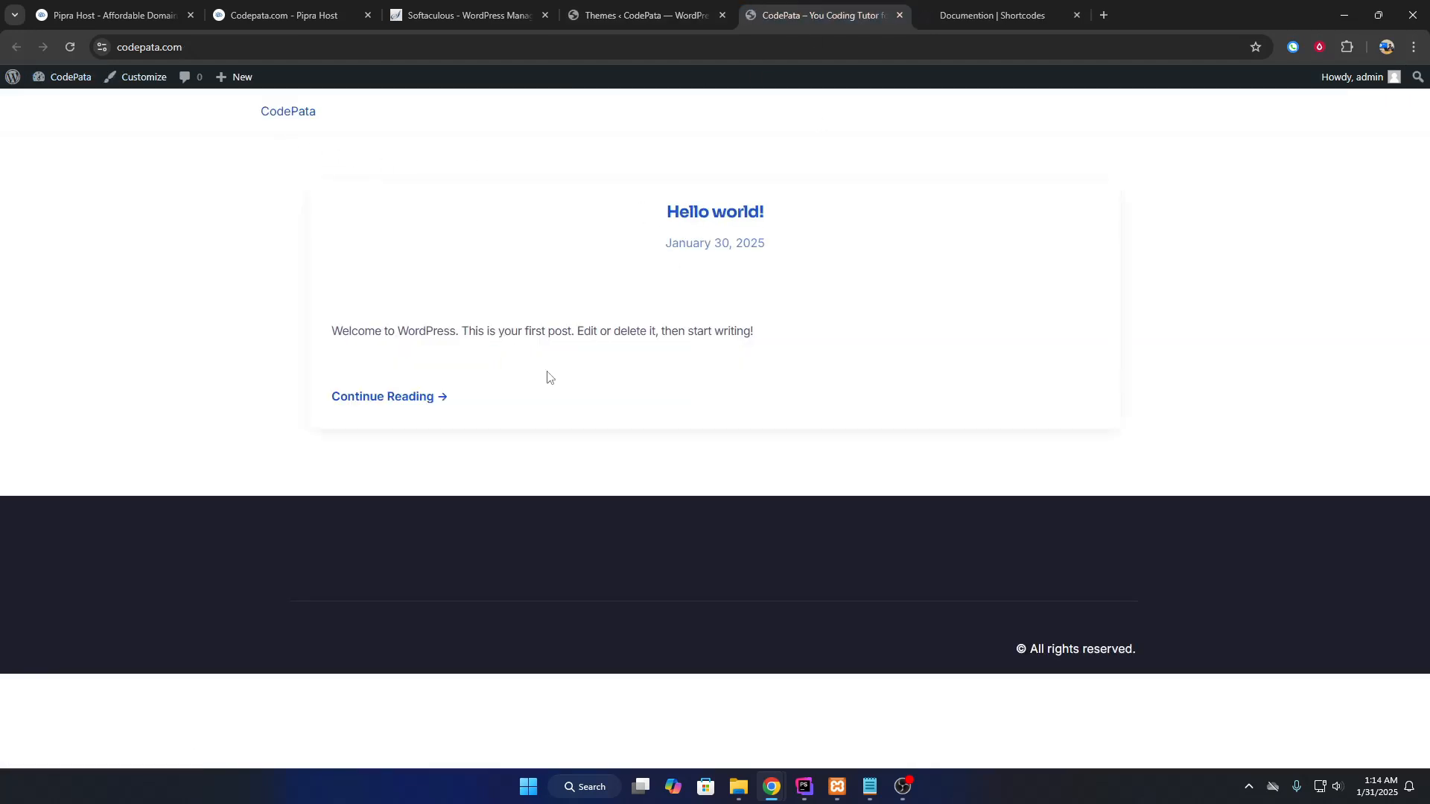
pyautogui.click(745, 216)
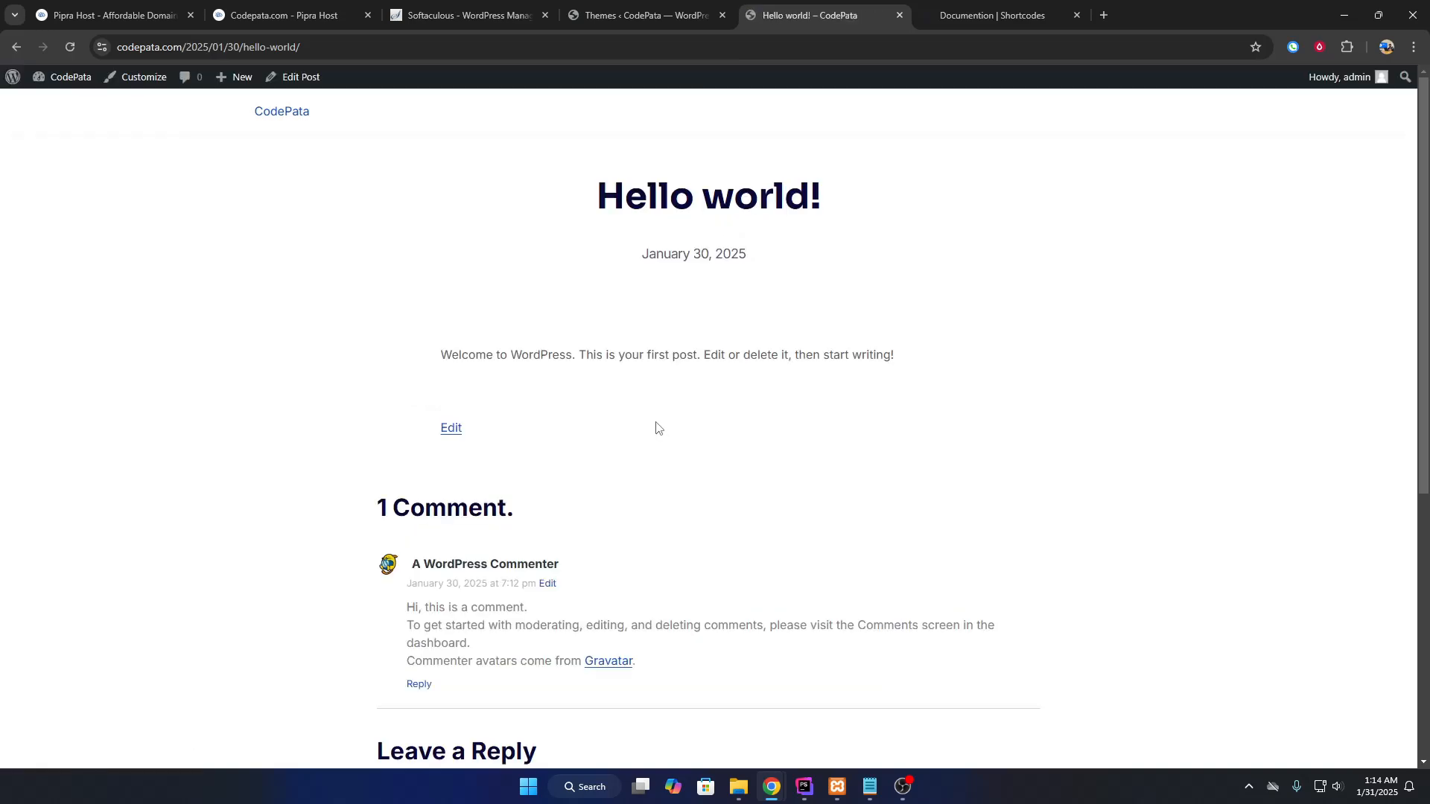
pyautogui.scroll(-5, 652, 421)
pyautogui.click(622, 444)
pyautogui.scroll(5, 337, 365)
pyautogui.click(281, 113)
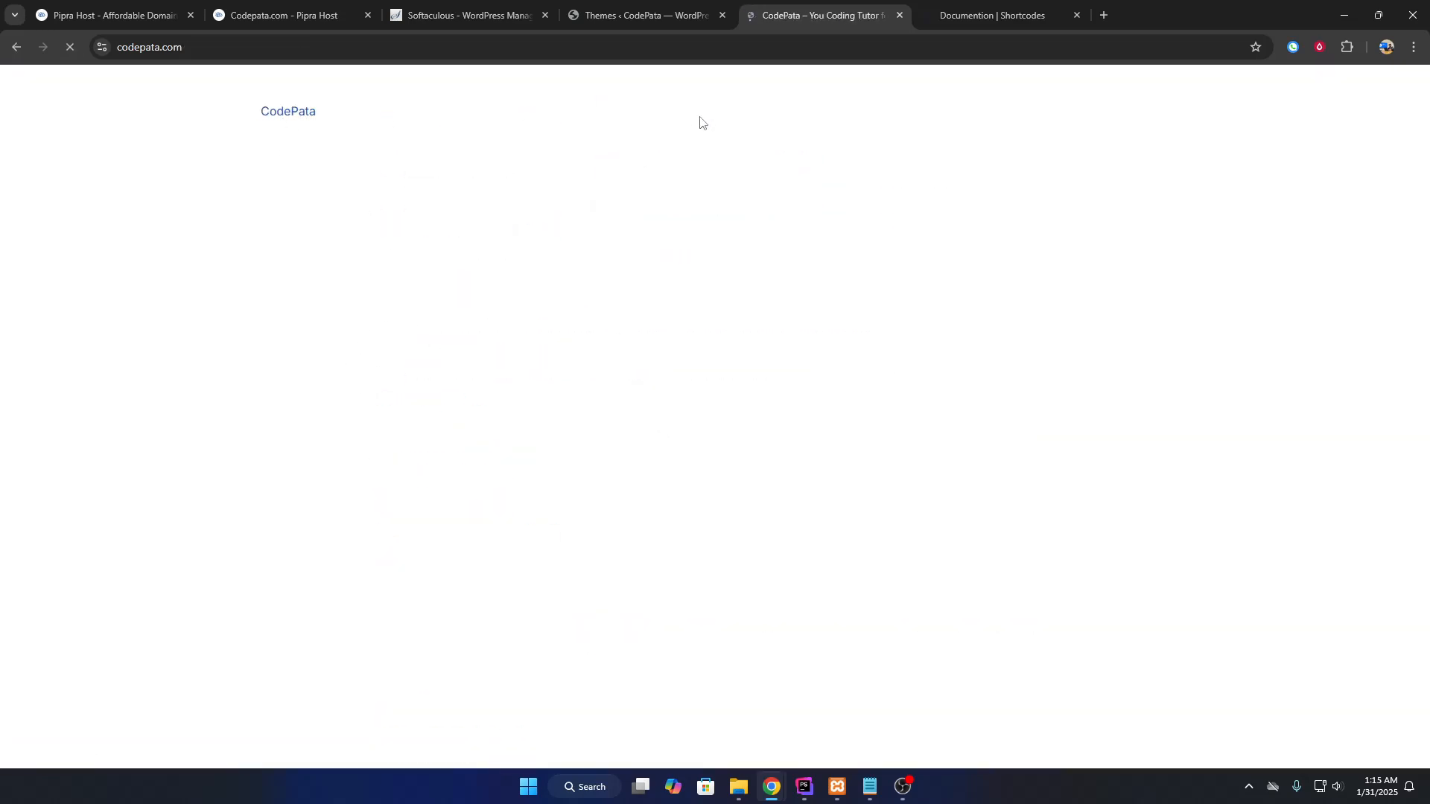
pyautogui.click(641, 16)
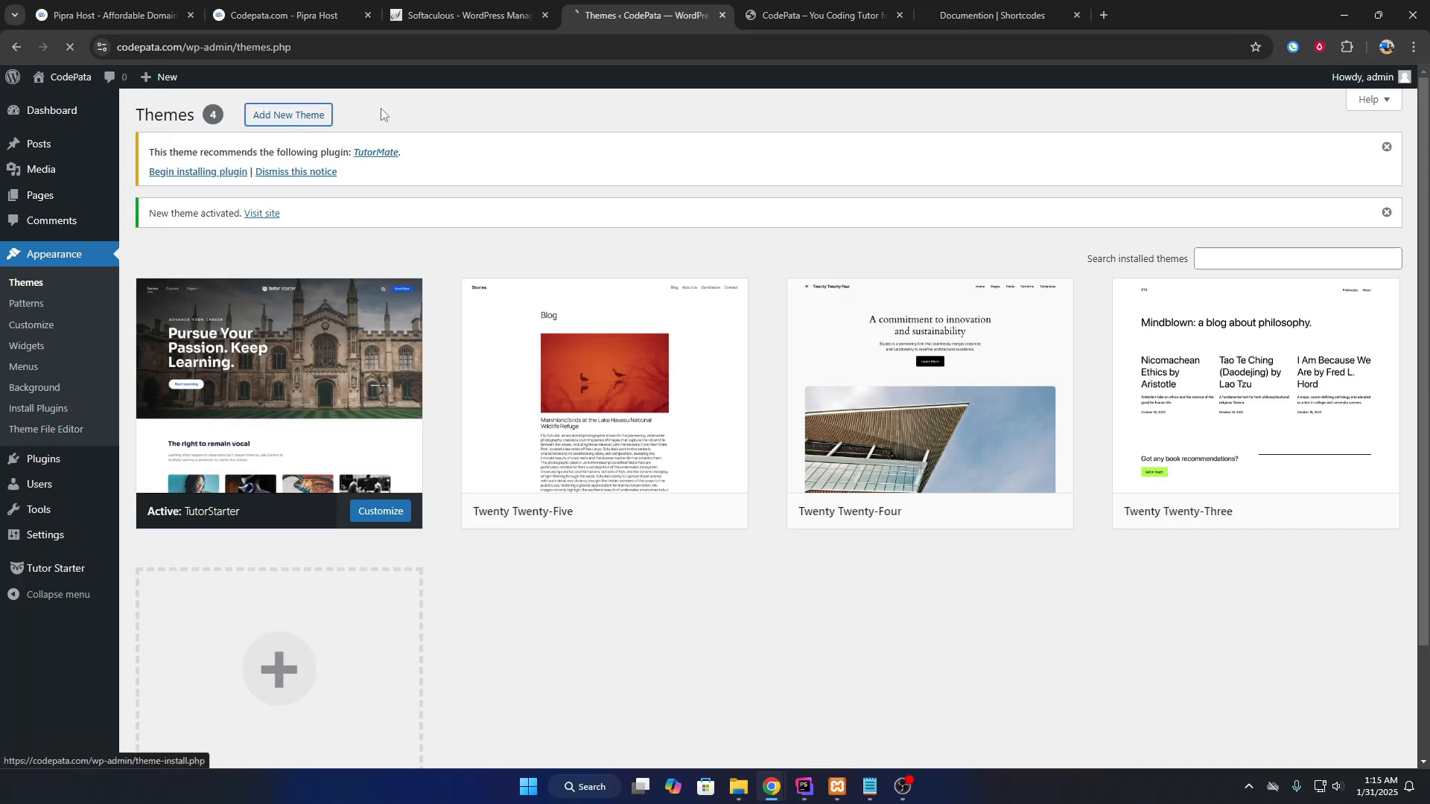
# Go to Add New Plugin and locate Tutor LMS in the search results.
pyautogui.click(289, 114)
pyautogui.moveTo(82, 465)
pyautogui.click(145, 486)
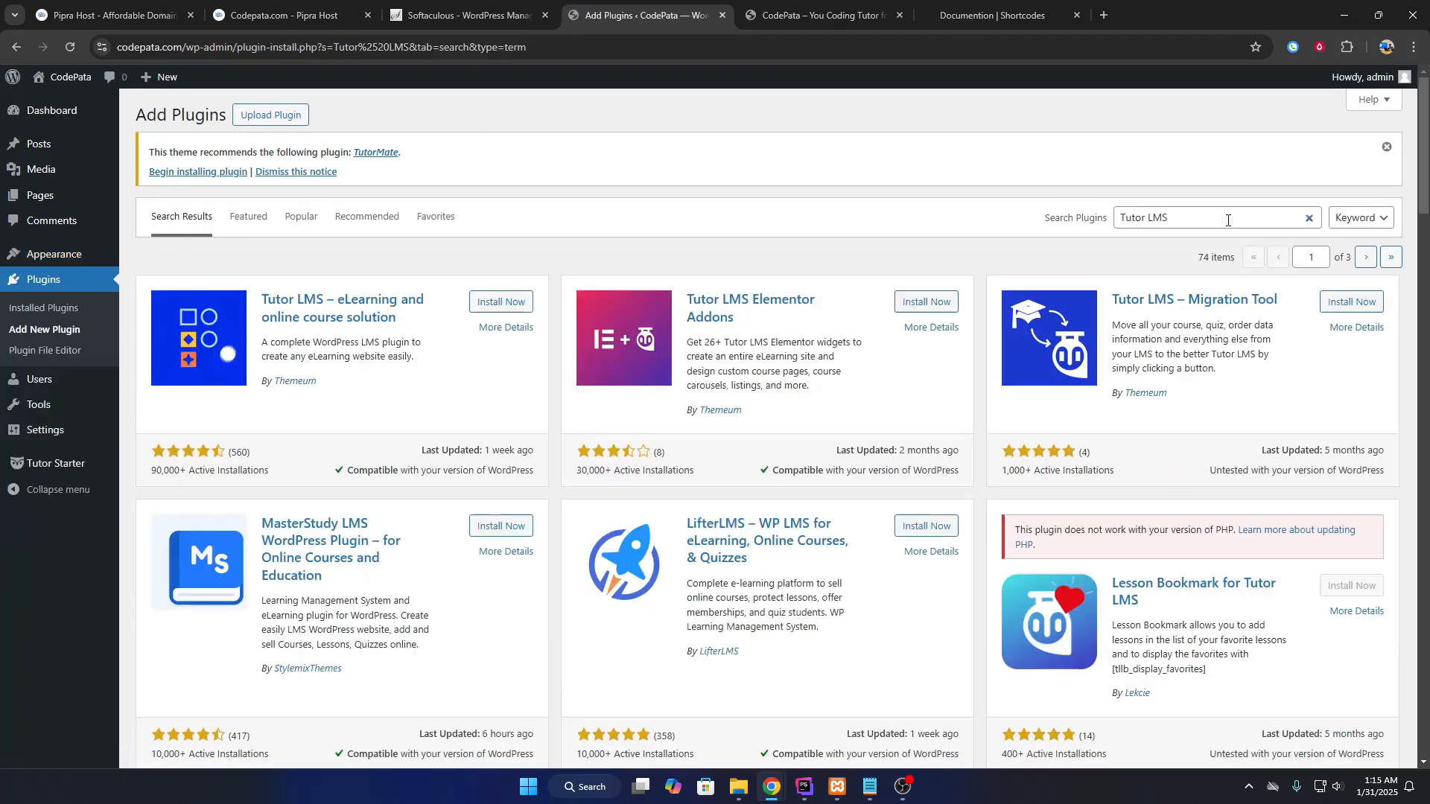
pyautogui.moveTo(1229, 220); pyautogui.dragTo(1115, 219)
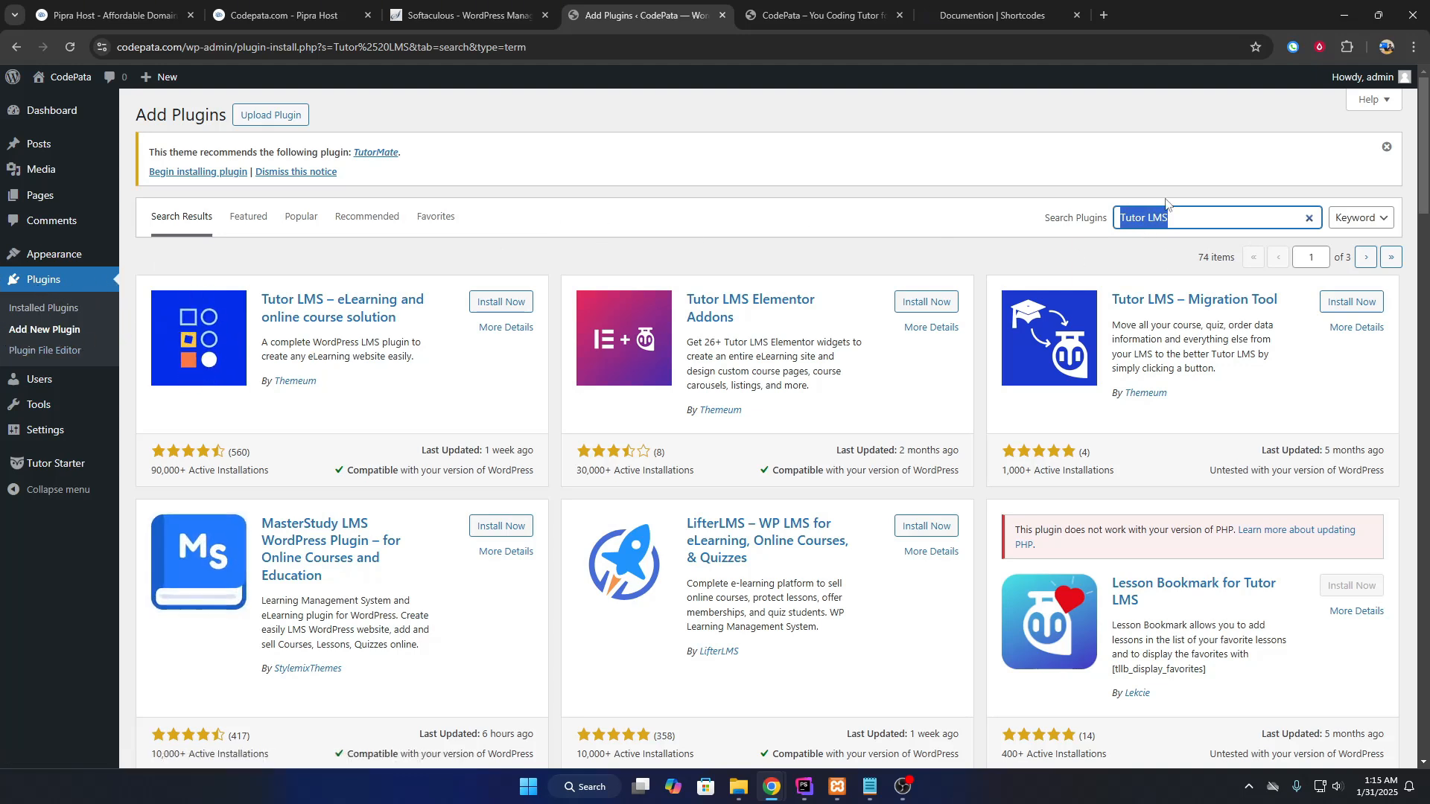
pyautogui.click(1127, 222)
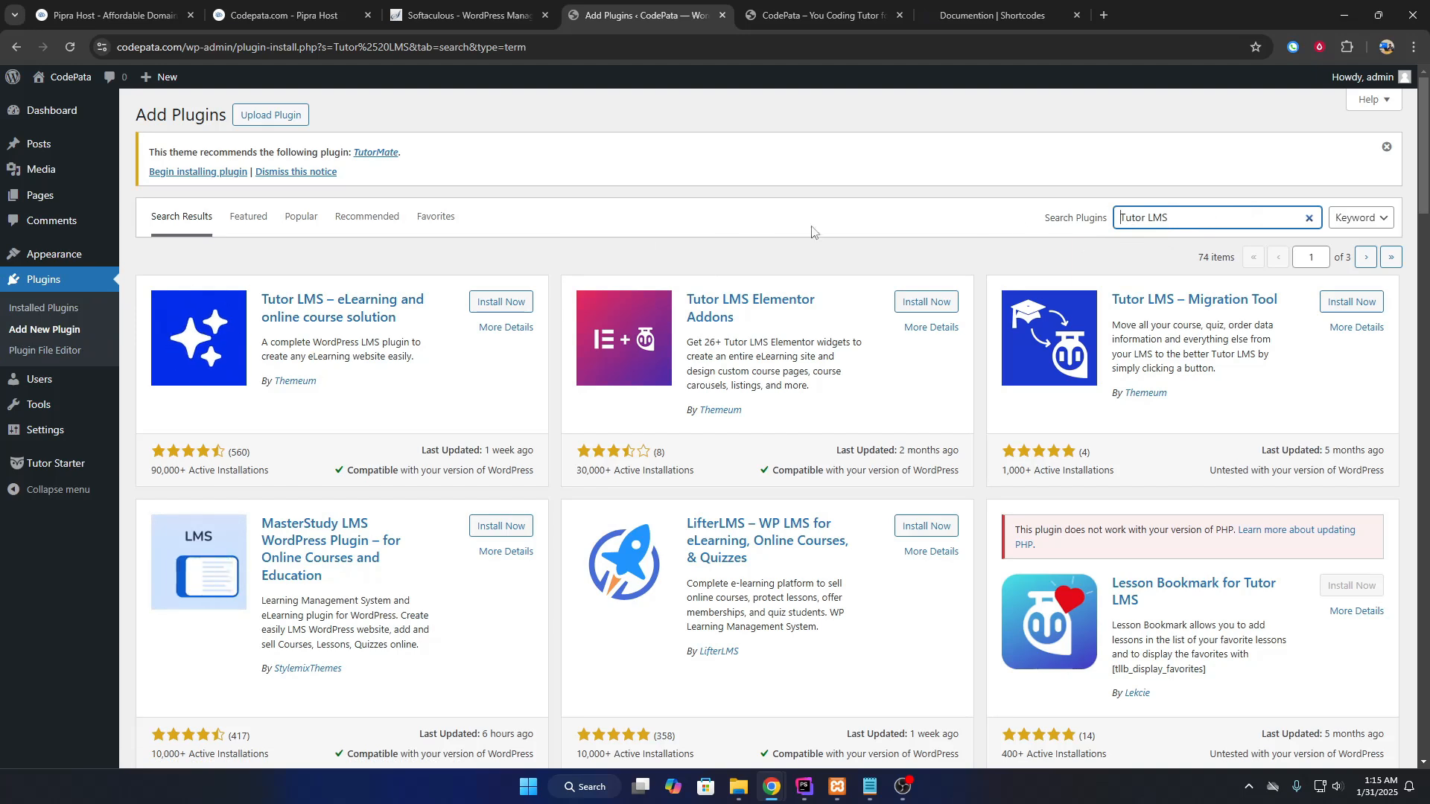
pyautogui.moveTo(259, 299); pyautogui.dragTo(327, 300)
pyautogui.click(405, 277)
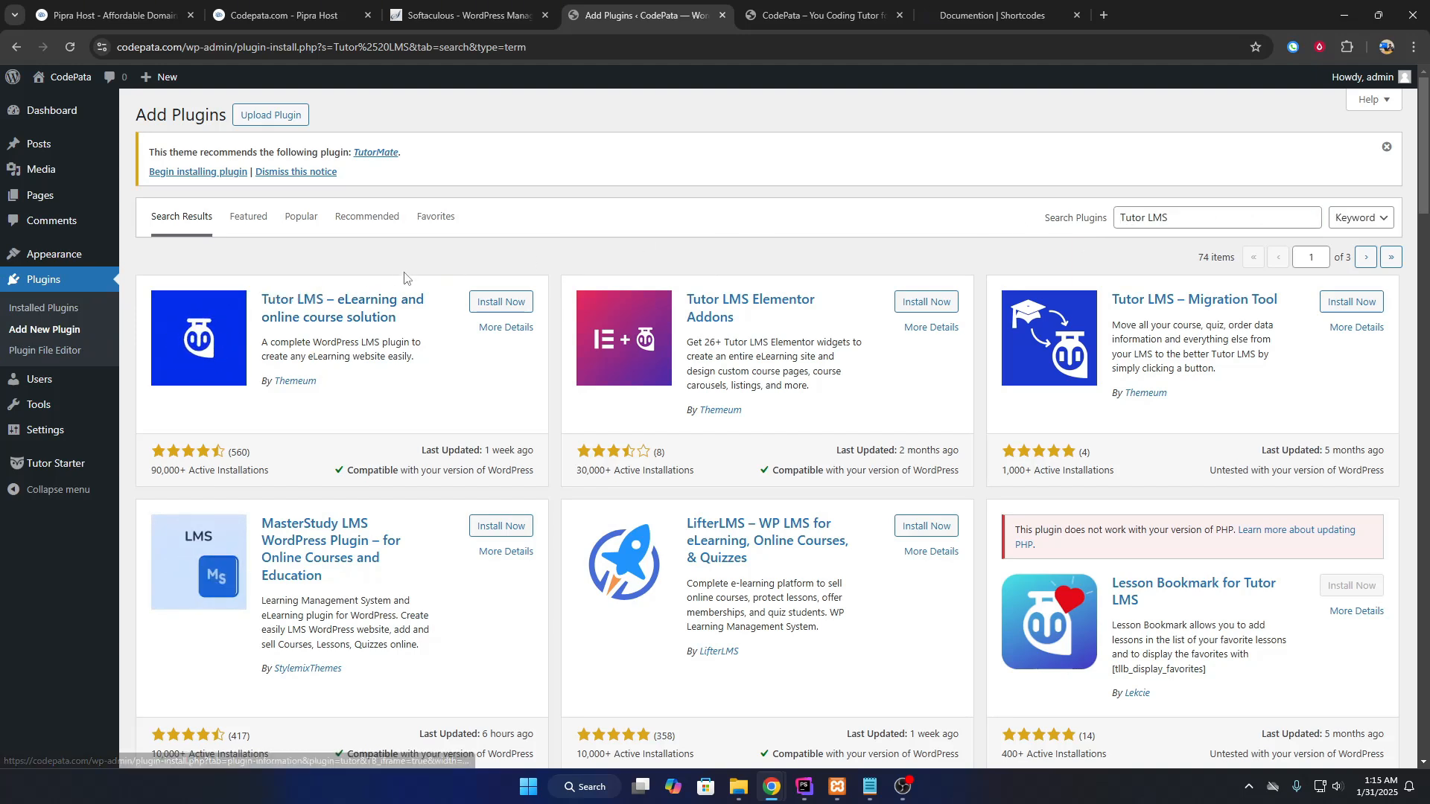
# Install the Tutor LMS and Tutor LMS Elementor Addons plugins.
pyautogui.click(498, 301)
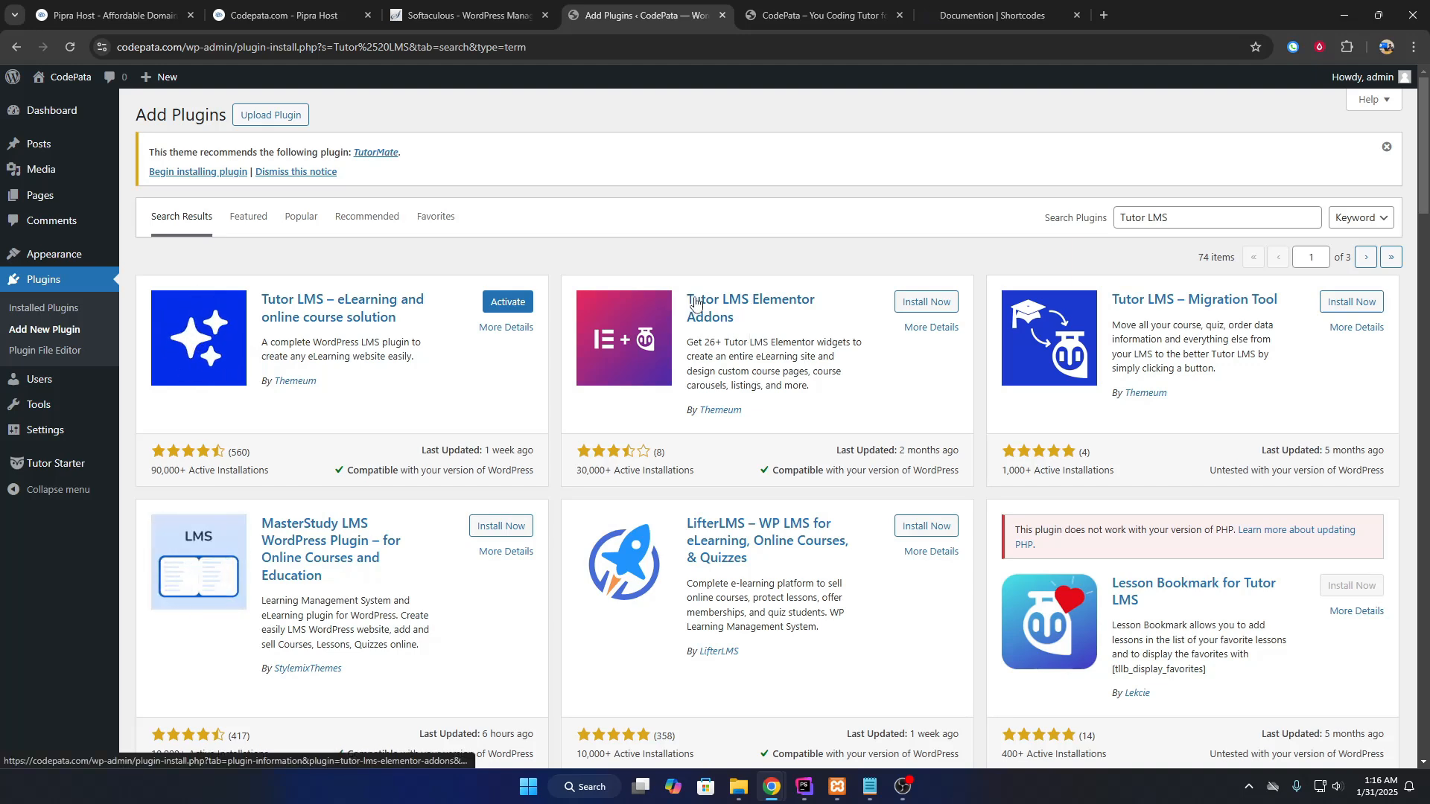
pyautogui.click(915, 306)
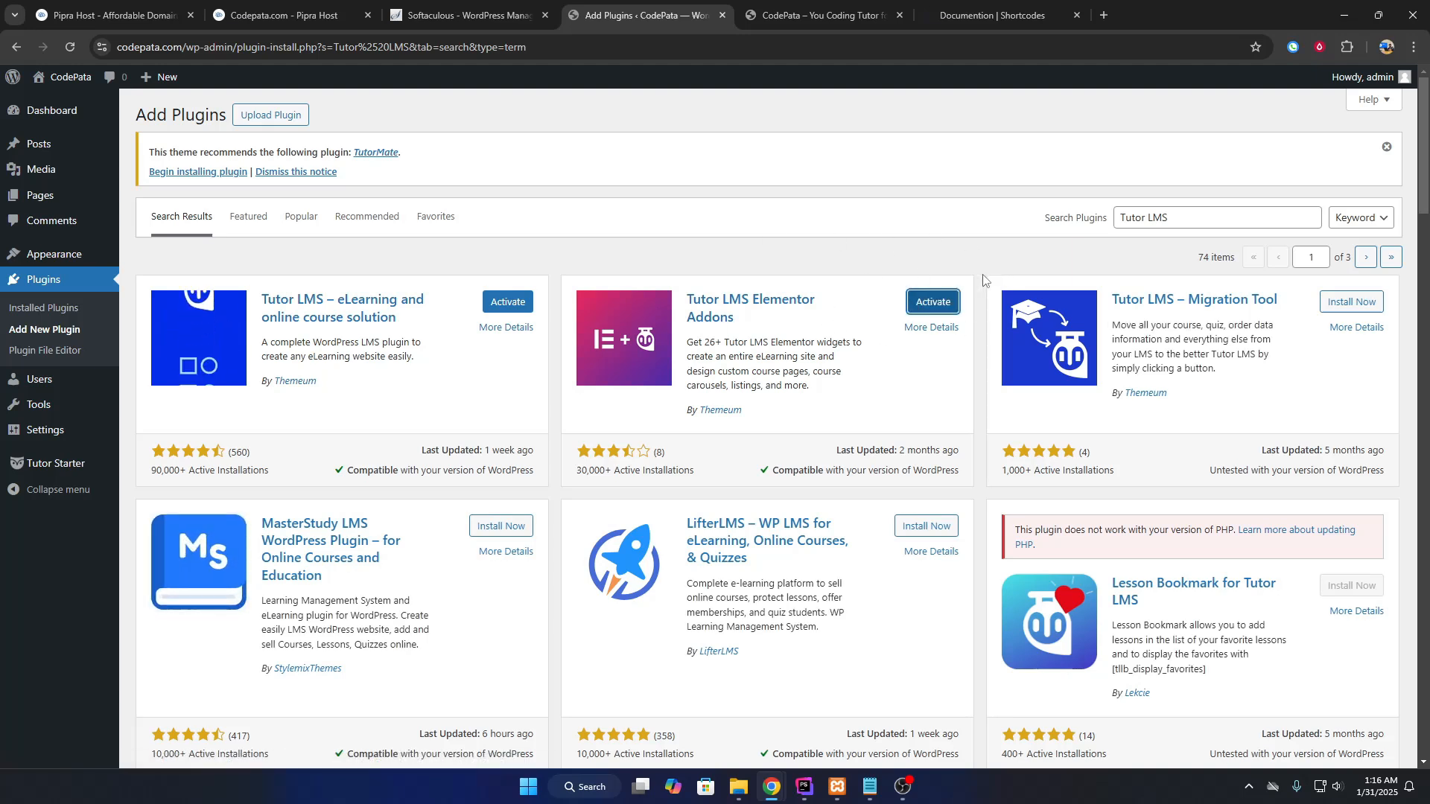
pyautogui.doubleClick(1202, 215)
# Search 'Elementor' and install Elementor Website Builder and ElementsKit Elementor addons.
pyautogui.write('Elementor')
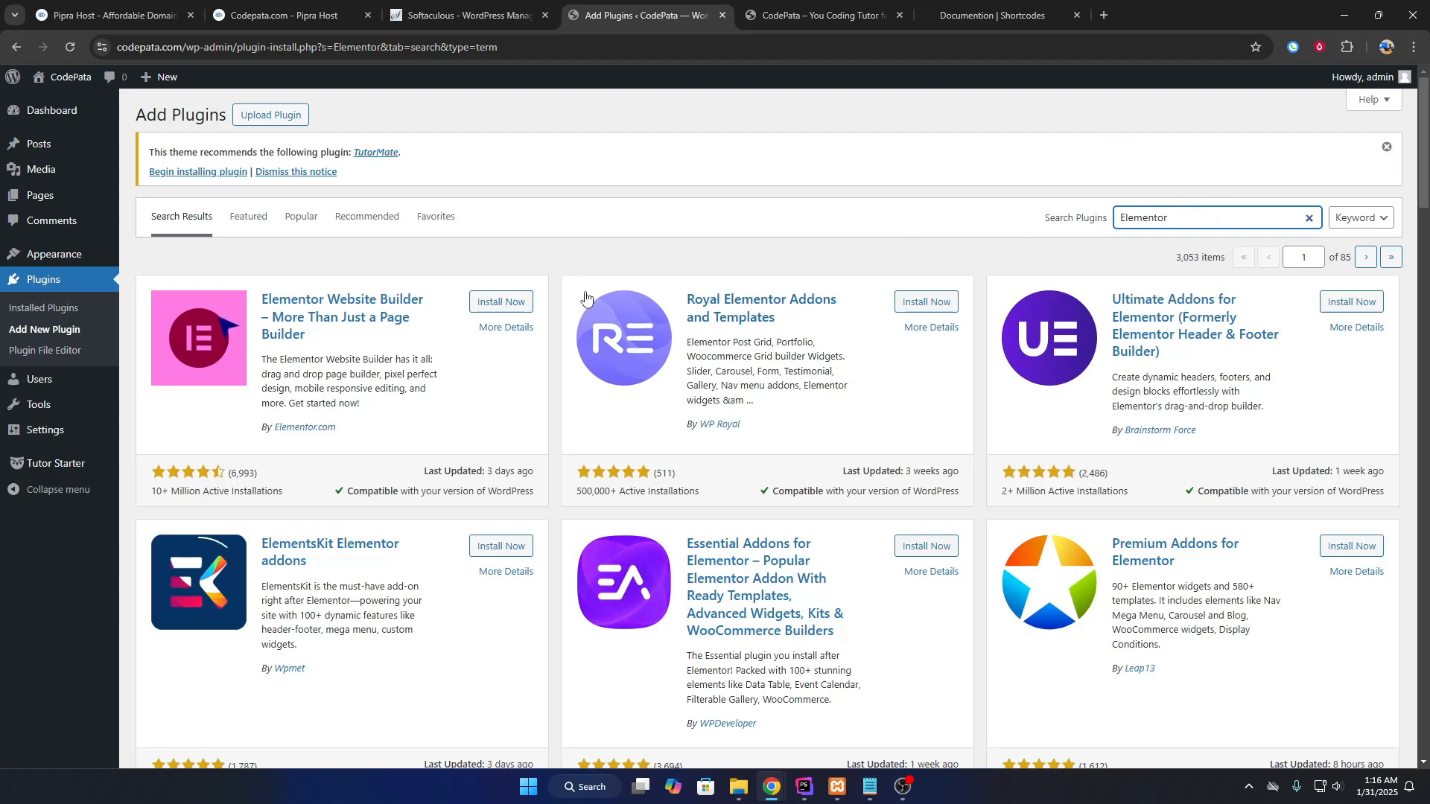
pyautogui.click(501, 302)
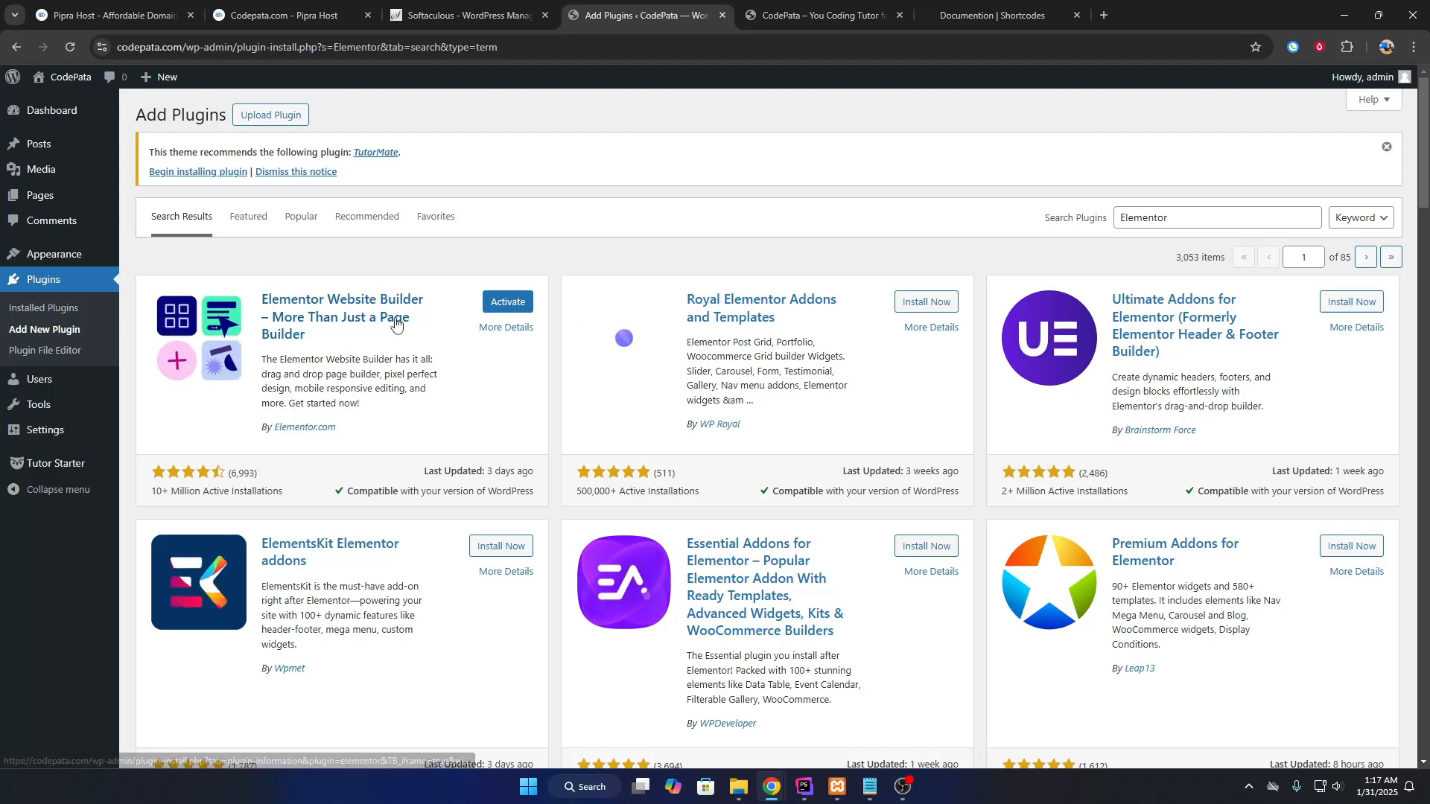
pyautogui.doubleClick(263, 547)
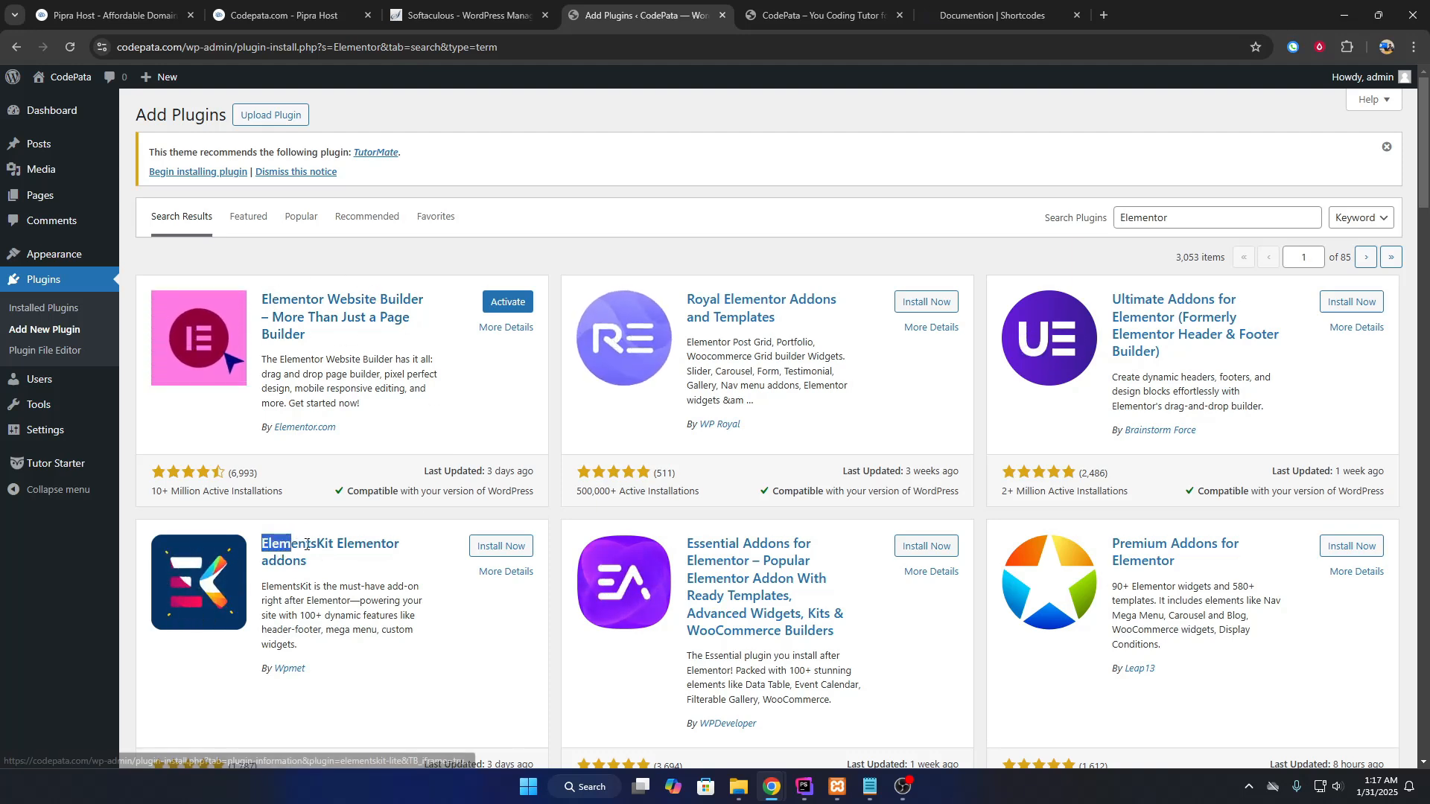
pyautogui.click(497, 546)
pyautogui.moveTo(1196, 224); pyautogui.dragTo(1122, 215)
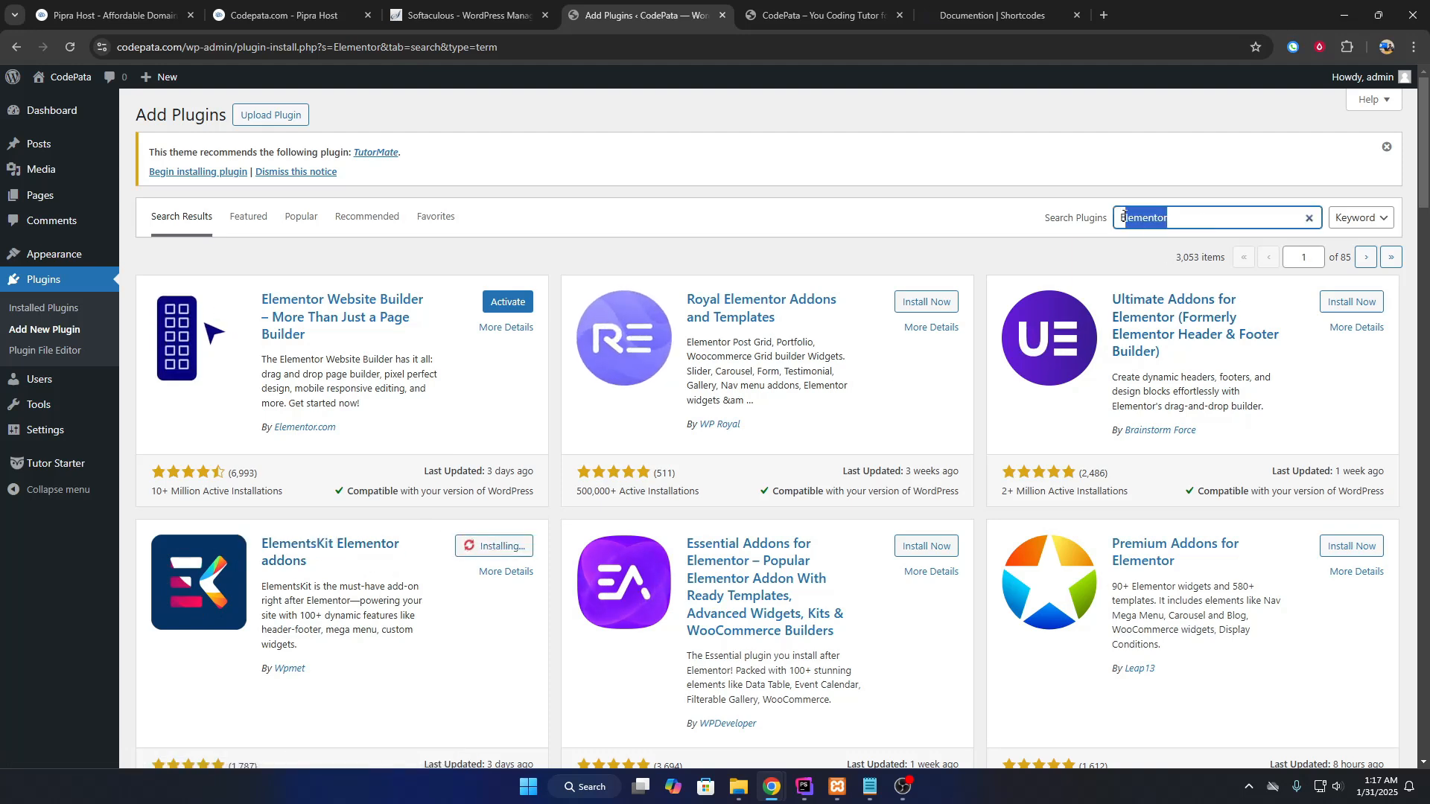
pyautogui.click(805, 239)
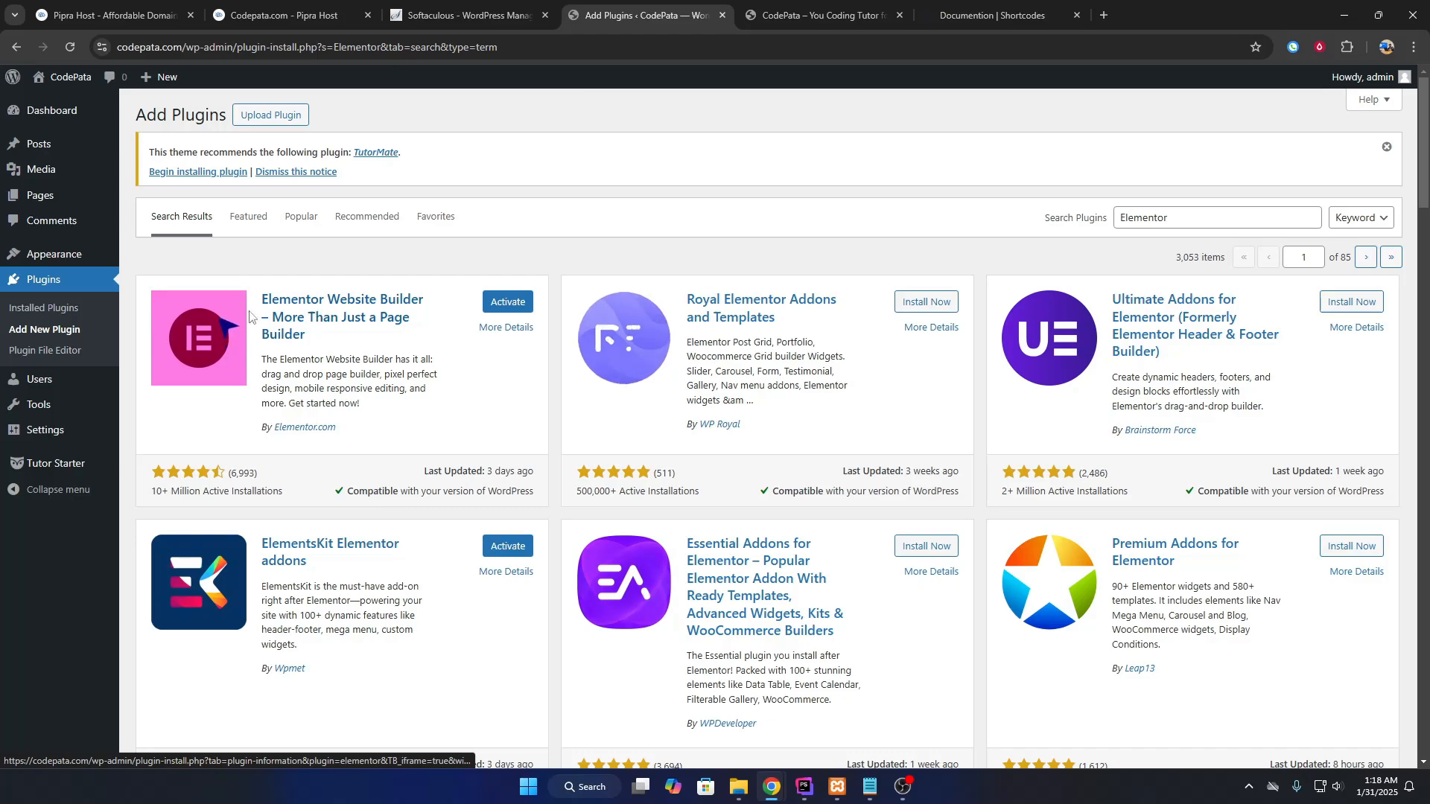
# Review the theme's recommended-plugin notice at the top of the plugins page.
pyautogui.scroll(-6, 488, 539)
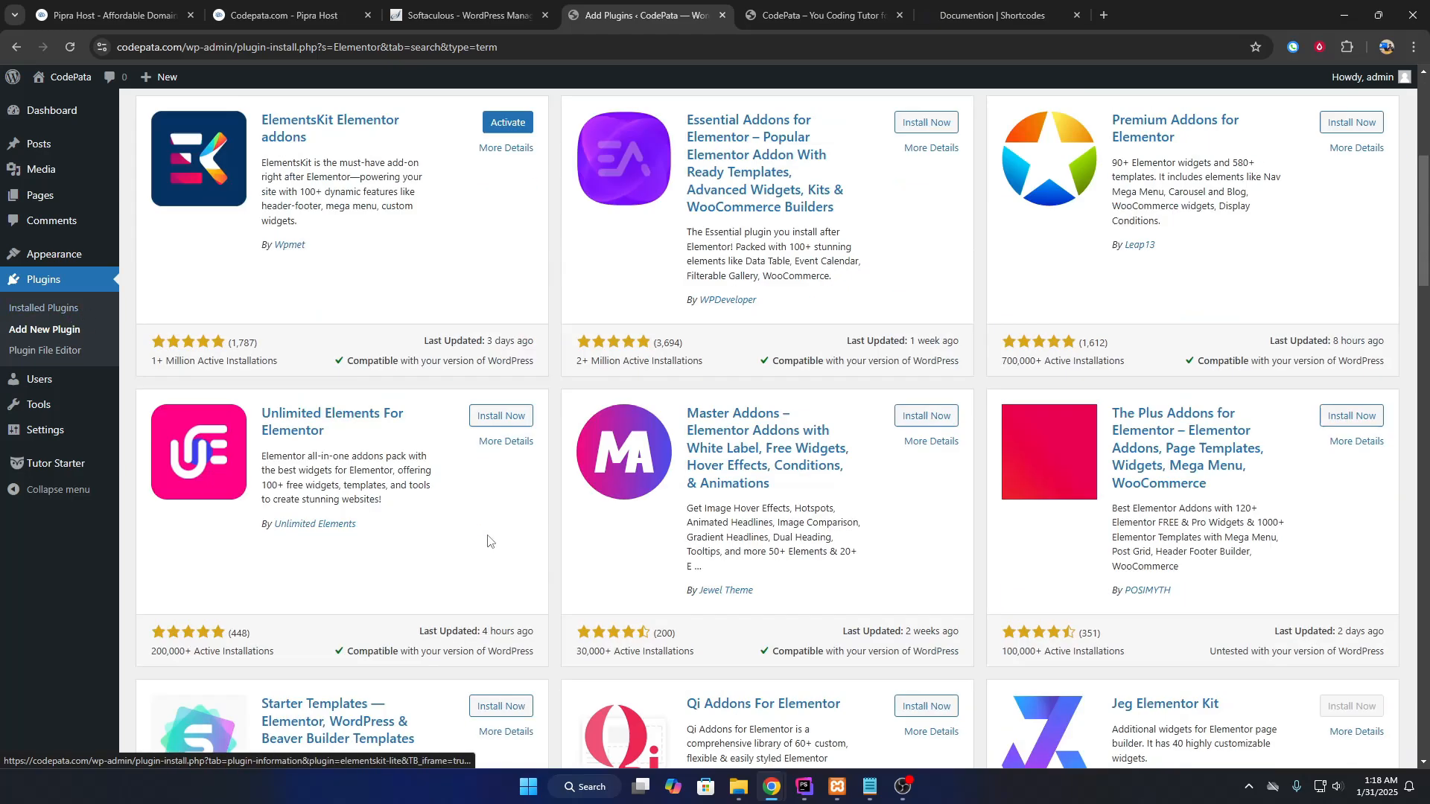
pyautogui.scroll(6, 488, 539)
pyautogui.scroll(-5, 443, 546)
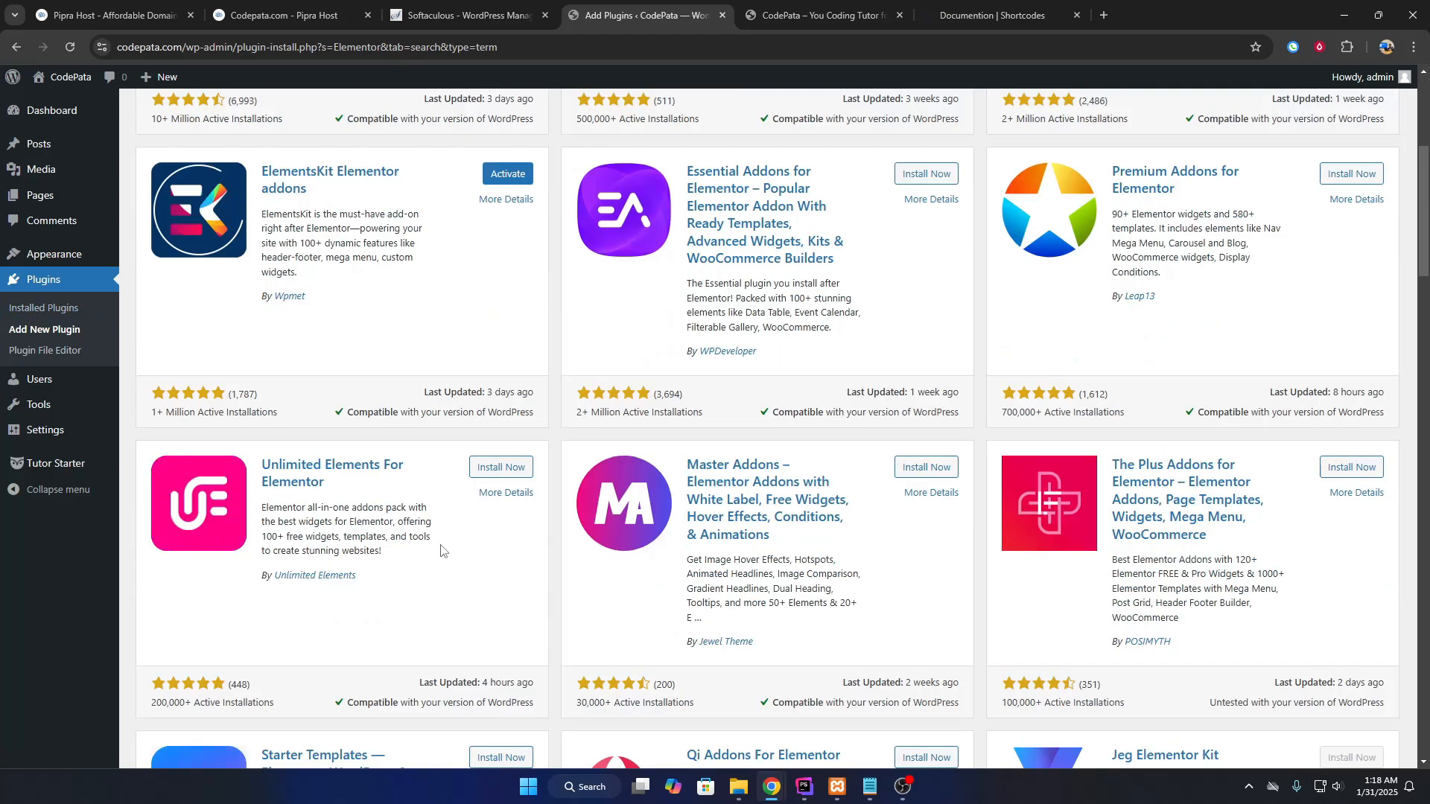
pyautogui.scroll(5, 441, 545)
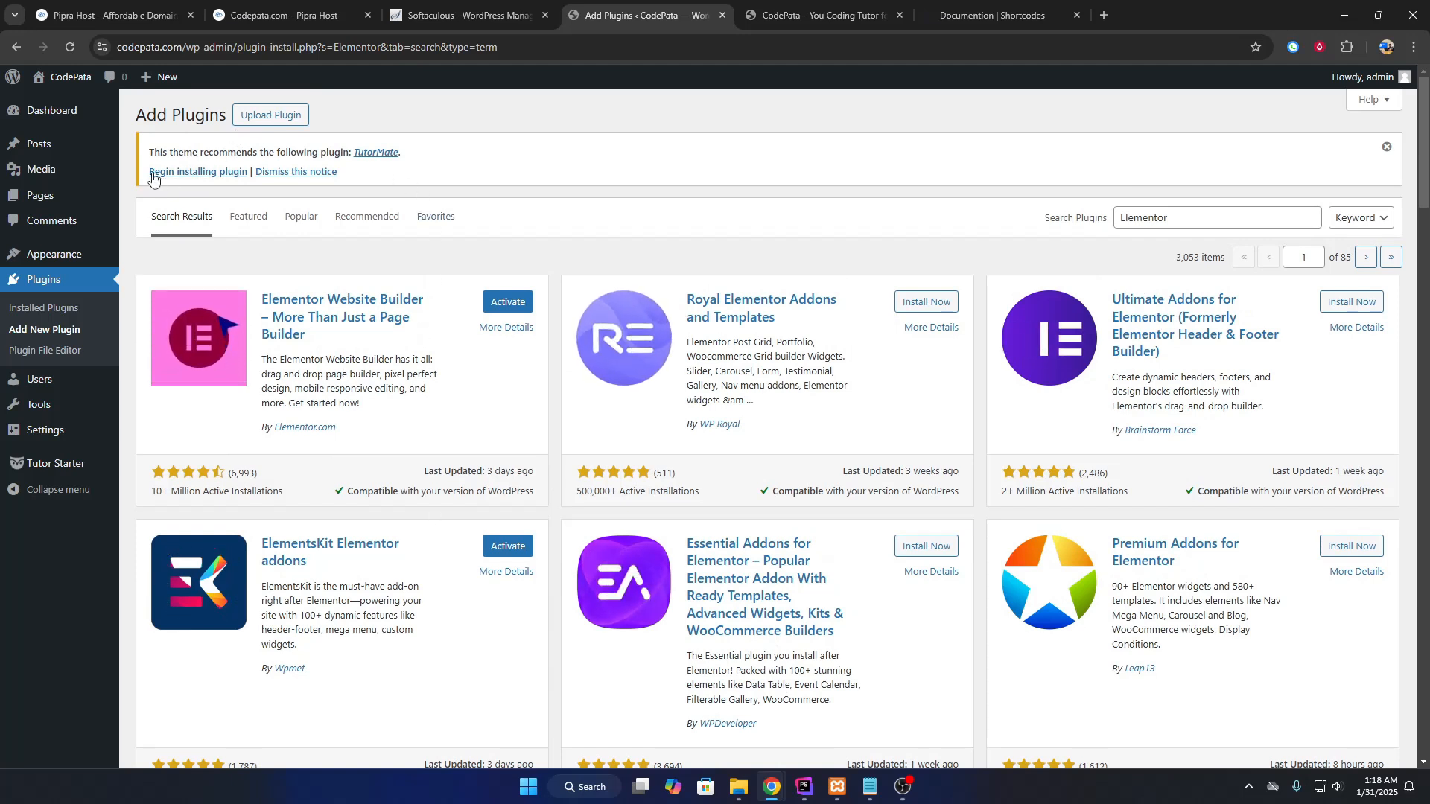
pyautogui.moveTo(203, 153); pyautogui.dragTo(351, 148)
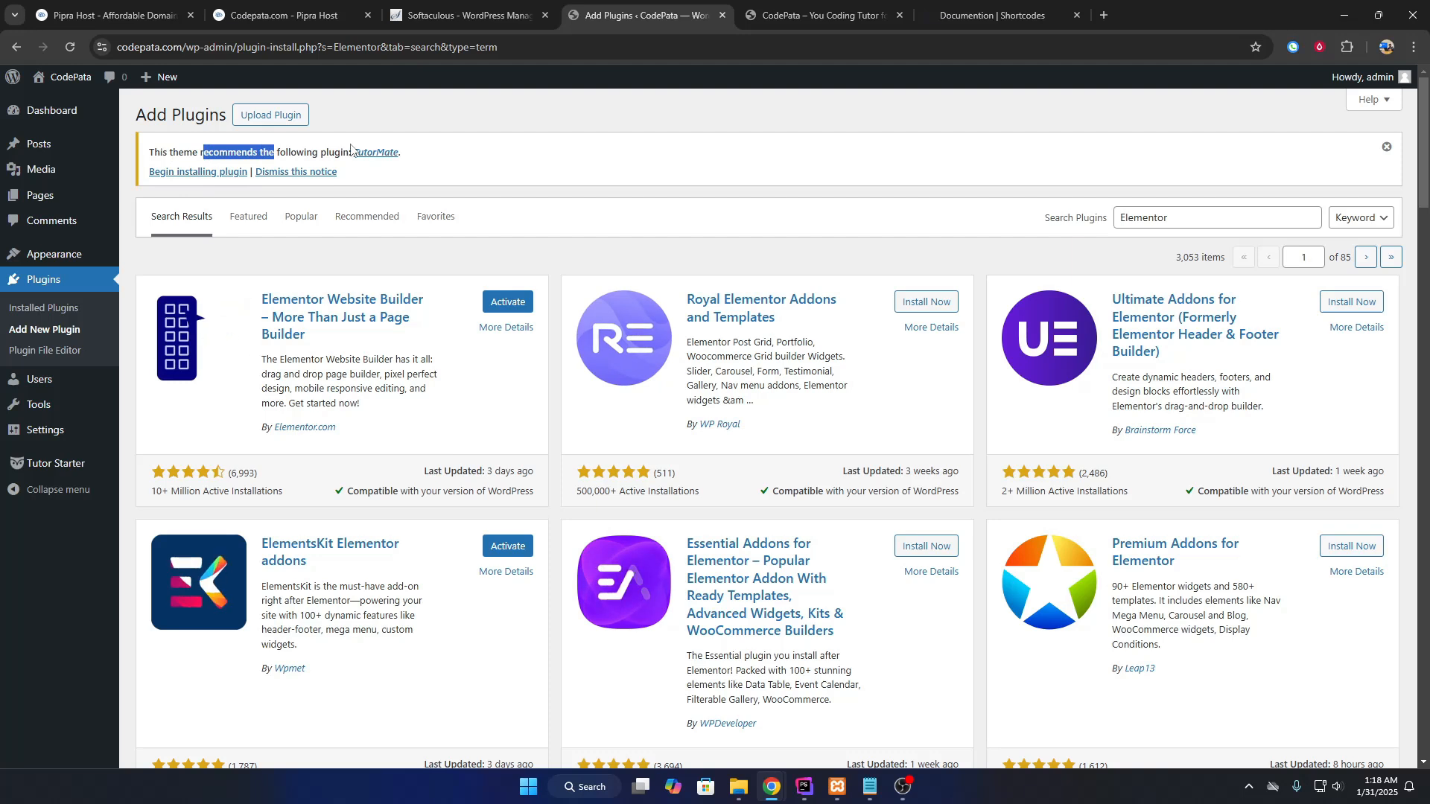
# Install the theme's recommended TutorMate plugin through the required-plugins installer.
pyautogui.click(224, 173)
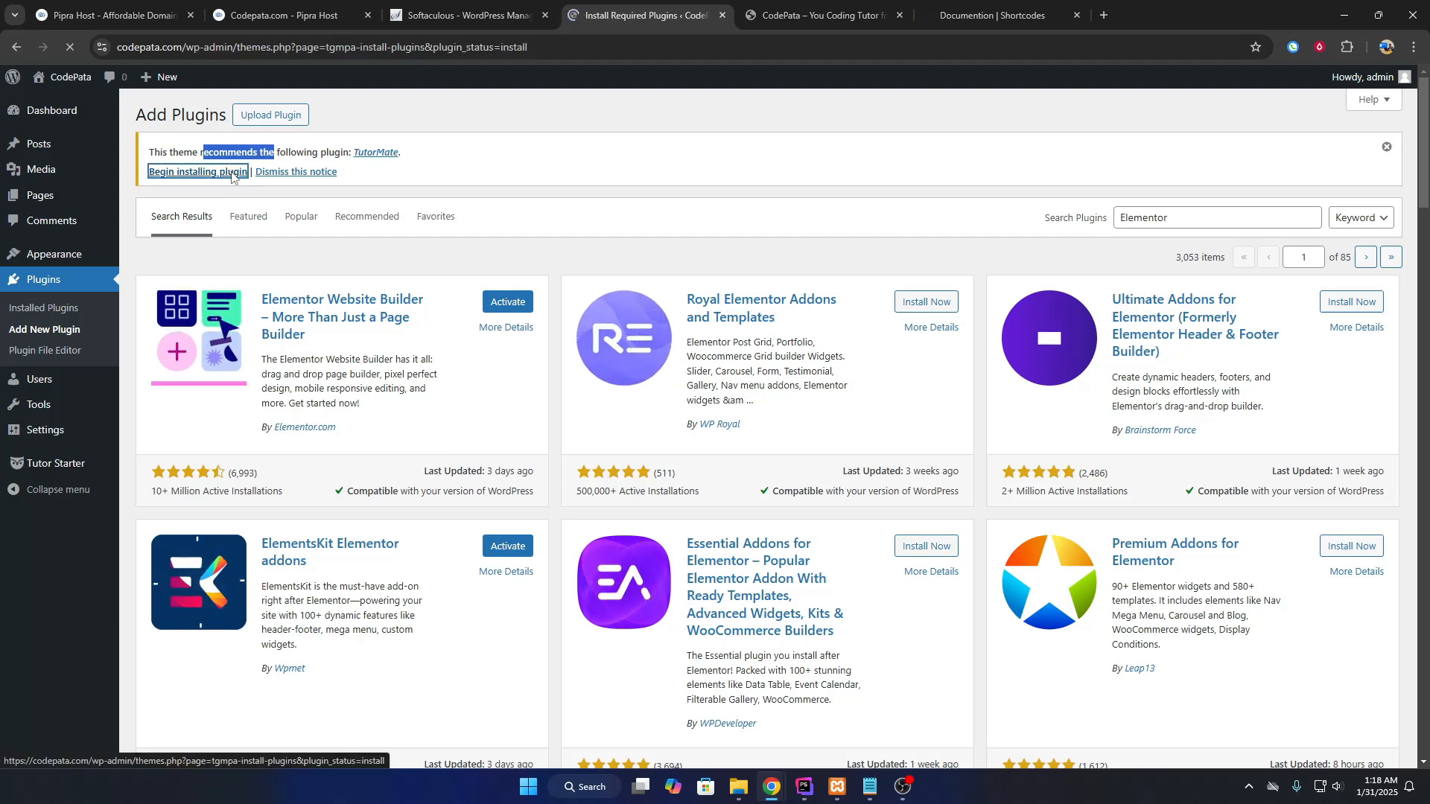
pyautogui.click(181, 241)
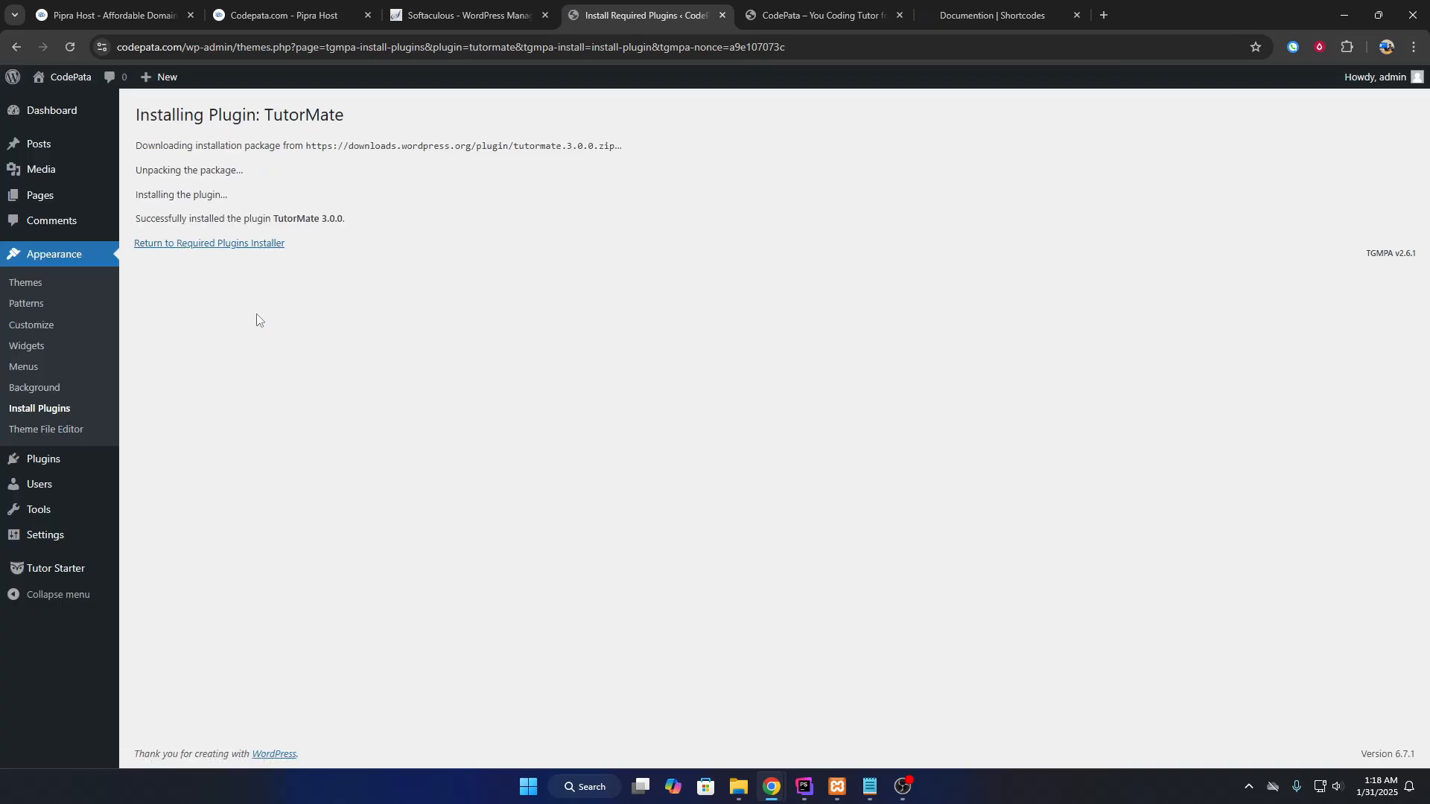
pyautogui.moveTo(38, 471)
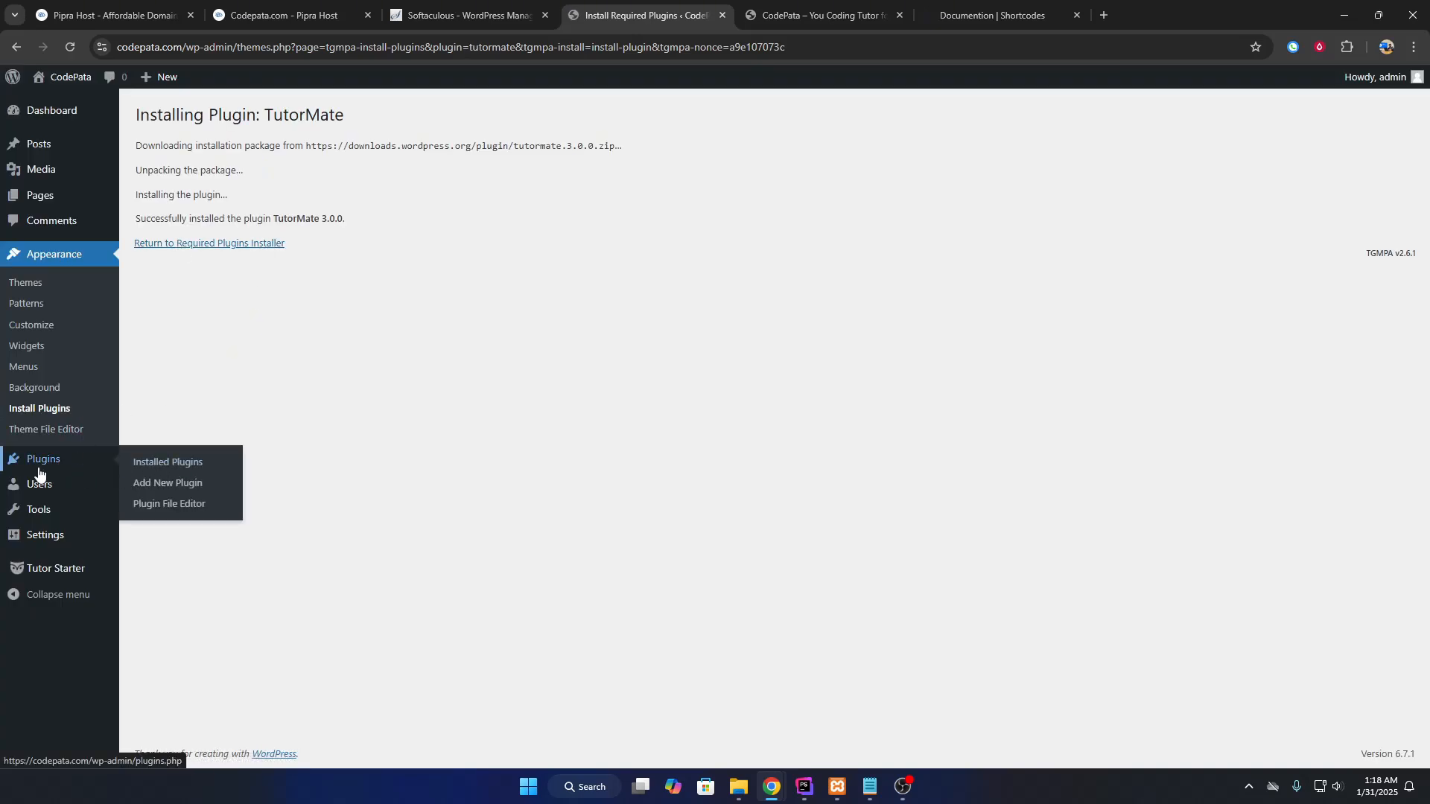
# Bulk-activate all installed plugins except Akismet and Hello Dolly.
pyautogui.click(189, 463)
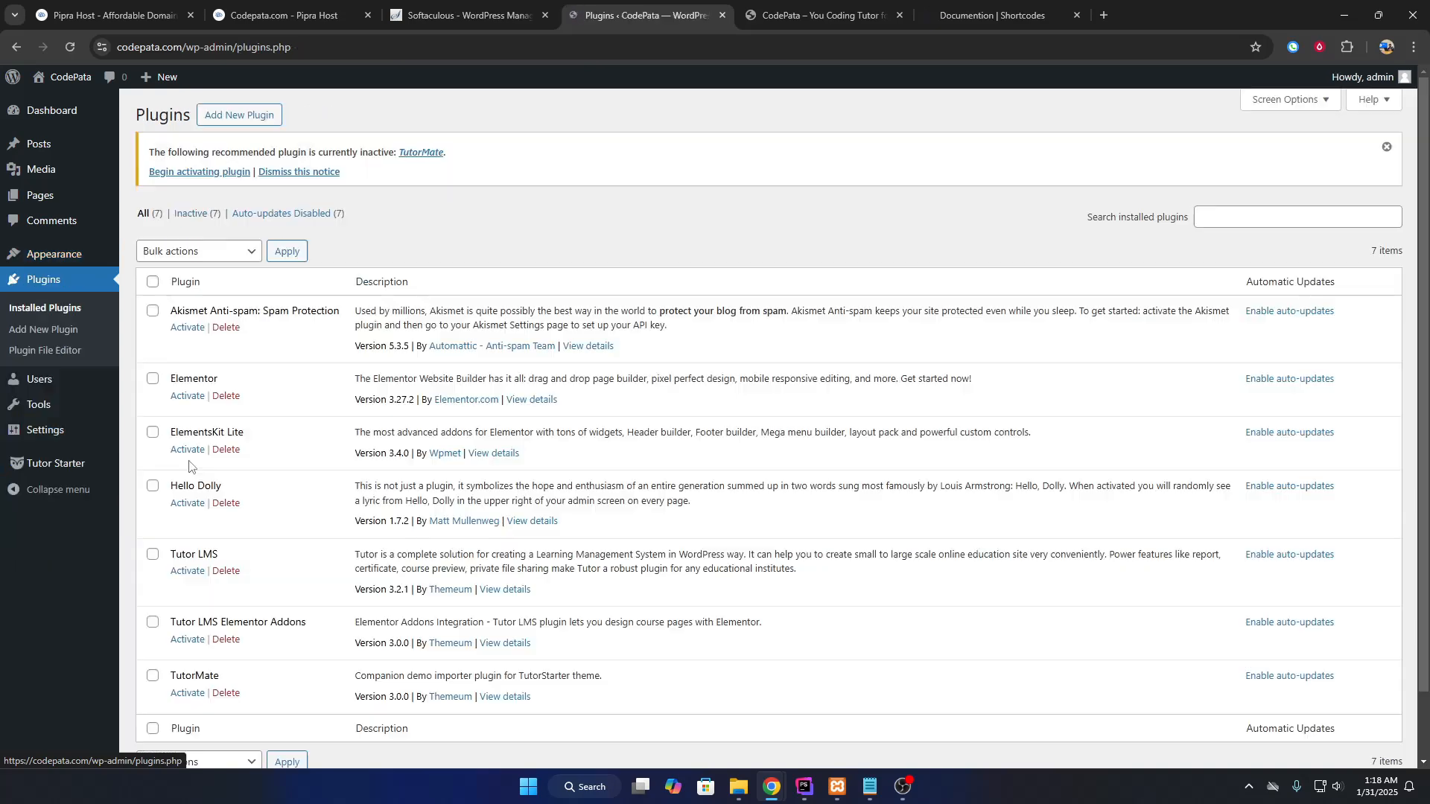
pyautogui.click(152, 281)
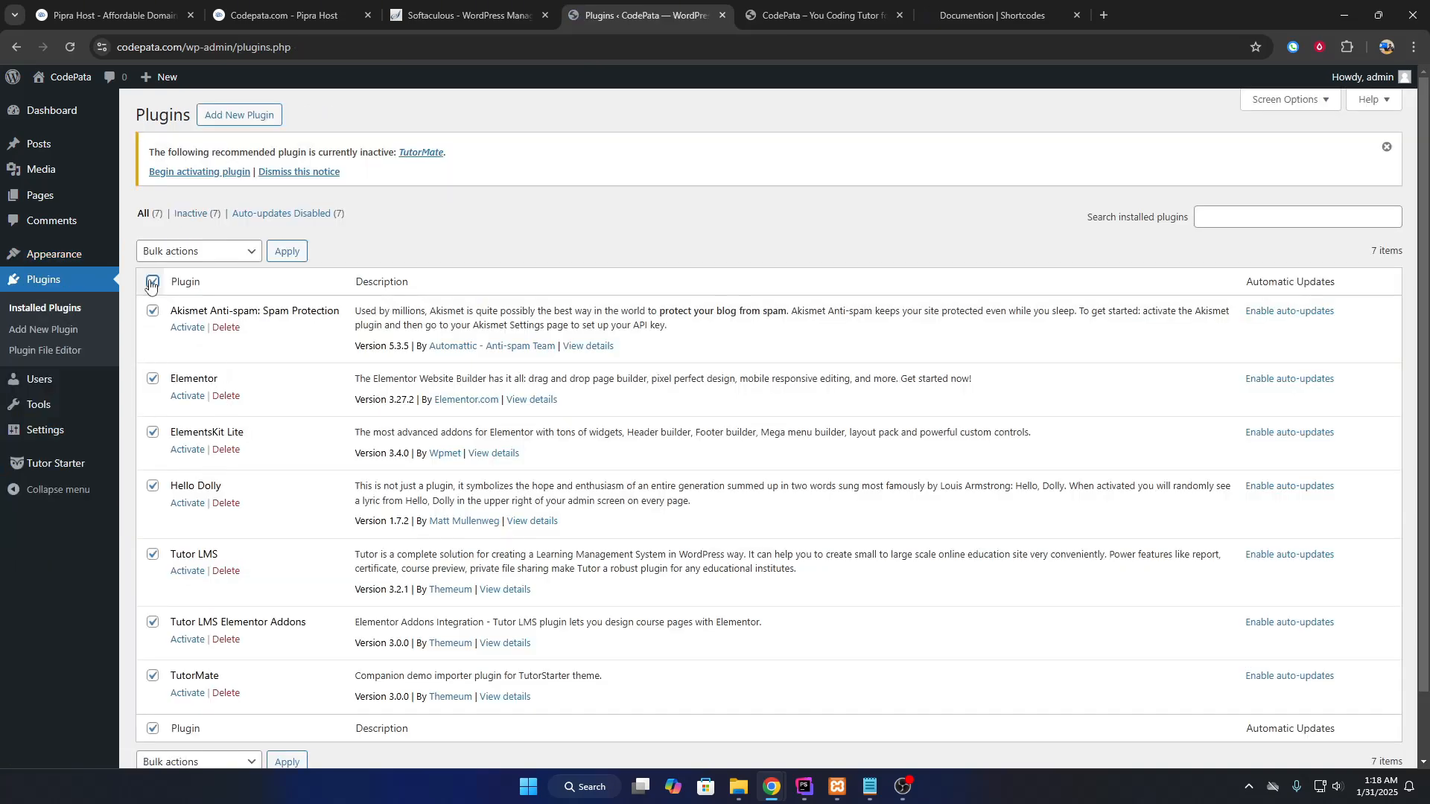
pyautogui.click(152, 310)
pyautogui.scroll(-1, 155, 456)
pyautogui.click(152, 413)
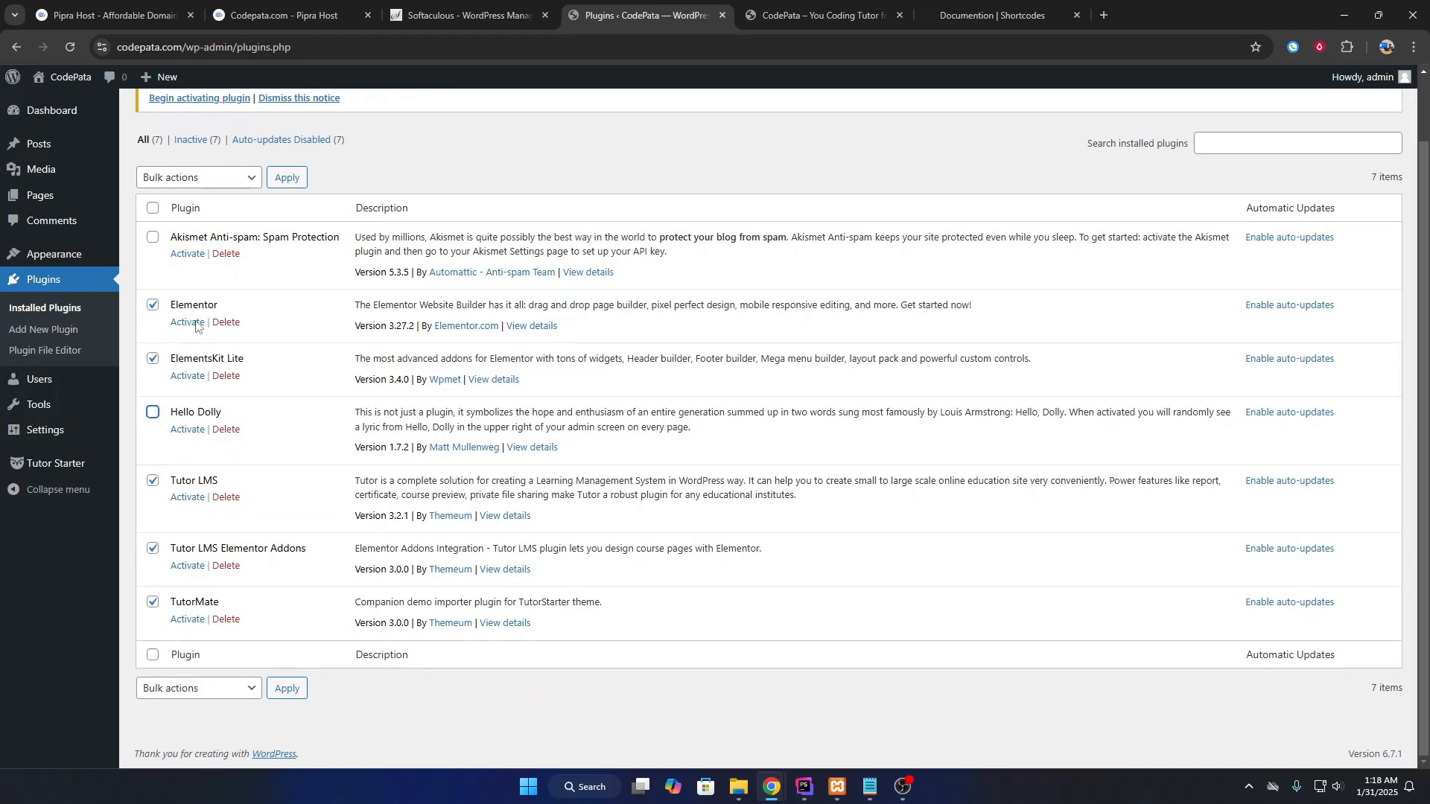
pyautogui.click(200, 183)
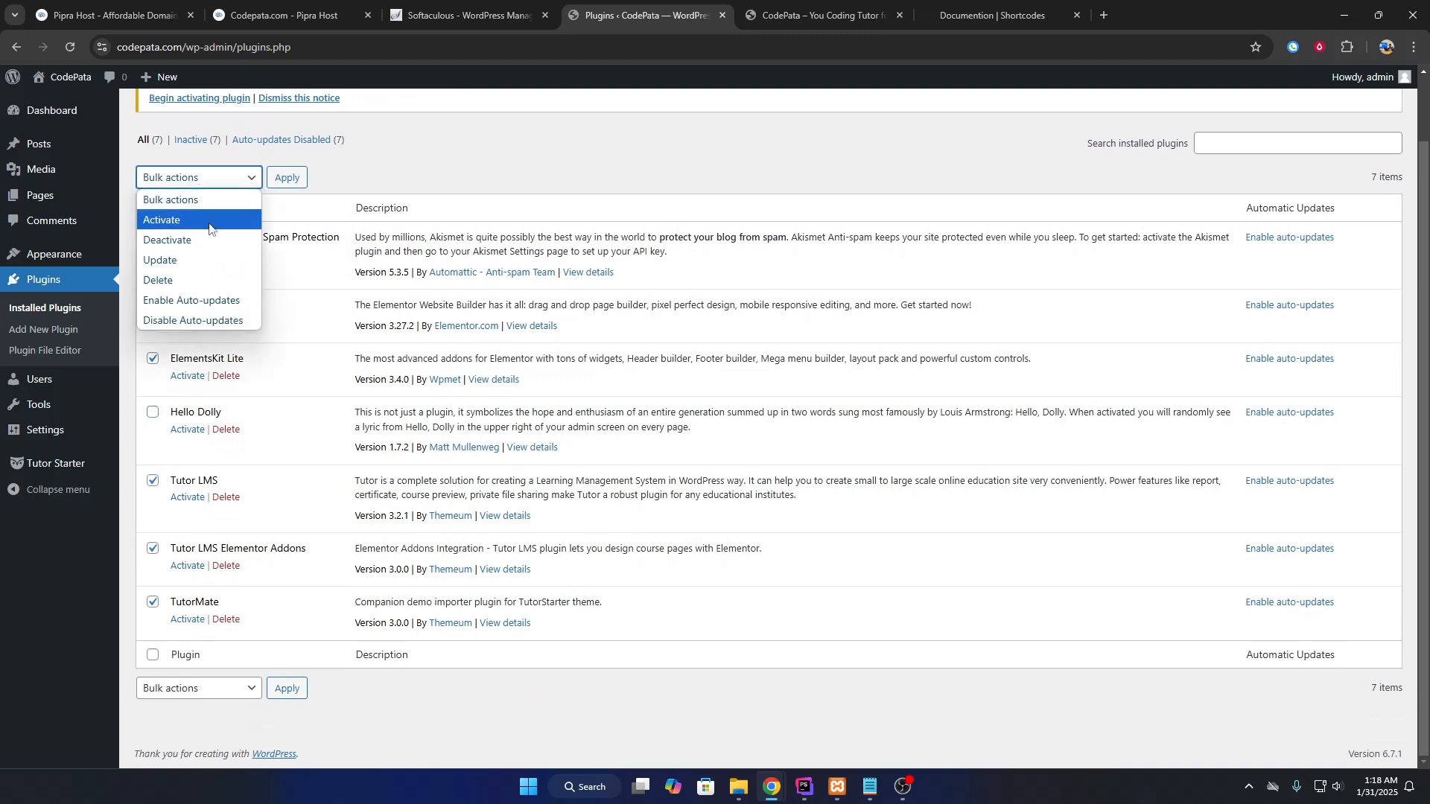
pyautogui.click(173, 220)
pyautogui.click(287, 178)
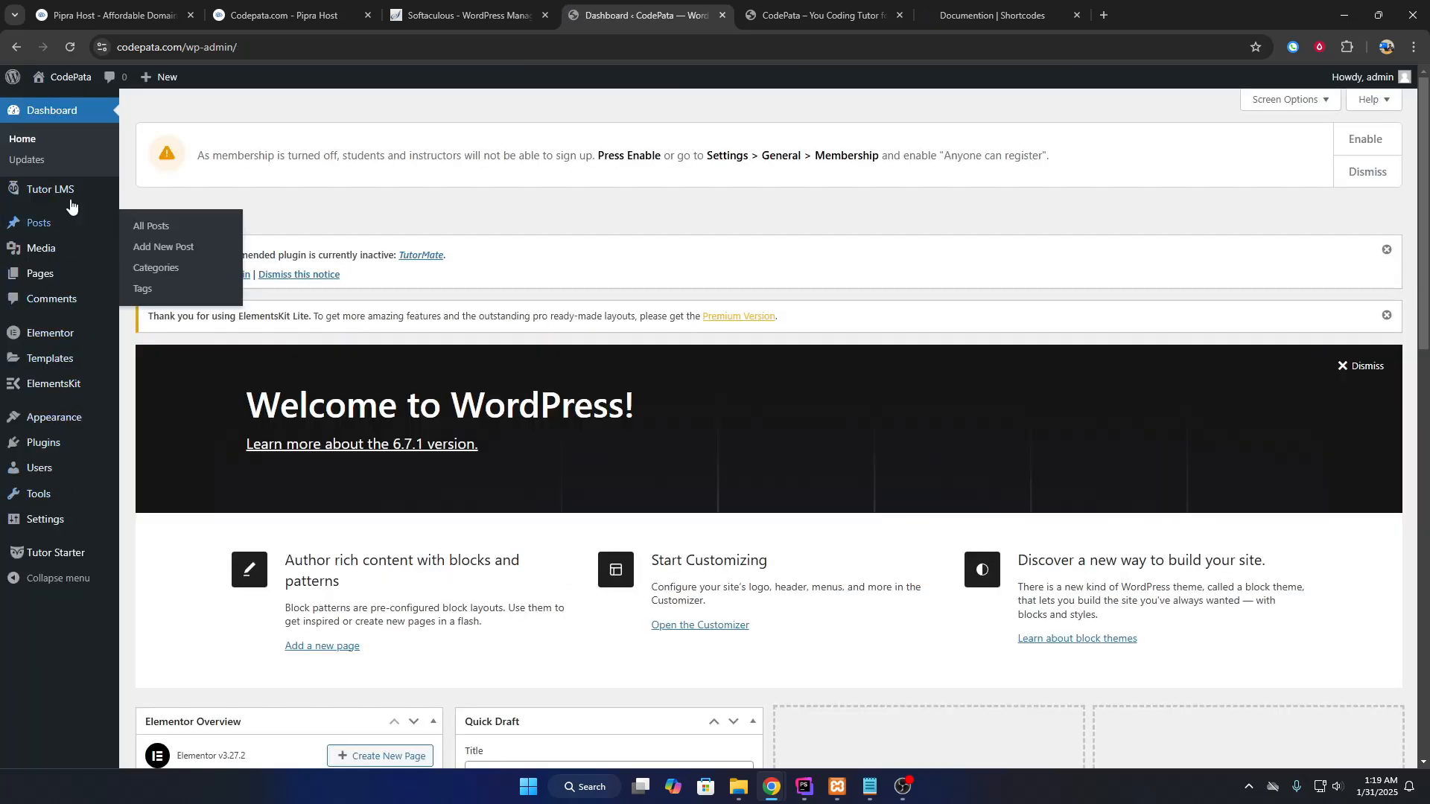
# Let anyone register on the site, keeping Subscriber as the default new-user role.
pyautogui.moveTo(77, 345)
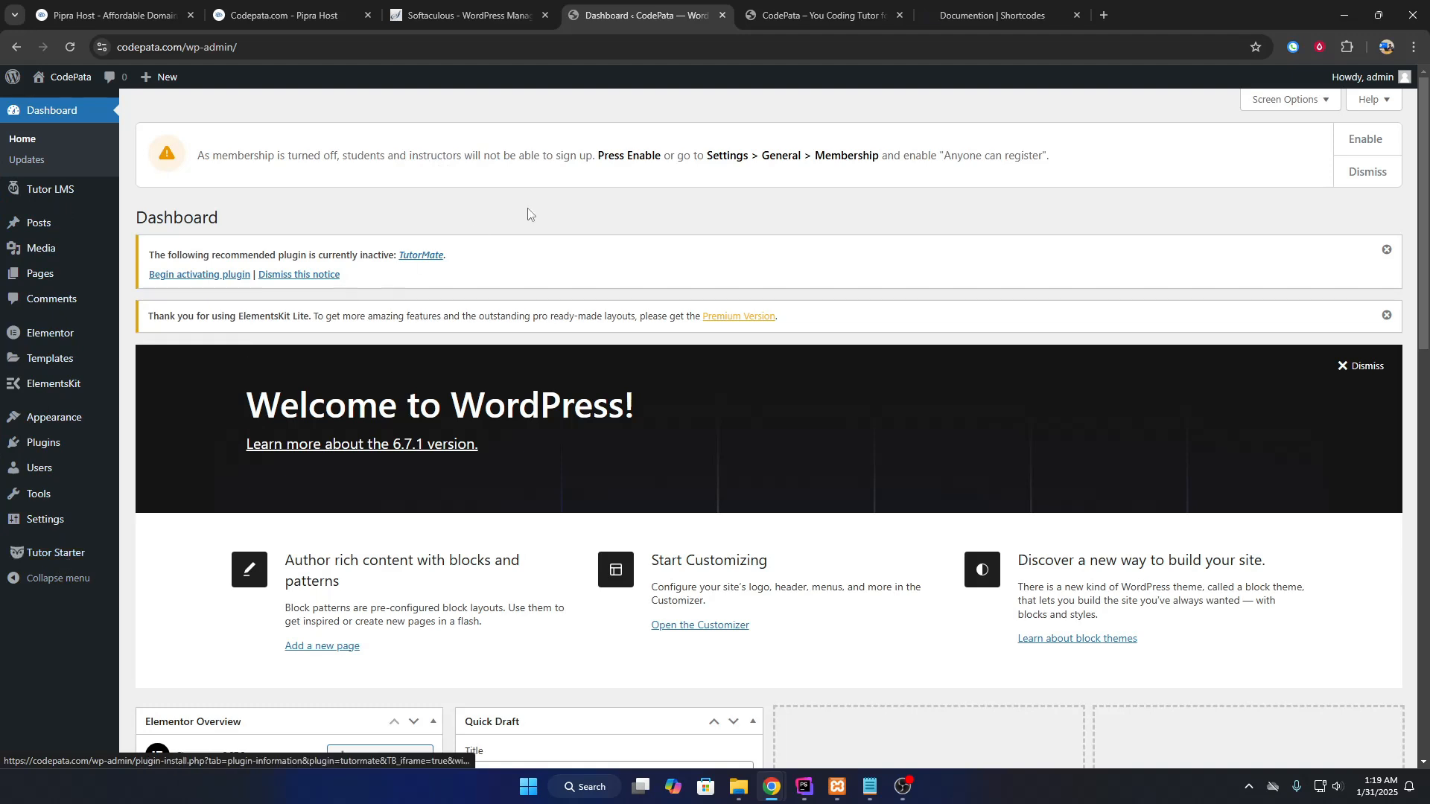
pyautogui.moveTo(200, 158); pyautogui.dragTo(564, 152)
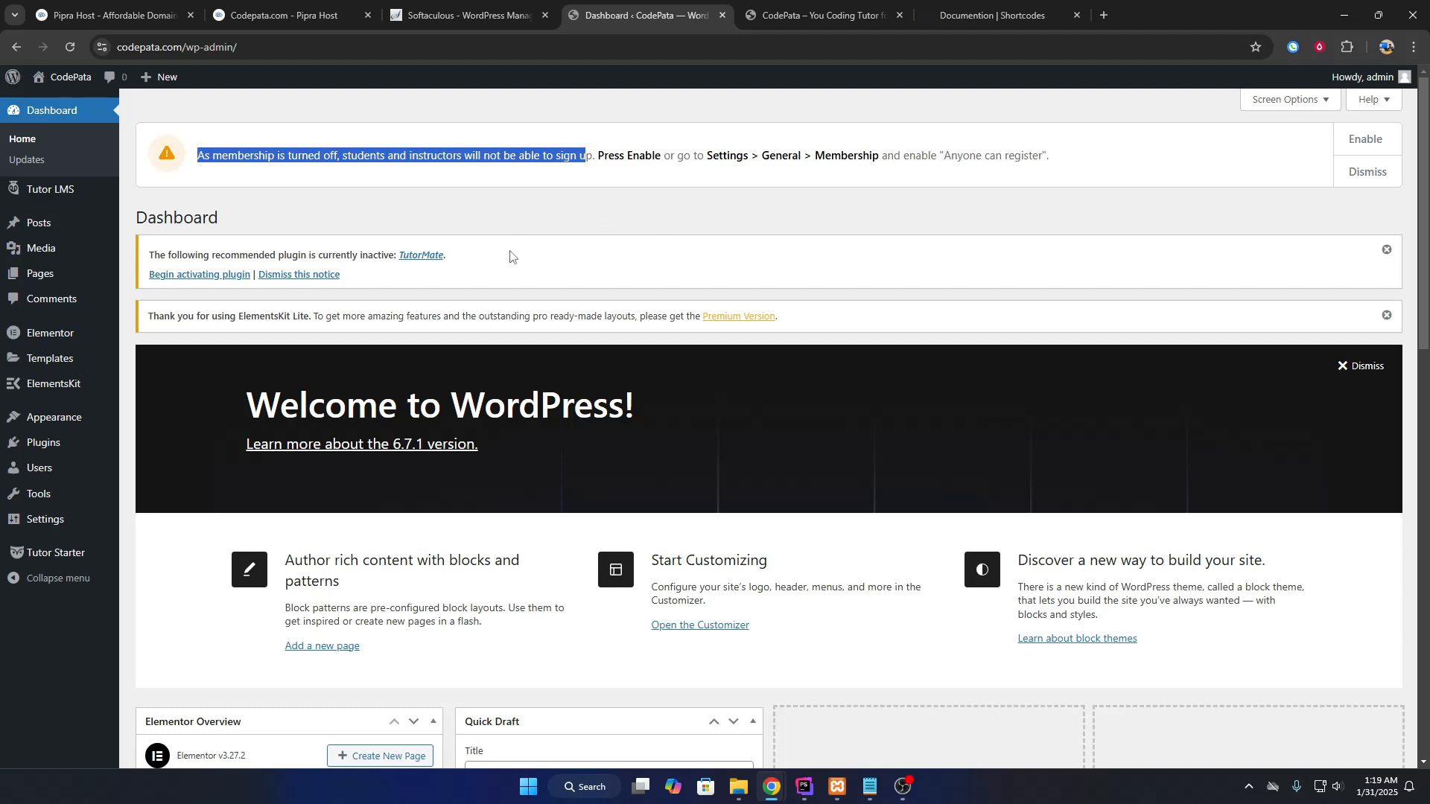
pyautogui.moveTo(47, 525)
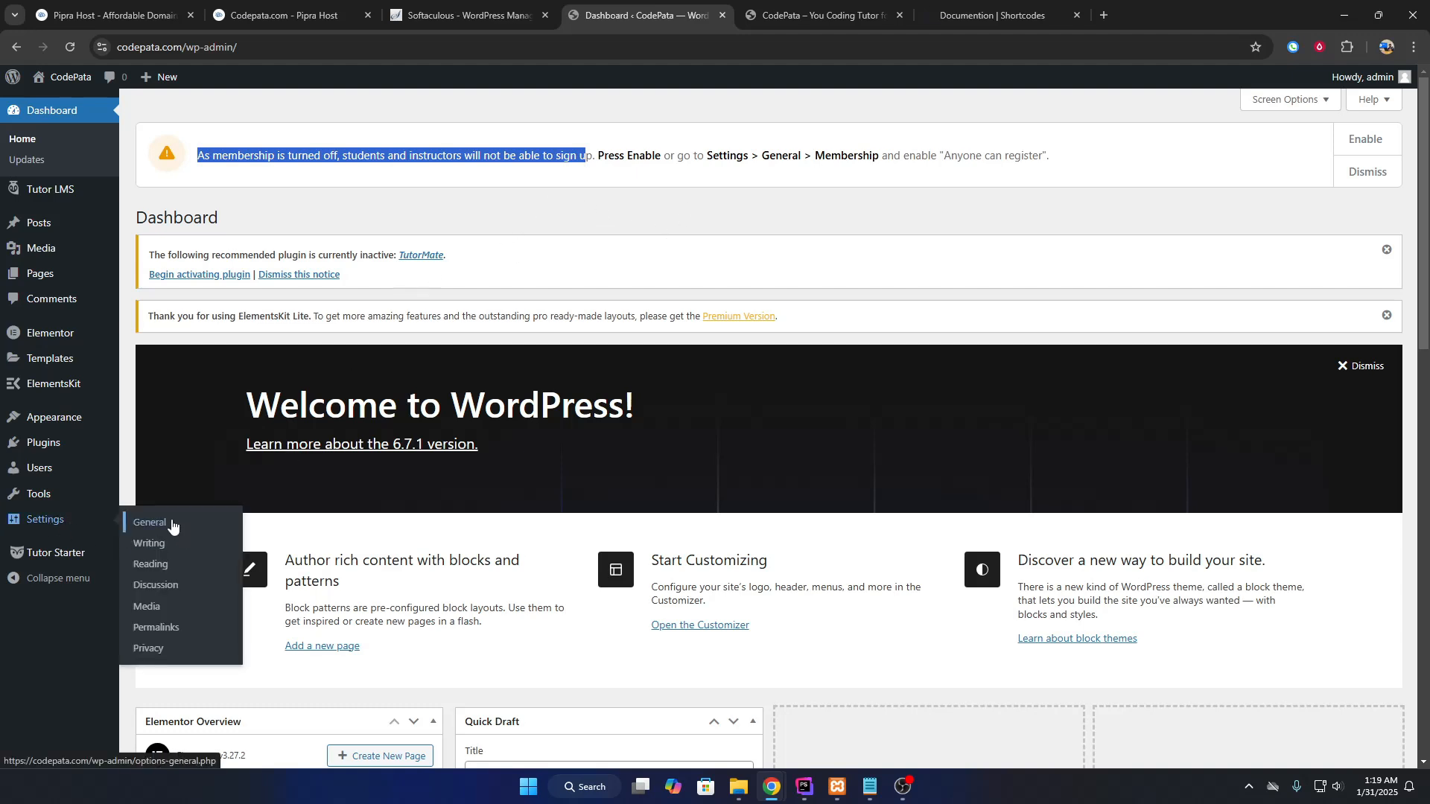
pyautogui.scroll(-4, 550, 415)
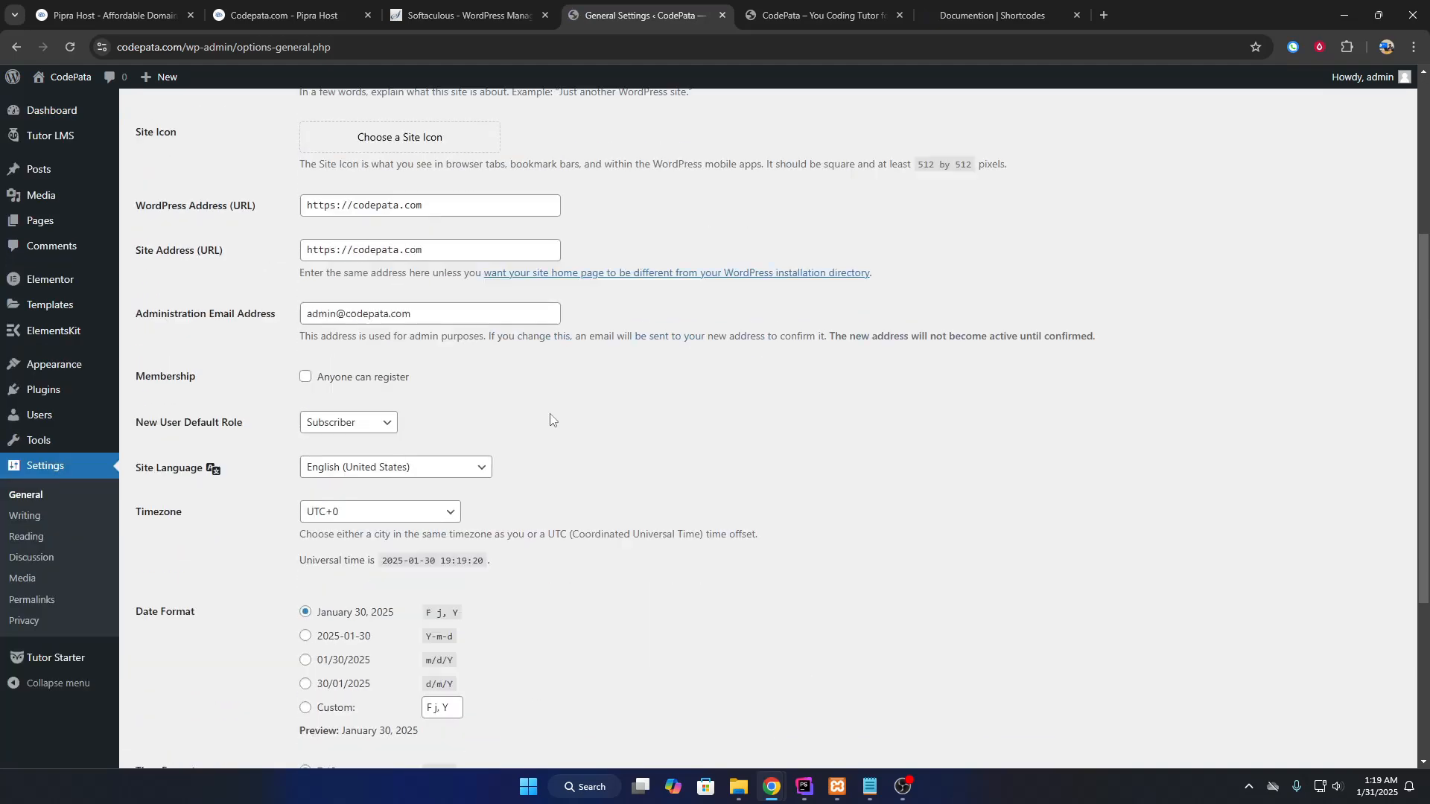
pyautogui.click(307, 378)
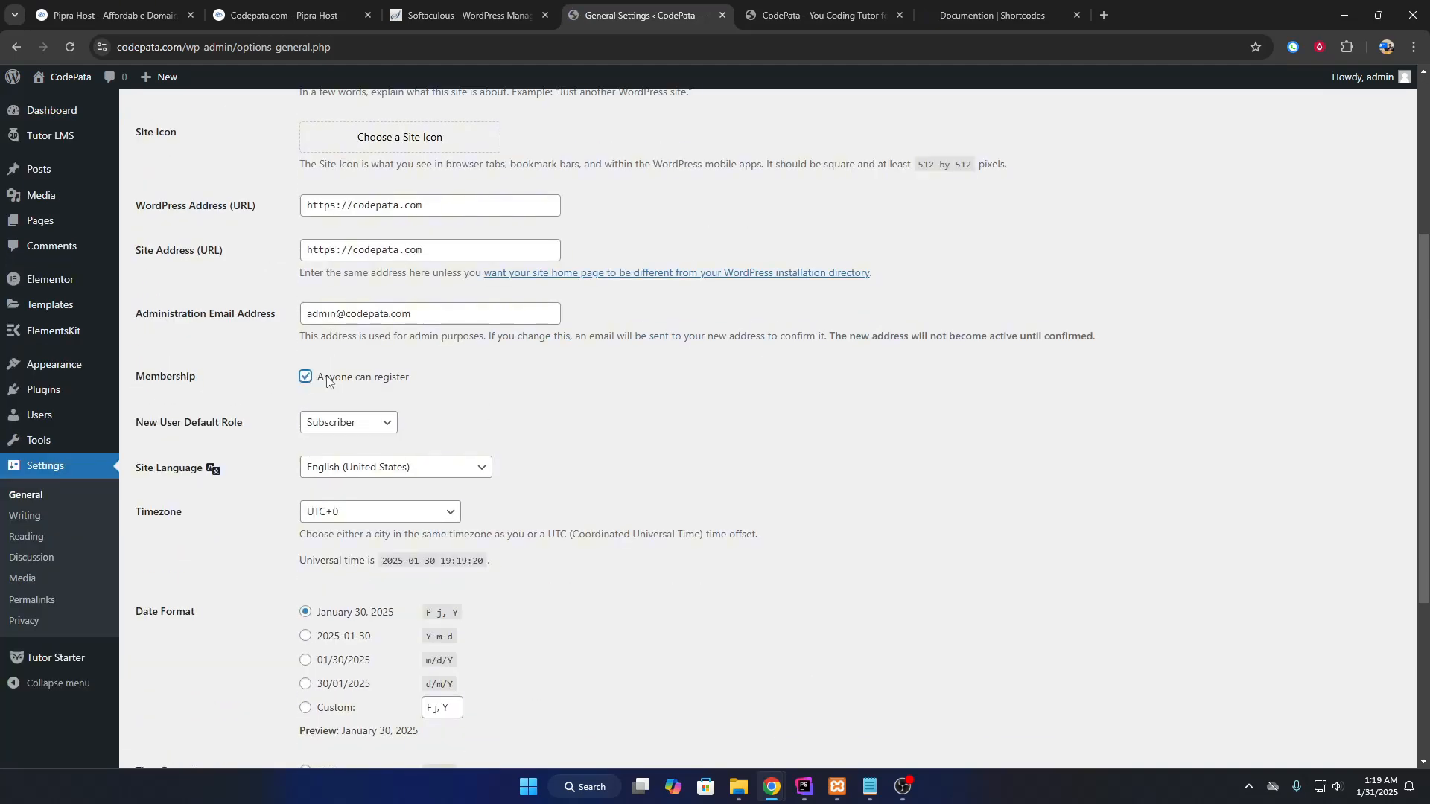
pyautogui.click(380, 422)
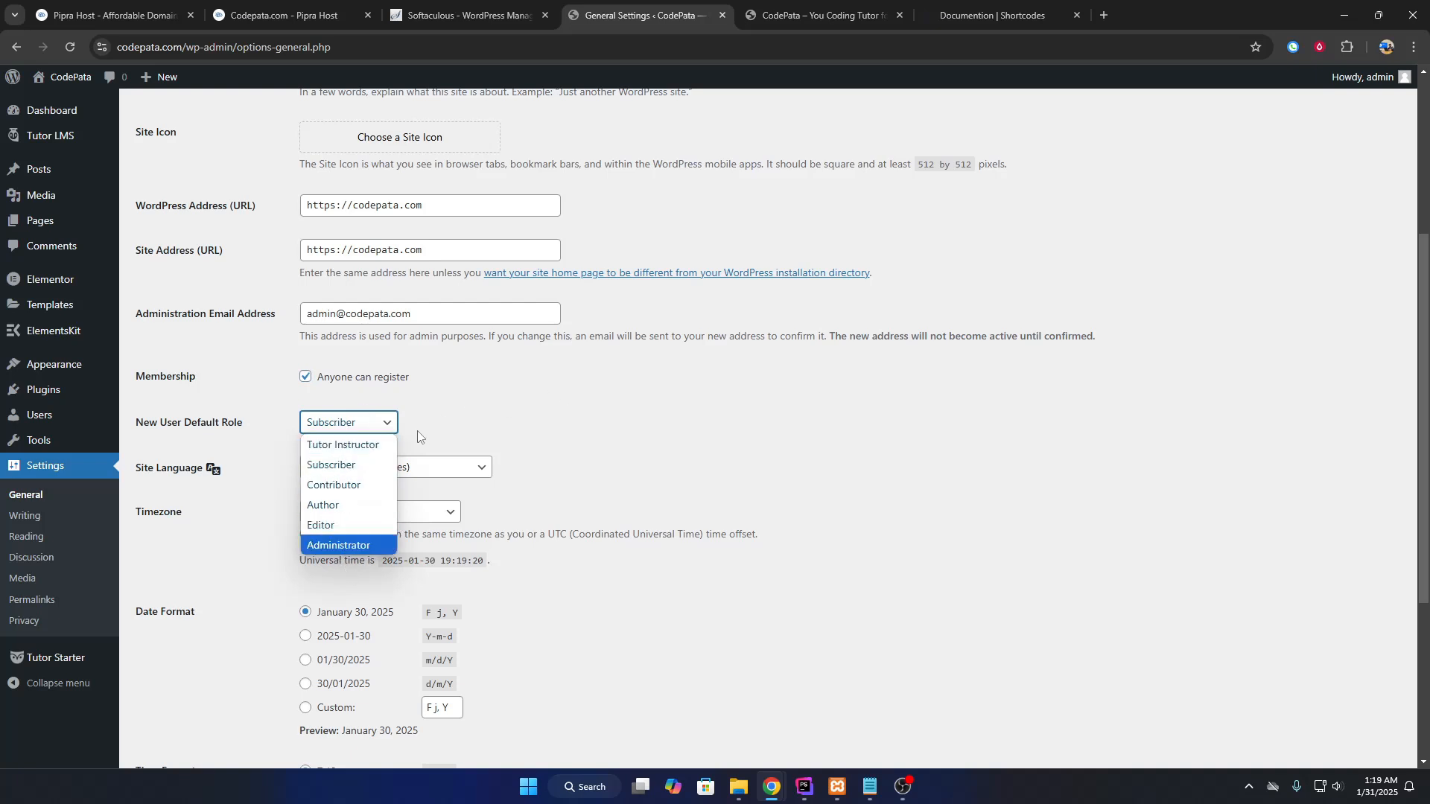
pyautogui.press('Up')
pyautogui.press('Up')
pyautogui.press('Up')
pyautogui.press('Up')
pyautogui.press('Up')
pyautogui.click(590, 441)
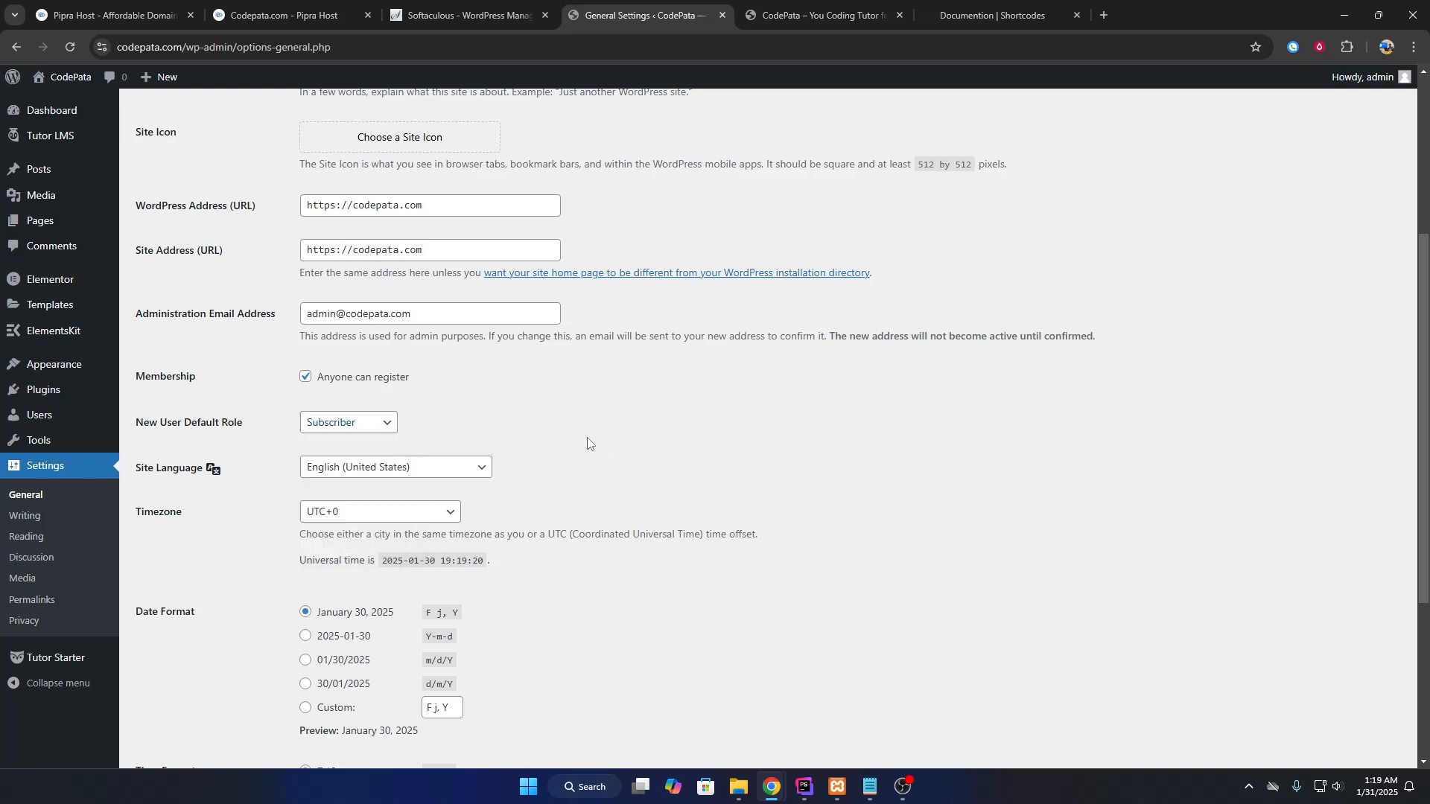
# Set the timezone to Dhaka and save the General Settings.
pyautogui.scroll(-2, 252, 501)
pyautogui.click(376, 363)
pyautogui.scroll(5, 380, 500)
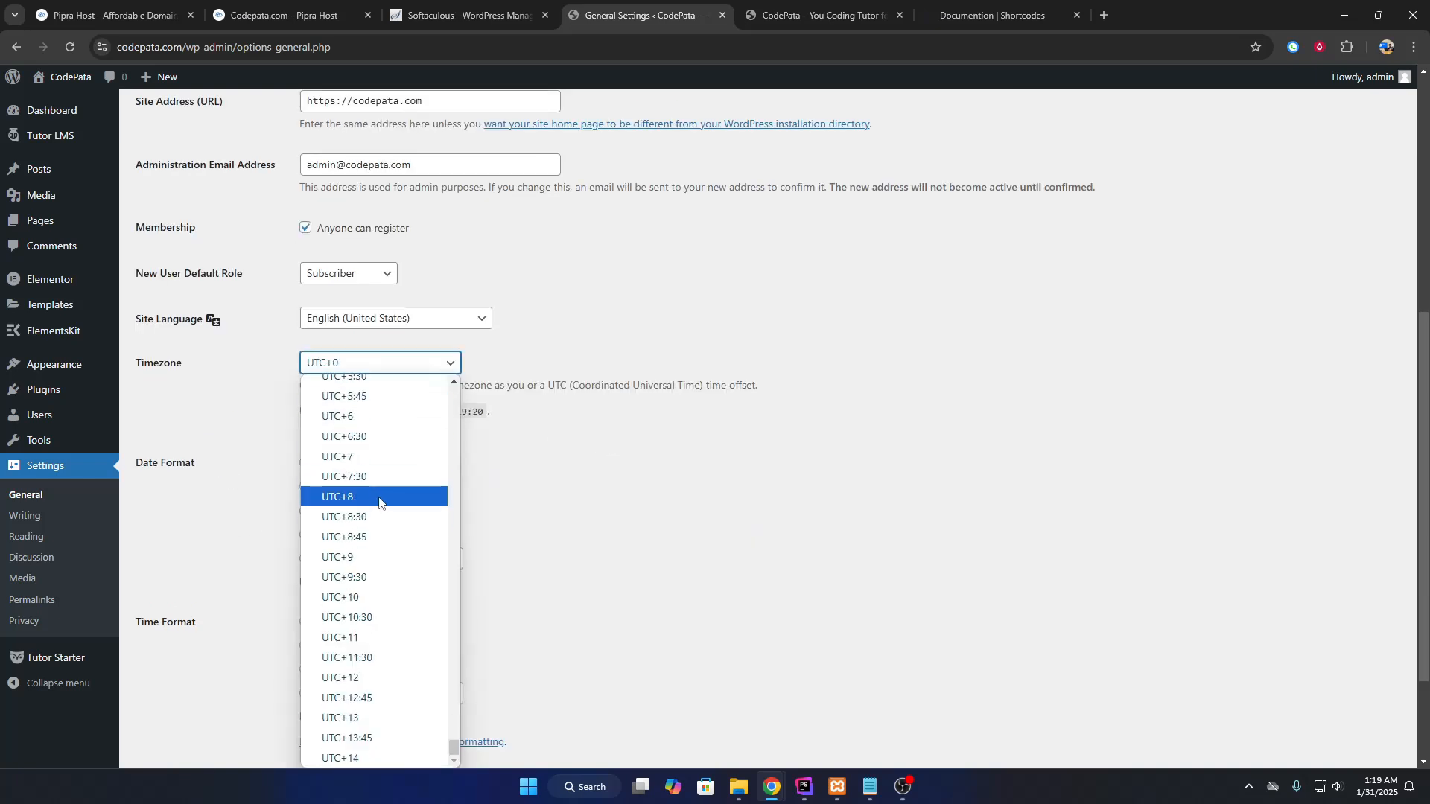
pyautogui.press('d')
pyautogui.press('d')
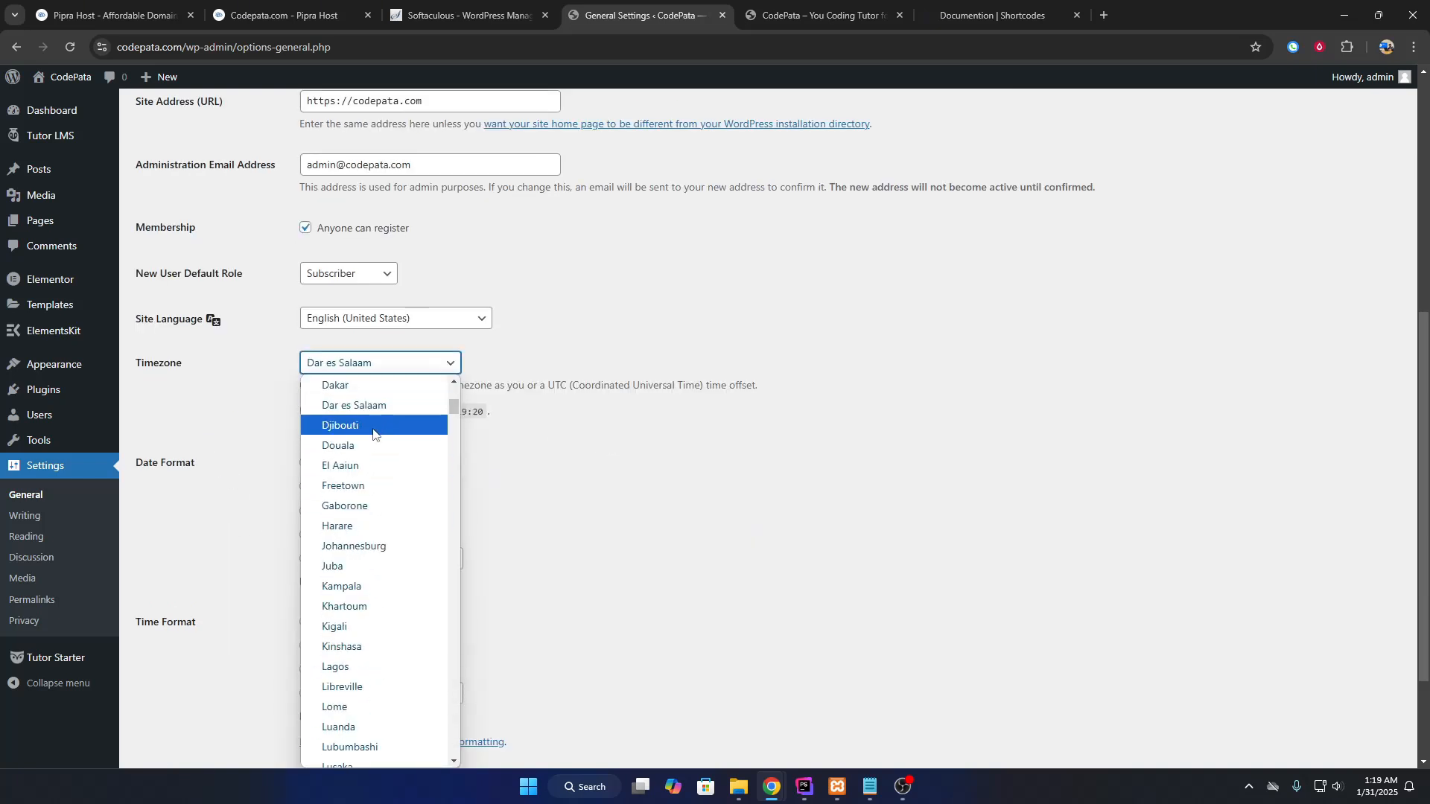
pyautogui.press('d')
pyautogui.press('d')
pyautogui.press('d')
pyautogui.press('d')
pyautogui.press('d')
pyautogui.press('d')
pyautogui.press('d')
pyautogui.press('d')
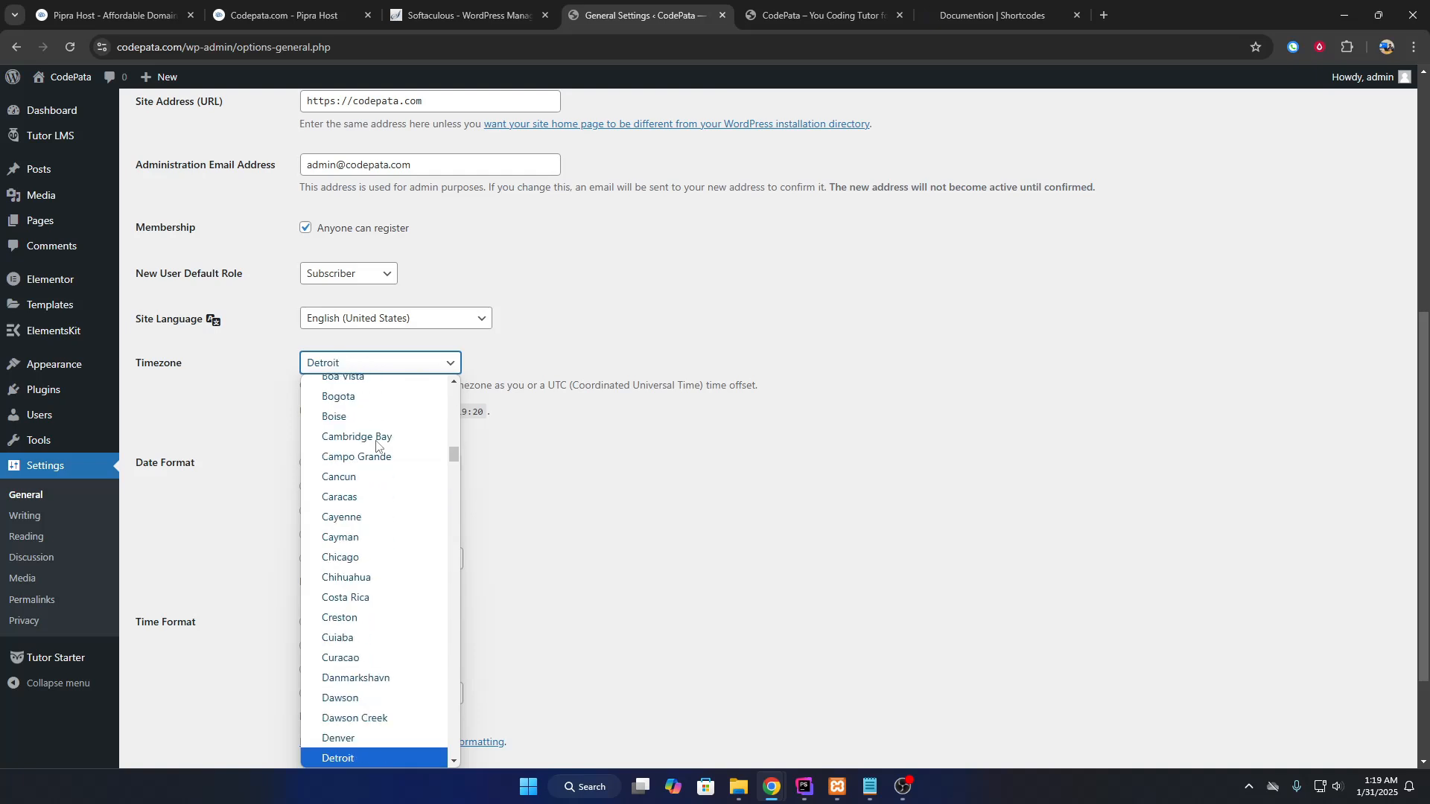
pyautogui.press('d')
pyautogui.press('d')
pyautogui.press('d')
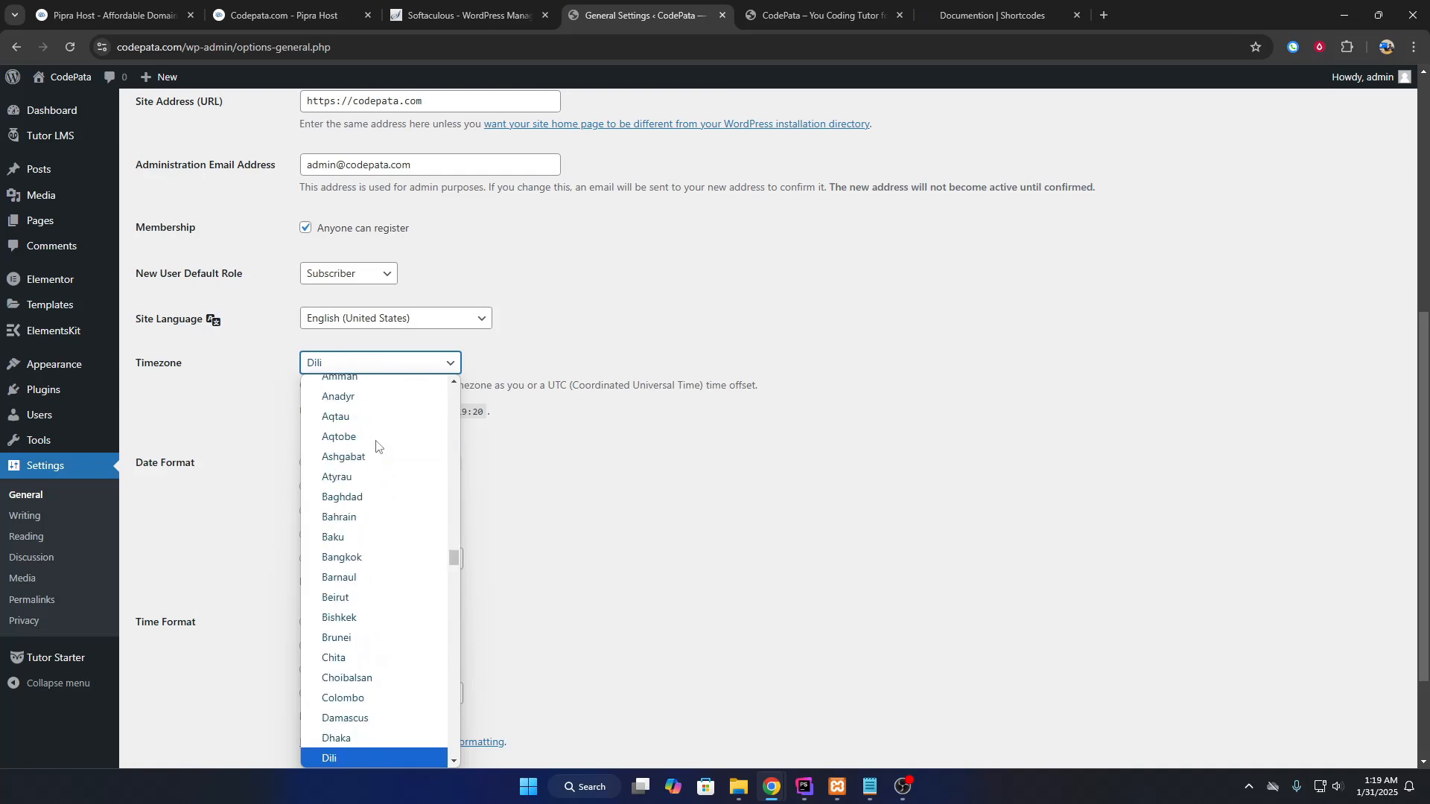
pyautogui.click(344, 741)
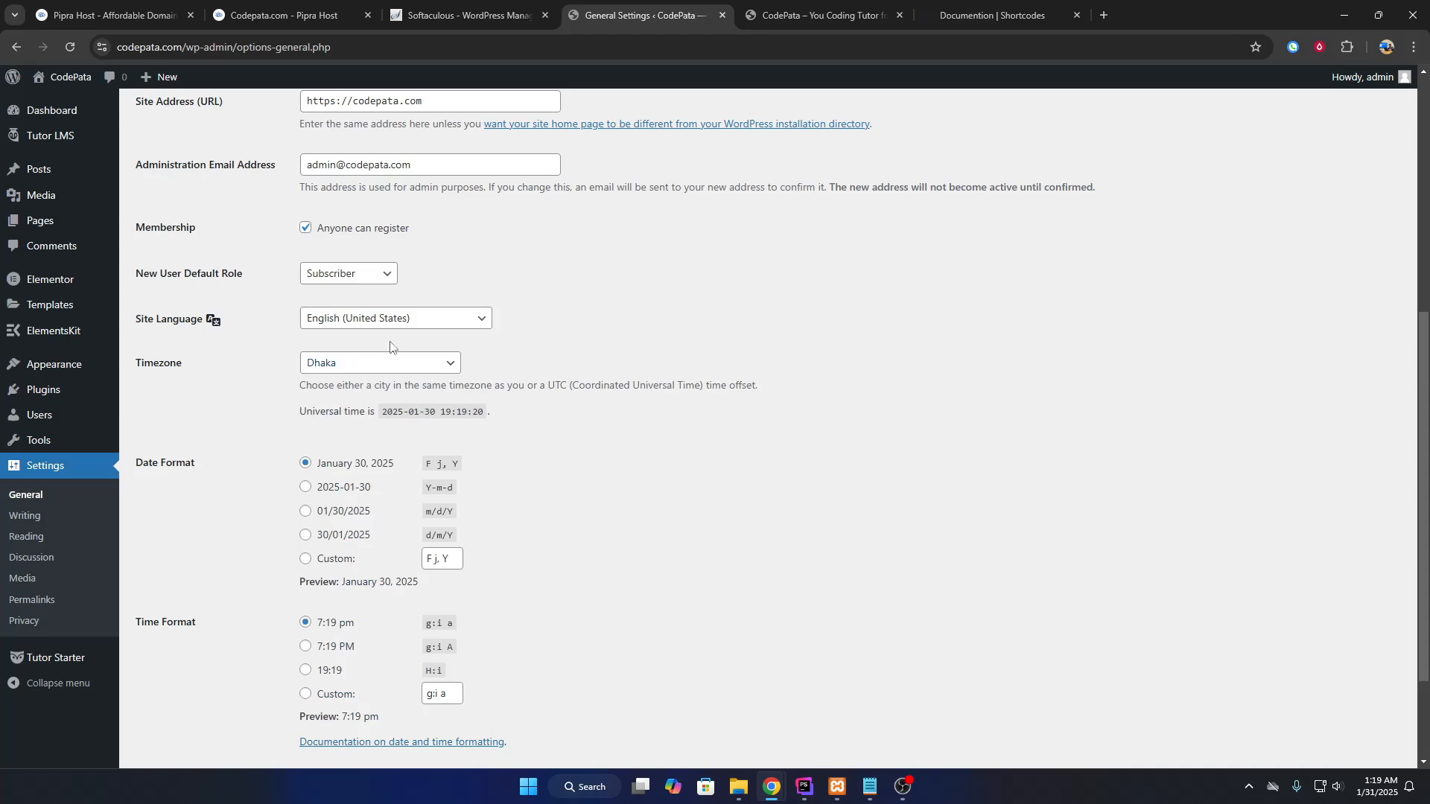
pyautogui.scroll(-2, 421, 408)
pyautogui.click(173, 691)
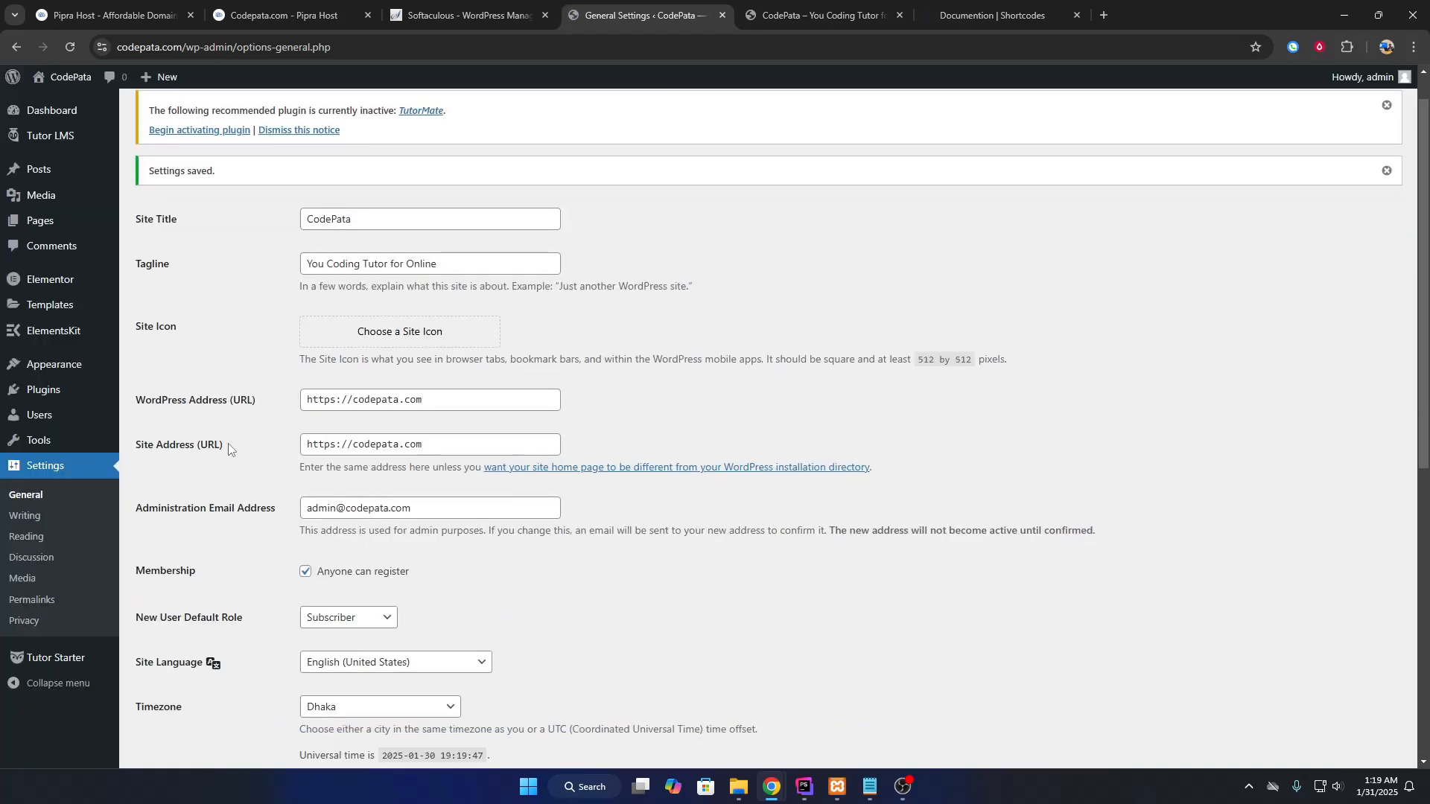
pyautogui.scroll(-2, 227, 444)
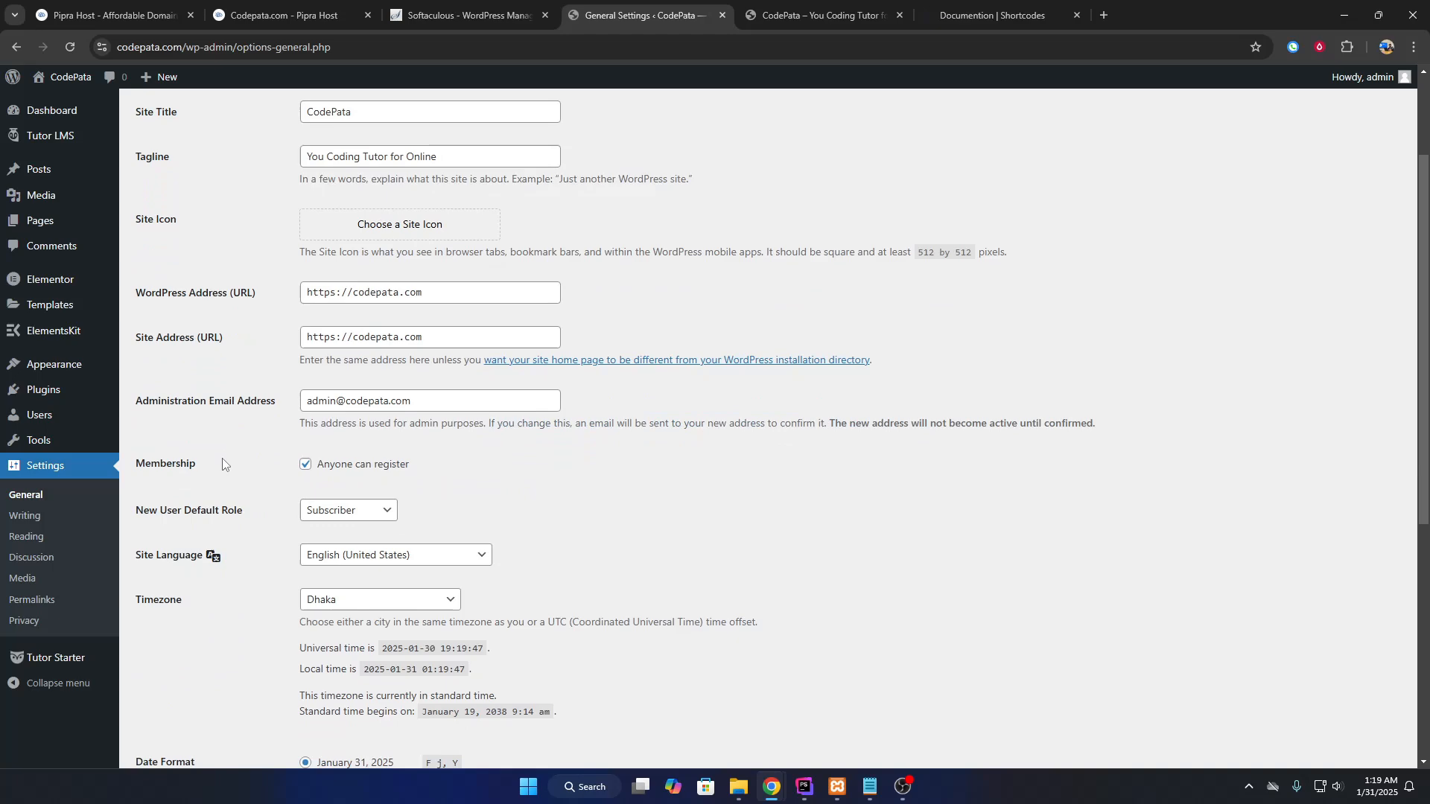
# Confirm the permalinks use the Post name structure /%postname%/, then go back to the Dashboard.
pyautogui.click(46, 600)
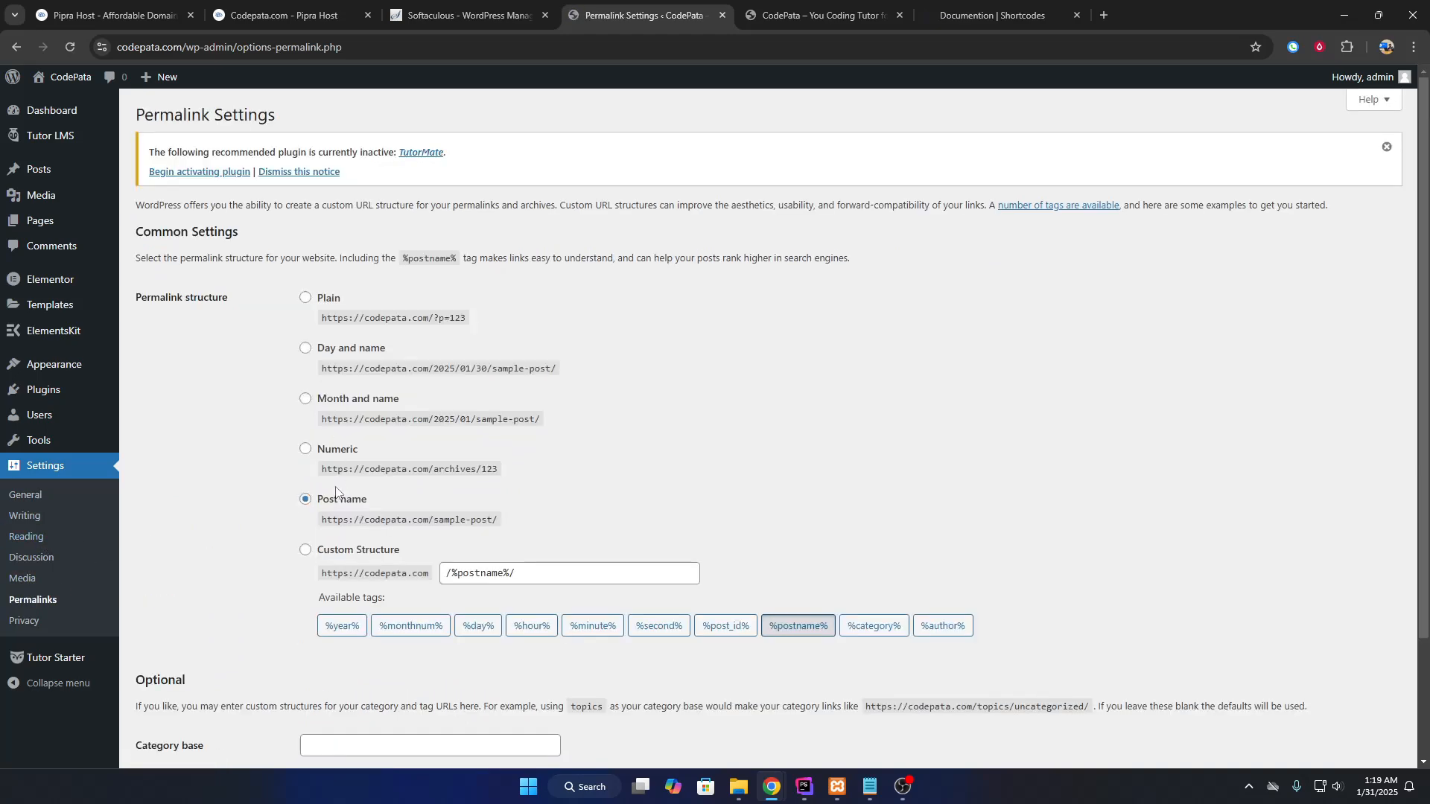
pyautogui.scroll(-2, 407, 450)
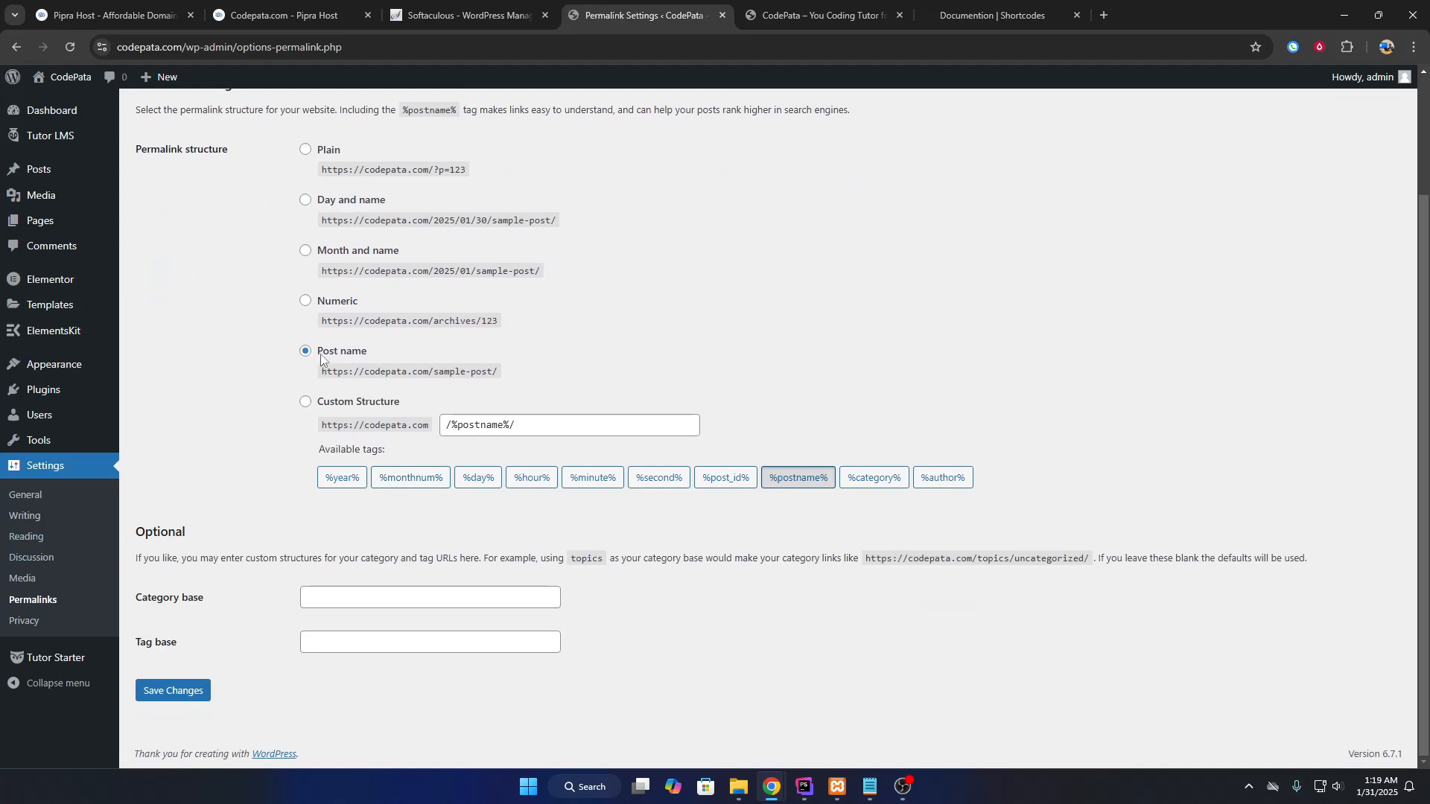
pyautogui.moveTo(316, 349); pyautogui.dragTo(380, 356)
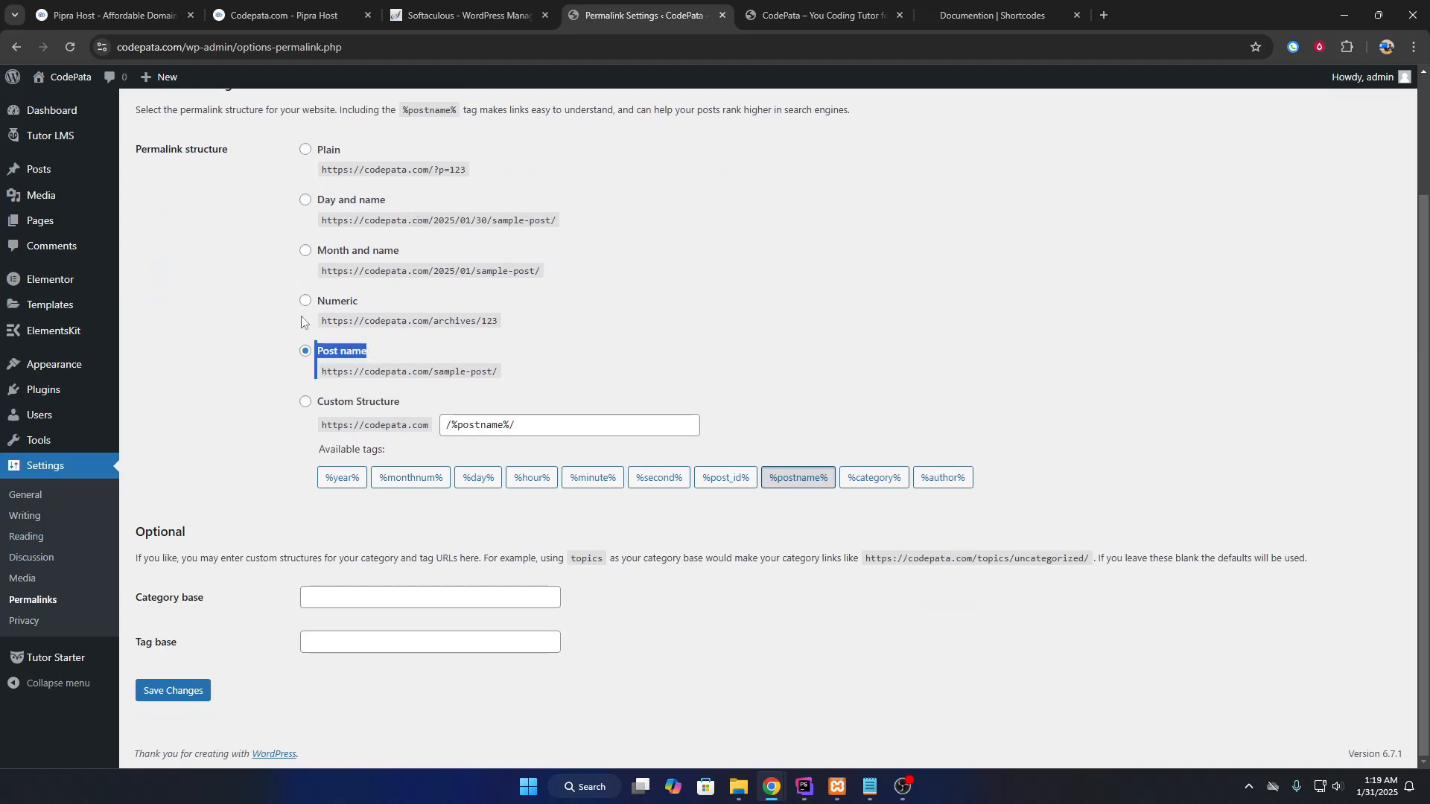
pyautogui.click(265, 363)
pyautogui.moveTo(381, 357); pyautogui.dragTo(319, 362)
pyautogui.scroll(2, 216, 537)
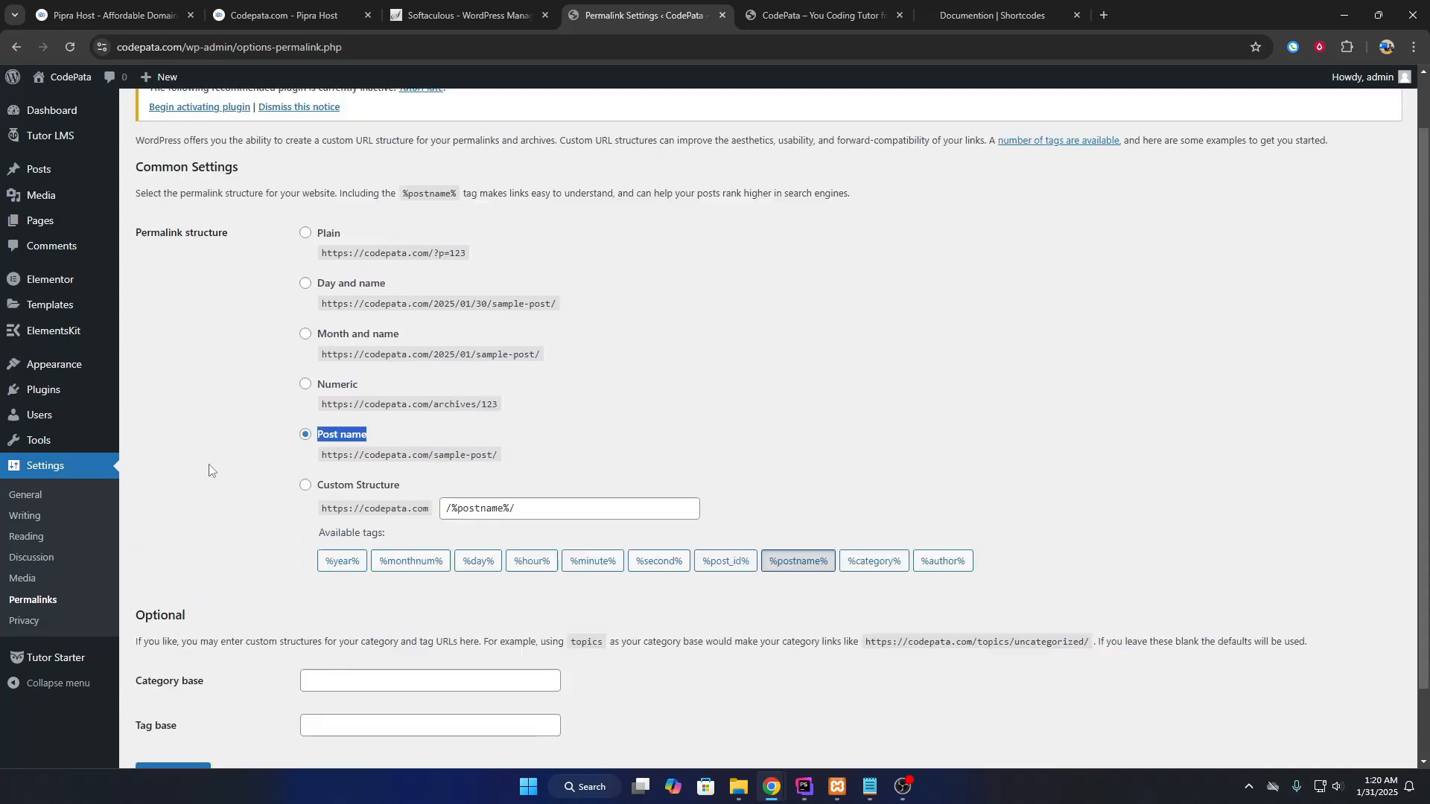
pyautogui.click(74, 115)
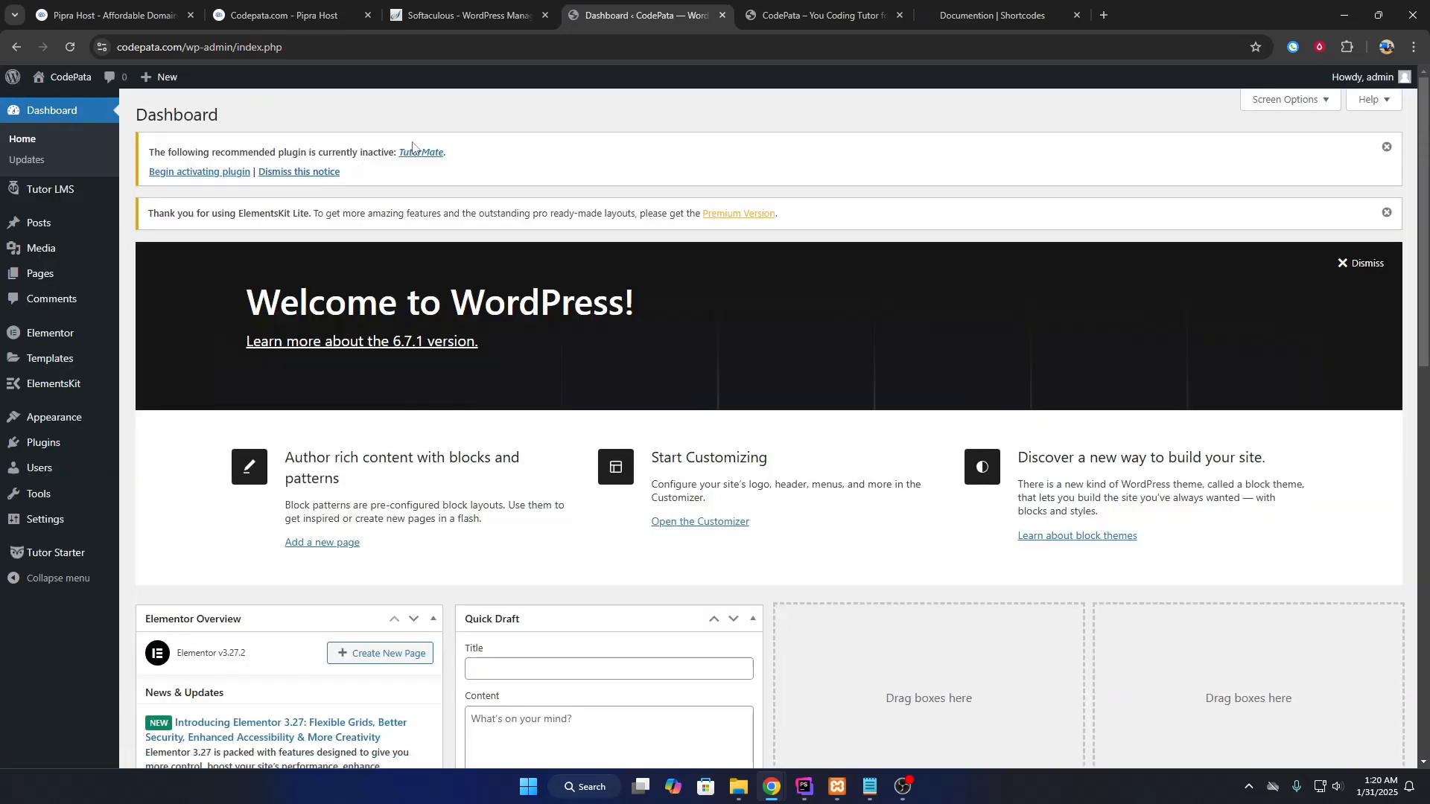
# Activate the recommended TutorMate plugin from the admin notice.
pyautogui.moveTo(178, 151); pyautogui.dragTo(373, 158)
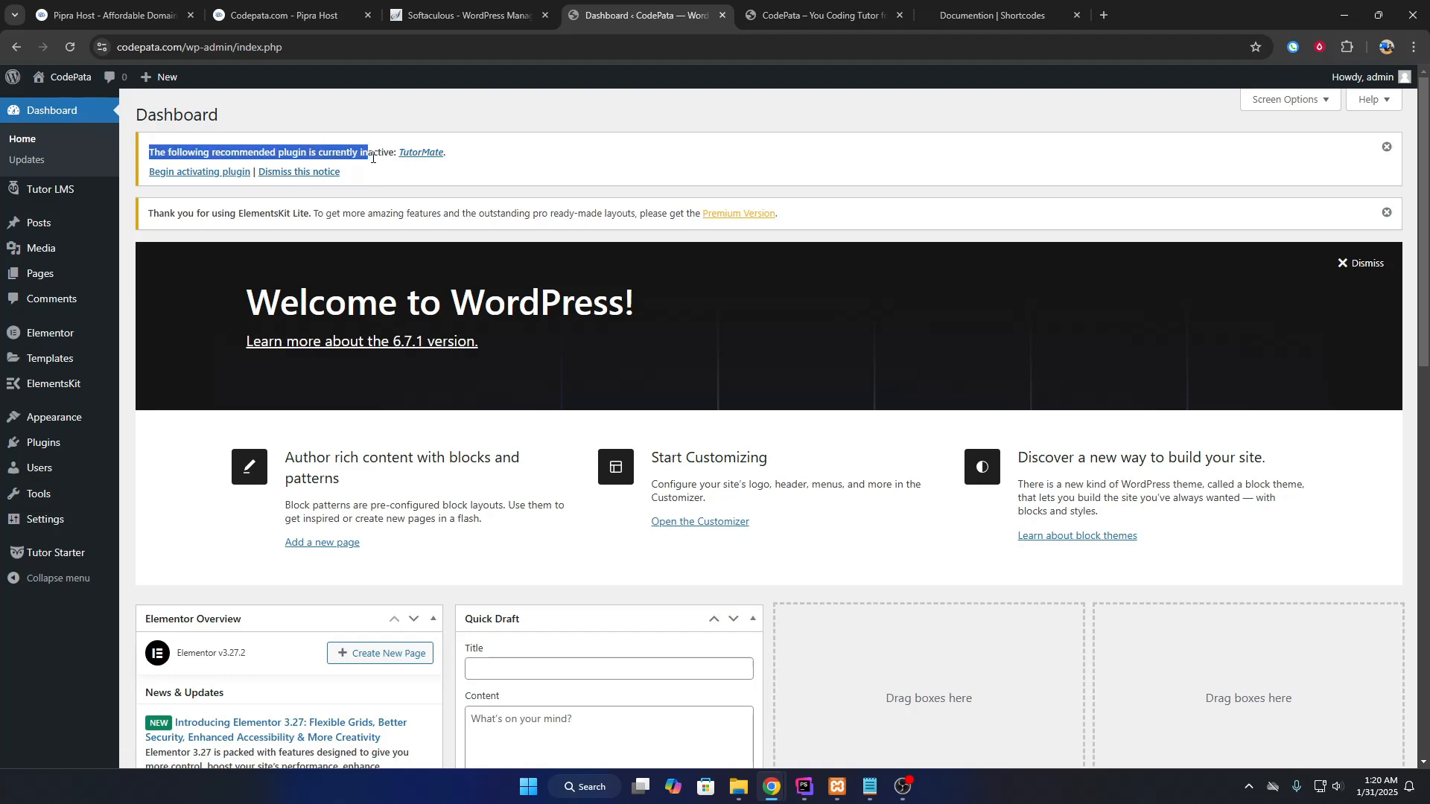
pyautogui.click(196, 173)
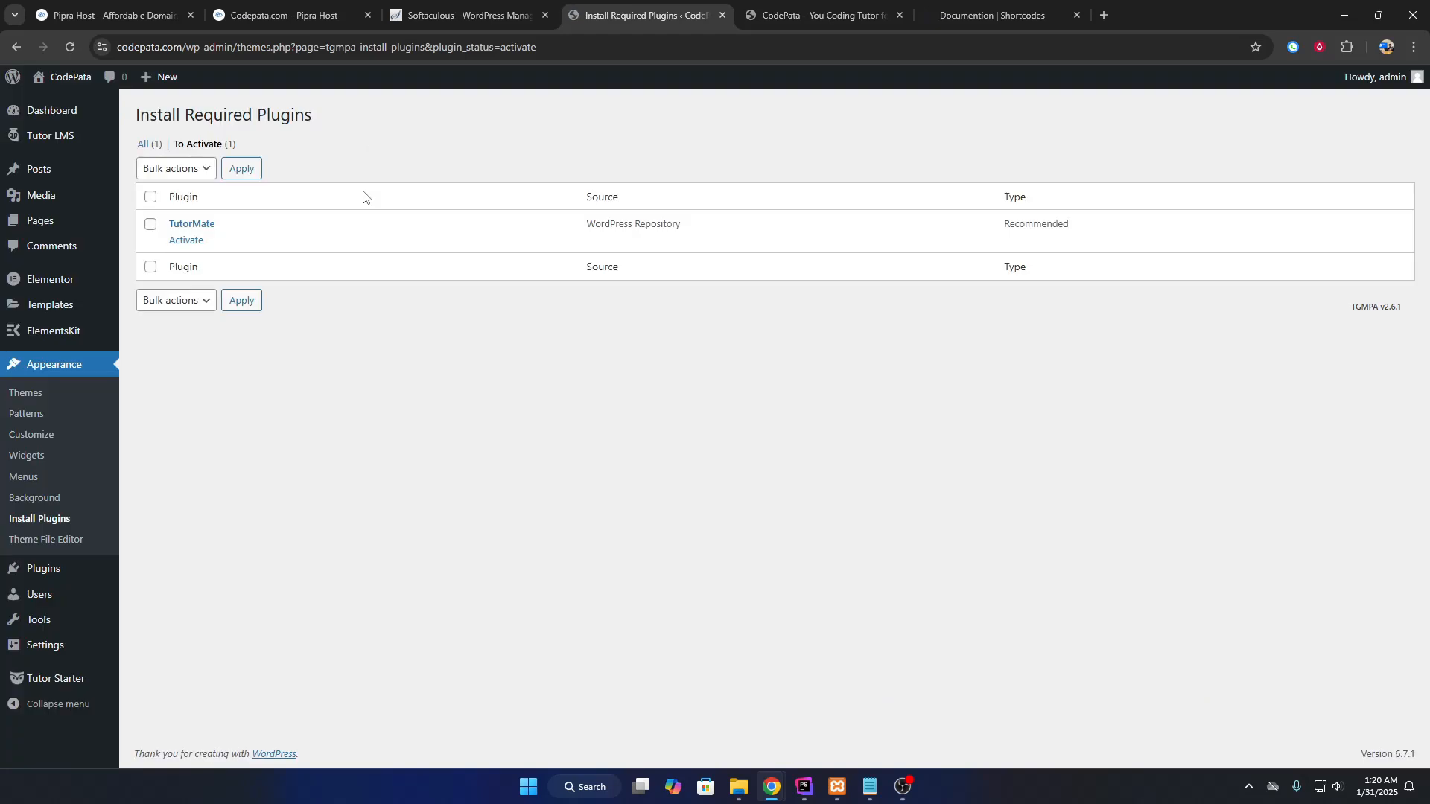
pyautogui.click(187, 242)
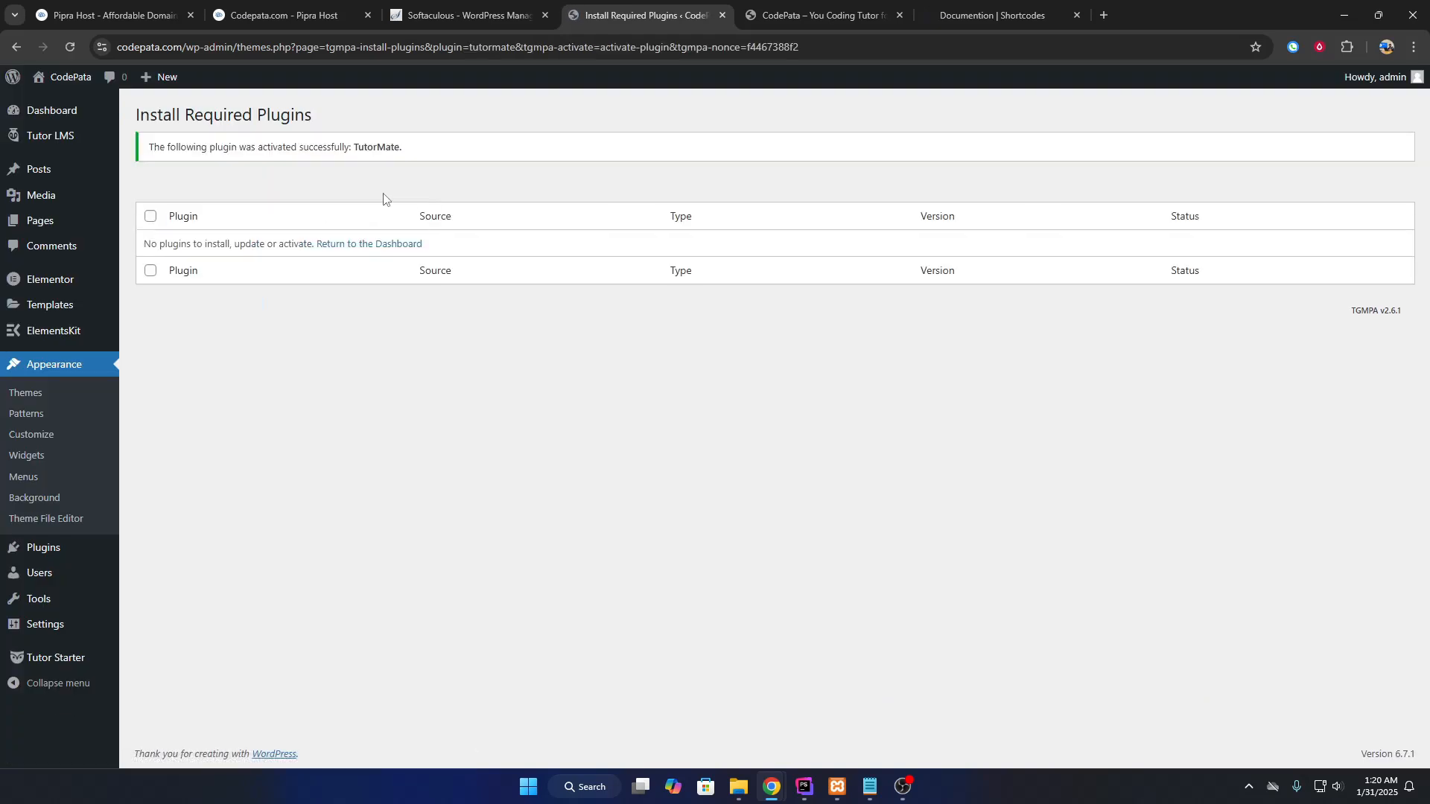
pyautogui.click(33, 113)
# Reload the CodePata front page and open the Tutor learner dashboard from the Admin menu.
pyautogui.click(819, 15)
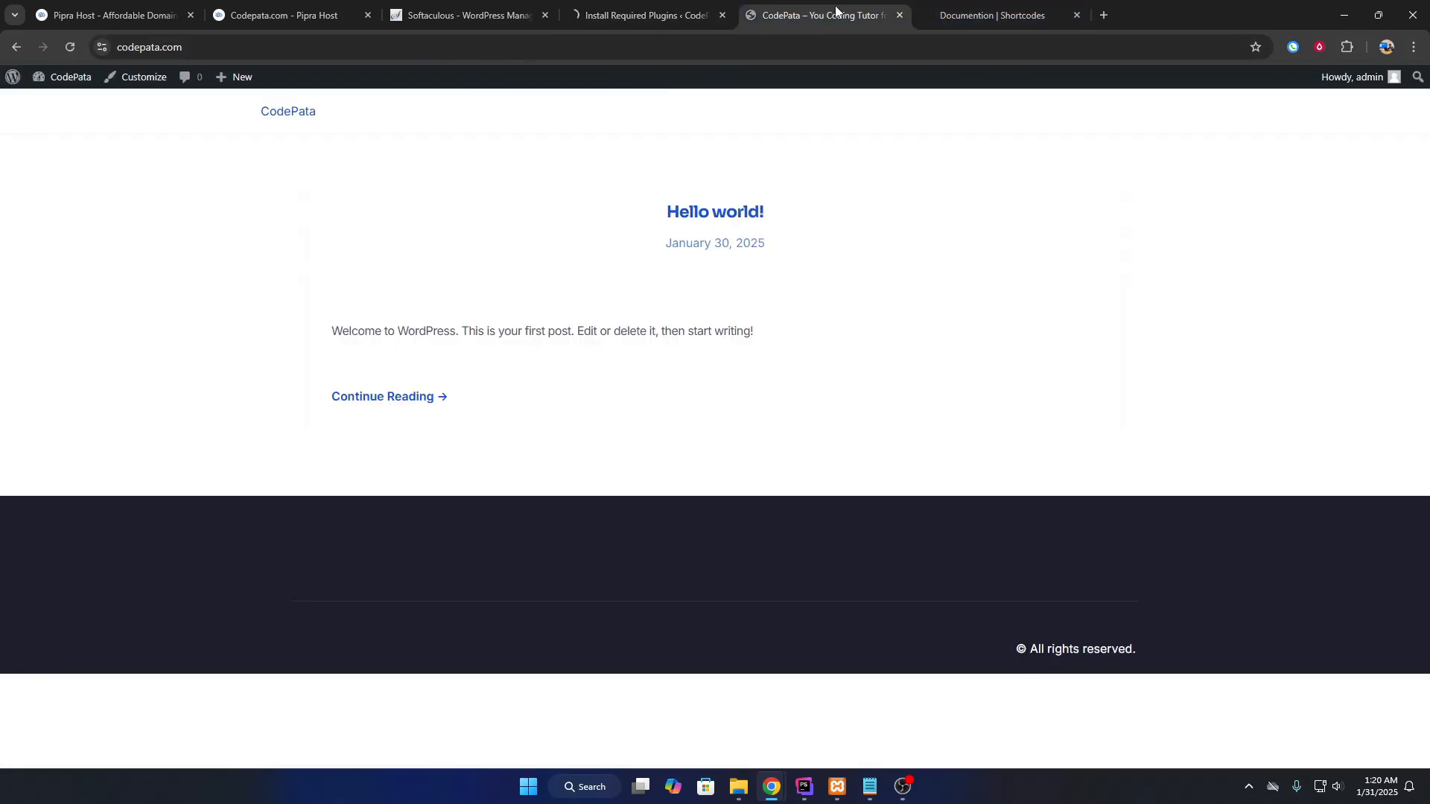
pyautogui.click(277, 116)
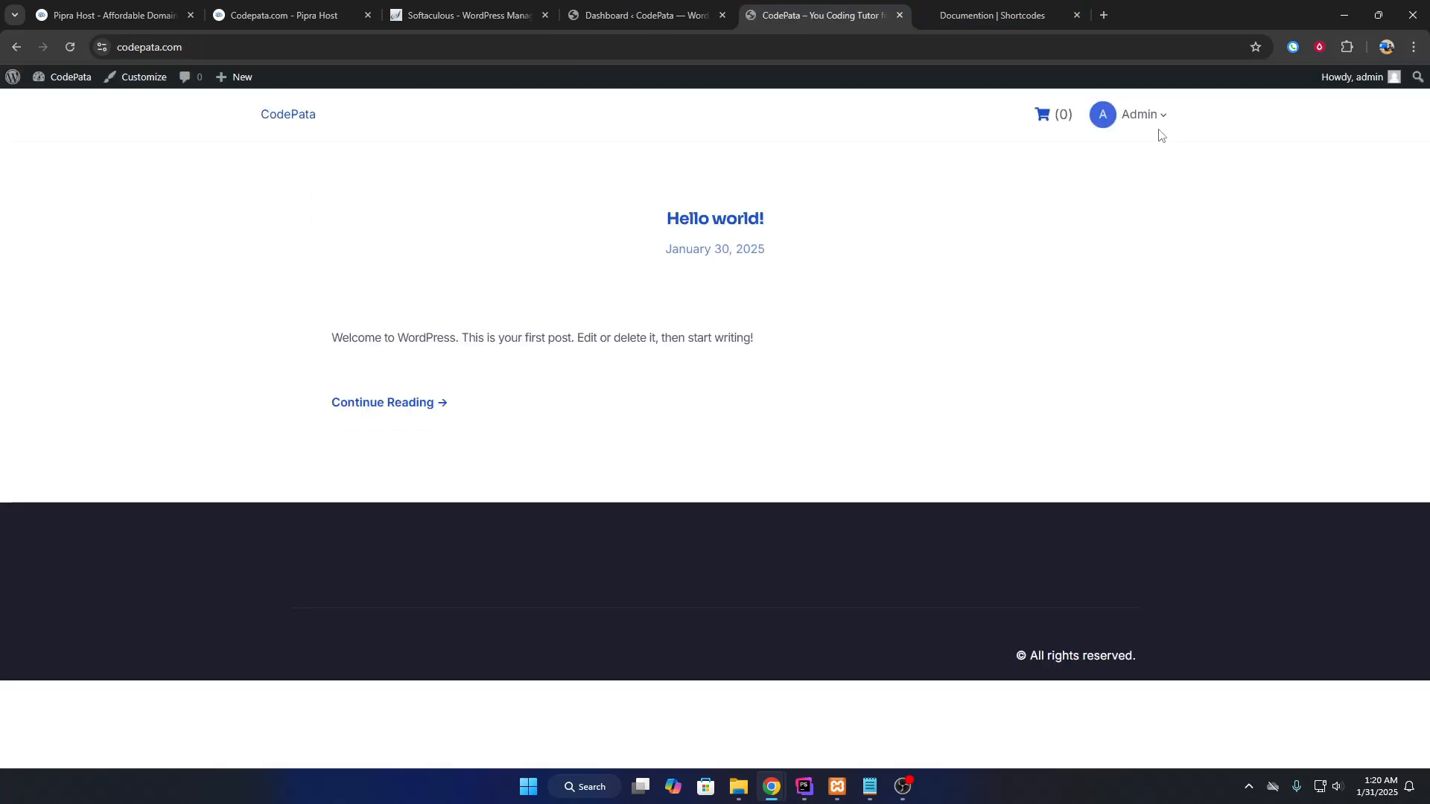
pyautogui.click(1146, 116)
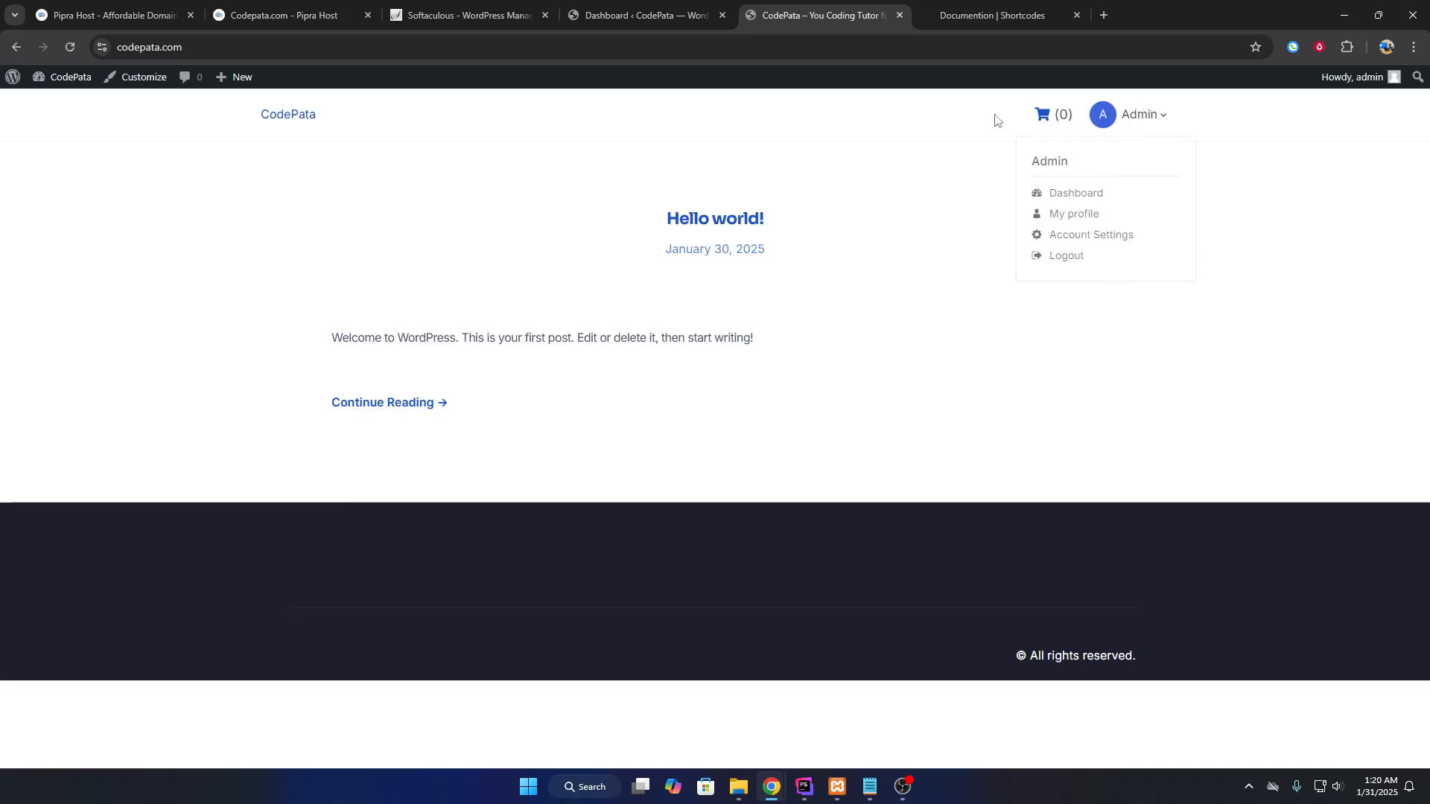
pyautogui.click(1073, 193)
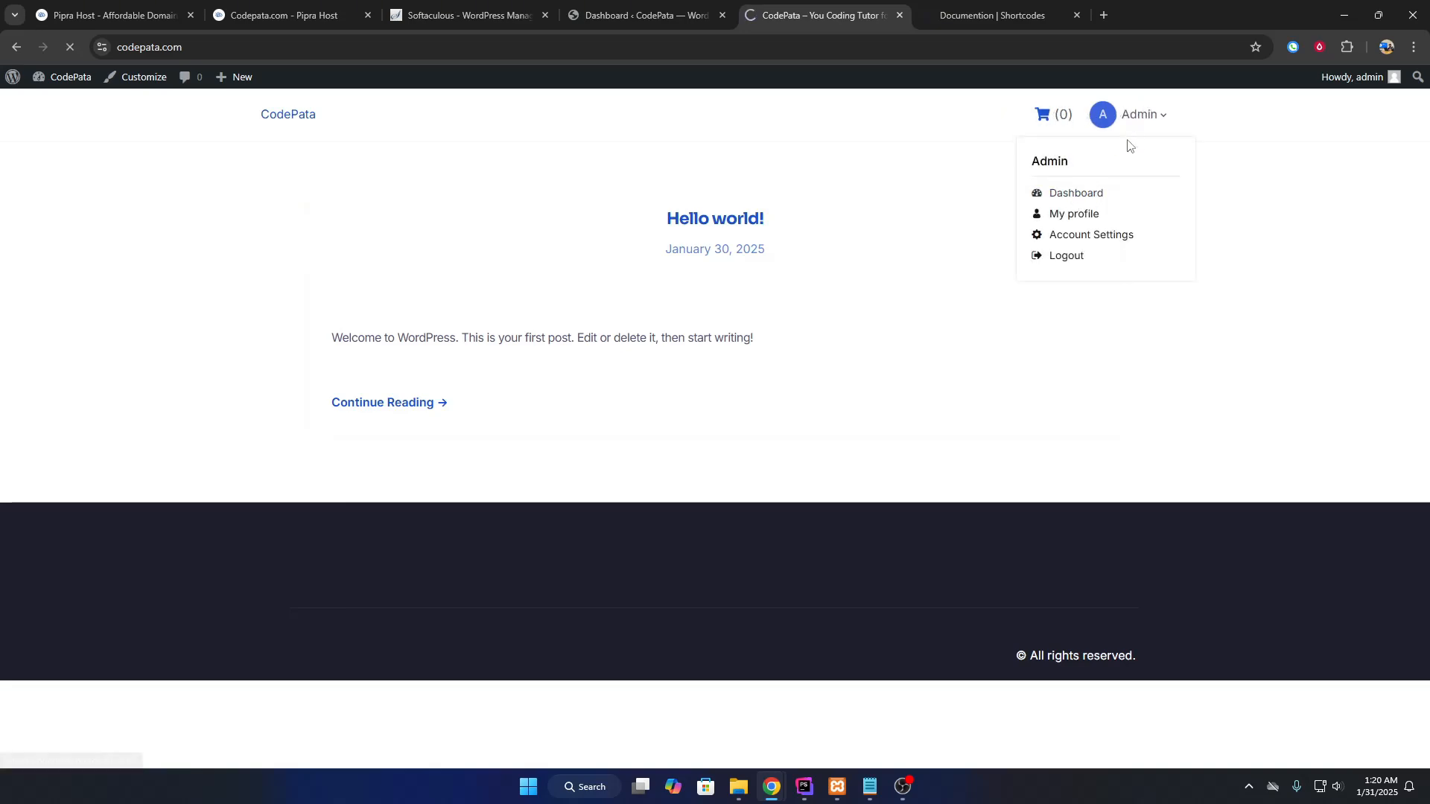
# Look over the learner dashboard and My Profile page, then return to the admin Dashboard tab.
pyautogui.scroll(-4, 413, 443)
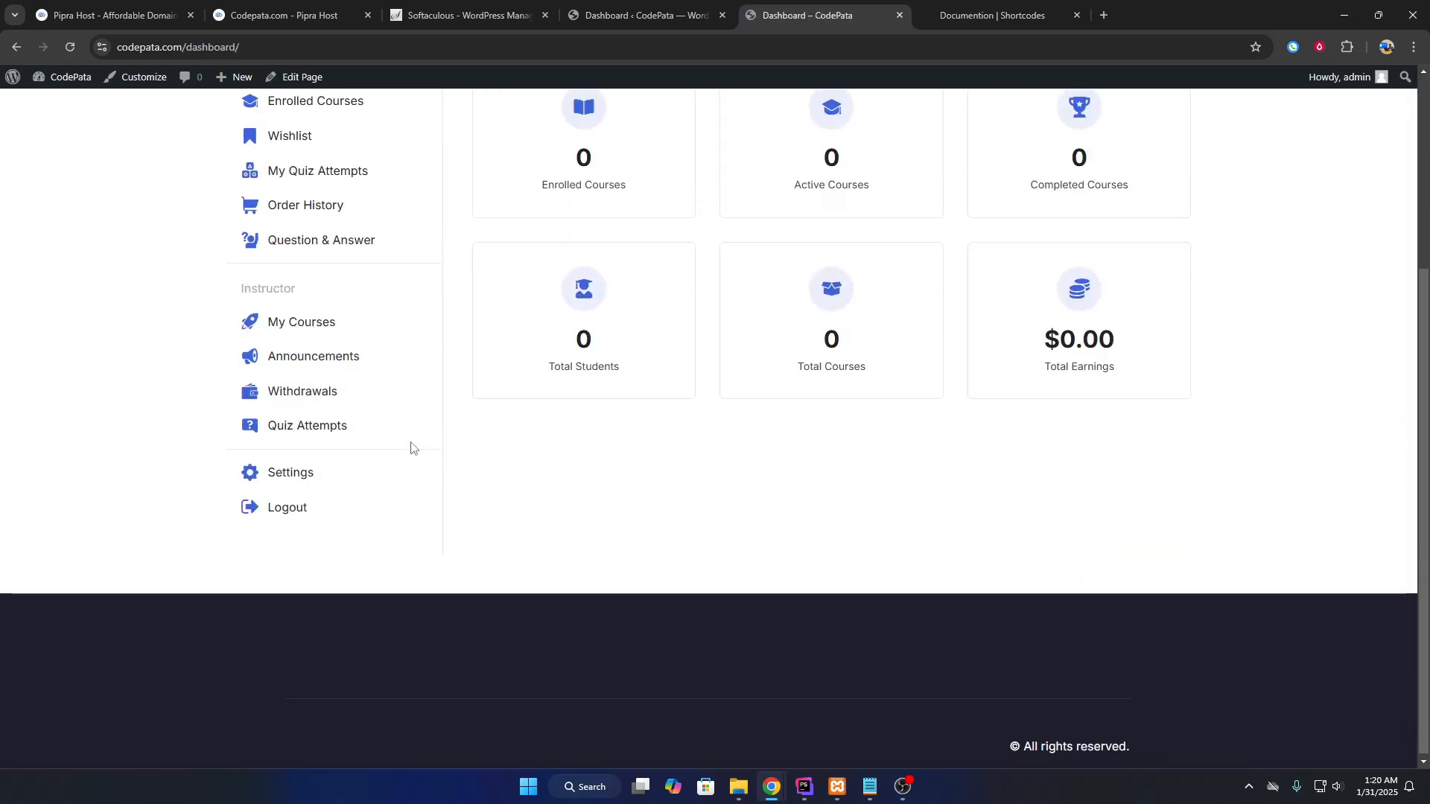
pyautogui.scroll(4, 412, 446)
pyautogui.click(333, 345)
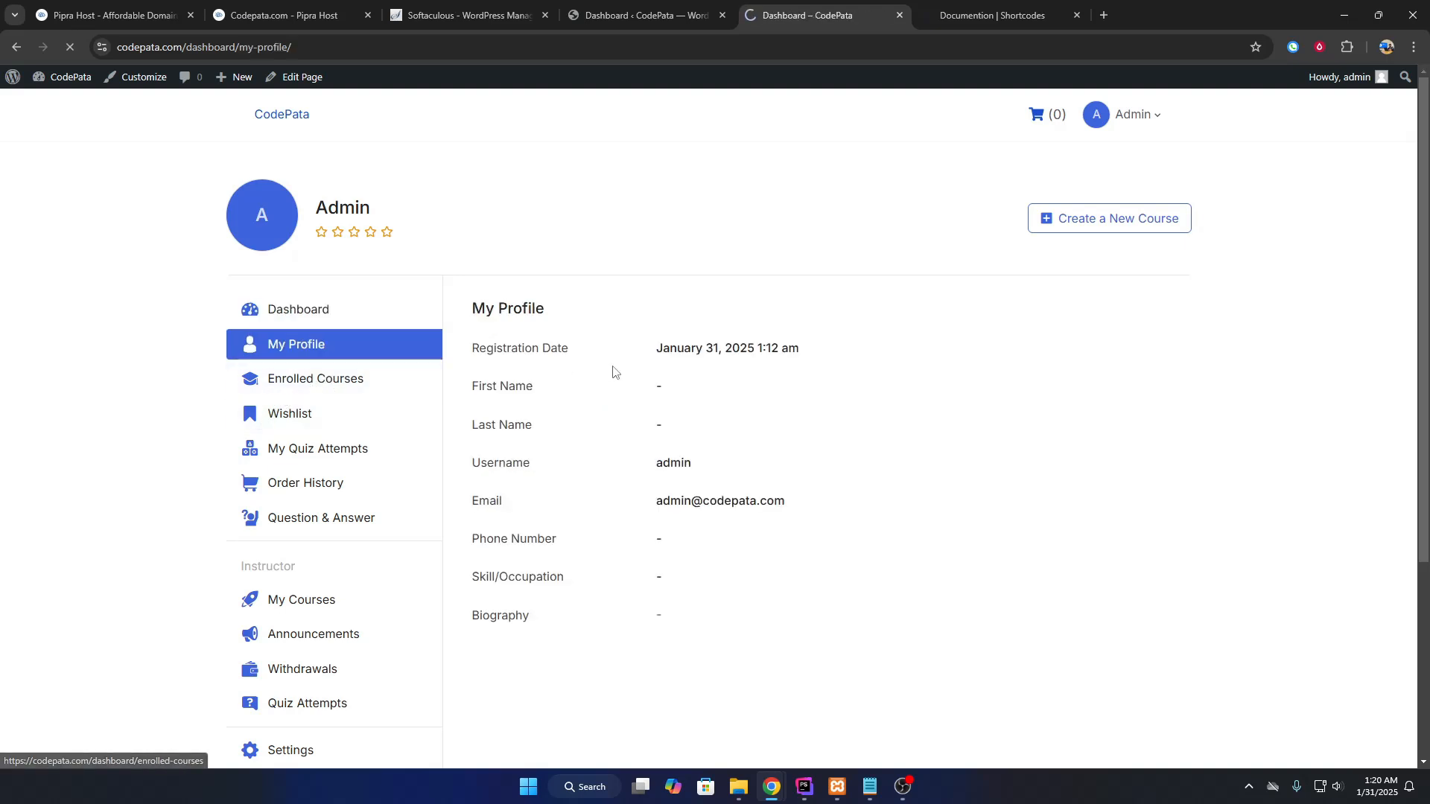
pyautogui.scroll(-4, 678, 365)
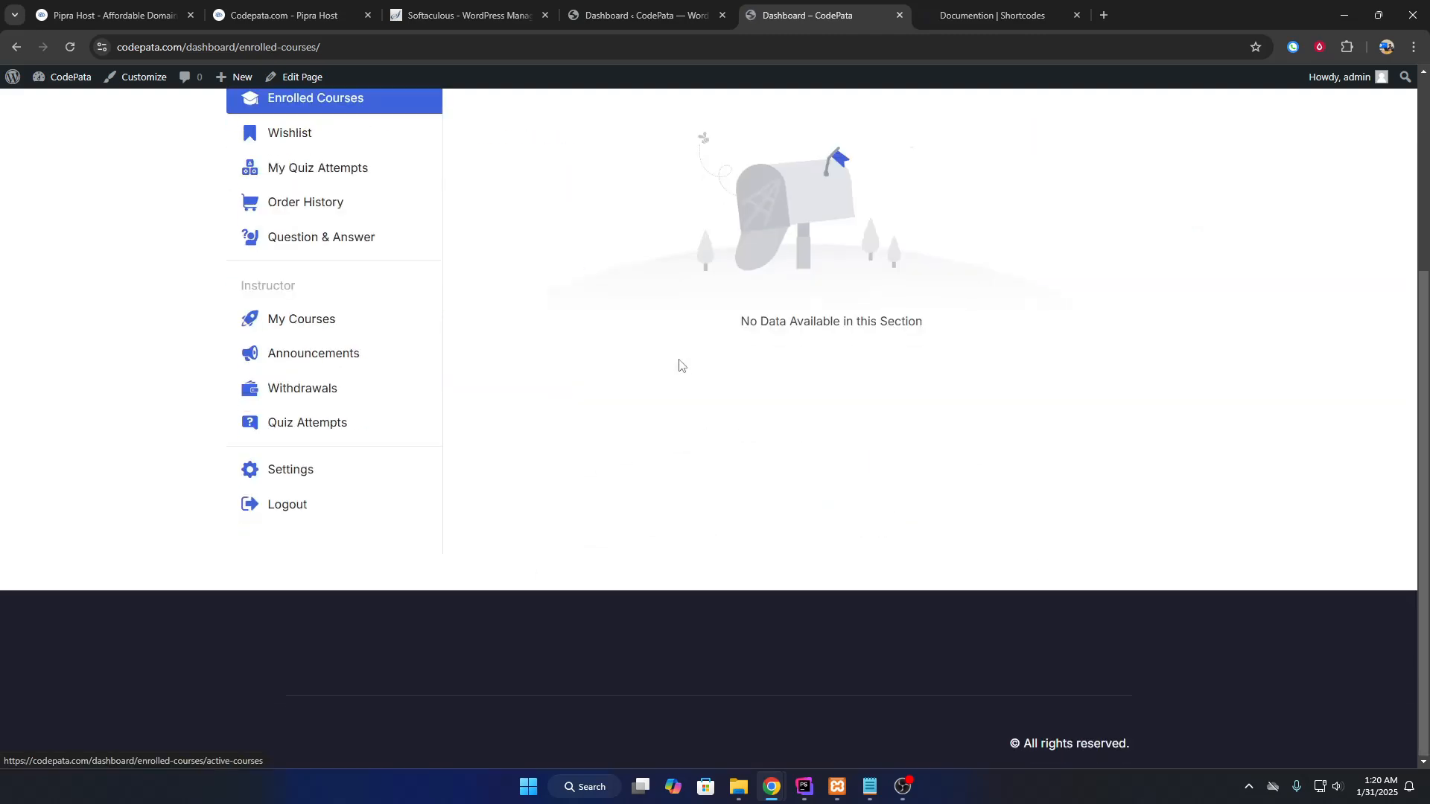
pyautogui.scroll(4, 678, 365)
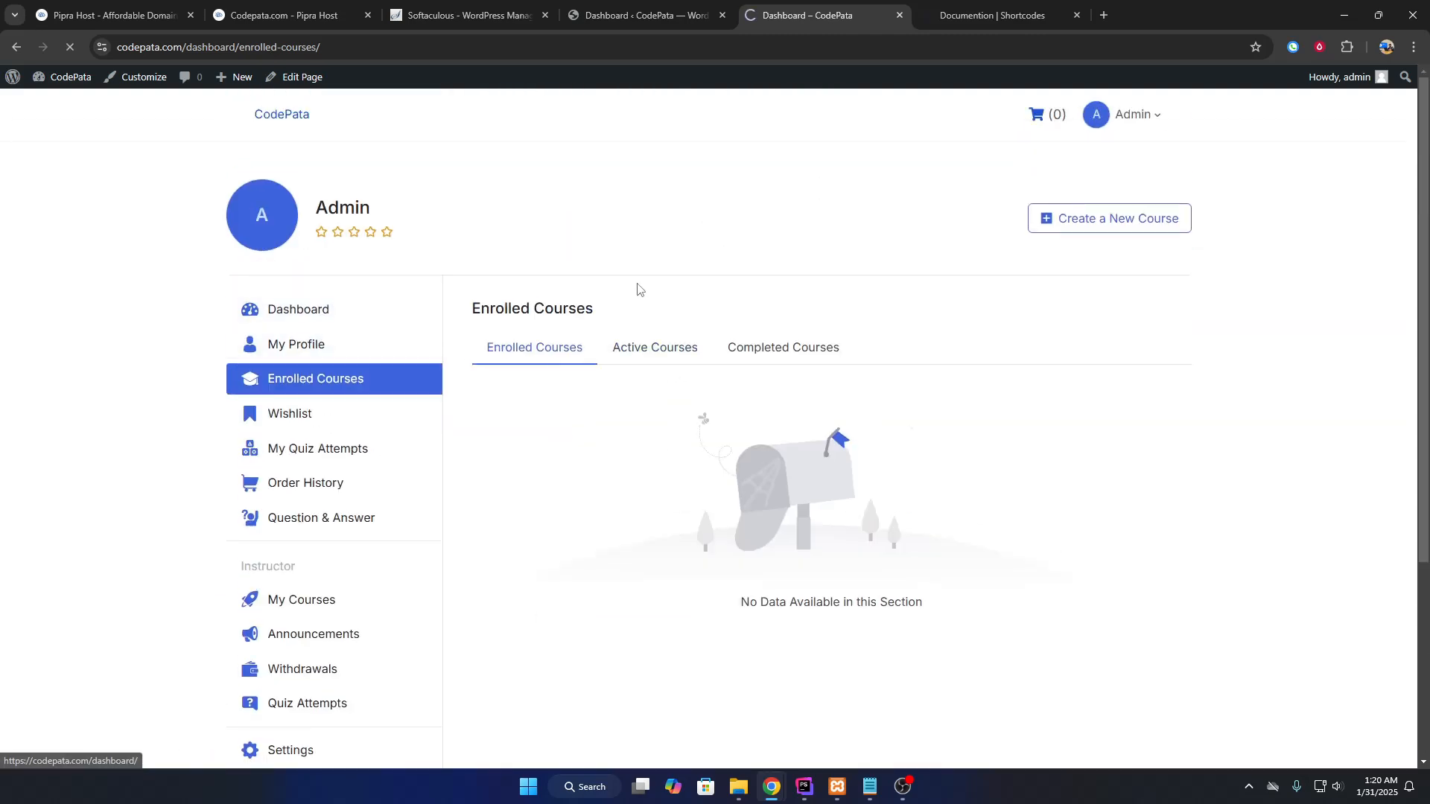
pyautogui.click(666, 15)
pyautogui.moveTo(67, 447)
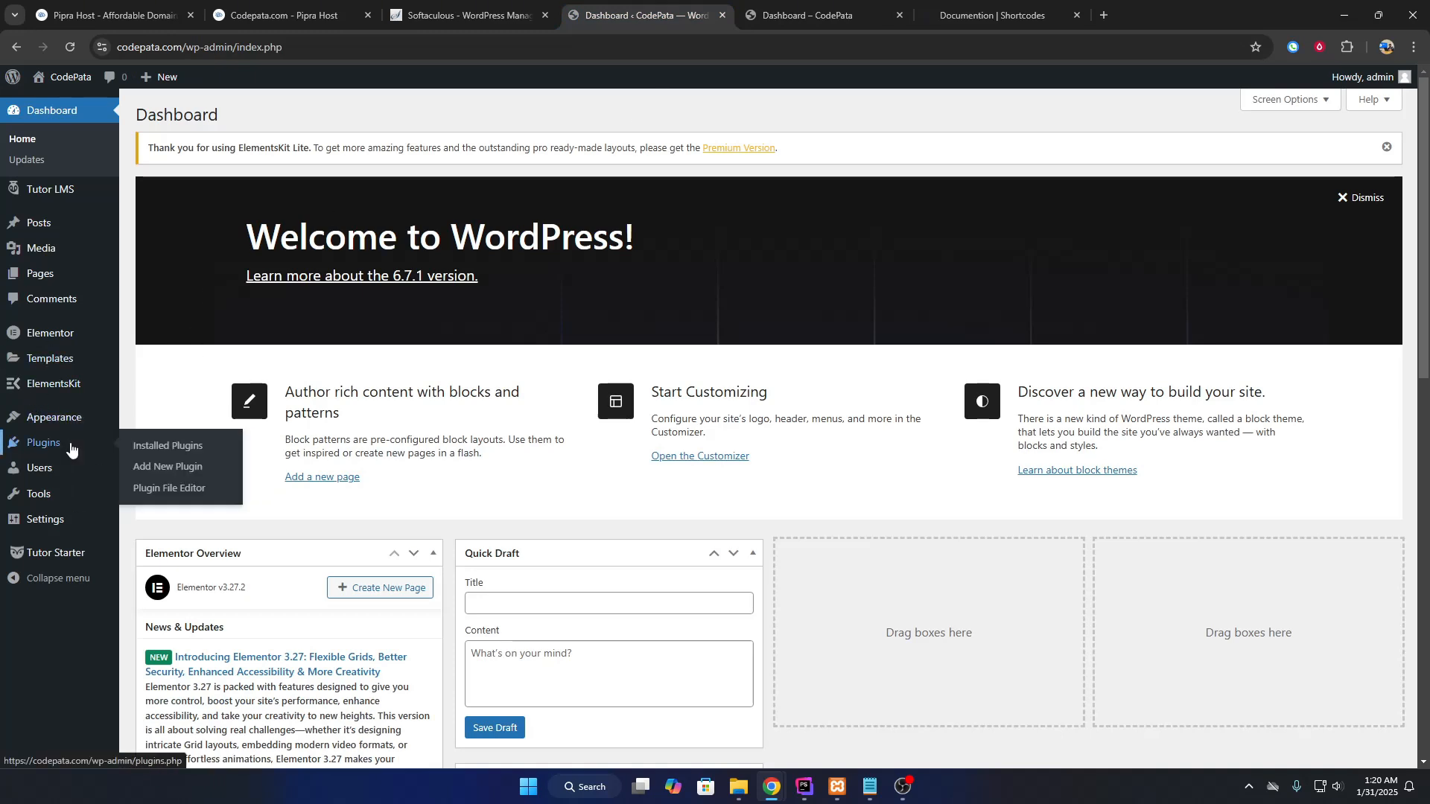
# Create a new page titled 'Login' and place the cursor in its empty body.
pyautogui.moveTo(57, 233)
pyautogui.moveTo(63, 275)
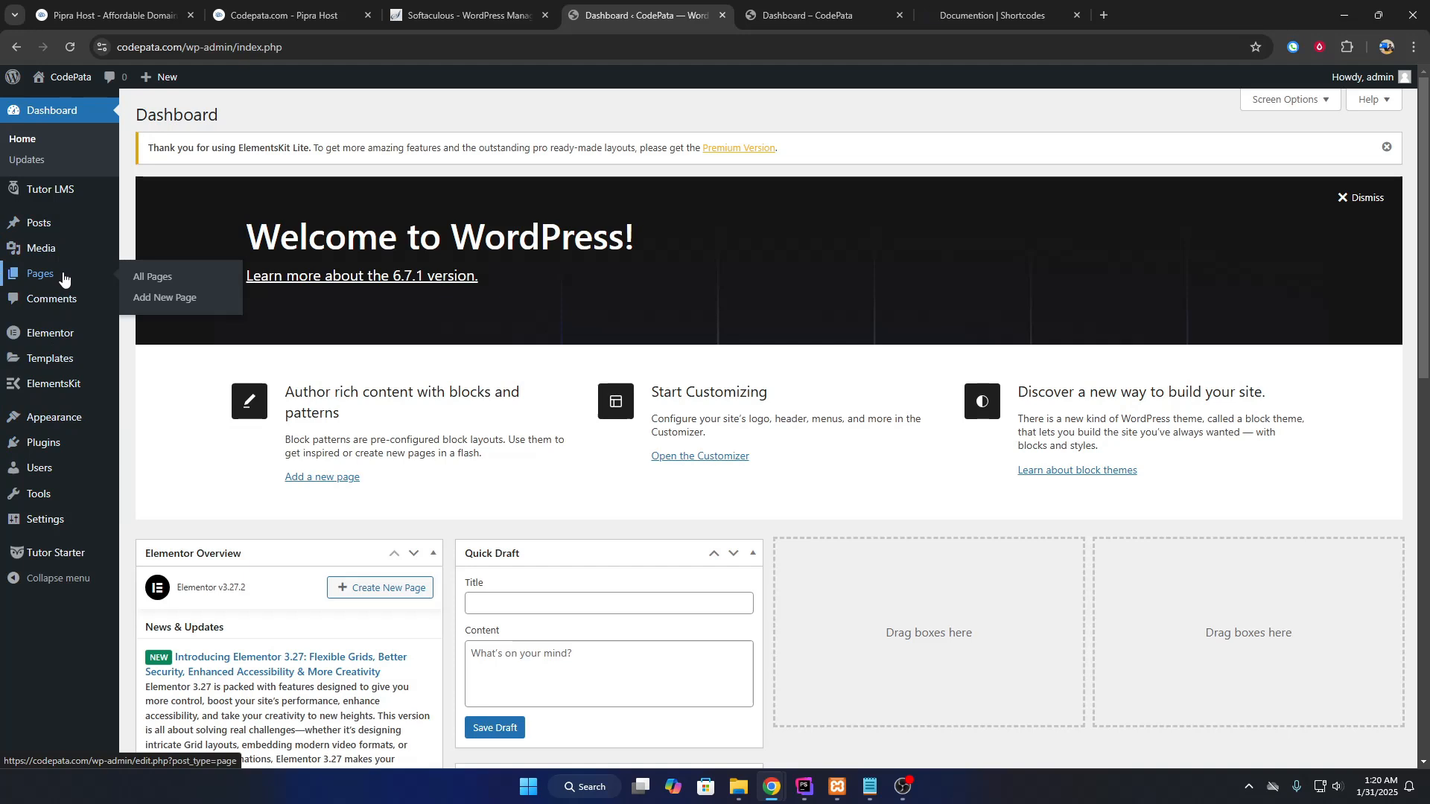
pyautogui.click(142, 299)
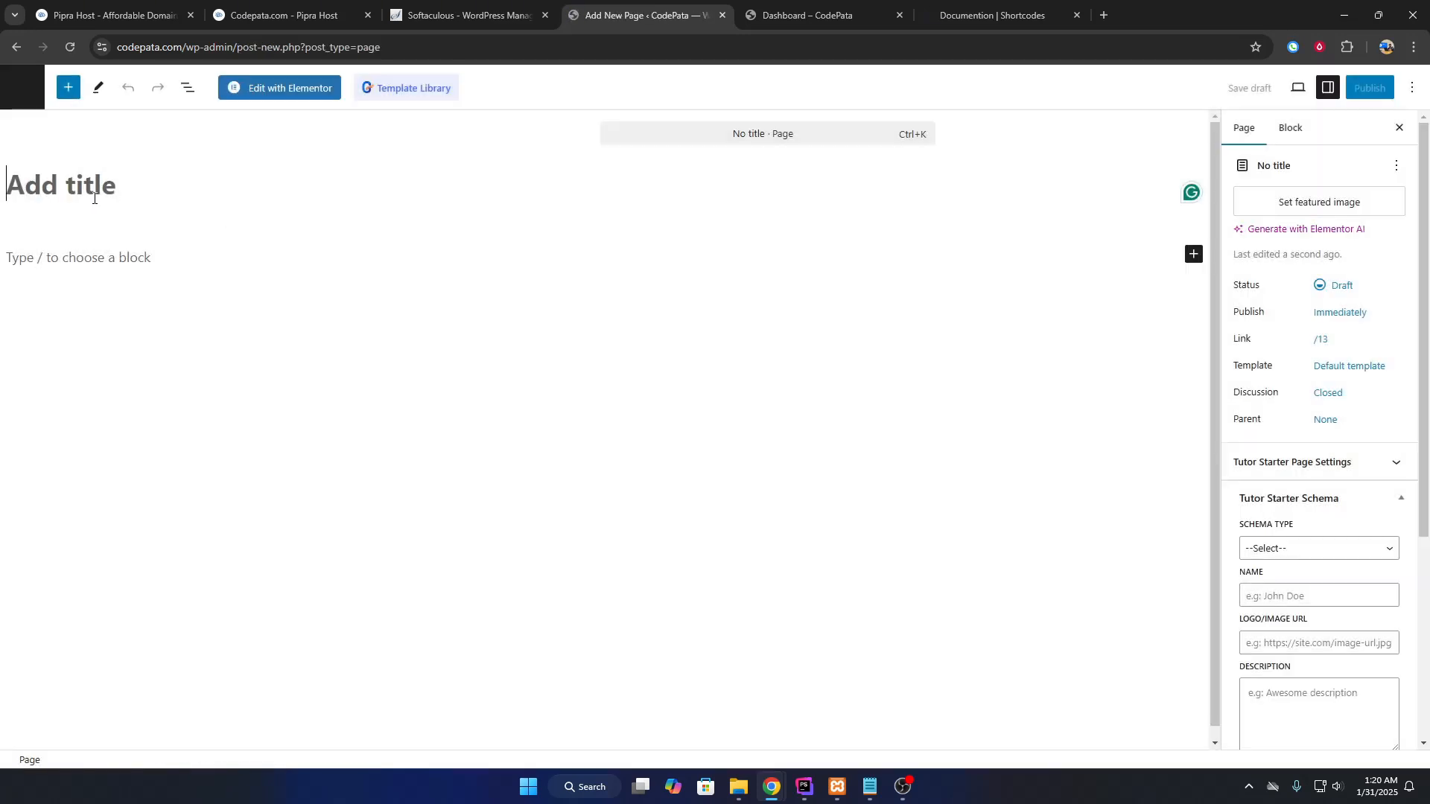
pyautogui.write('Login')
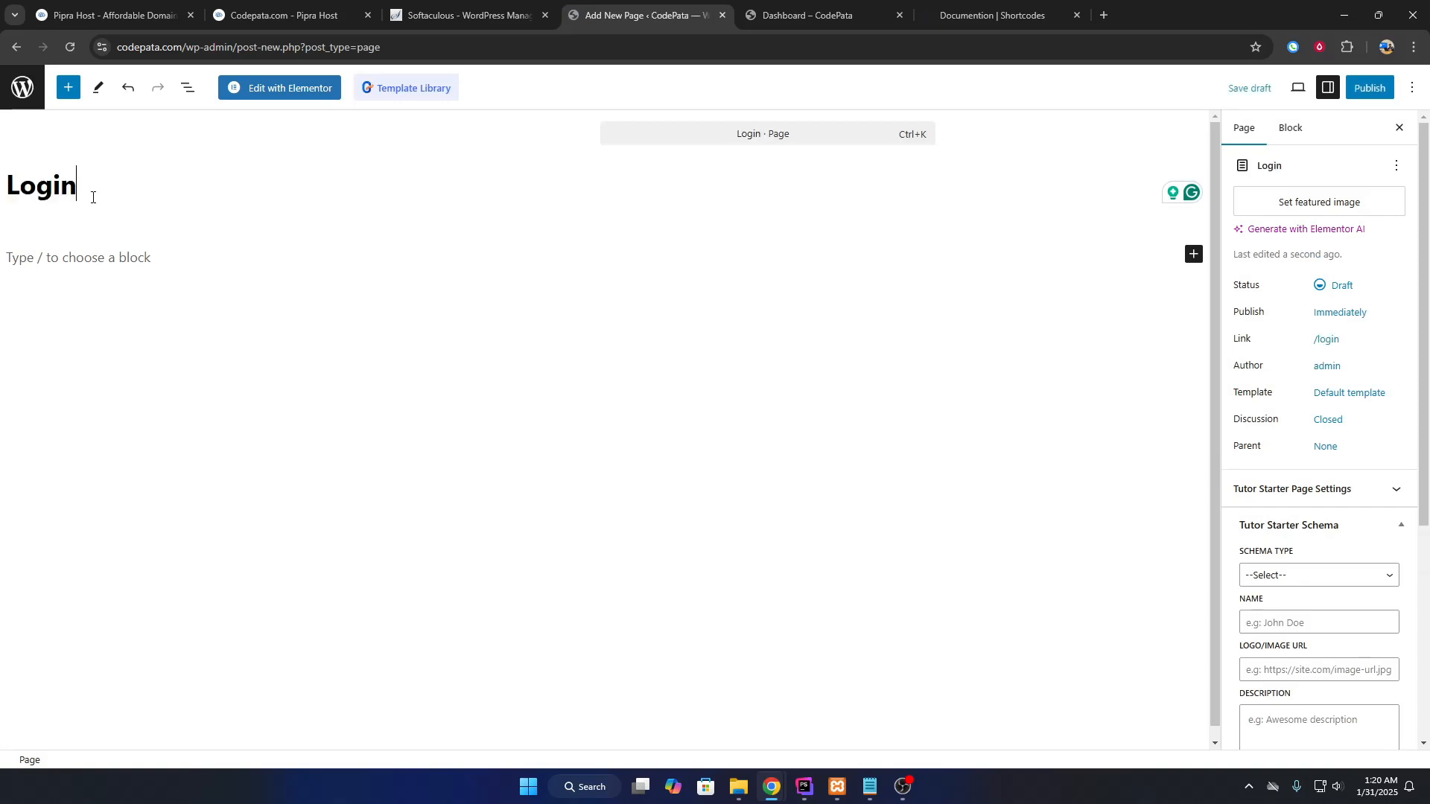
pyautogui.click(61, 256)
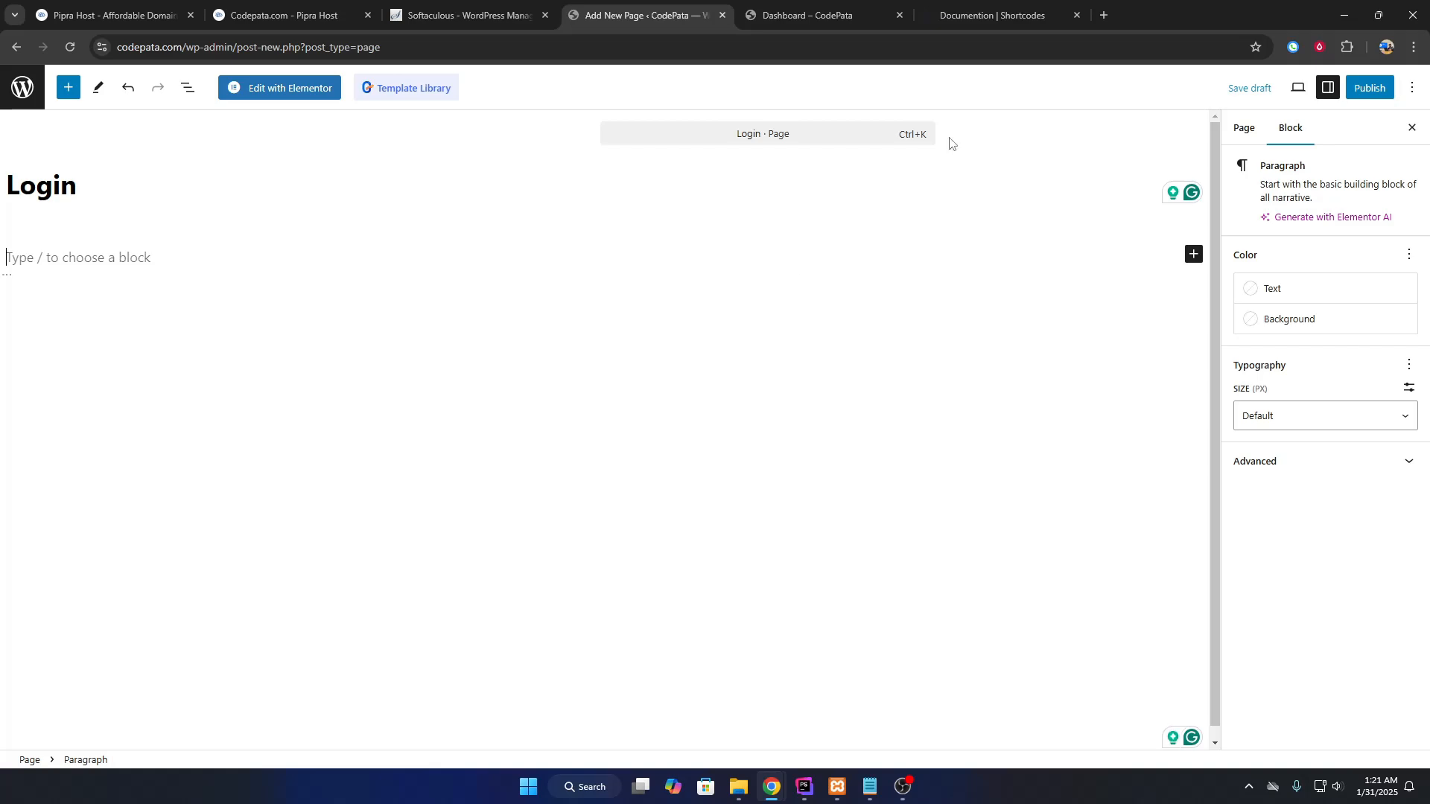
# Copy the [tutor_login] shortcode from the Login Page section of the Tutor LMS shortcode docs.
pyautogui.click(963, 6)
pyautogui.scroll(-20, 761, 435)
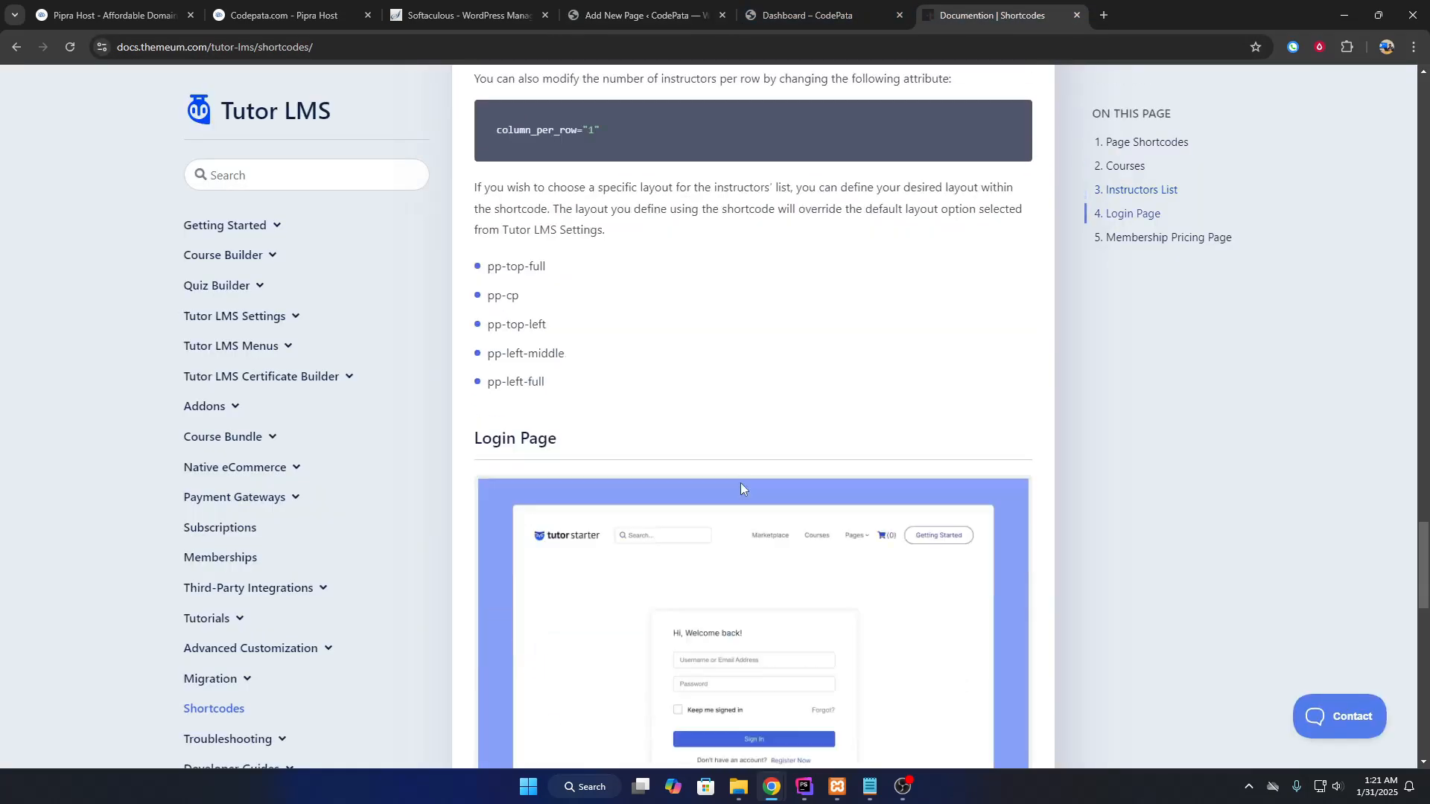
pyautogui.scroll(5, 687, 458)
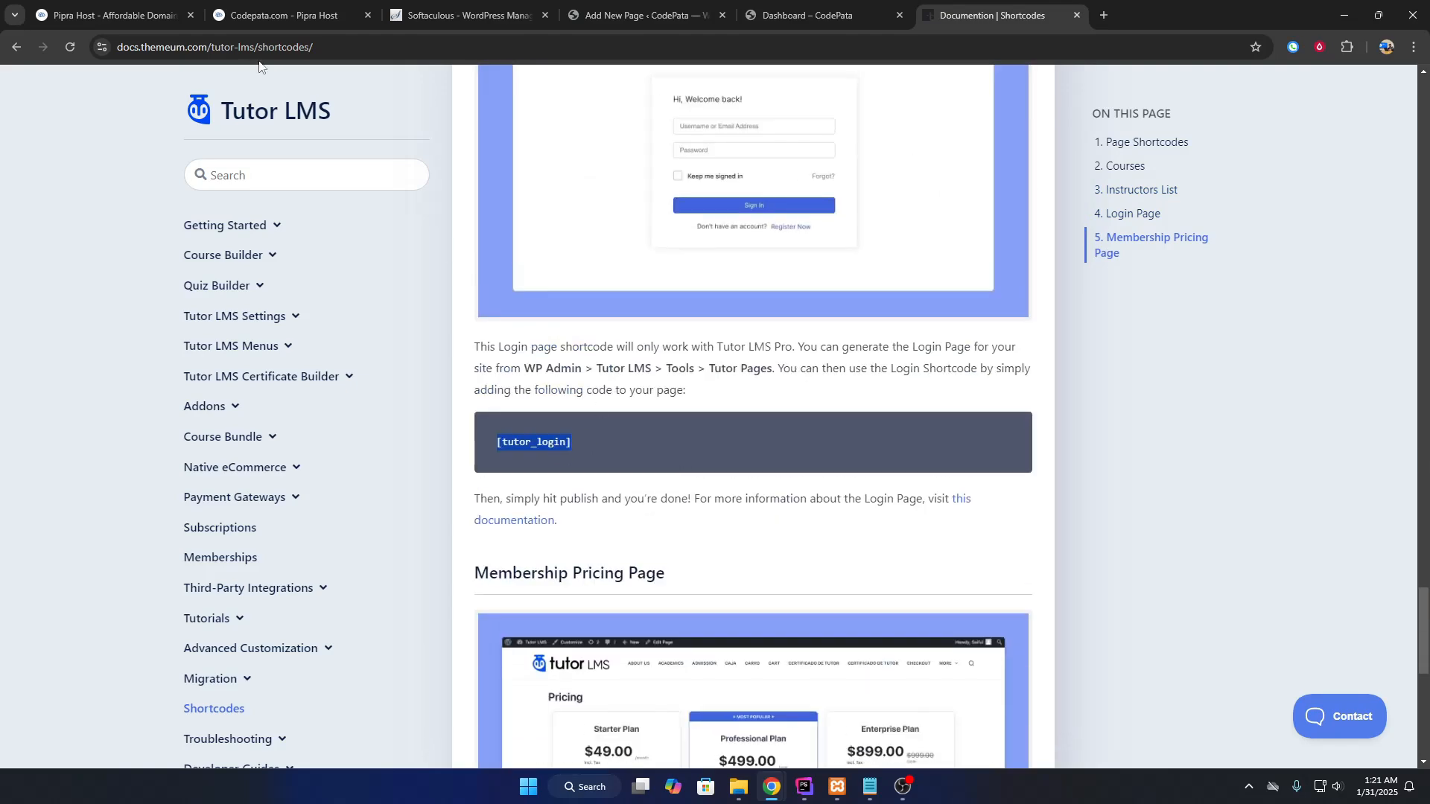
pyautogui.click(368, 49)
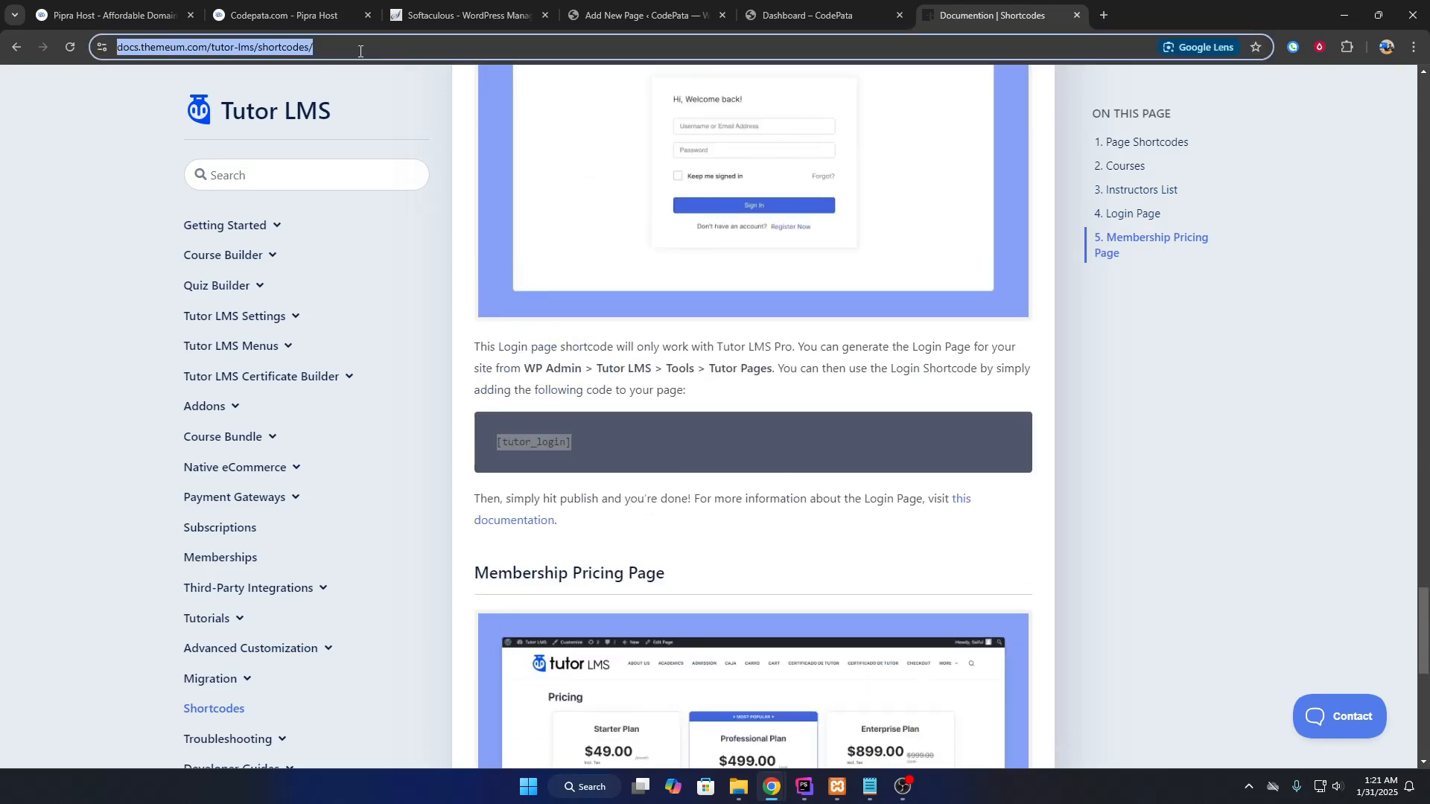
pyautogui.click(569, 441)
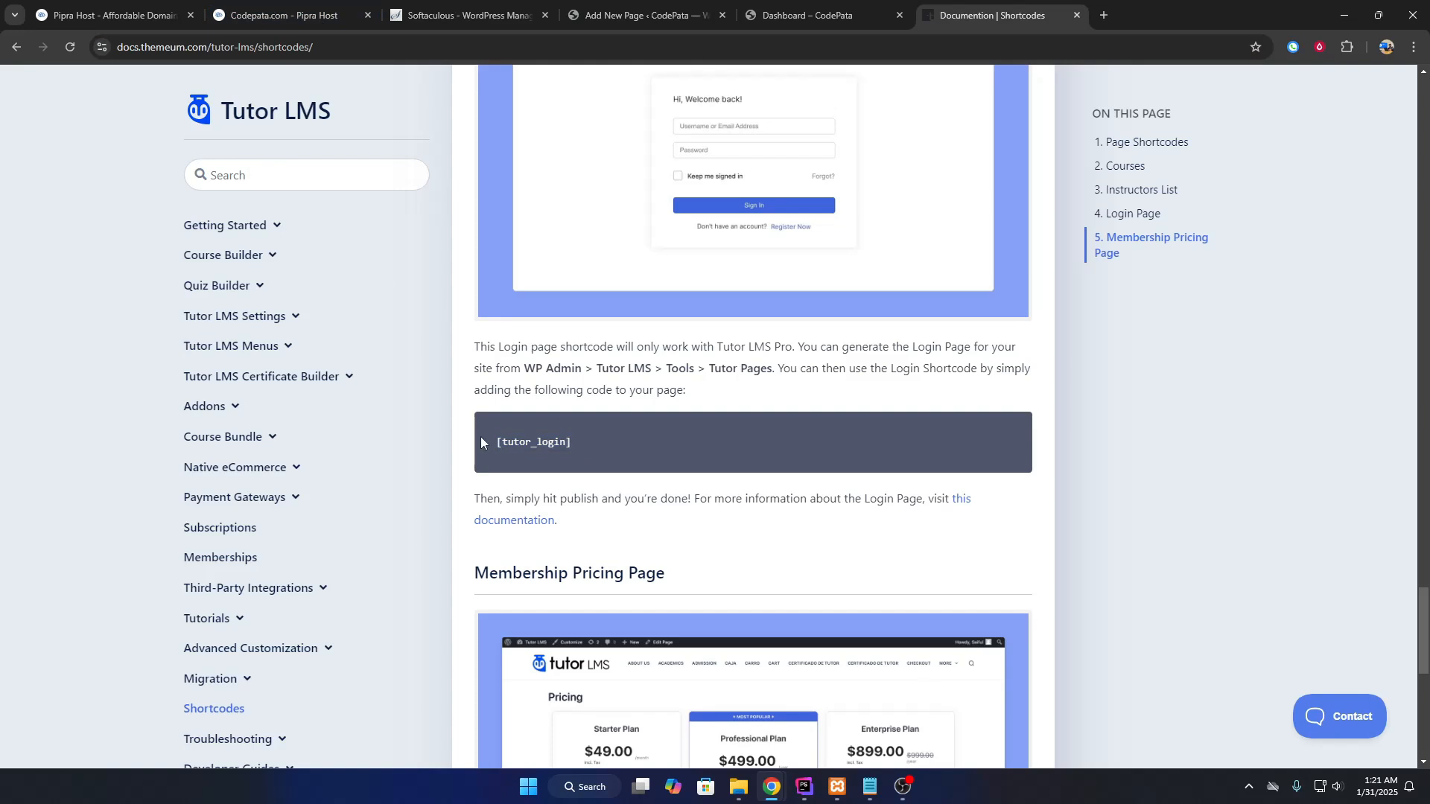
pyautogui.moveTo(493, 444); pyautogui.dragTo(582, 447)
pyautogui.rightClick(558, 442)
pyautogui.click(597, 463)
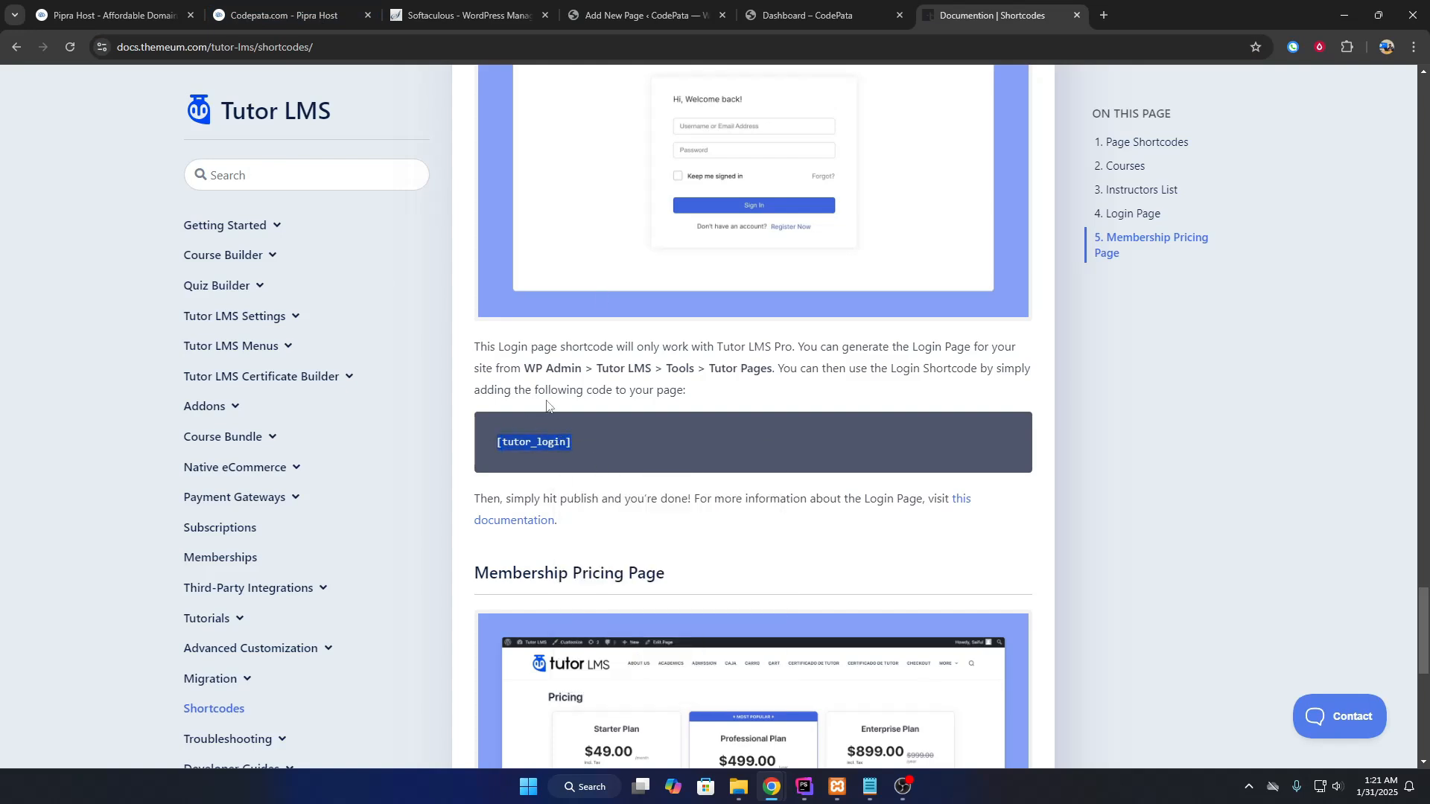
pyautogui.click(640, 15)
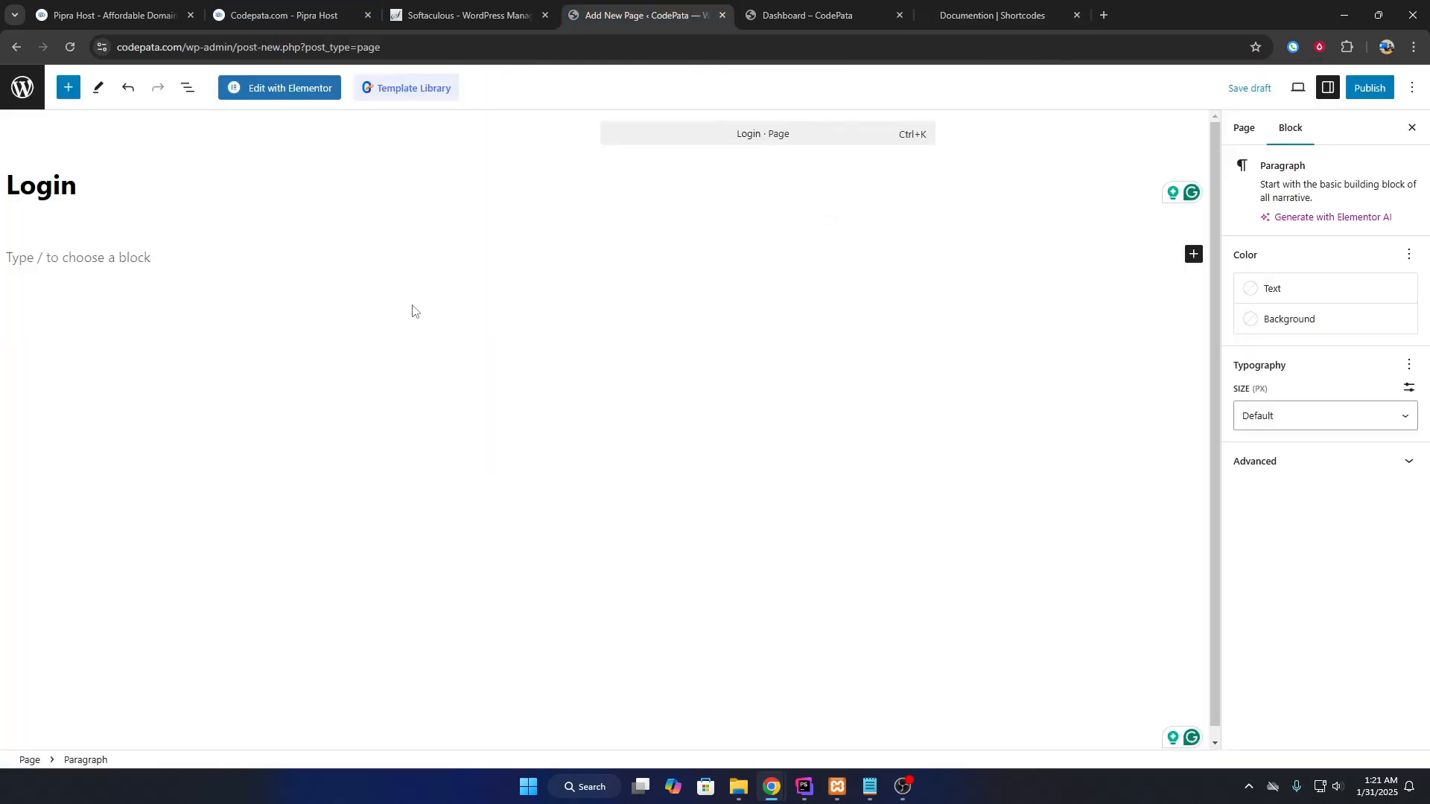
# Add a Shortcode block containing [tutor_login] to the Login page body.
pyautogui.click(99, 199)
pyautogui.click(99, 256)
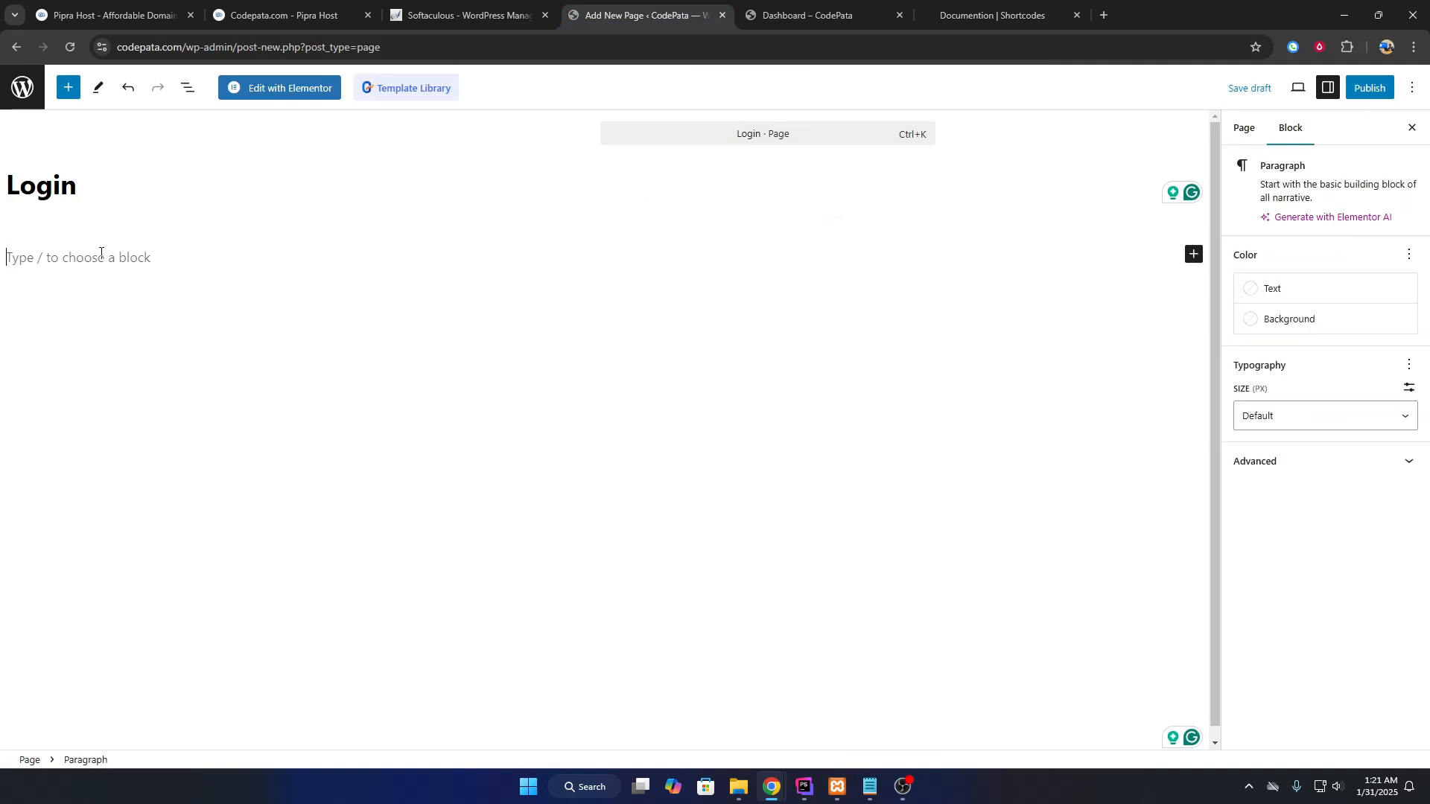
pyautogui.click(1245, 128)
pyautogui.click(1193, 254)
pyautogui.write('sho')
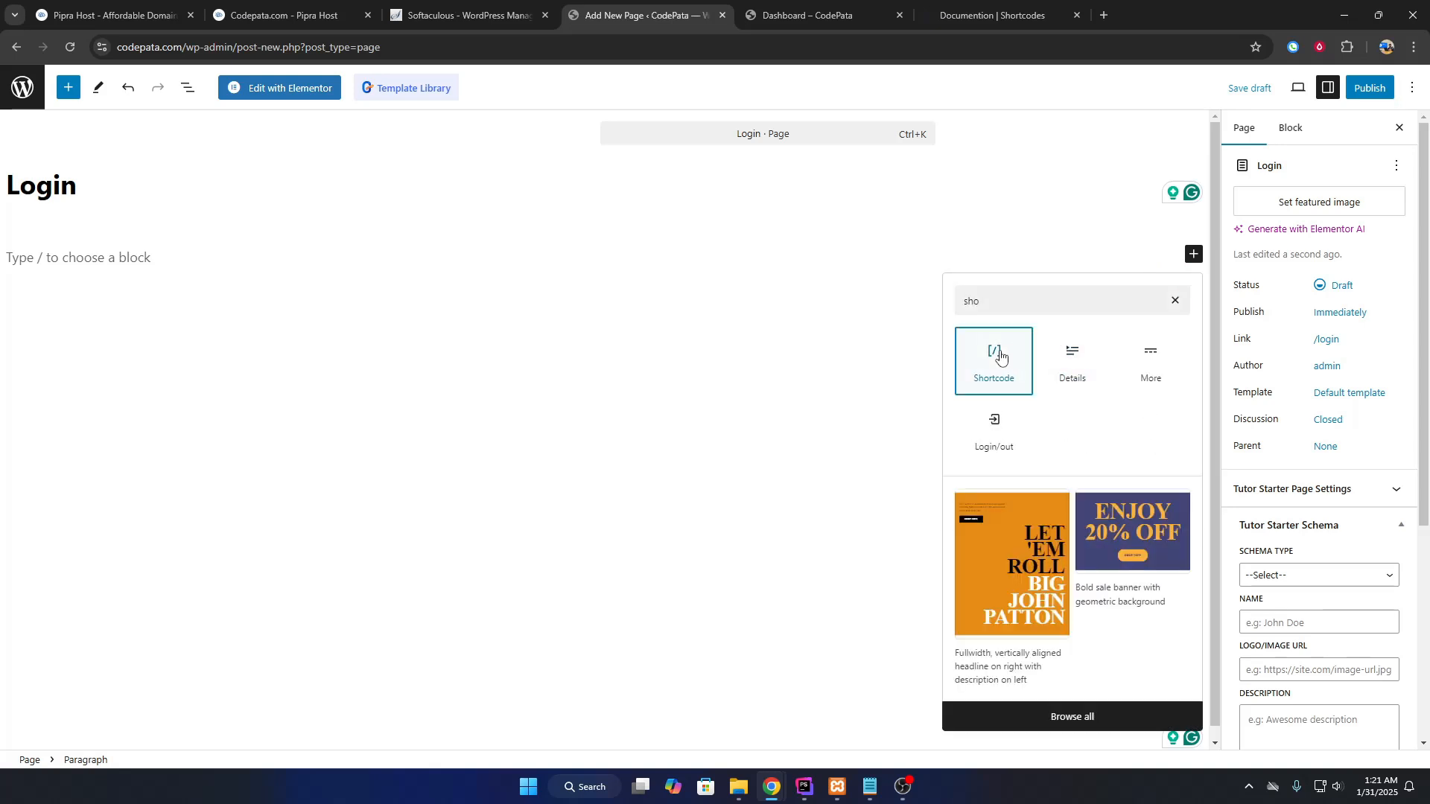
pyautogui.click(1000, 357)
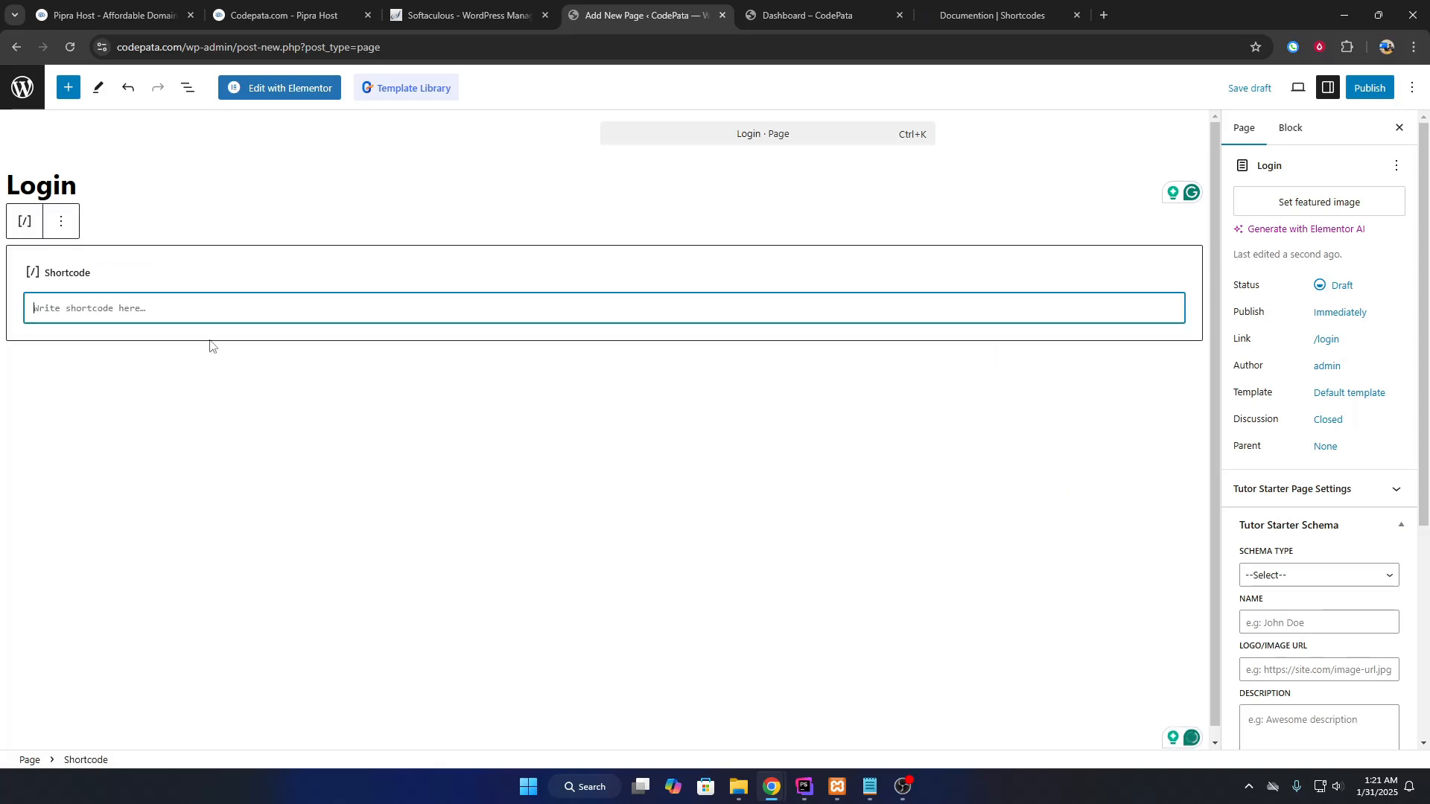
pyautogui.hotkey('ctrl', 'v')
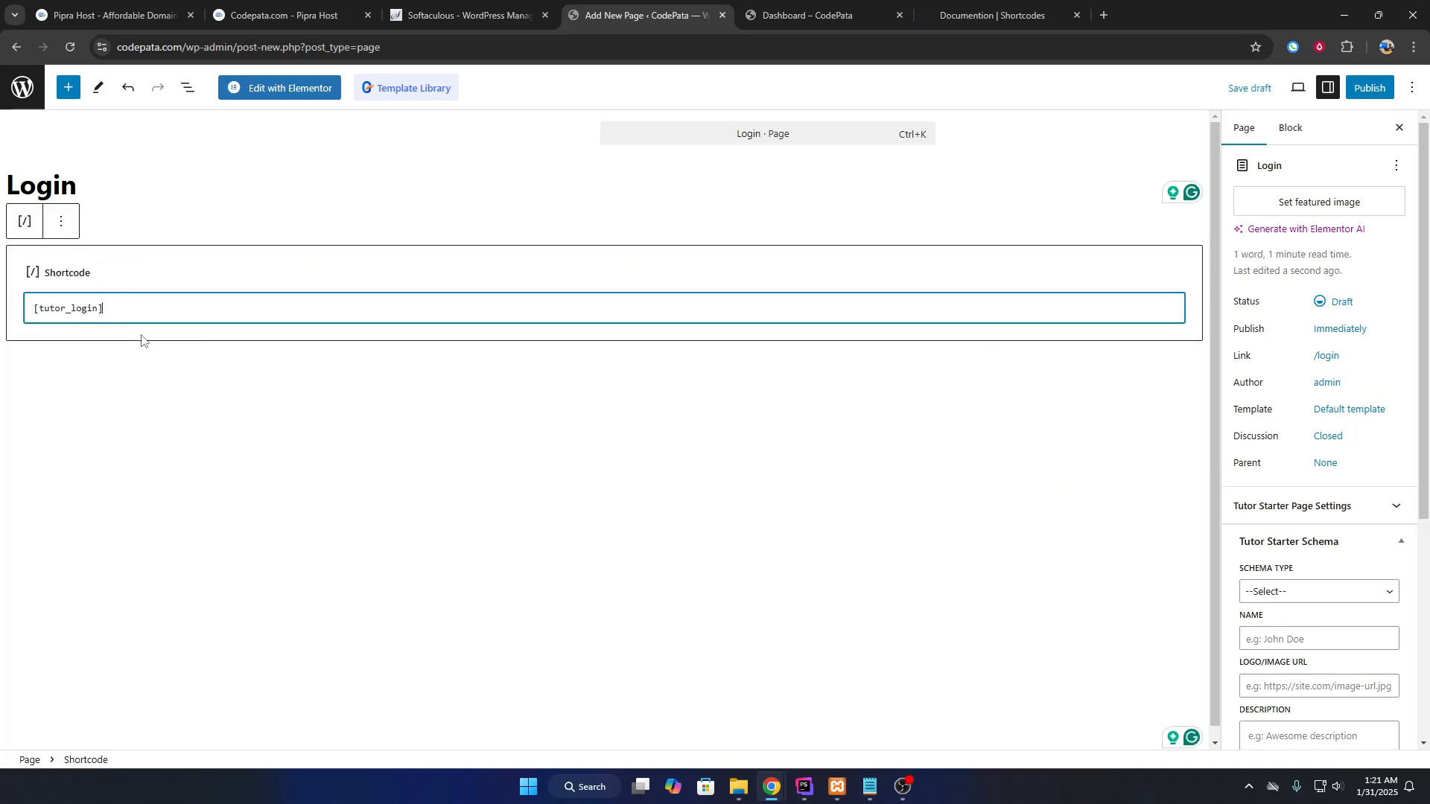
# Publish the Login page and view the live /login page in a new tab.
pyautogui.click(1369, 88)
pyautogui.click(1372, 87)
pyautogui.rightClick(1287, 254)
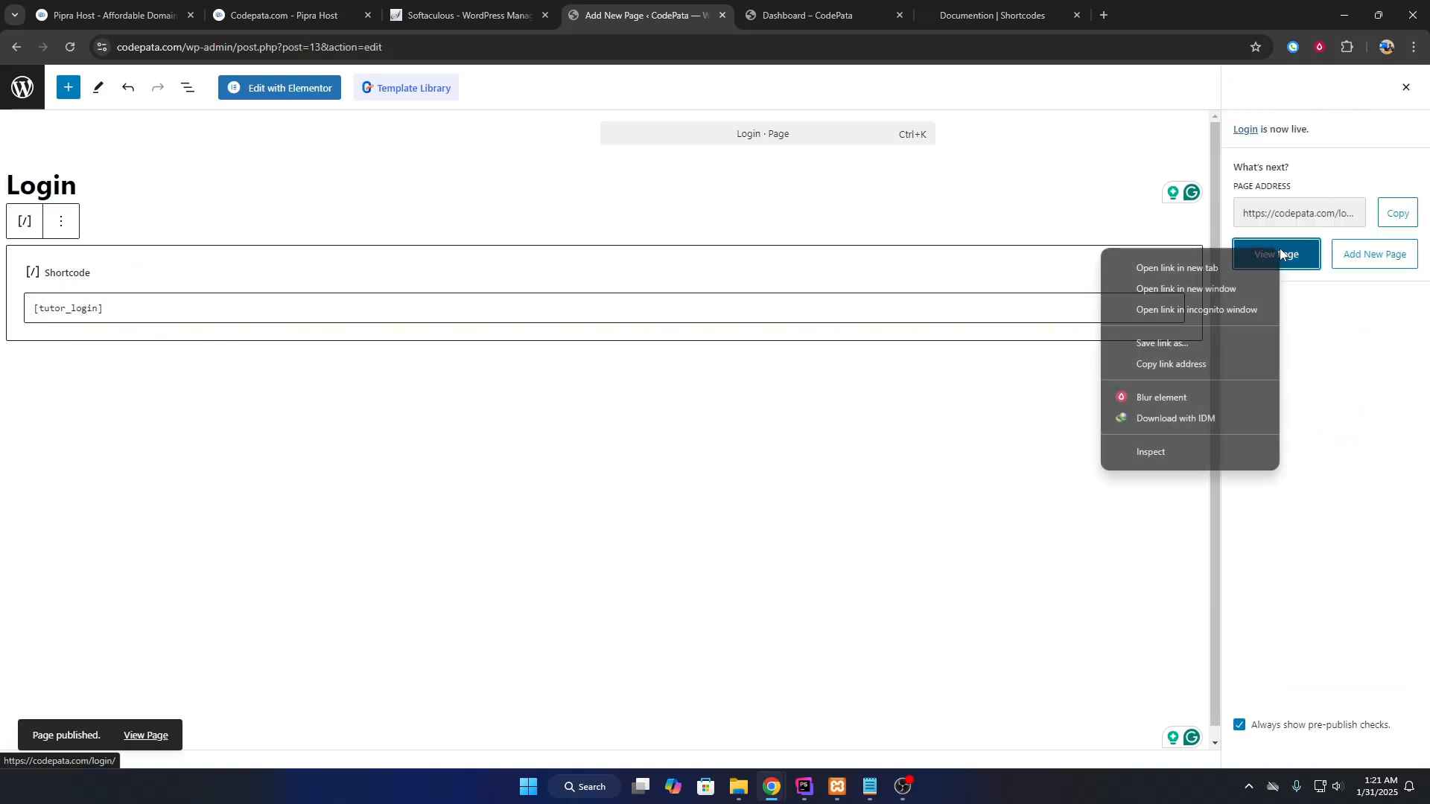
pyautogui.click(1162, 262)
pyautogui.click(1000, 7)
pyautogui.moveTo(1000, 8); pyautogui.dragTo(829, 25)
pyautogui.moveTo(415, 367); pyautogui.dragTo(261, 363)
pyautogui.click(664, 7)
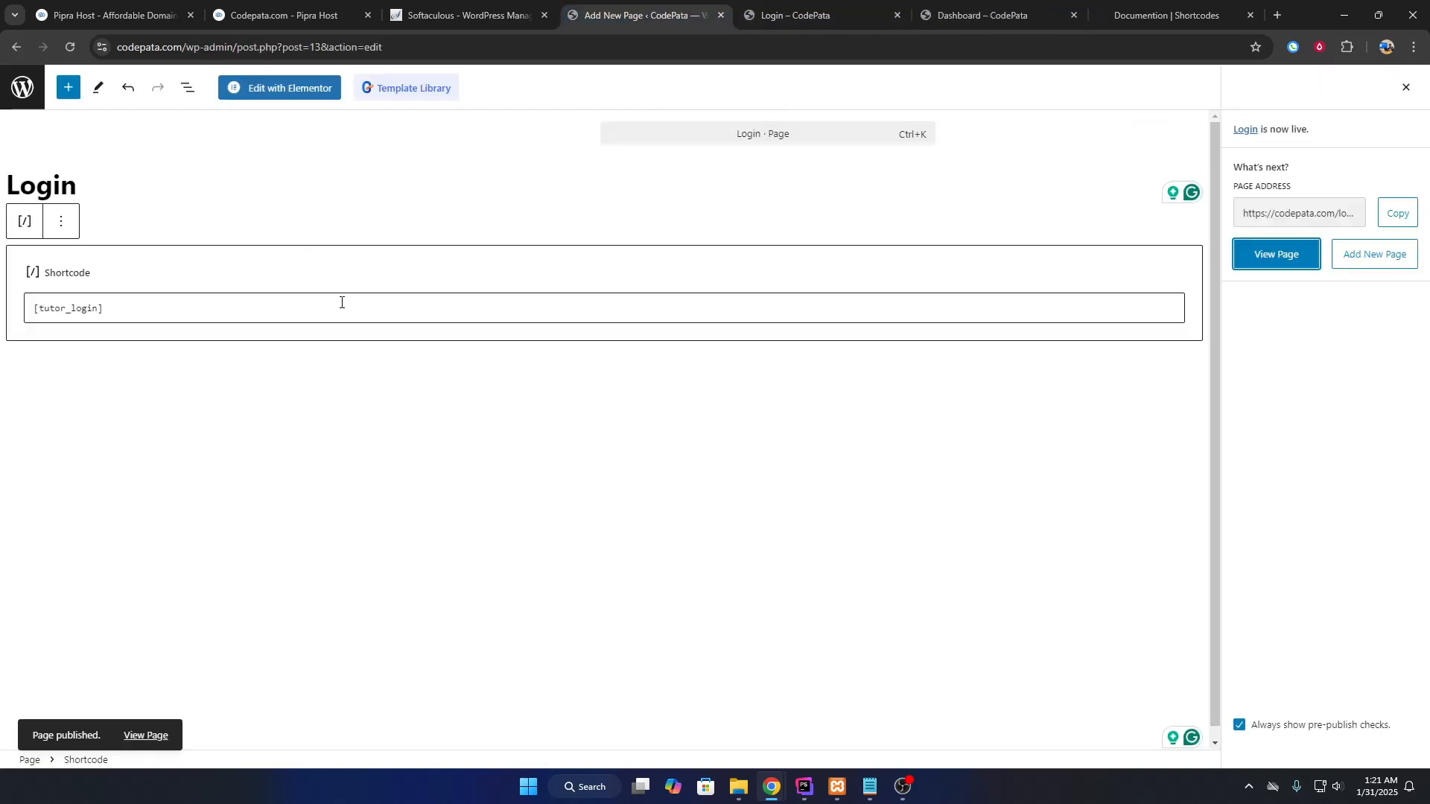
# Review the Tutor Pages table in Tutor LMS Tools and bring up options for the Dashboard page link.
pyautogui.click(31, 270)
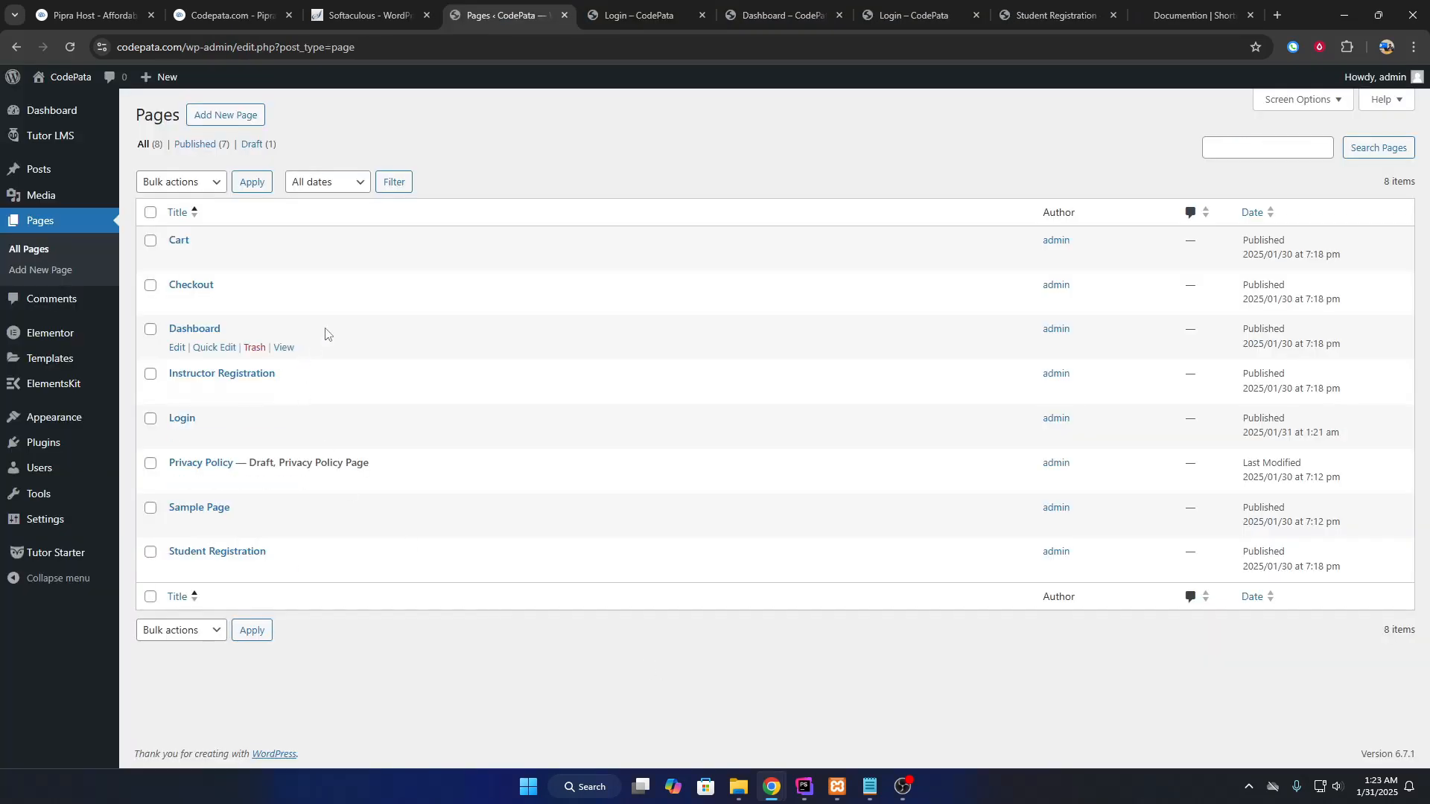
pyautogui.moveTo(82, 137)
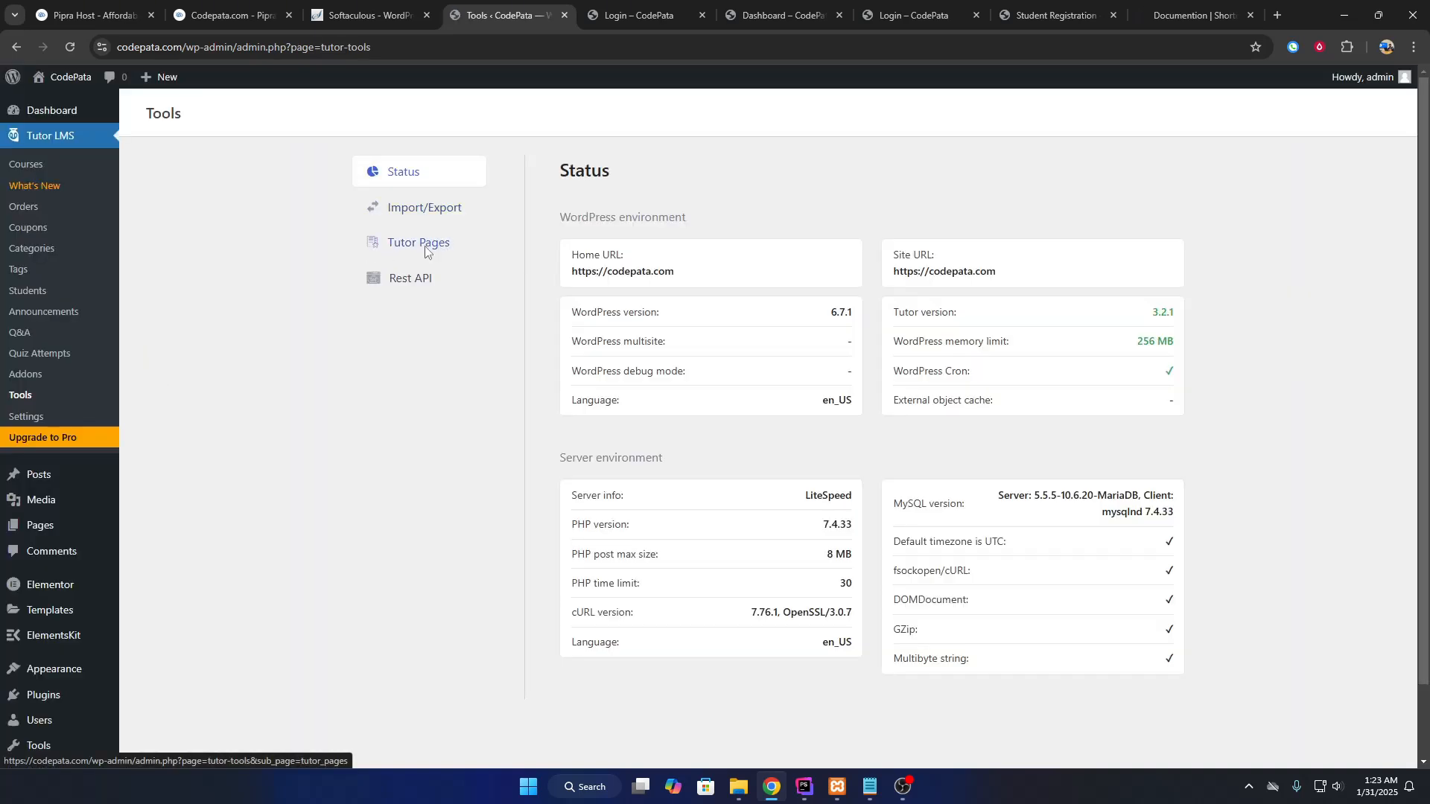
pyautogui.click(425, 251)
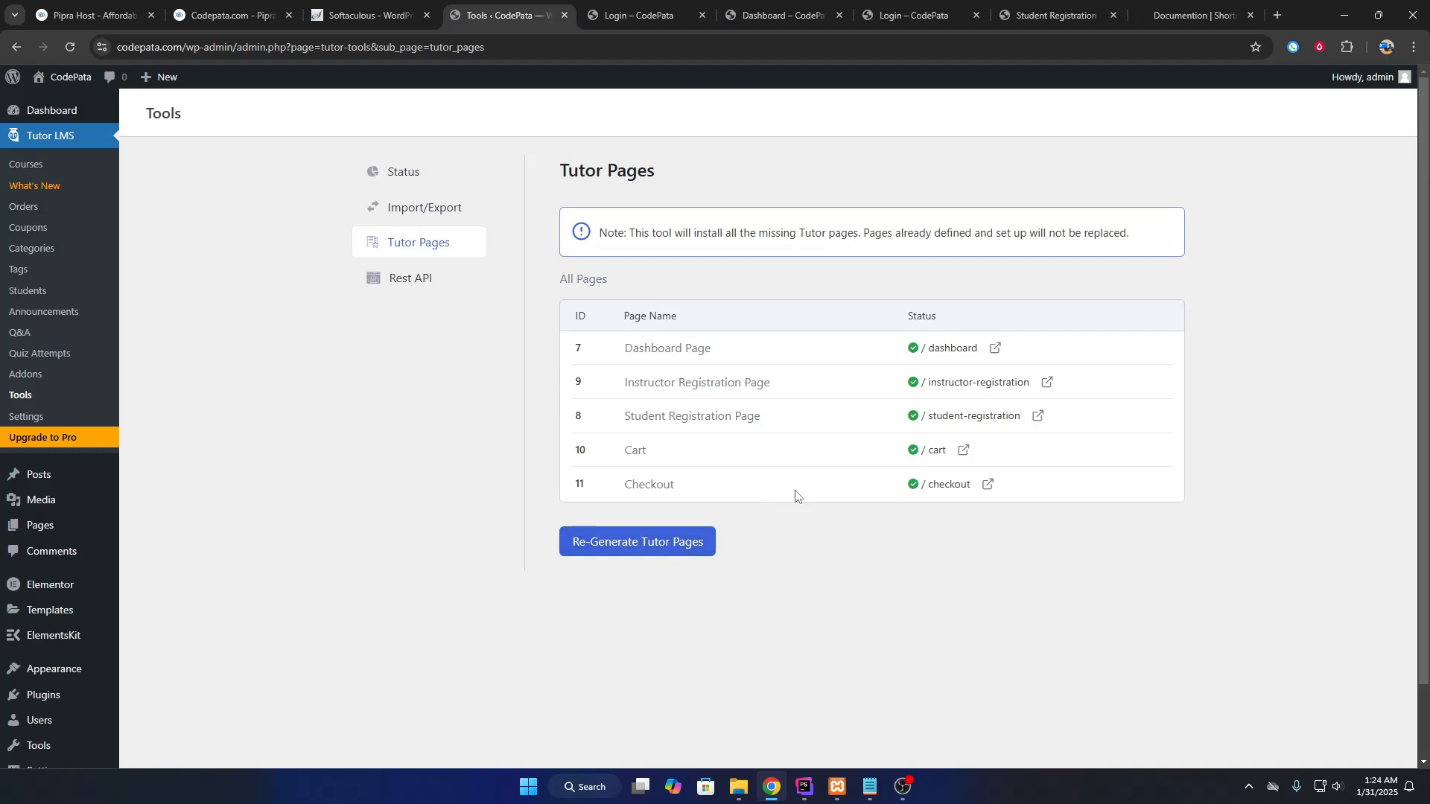
pyautogui.rightClick(994, 354)
pyautogui.click(1017, 415)
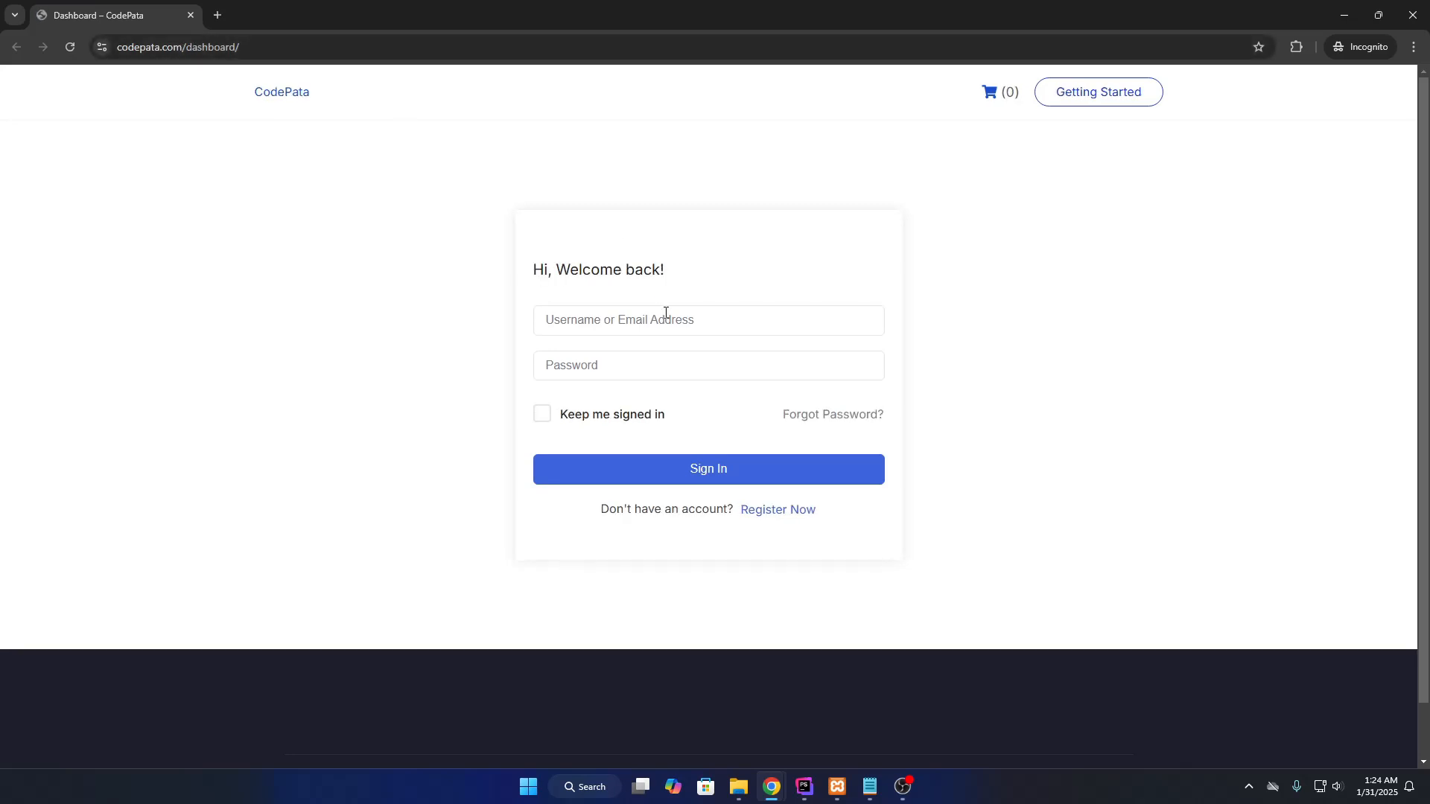
pyautogui.click(621, 319)
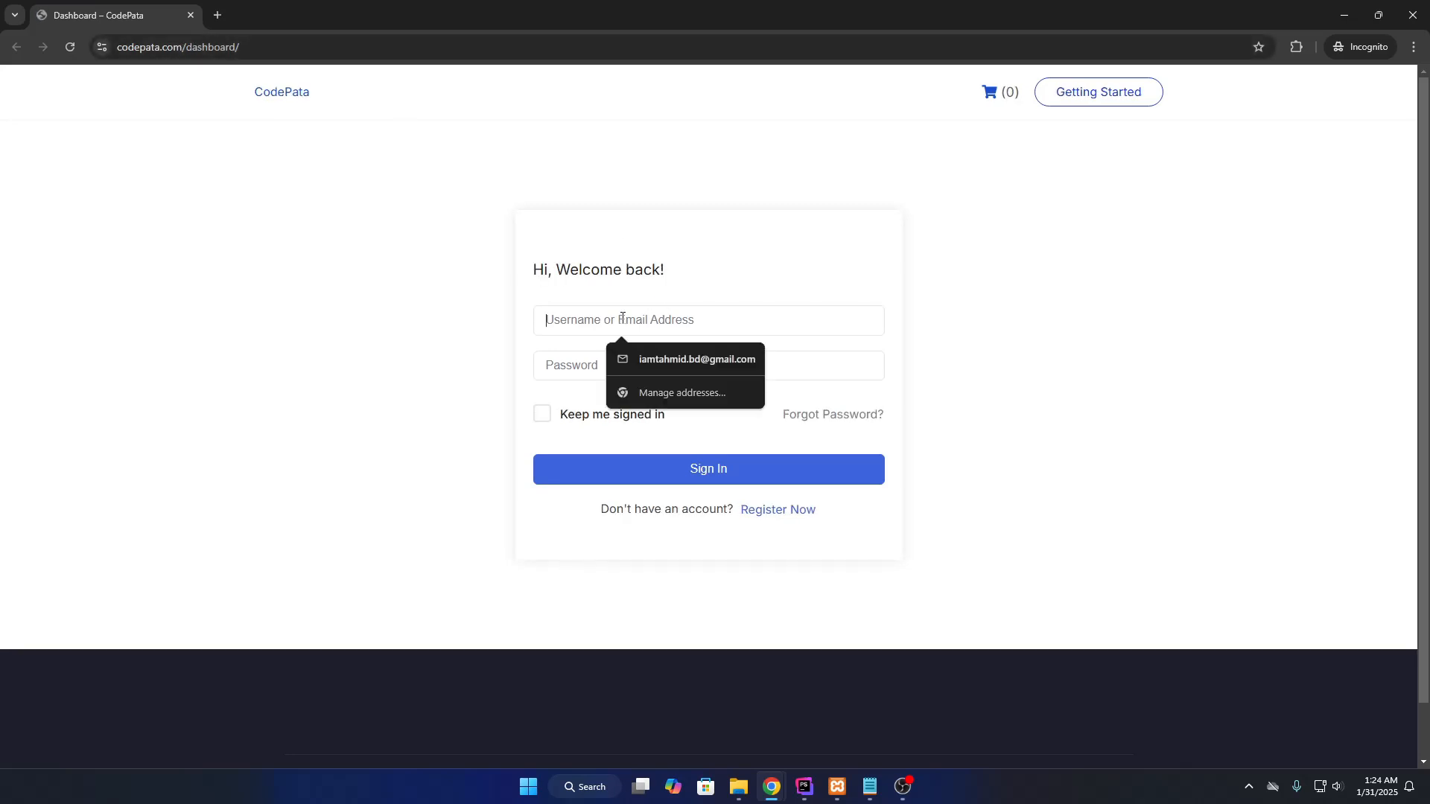
pyautogui.moveTo(524, 270); pyautogui.dragTo(683, 370)
pyautogui.click(777, 509)
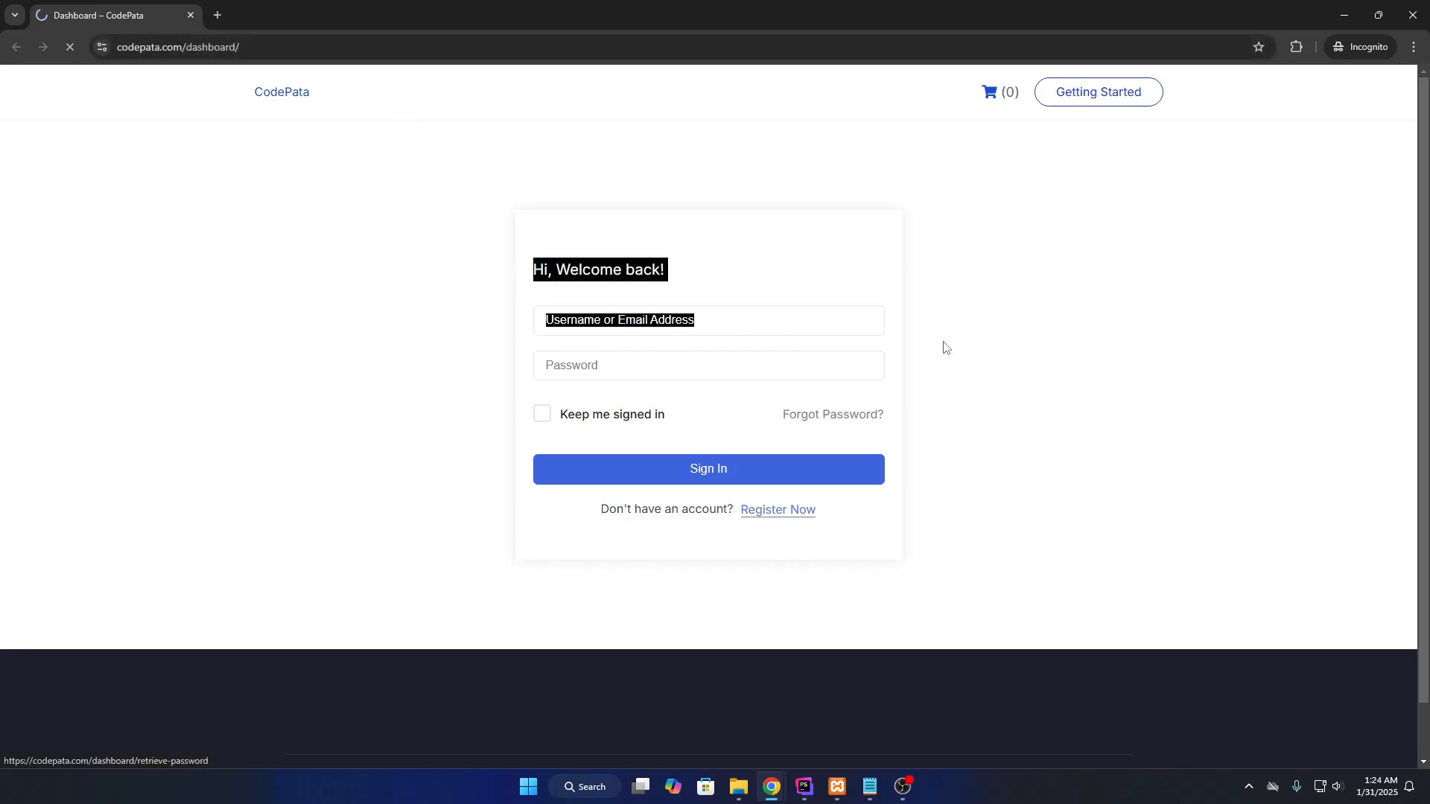
pyautogui.scroll(-5, 940, 343)
pyautogui.click(15, 47)
pyautogui.click(854, 413)
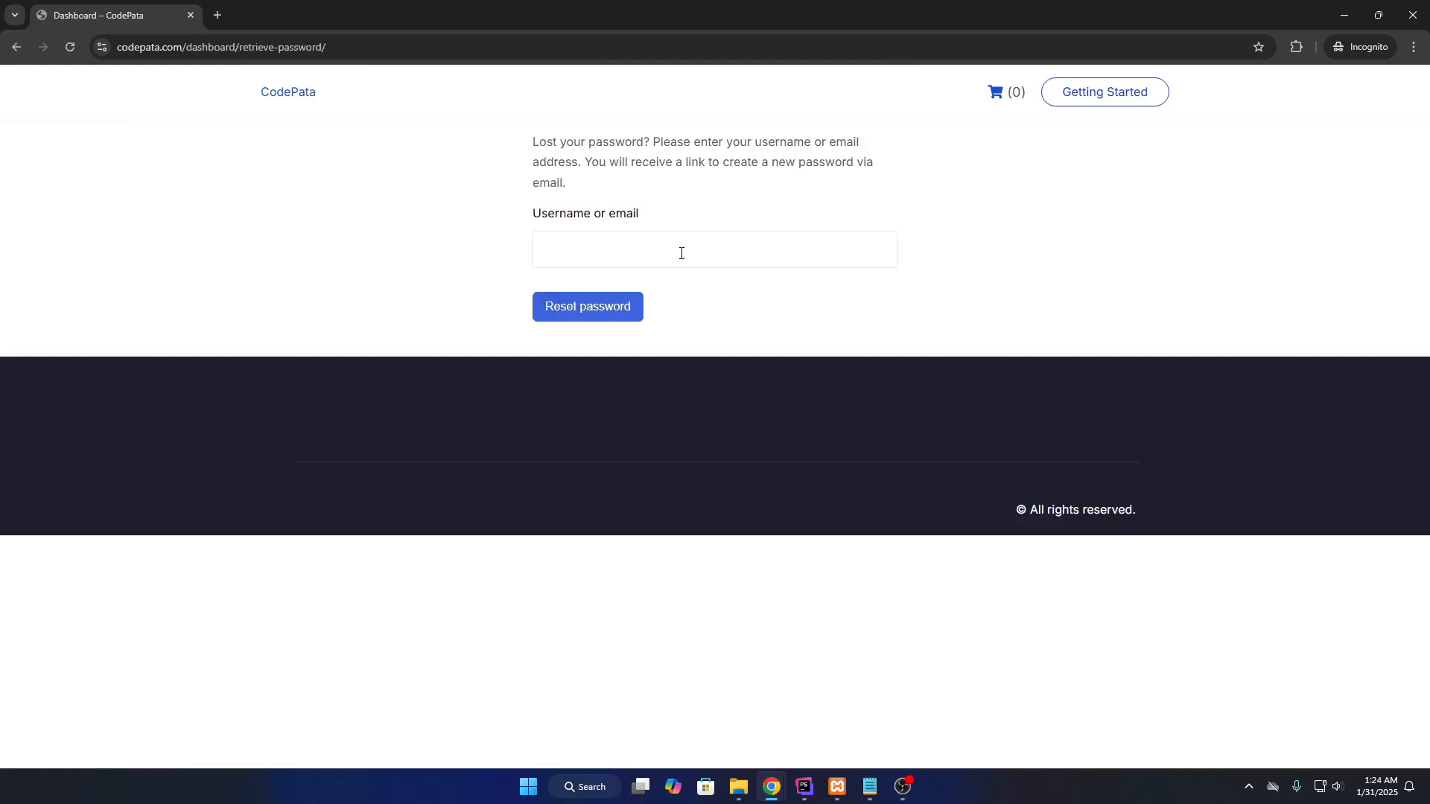
pyautogui.click(1412, 15)
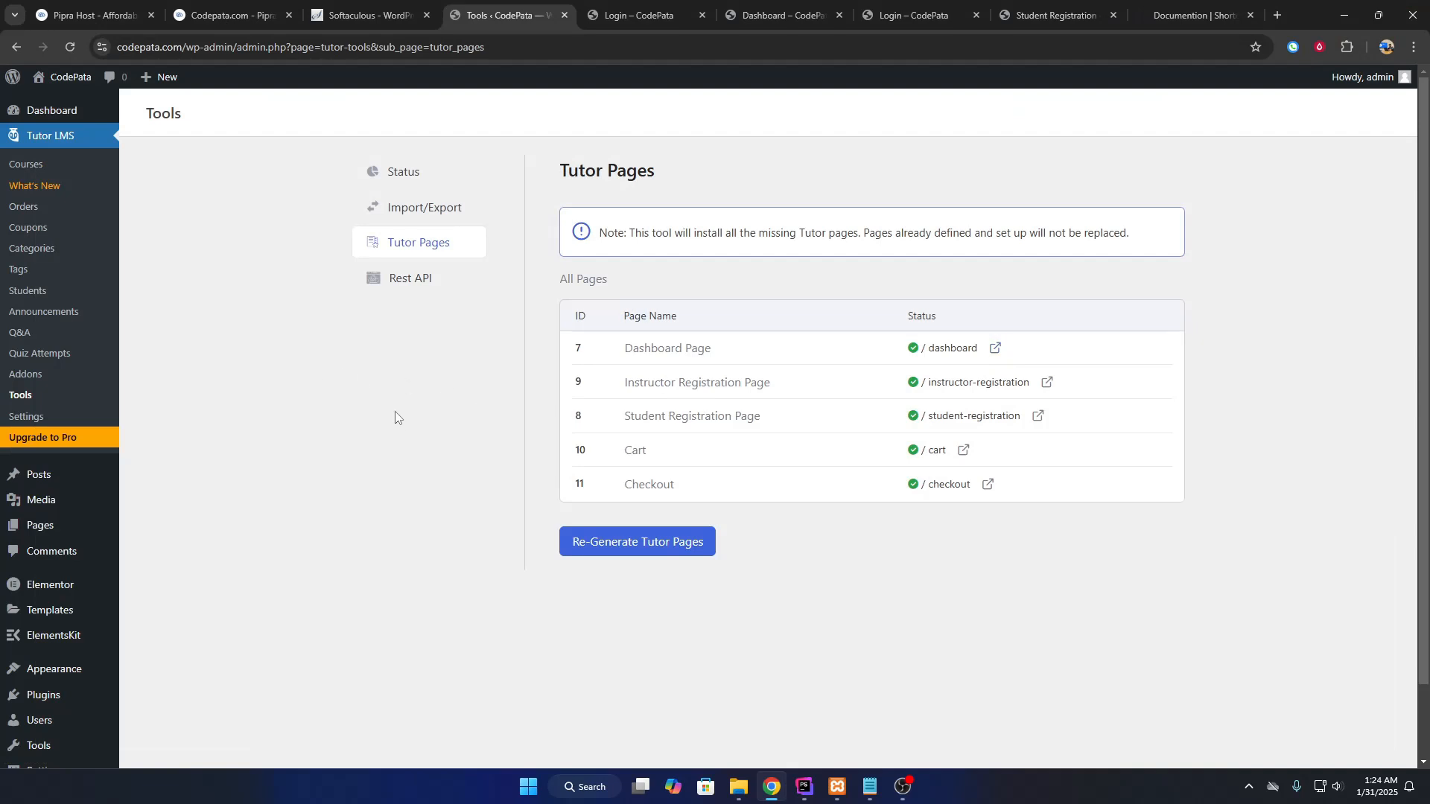
pyautogui.click(668, 6)
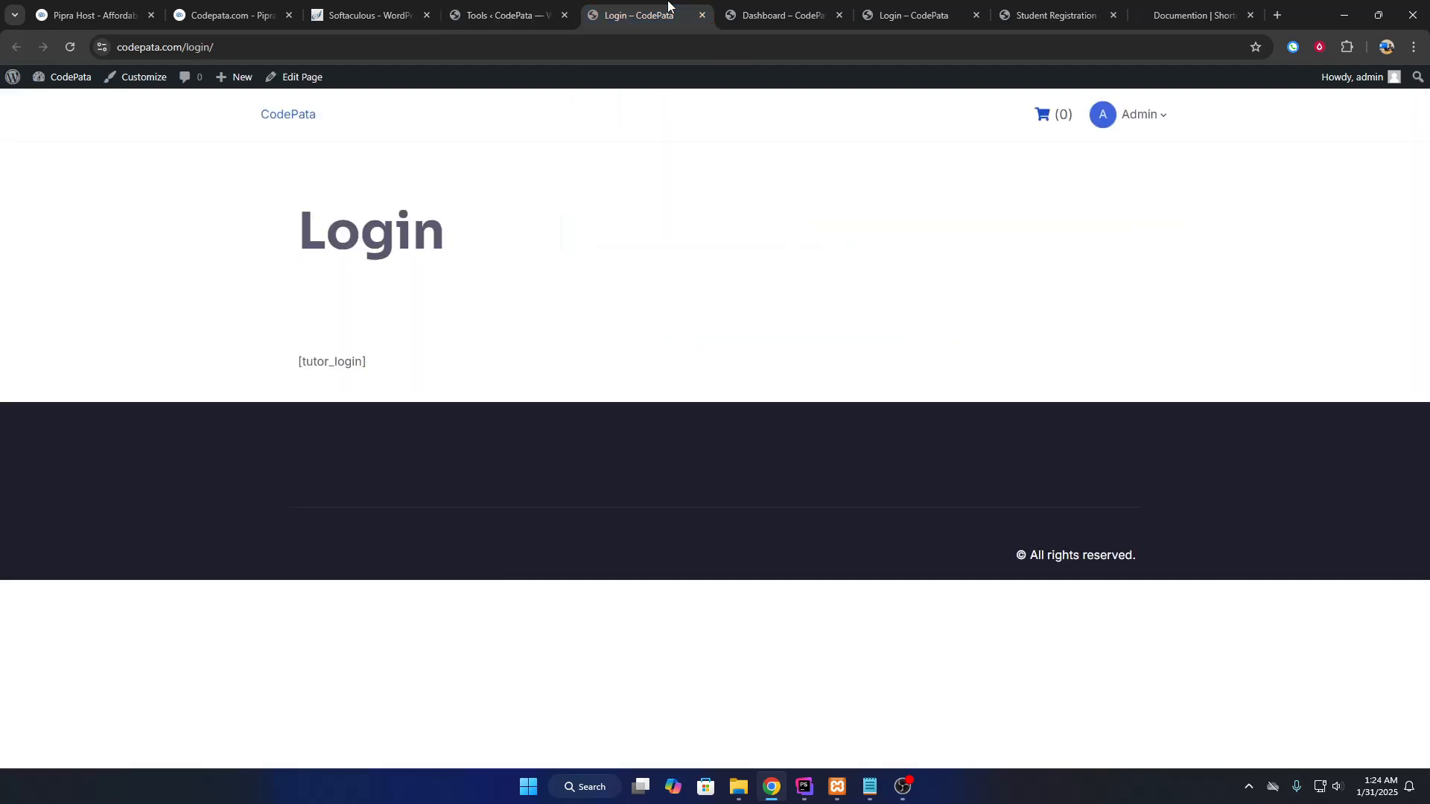
pyautogui.click(309, 116)
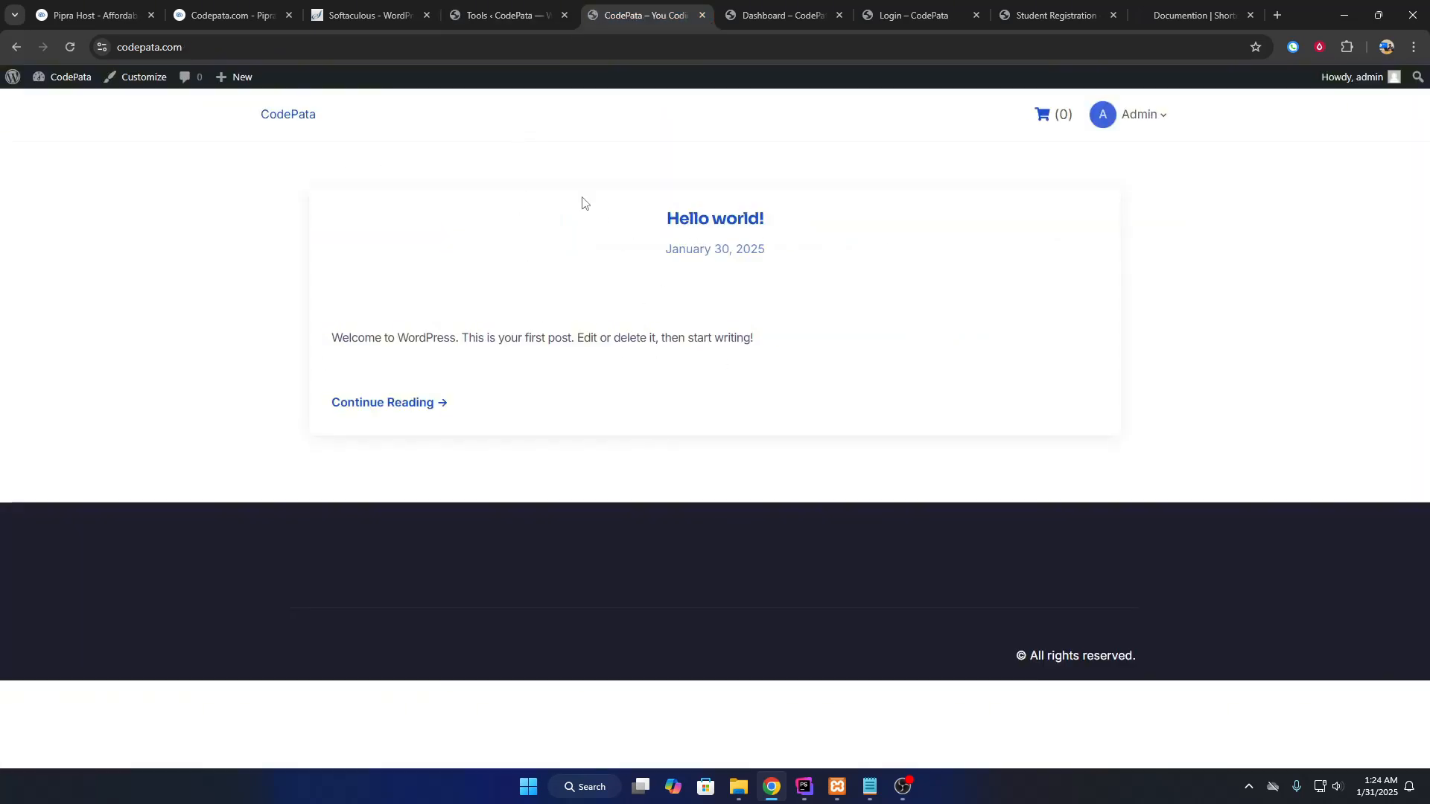
pyautogui.click(523, 6)
pyautogui.moveTo(74, 526)
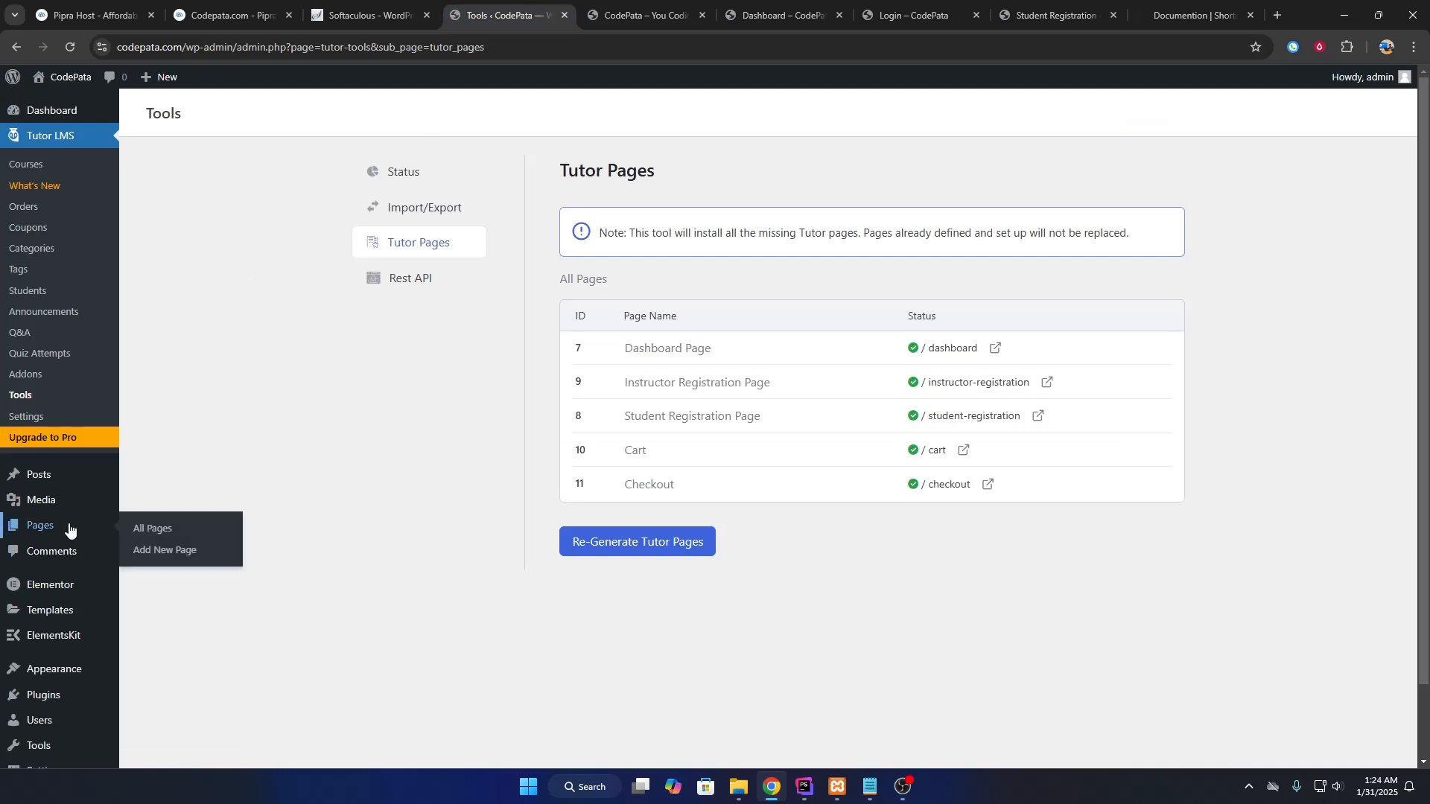
# Publish a new page titled 'Home', open it in Elementor, and open the dashboard in a new tab.
pyautogui.click(192, 531)
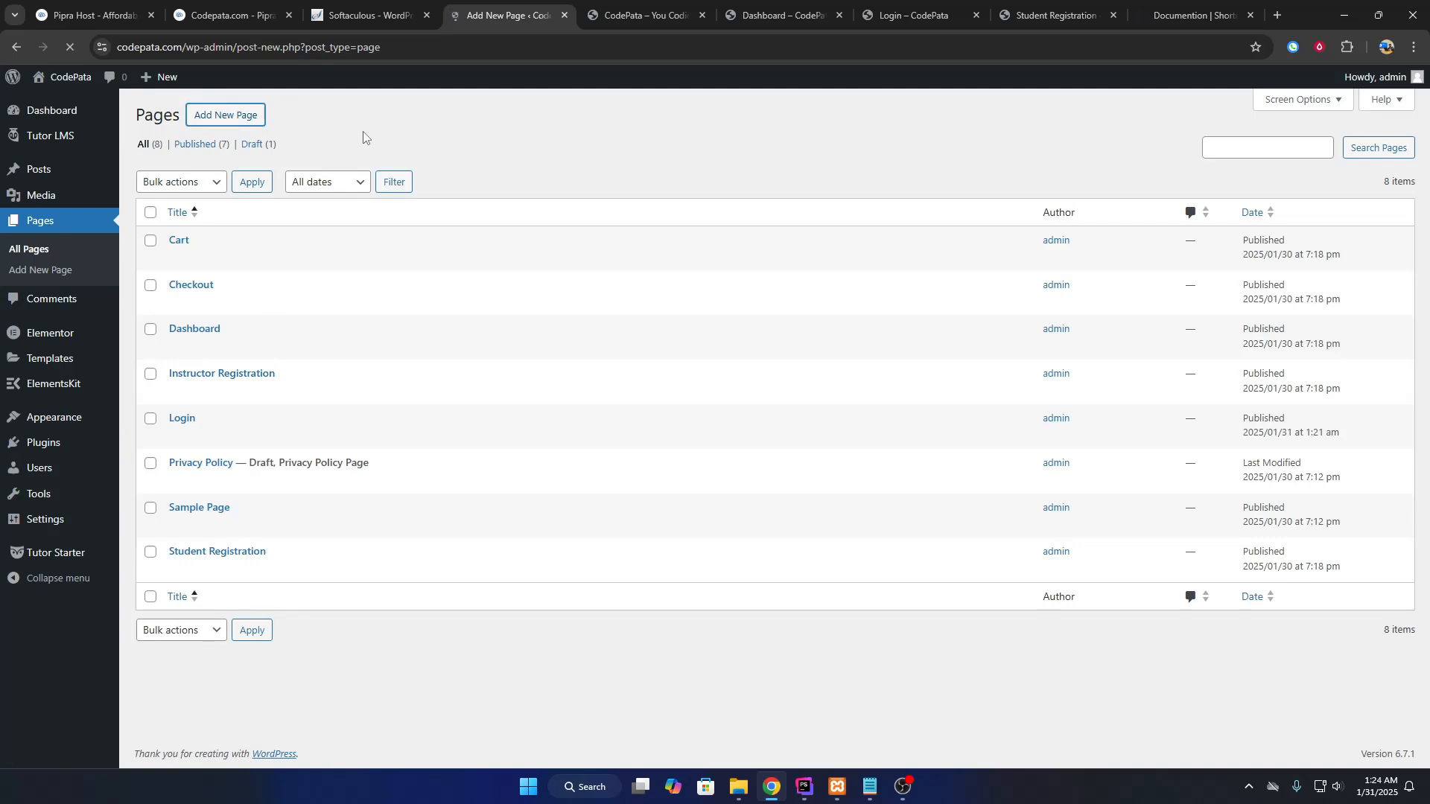
pyautogui.write('Home')
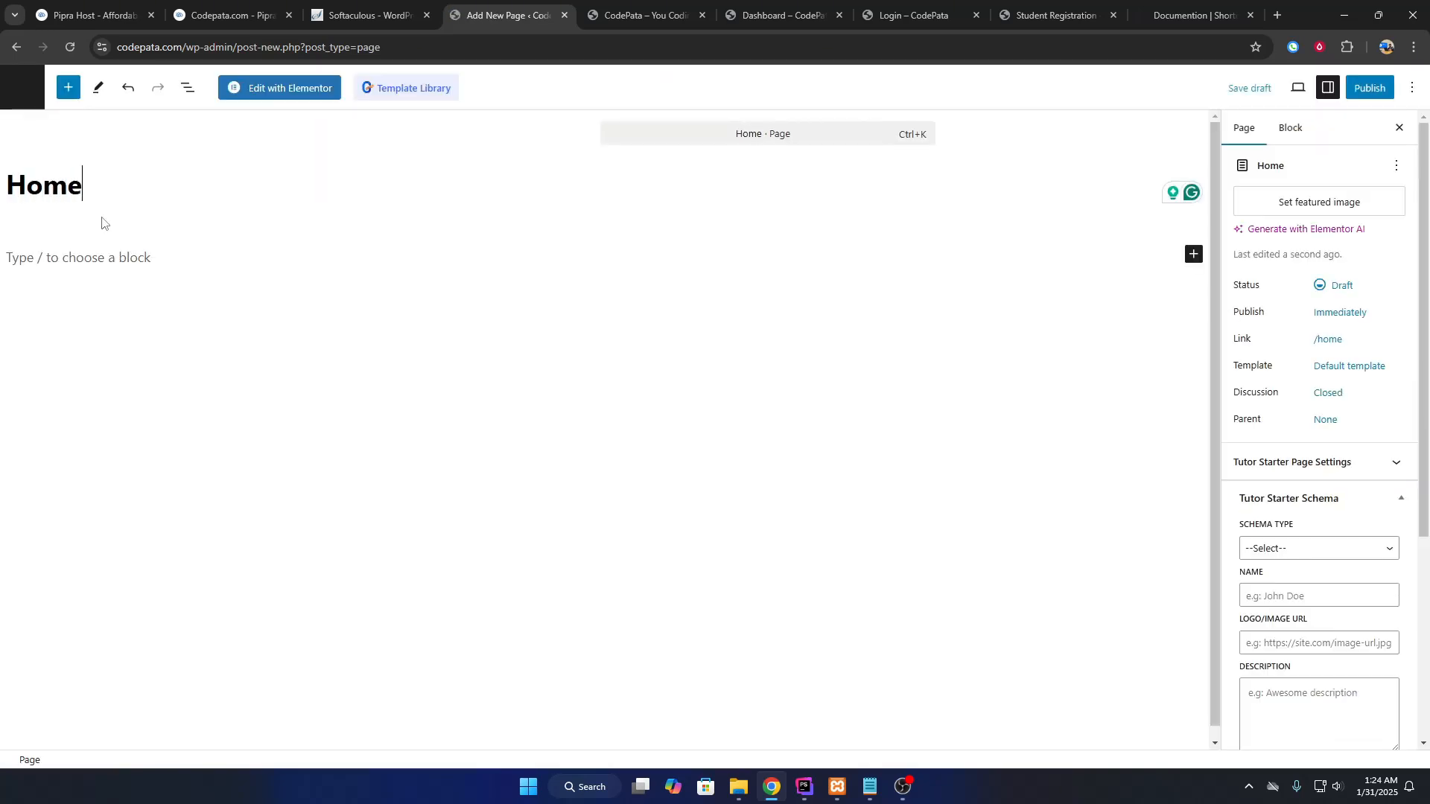
pyautogui.click(111, 251)
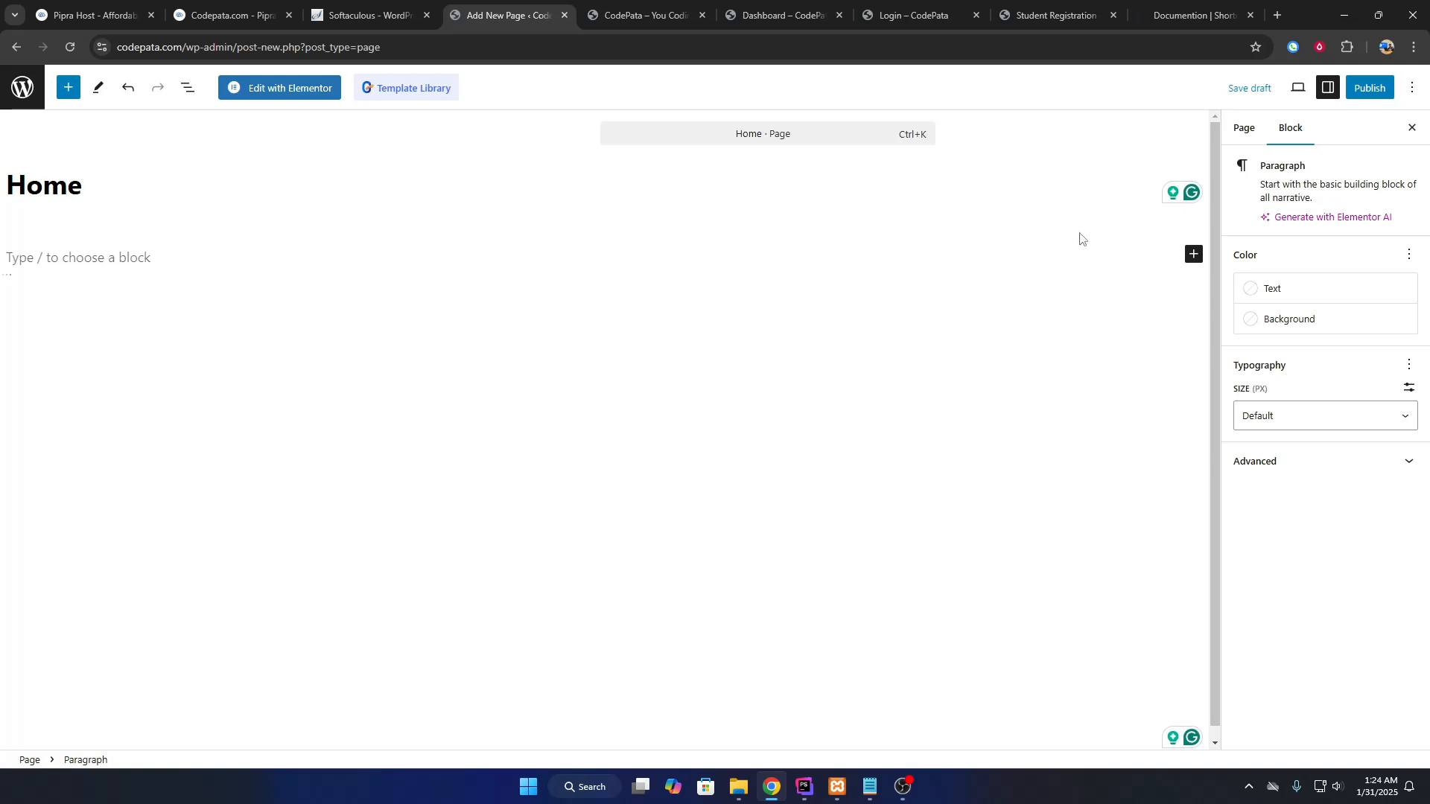
pyautogui.click(1369, 88)
pyautogui.click(1367, 88)
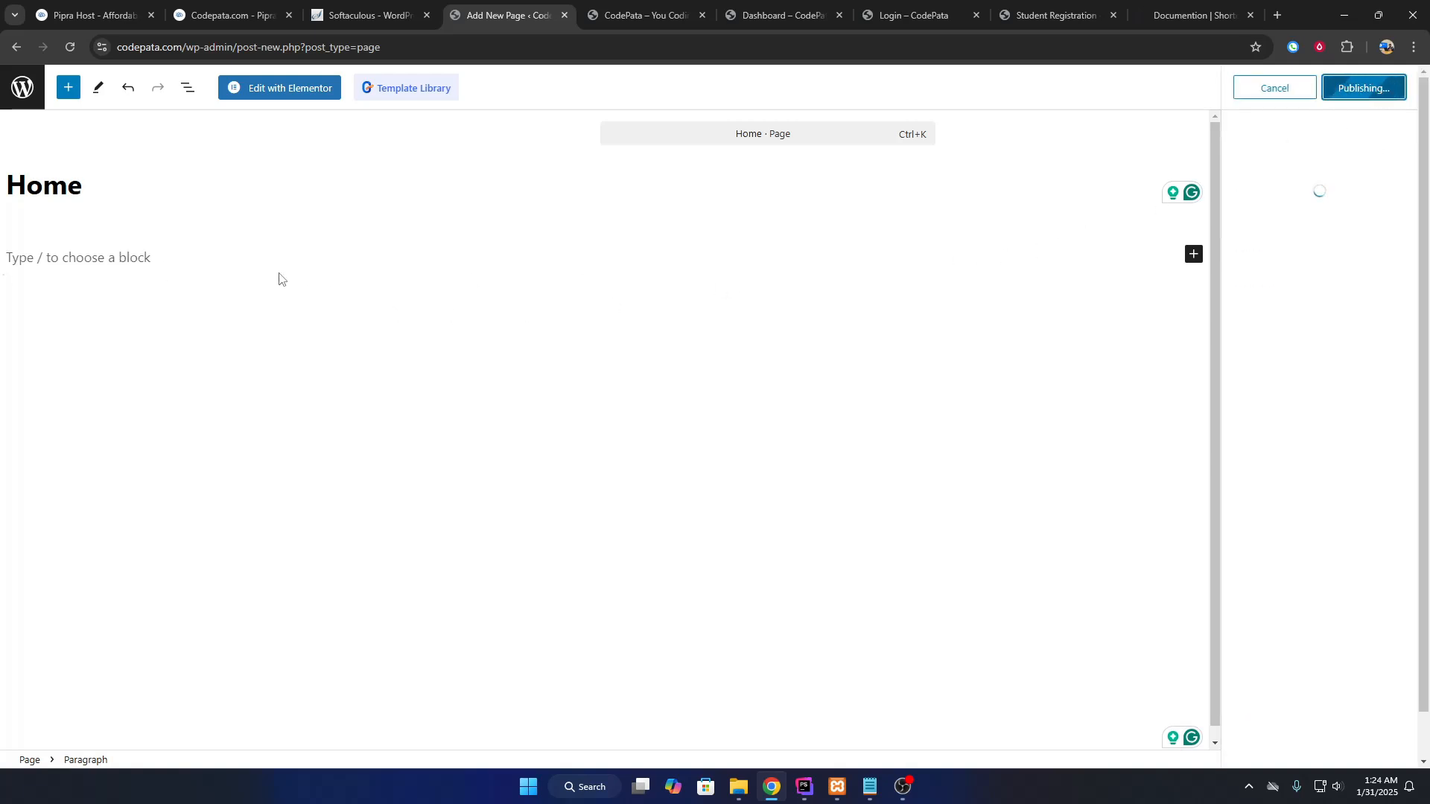
pyautogui.click(289, 89)
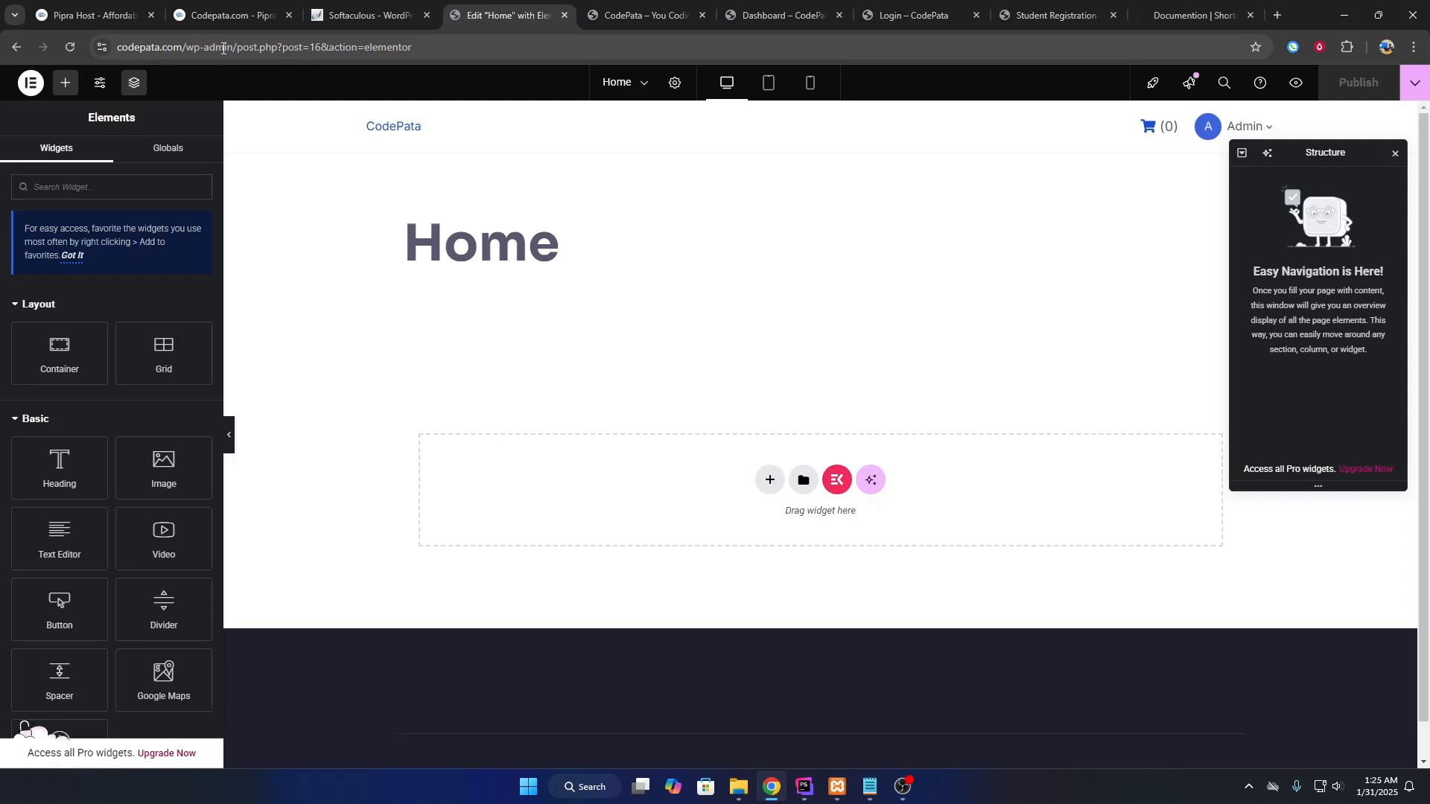
pyautogui.moveTo(233, 48); pyautogui.dragTo(449, 11)
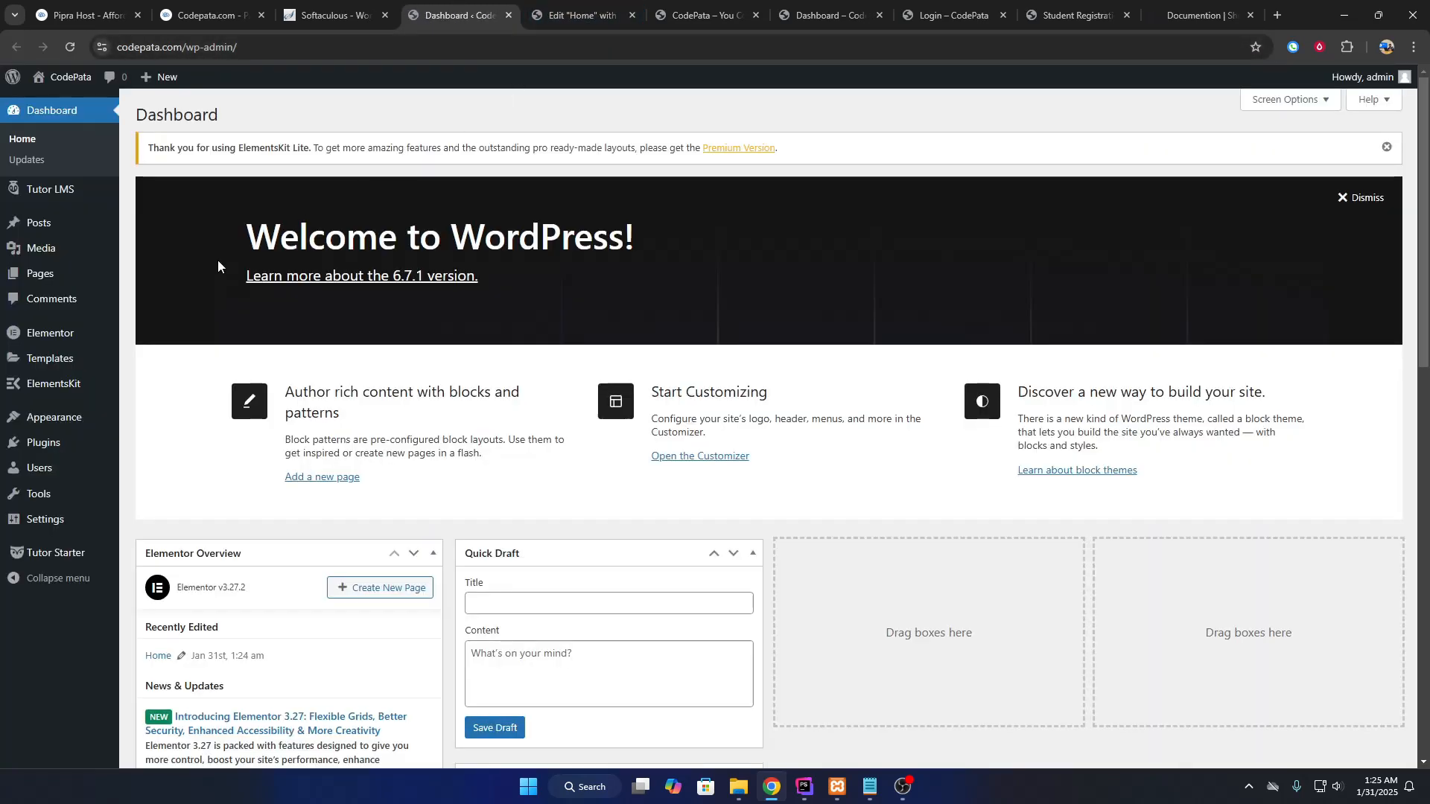
# Upload elementor-pro.zip as a new plugin and install it.
pyautogui.moveTo(81, 453)
pyautogui.click(156, 465)
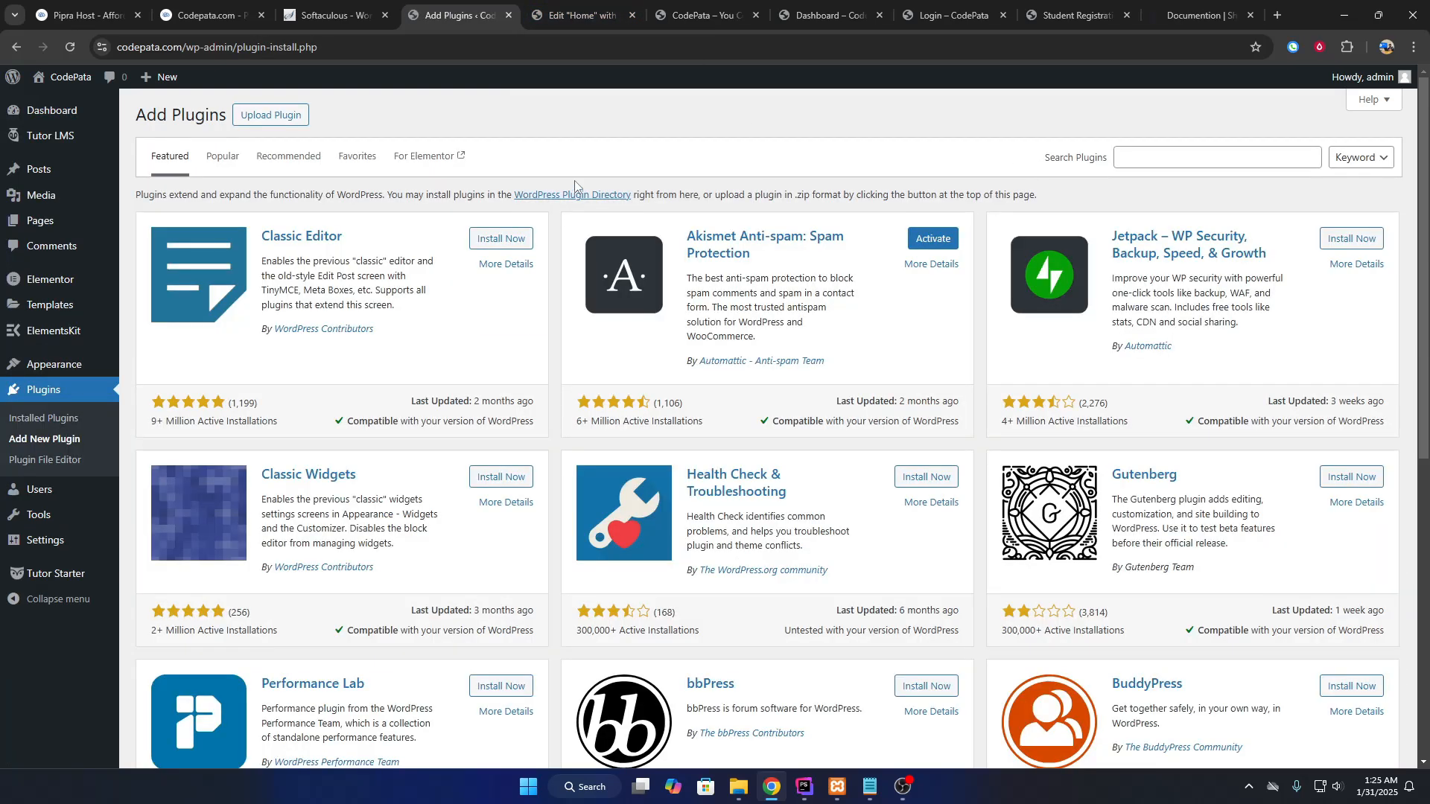
pyautogui.click(259, 117)
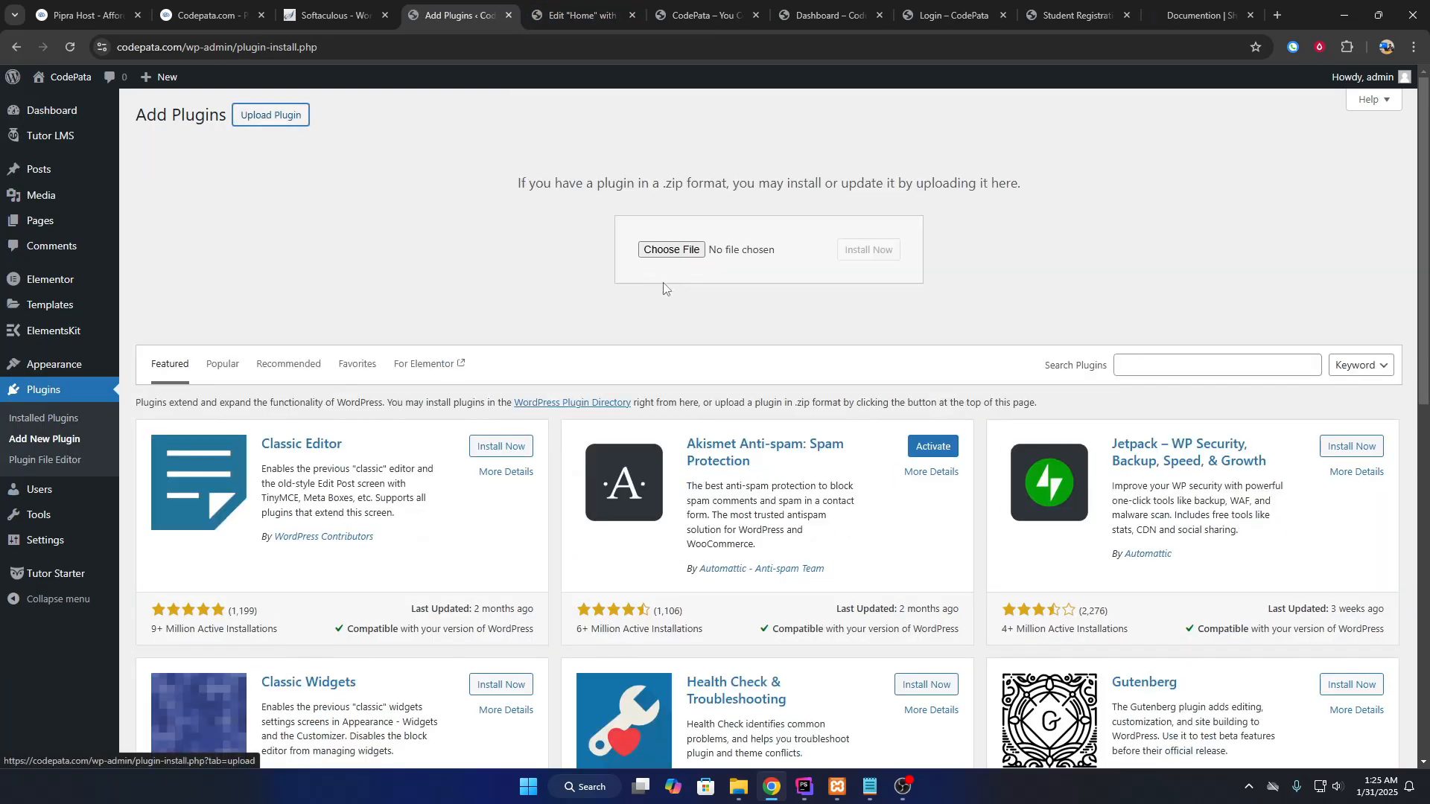
pyautogui.click(741, 792)
pyautogui.moveTo(549, 200); pyautogui.dragTo(1009, 336)
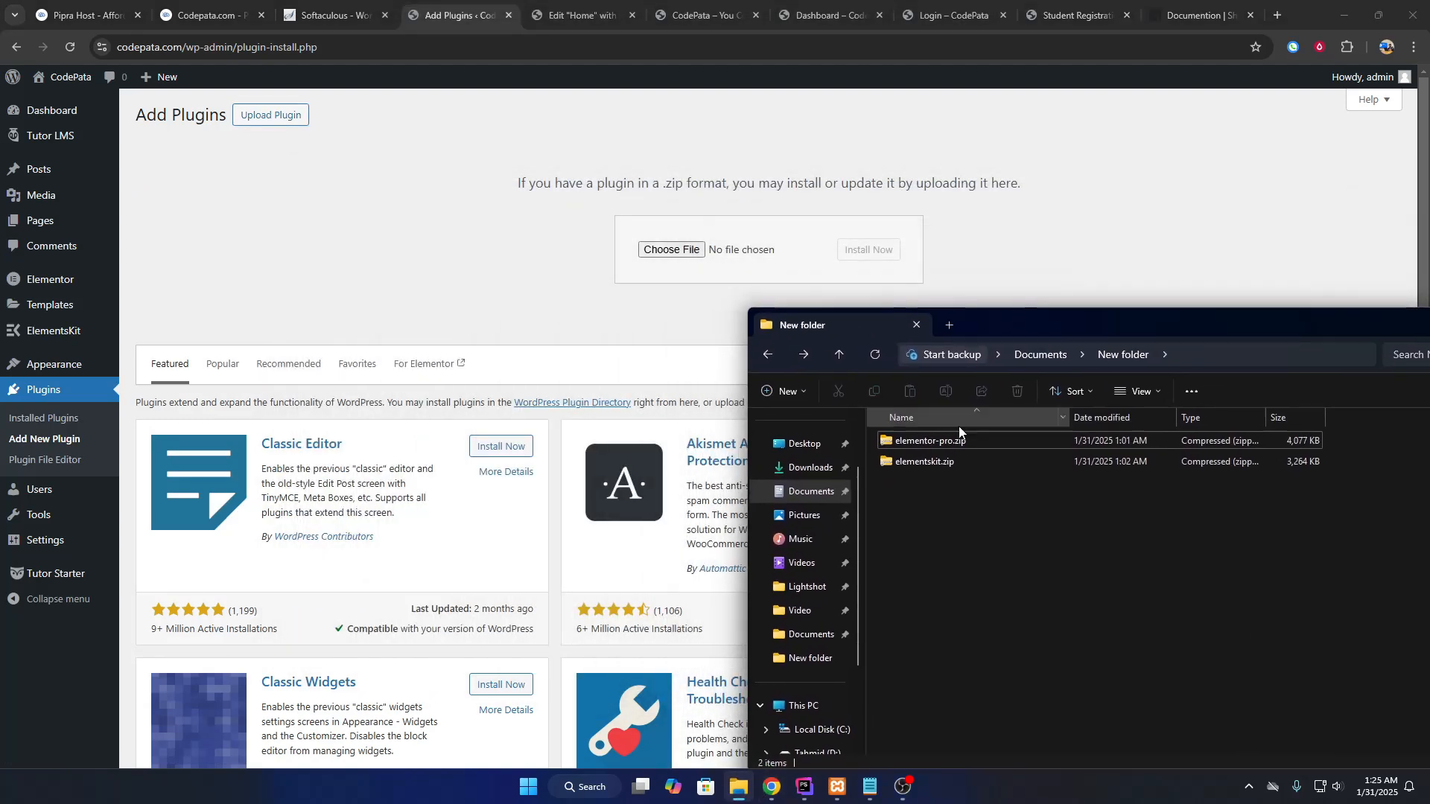
pyautogui.moveTo(930, 440); pyautogui.dragTo(685, 269)
pyautogui.click(862, 254)
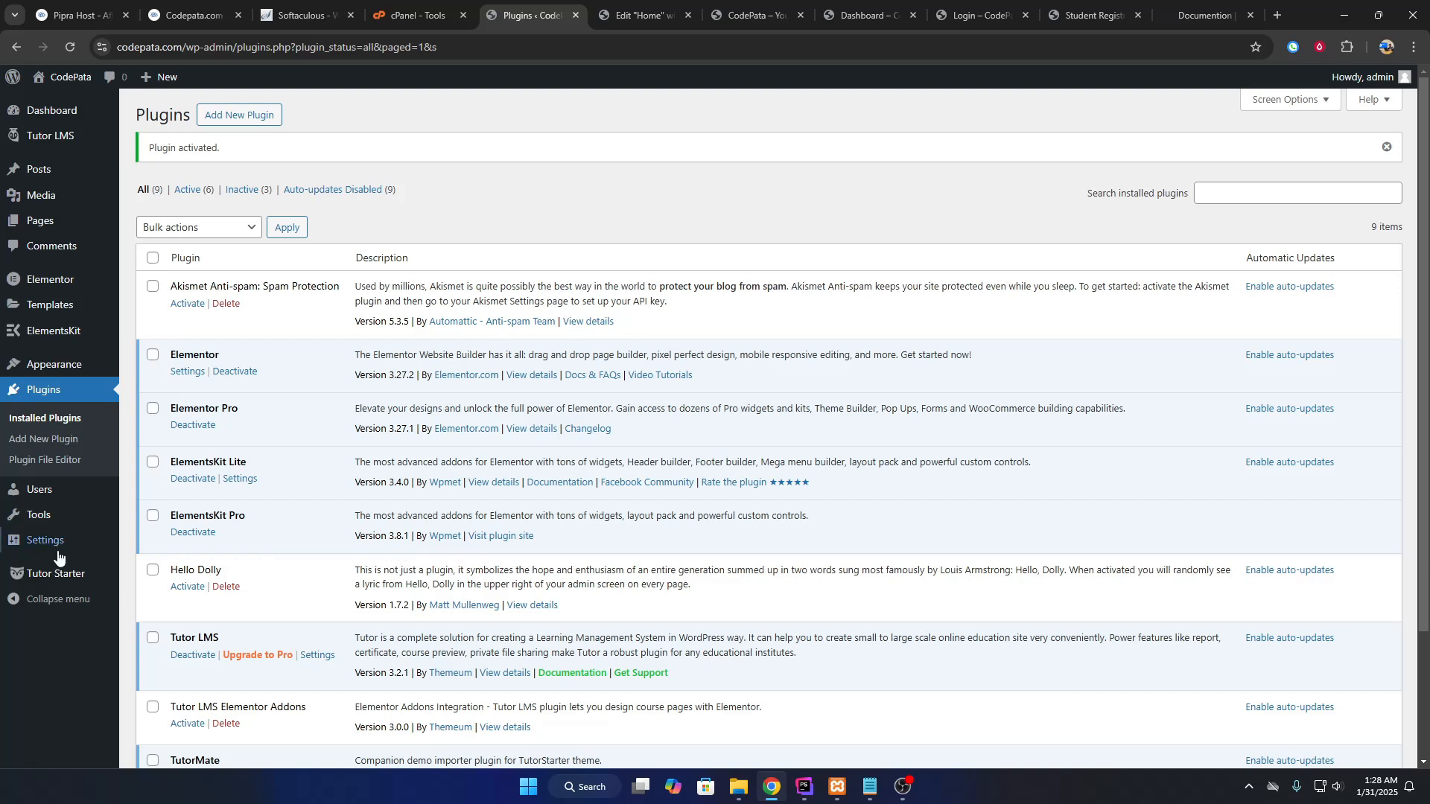
# In Reading settings, make the static page Home the site's homepage and save.
pyautogui.moveTo(48, 557)
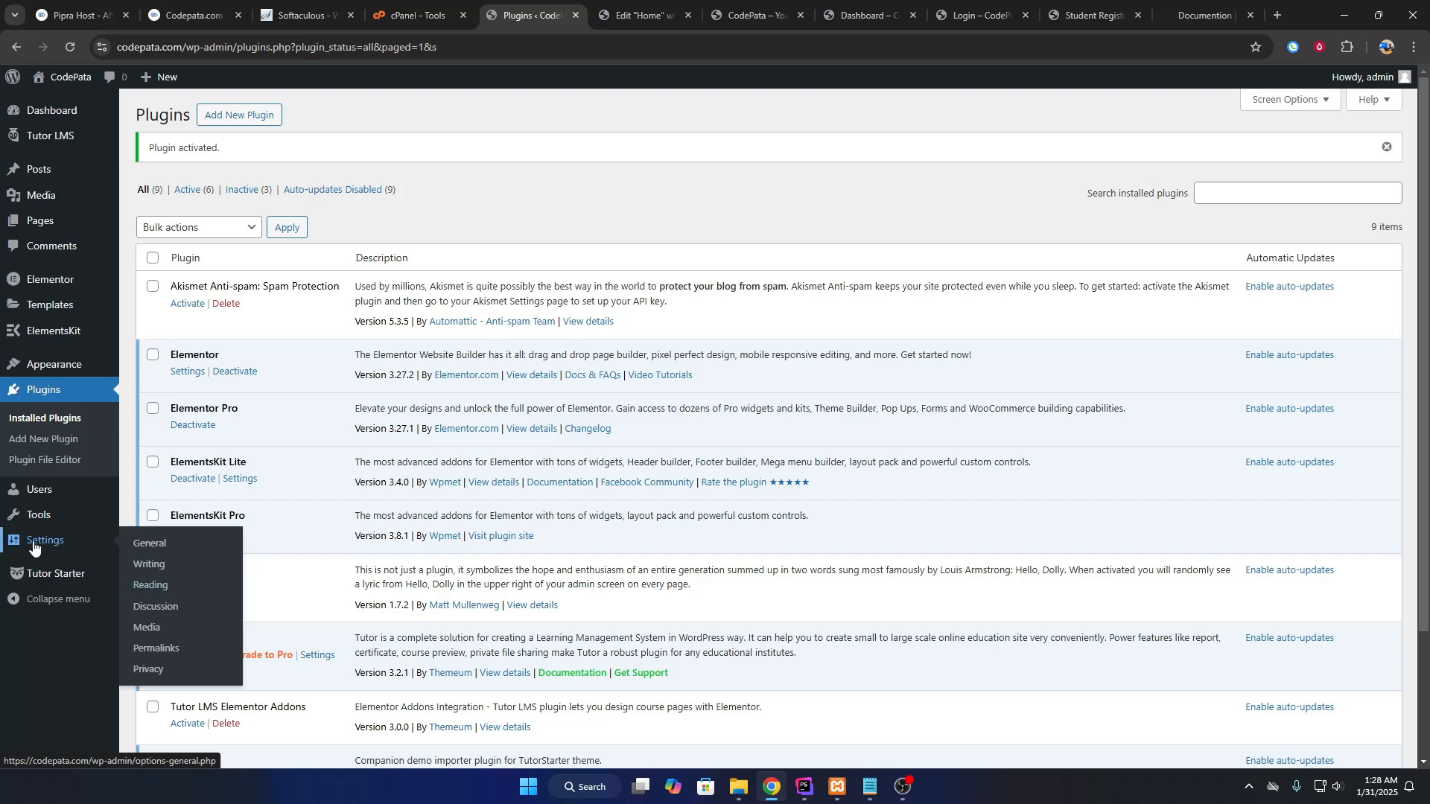
pyautogui.click(153, 591)
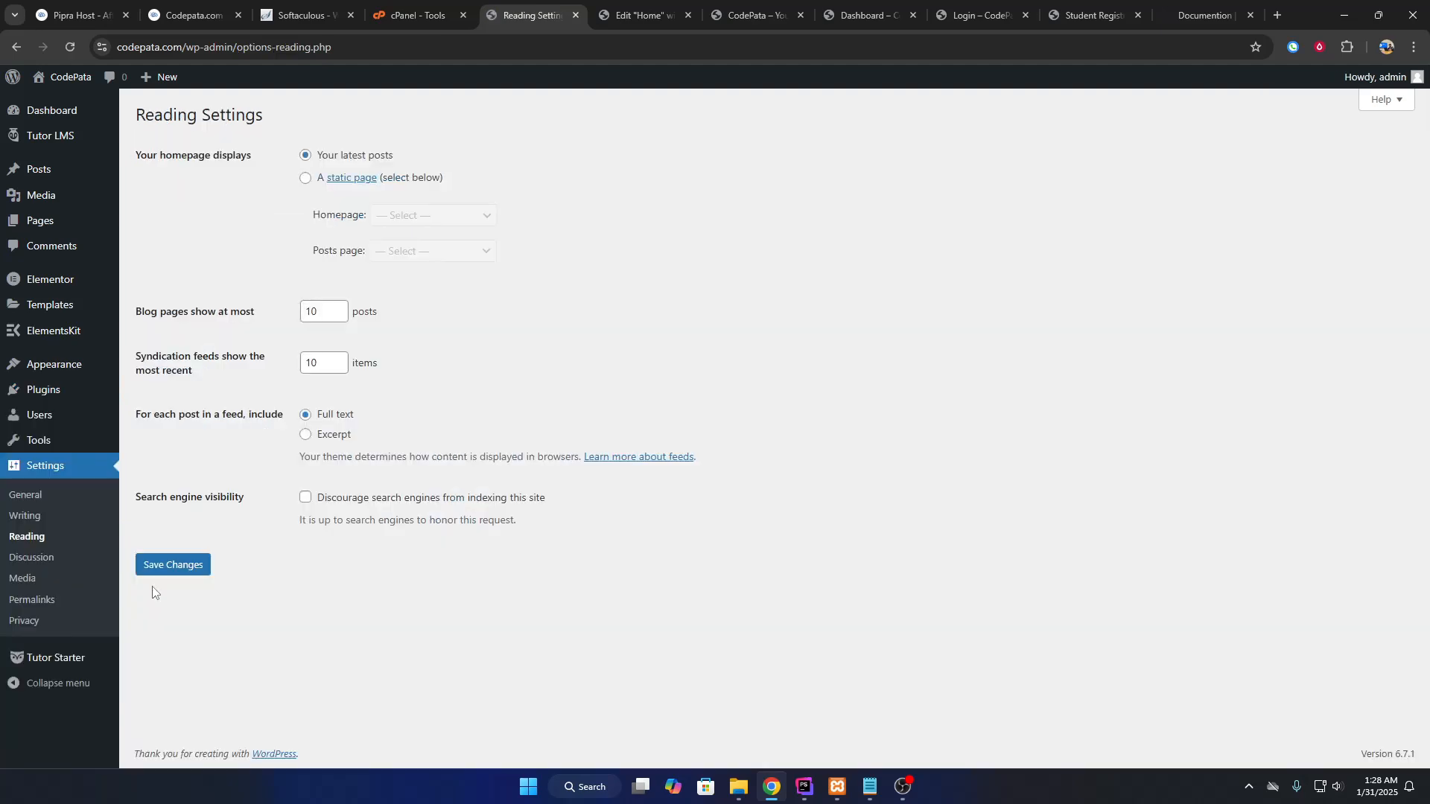
pyautogui.click(306, 181)
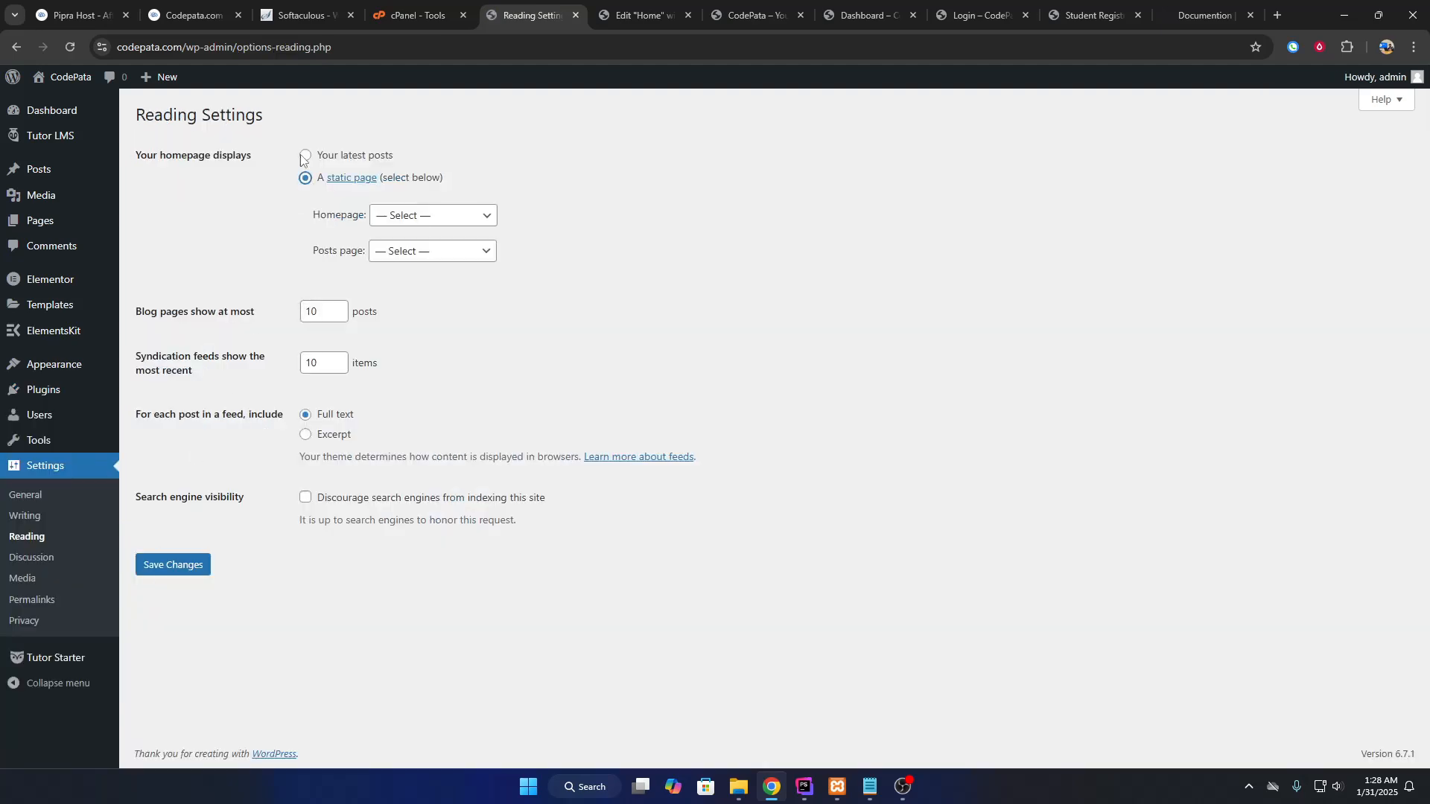
pyautogui.click(428, 215)
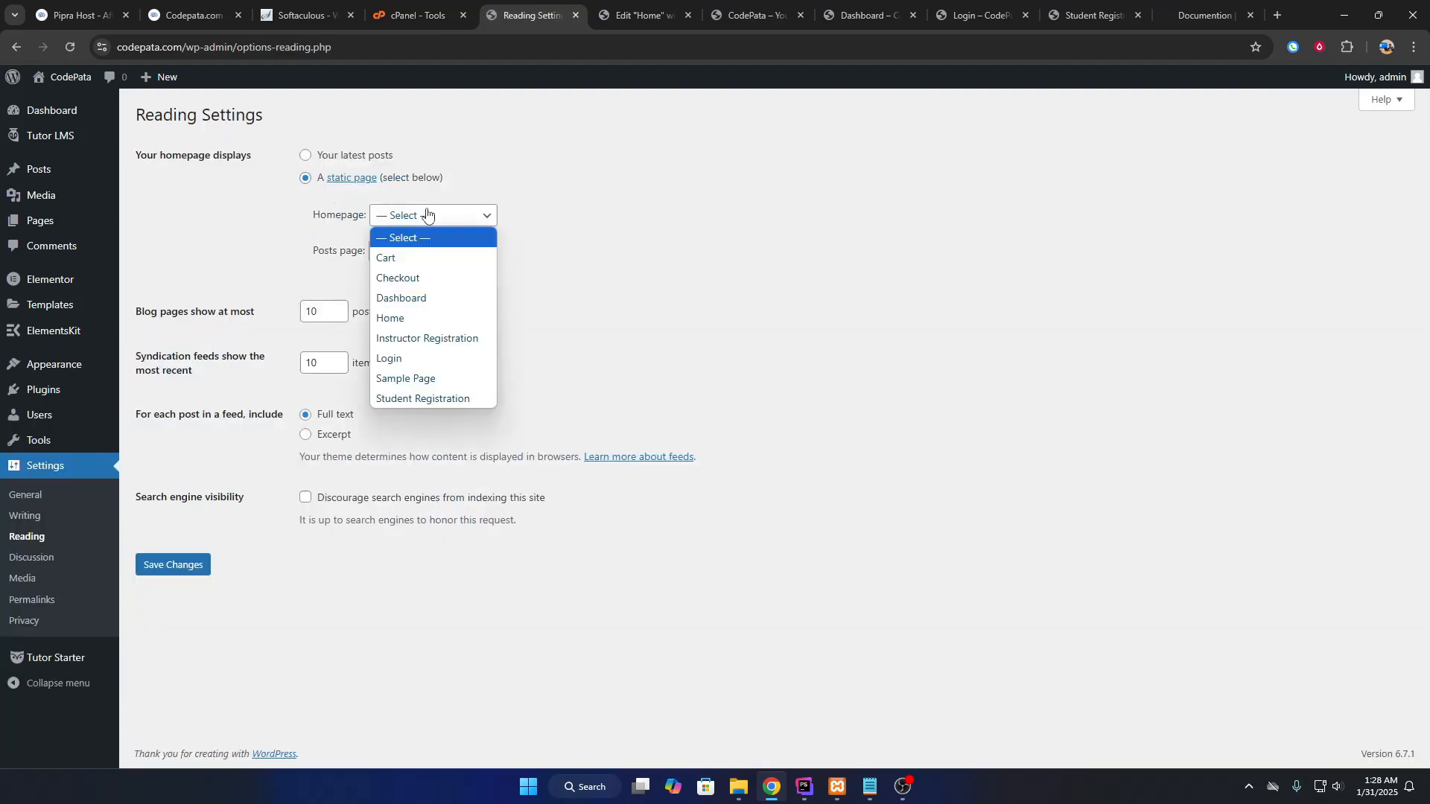
pyautogui.click(407, 320)
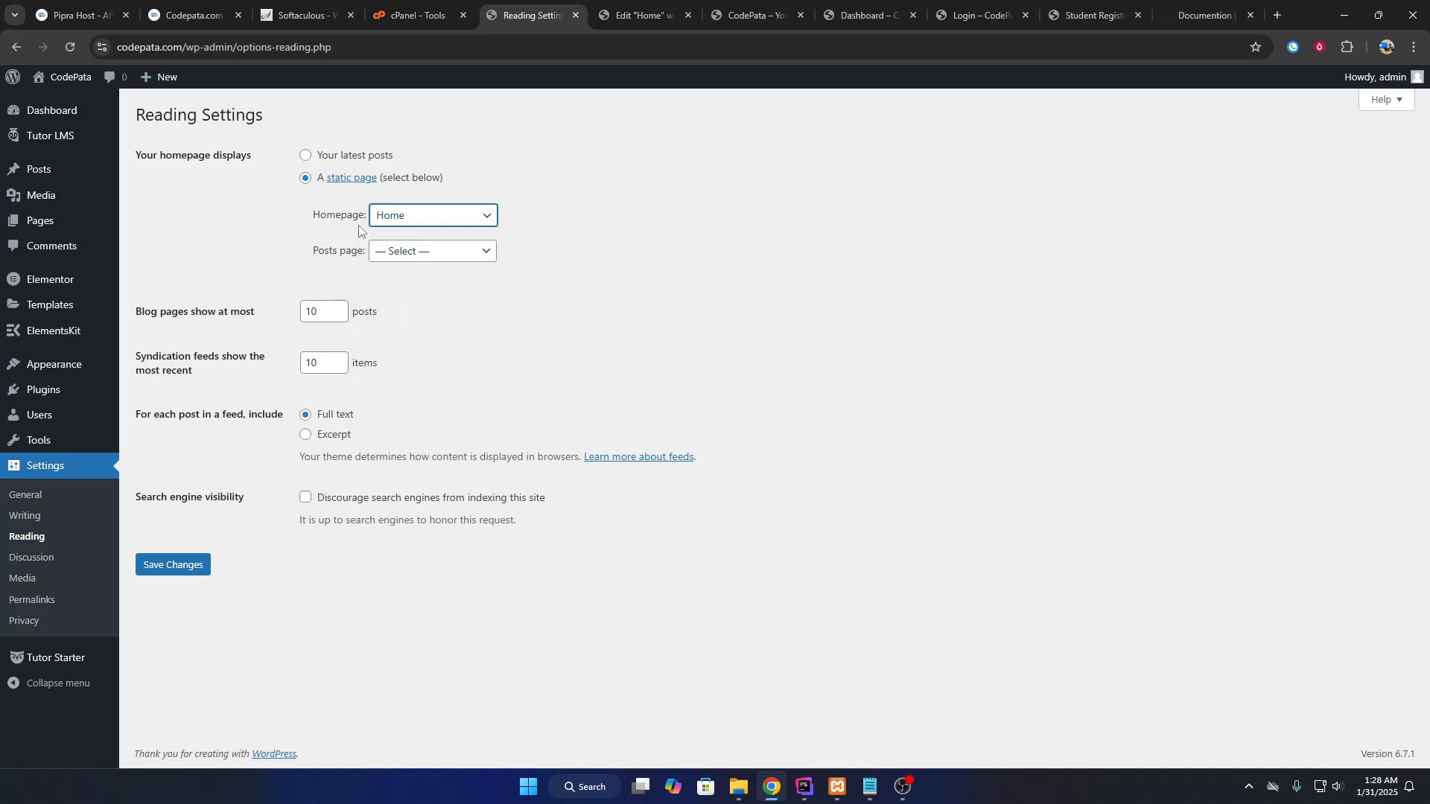
pyautogui.click(172, 565)
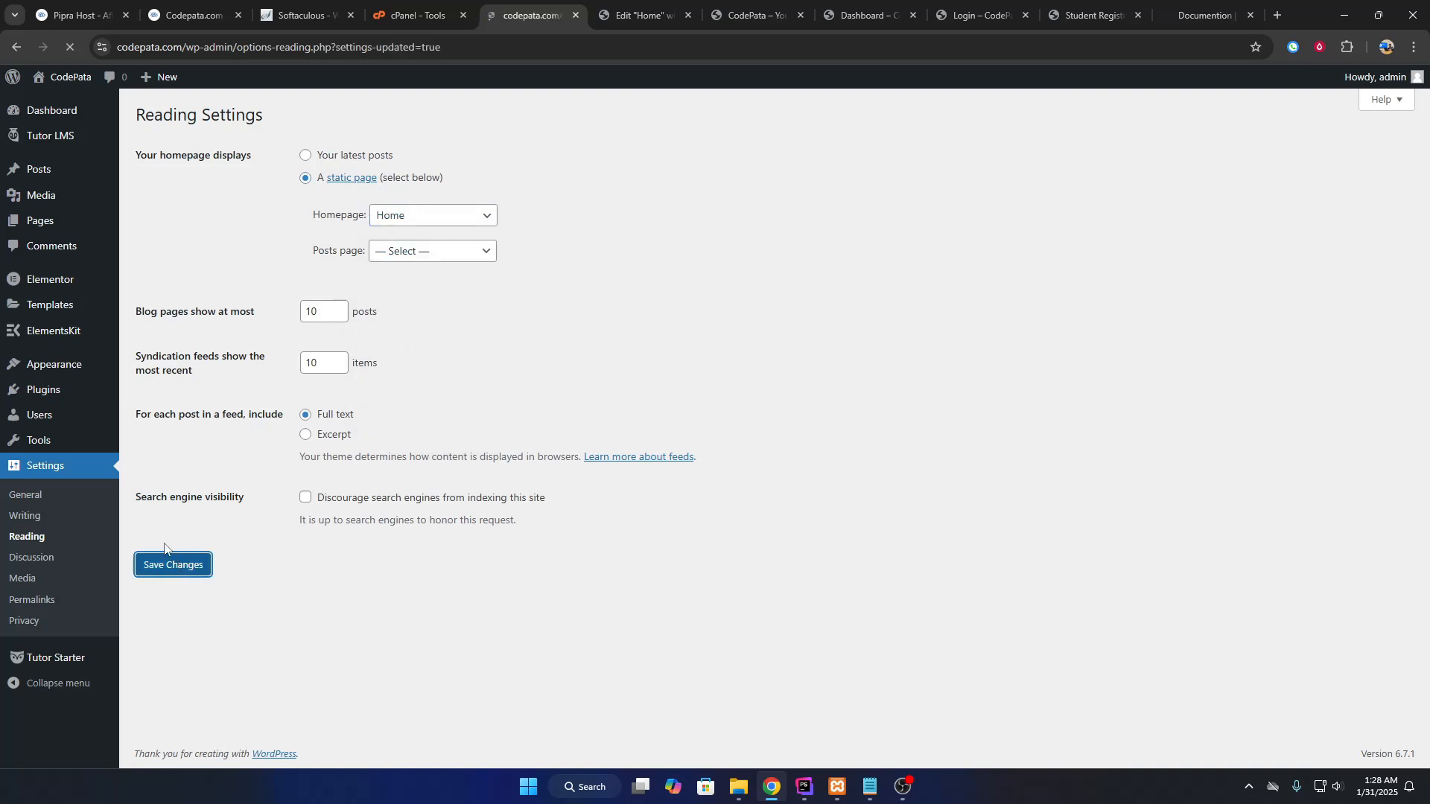
pyautogui.click(628, 17)
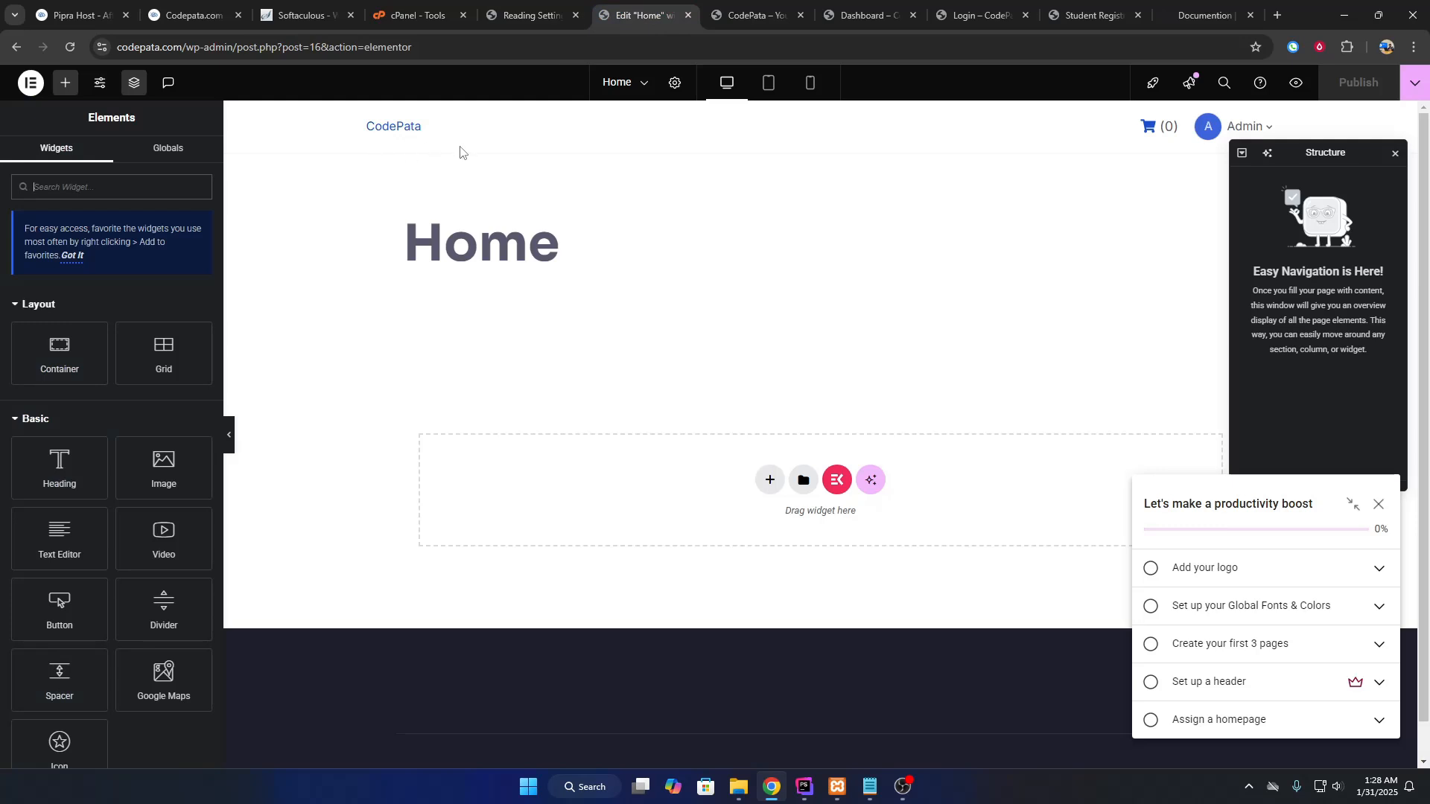
# Reload the Elementor editor and check the live site now shows the new Home homepage.
pyautogui.press('F5')
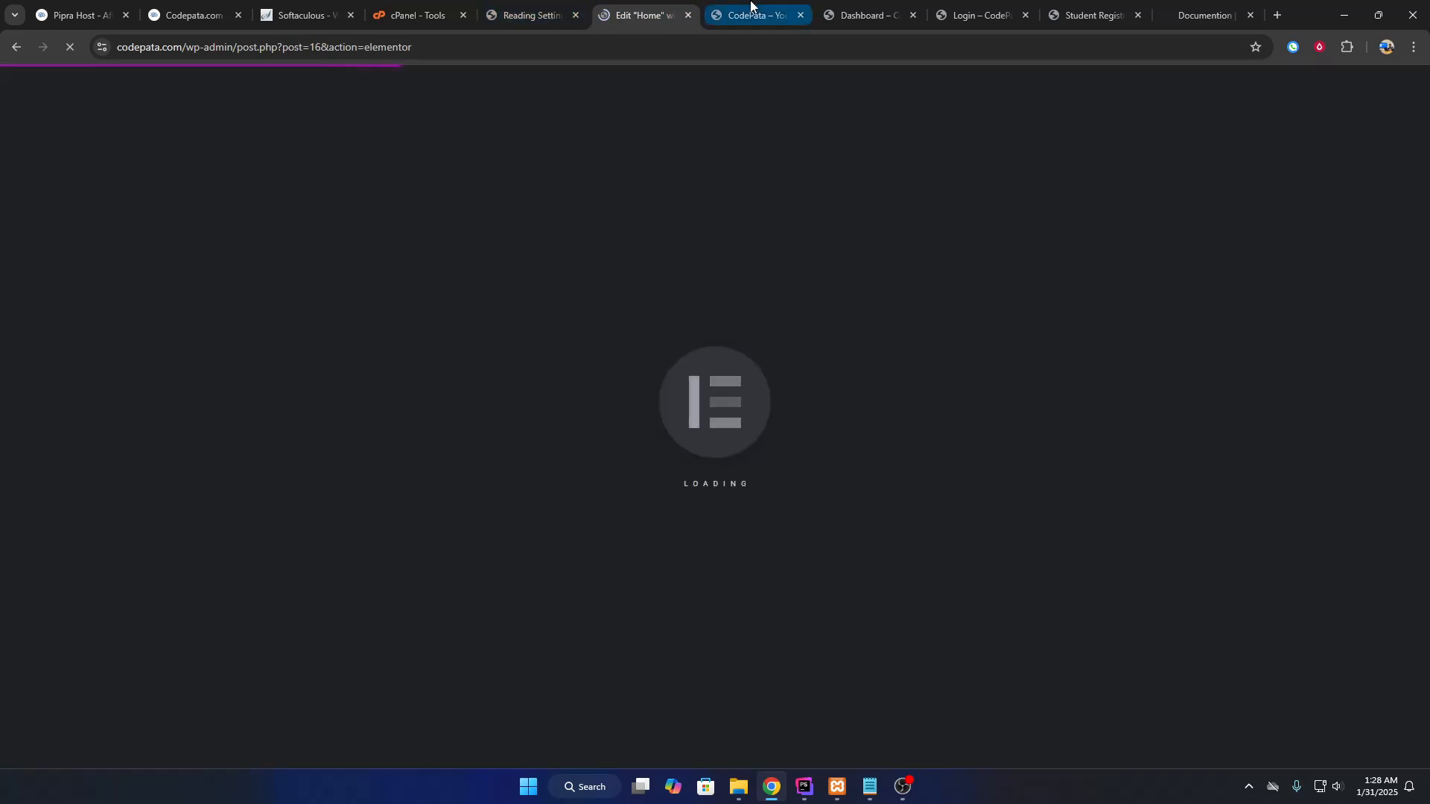
pyautogui.click(750, 5)
pyautogui.click(297, 123)
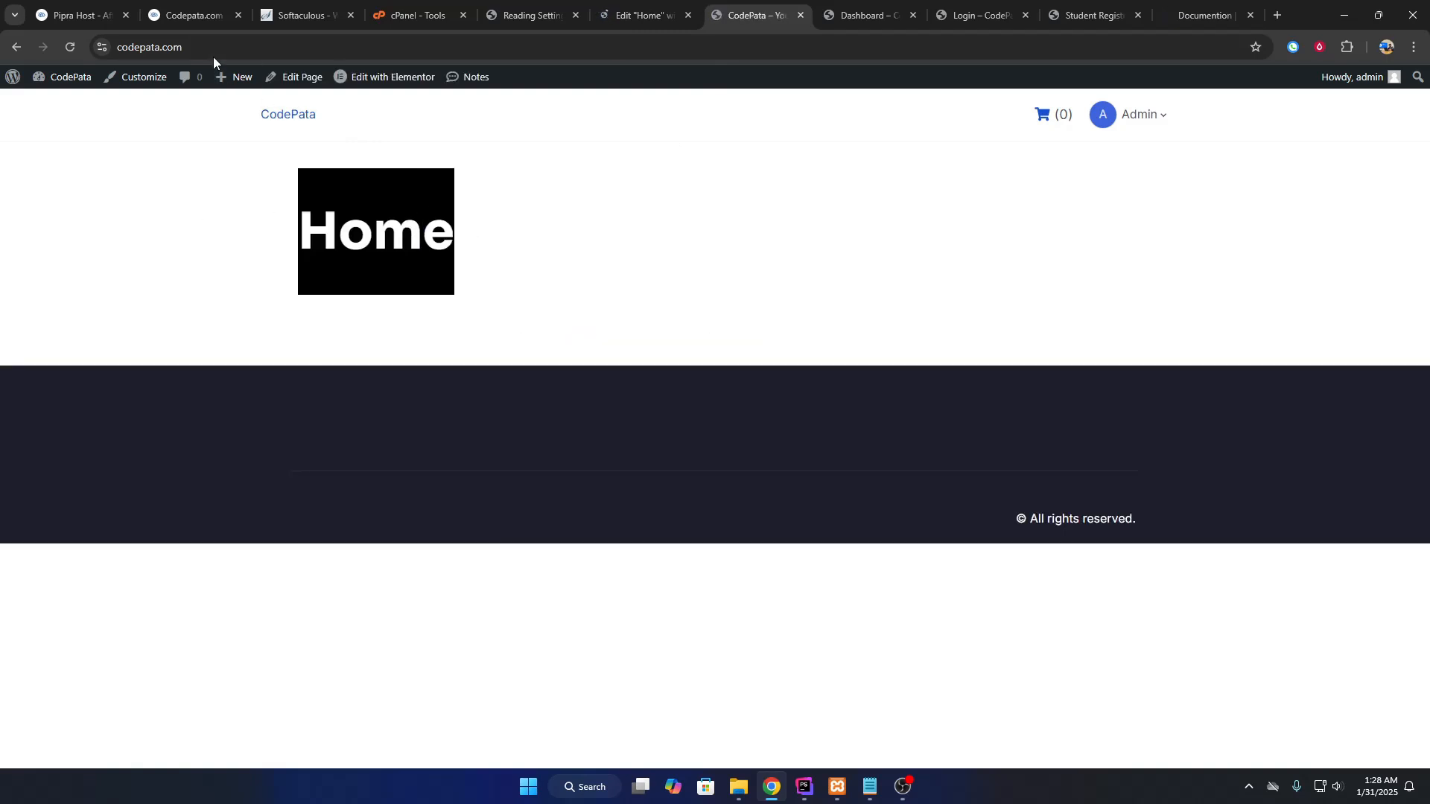
pyautogui.click(213, 53)
pyautogui.click(232, 47)
pyautogui.click(238, 229)
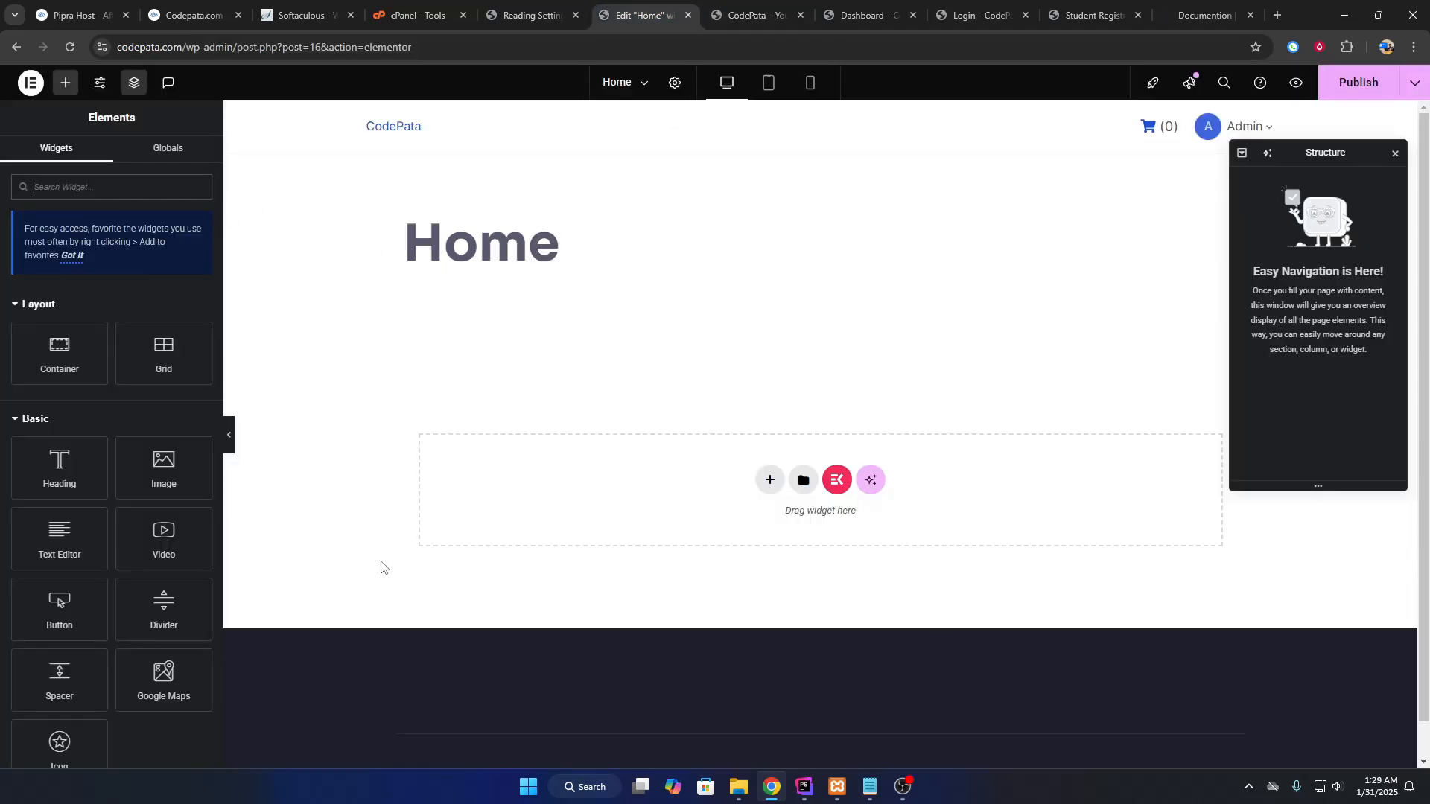
# Delete the Home title text in Page Settings and return to the widgets list.
pyautogui.moveTo(595, 253); pyautogui.dragTo(394, 257)
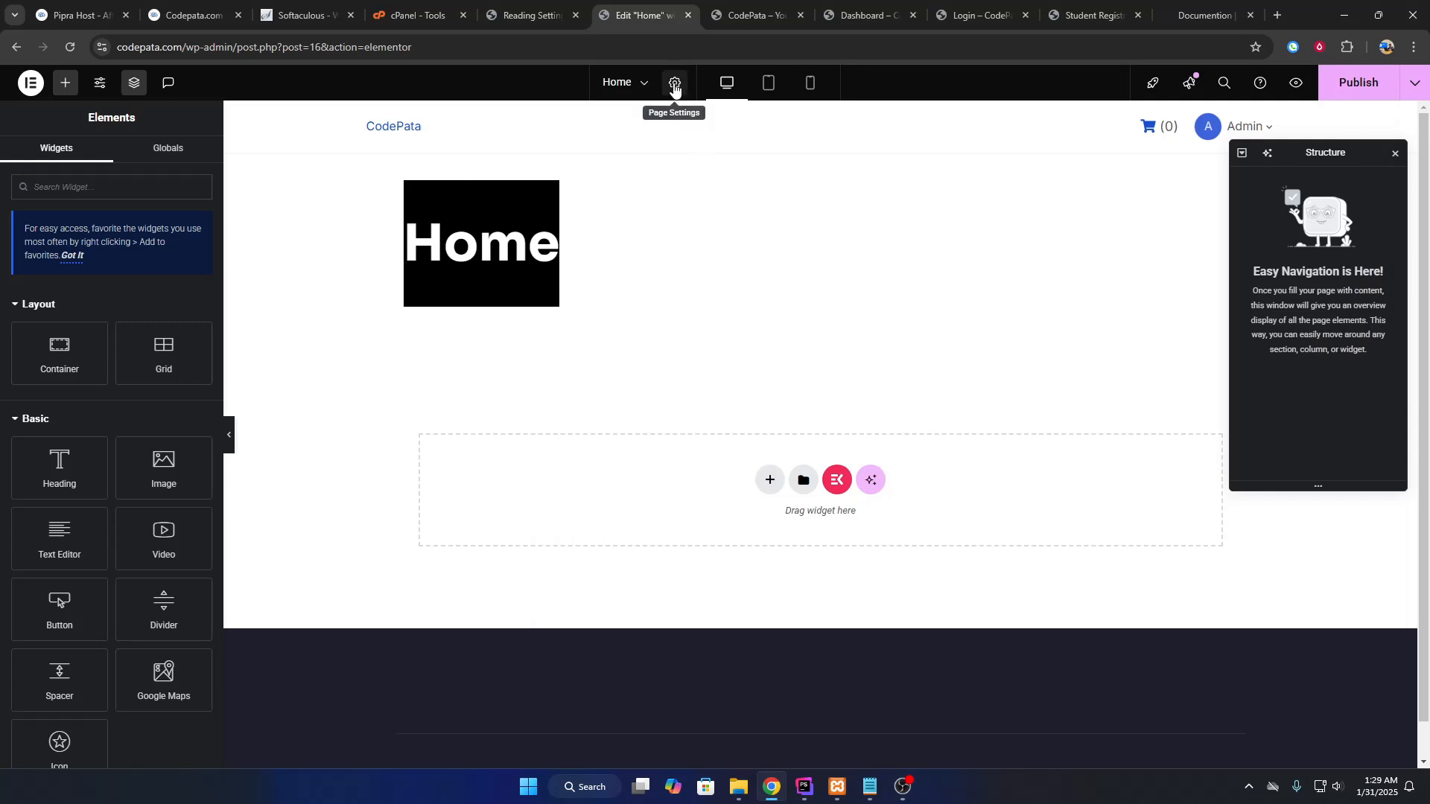
pyautogui.click(675, 82)
pyautogui.moveTo(52, 250); pyautogui.dragTo(0, 277)
pyautogui.press('BackSpace')
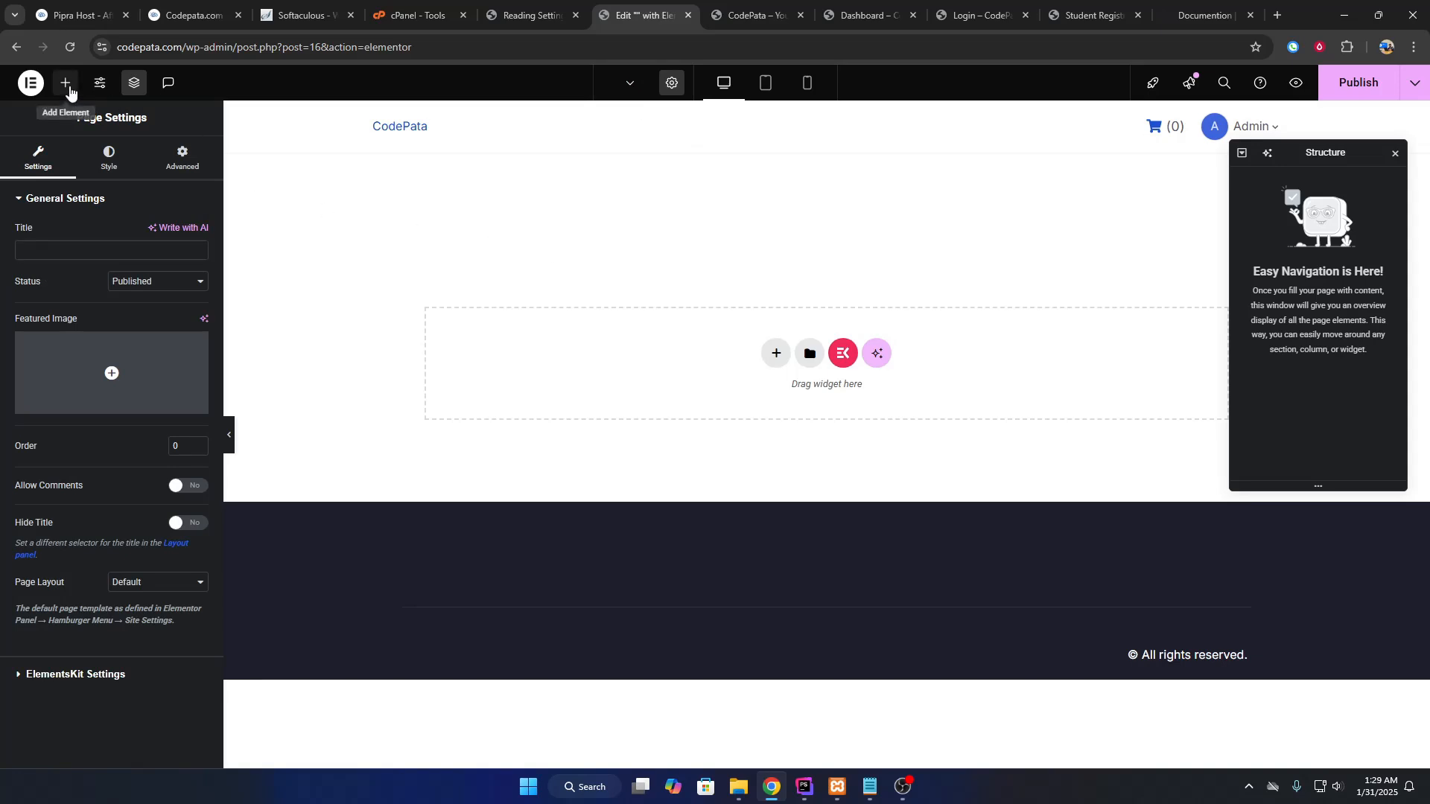
pyautogui.click(66, 83)
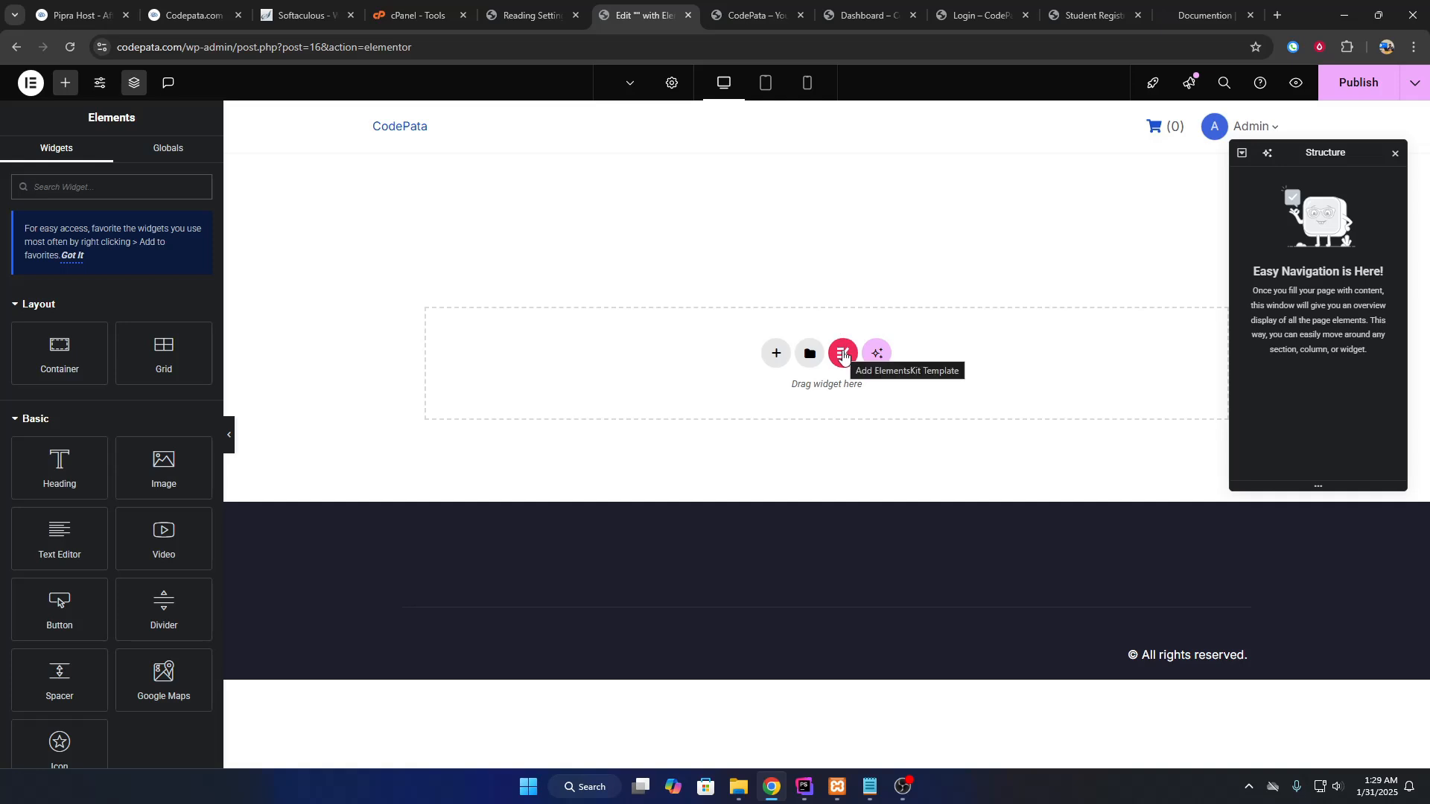
# Browse the ElementsKit Pages template library and insert the Conference template.
pyautogui.click(842, 354)
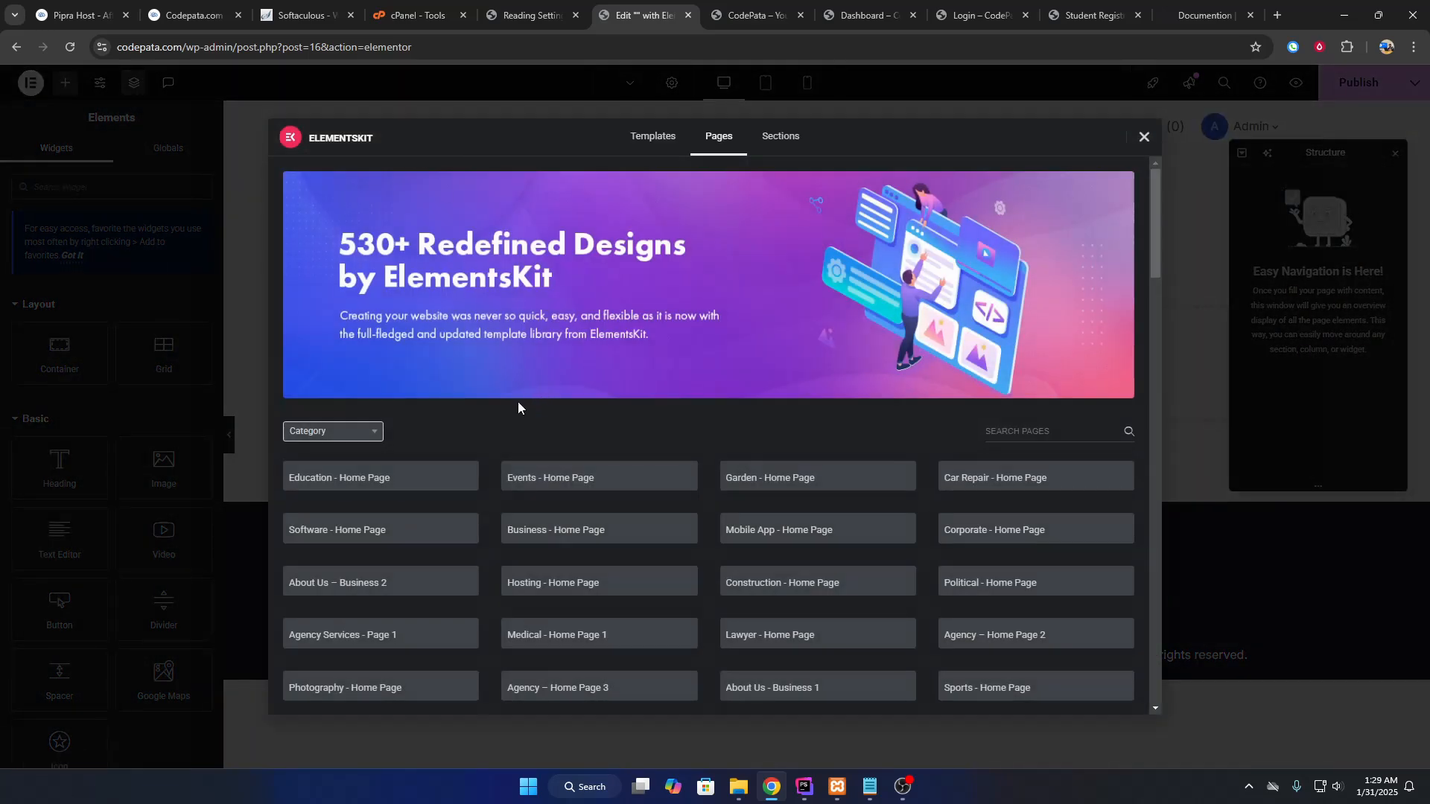
pyautogui.scroll(-2, 517, 402)
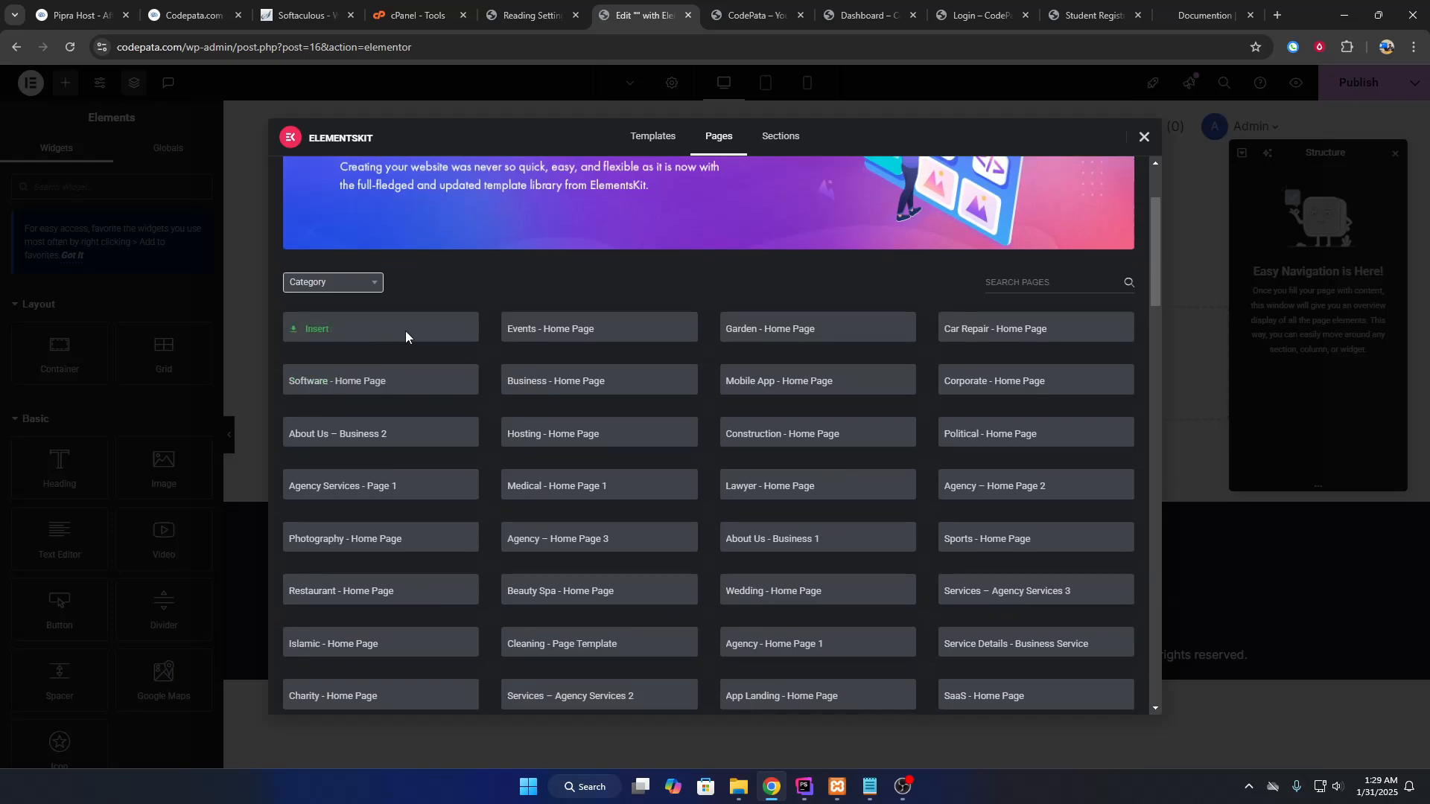
pyautogui.scroll(-5, 405, 330)
pyautogui.scroll(5, 405, 324)
pyautogui.scroll(-15, 532, 367)
pyautogui.scroll(10, 533, 354)
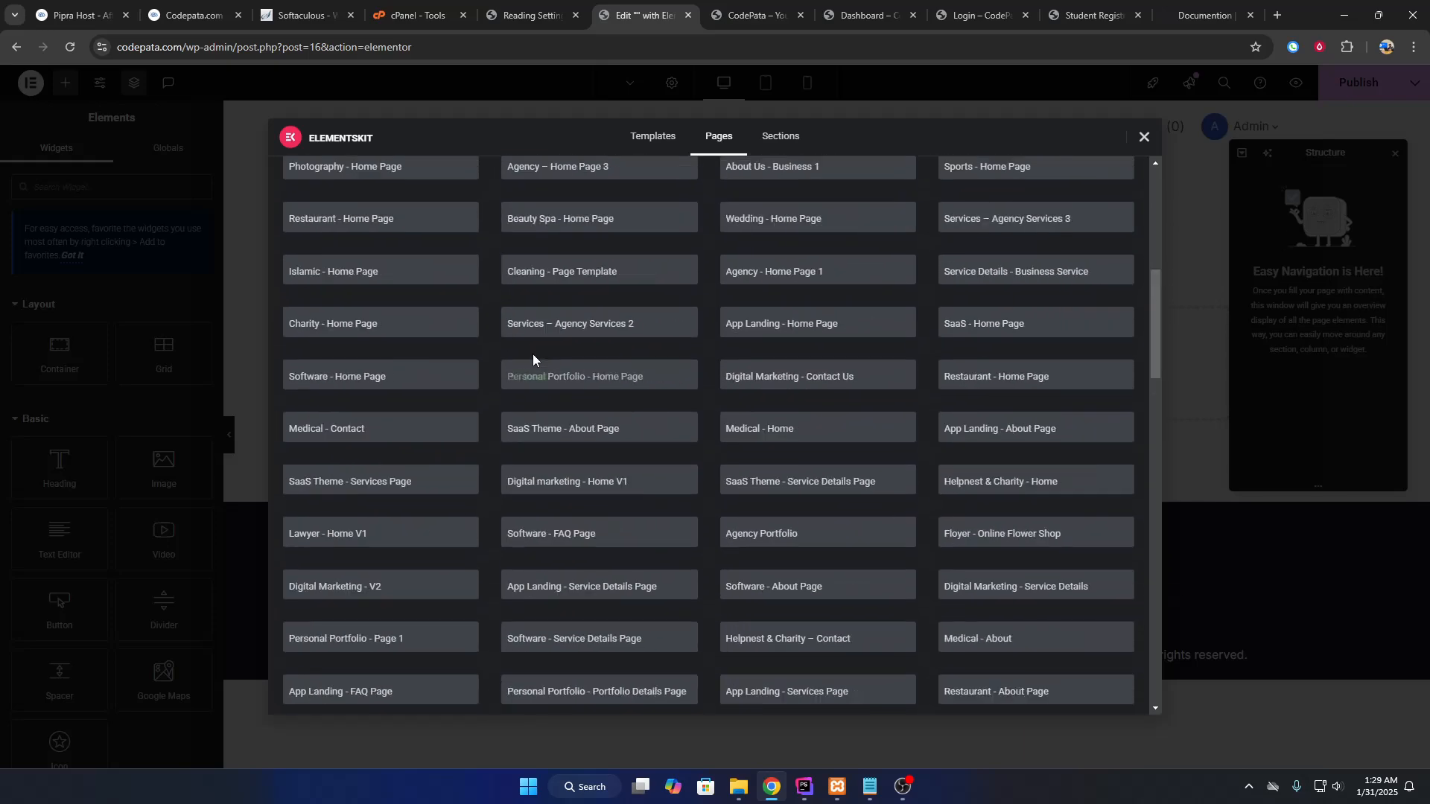
pyautogui.scroll(6, 533, 355)
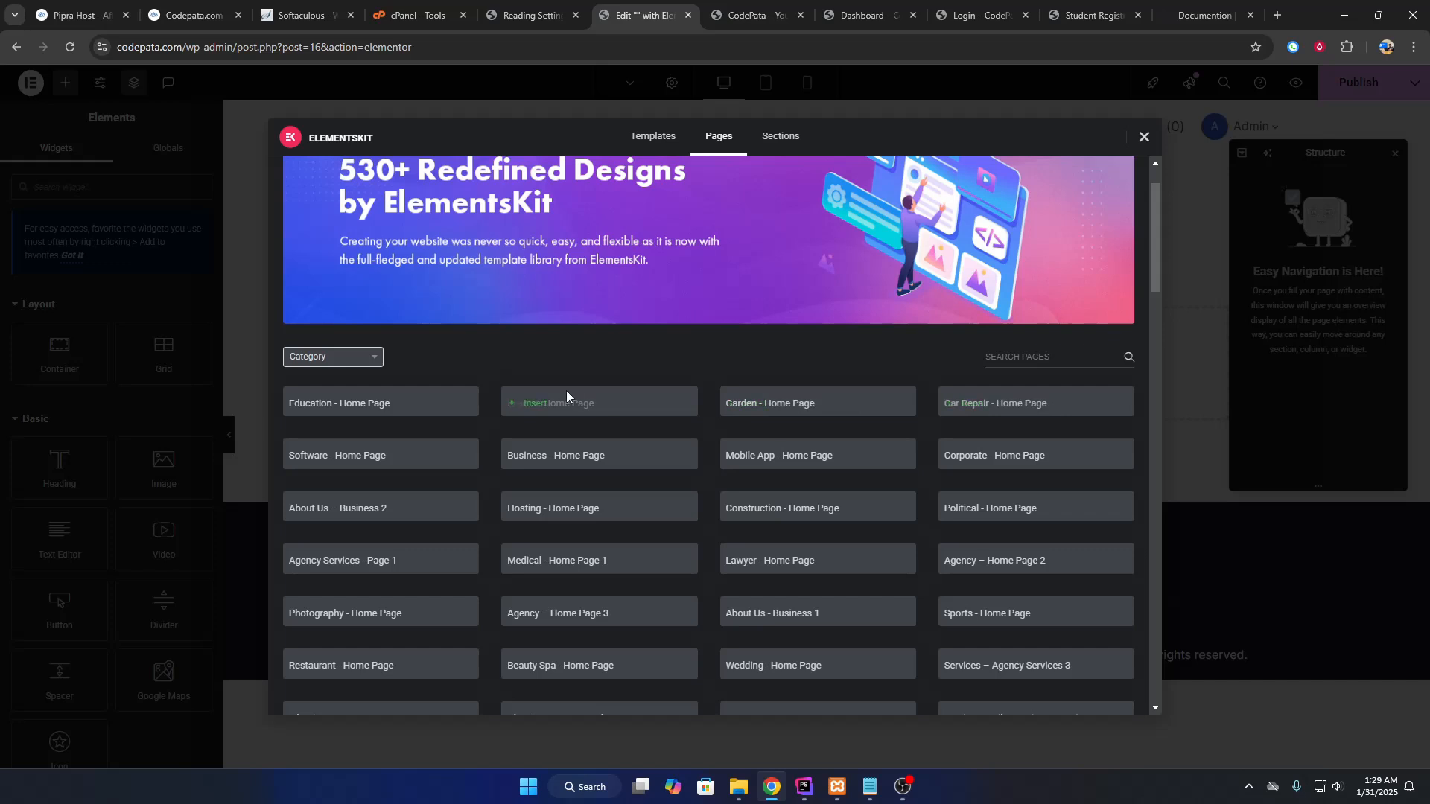
pyautogui.scroll(-3, 842, 411)
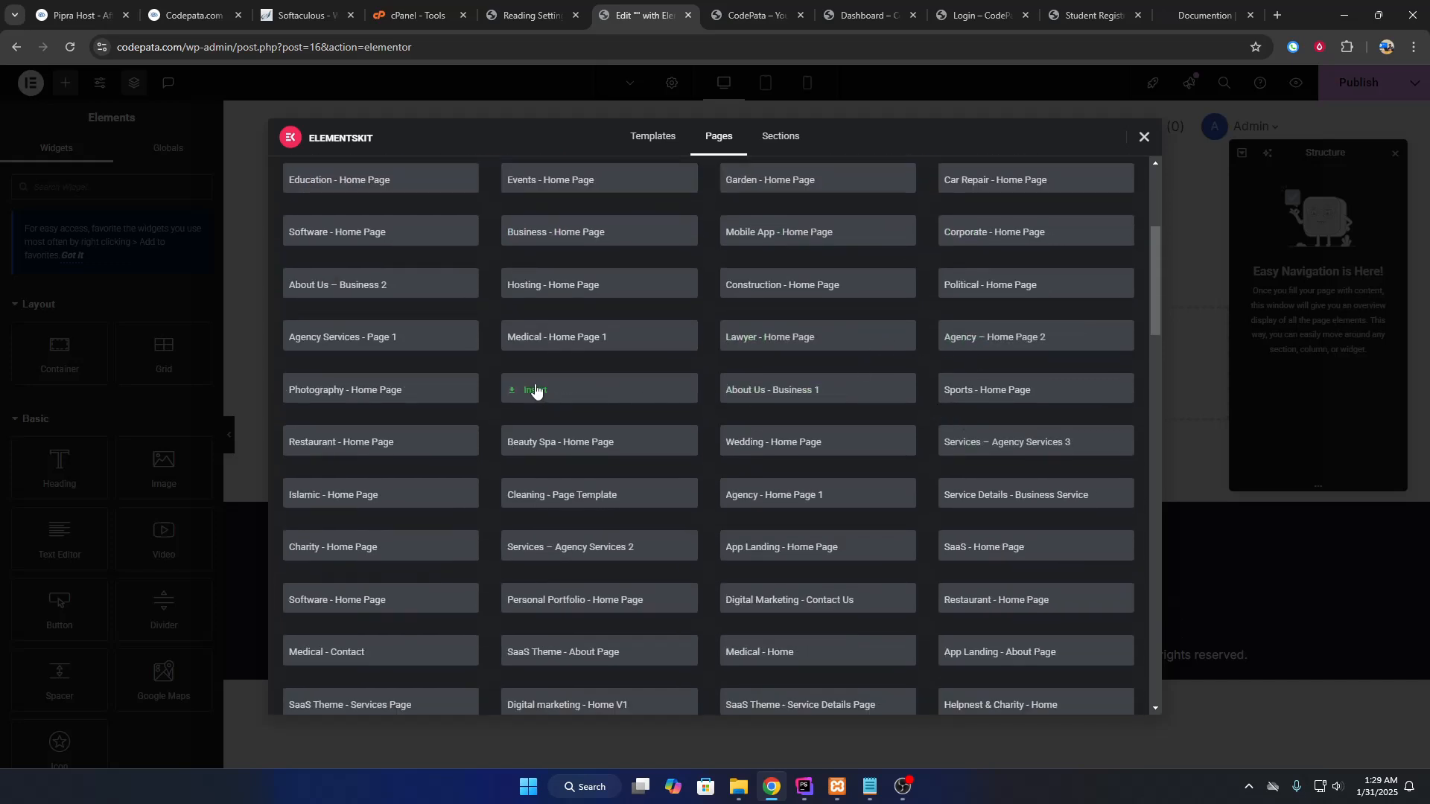
pyautogui.scroll(-5, 811, 410)
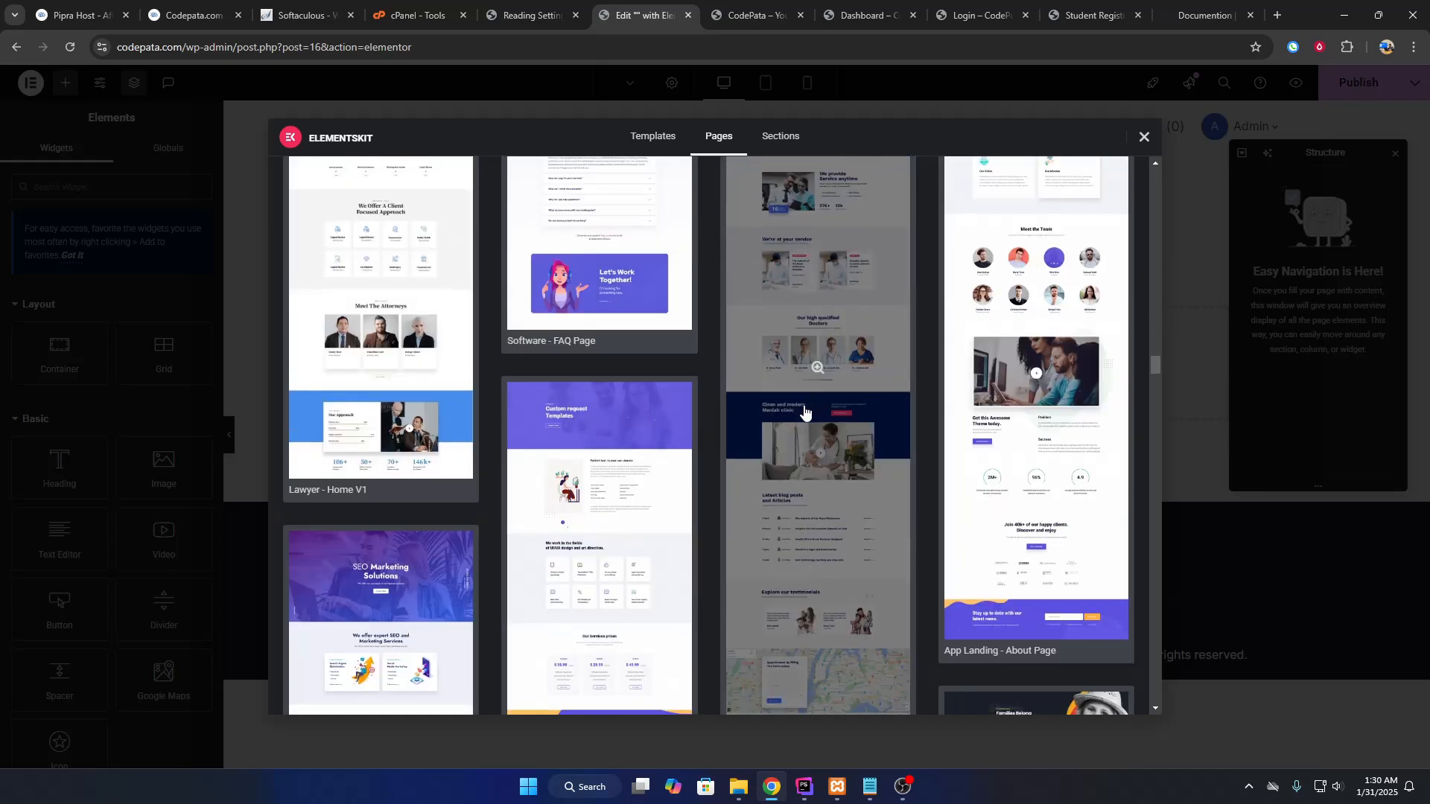
pyautogui.scroll(-3, 804, 410)
pyautogui.scroll(-5, 812, 312)
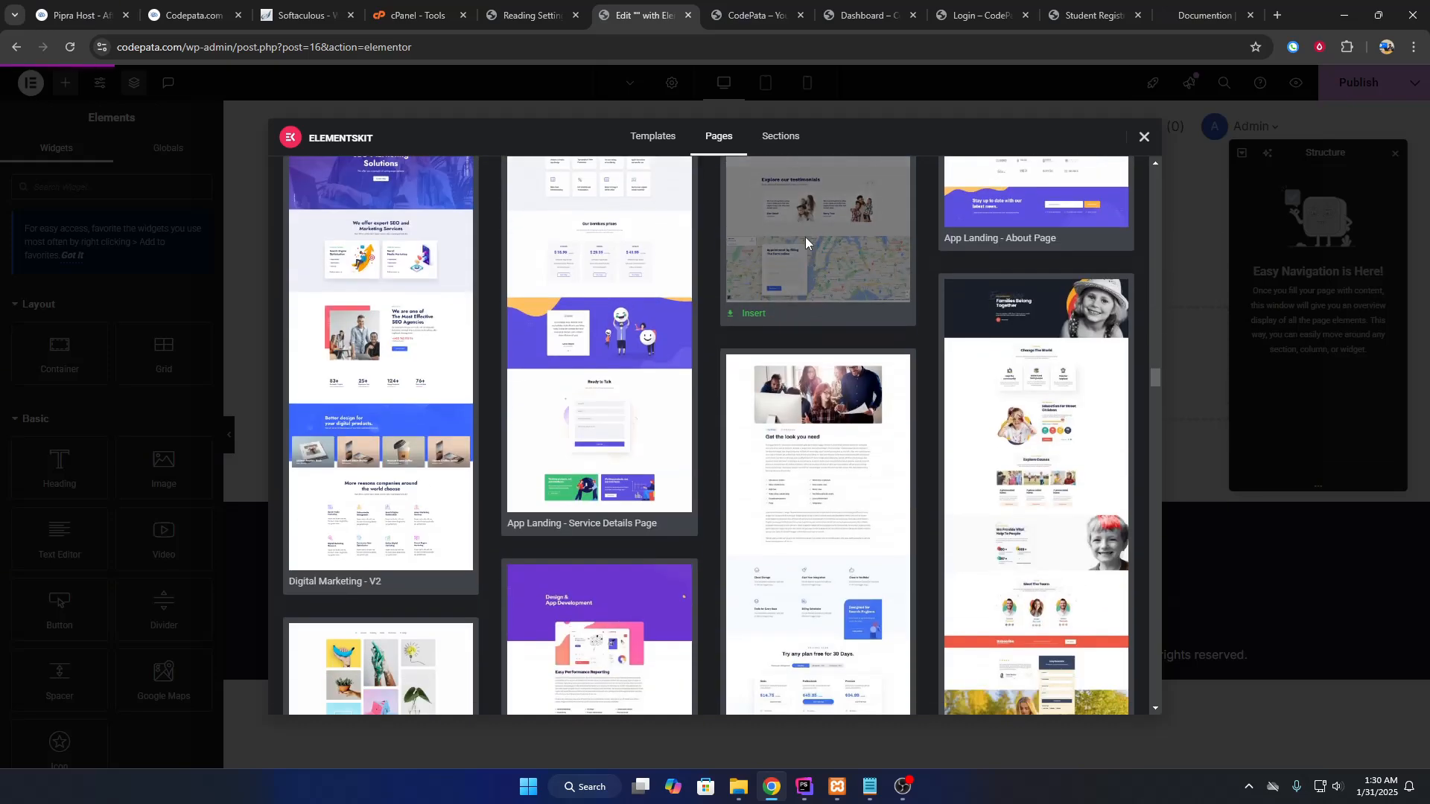
pyautogui.scroll(-5, 734, 390)
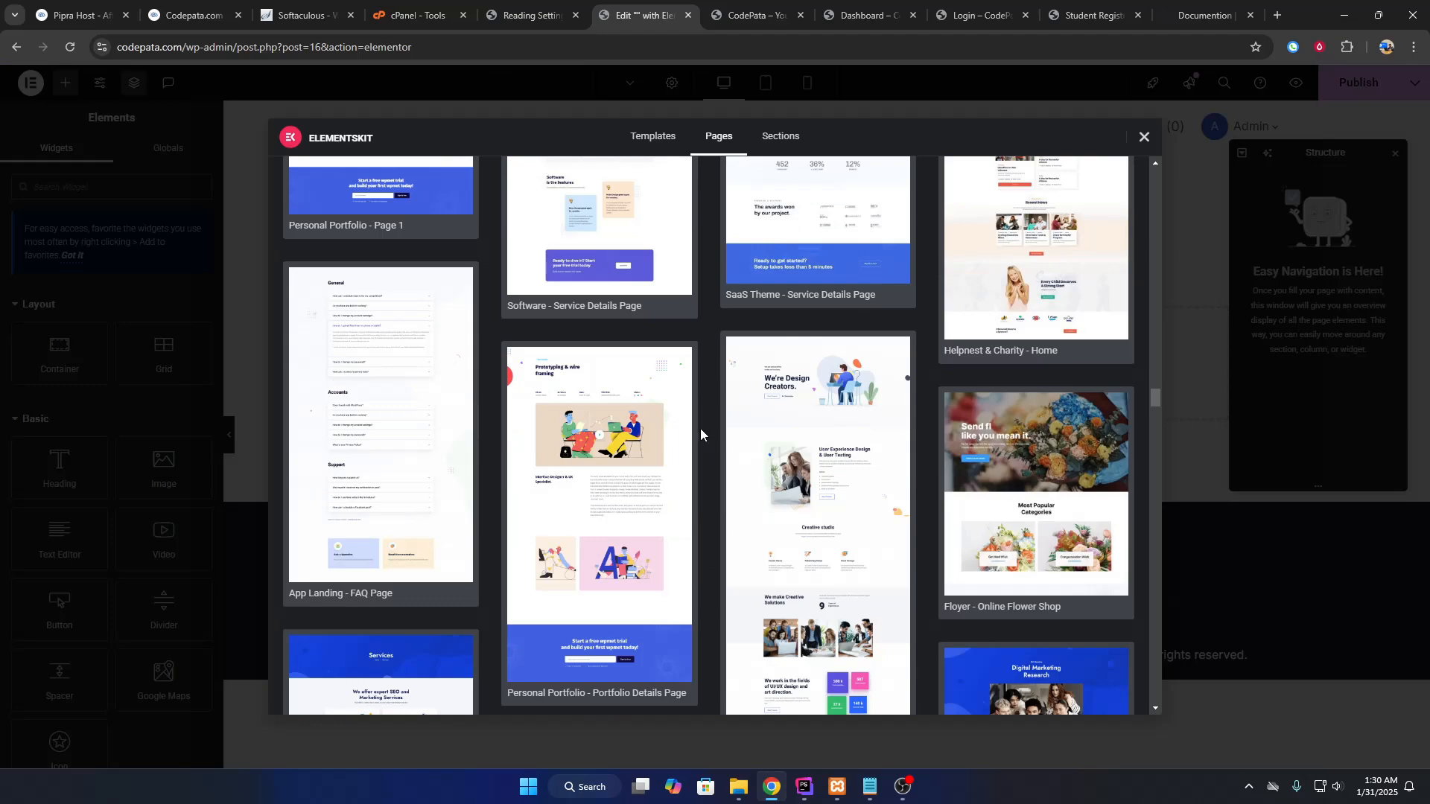
pyautogui.scroll(-10, 696, 435)
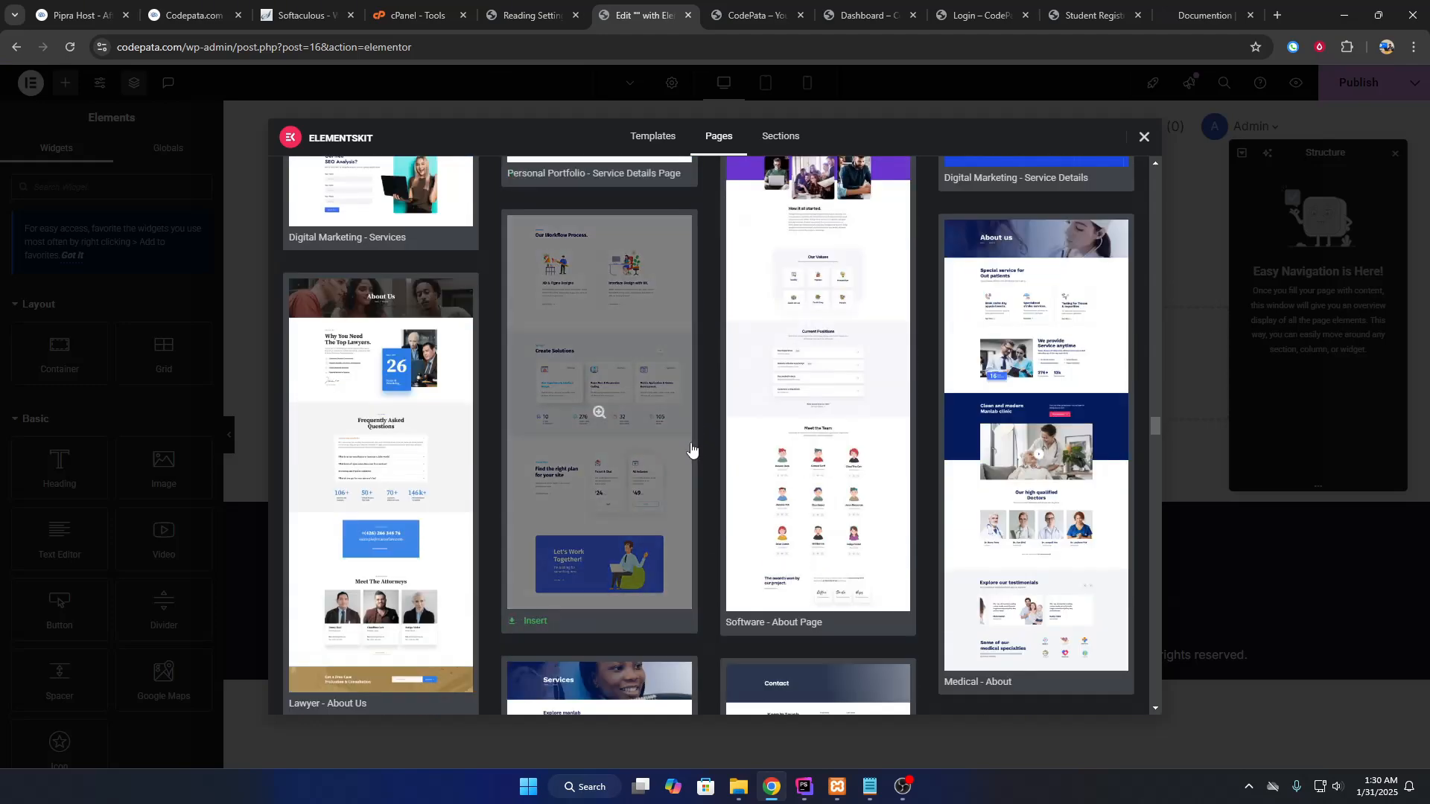
pyautogui.scroll(20, 702, 441)
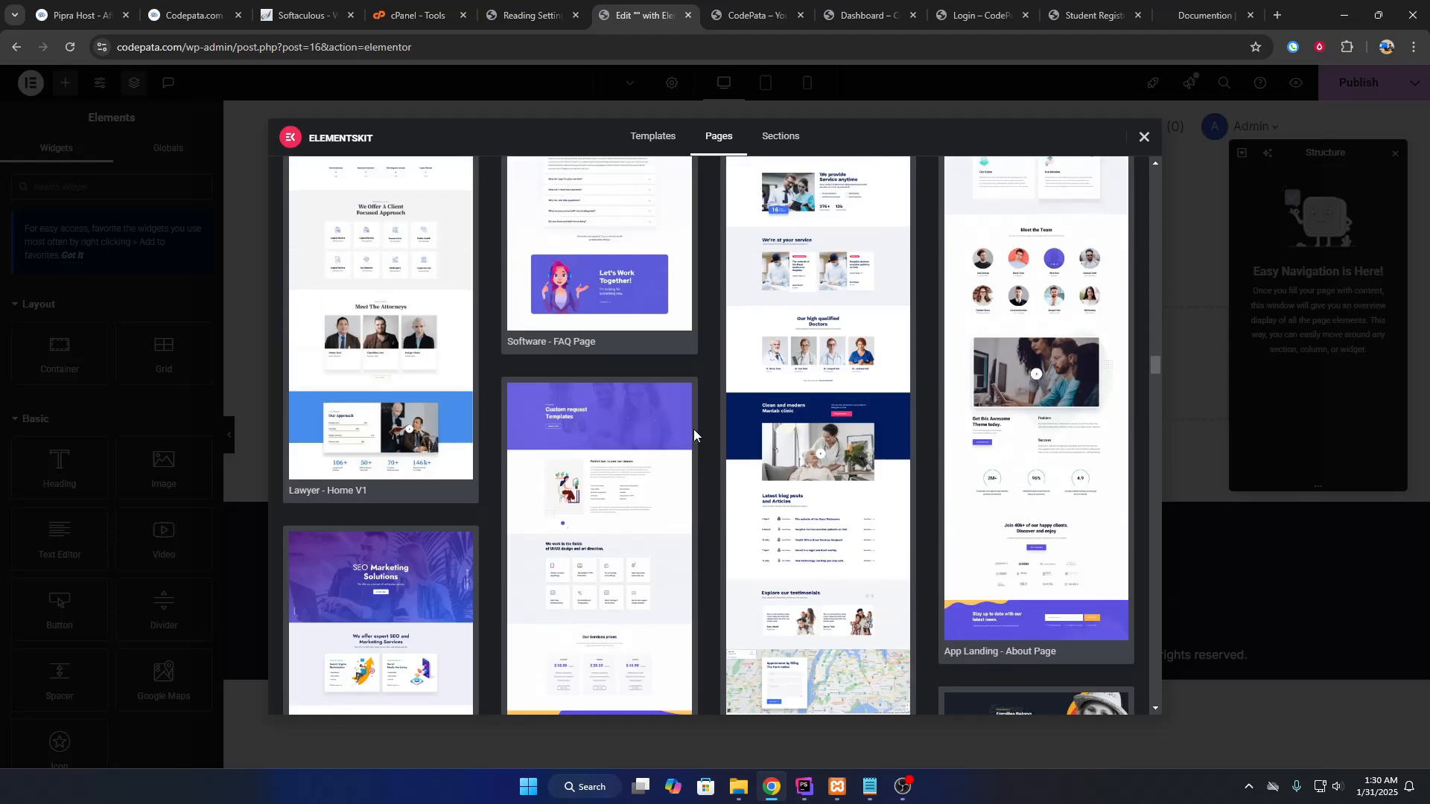
pyautogui.scroll(4, 694, 429)
pyautogui.scroll(-3, 842, 405)
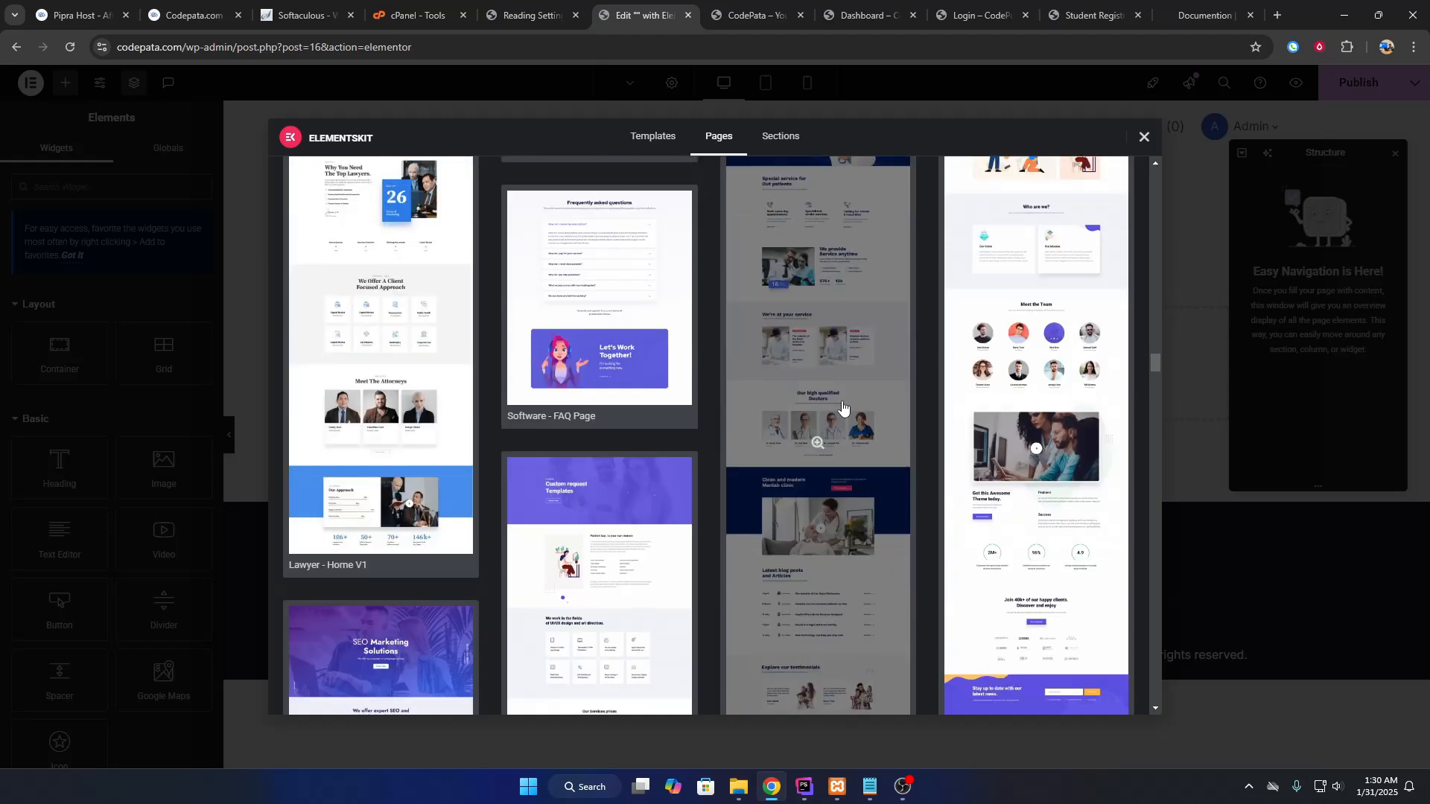
pyautogui.scroll(-5, 830, 388)
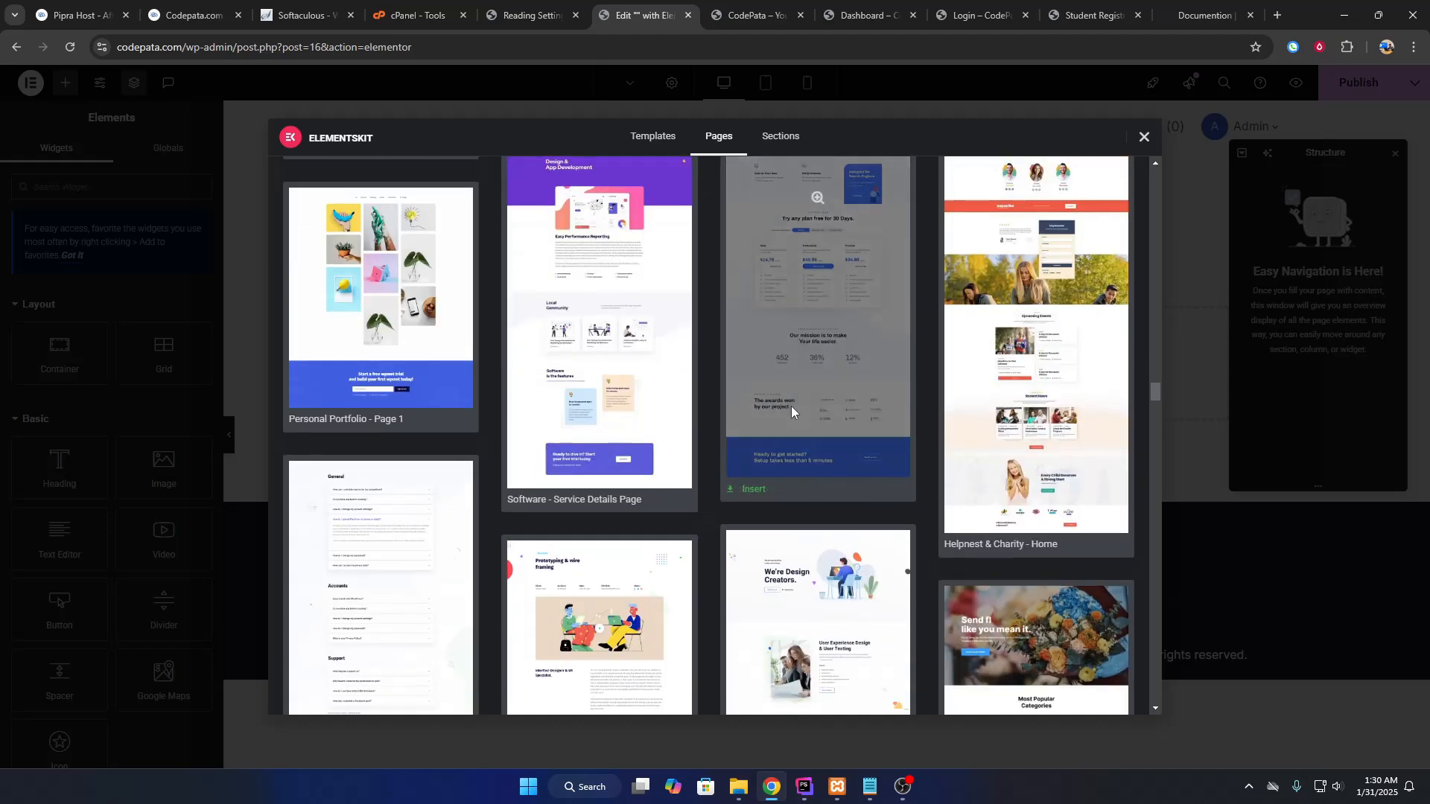
pyautogui.scroll(10, 744, 406)
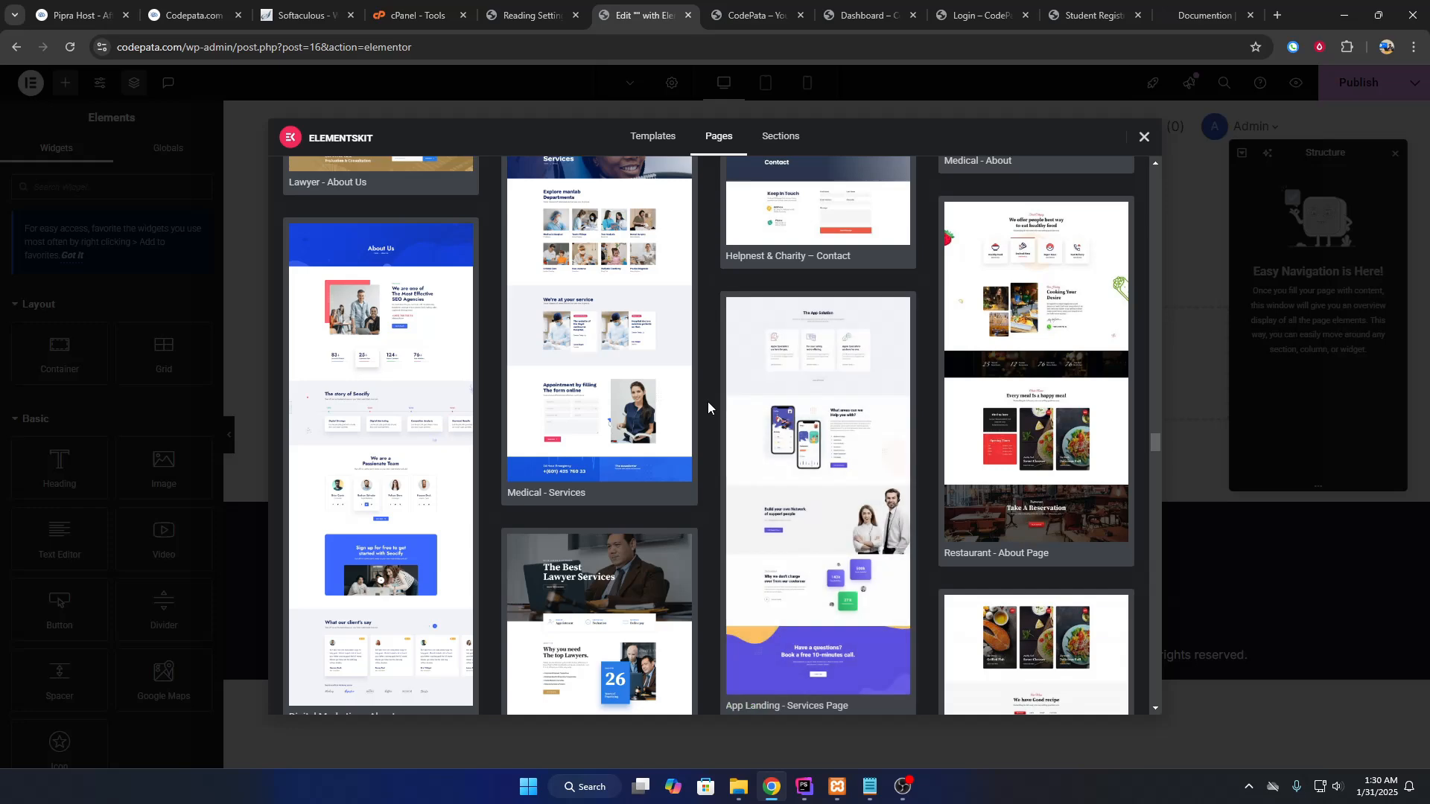
pyautogui.scroll(10, 707, 401)
pyautogui.scroll(-3, 625, 409)
pyautogui.click(536, 592)
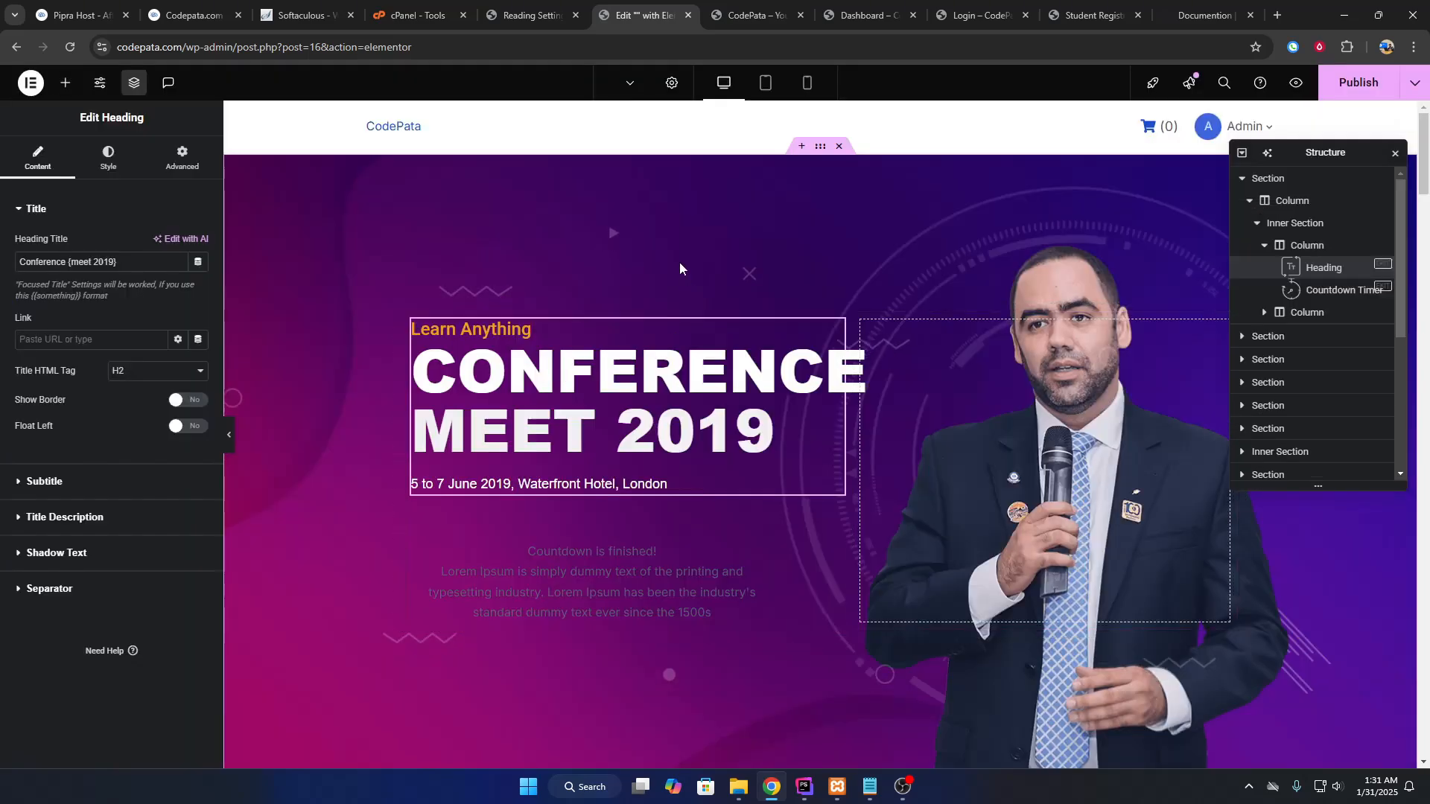
# Scroll through the template's hero, speakers, schedule, tickets, news and venue sections.
pyautogui.scroll(-5, 716, 319)
pyautogui.scroll(-6, 716, 313)
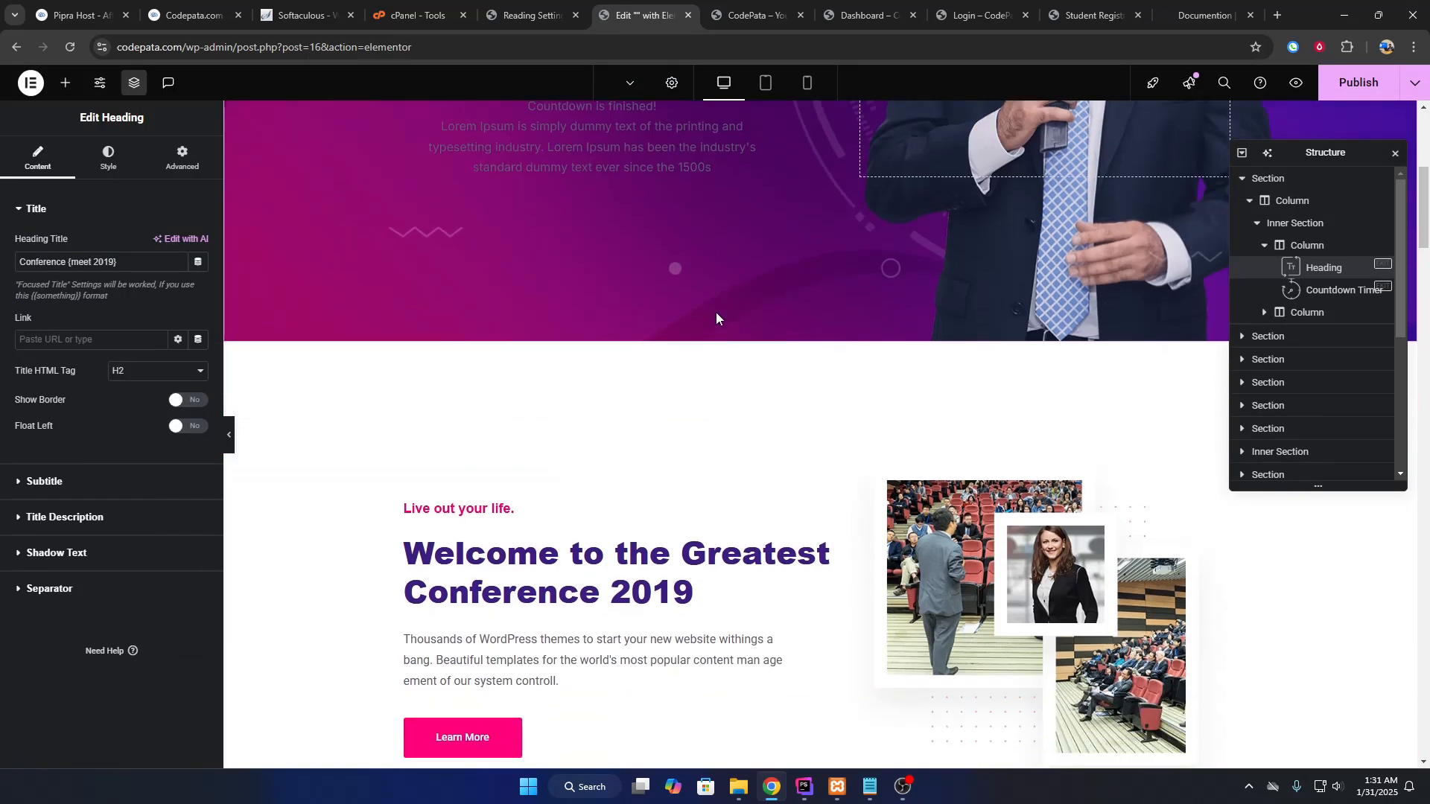
pyautogui.scroll(-20, 722, 331)
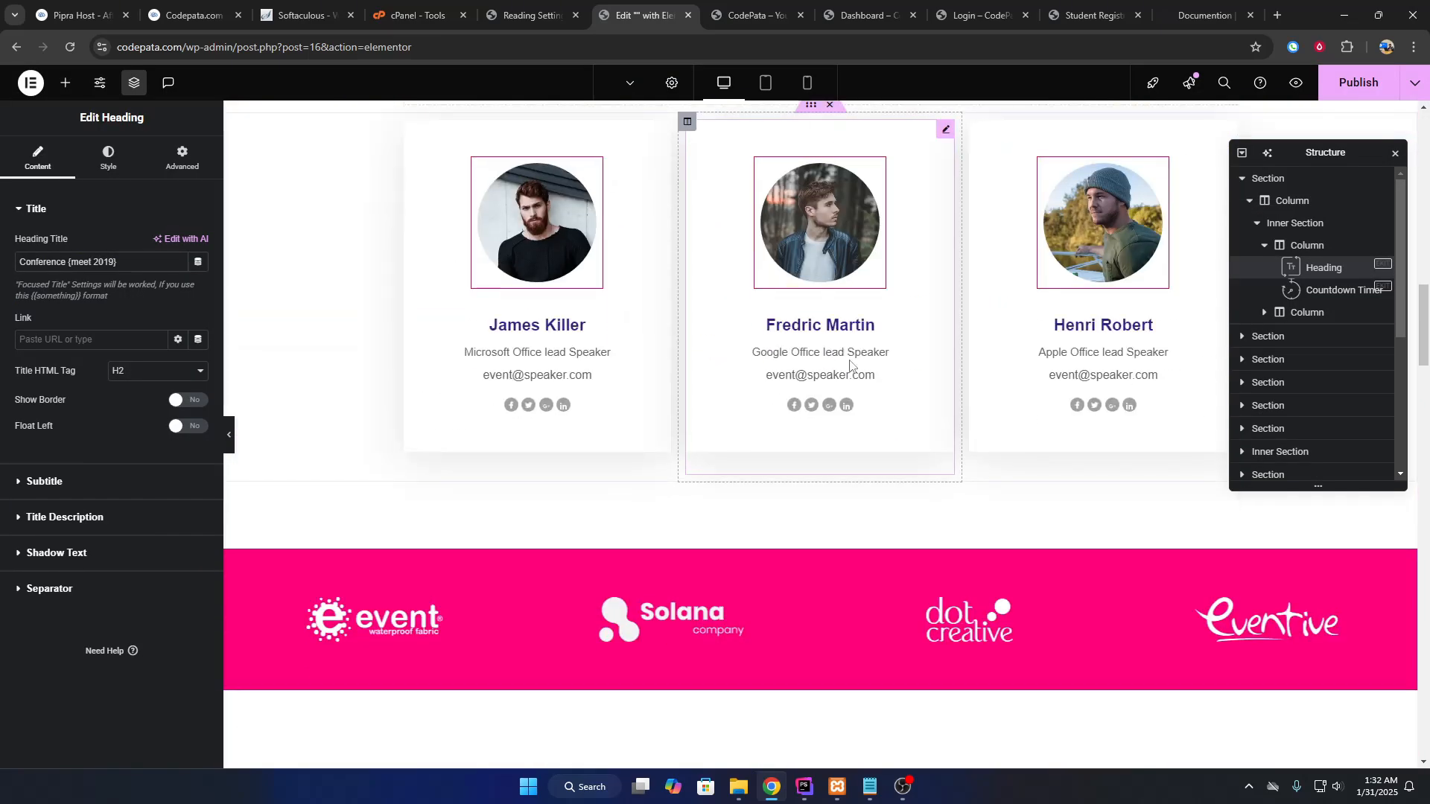
pyautogui.scroll(14, 767, 432)
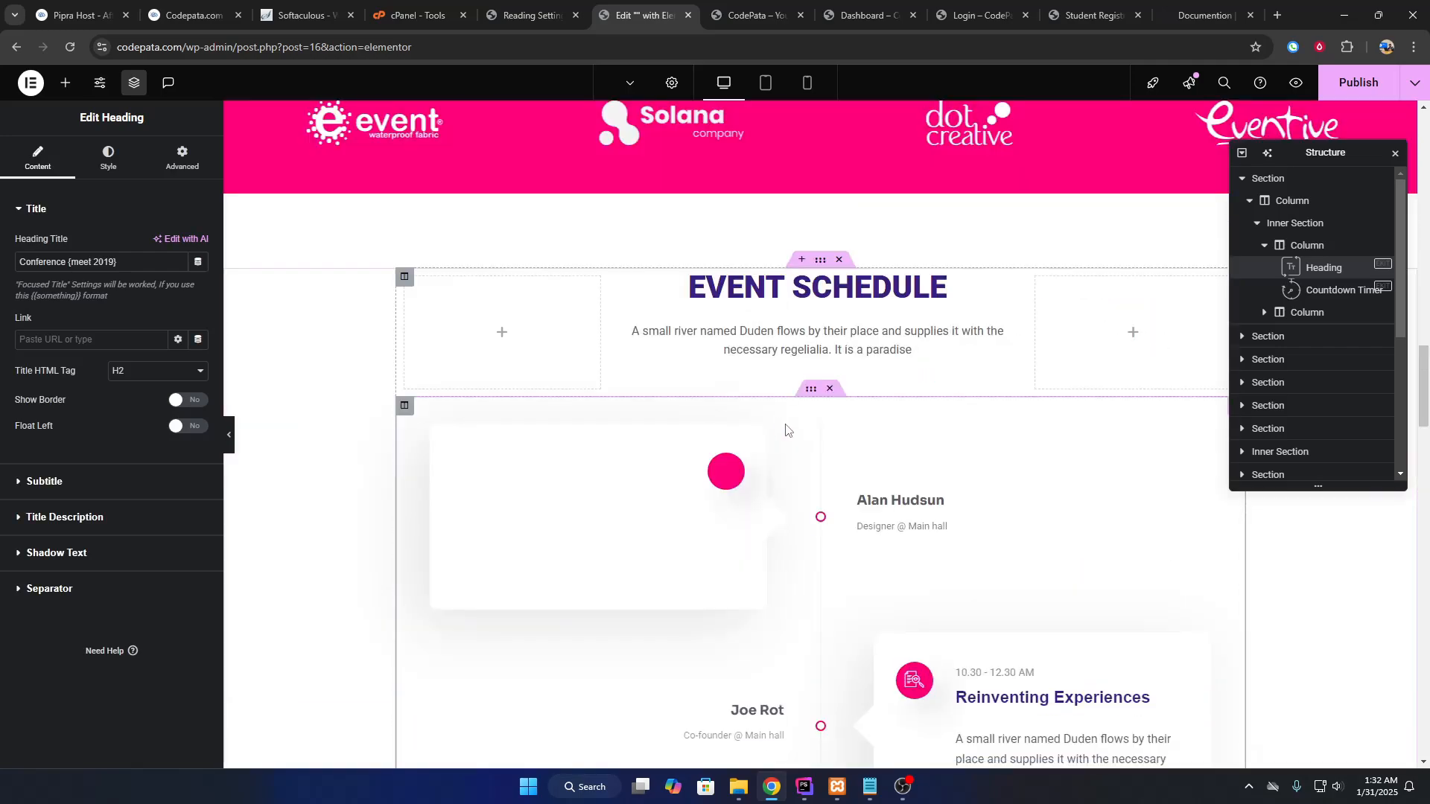
pyautogui.scroll(-10, 775, 477)
pyautogui.scroll(-15, 752, 432)
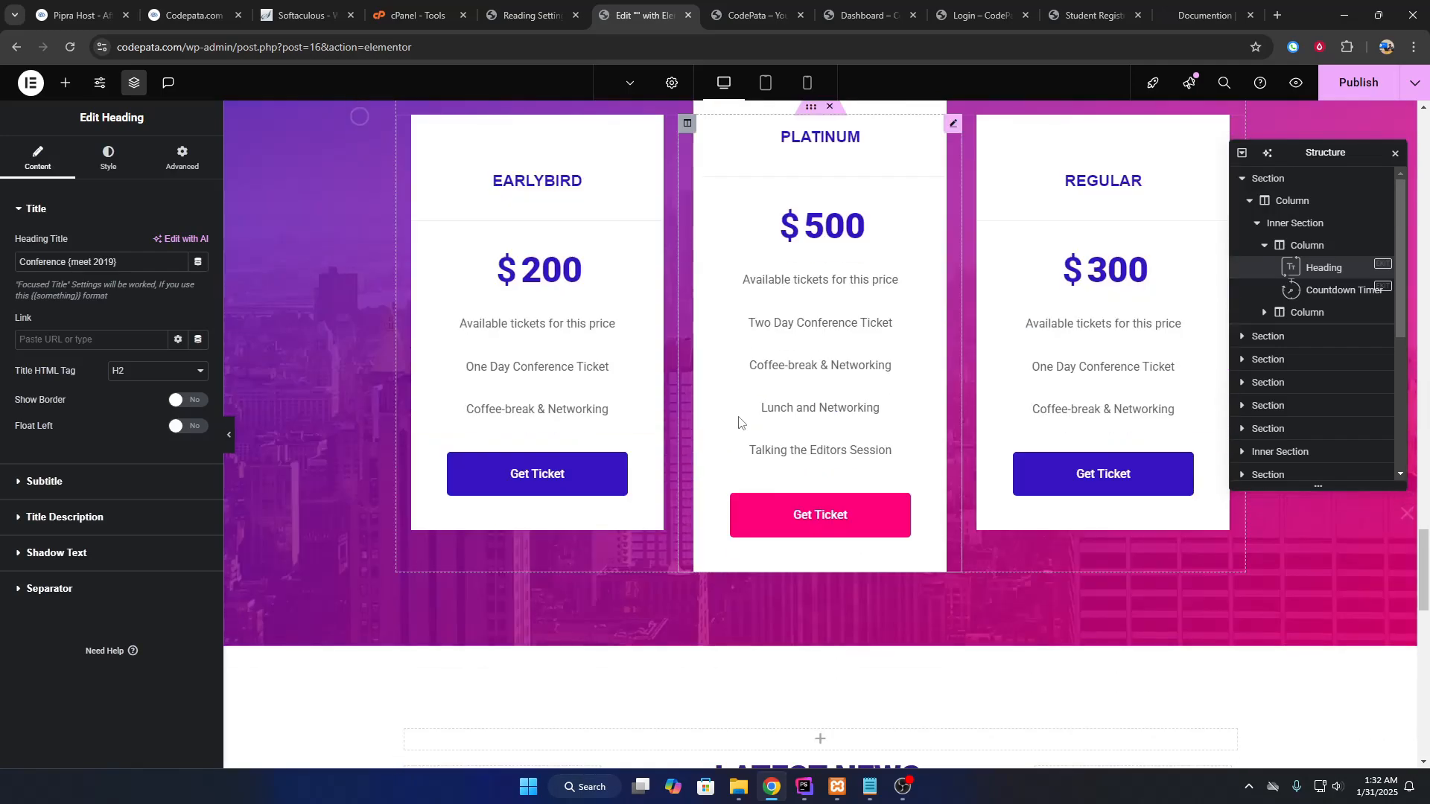
pyautogui.scroll(1, 759, 447)
pyautogui.scroll(-9, 771, 462)
pyautogui.scroll(20, 770, 462)
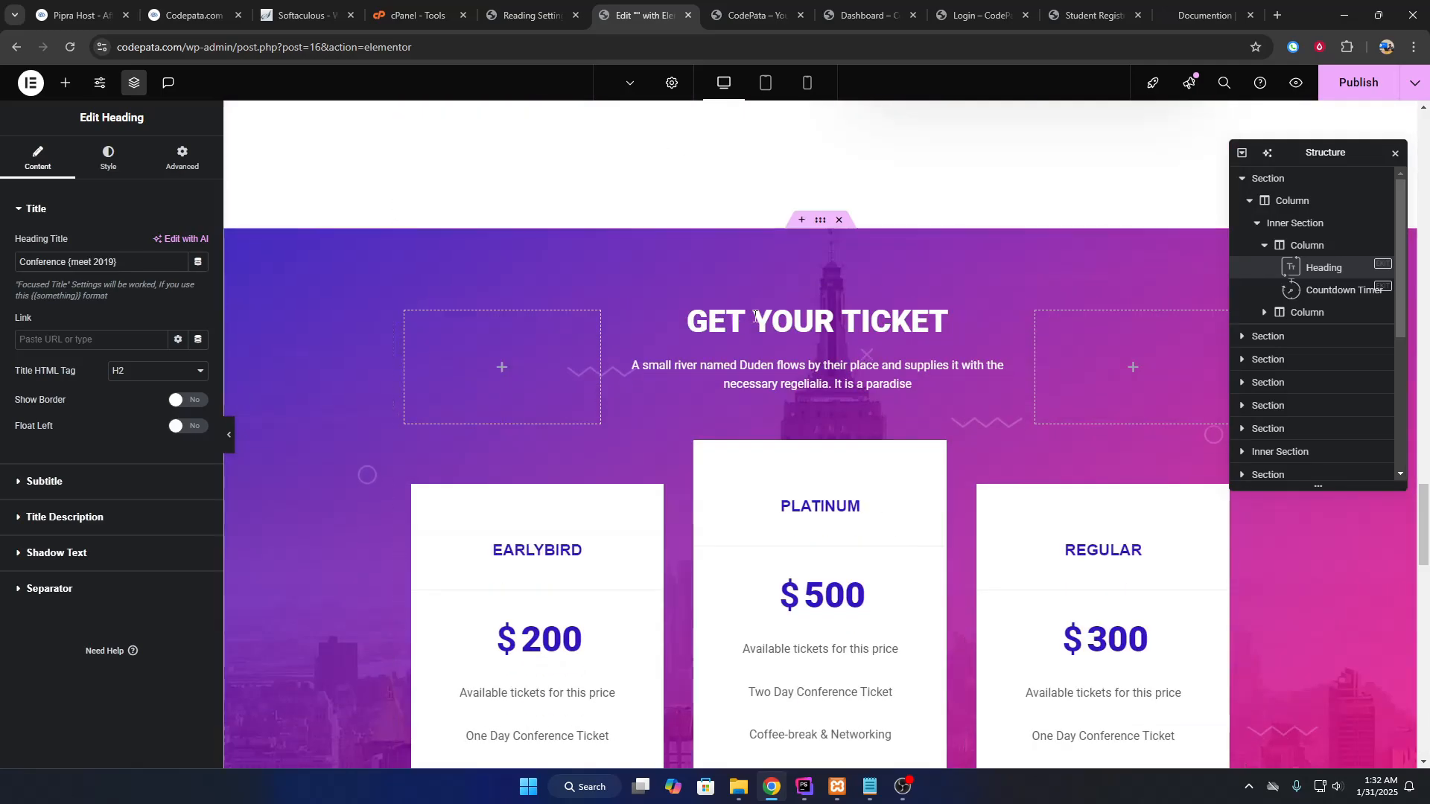
pyautogui.scroll(-8, 849, 298)
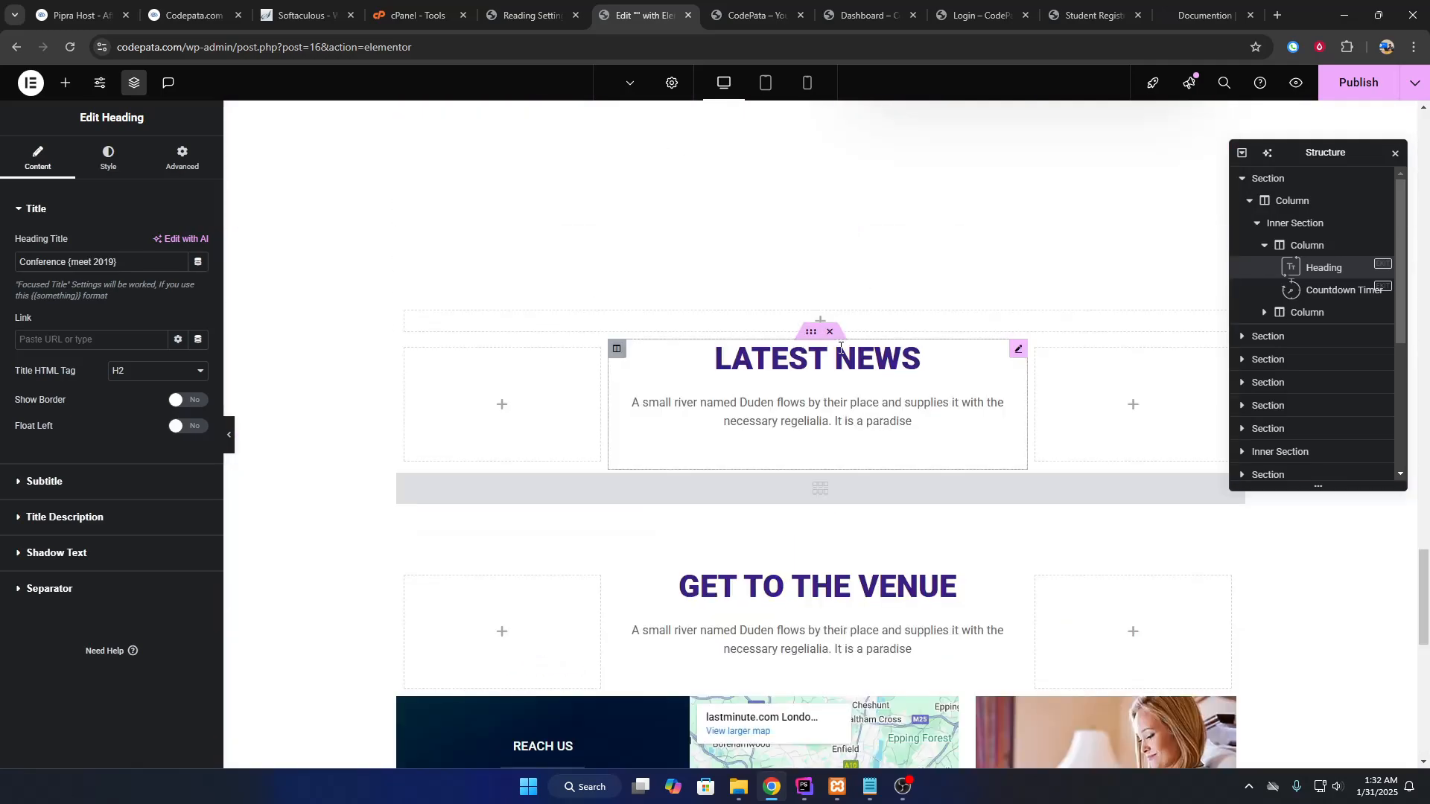
# Delete the Latest News, Get to the Venue and map sections plus their empty spacer sections.
pyautogui.scroll(-1, 823, 272)
pyautogui.click(839, 221)
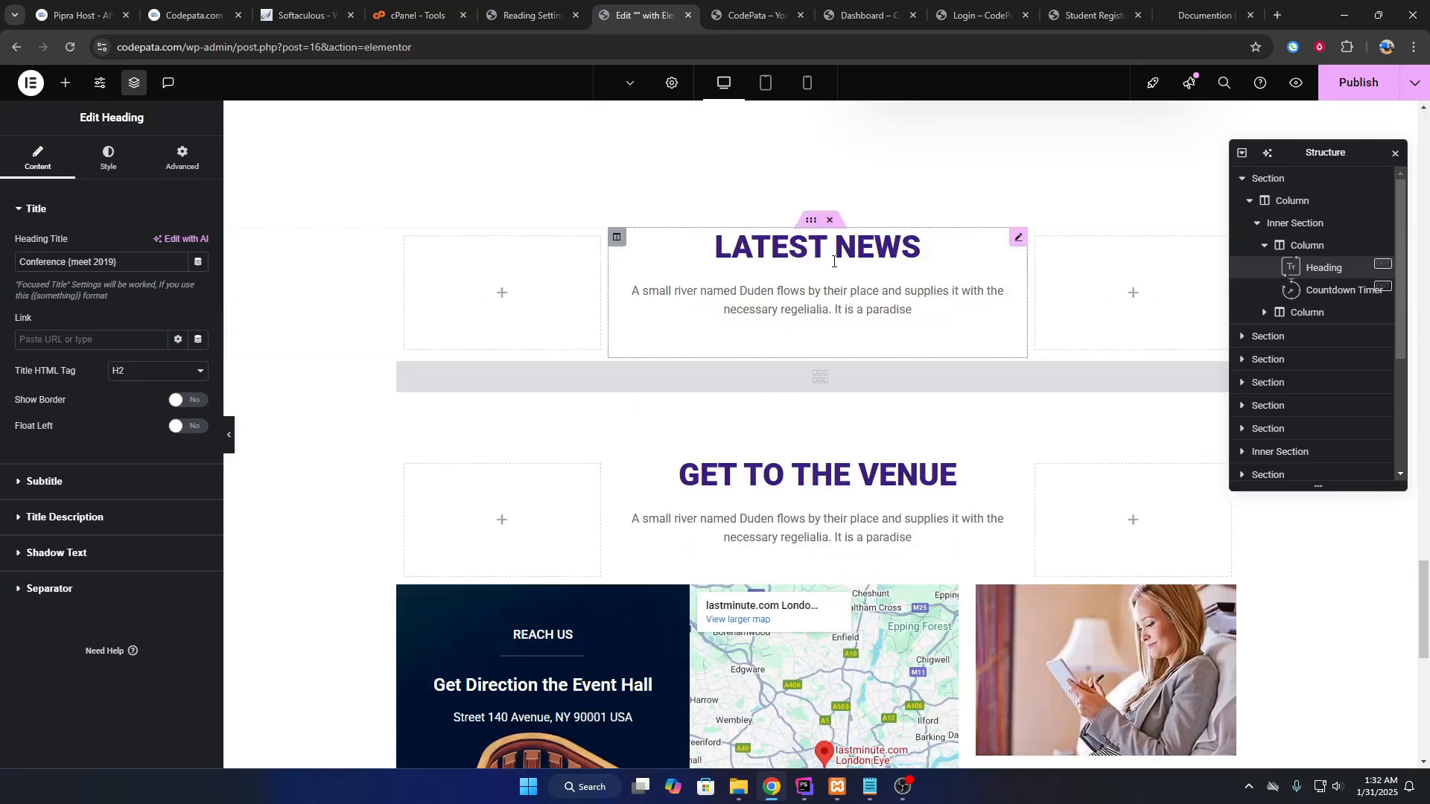
pyautogui.click(837, 220)
pyautogui.click(830, 225)
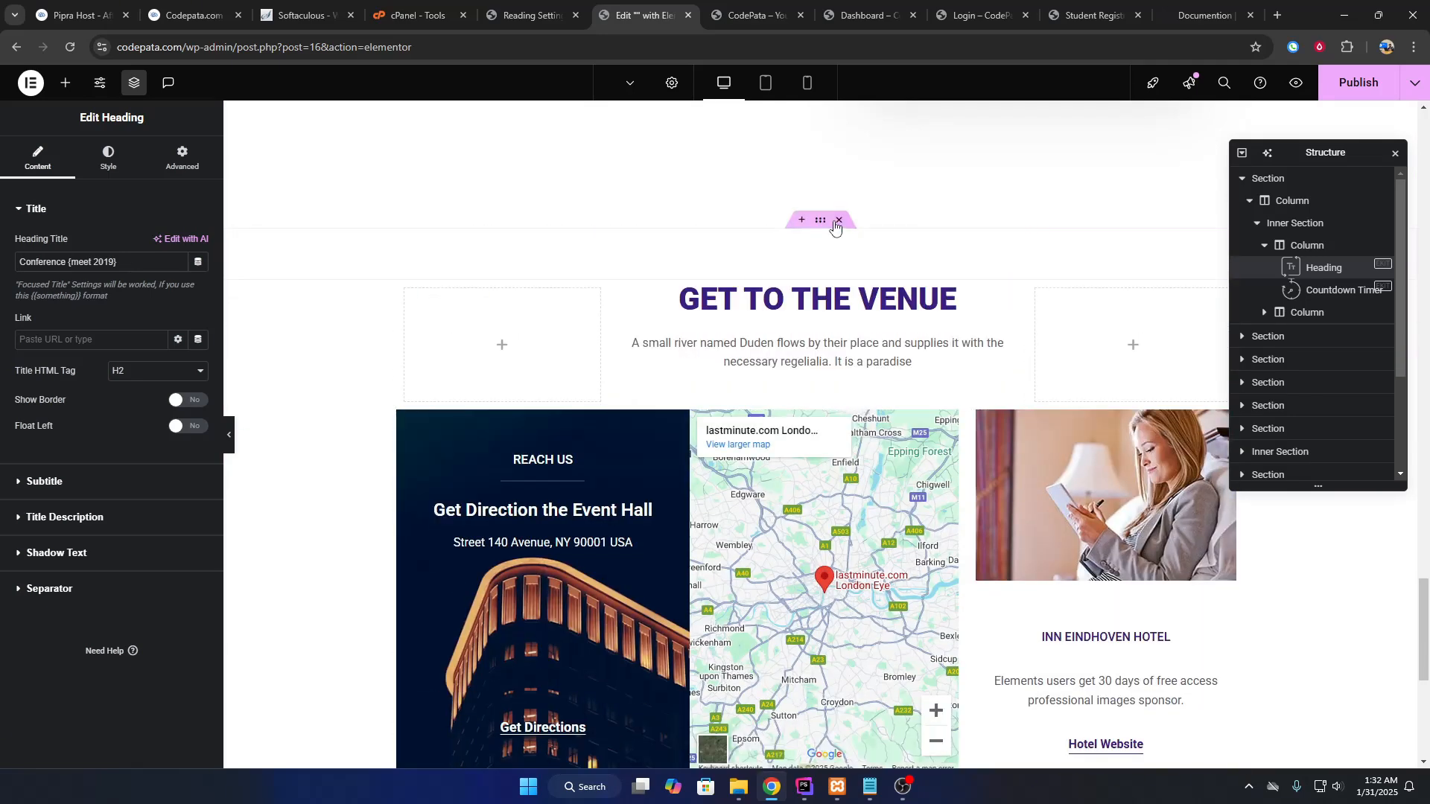
pyautogui.scroll(-2, 830, 223)
pyautogui.click(829, 132)
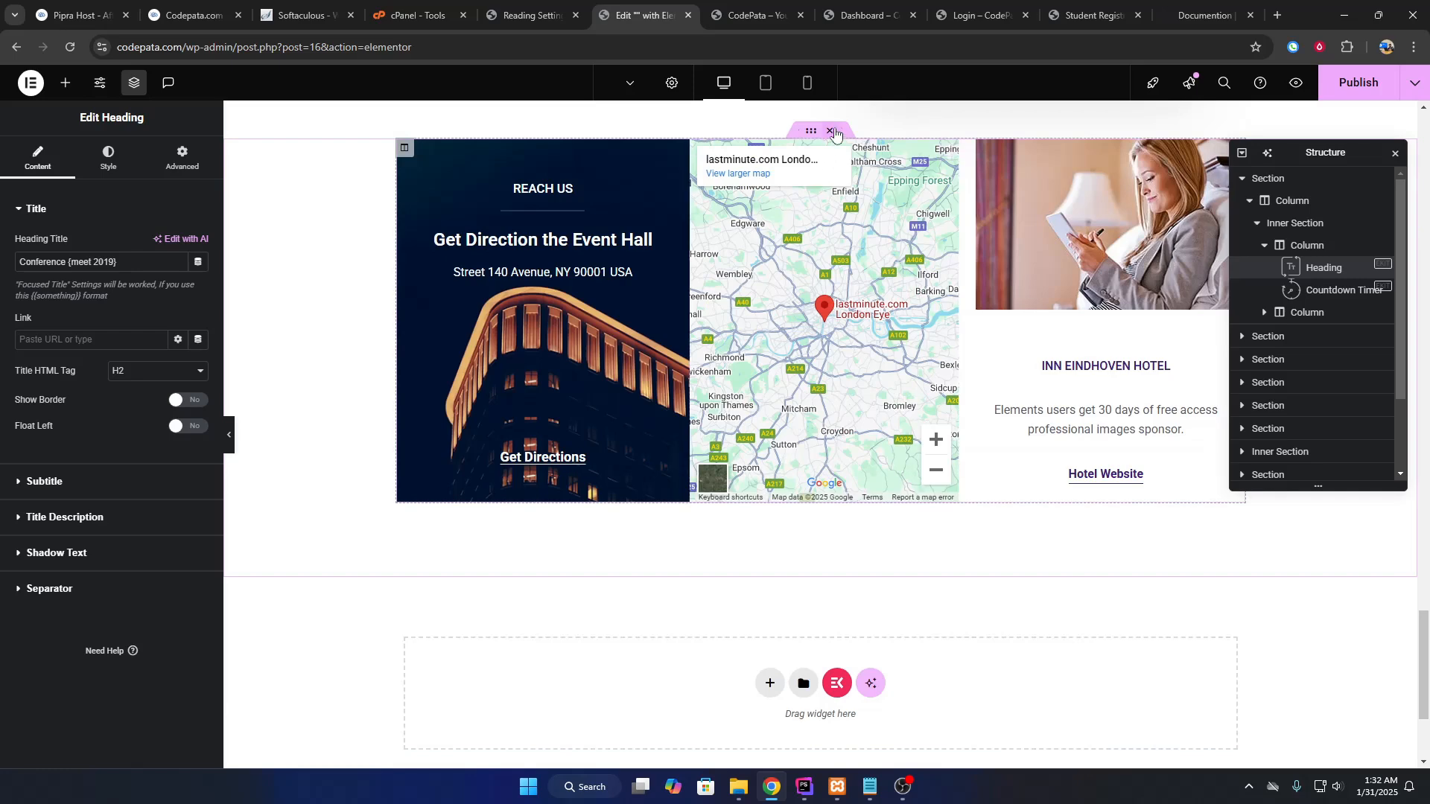
pyautogui.click(829, 131)
# Add a new empty section above Event Speakers.
pyautogui.scroll(10, 865, 417)
pyautogui.scroll(15, 853, 392)
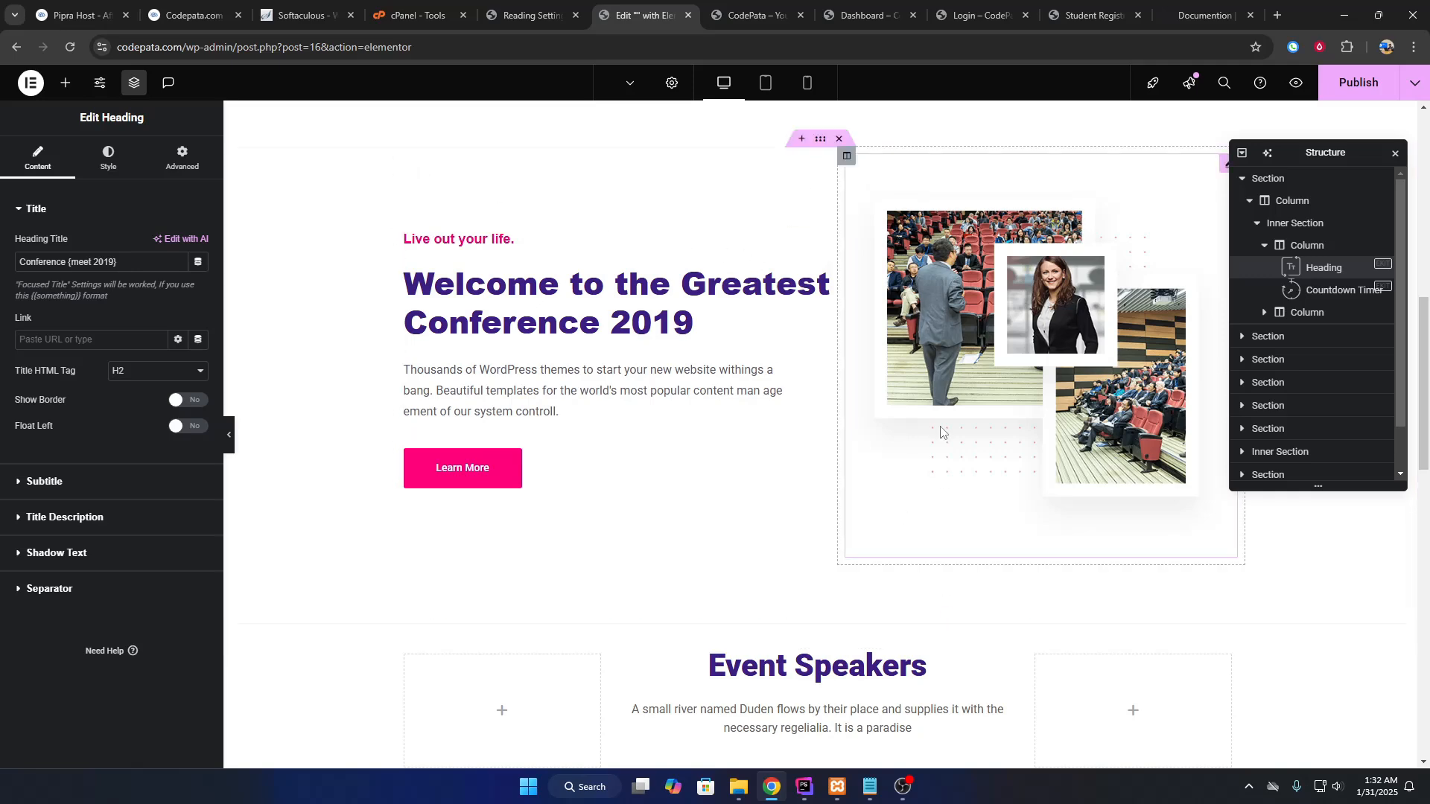
pyautogui.scroll(-5, 888, 379)
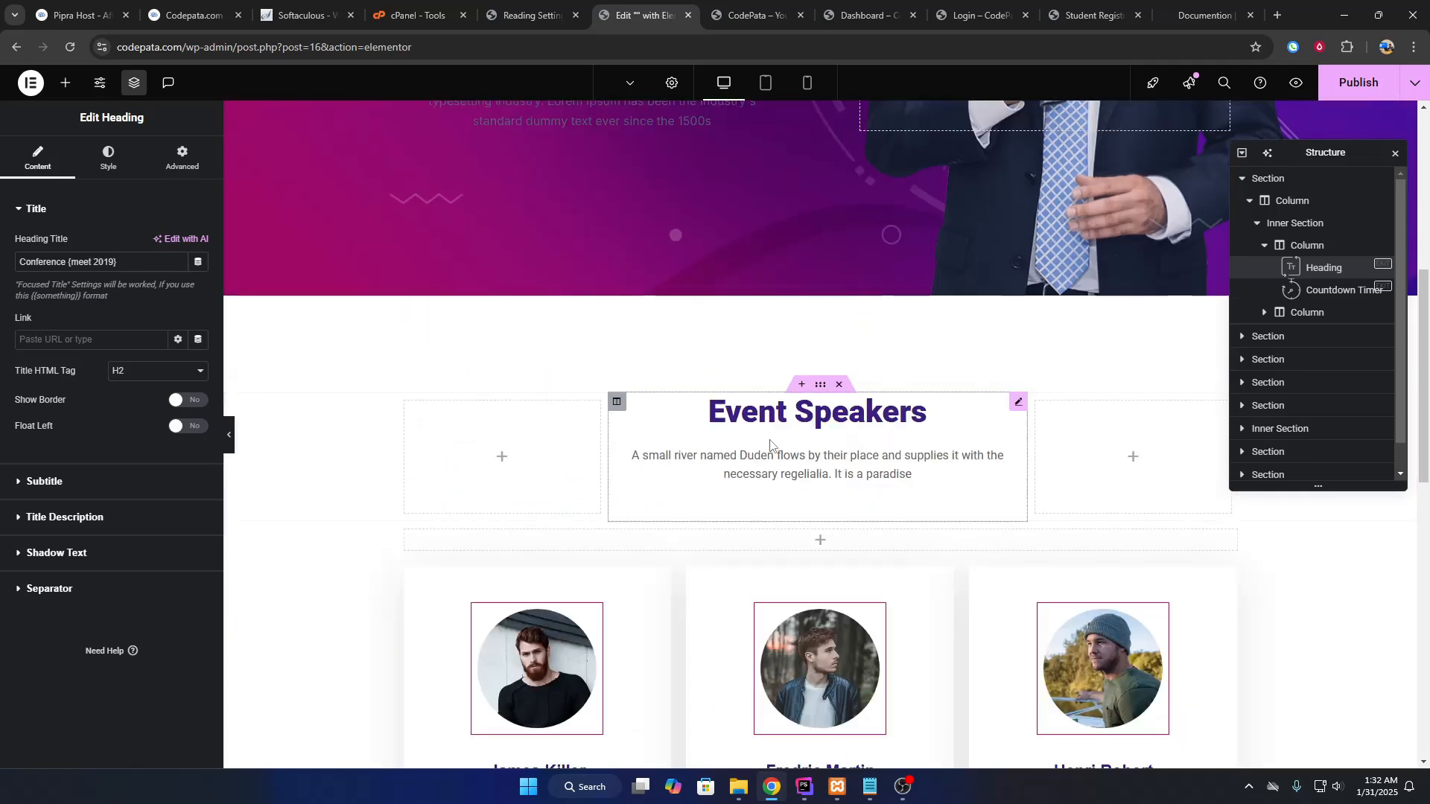
pyautogui.click(801, 362)
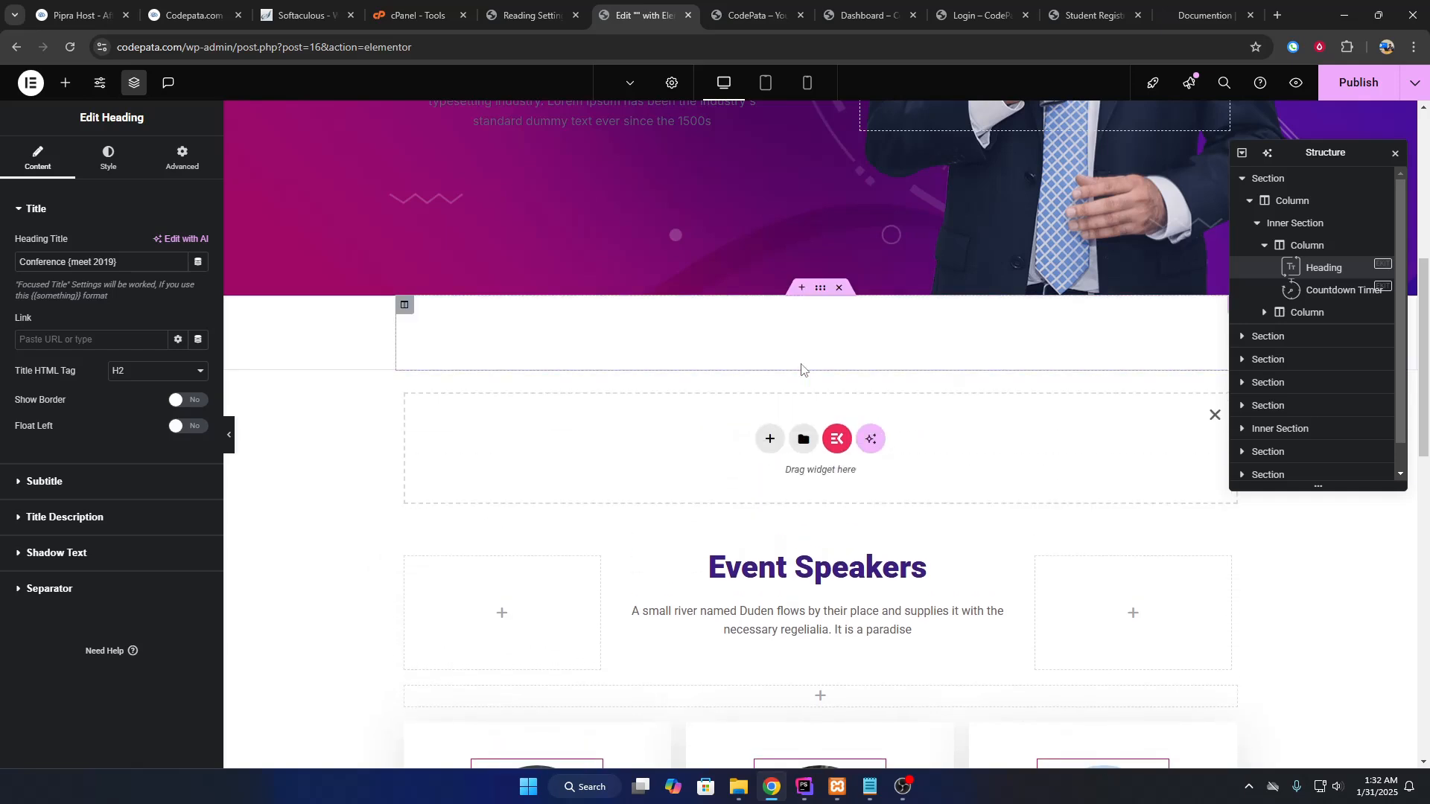
# Create a single-column Flexbox container and browse the widgets available to place in it.
pyautogui.click(769, 447)
pyautogui.click(769, 483)
pyautogui.click(615, 472)
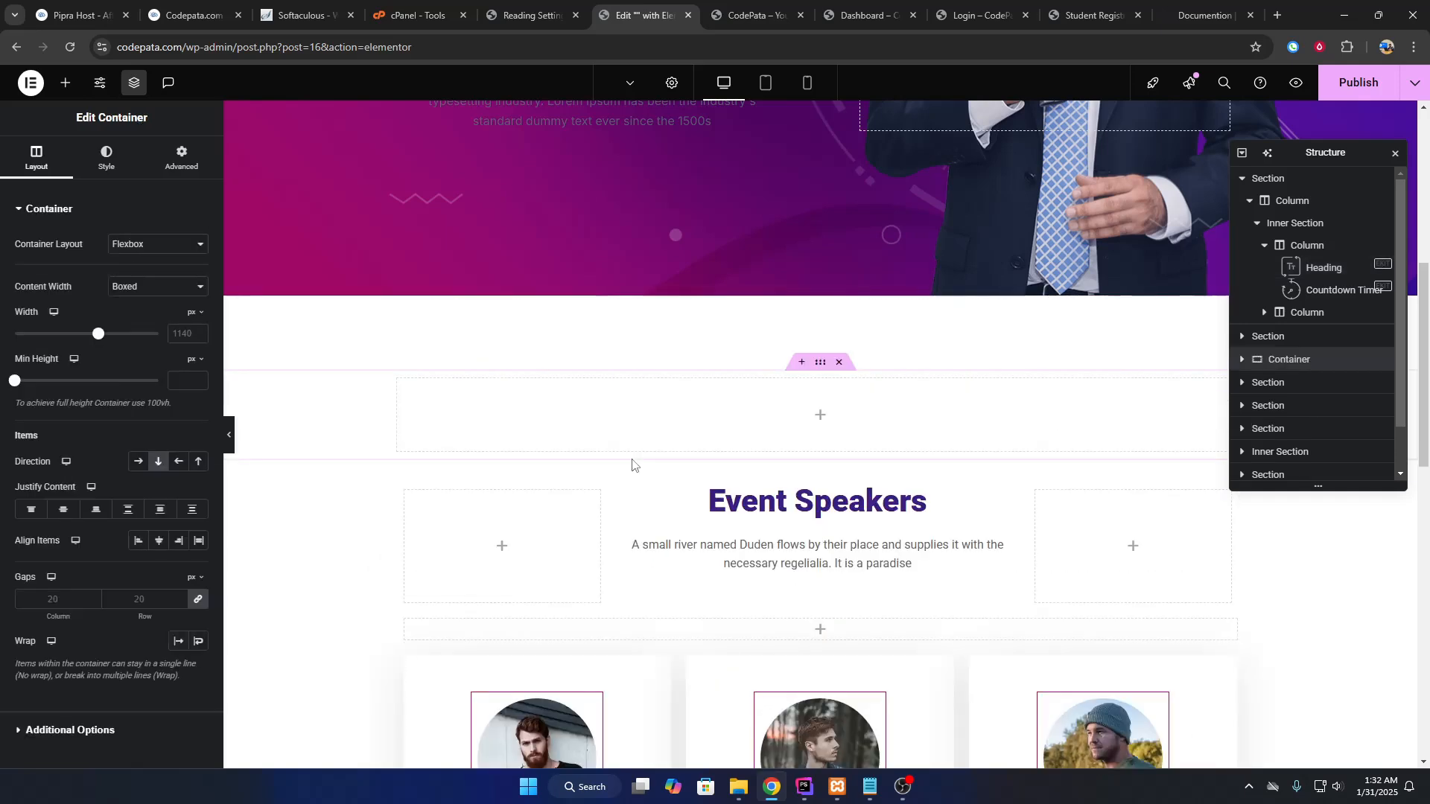
pyautogui.click(821, 417)
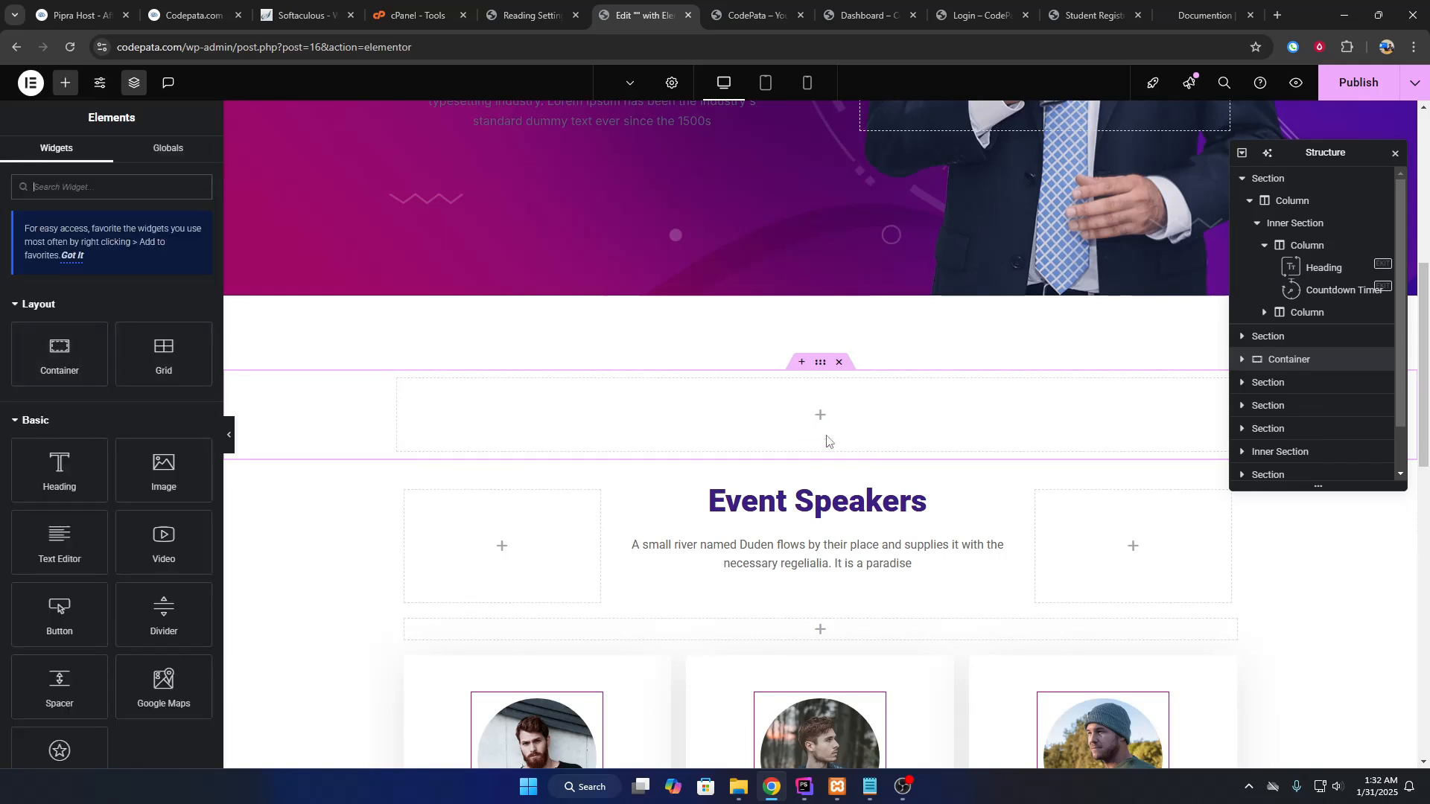
pyautogui.scroll(-20, 109, 463)
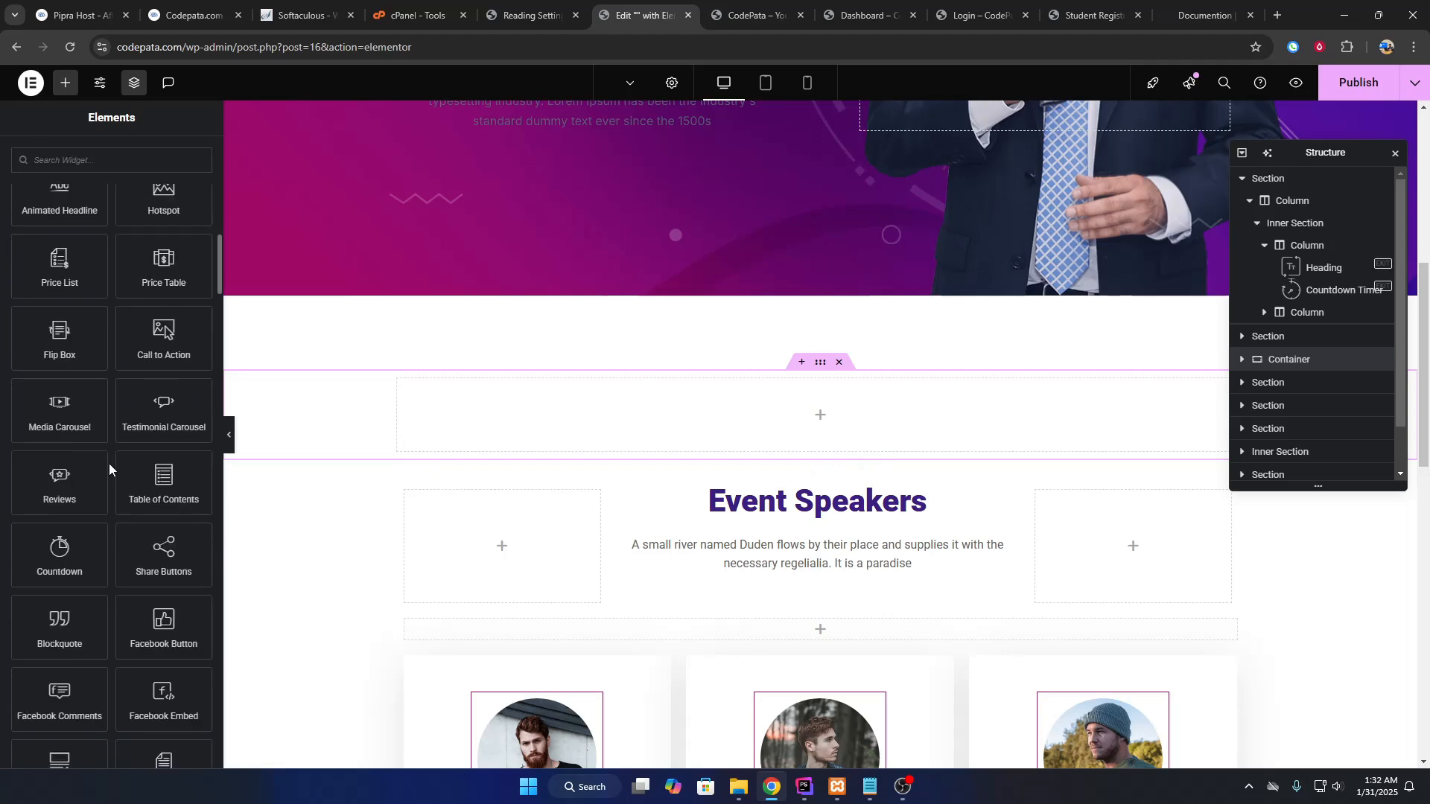
pyautogui.scroll(-20, 128, 449)
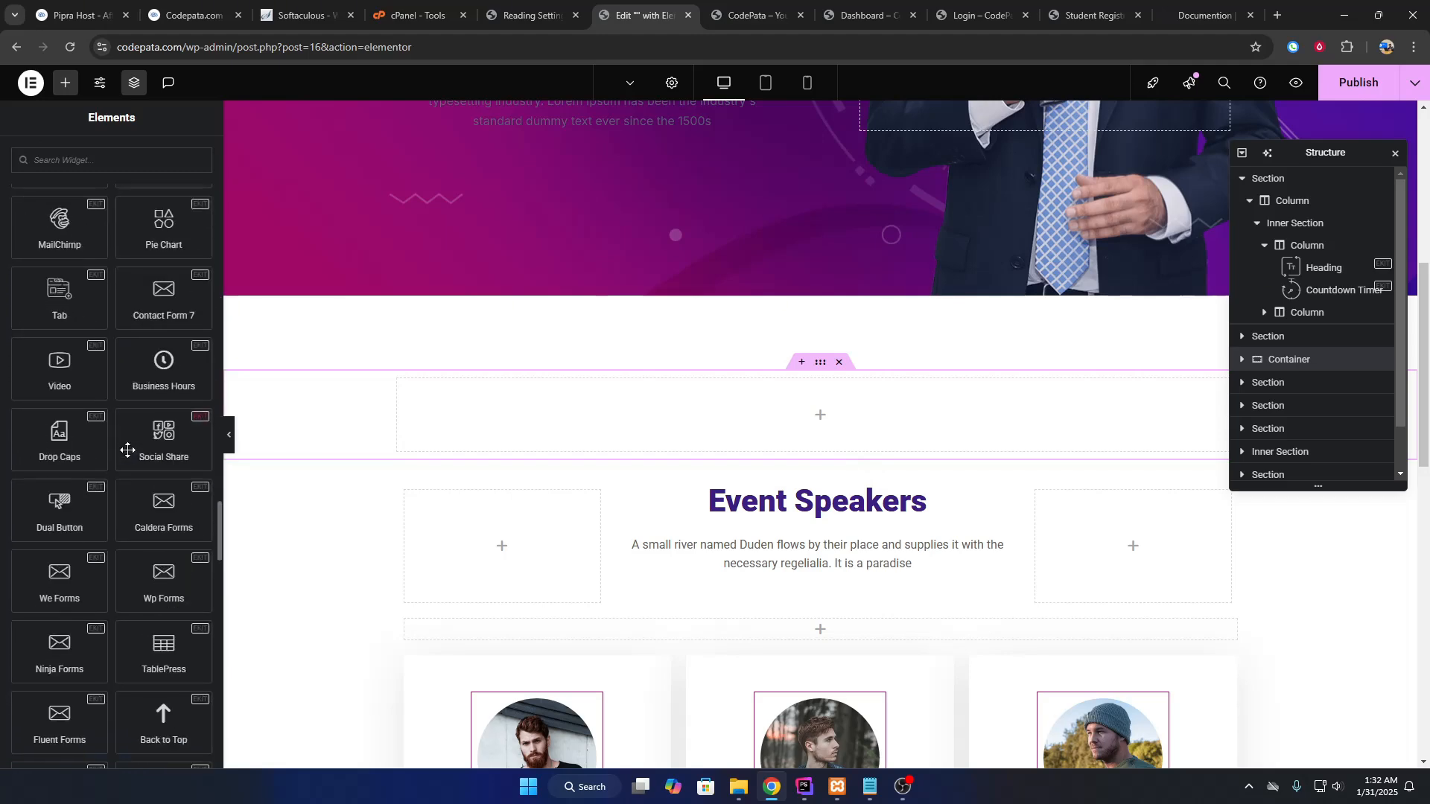
pyautogui.scroll(-10, 128, 449)
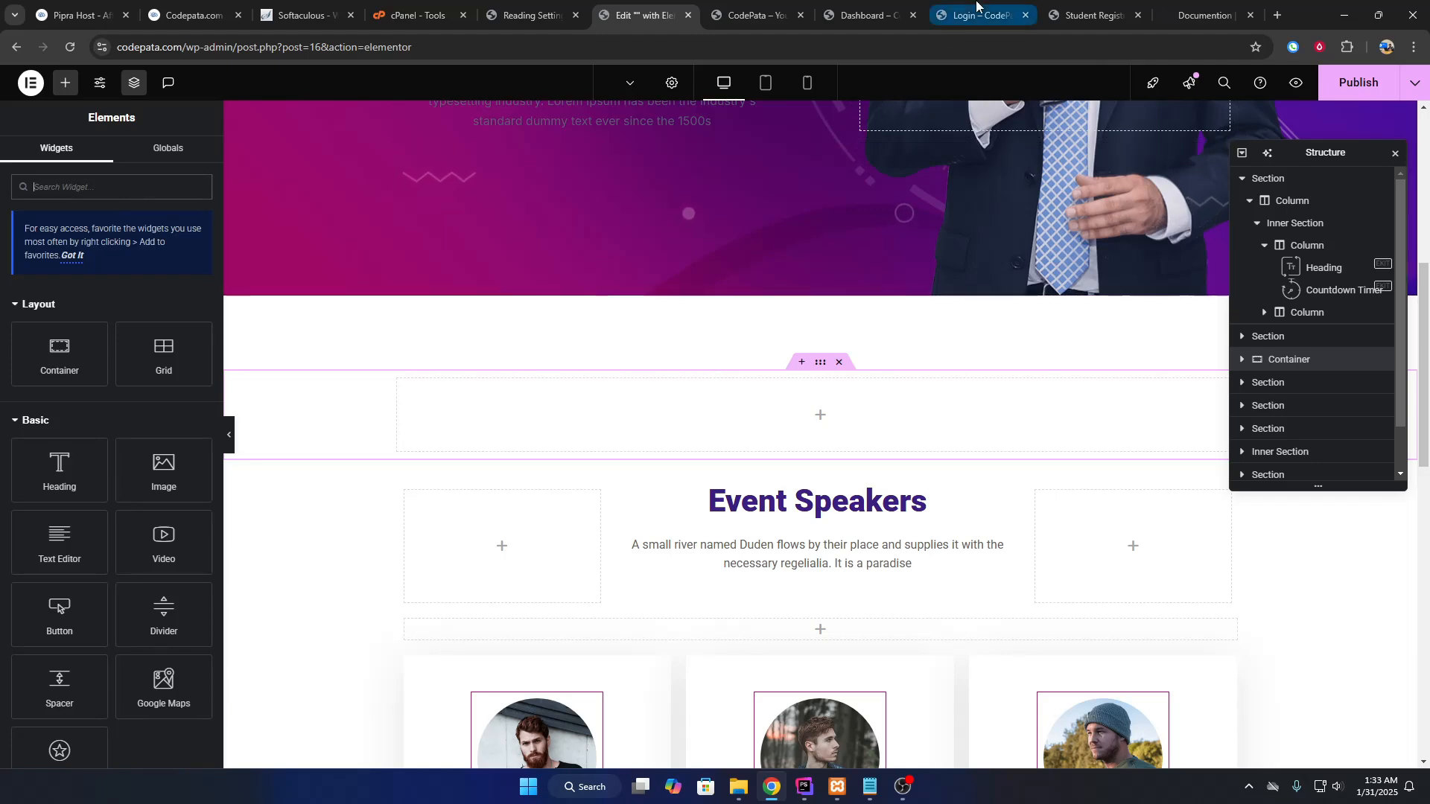
# Copy the [tutor_course category="28" orderby="Date" order="desc" count="3"] shortcode from the Tutor LMS docs.
pyautogui.moveTo(1206, 15); pyautogui.dragTo(752, 15)
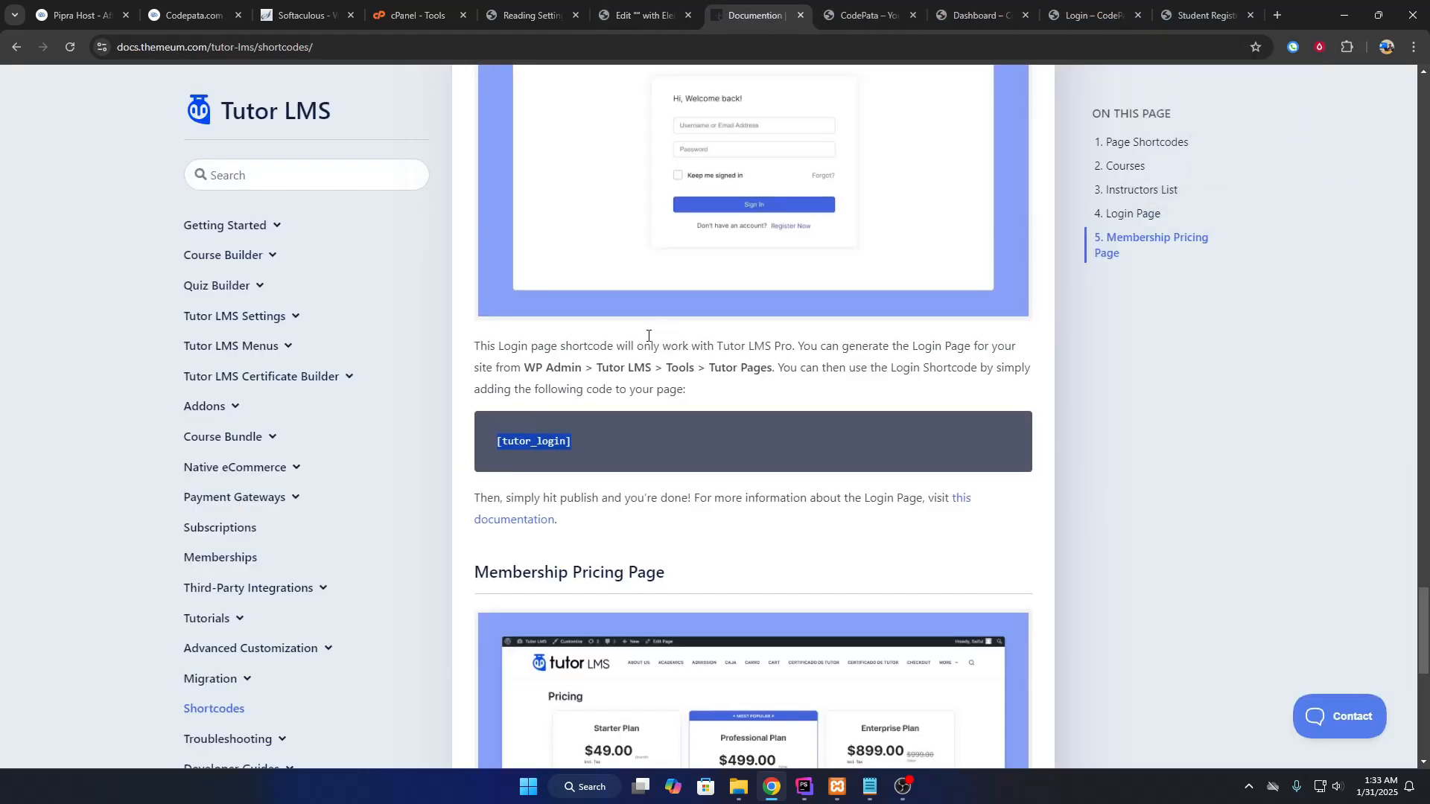
pyautogui.scroll(10, 655, 333)
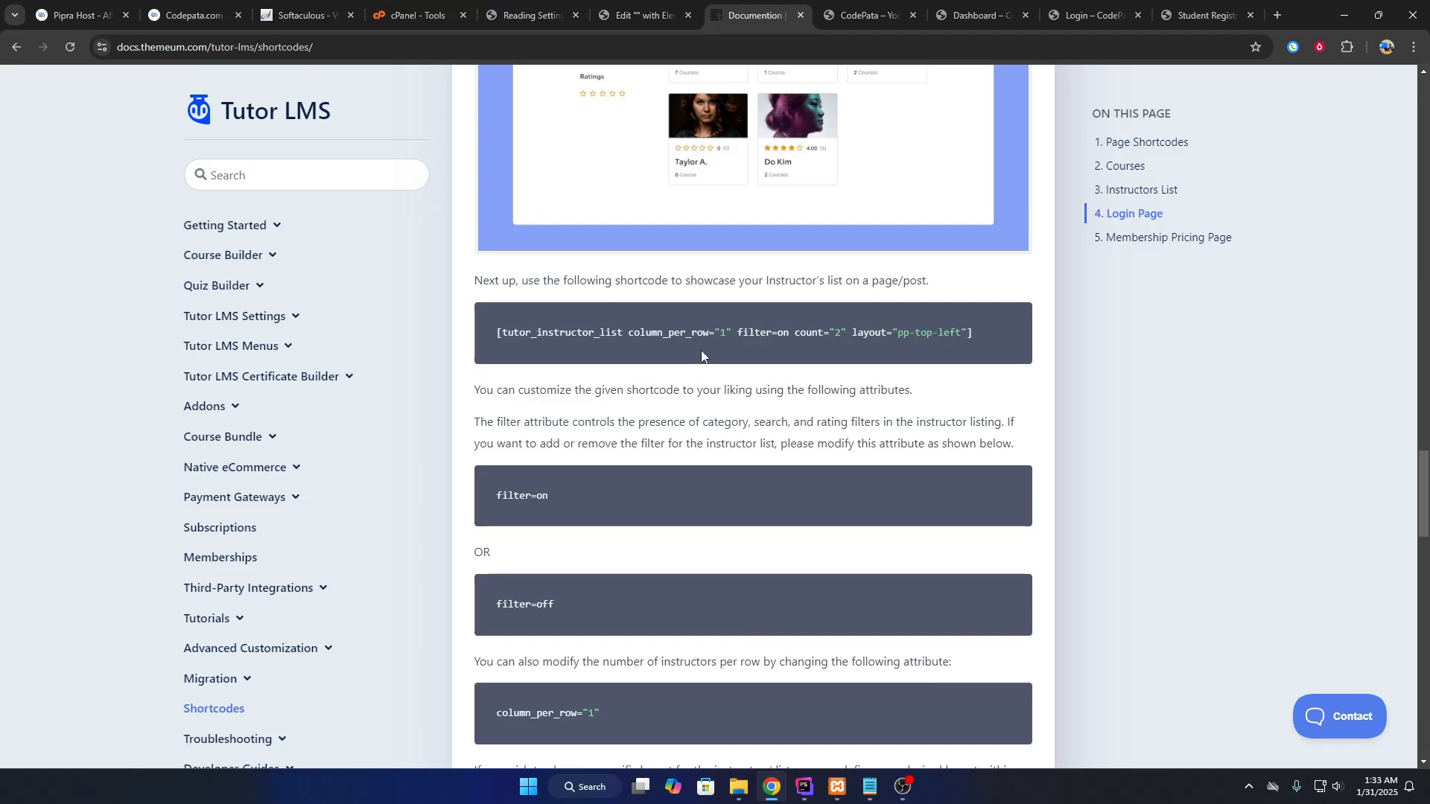
pyautogui.scroll(10, 701, 354)
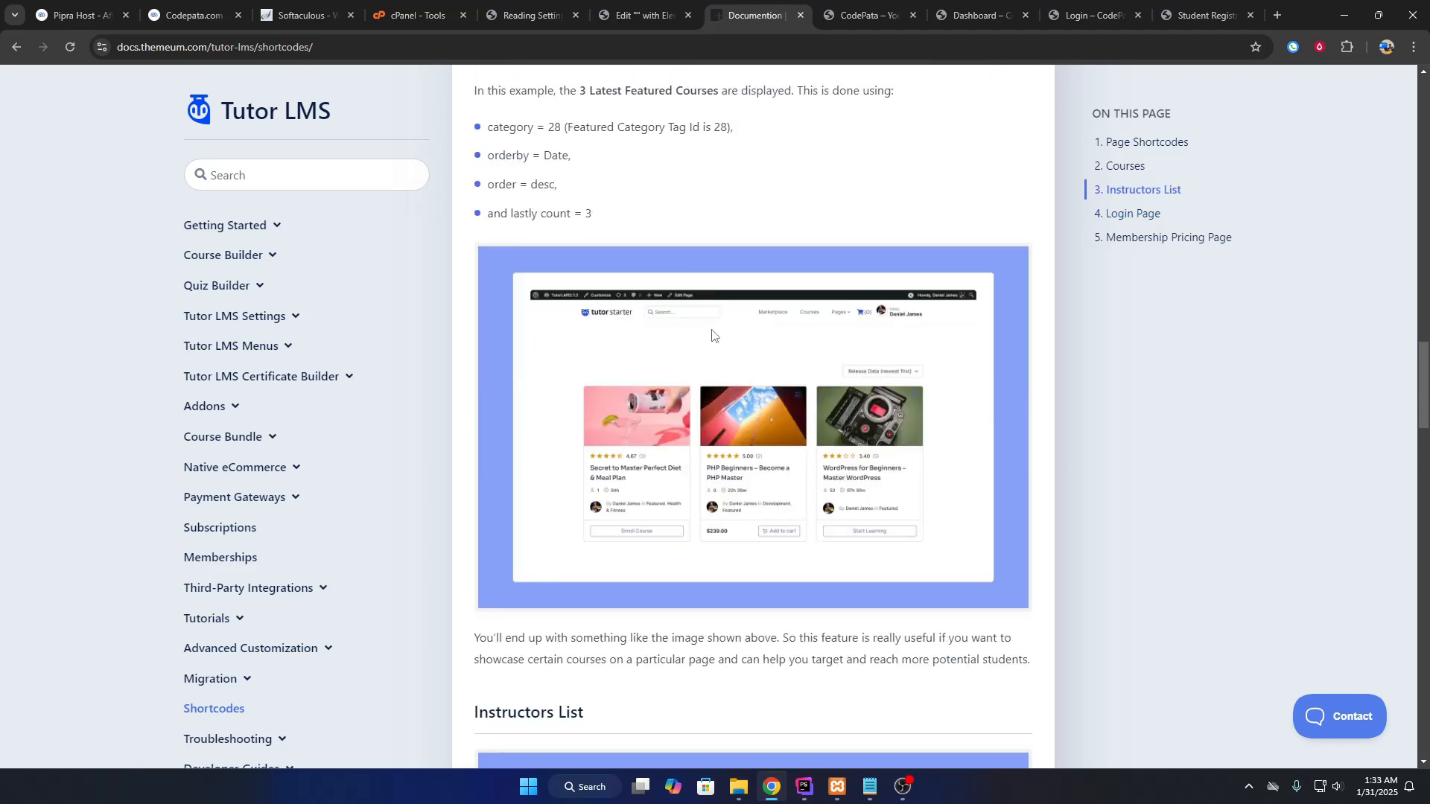
pyautogui.scroll(8, 711, 335)
pyautogui.scroll(-10, 708, 332)
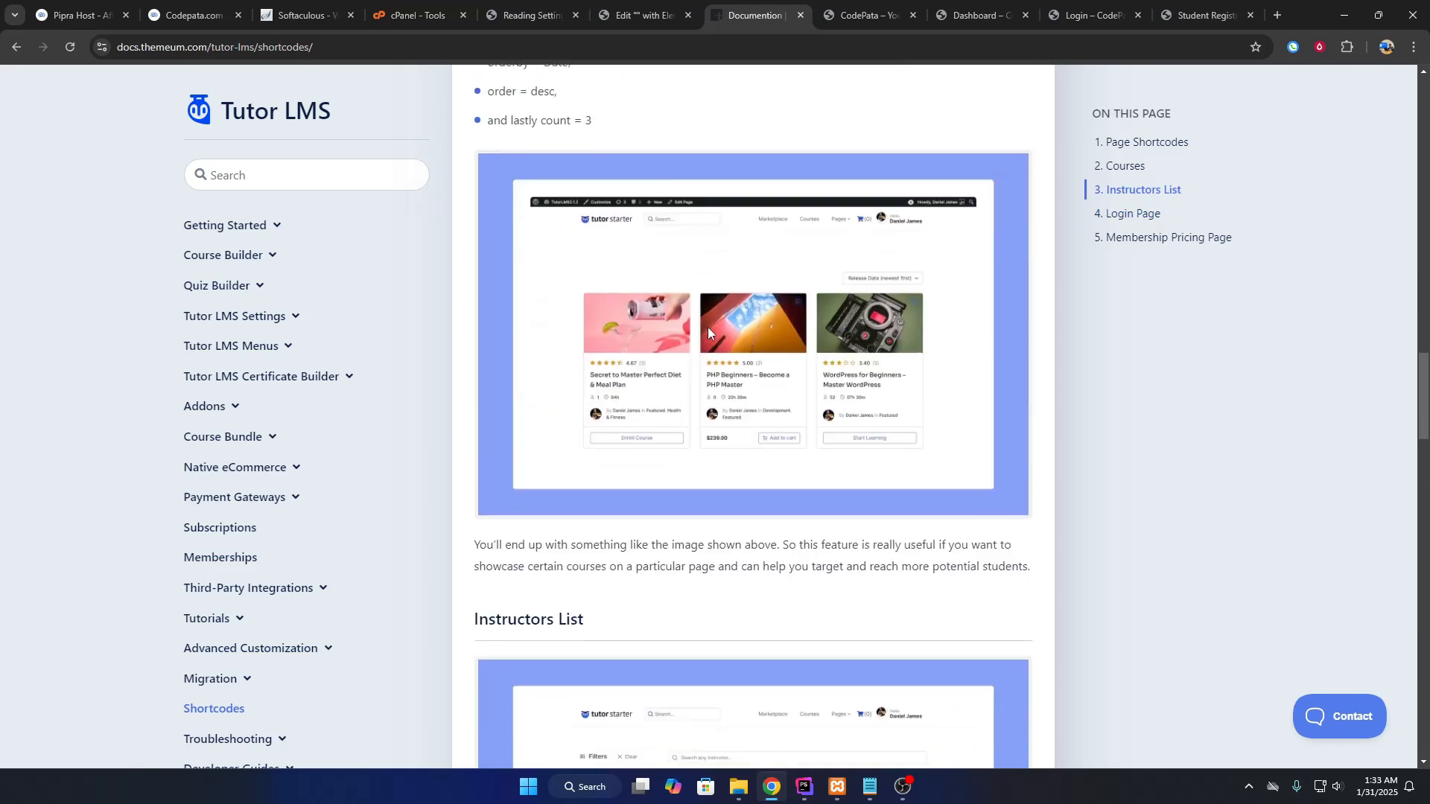
pyautogui.scroll(-6, 707, 328)
pyautogui.scroll(10, 711, 329)
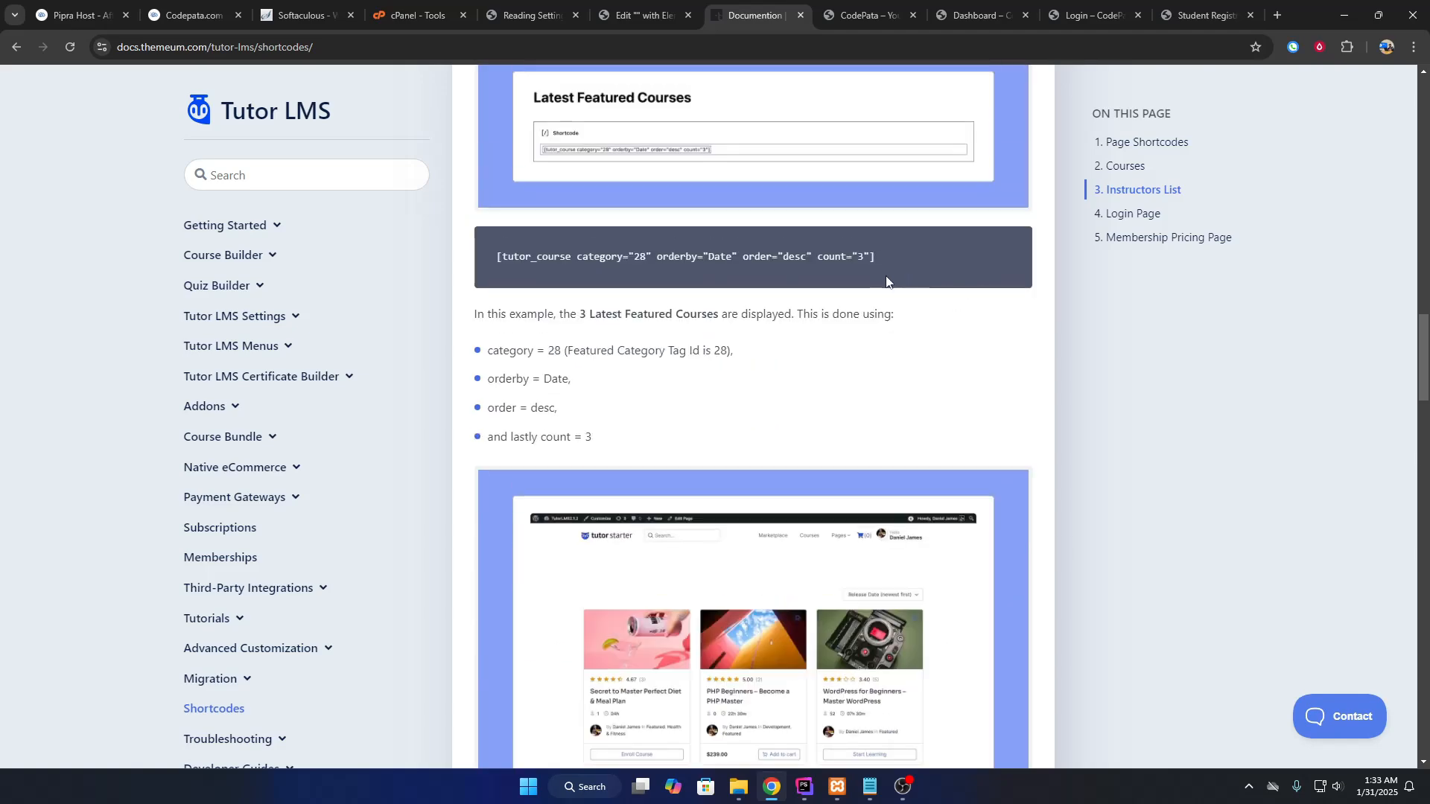
pyautogui.moveTo(574, 263); pyautogui.dragTo(869, 258)
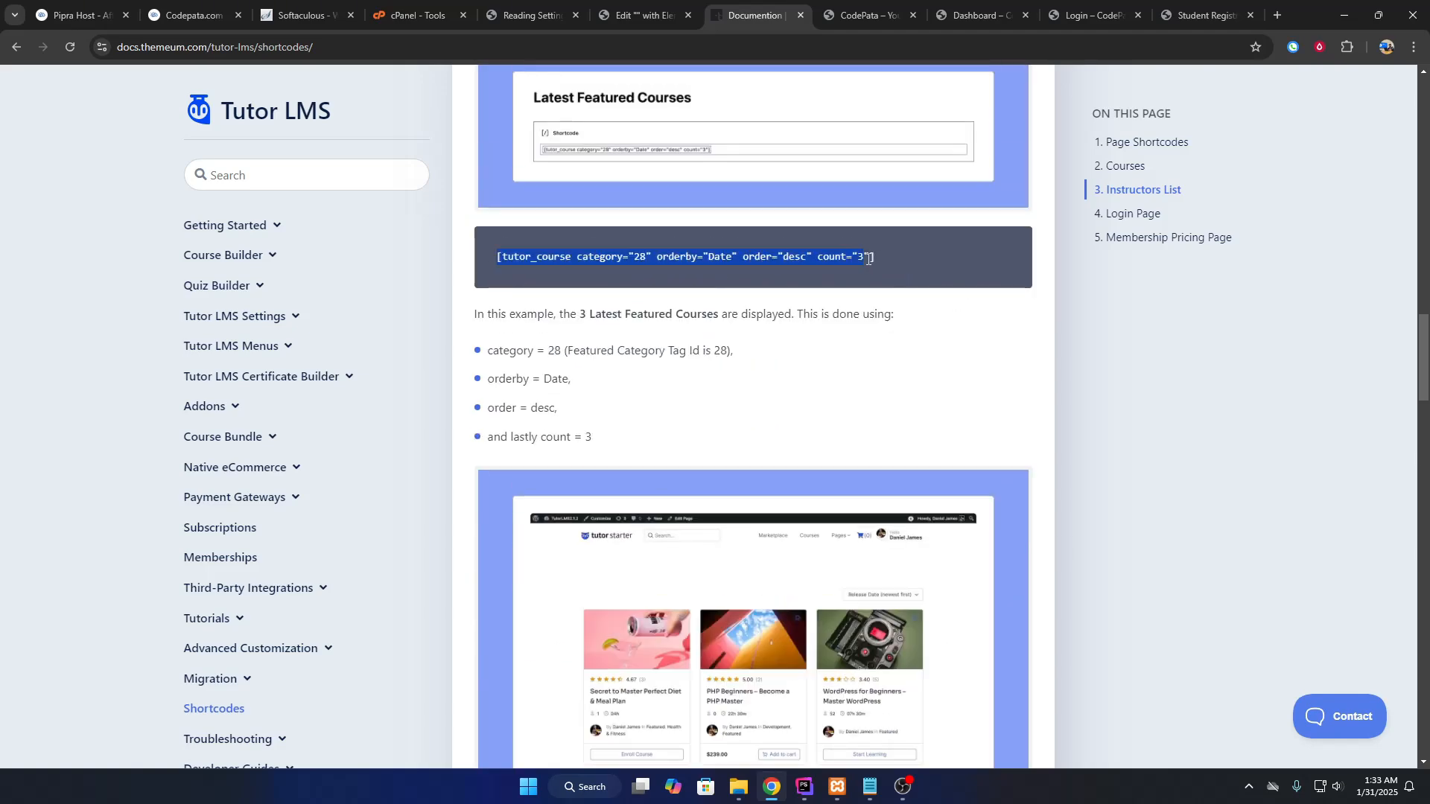
pyautogui.rightClick(734, 255)
pyautogui.click(752, 268)
# Drop a Shortcode widget into the empty section and paste the [tutor_course] shortcode into it.
pyautogui.click(639, 15)
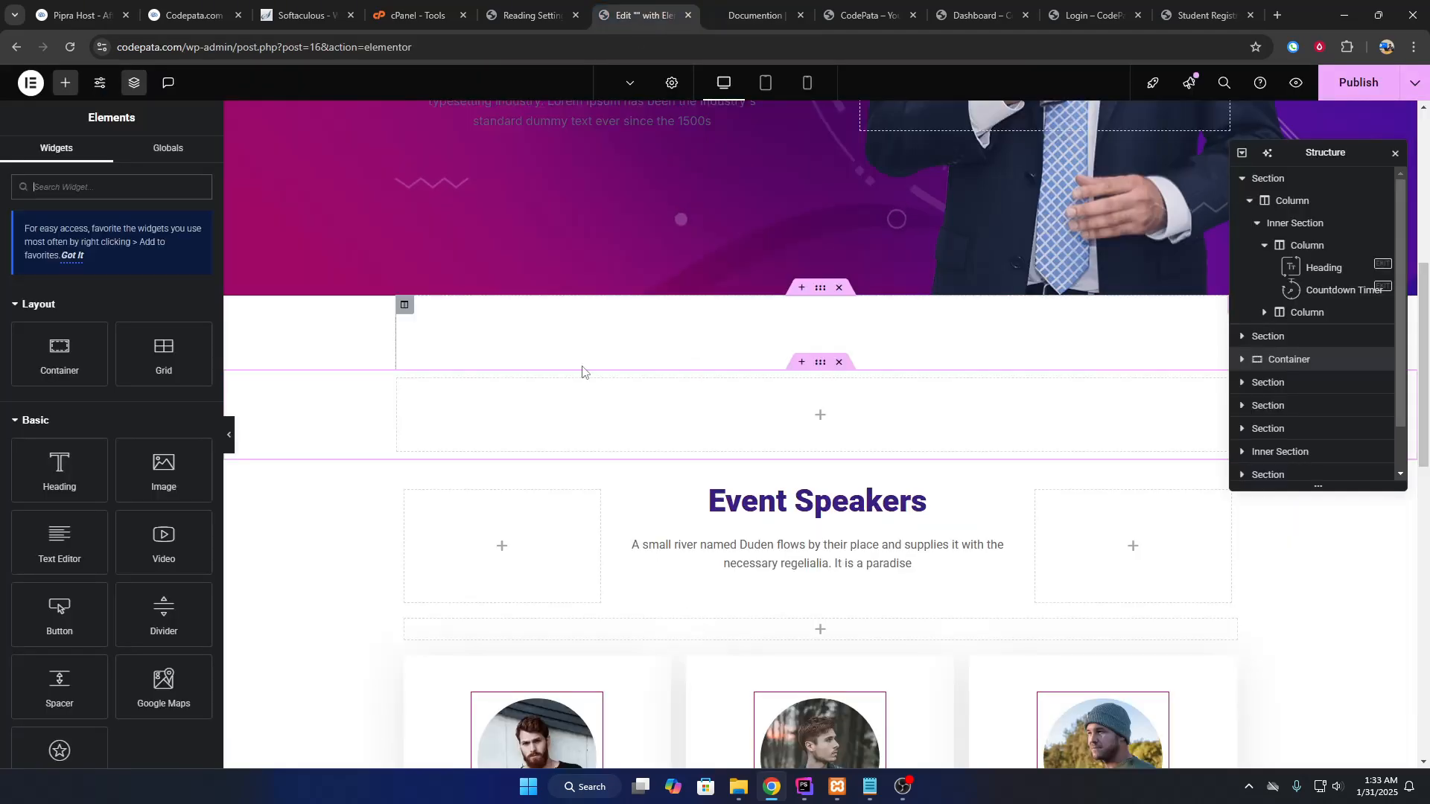
pyautogui.click(77, 184)
pyautogui.write('short')
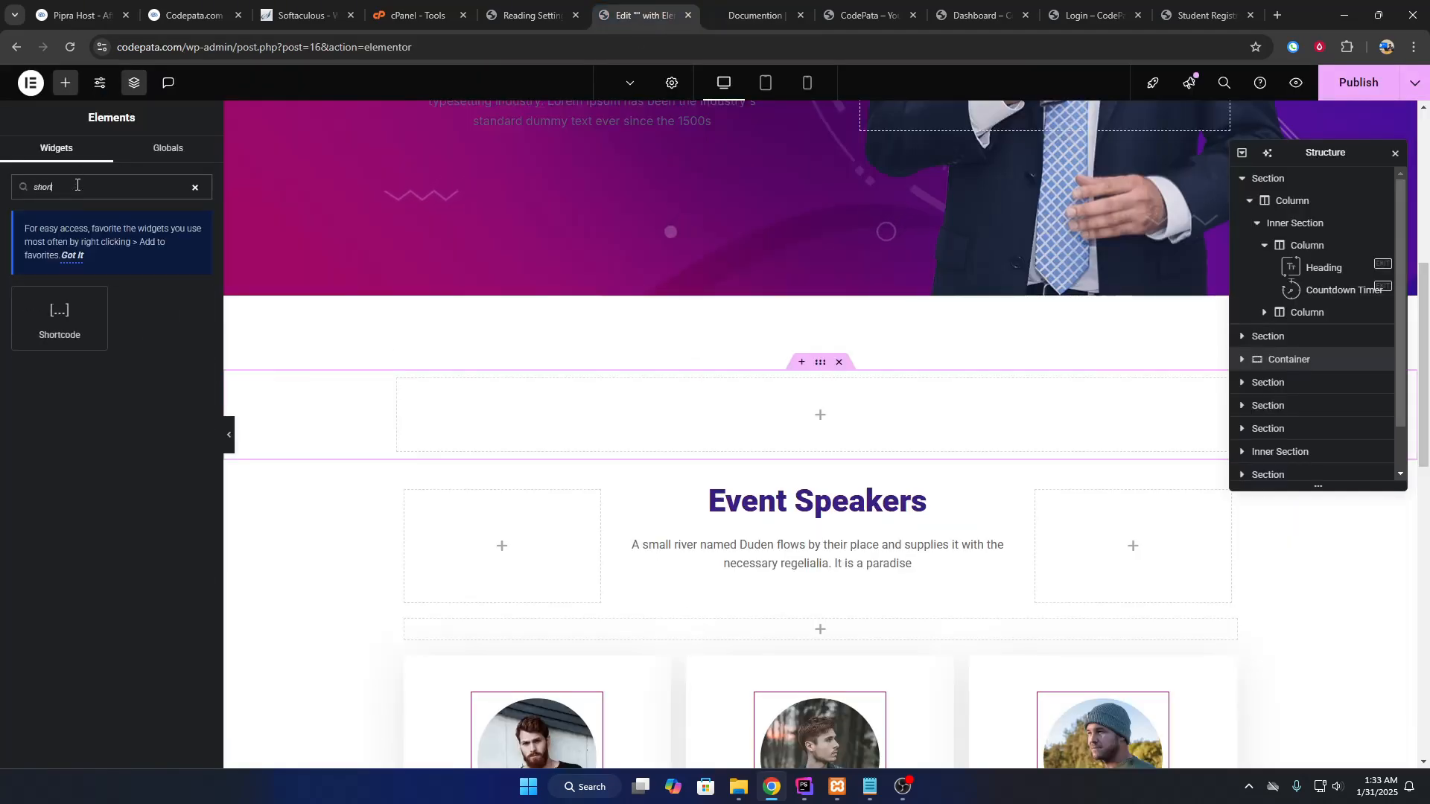
pyautogui.moveTo(91, 307); pyautogui.dragTo(742, 426)
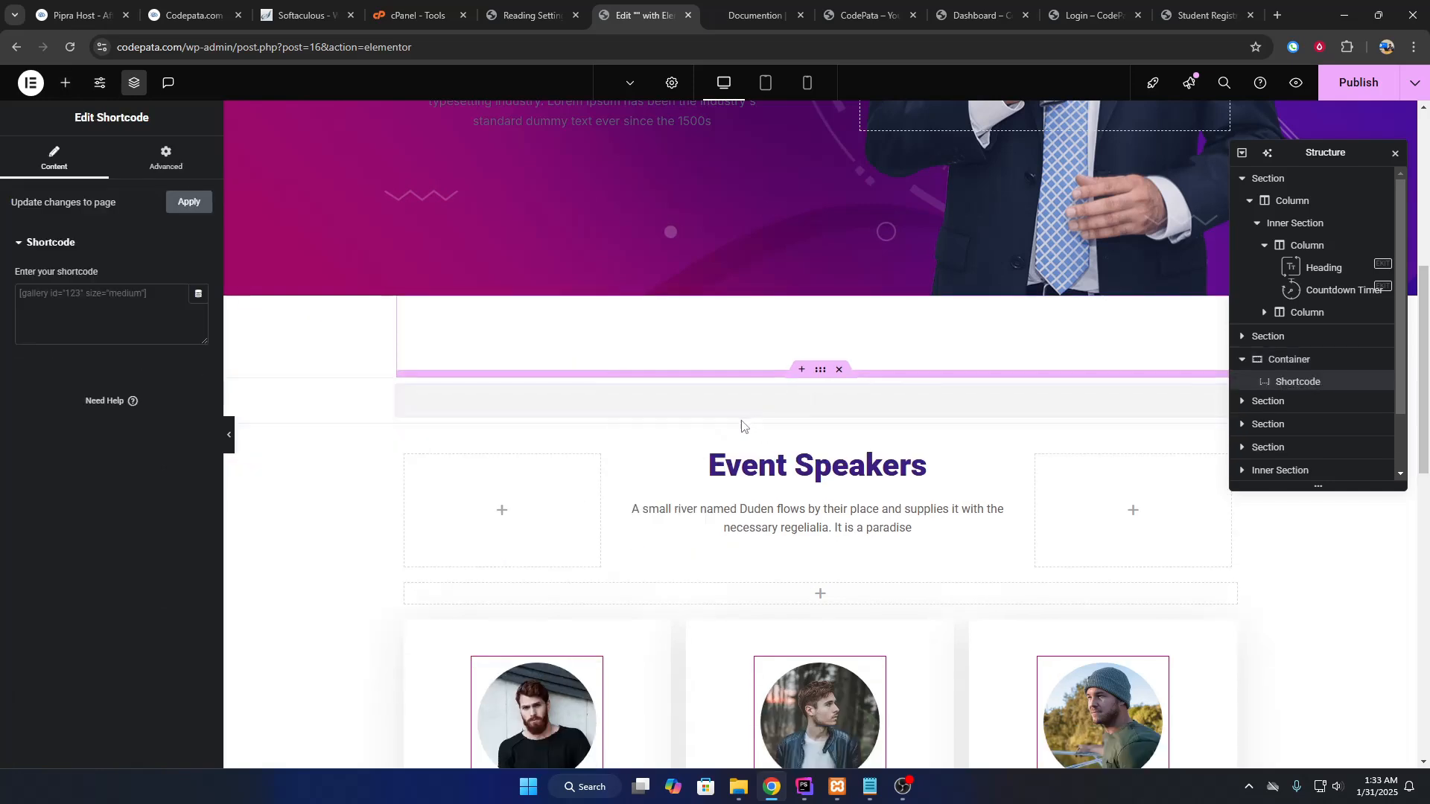
pyautogui.rightClick(102, 328)
pyautogui.click(177, 495)
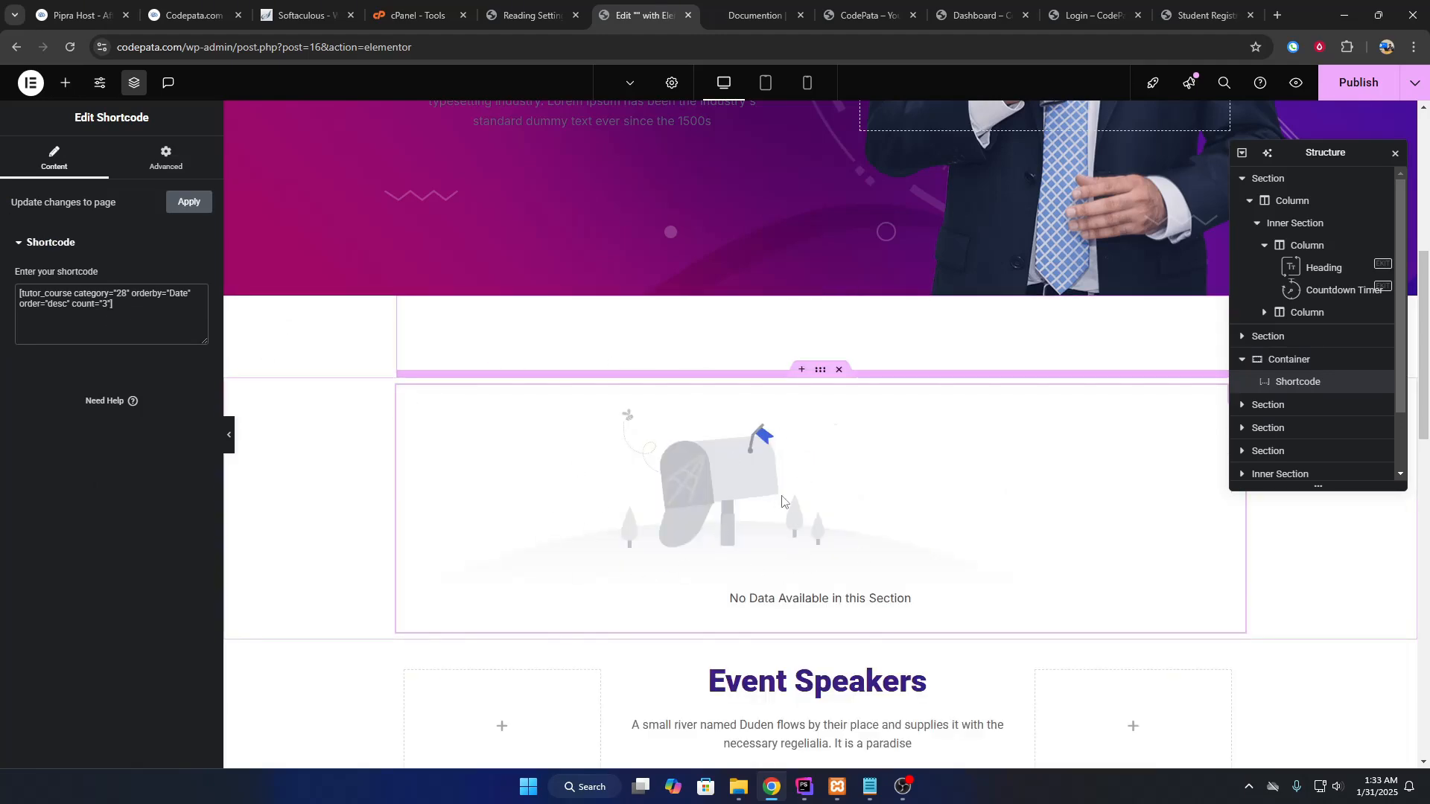
pyautogui.scroll(-6, 785, 502)
pyautogui.scroll(6, 784, 503)
pyautogui.scroll(-5, 783, 402)
pyautogui.scroll(3, 783, 400)
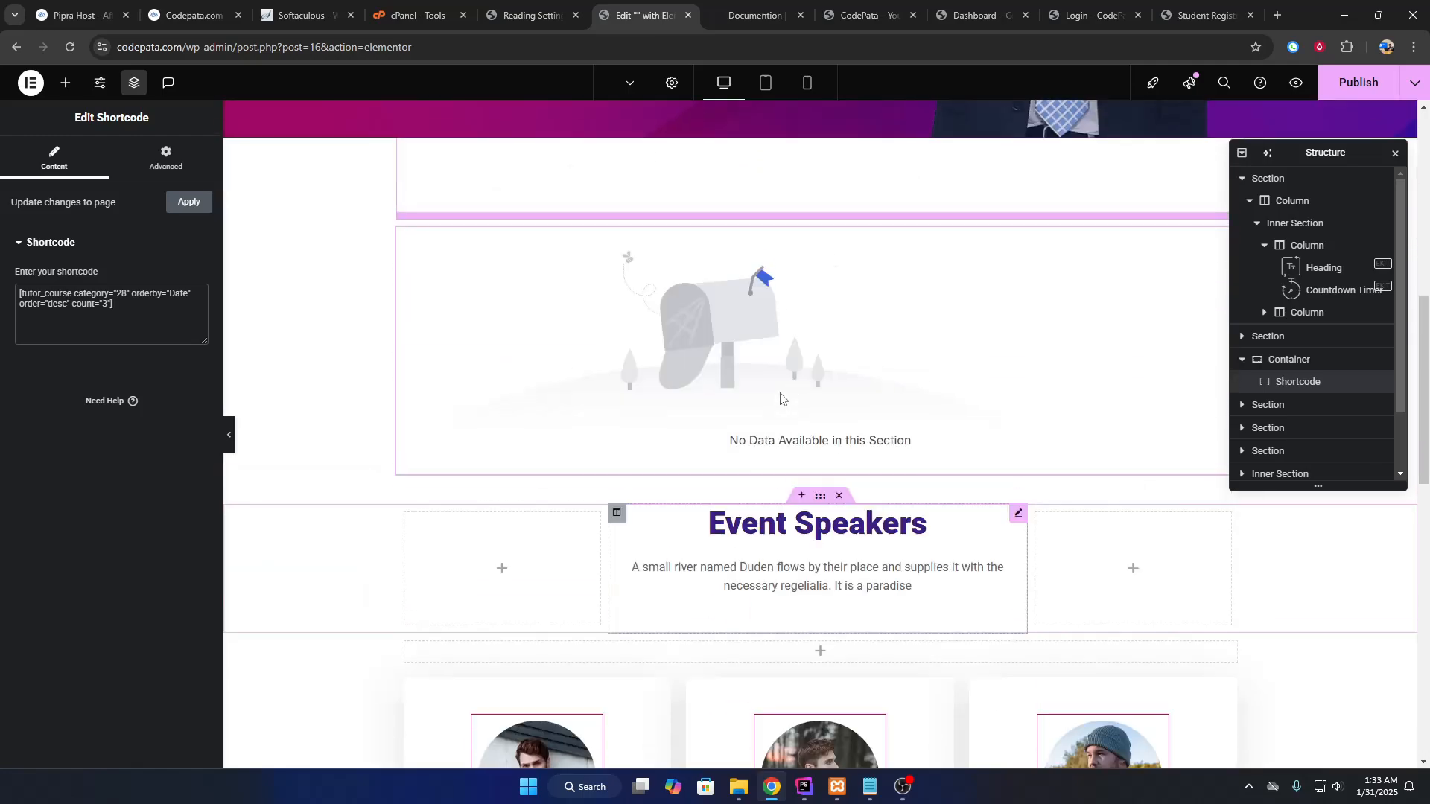
pyautogui.scroll(-6, 738, 311)
pyautogui.scroll(5, 759, 335)
pyautogui.scroll(-7, 772, 307)
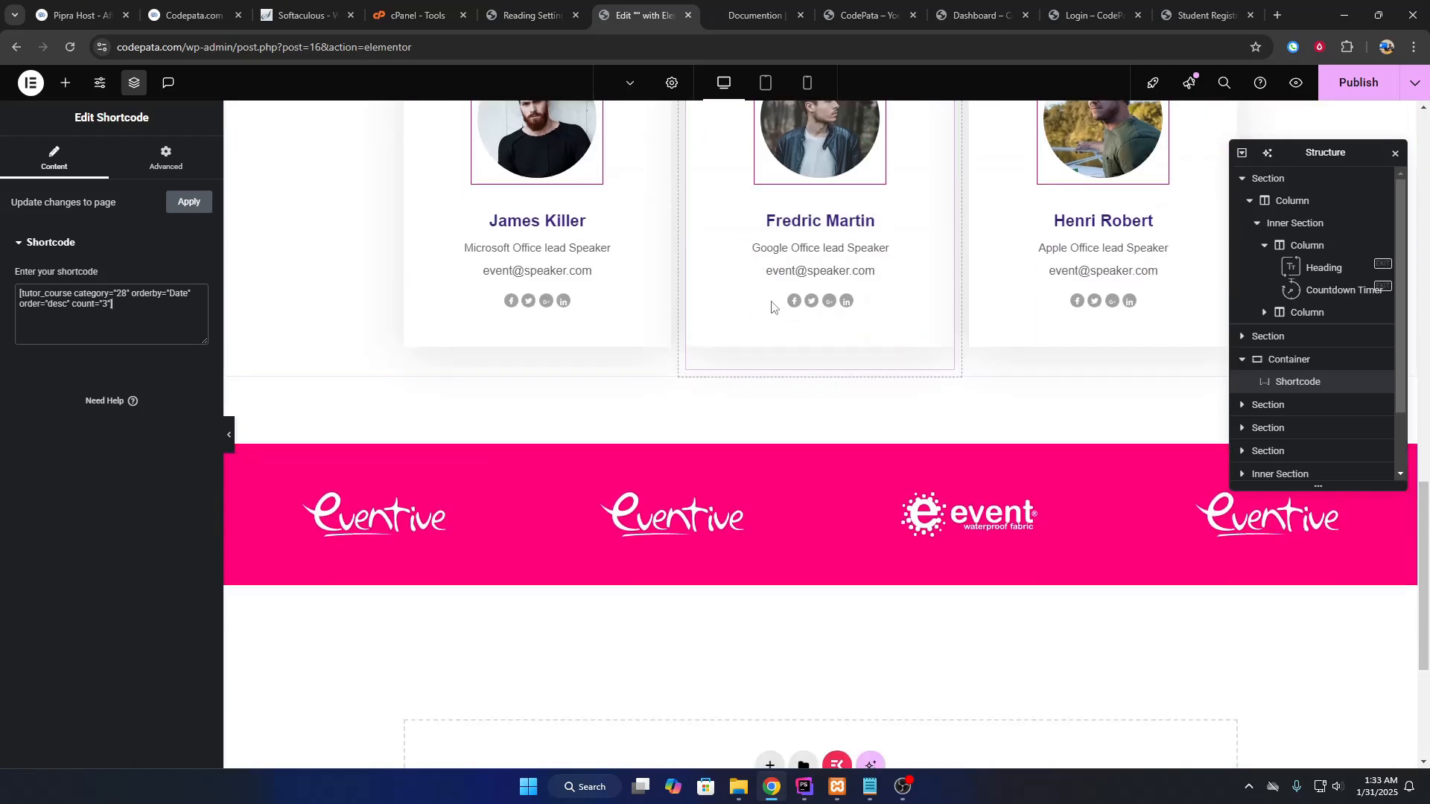
pyautogui.scroll(-4, 772, 306)
pyautogui.scroll(4, 814, 323)
pyautogui.scroll(10, 843, 253)
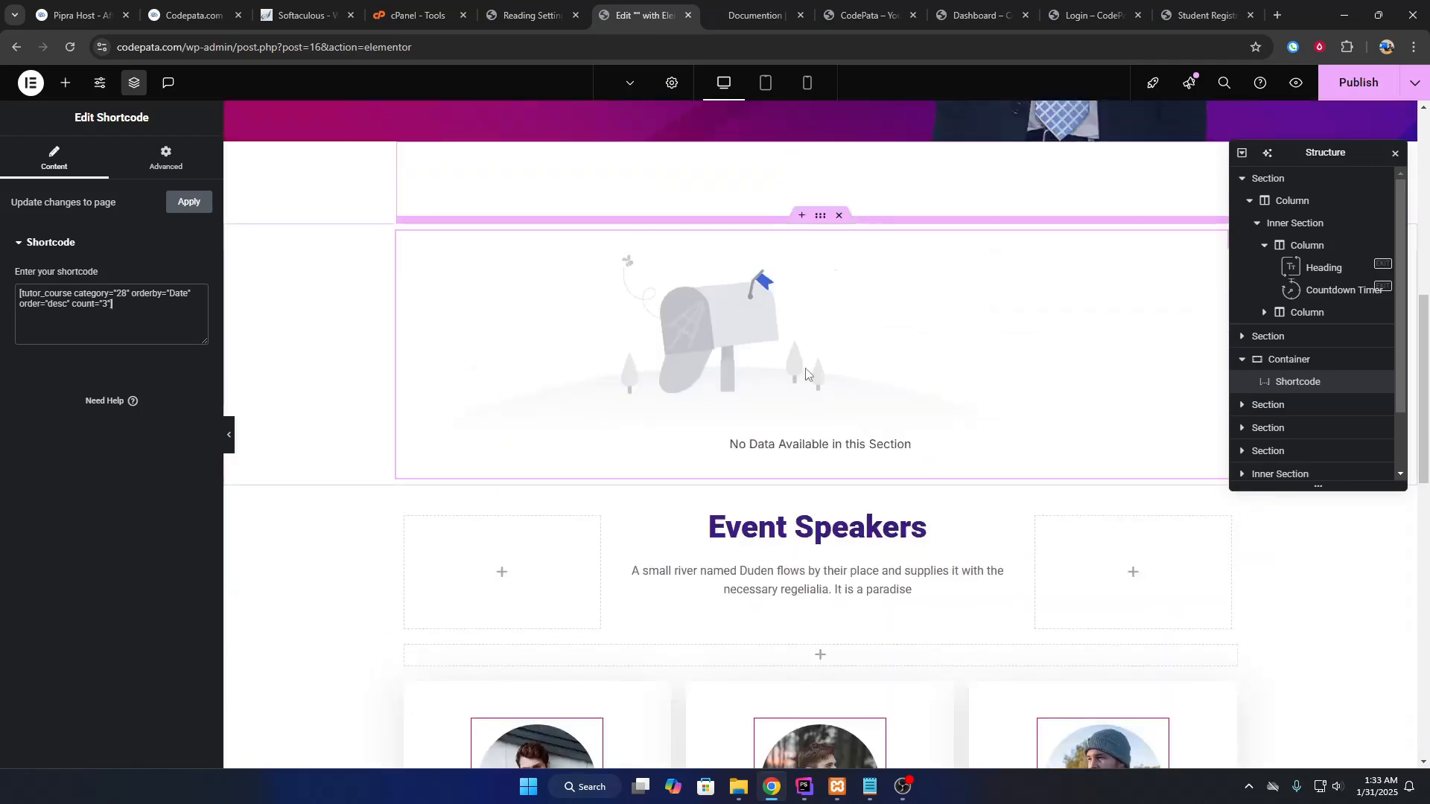
pyautogui.scroll(-5, 787, 327)
pyautogui.scroll(-5, 787, 328)
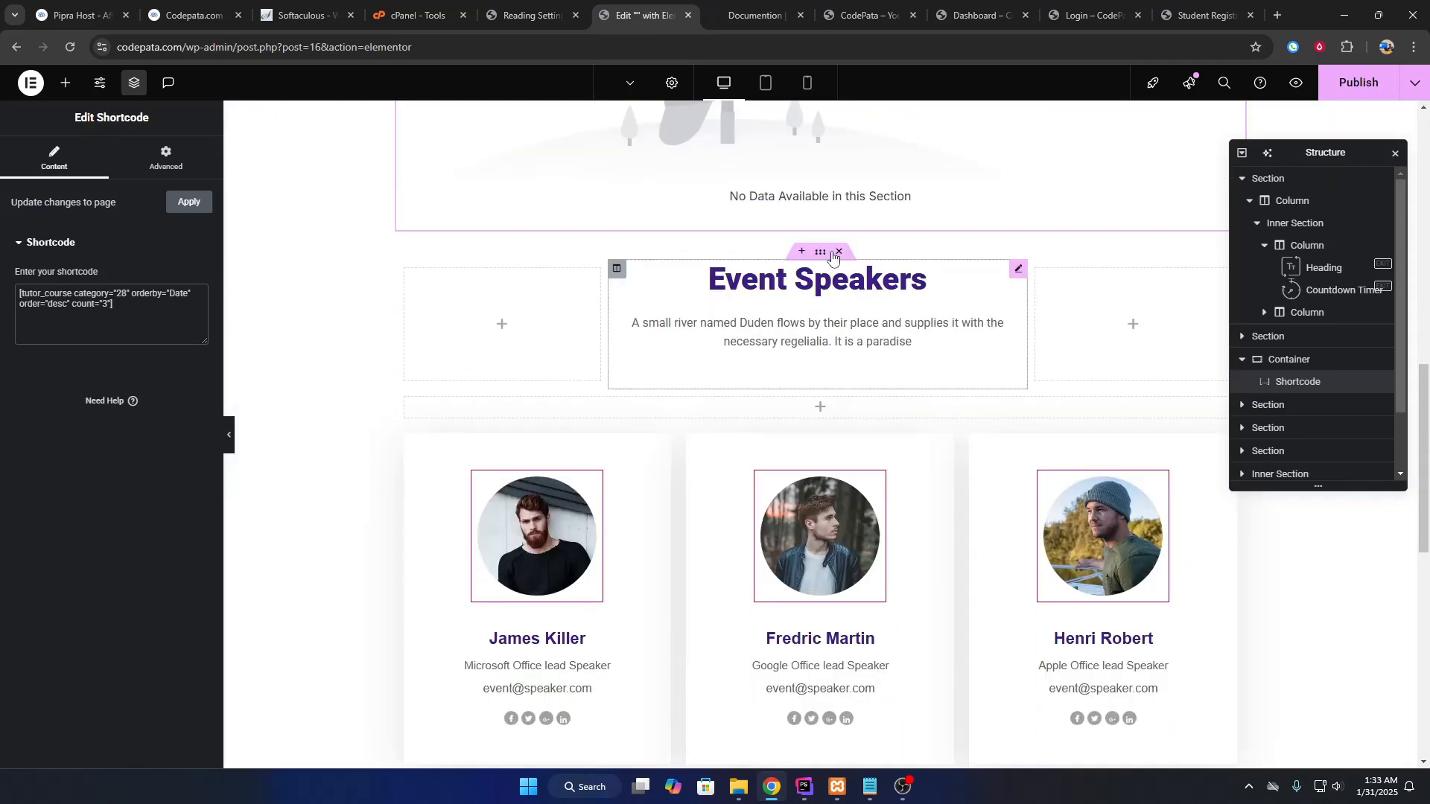
pyautogui.scroll(7, 790, 298)
# Inspect the CONFERENCE MEET 2019 heading's title, subtitle and description settings.
pyautogui.scroll(2, 733, 185)
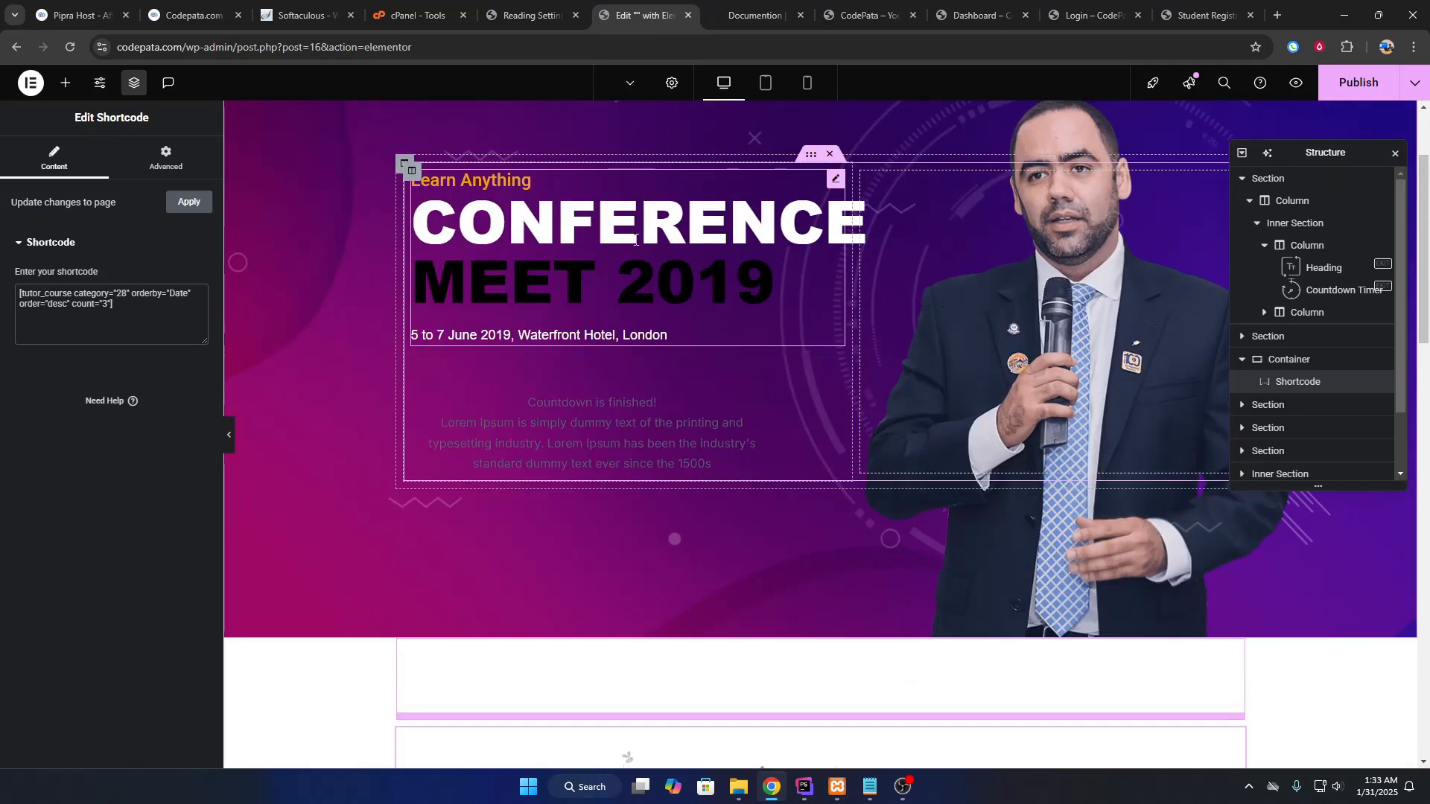
pyautogui.click(734, 187)
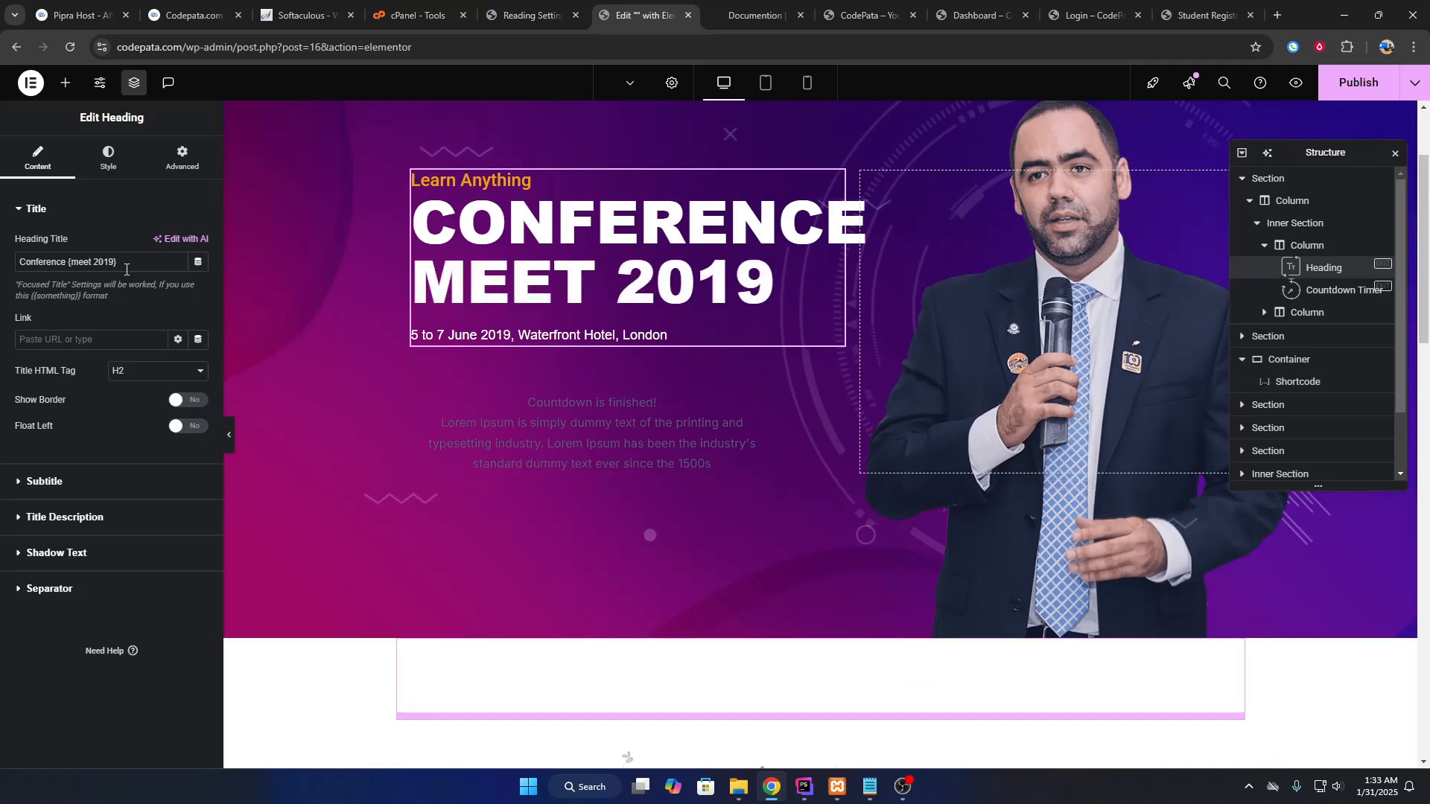
pyautogui.doubleClick(28, 266)
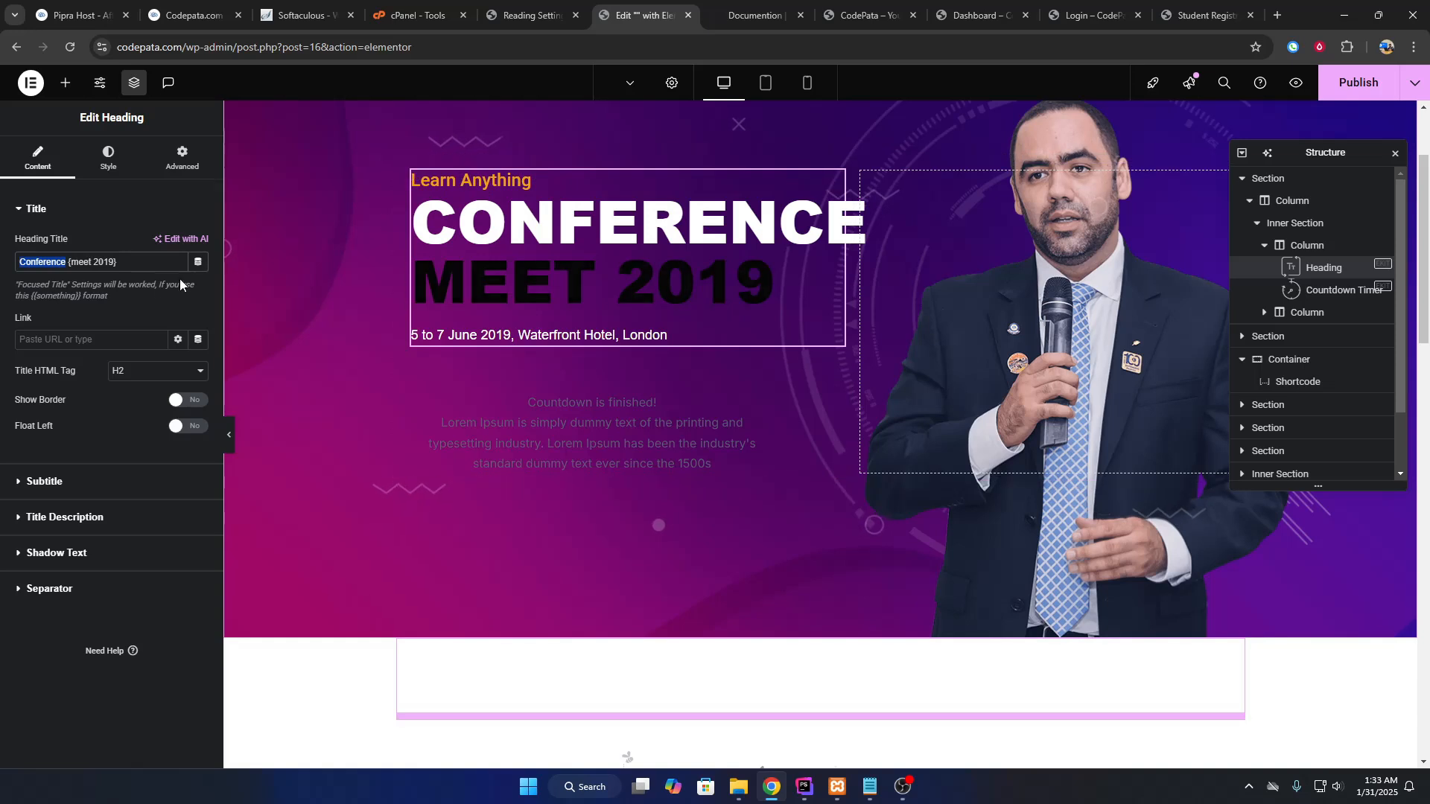
pyautogui.click(88, 490)
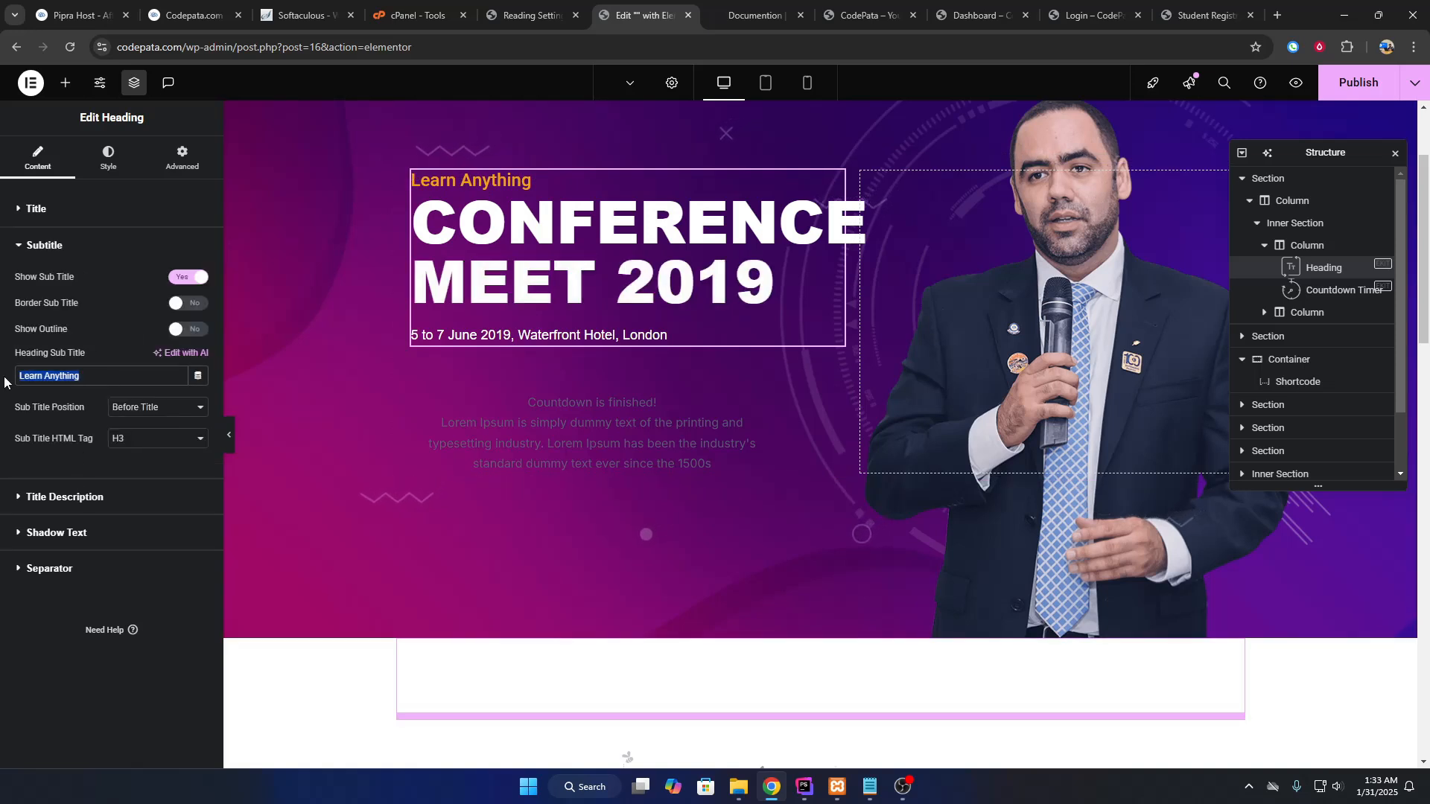
pyautogui.click(89, 497)
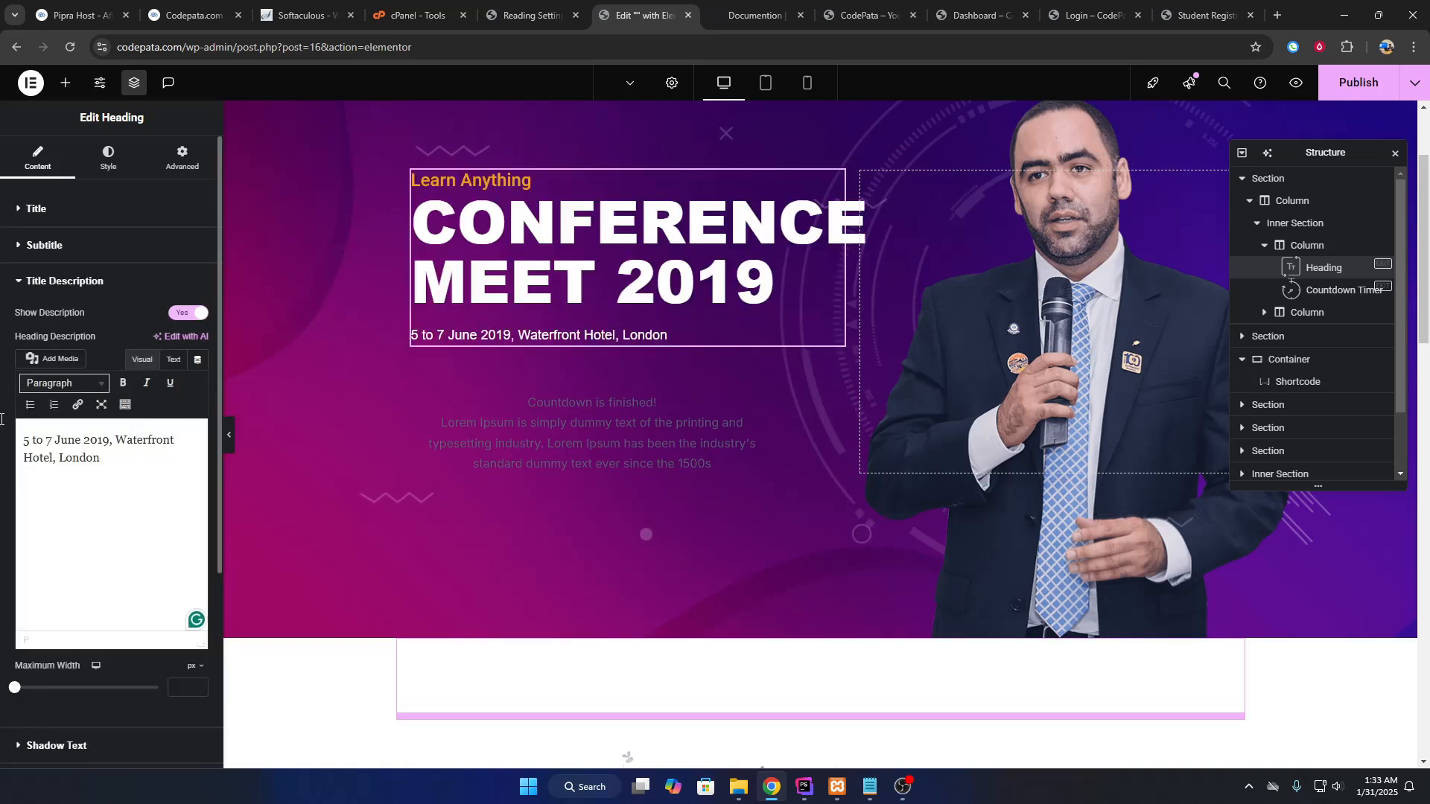
# Try the red-header countdown preset, then apply the coloured-circle countdown style.
pyautogui.click(600, 426)
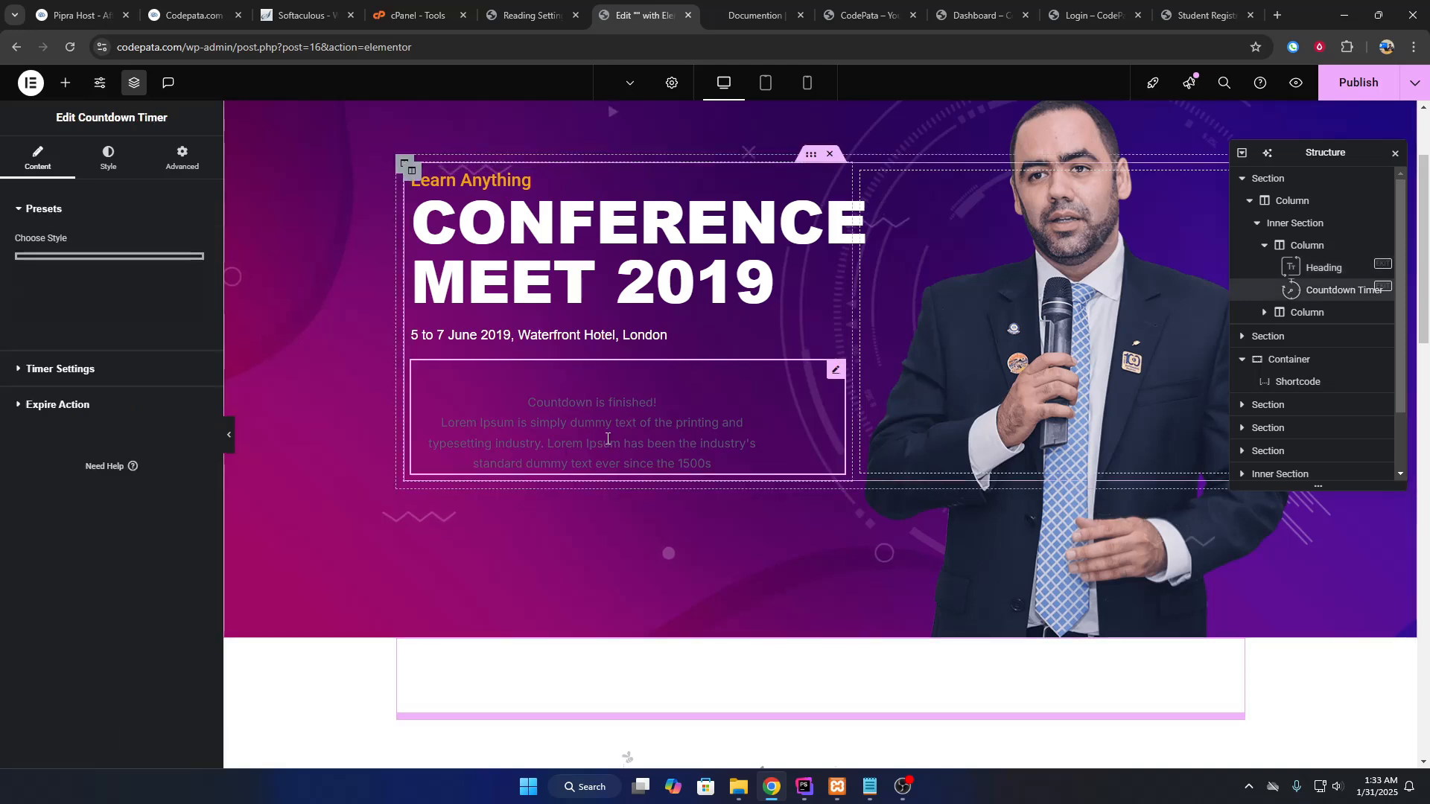
pyautogui.moveTo(108, 335)
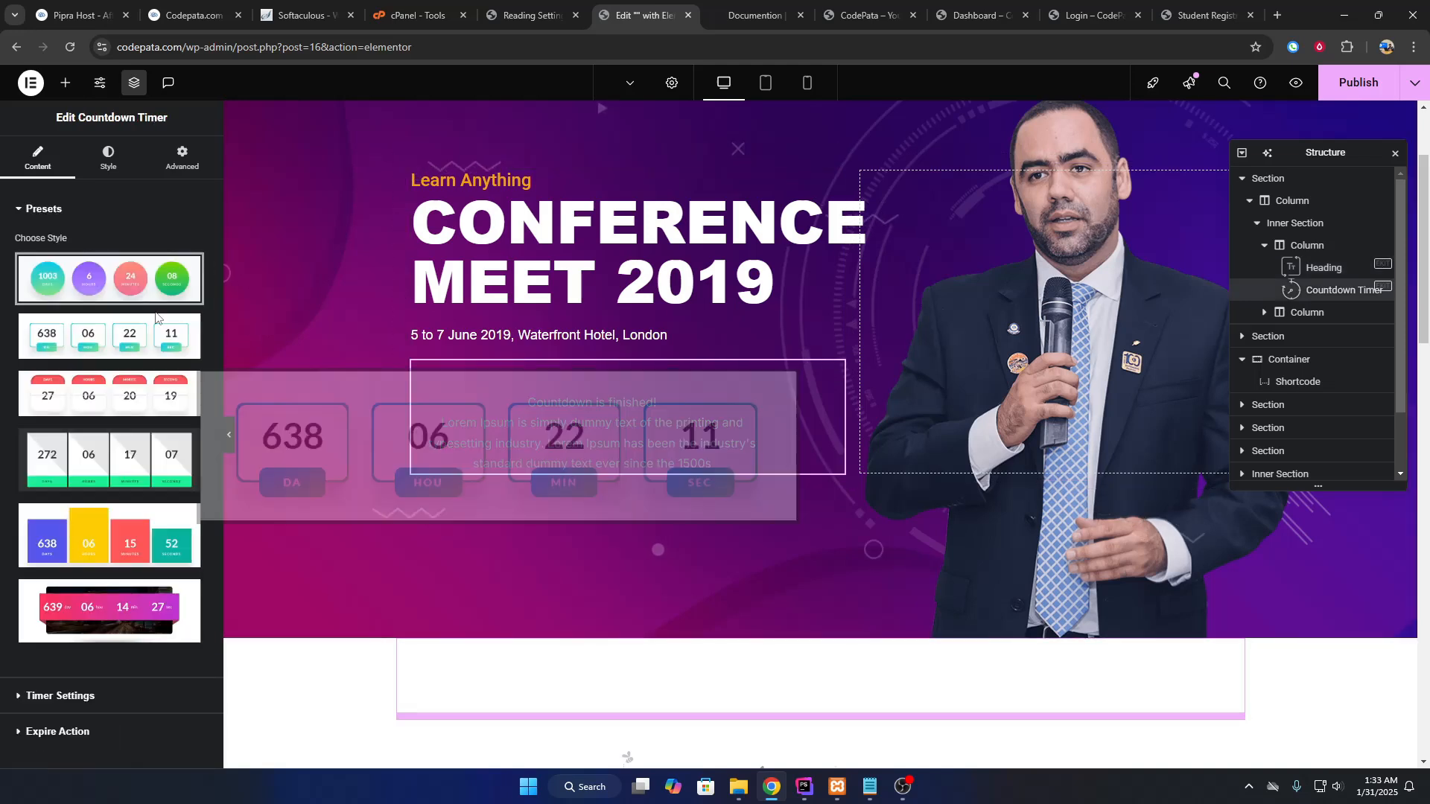
pyautogui.click(108, 394)
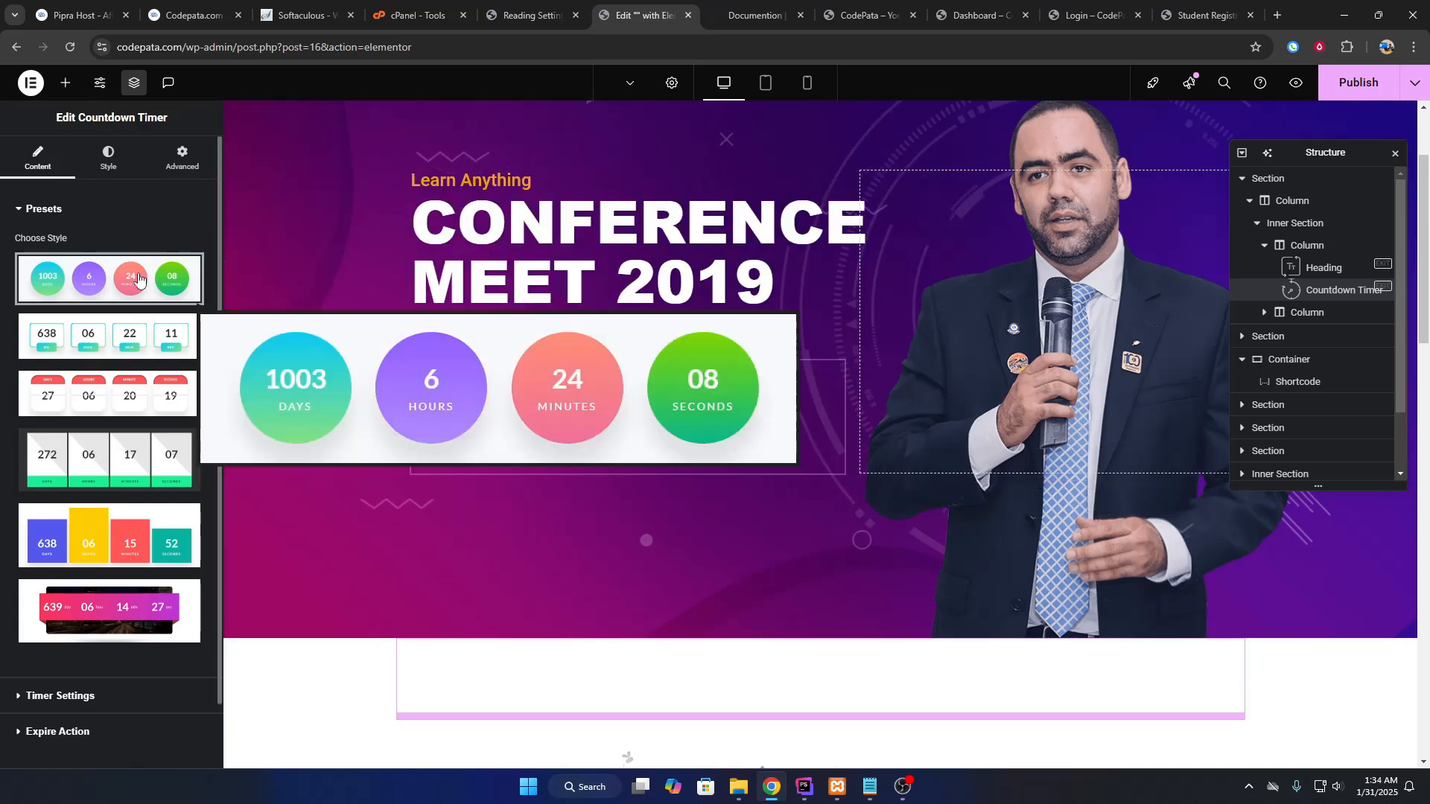
pyautogui.click(108, 279)
# Set the Countdown Due Date to 1 November 2026 in Timer Settings.
pyautogui.scroll(-2, 105, 655)
pyautogui.click(100, 633)
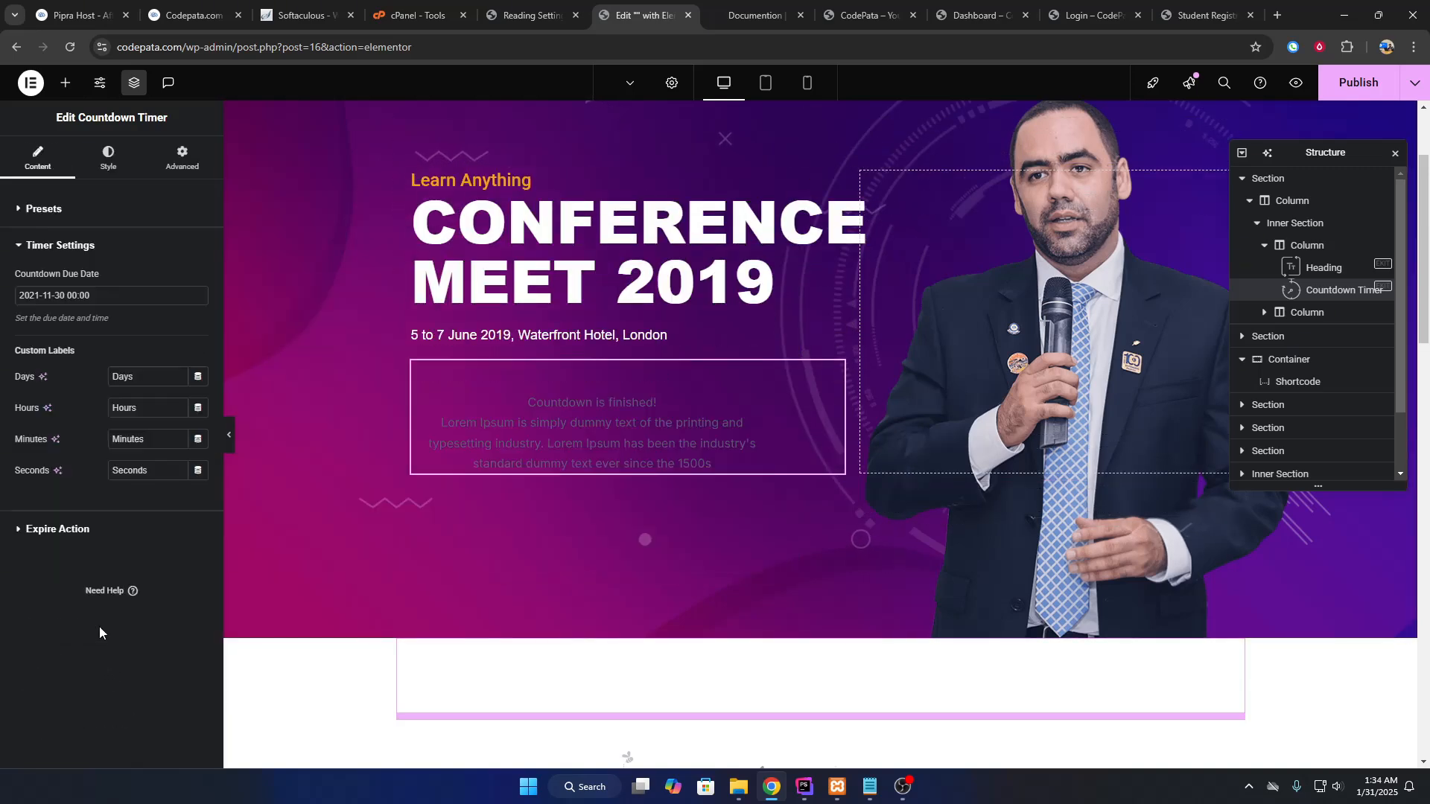
pyautogui.click(119, 296)
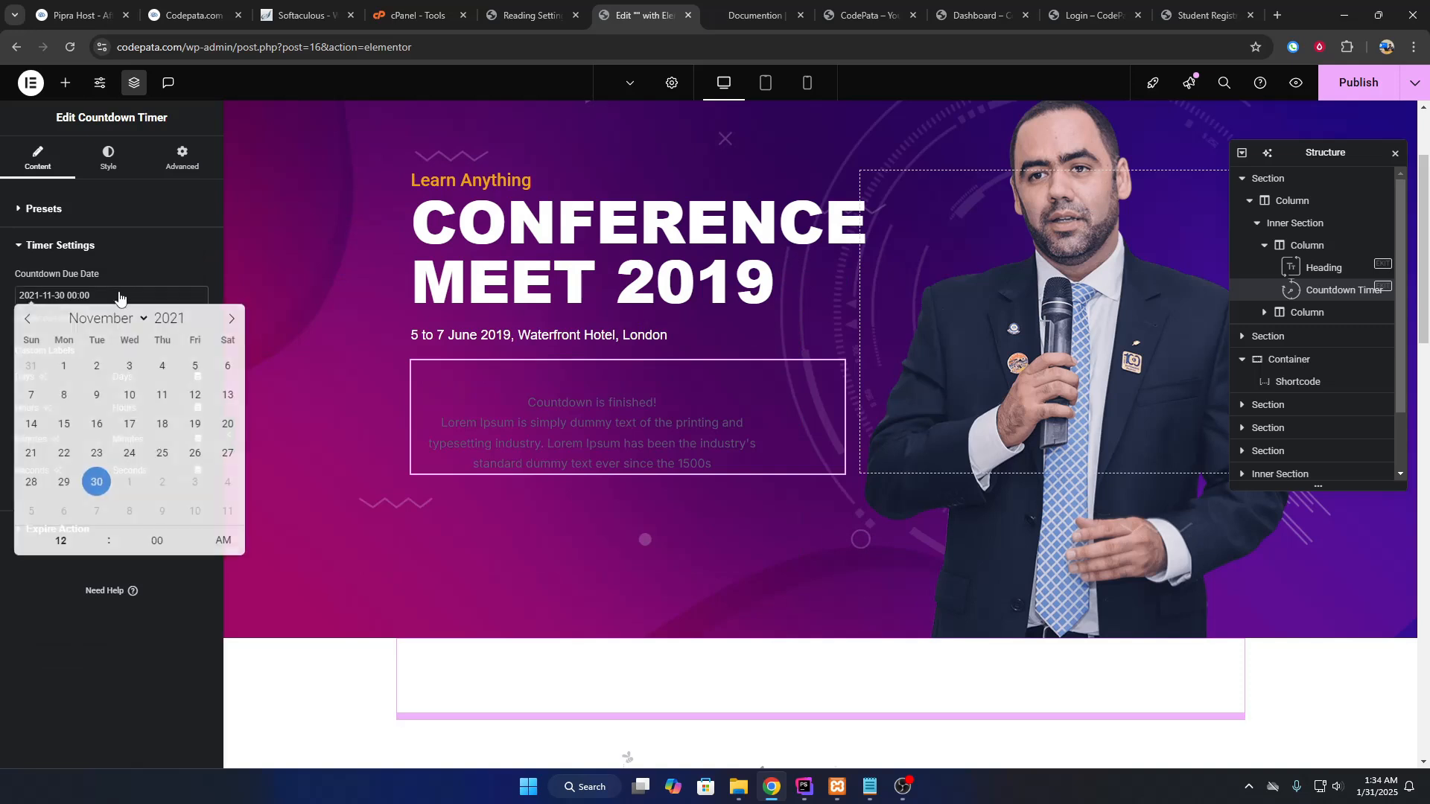
pyautogui.click(169, 321)
pyautogui.write('202')
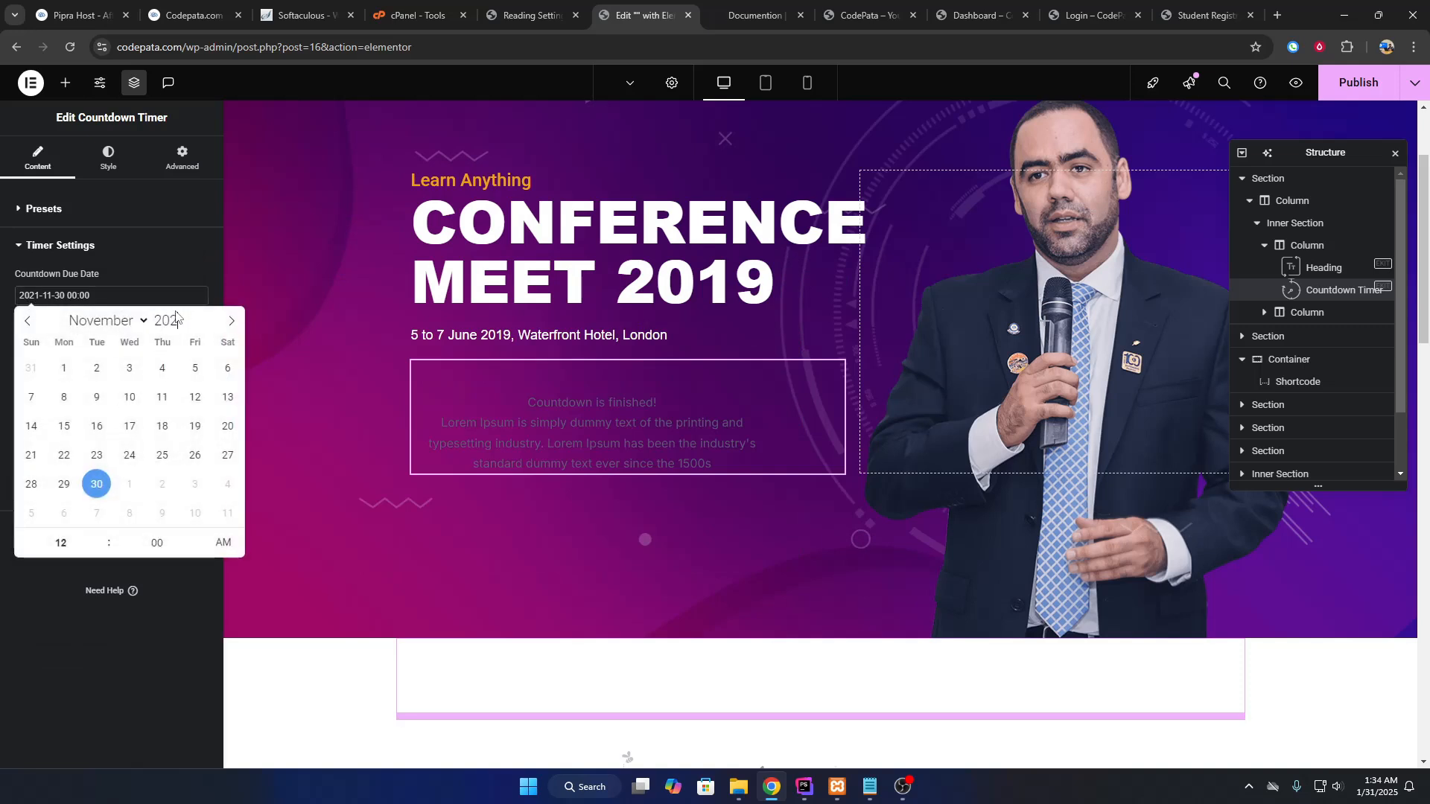
pyautogui.write('6')
pyautogui.click(31, 367)
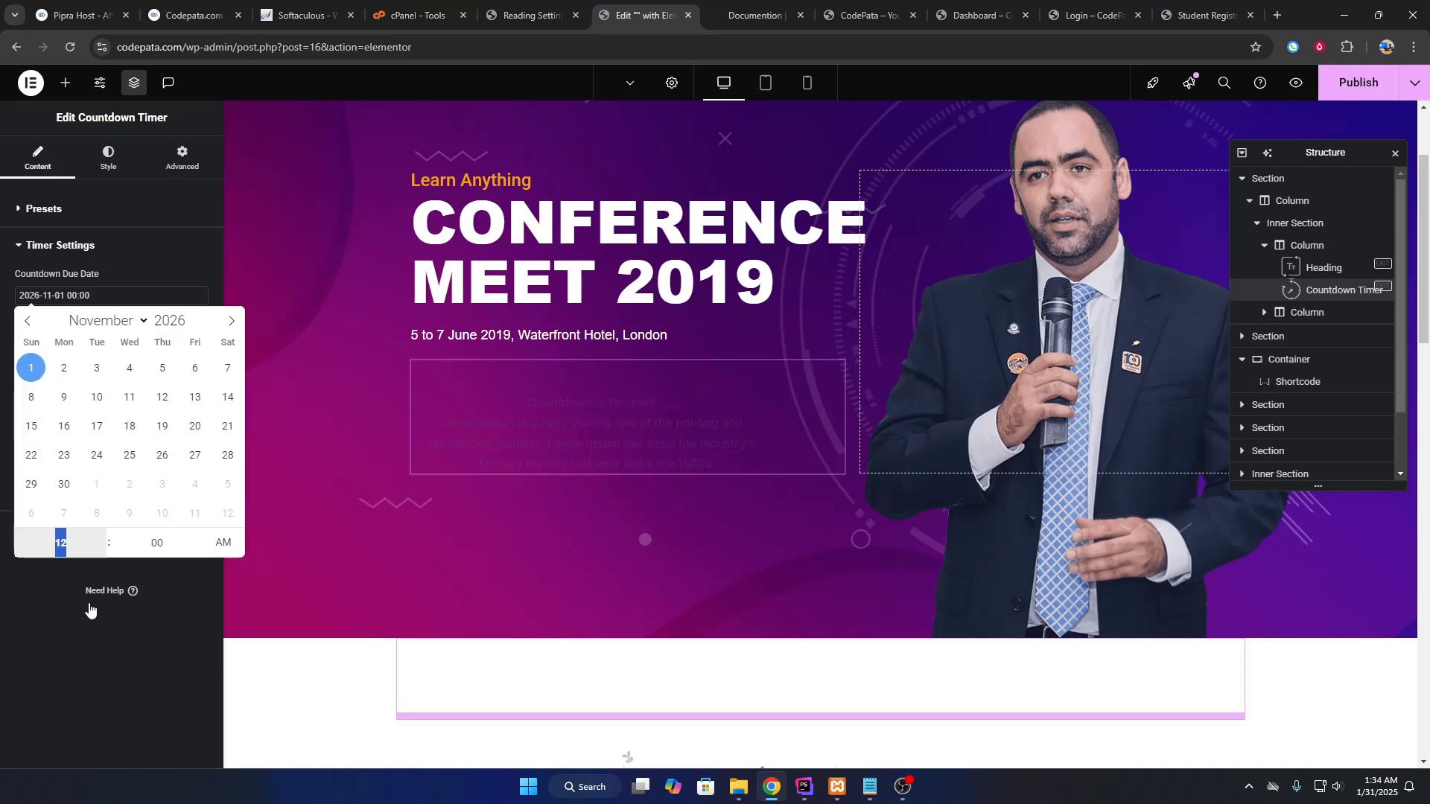
pyautogui.click(89, 610)
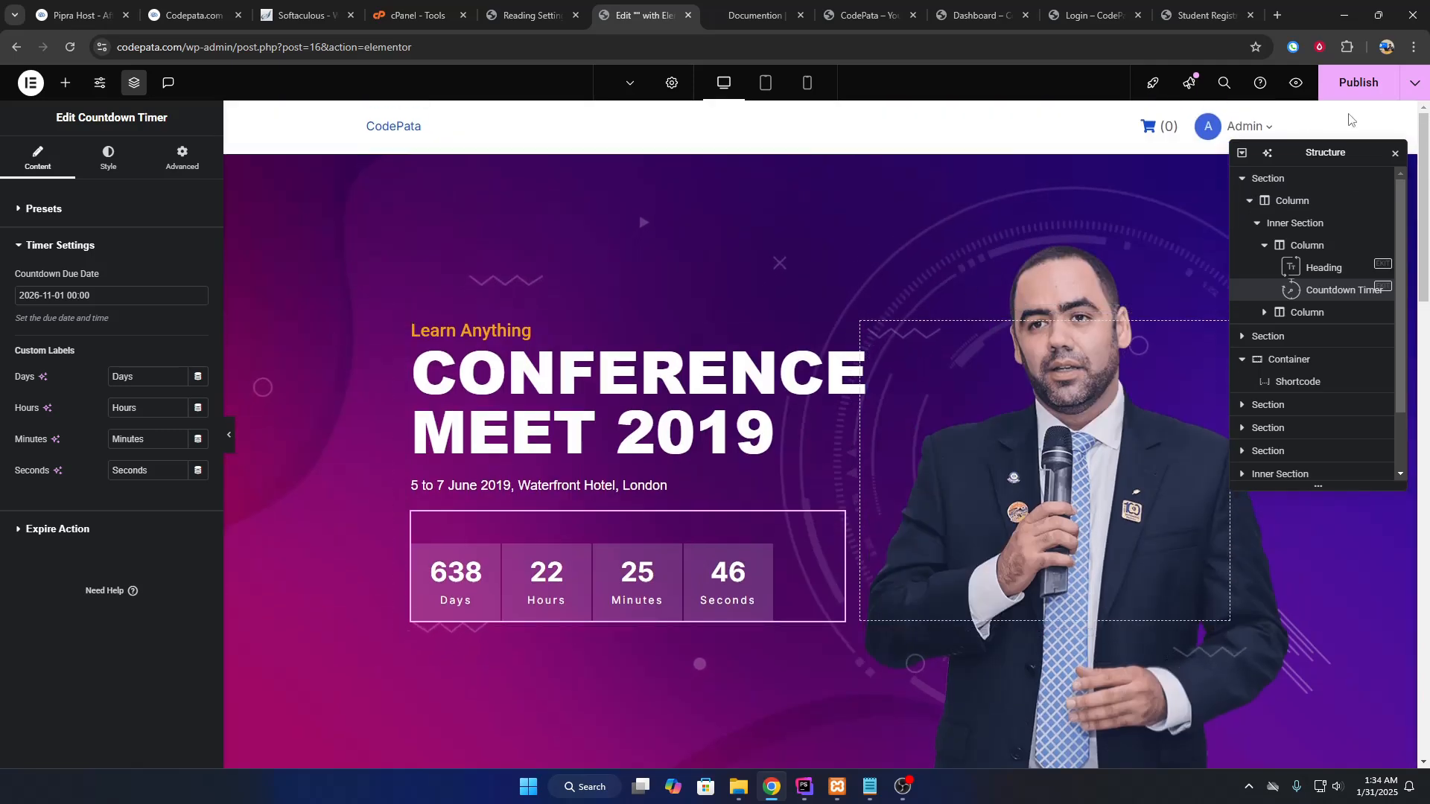
# Publish the homepage and view the live CodePata home page with its countdown.
pyautogui.click(1340, 98)
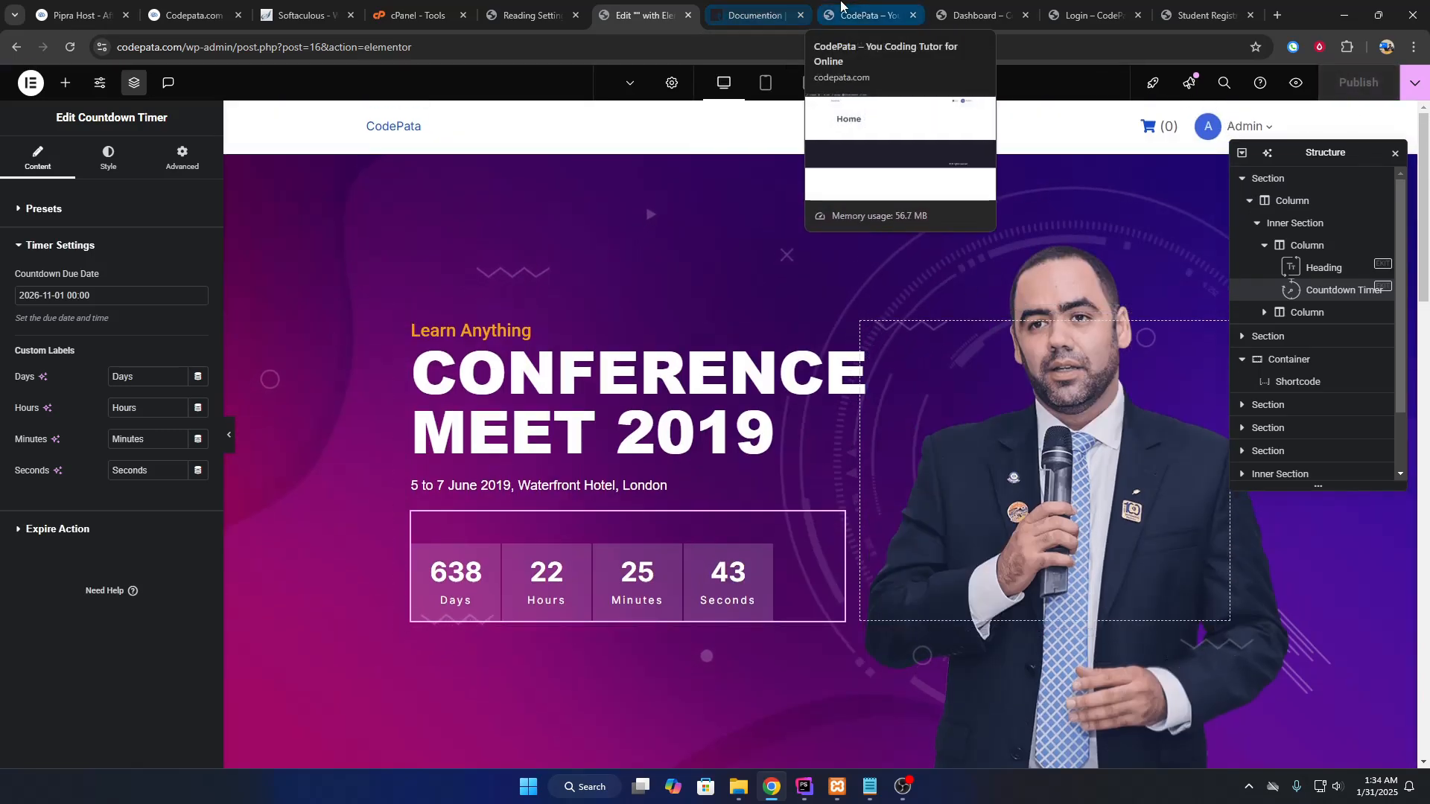
pyautogui.moveTo(841, 6); pyautogui.dragTo(733, 11)
pyautogui.click(70, 47)
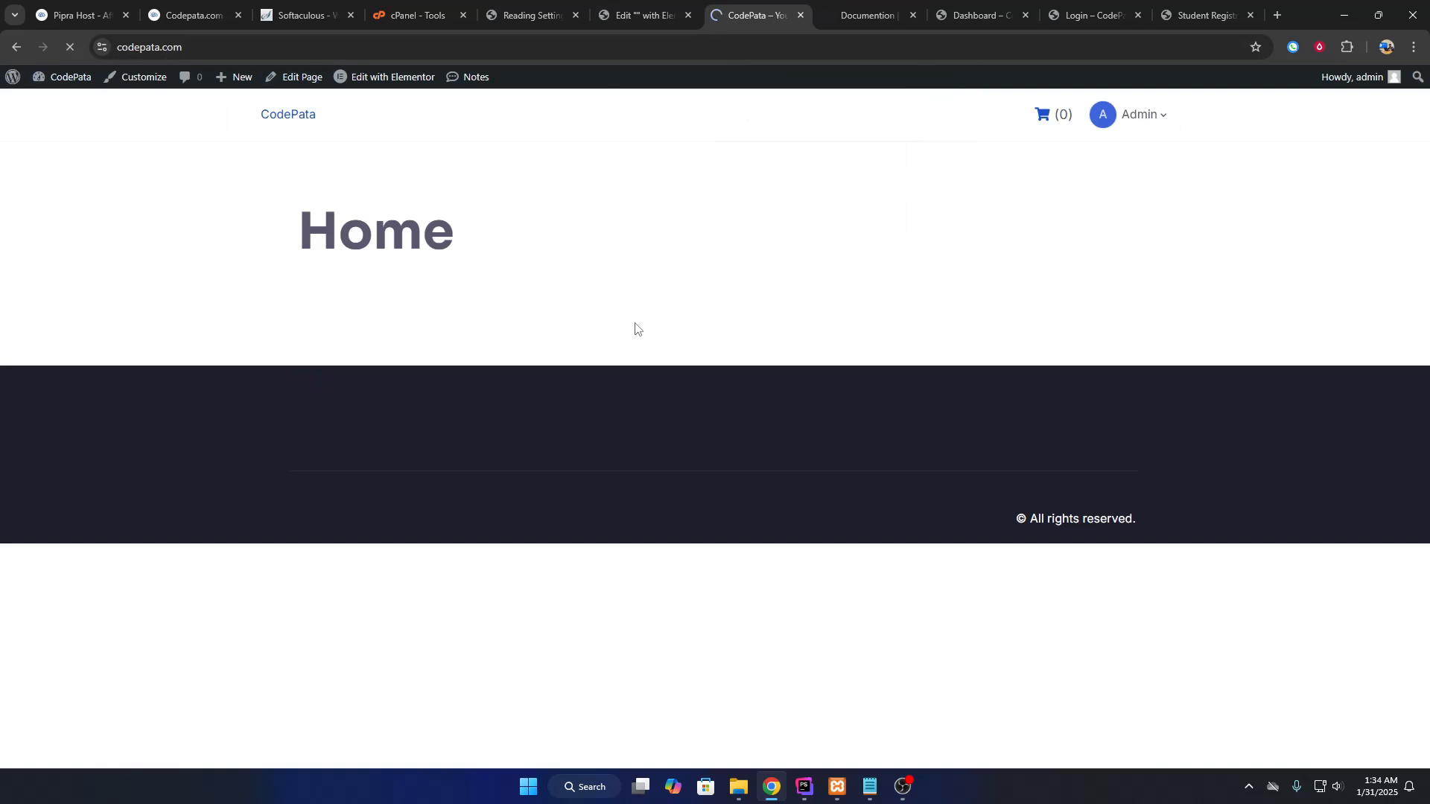
pyautogui.scroll(-17, 755, 383)
pyautogui.scroll(15, 712, 369)
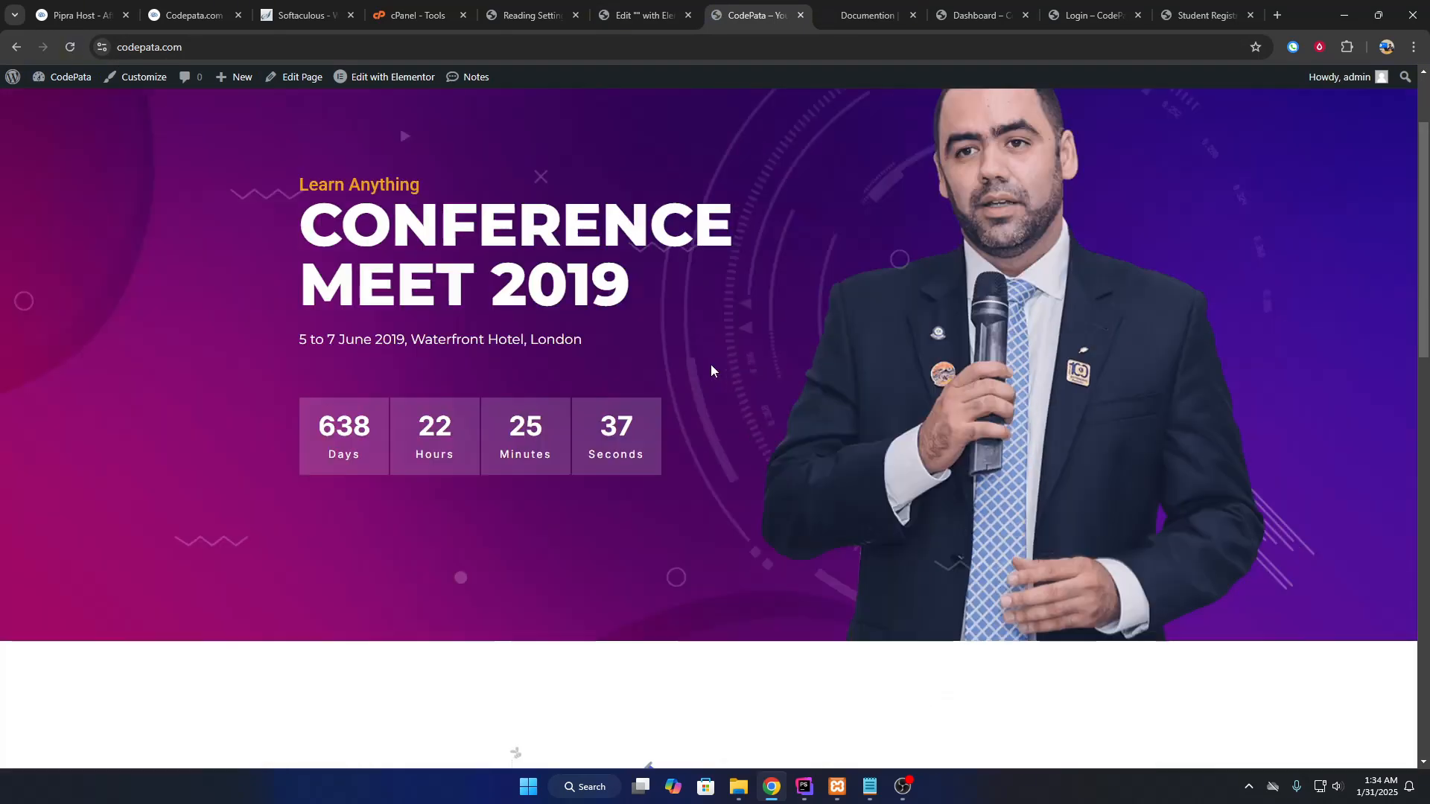
pyautogui.scroll(2, 710, 371)
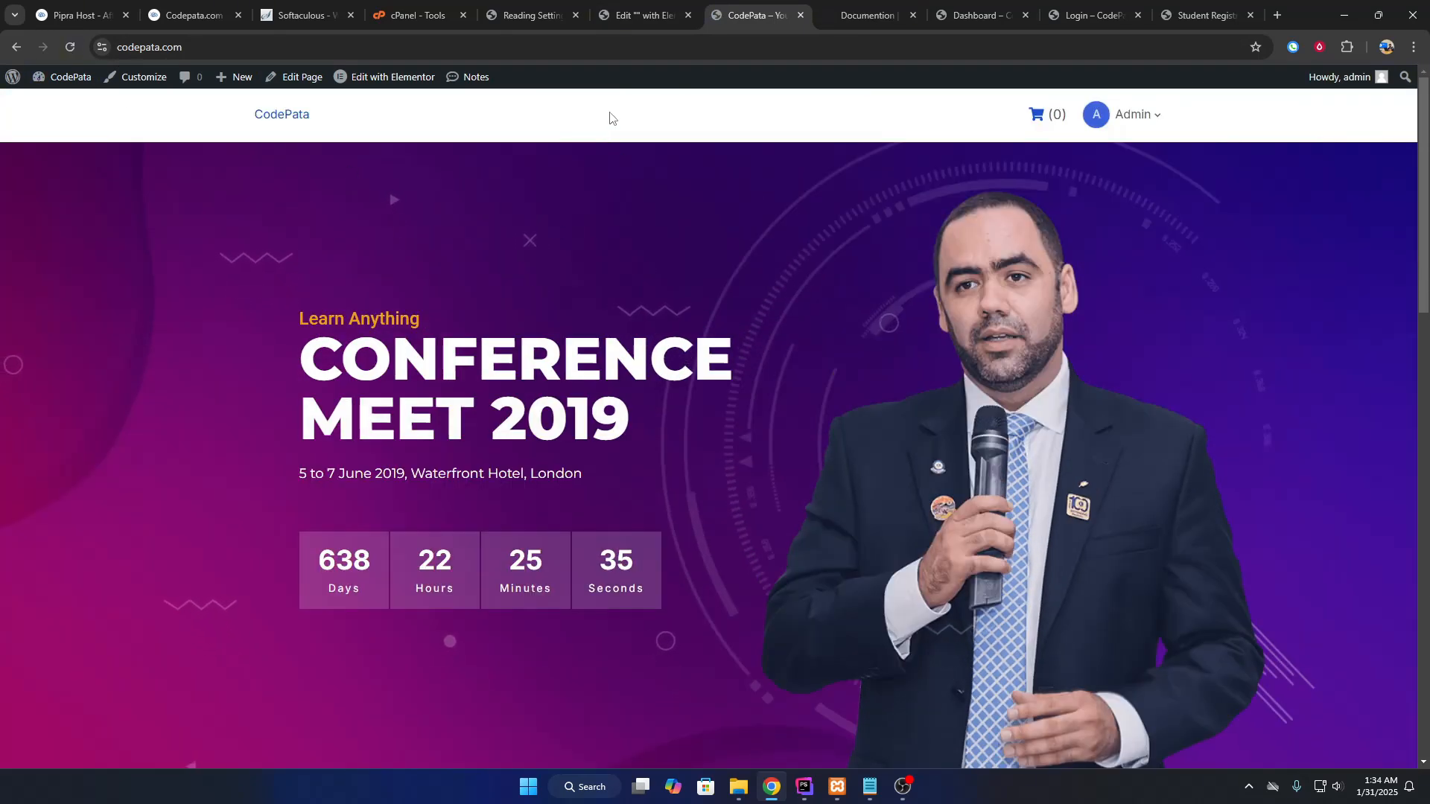
# Open the dashboard in a new tab and start a new course from Tutor LMS > Courses.
pyautogui.rightClick(67, 105)
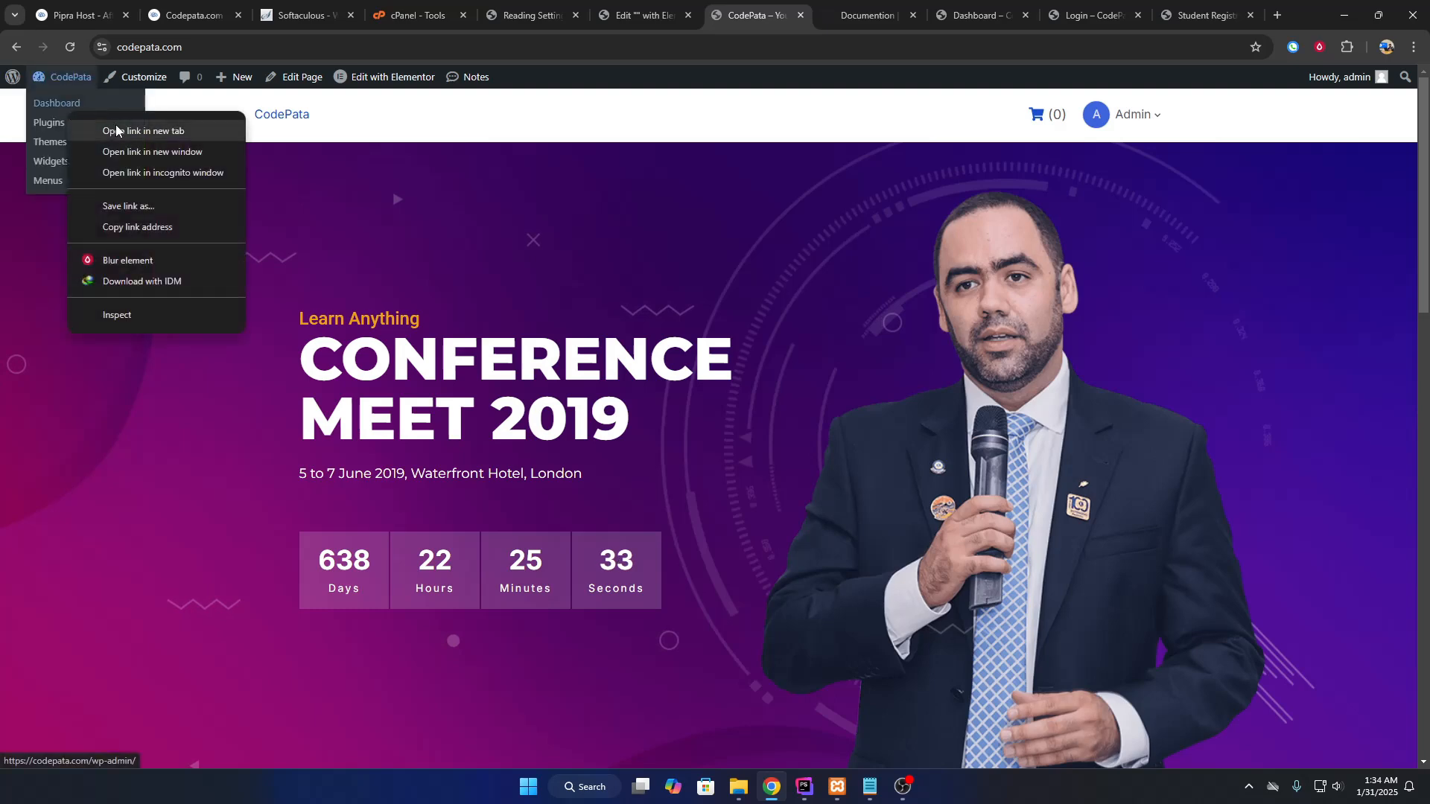
pyautogui.click(116, 131)
pyautogui.click(681, 28)
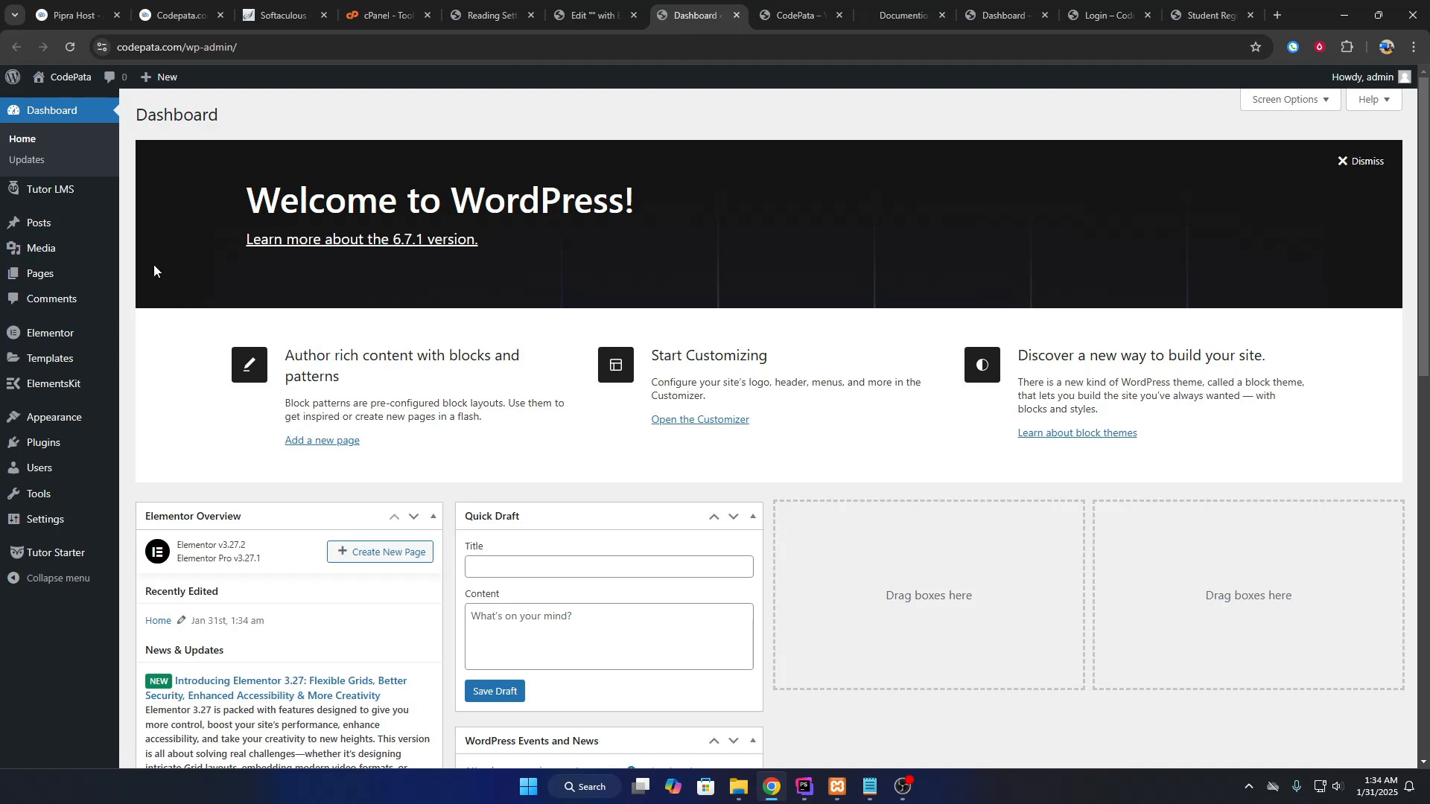
pyautogui.moveTo(45, 195)
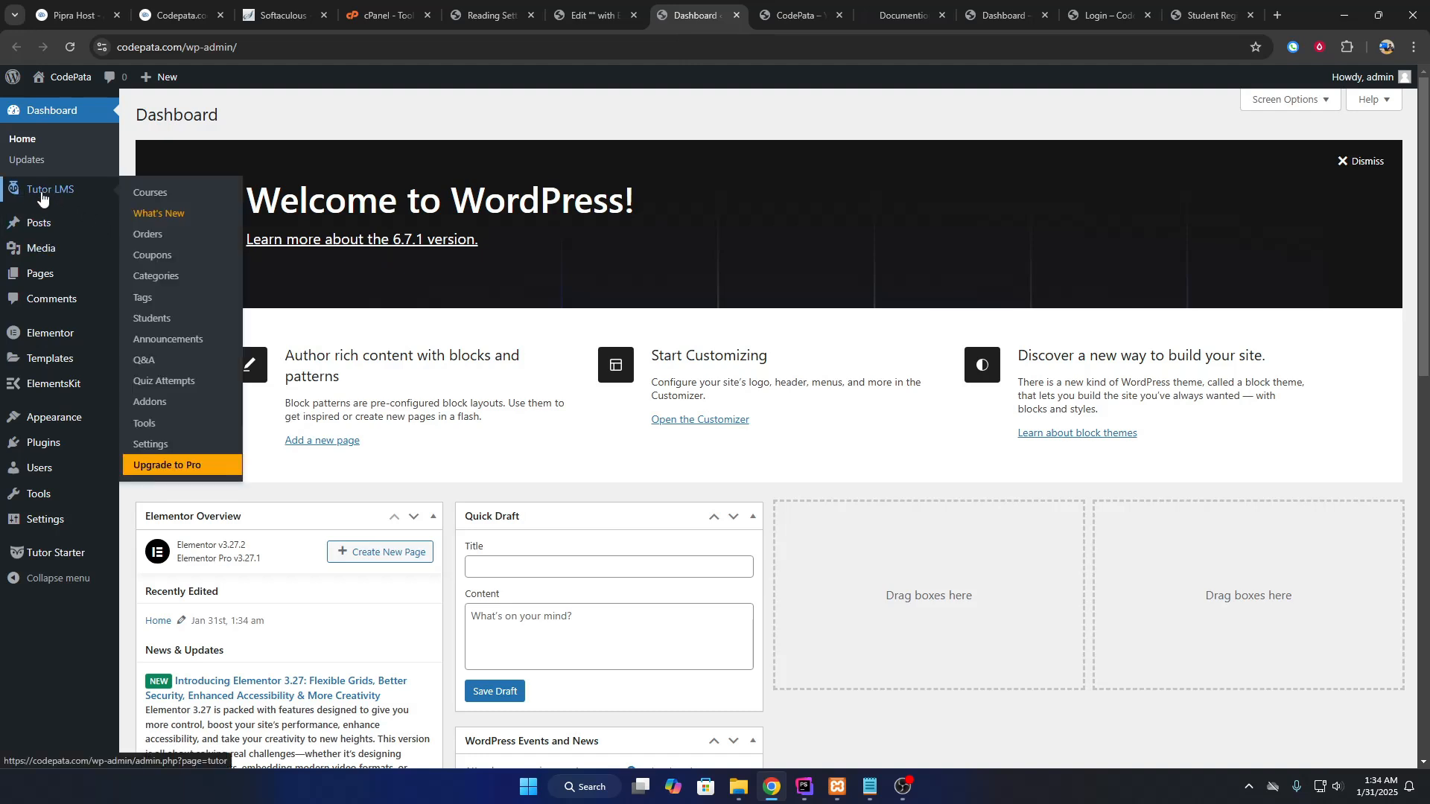
pyautogui.click(166, 196)
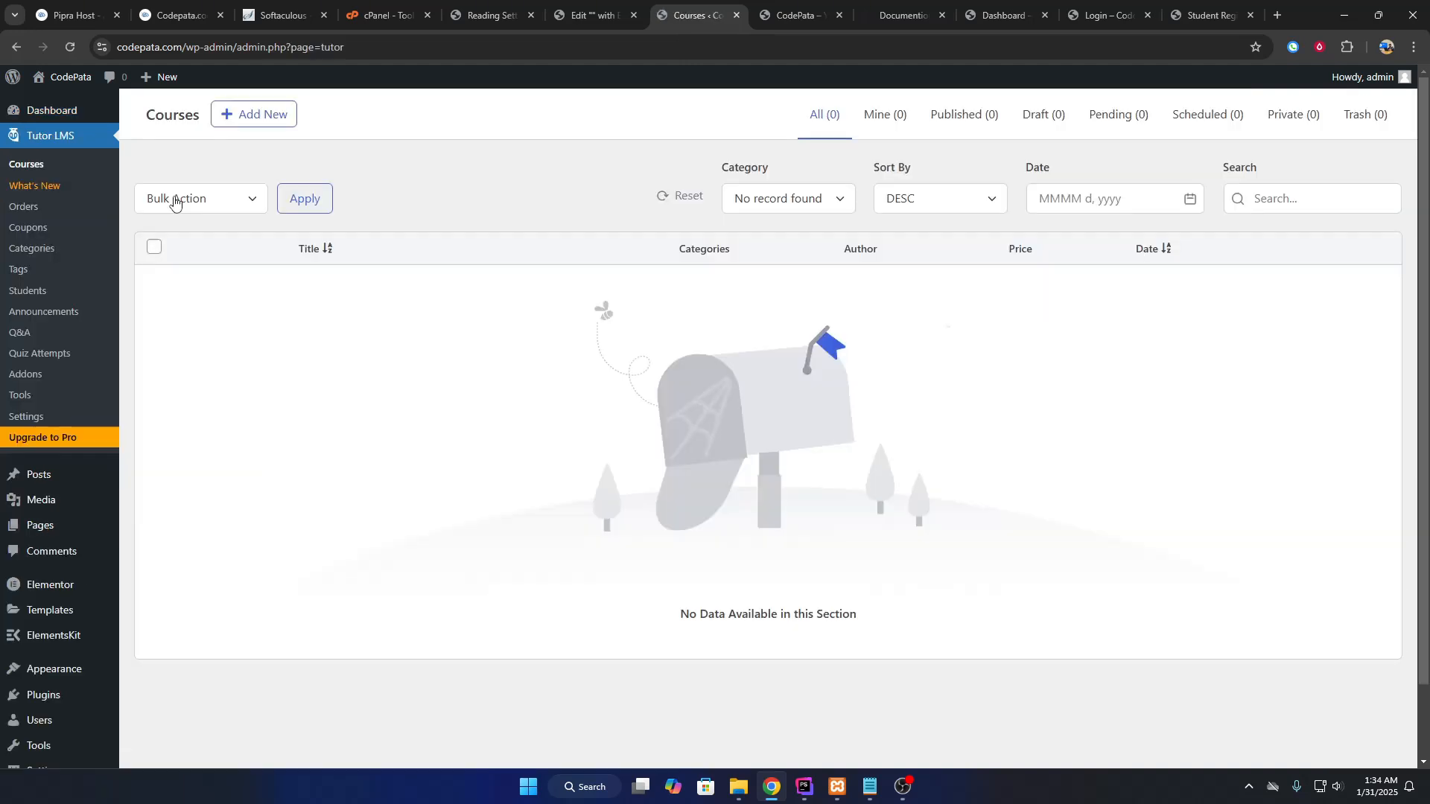
pyautogui.click(264, 116)
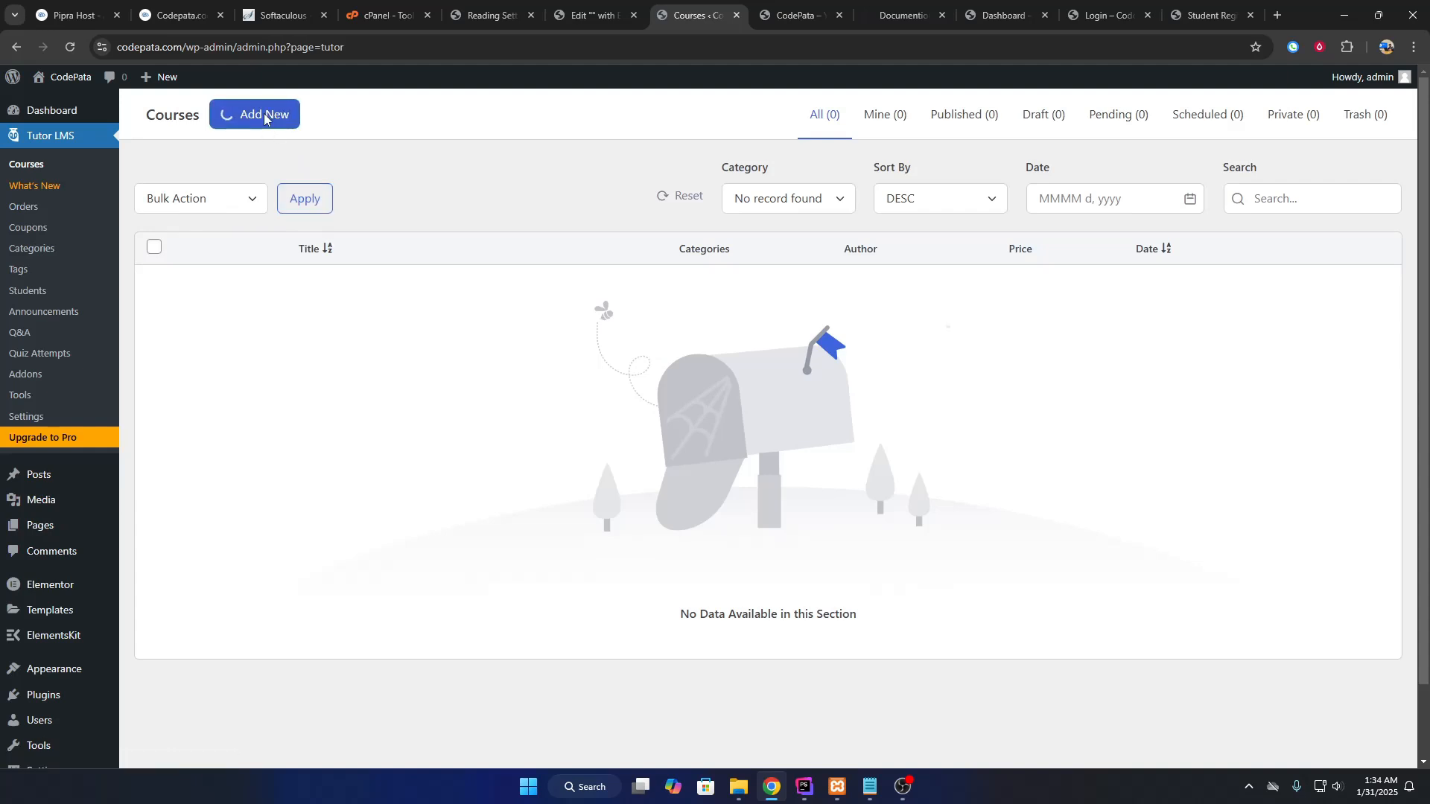
# Paste the course title, fill the Lorem ipsum description, and set Maximum Student to 100.
pyautogui.moveTo(466, 173)
pyautogui.mouseDown()
pyautogui.moveTo(424, 170)
pyautogui.moveTo(452, 194)
pyautogui.moveTo(451, 175)
pyautogui.mouseUp()
pyautogui.write('WordPress Theme Development')
pyautogui.scroll(-1, 536, 315)
pyautogui.click(536, 315)
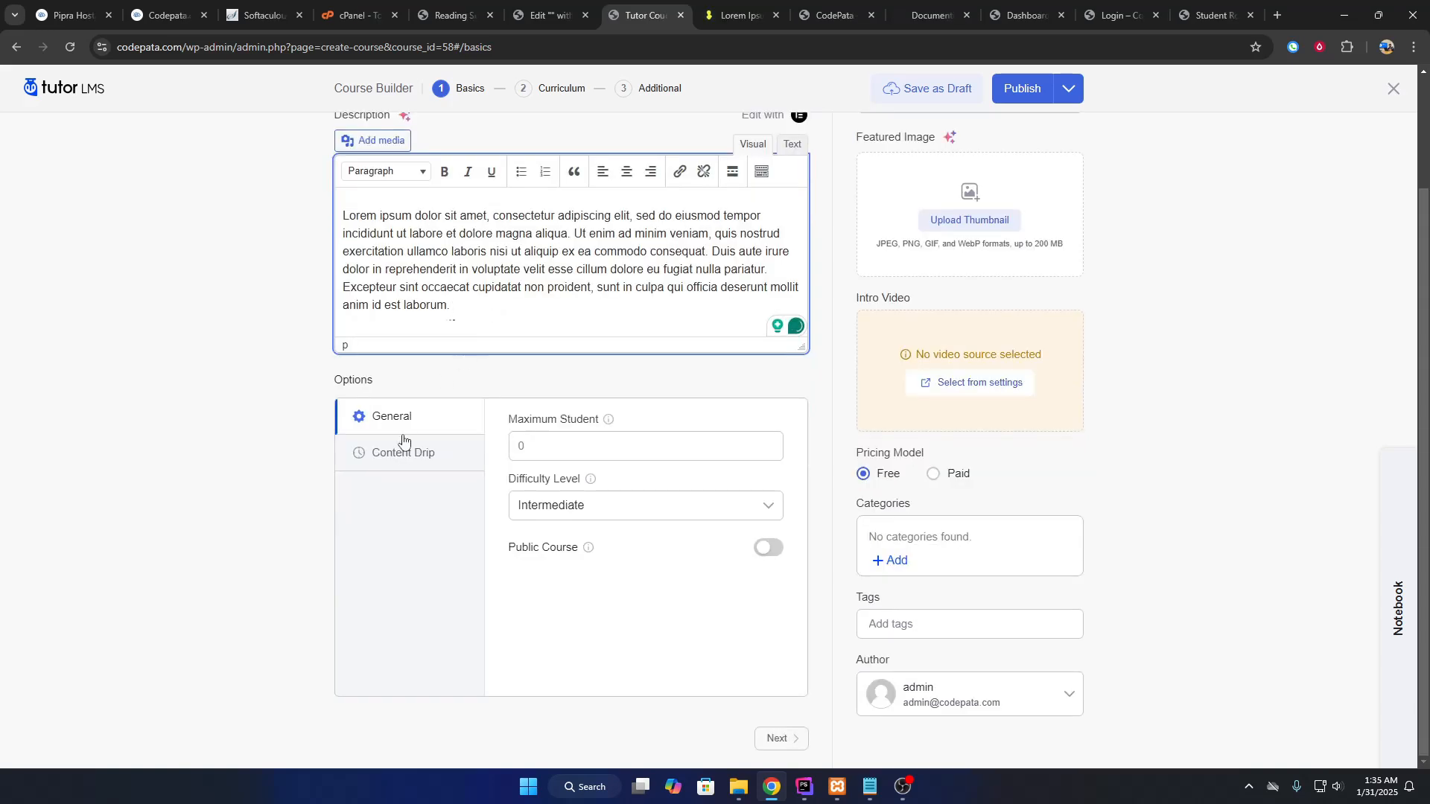
pyautogui.click(572, 455)
pyautogui.moveTo(503, 421); pyautogui.dragTo(595, 428)
pyautogui.click(588, 455)
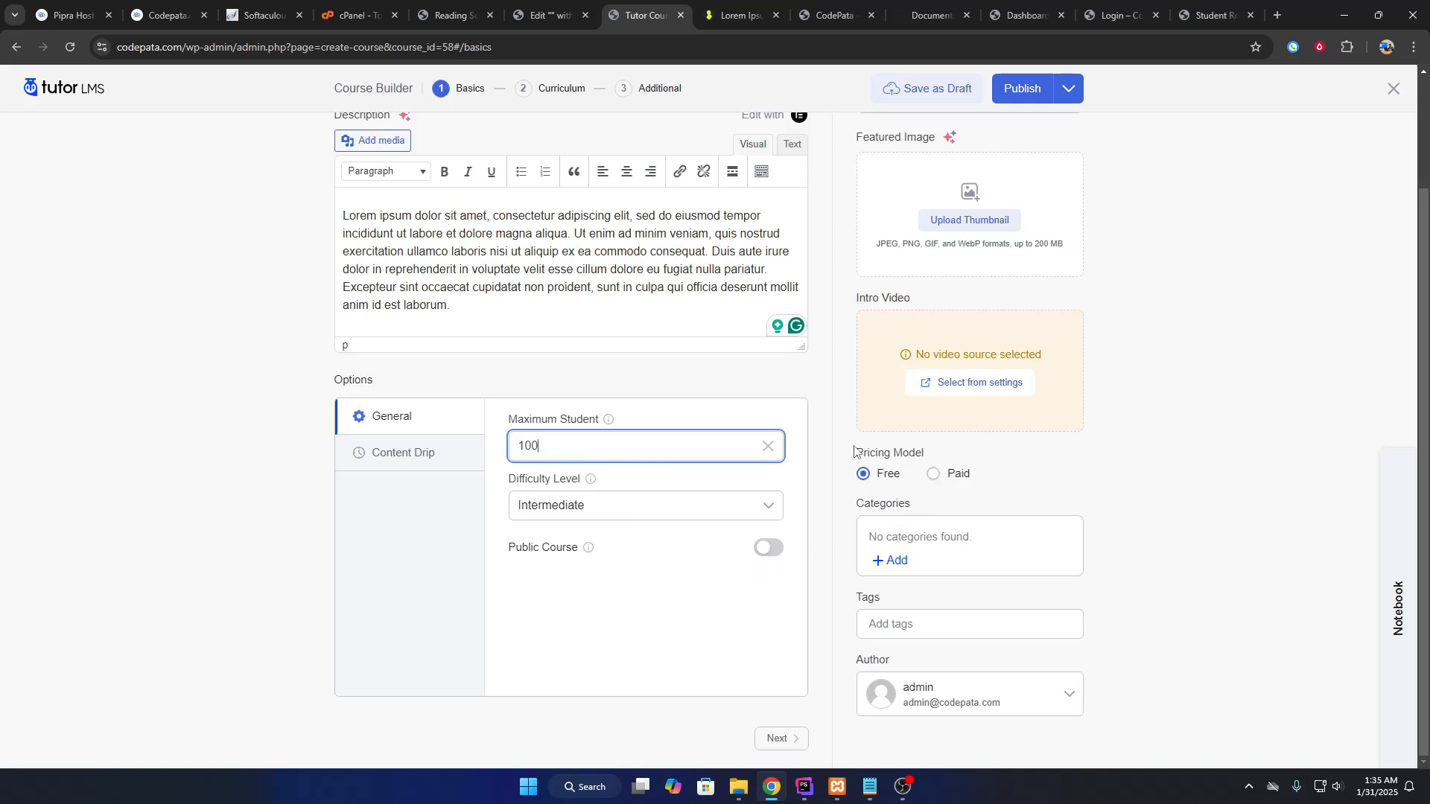
# Try paid pricing for the course, then switch it back to Free.
pyautogui.moveTo(854, 447); pyautogui.dragTo(928, 453)
pyautogui.click(934, 474)
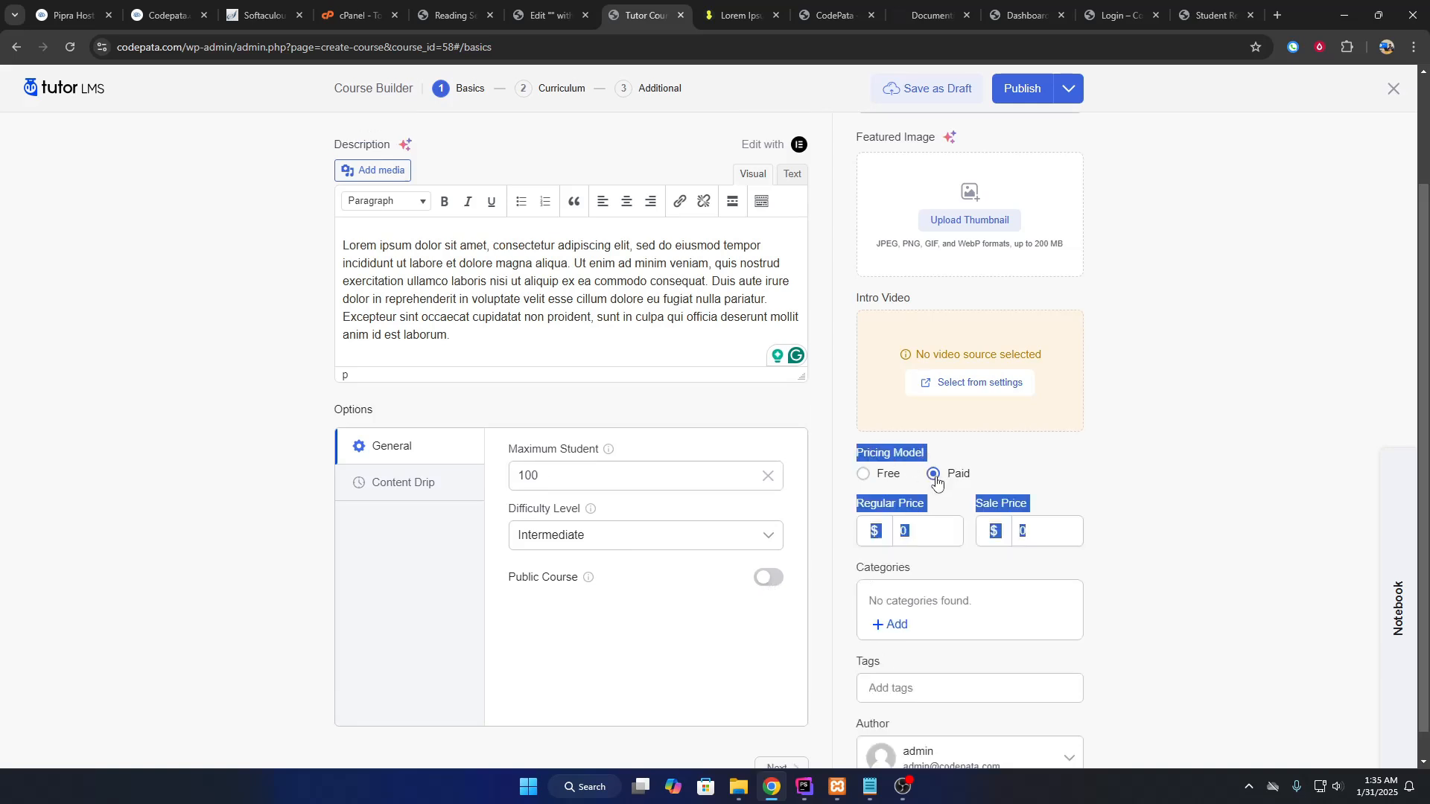
pyautogui.click(1153, 527)
pyautogui.click(939, 544)
pyautogui.scroll(-1, 966, 546)
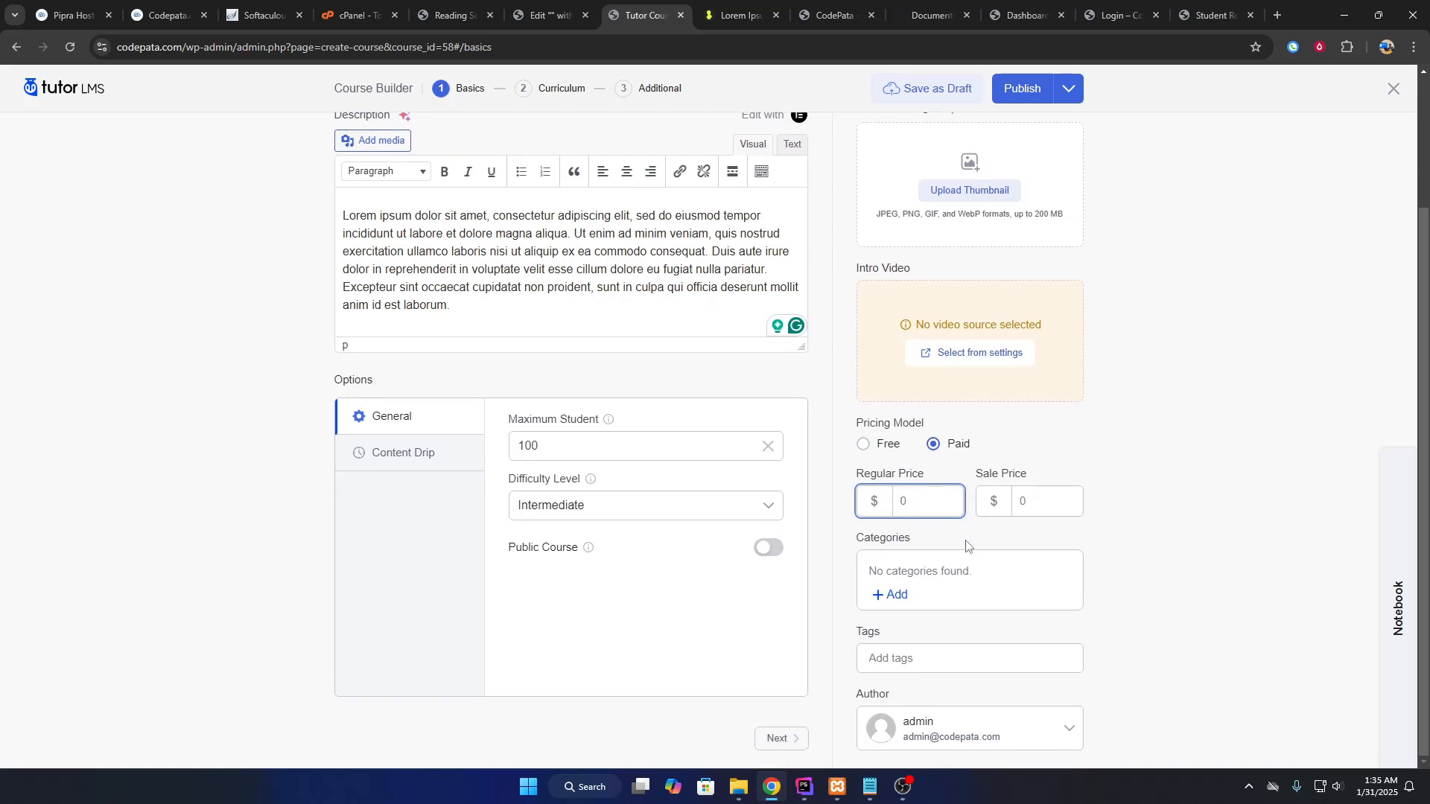
pyautogui.click(882, 446)
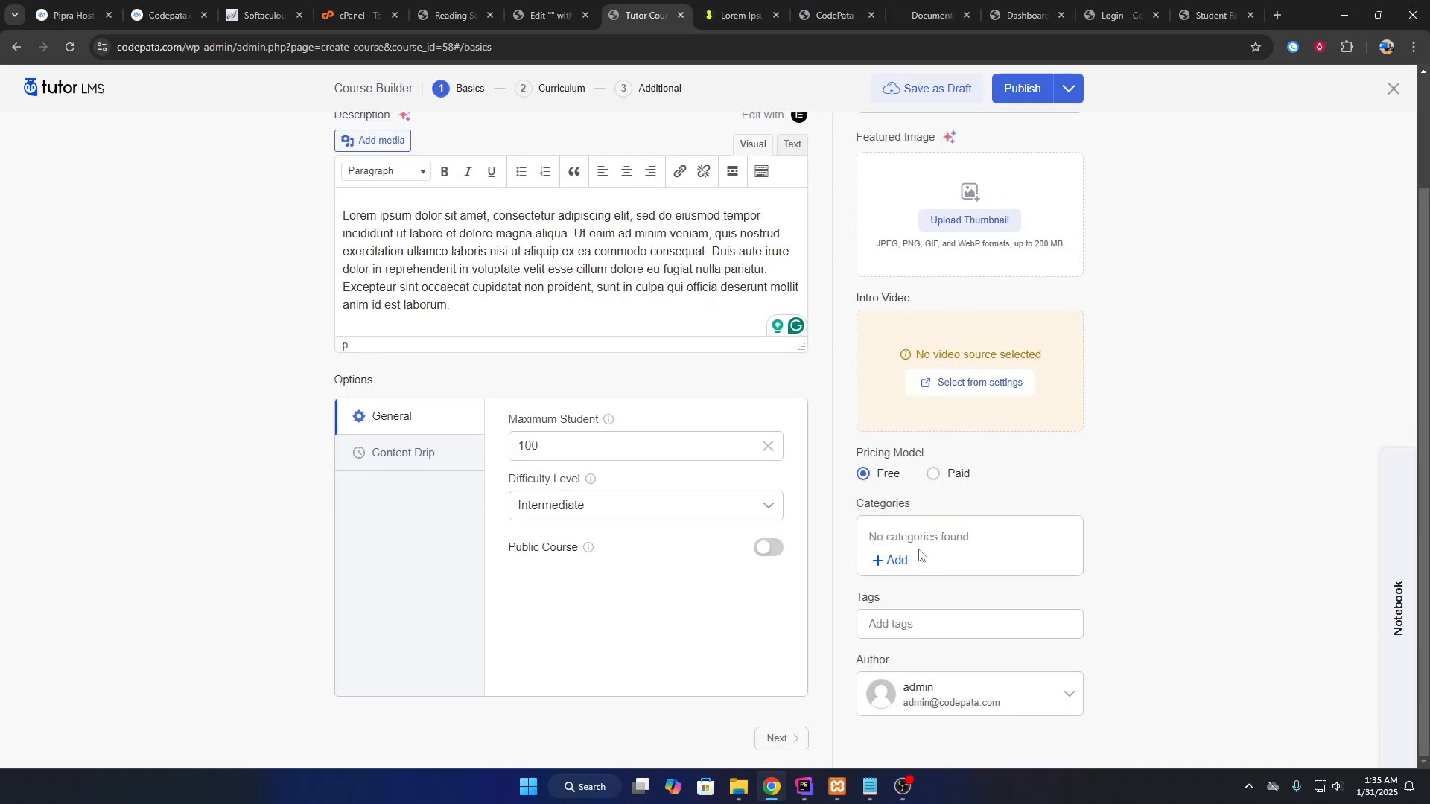
pyautogui.scroll(2, 936, 497)
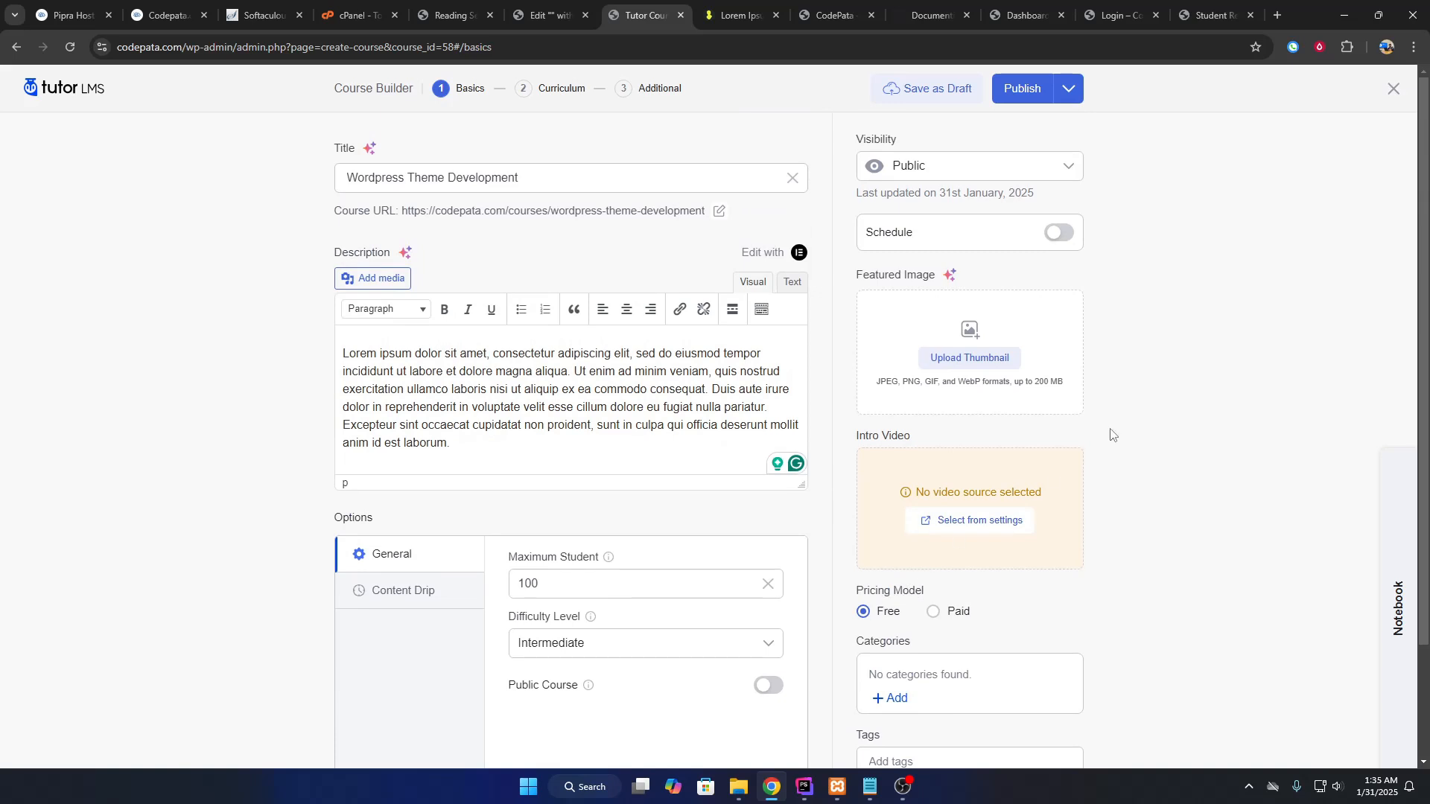
# Keep visibility Public and scheduling off, then publish the course changes.
pyautogui.click(995, 167)
pyautogui.click(824, 246)
pyautogui.scroll(-2, 472, 447)
pyautogui.click(429, 462)
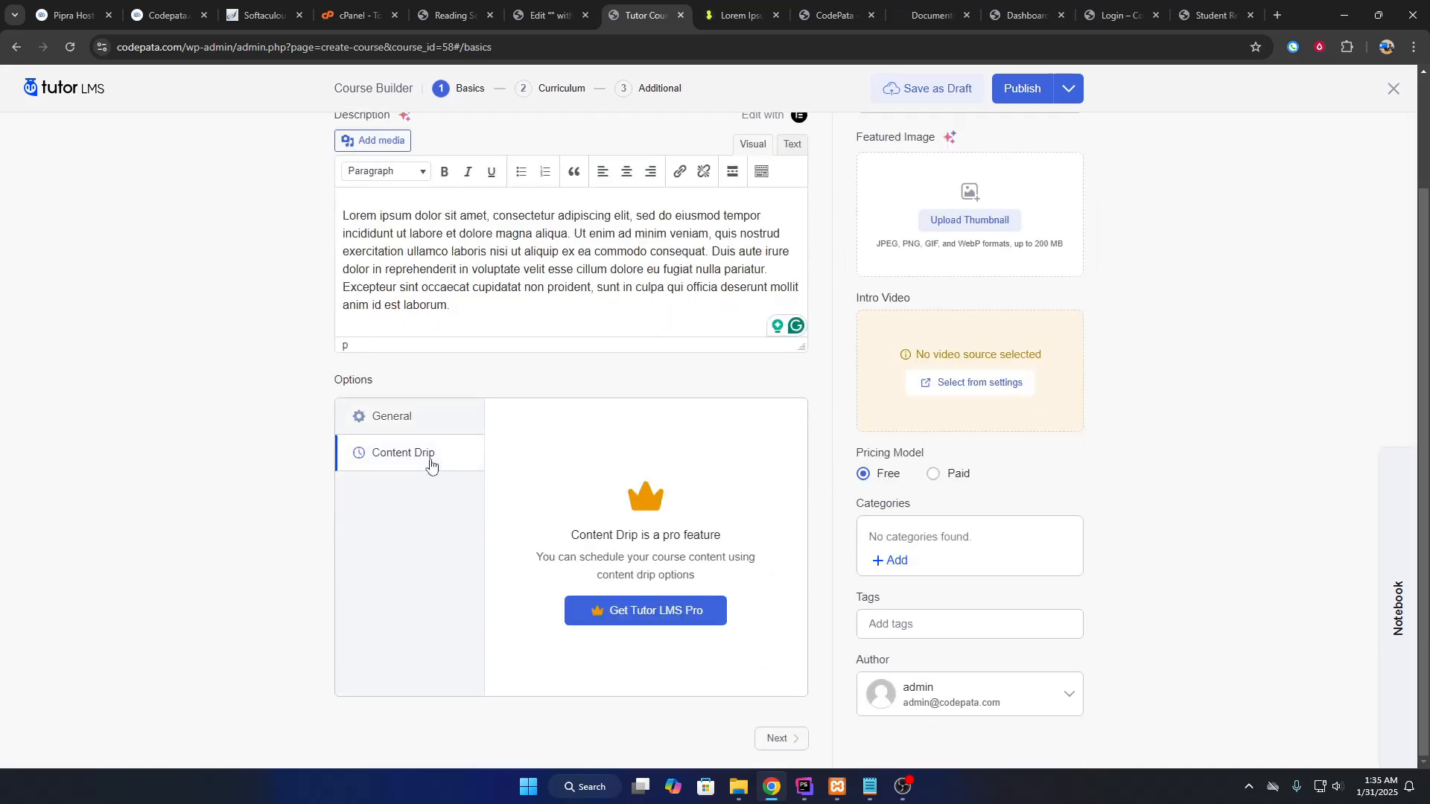
pyautogui.click(432, 426)
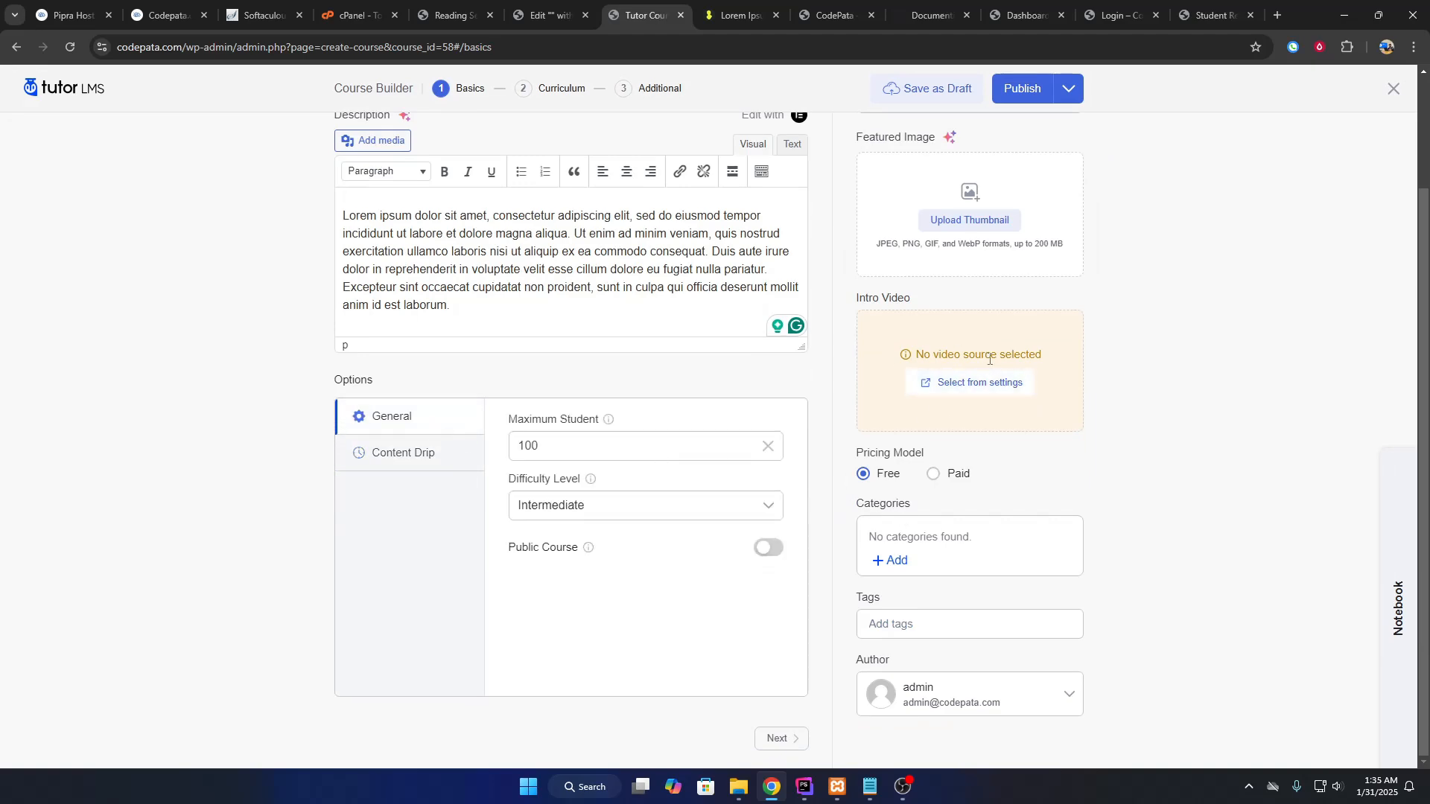
pyautogui.scroll(2, 948, 350)
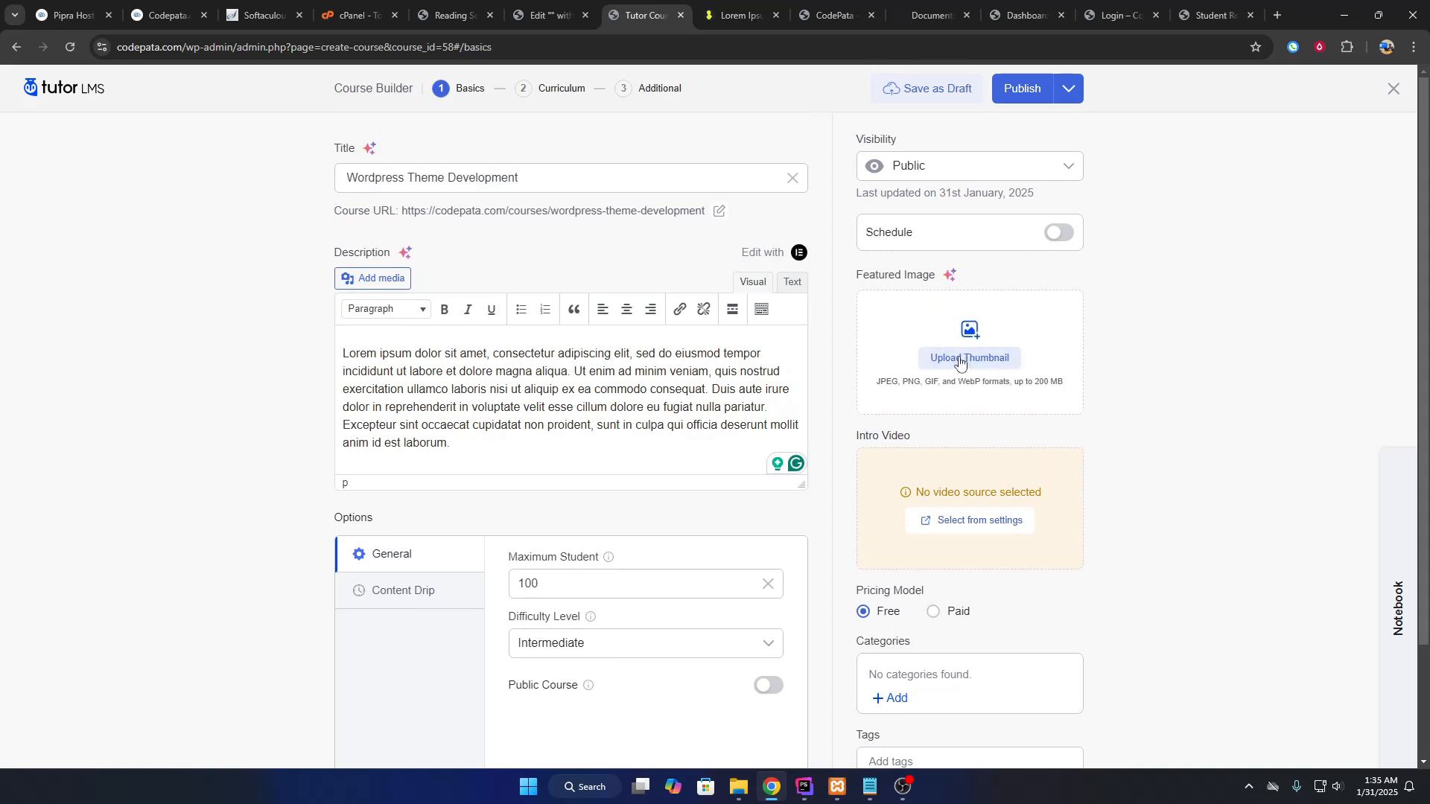
pyautogui.click(1064, 233)
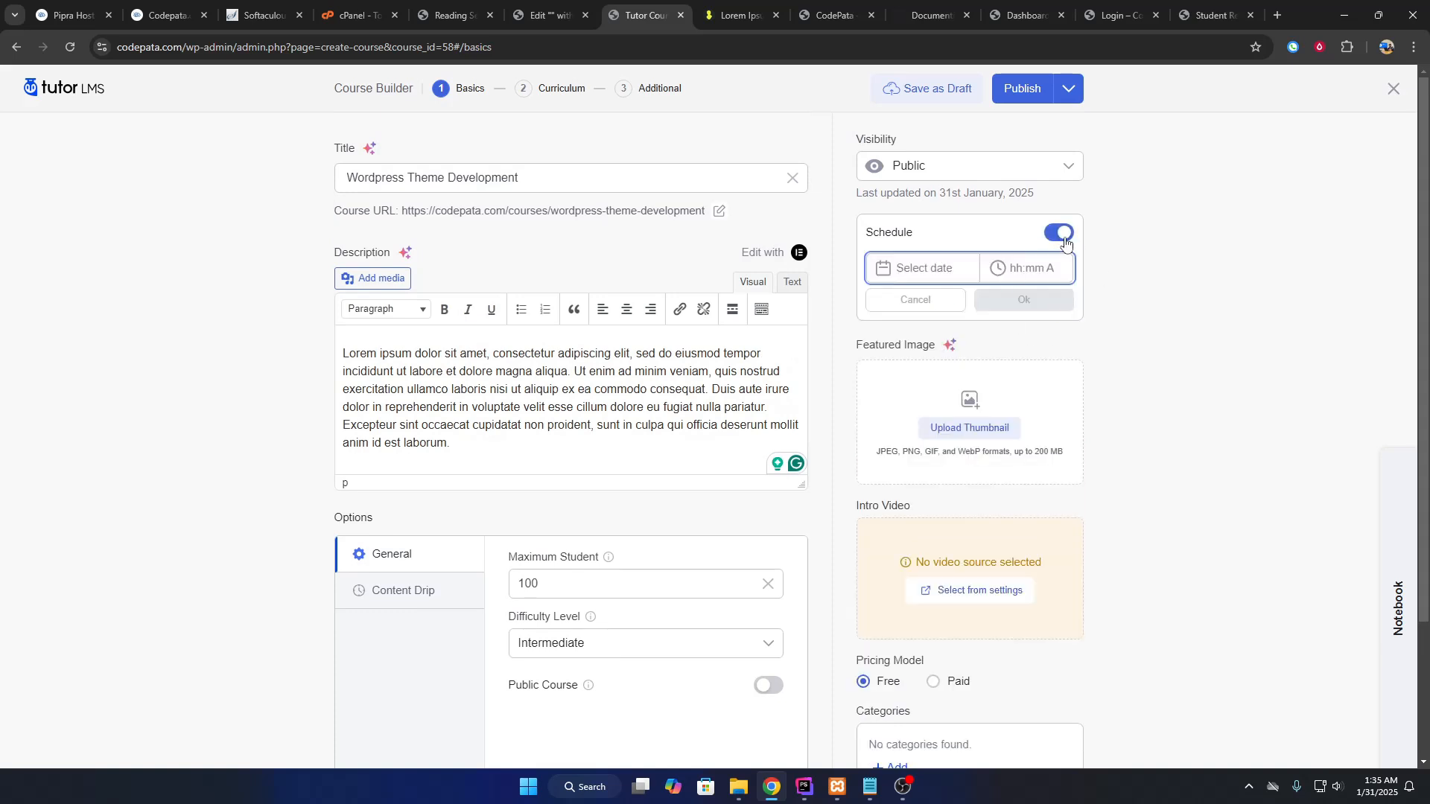
pyautogui.click(1063, 234)
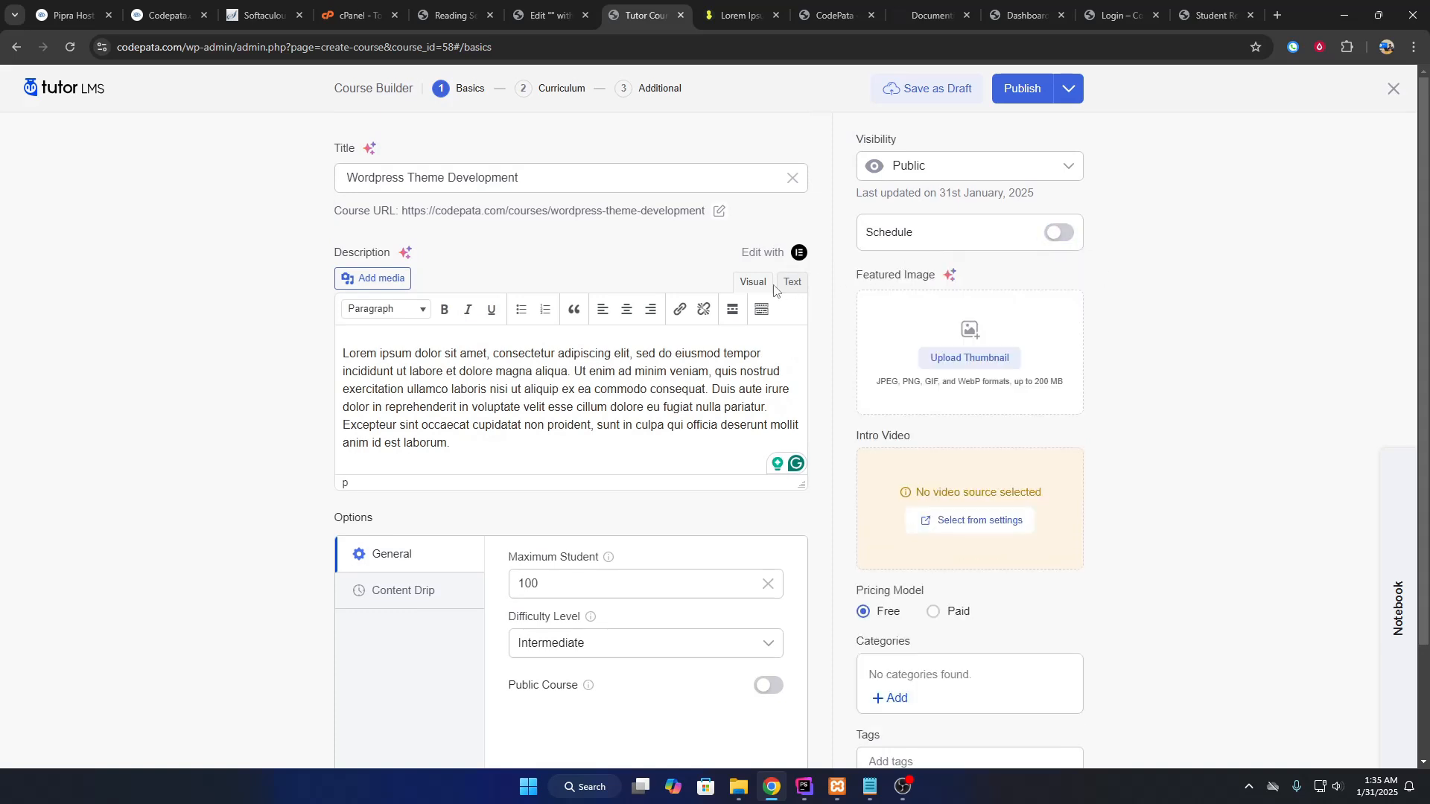
pyautogui.scroll(-2, 1048, 502)
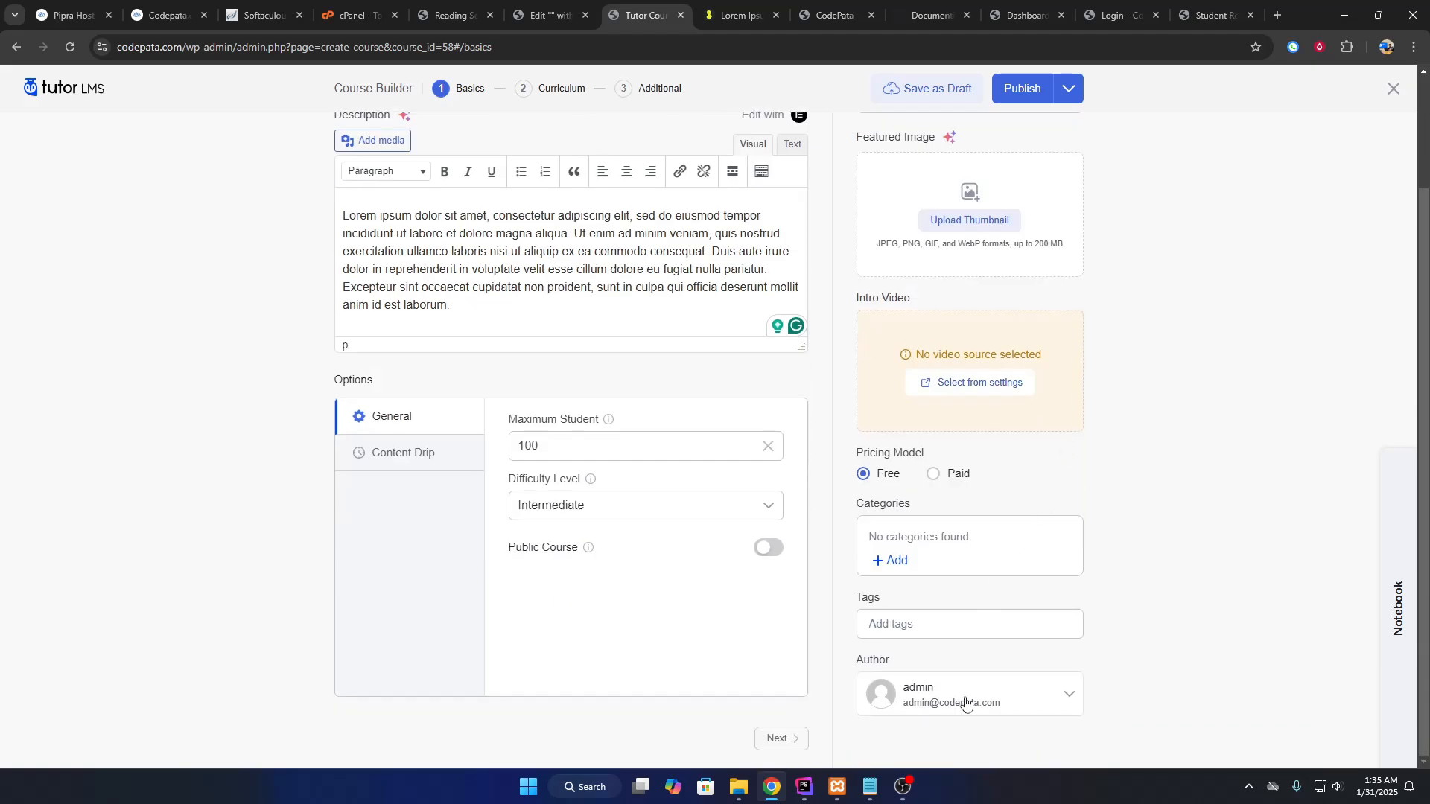
pyautogui.scroll(2, 988, 250)
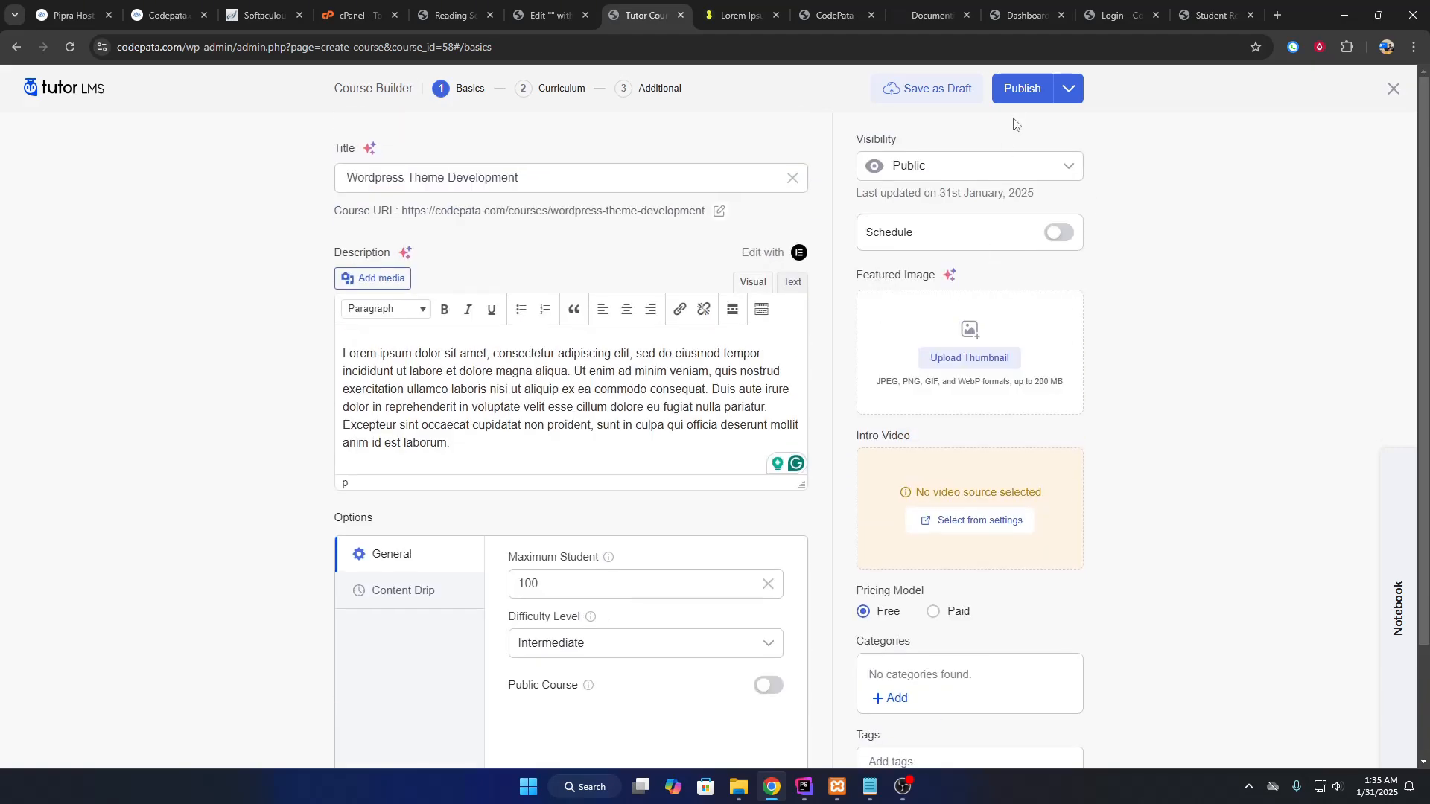
pyautogui.click(1070, 94)
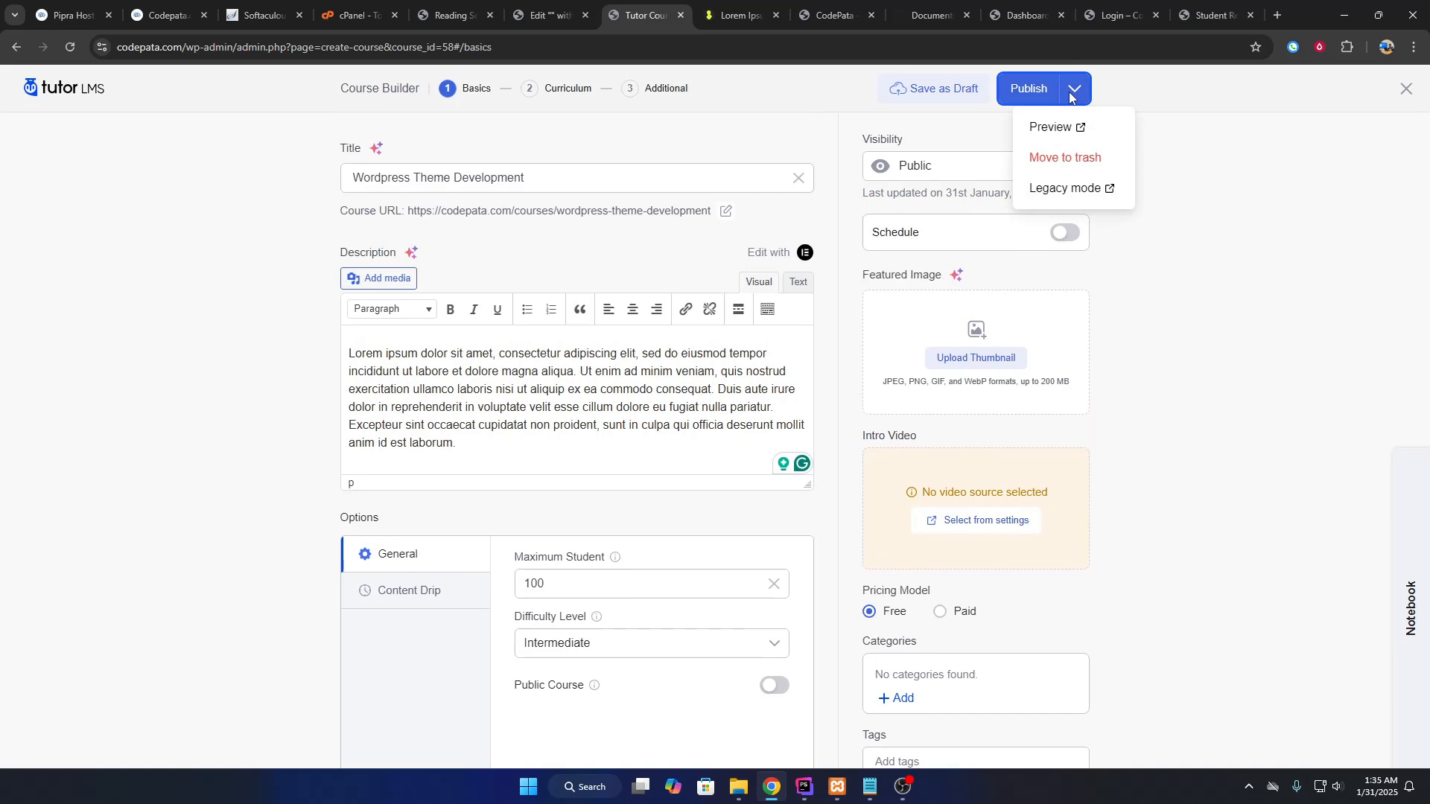
pyautogui.click(1025, 89)
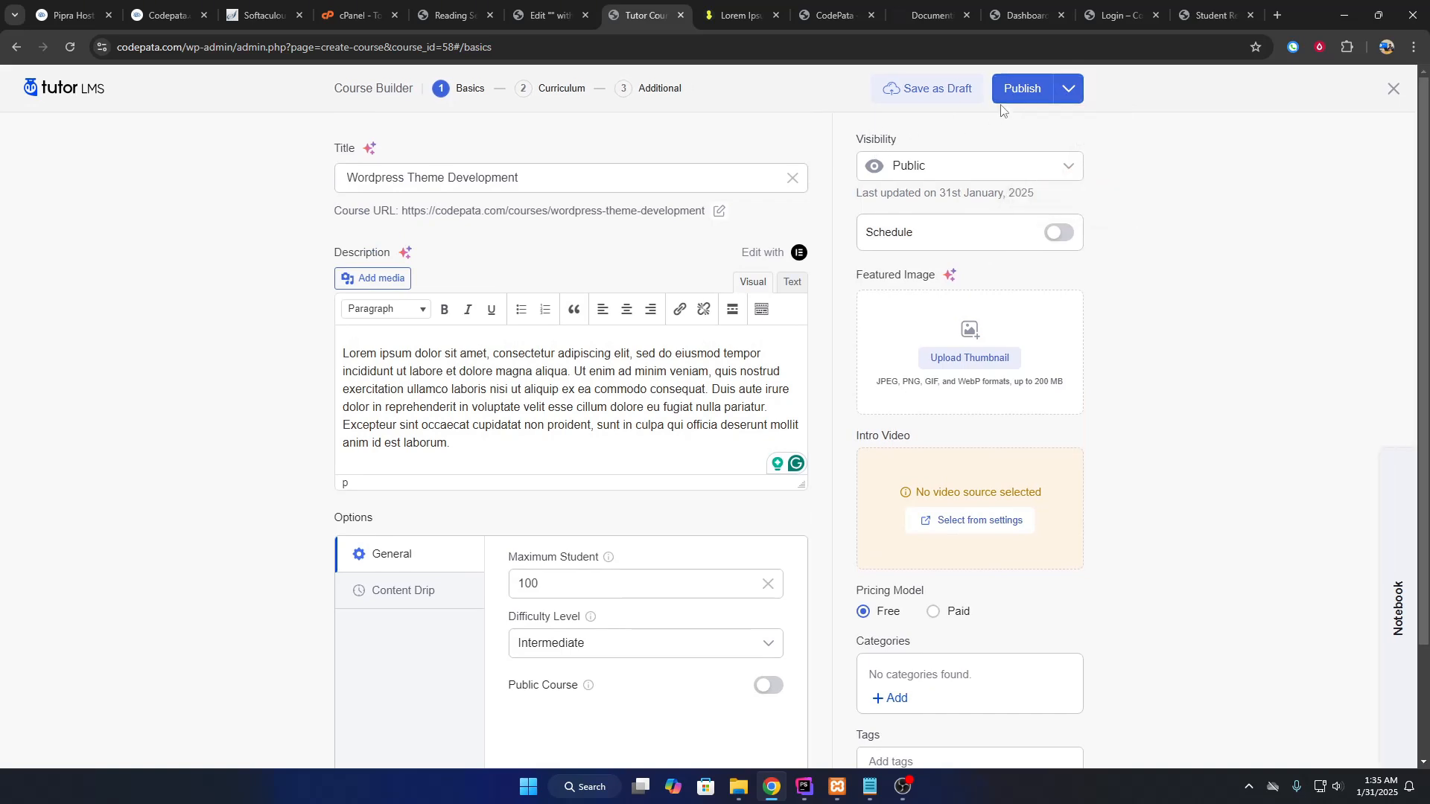
# Create and save curriculum topics 'What is wordpress' and 'Wordpress Install'.
pyautogui.click(557, 88)
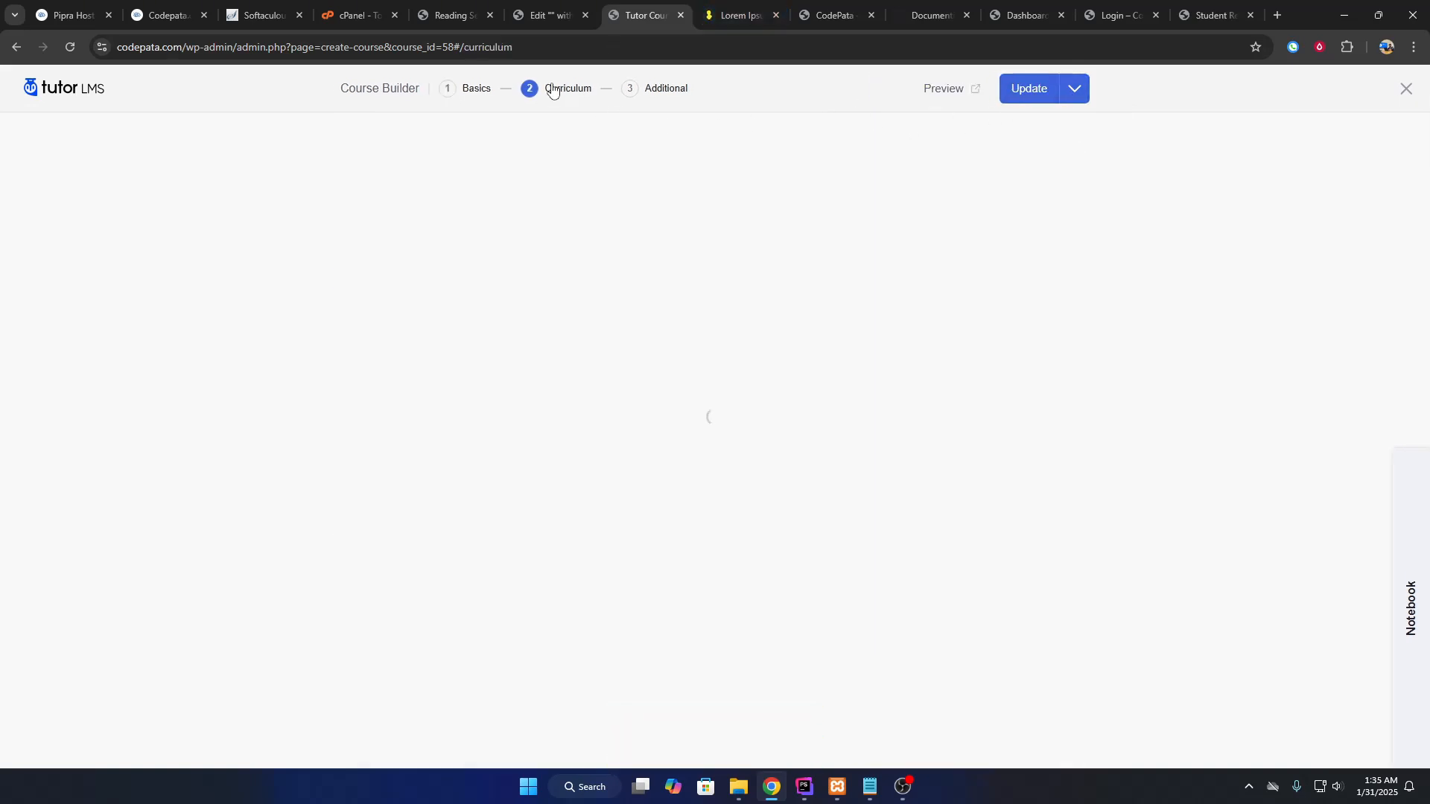
pyautogui.click(724, 497)
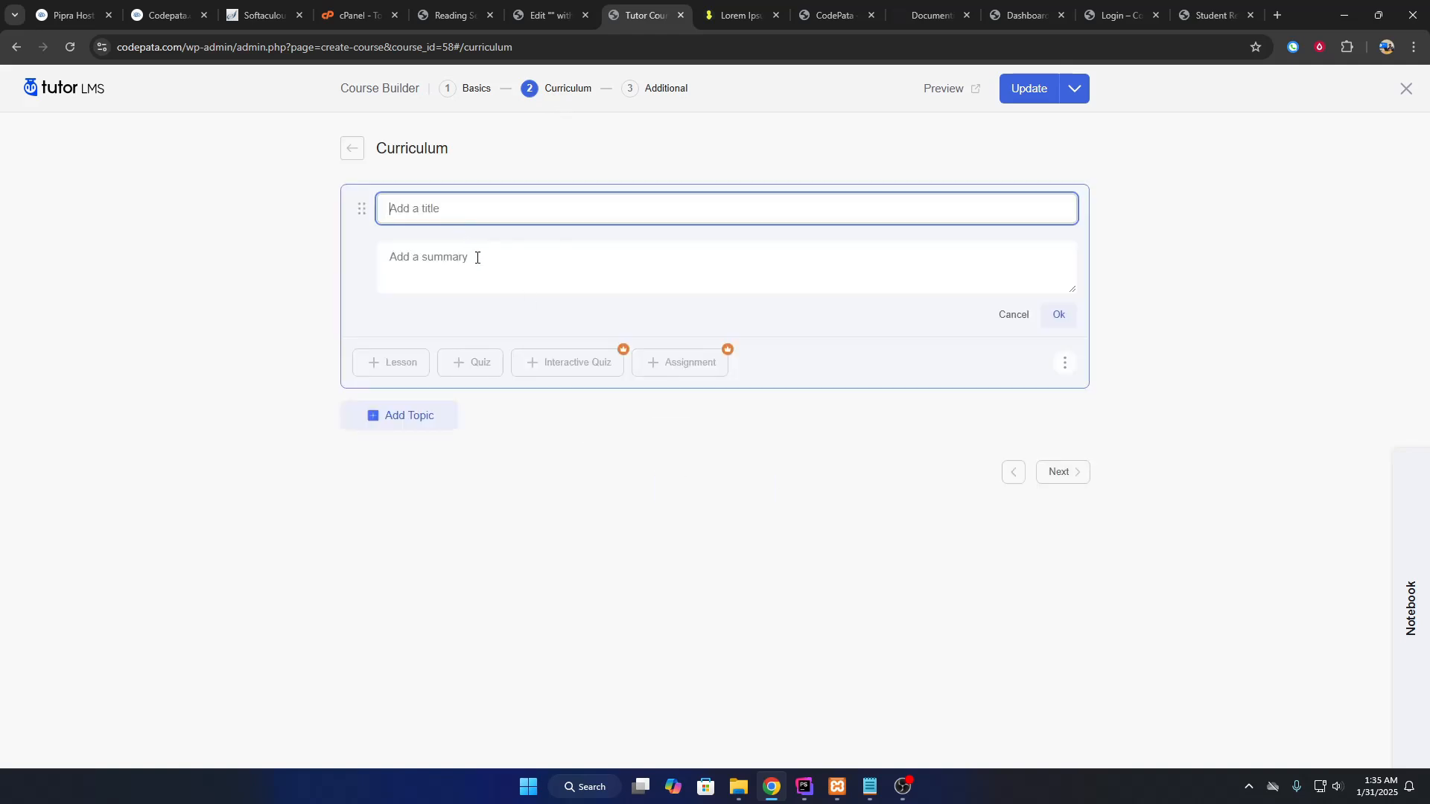
pyautogui.write('Wordpress Intall')
pyautogui.doubleClick(471, 212)
pyautogui.write('Install')
pyautogui.click(450, 424)
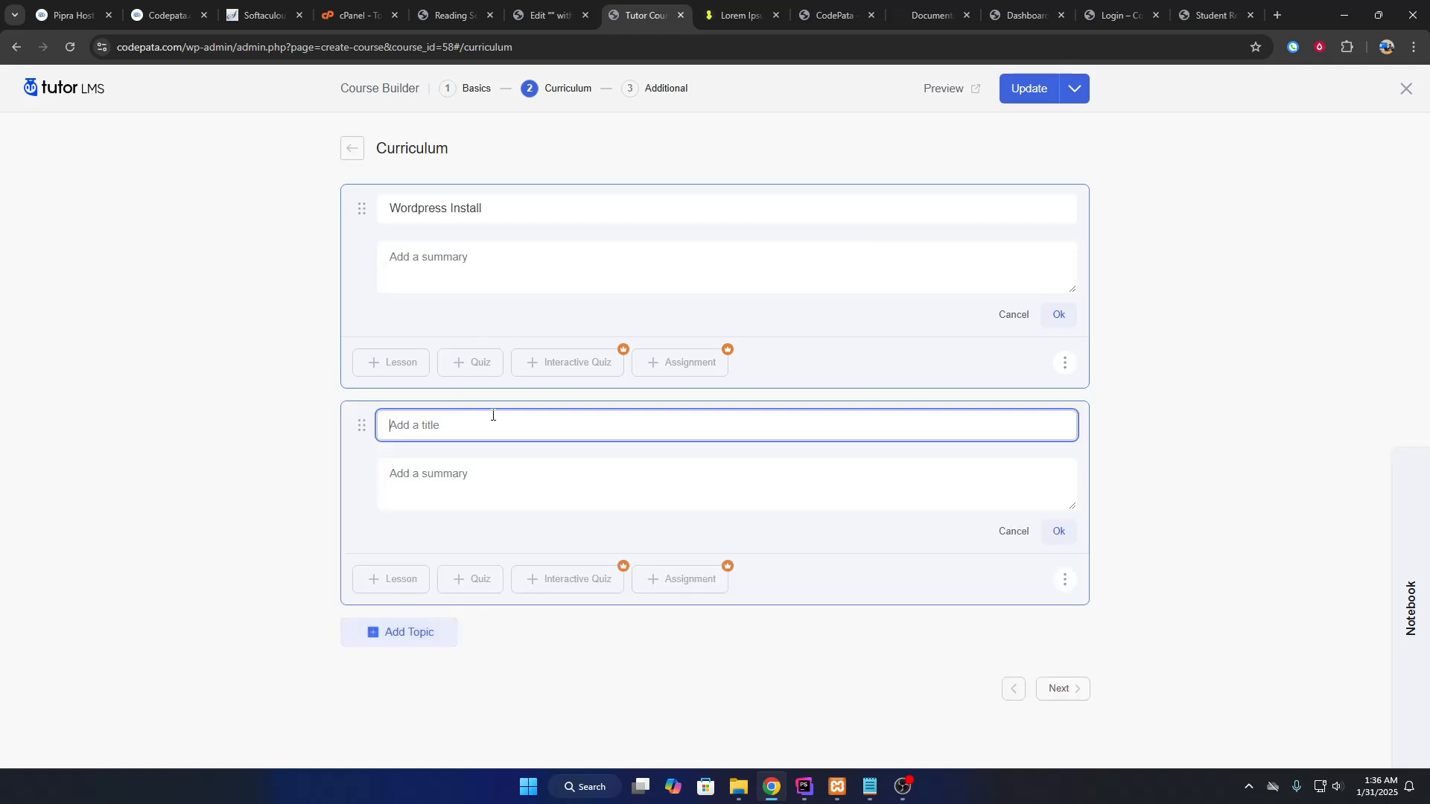
pyautogui.write('What is wordpress')
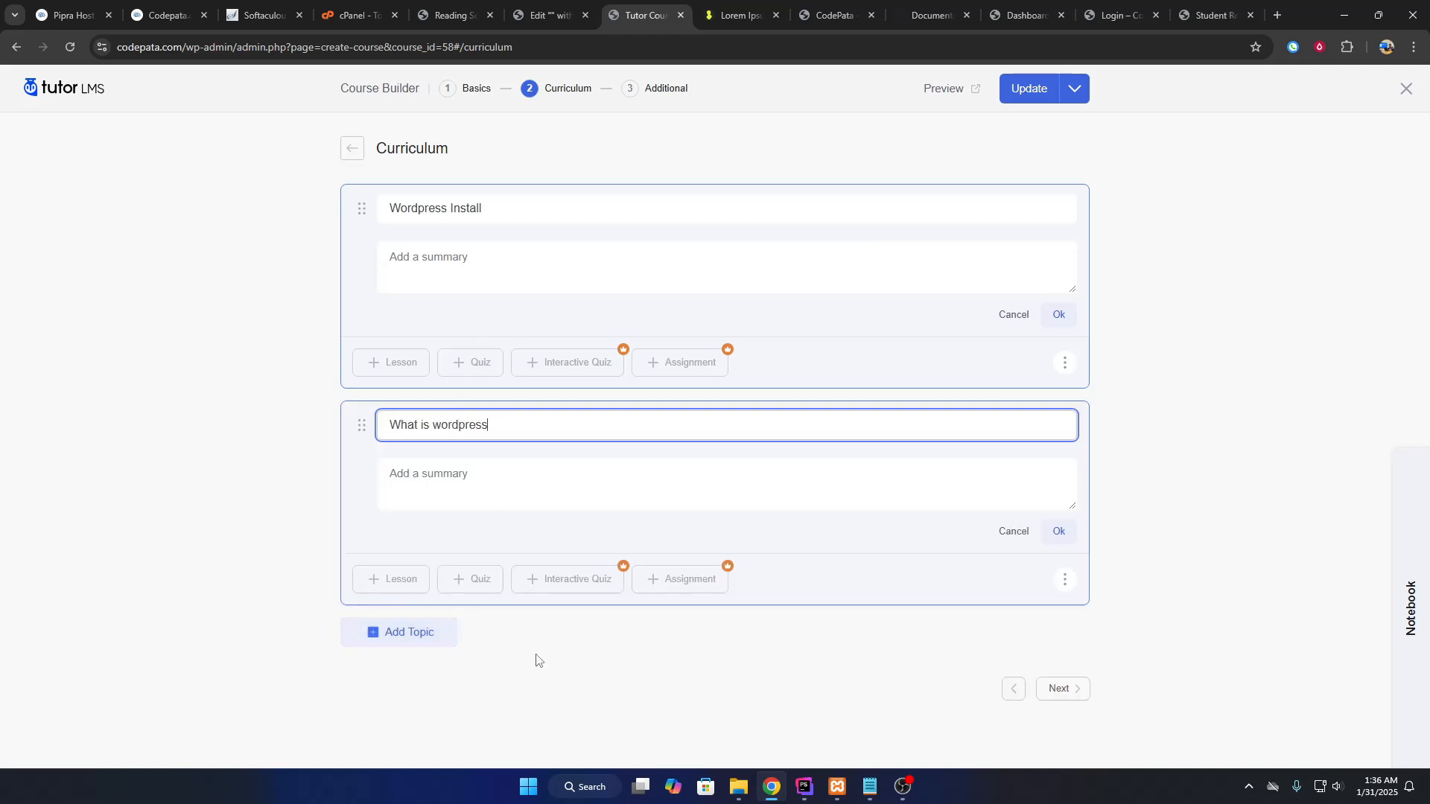
pyautogui.click(442, 635)
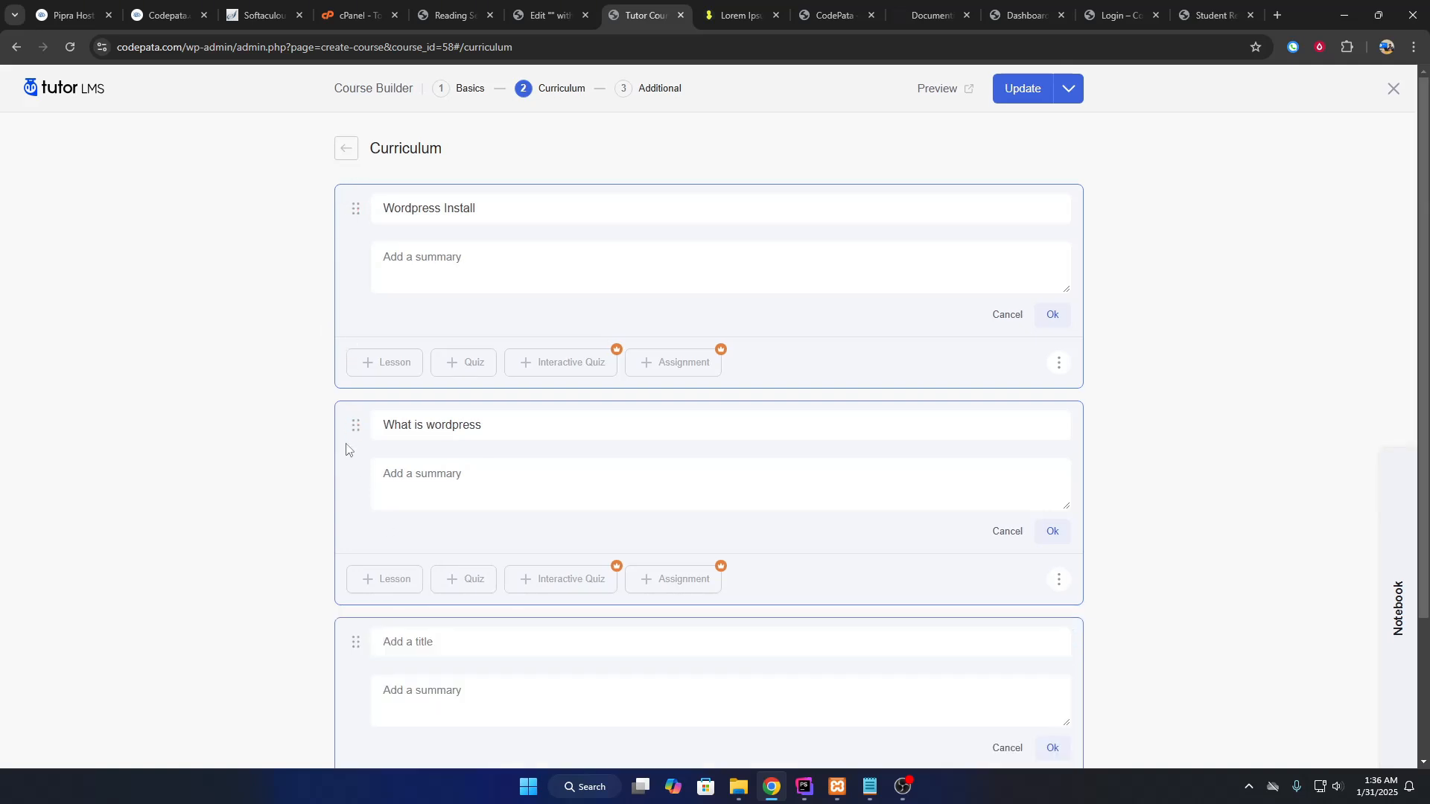
pyautogui.click(1061, 540)
pyautogui.click(1059, 315)
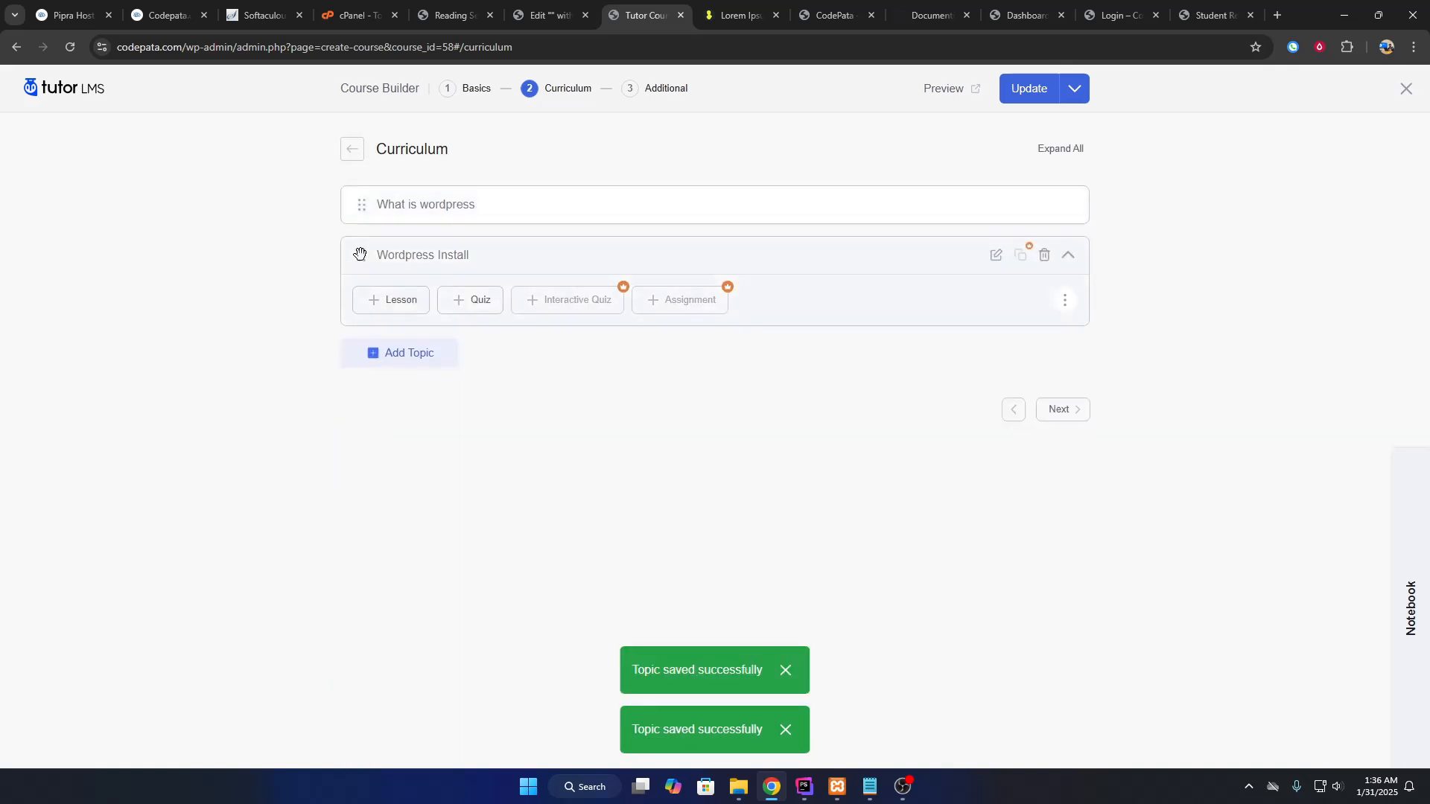
# Add and save a third topic, 'Wordpress Theme Setup'.
pyautogui.click(410, 353)
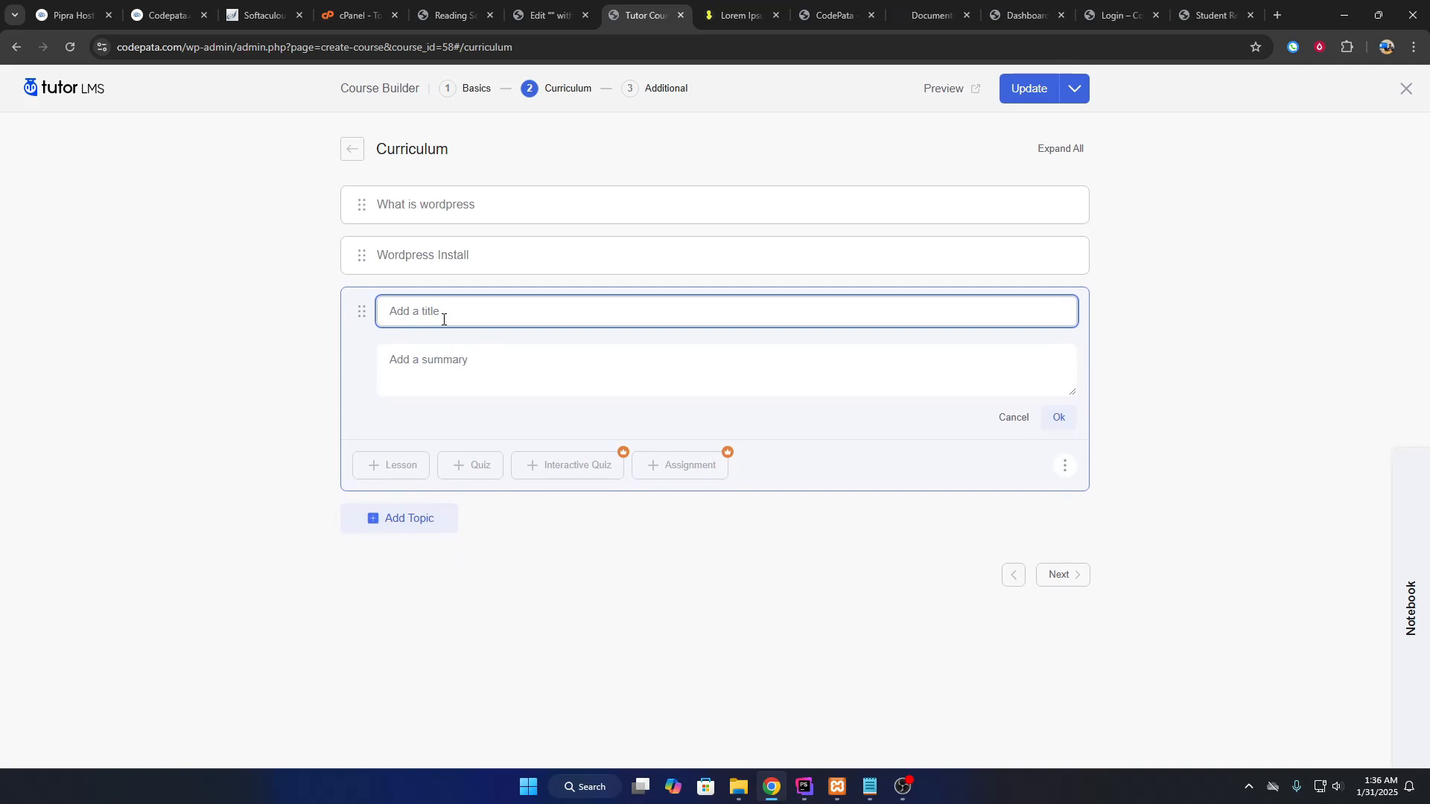
pyautogui.write('Wordpress Theme Setup')
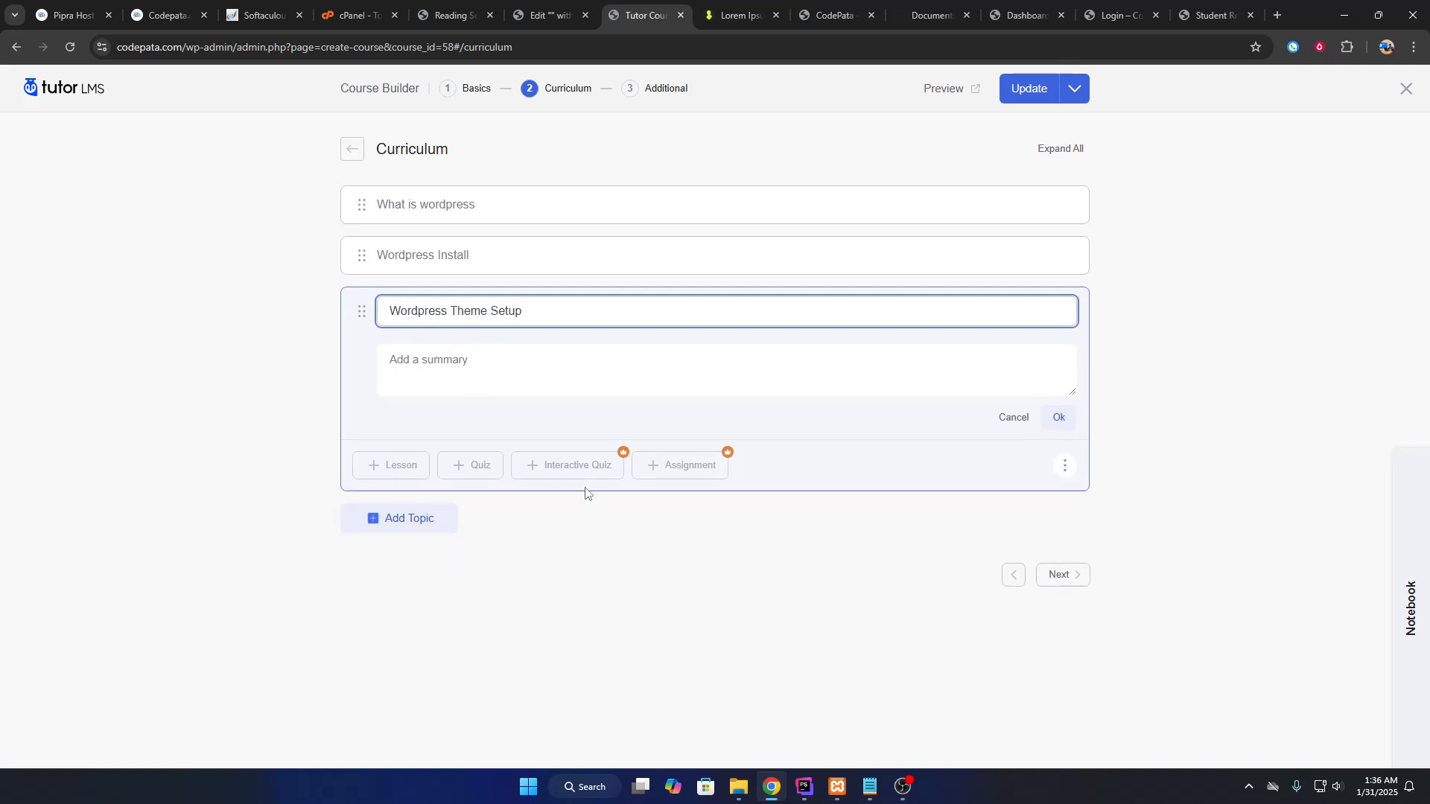
pyautogui.click(1059, 417)
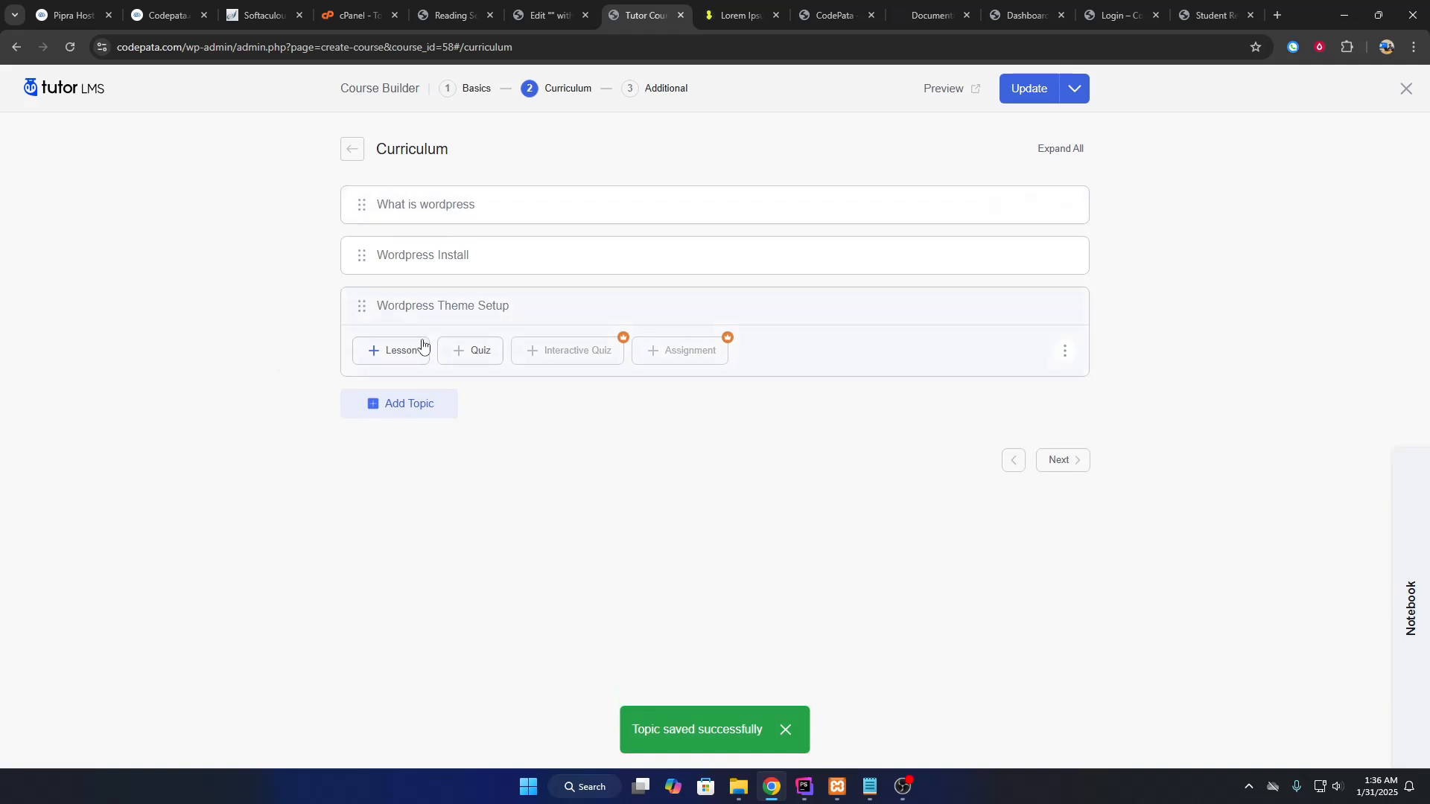
# Save a lesson named 'First class' with a video playback time under 'What is wordpress'.
pyautogui.click(389, 349)
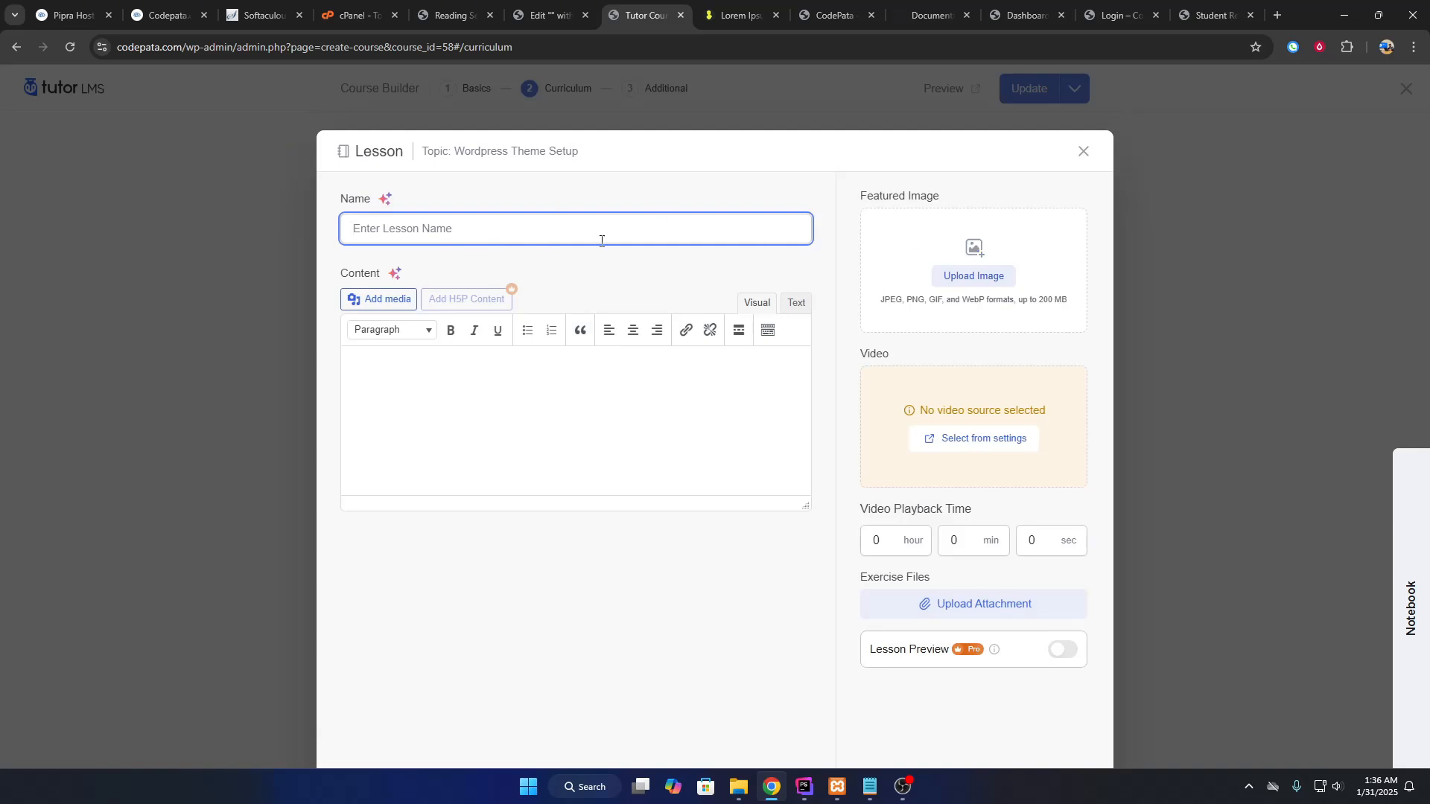
pyautogui.click(1083, 151)
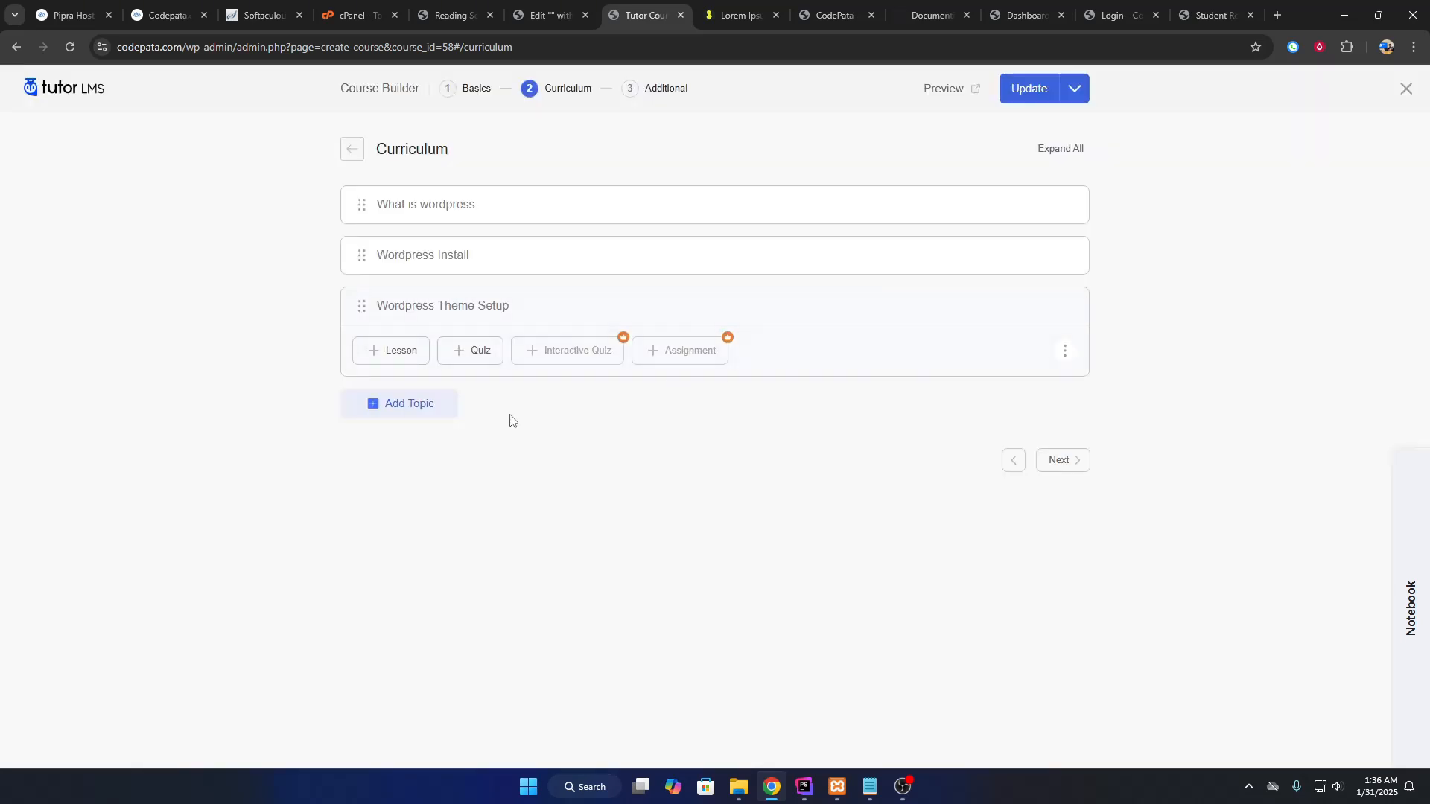
pyautogui.click(427, 205)
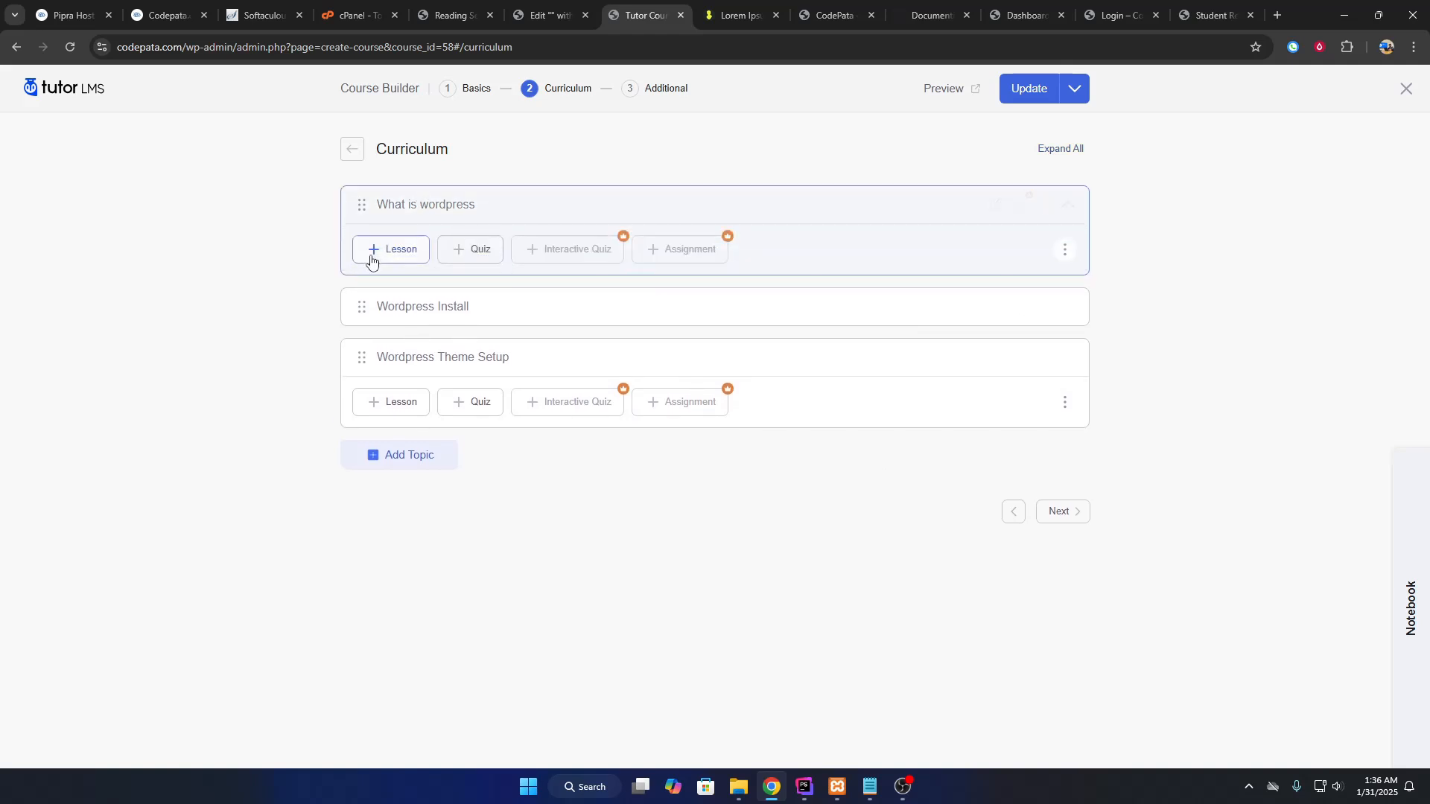
pyautogui.click(376, 247)
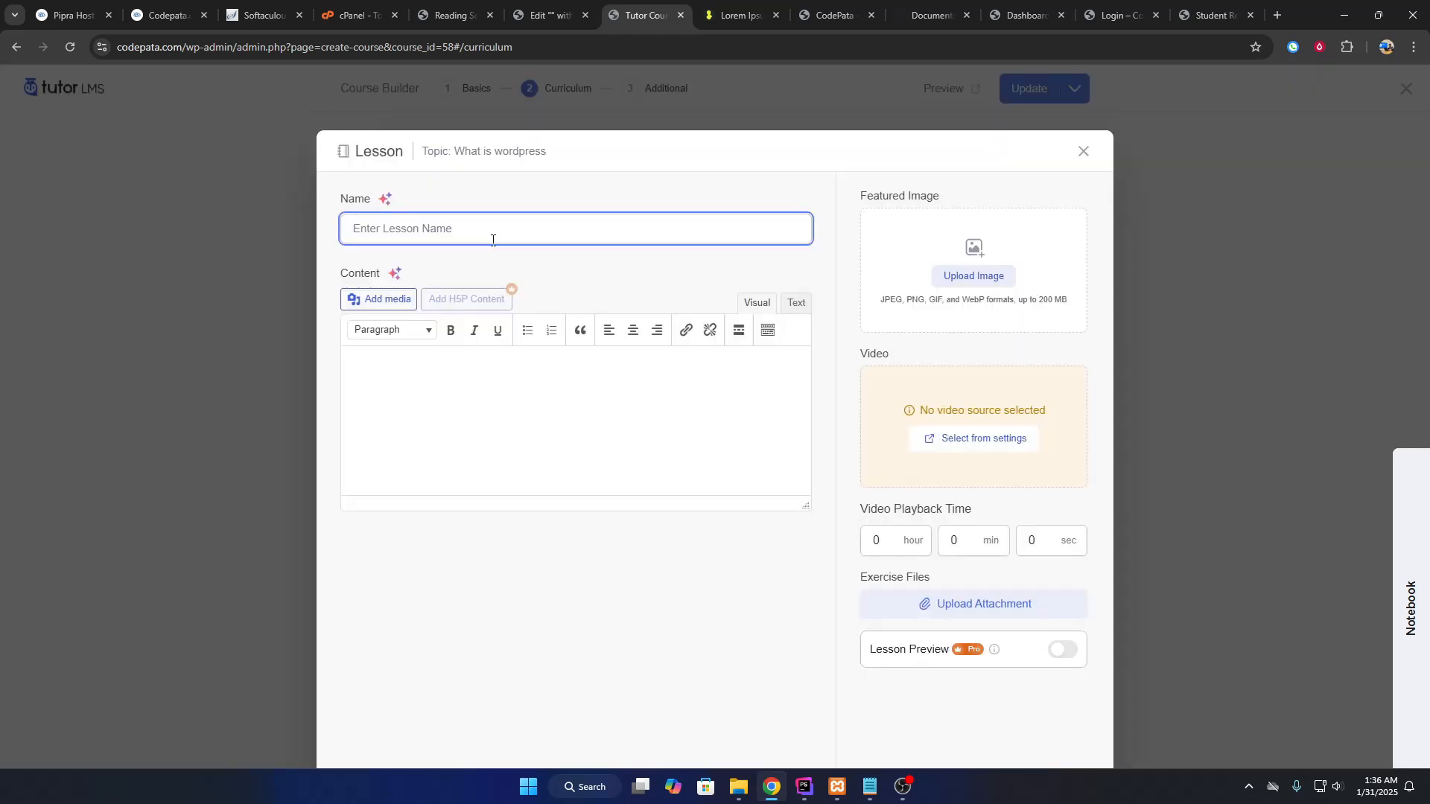
pyautogui.write('First class')
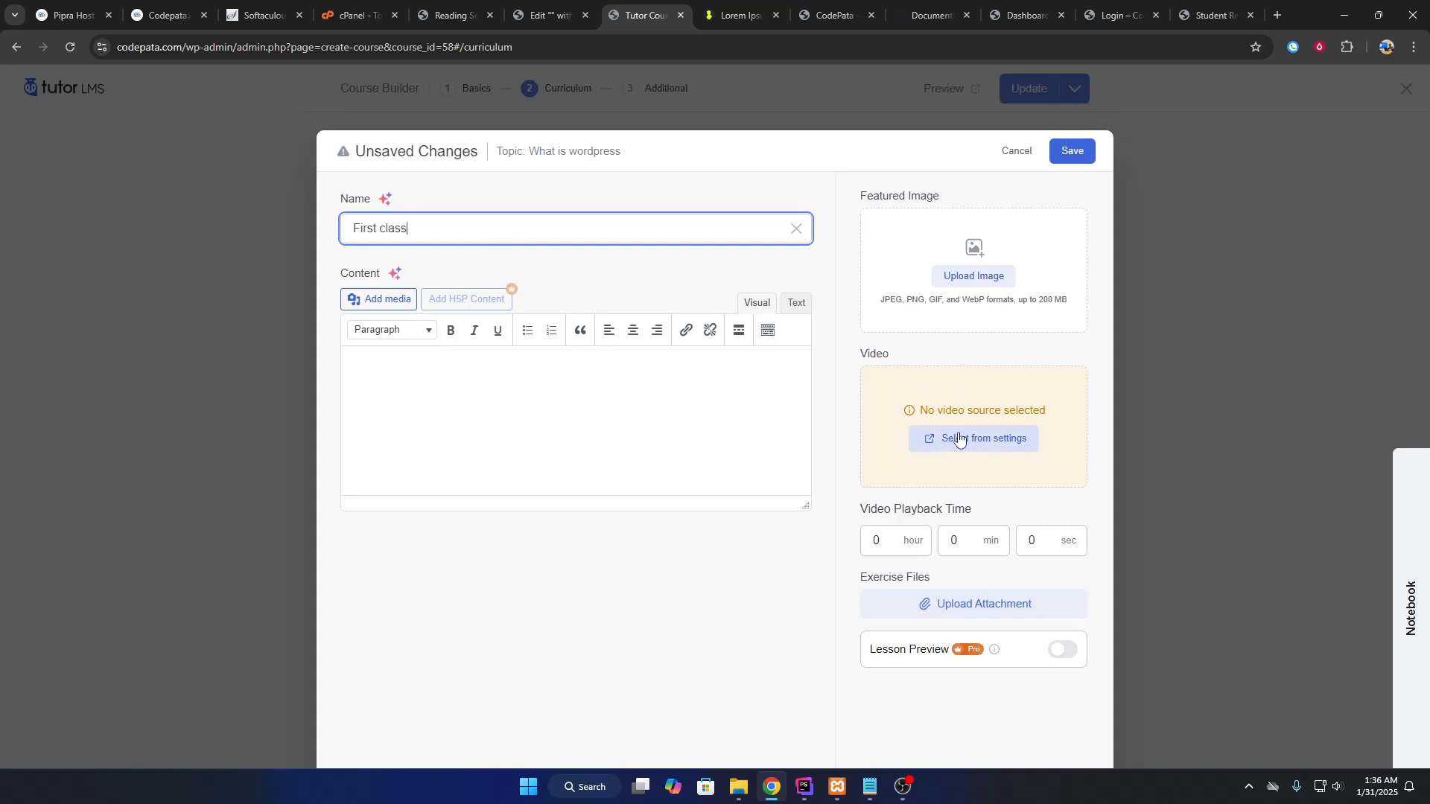
pyautogui.click(889, 547)
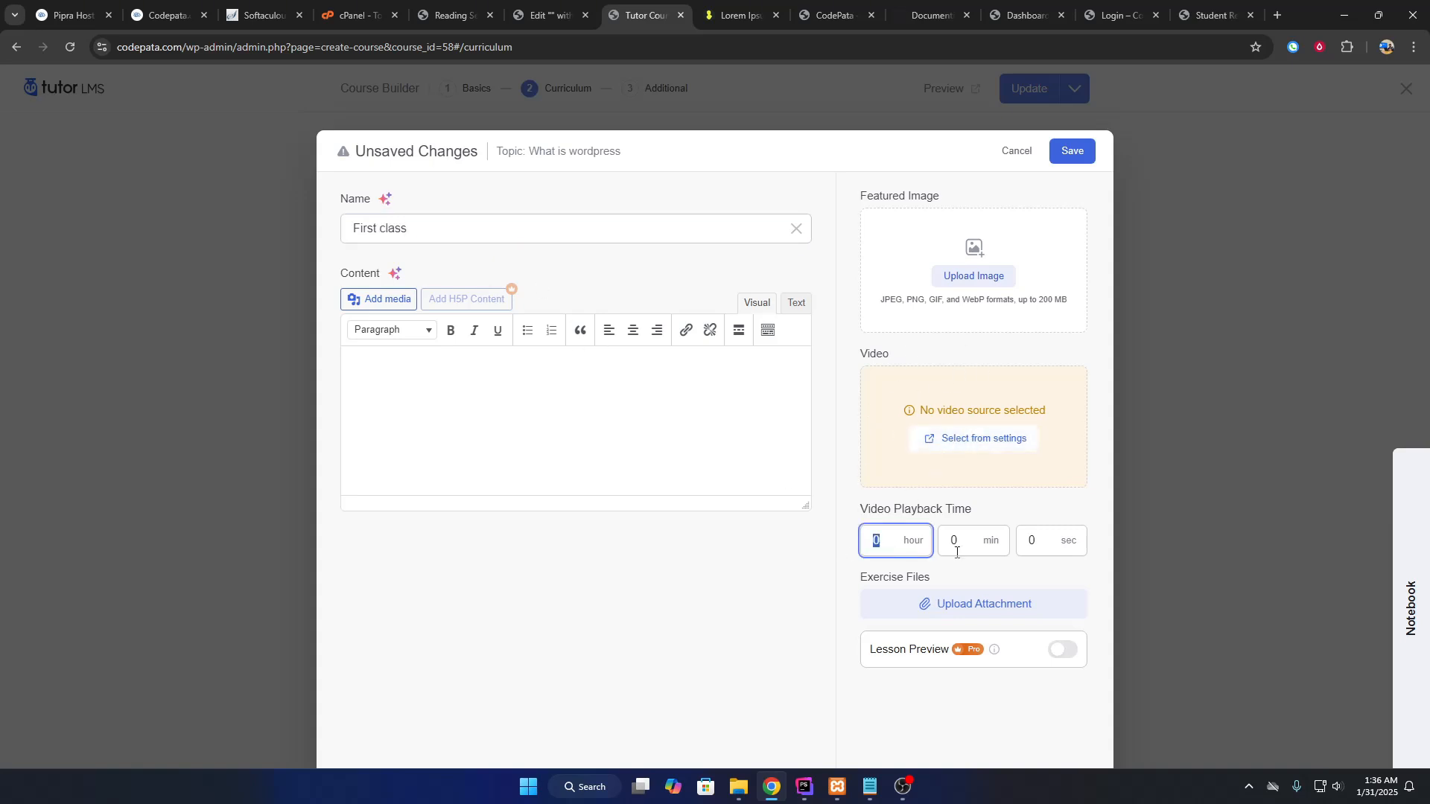
pyautogui.press('Tab')
pyautogui.press('Tab')
pyautogui.moveTo(859, 583); pyautogui.dragTo(968, 586)
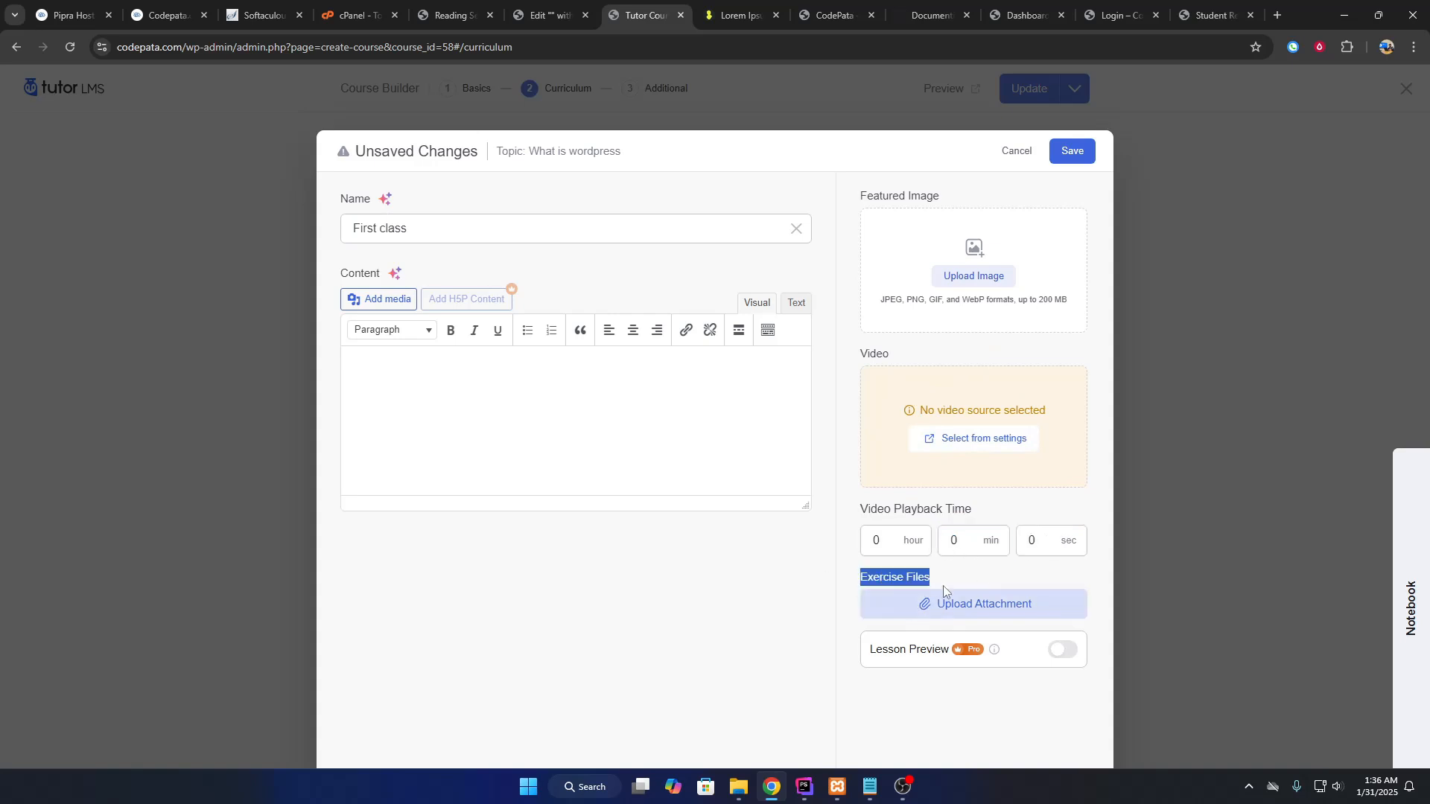
pyautogui.click(1073, 151)
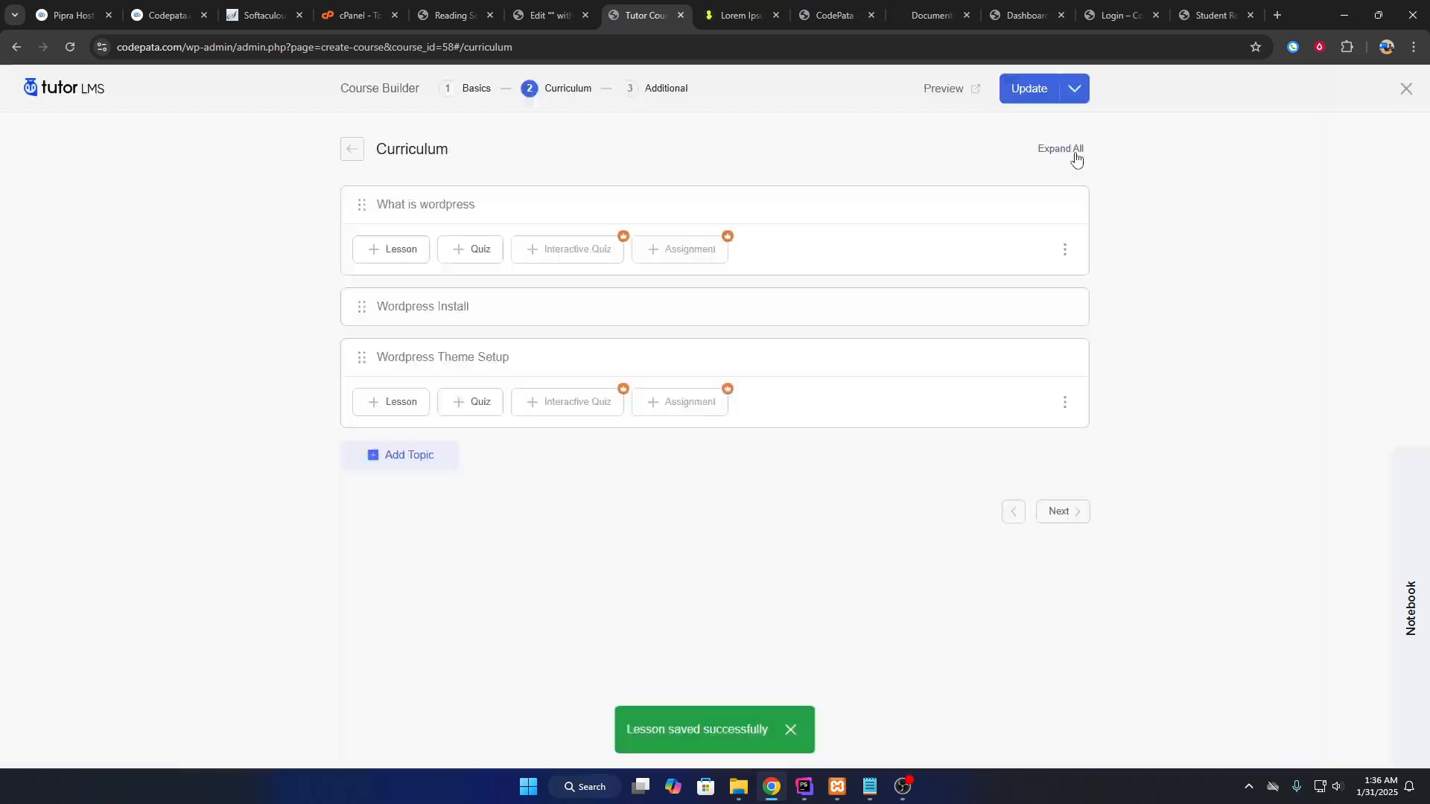
# Start a new quiz for a topic, then discard it without adding.
pyautogui.click(470, 295)
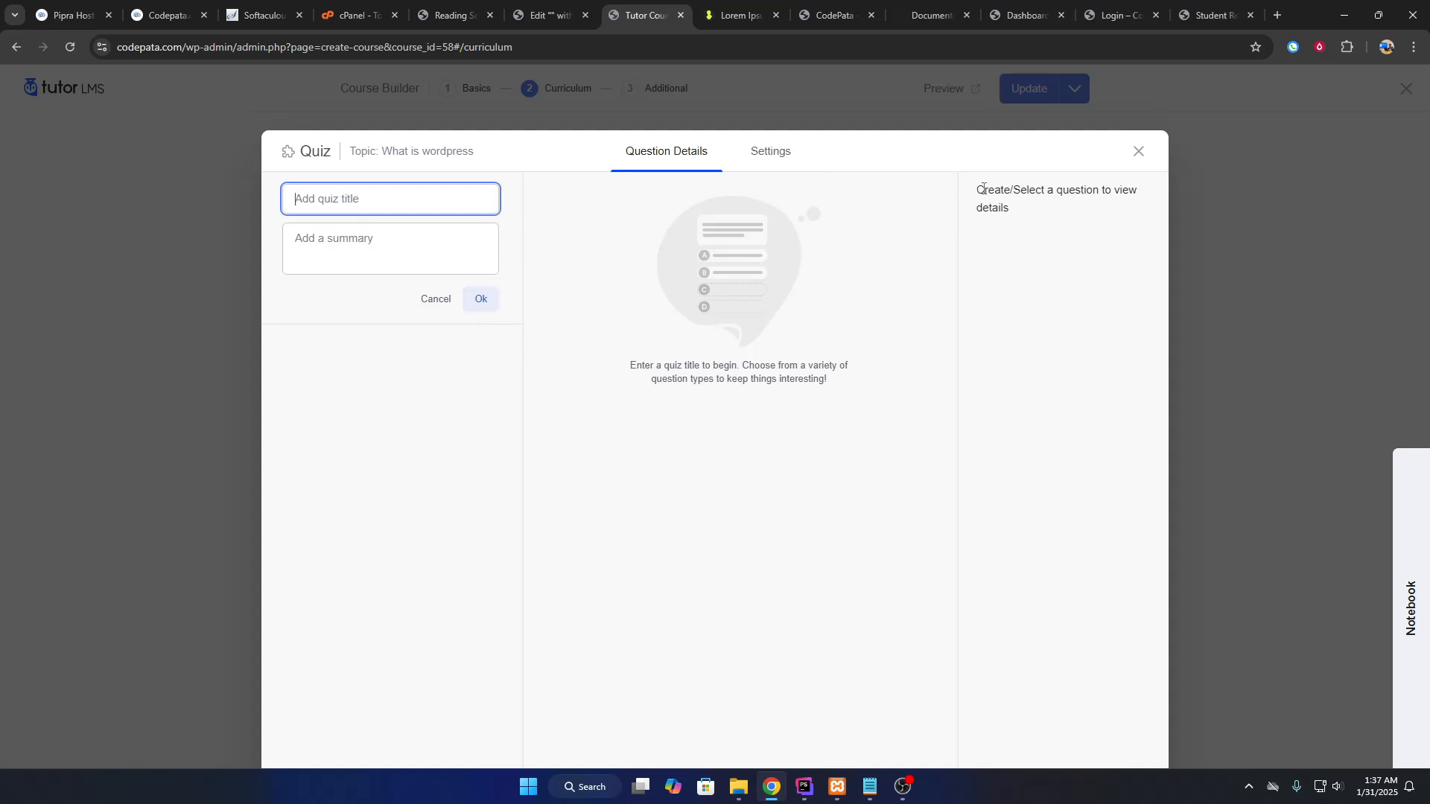
pyautogui.moveTo(723, 275); pyautogui.dragTo(733, 374)
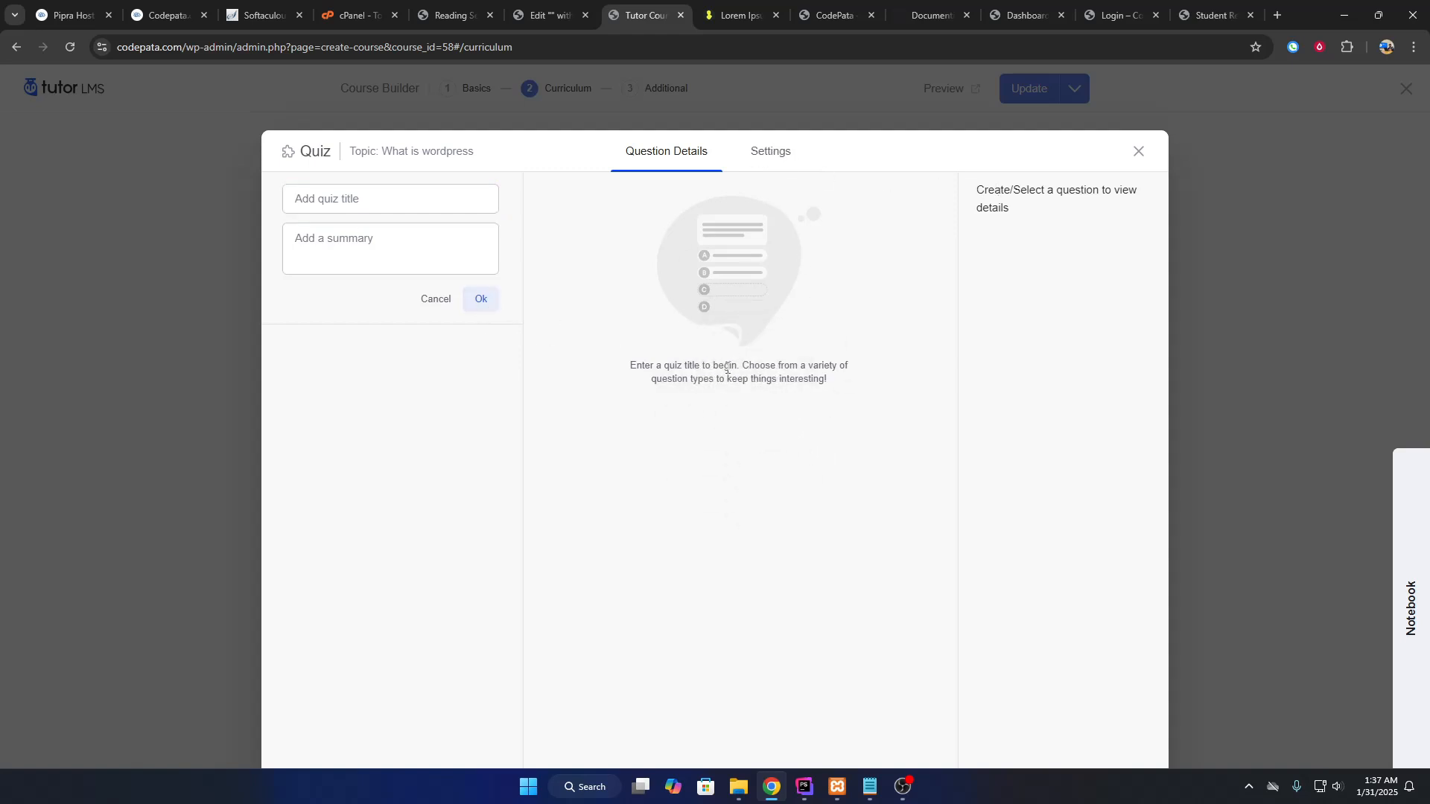
pyautogui.click(436, 300)
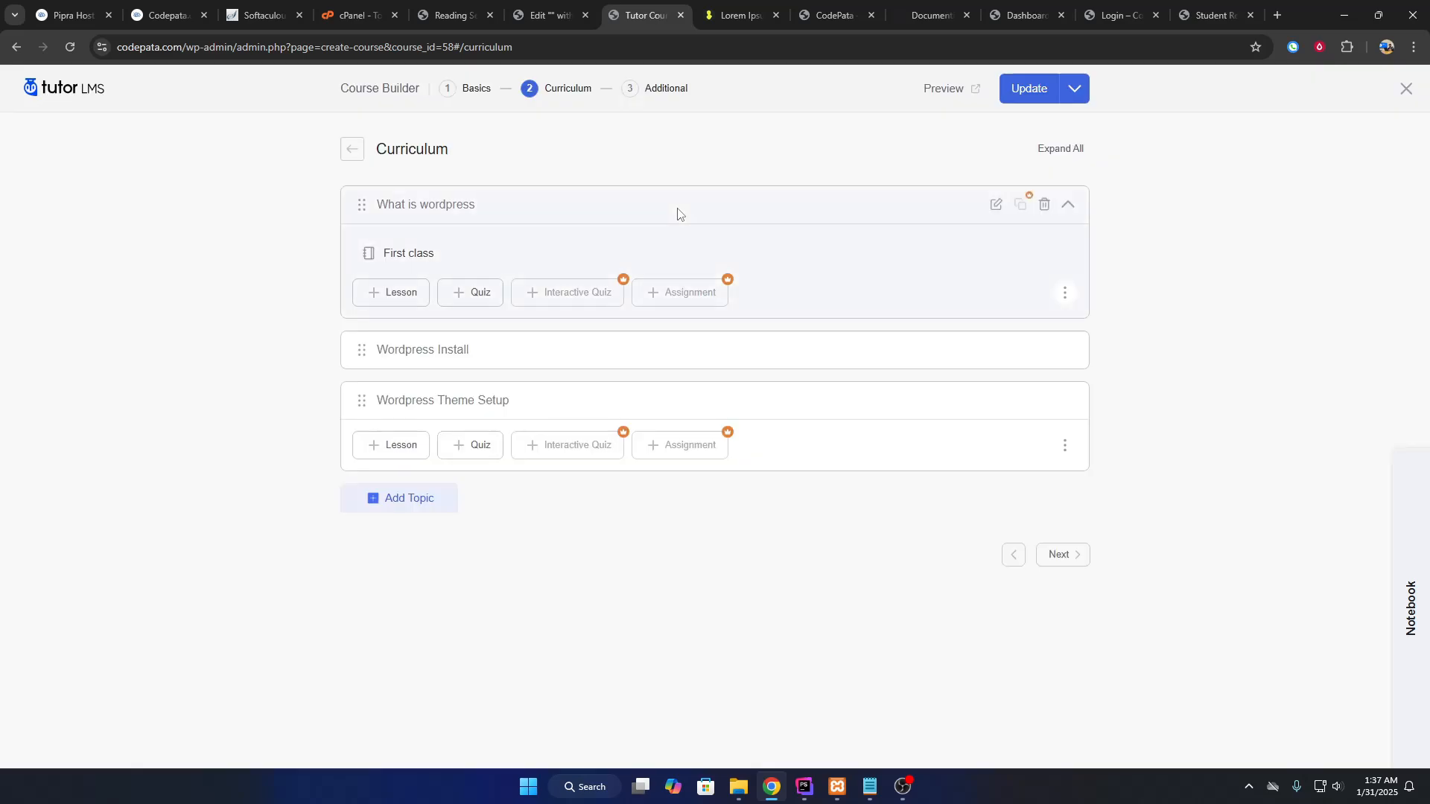
# Fill learning outcomes, audience and materials with lorem ipsum, set Requirements to 'Computer', and update.
pyautogui.click(661, 88)
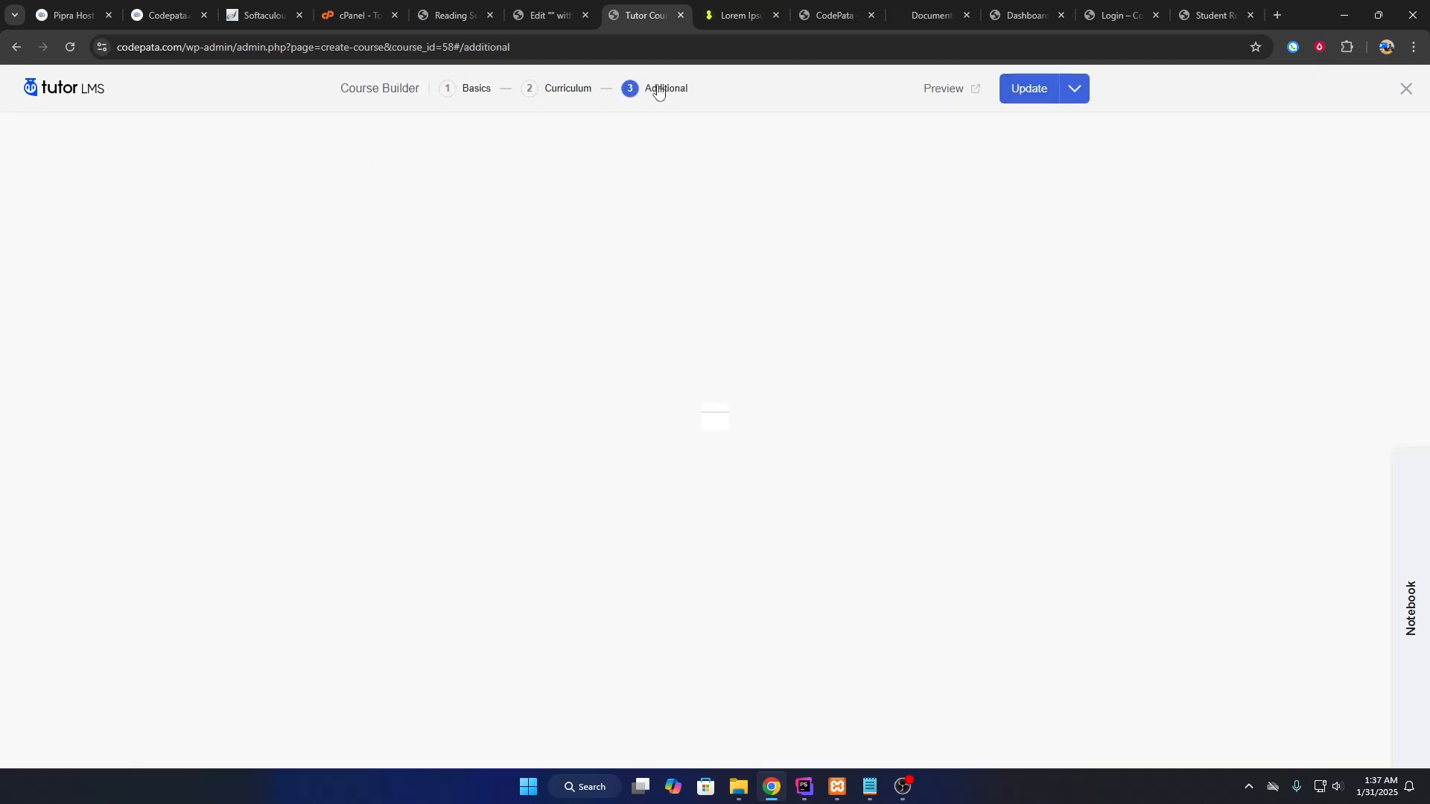
pyautogui.moveTo(335, 266); pyautogui.dragTo(469, 267)
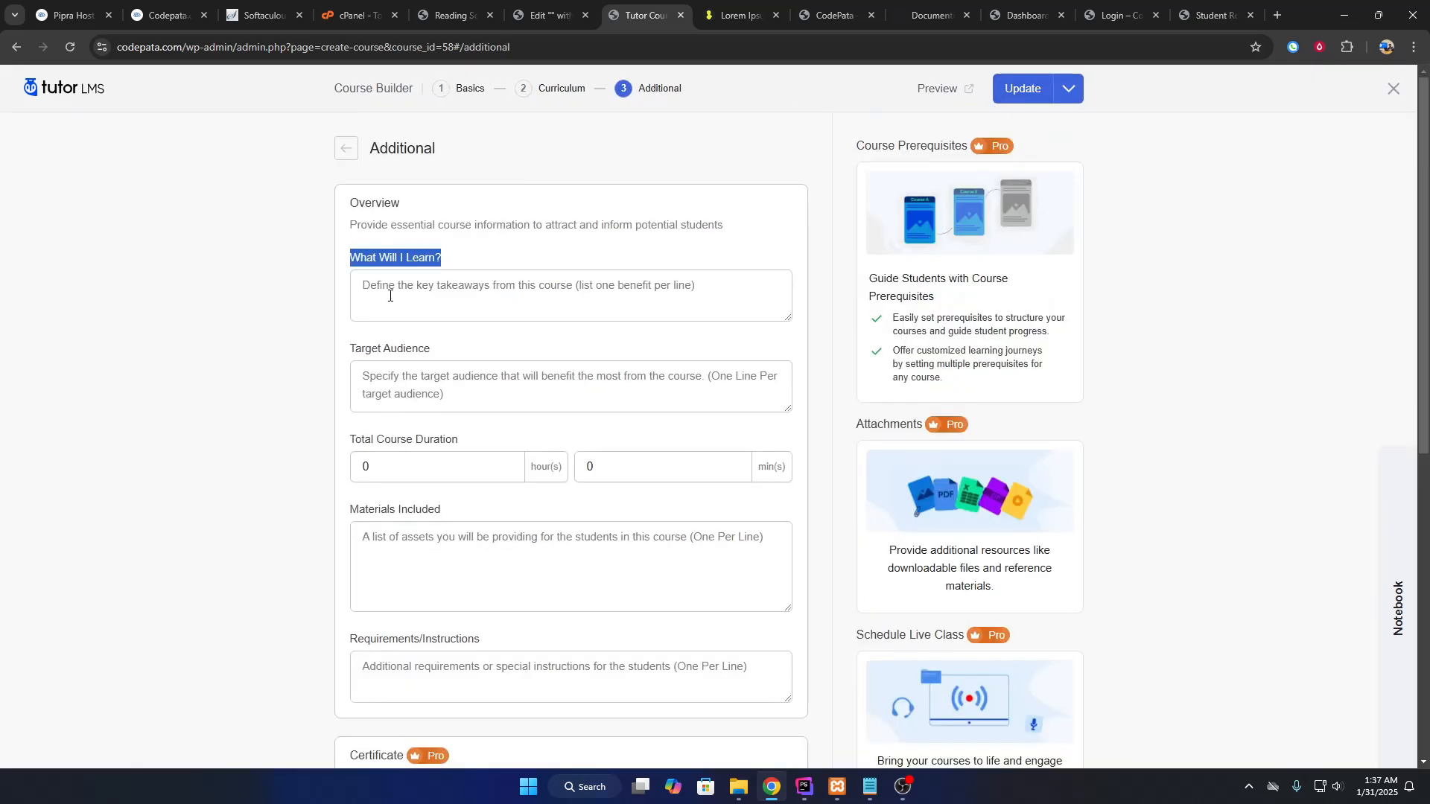
pyautogui.click(388, 297)
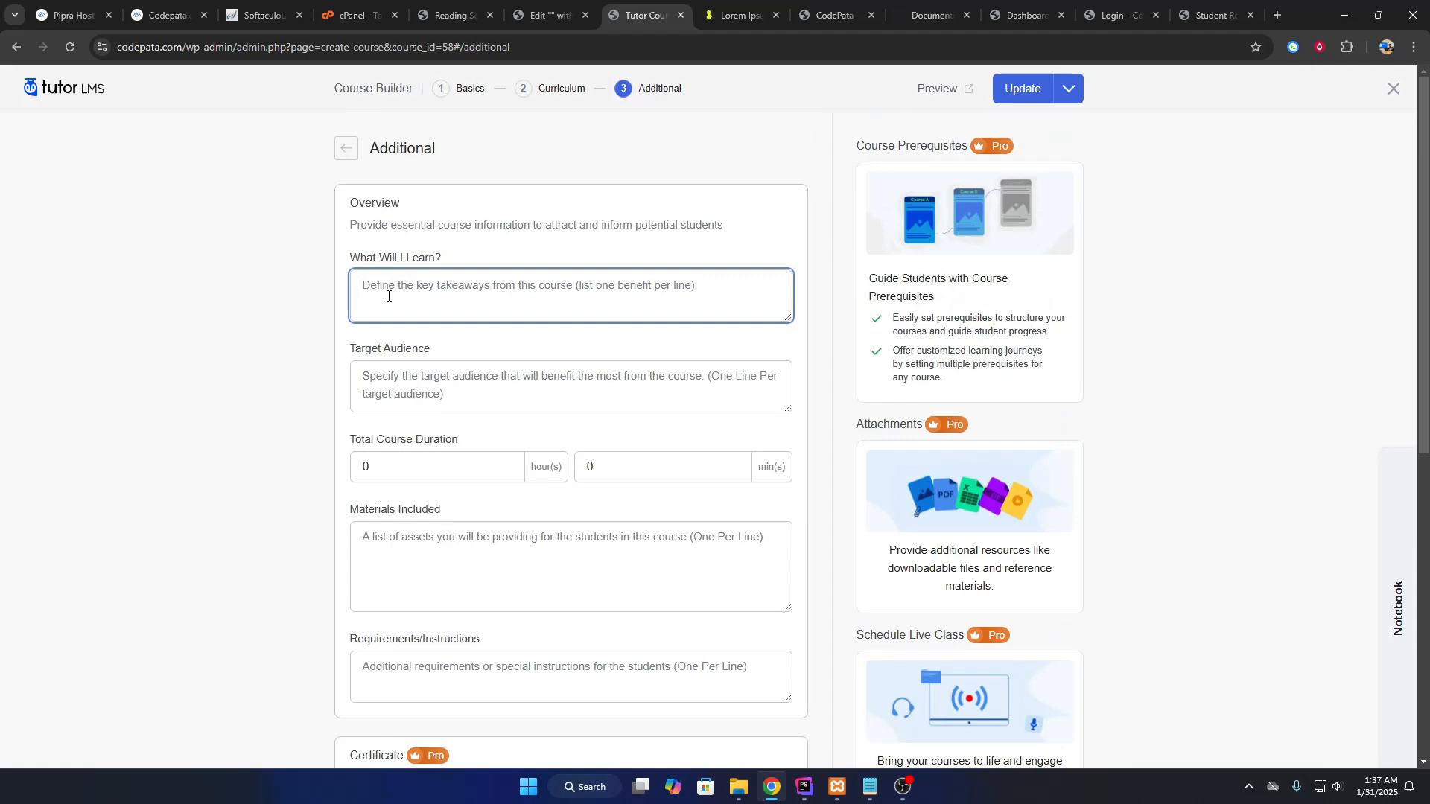
pyautogui.scroll(-4, 359, 354)
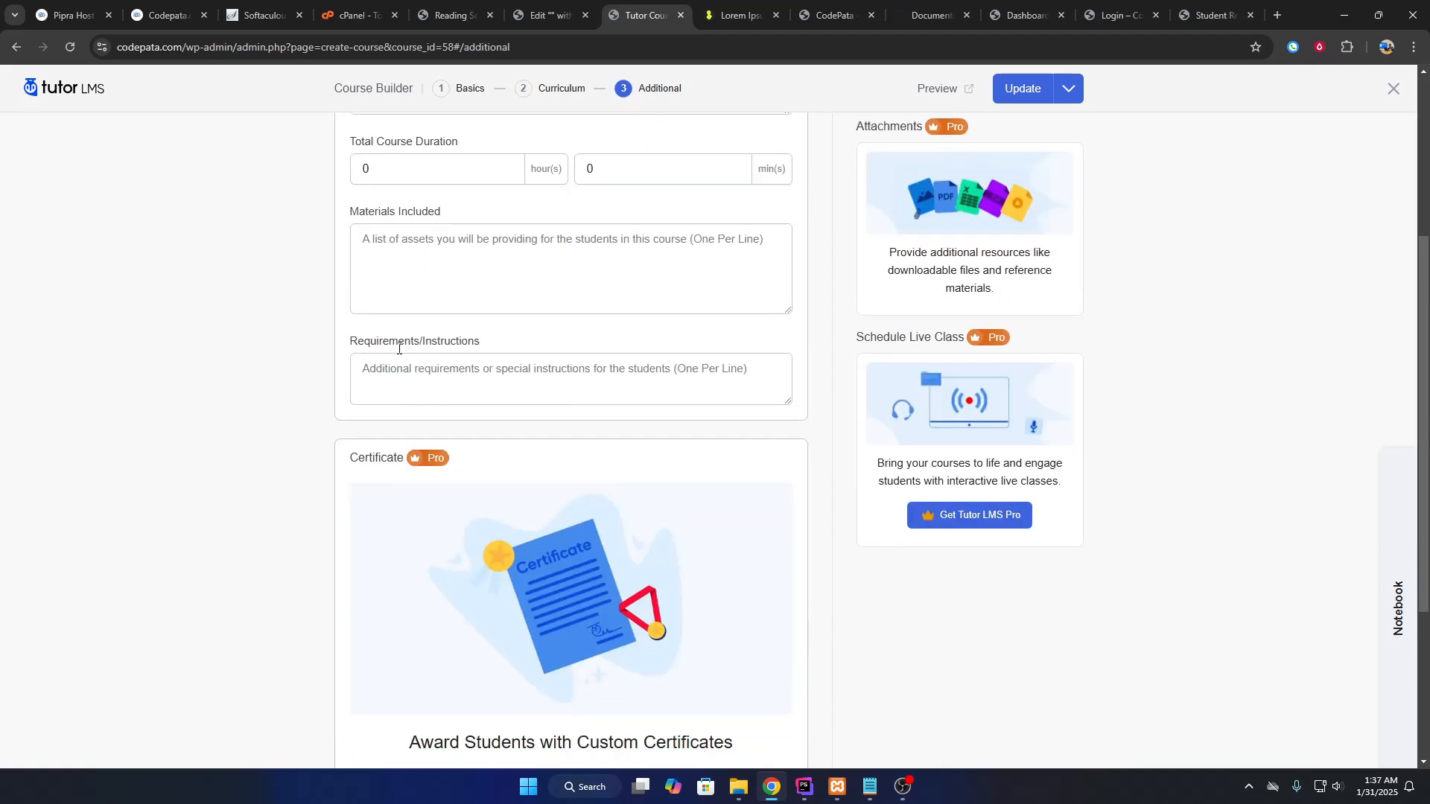
pyautogui.scroll(-4, 398, 348)
pyautogui.scroll(6, 439, 359)
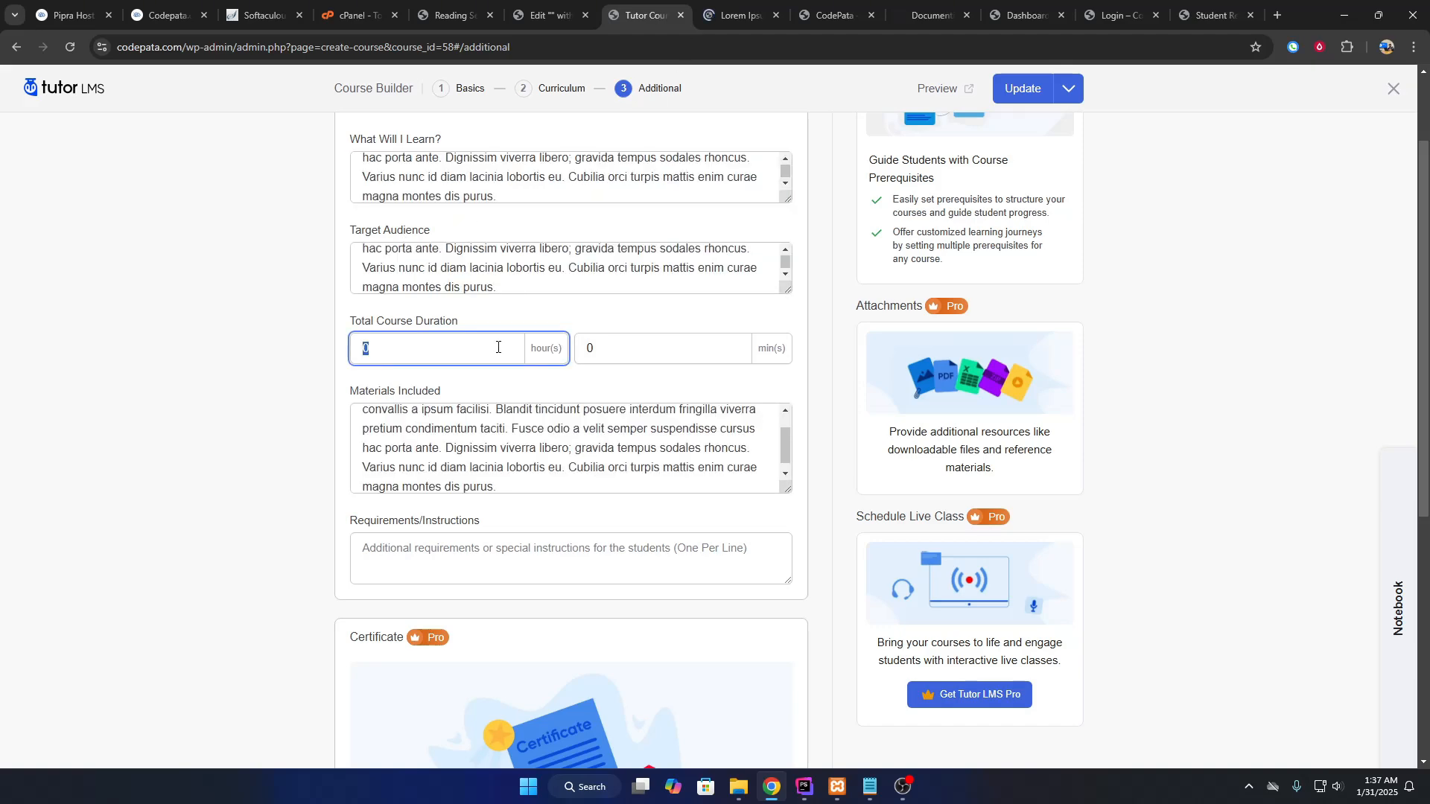
pyautogui.moveTo(595, 349); pyautogui.dragTo(572, 355)
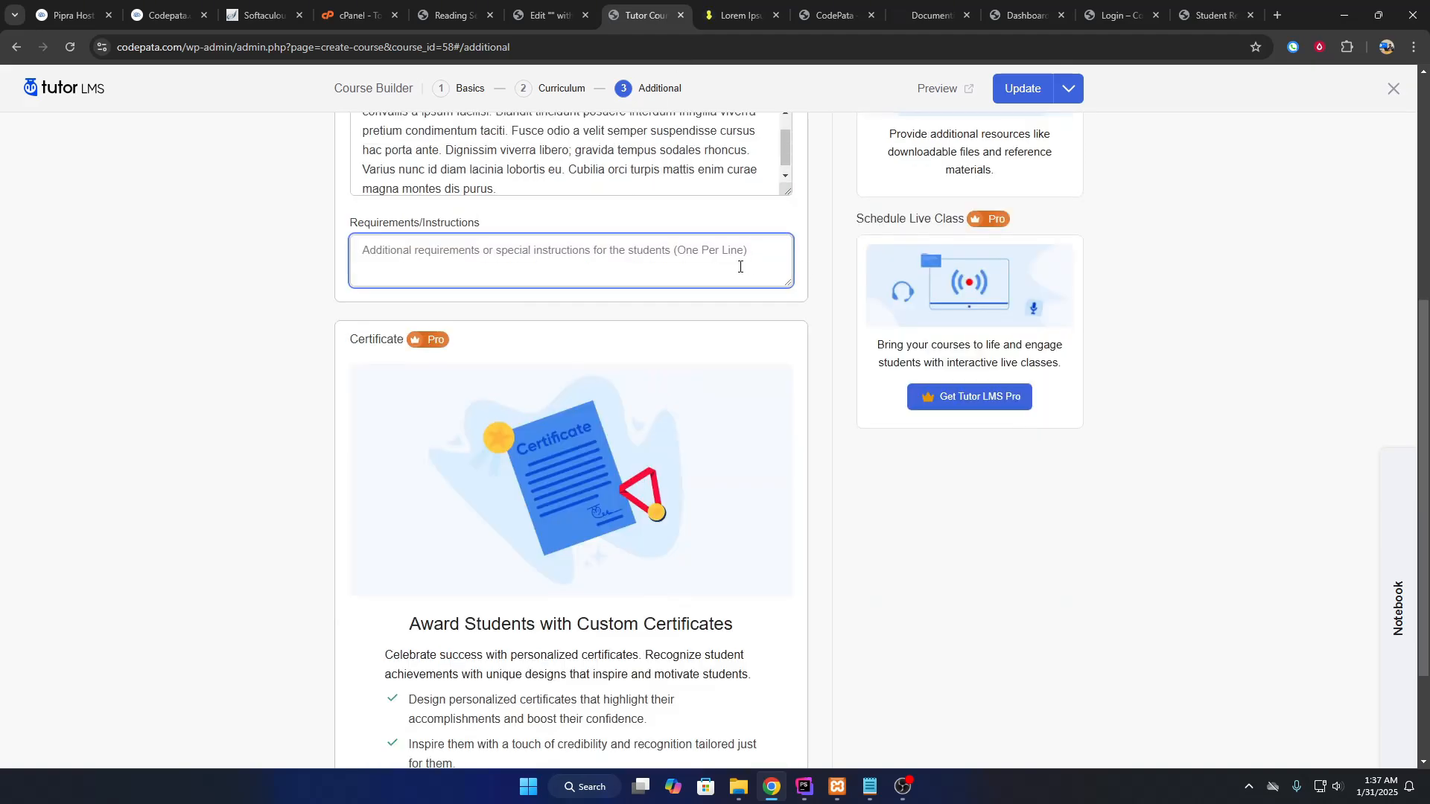
pyautogui.write('Computer')
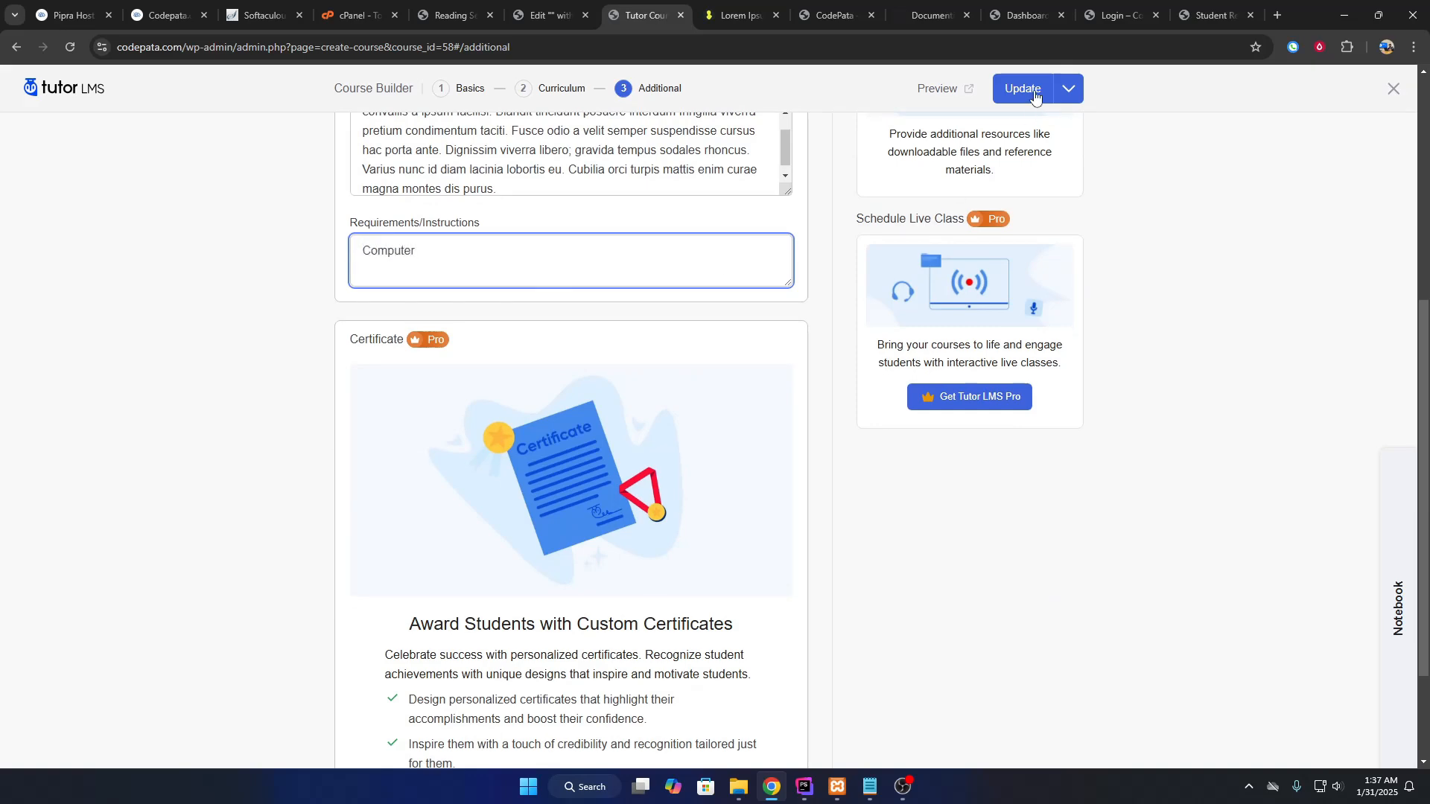
pyautogui.click(1035, 97)
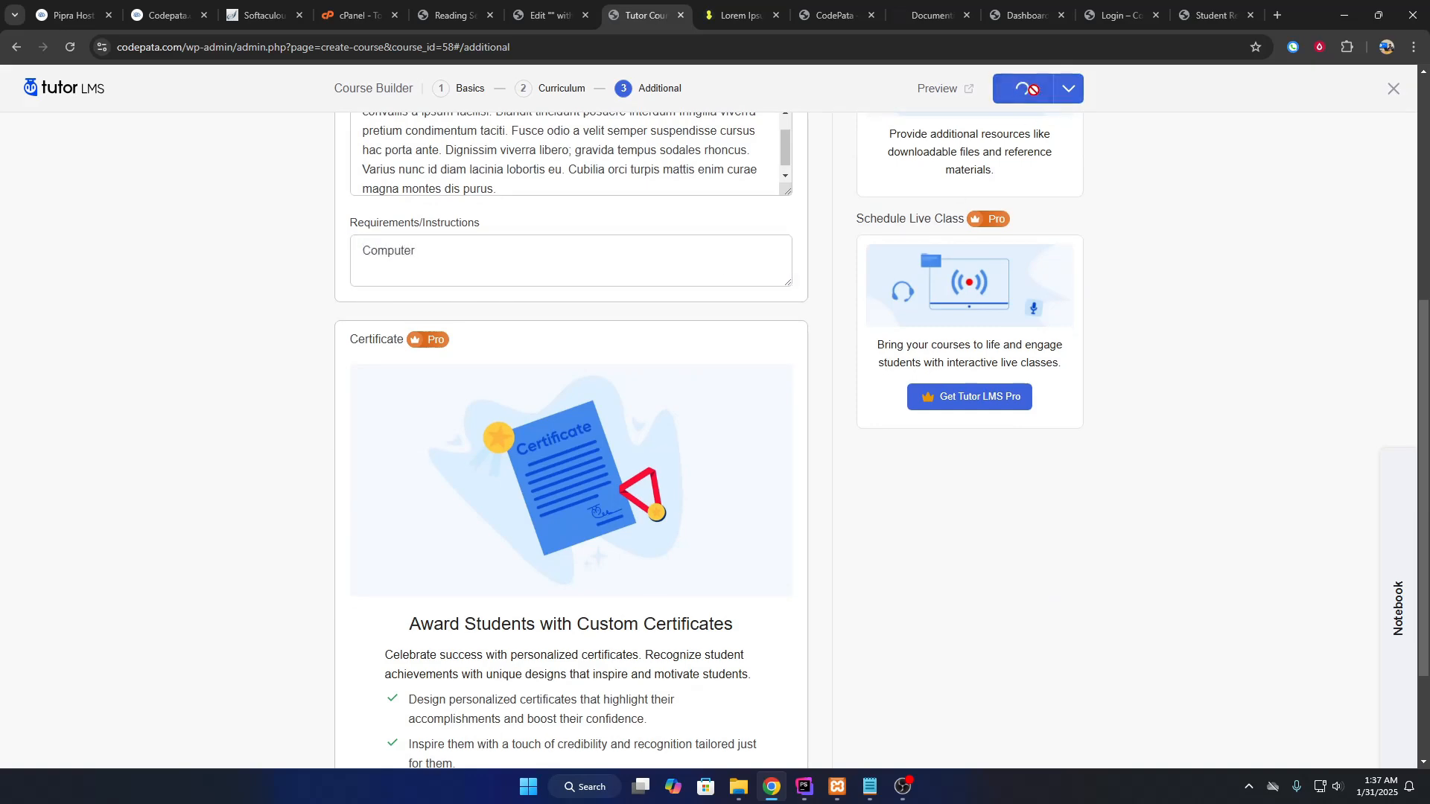
# On the live CodePata site, go from the cart to the courses and open WordPress Theme Development.
pyautogui.moveTo(833, 11); pyautogui.dragTo(741, 9)
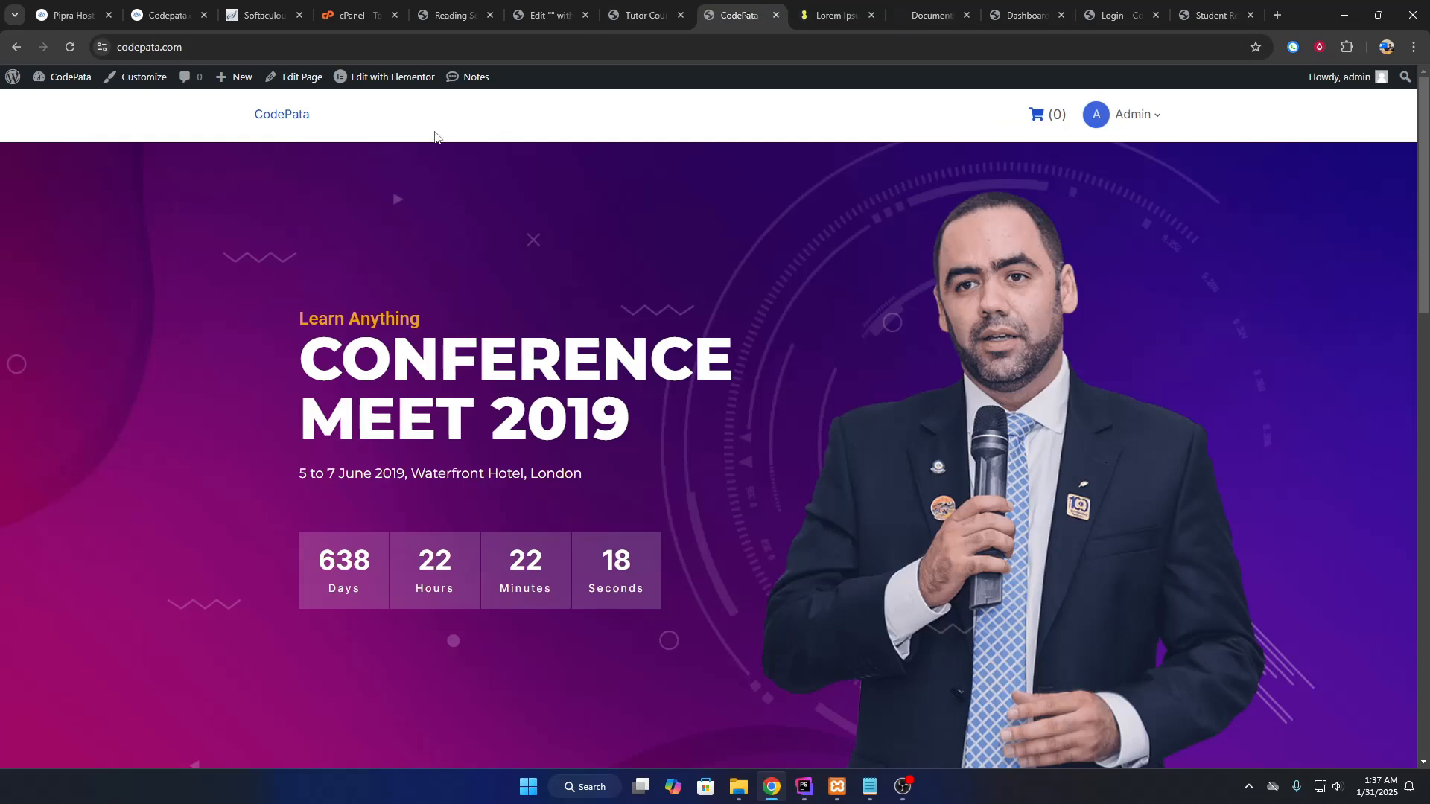
pyautogui.click(283, 116)
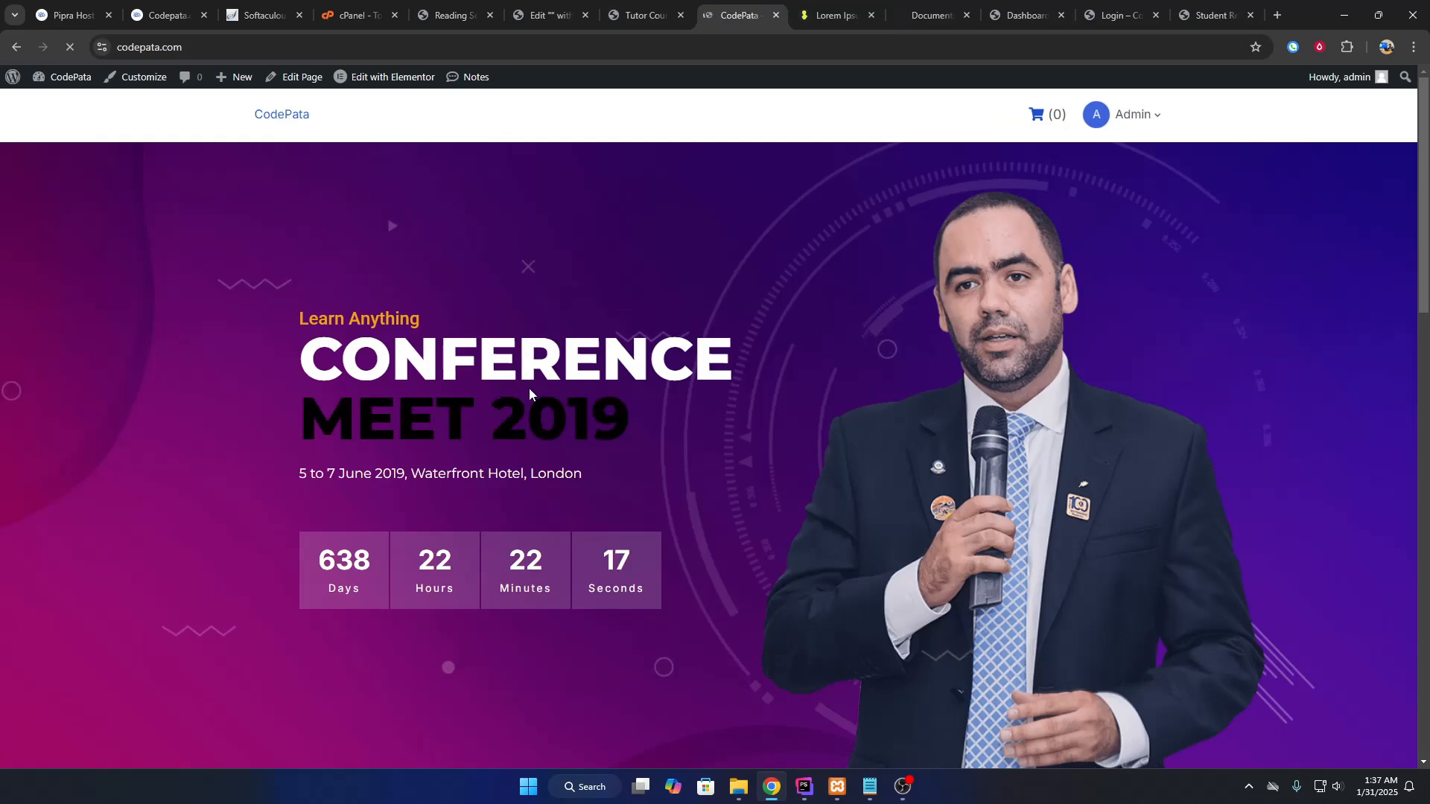
pyautogui.scroll(-8, 530, 388)
pyautogui.click(630, 9)
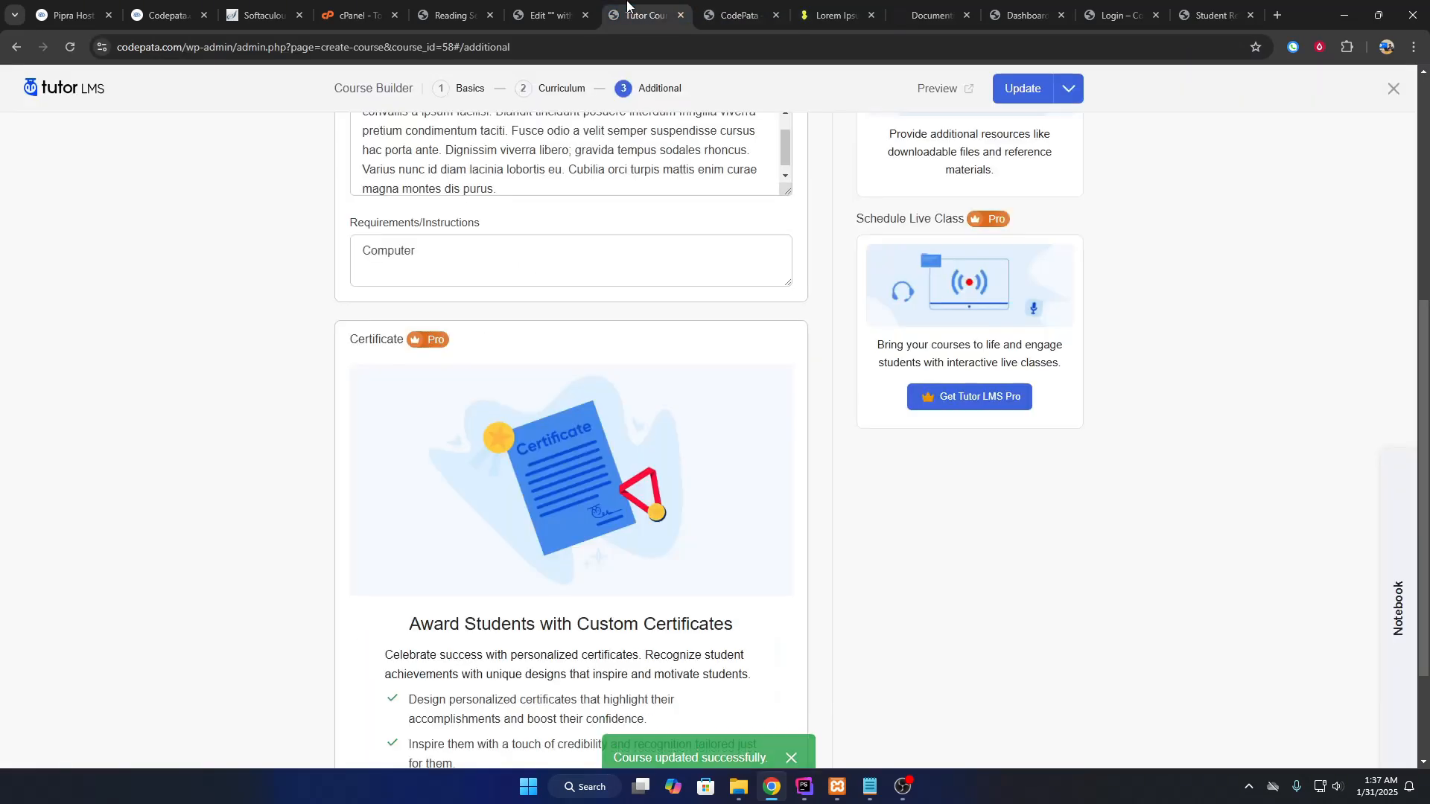
pyautogui.click(734, 10)
pyautogui.scroll(9, 675, 444)
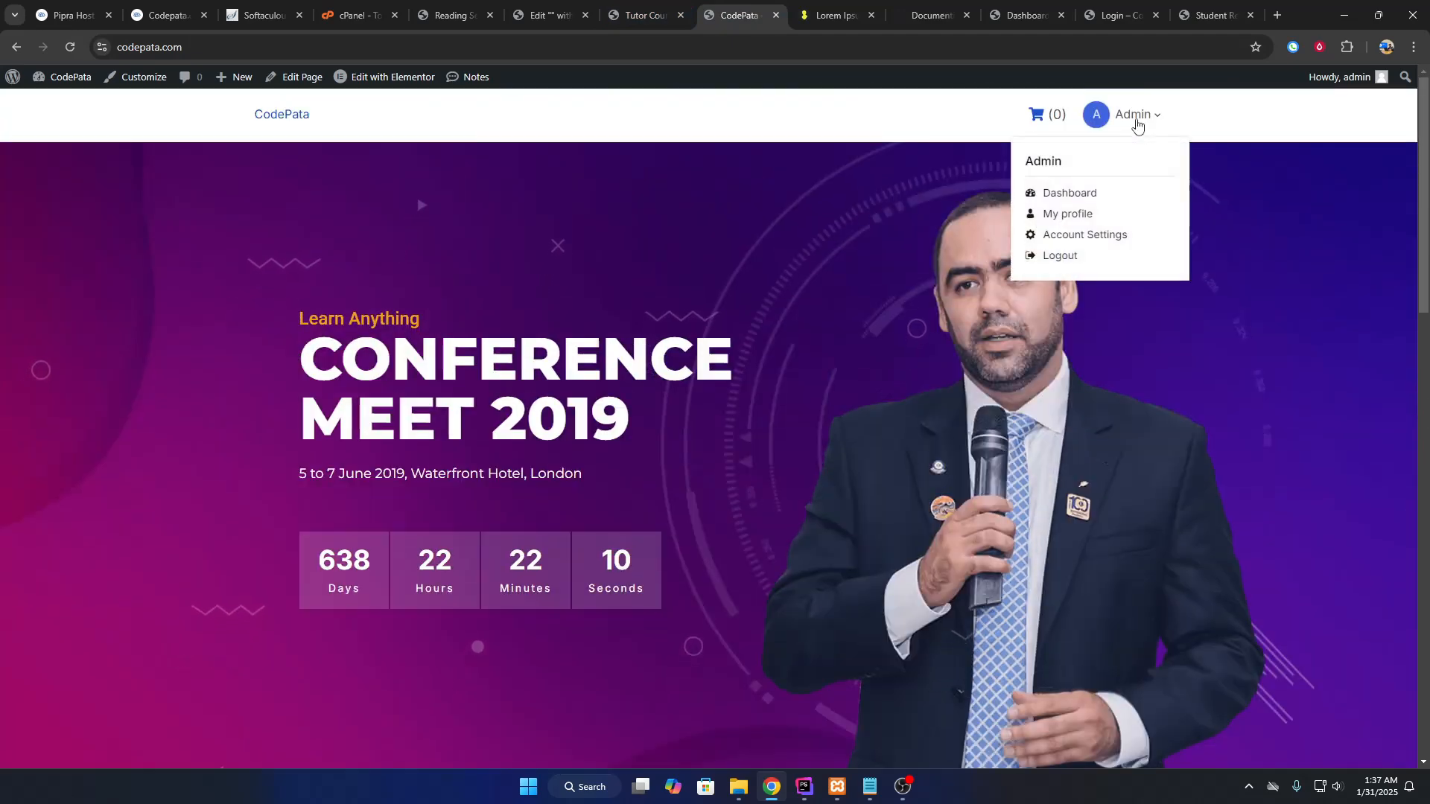
pyautogui.click(1043, 115)
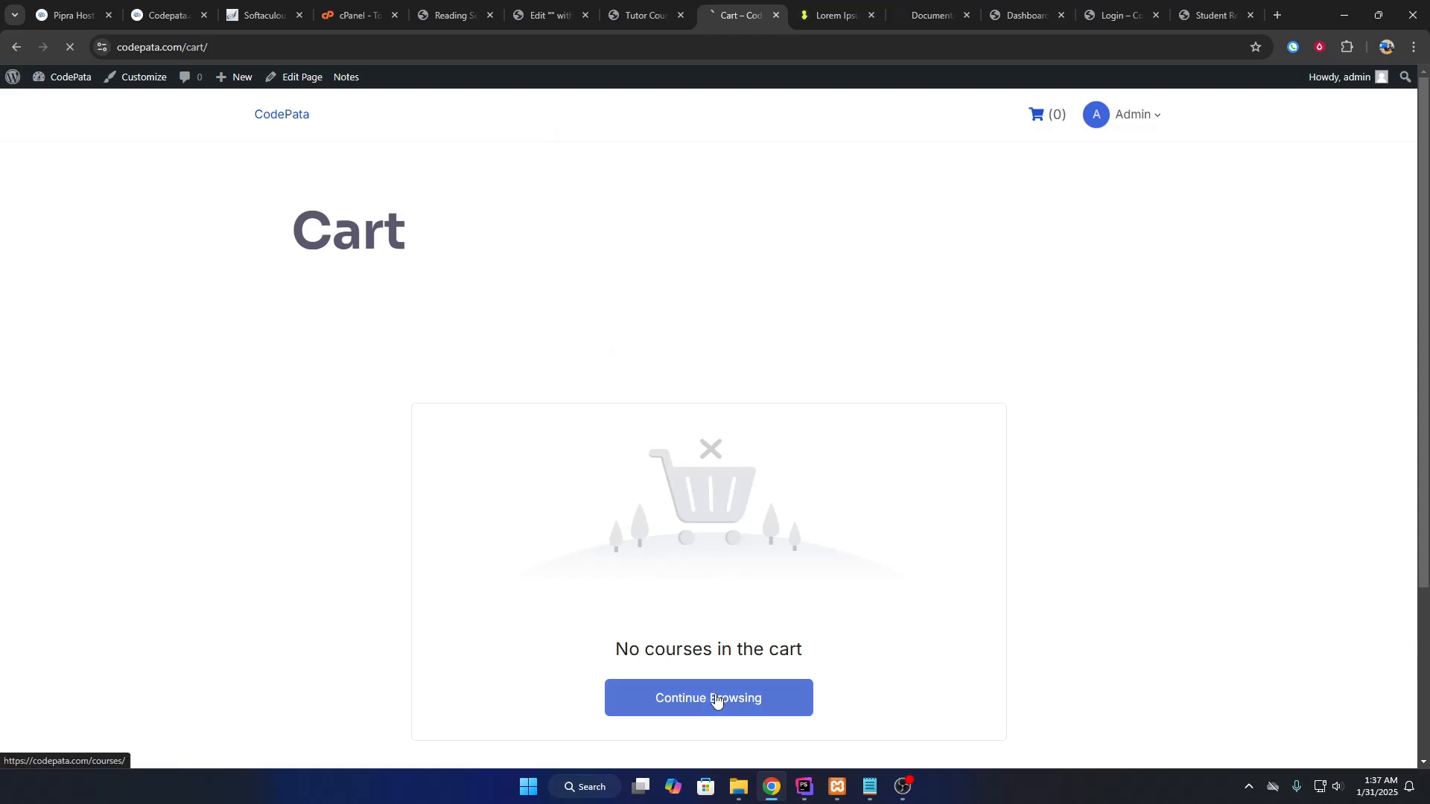
pyautogui.click(715, 696)
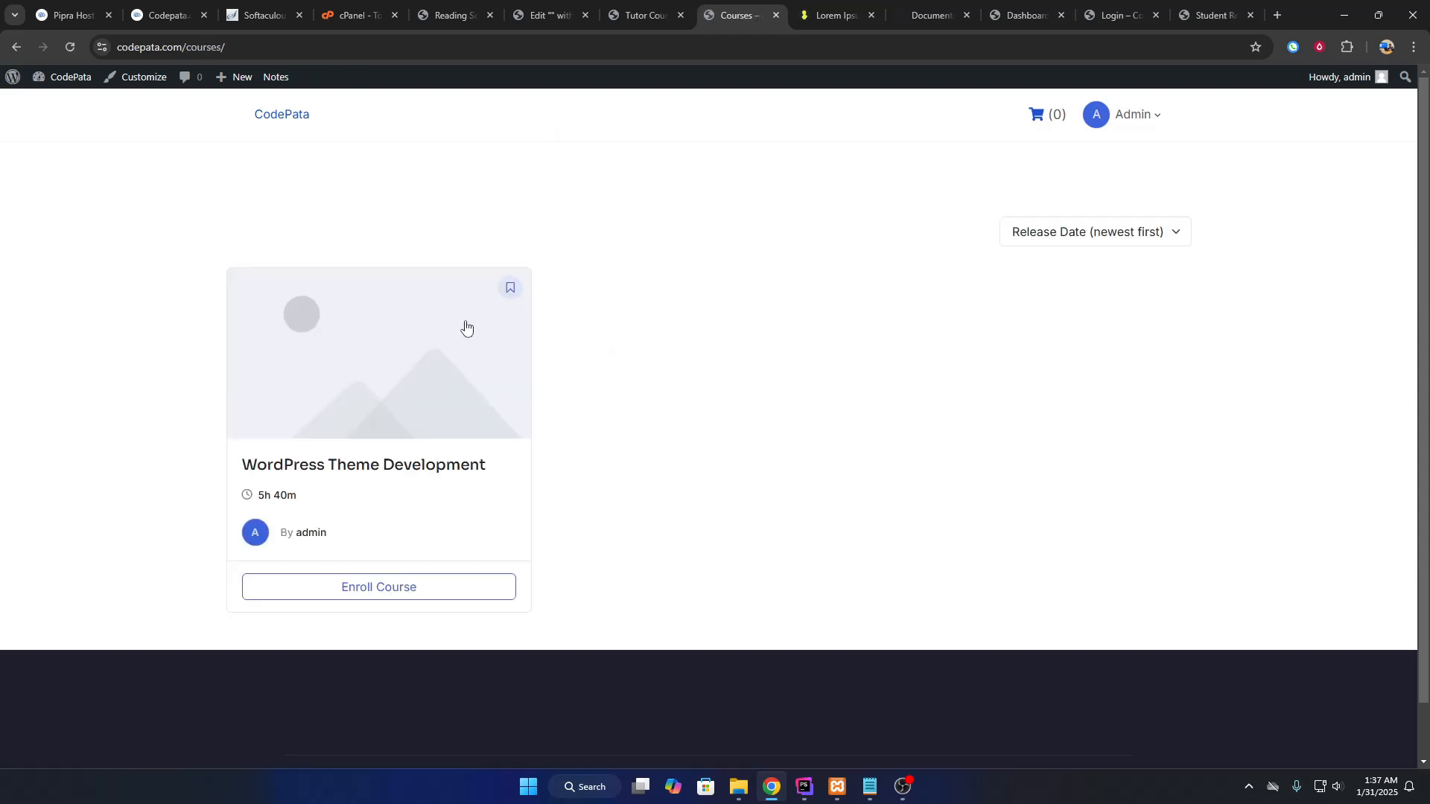
pyautogui.click(411, 478)
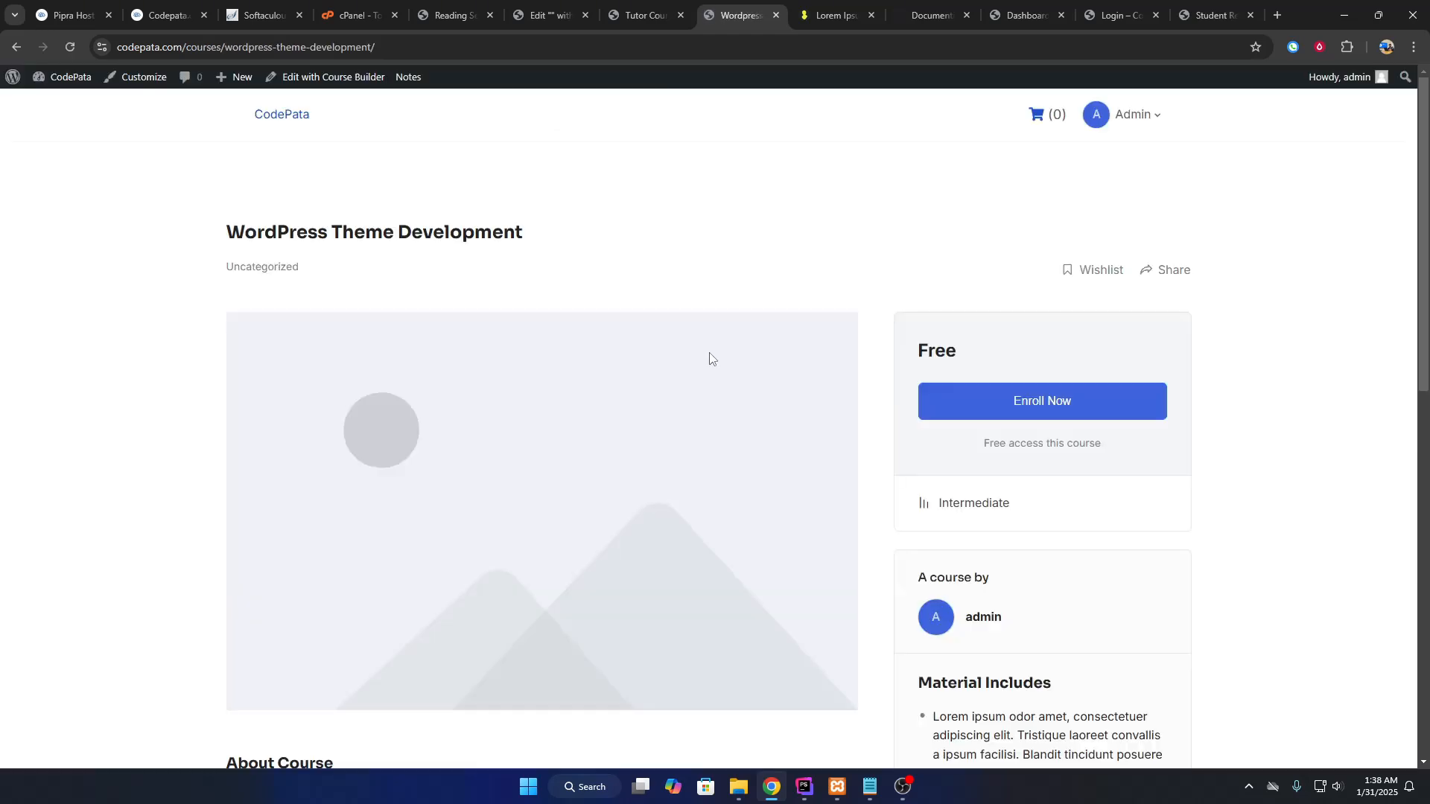
# Review the course page's Material Includes, Requirements and Audience sections.
pyautogui.moveTo(900, 344); pyautogui.dragTo(1012, 357)
pyautogui.scroll(-3, 979, 347)
pyautogui.scroll(-4, 421, 479)
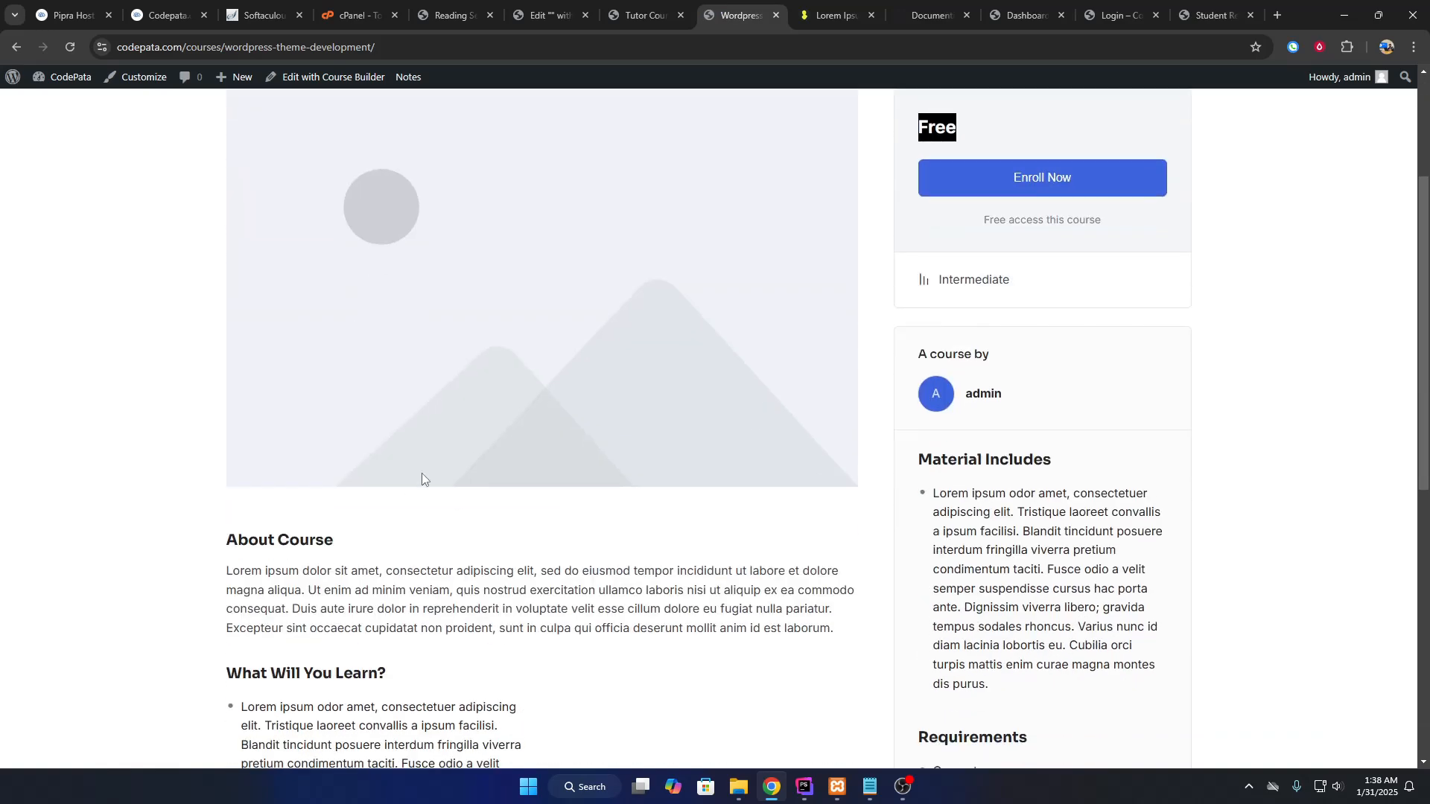
pyautogui.scroll(7, 359, 400)
pyautogui.moveTo(359, 401); pyautogui.dragTo(501, 412)
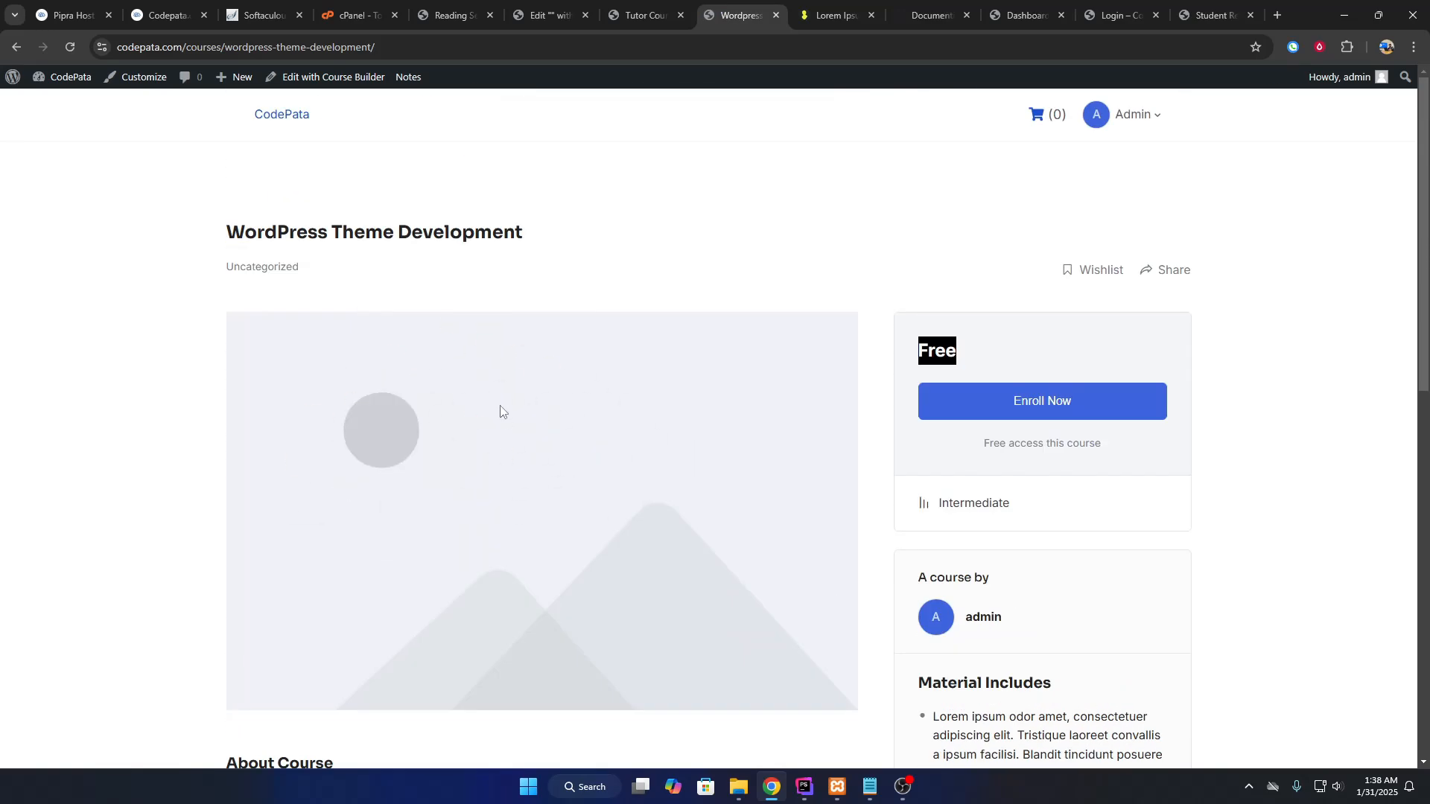
pyautogui.scroll(-4, 380, 402)
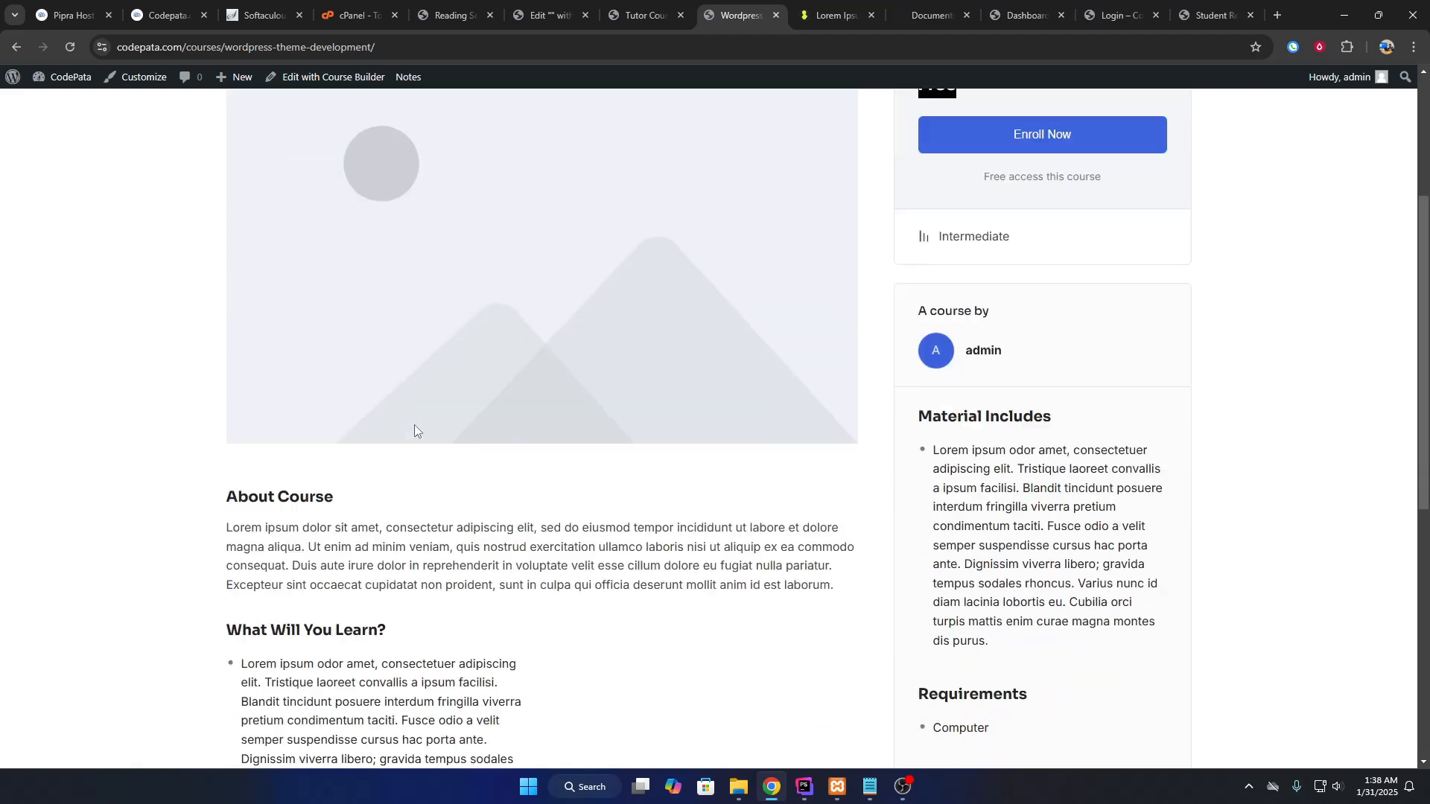
pyautogui.moveTo(921, 388); pyautogui.dragTo(1052, 387)
pyautogui.moveTo(934, 422); pyautogui.dragTo(990, 620)
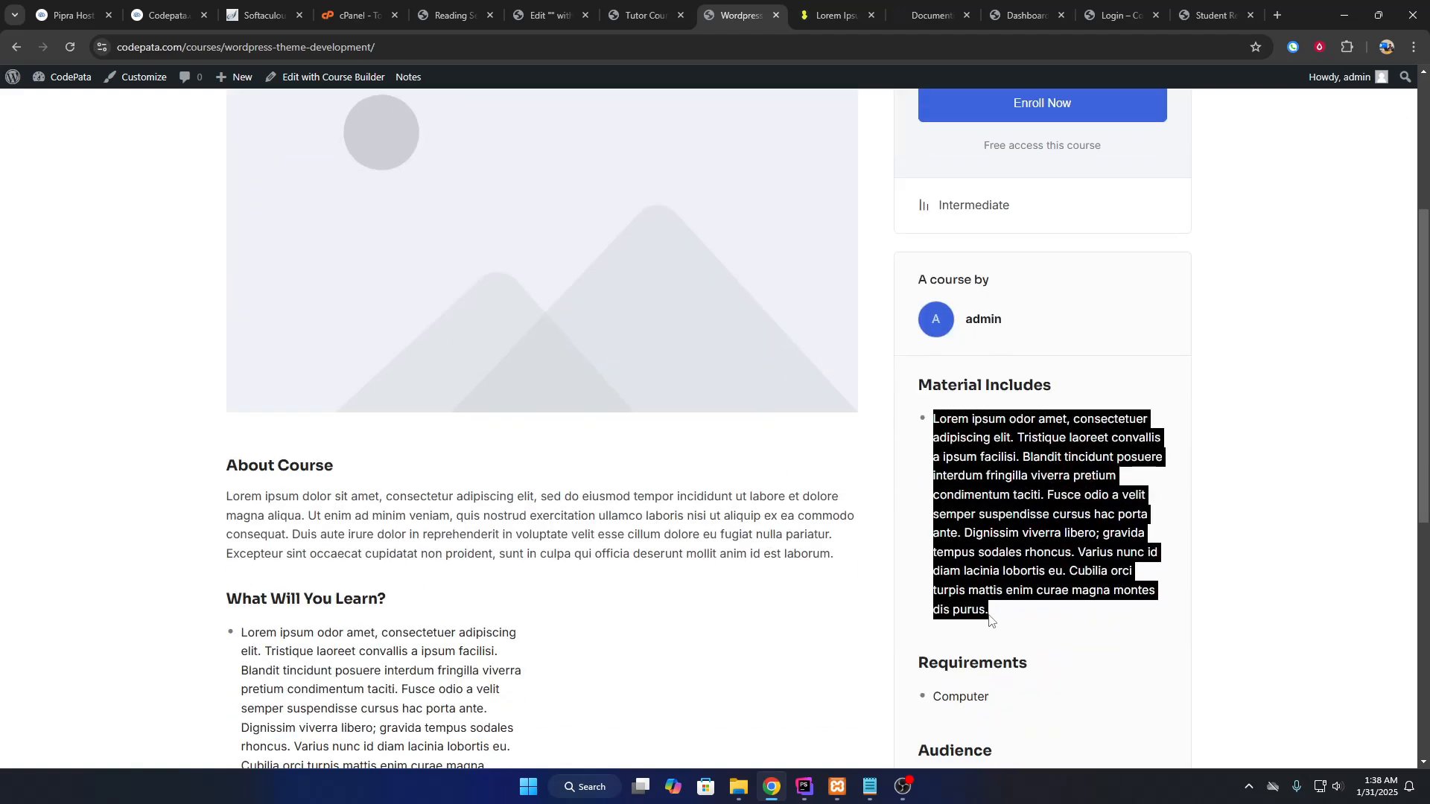
pyautogui.scroll(-3, 953, 489)
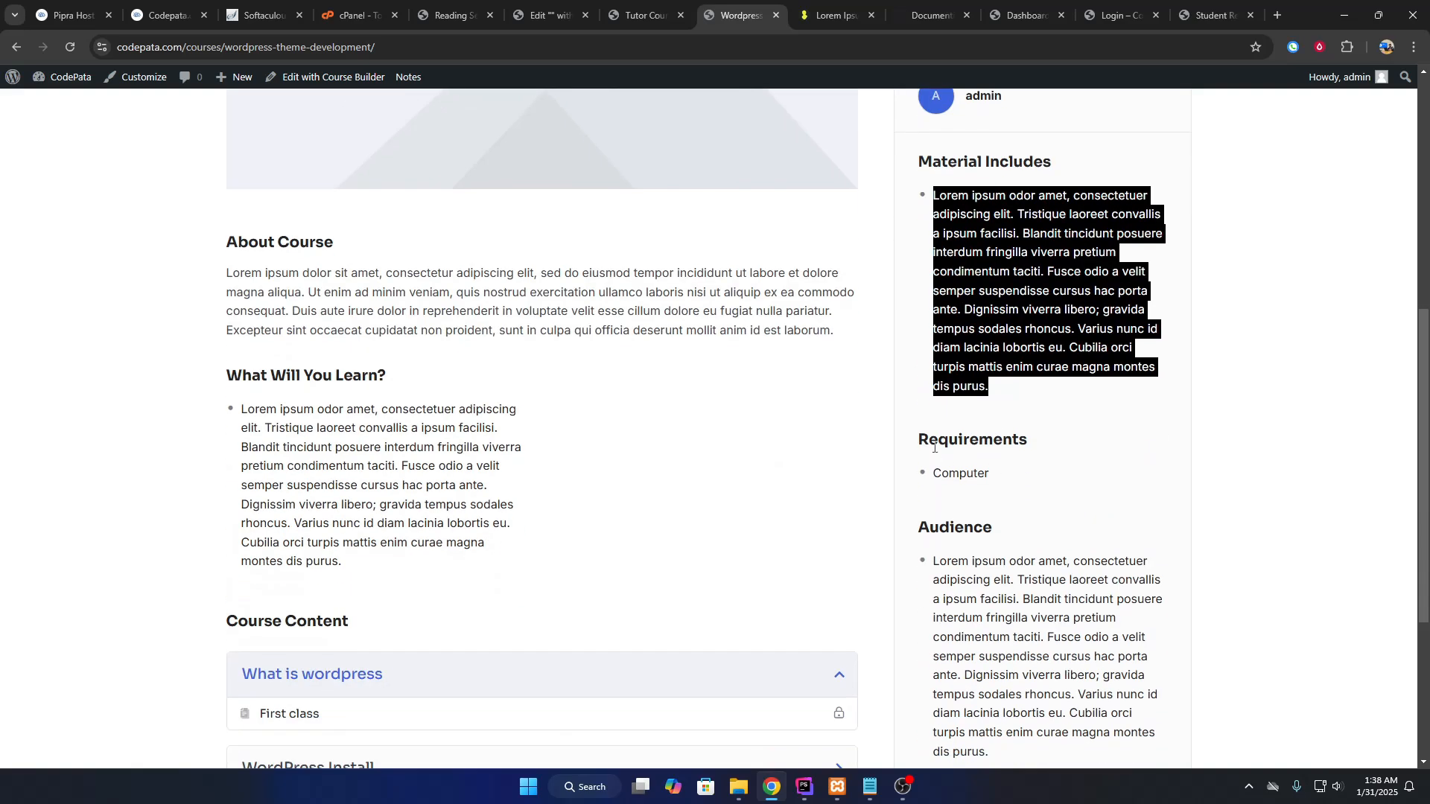
pyautogui.moveTo(918, 439); pyautogui.dragTo(1041, 441)
pyautogui.moveTo(932, 474); pyautogui.dragTo(998, 479)
pyautogui.scroll(-2, 998, 479)
pyautogui.moveTo(934, 412); pyautogui.dragTo(1026, 611)
pyautogui.scroll(-2, 288, 463)
pyautogui.click(325, 423)
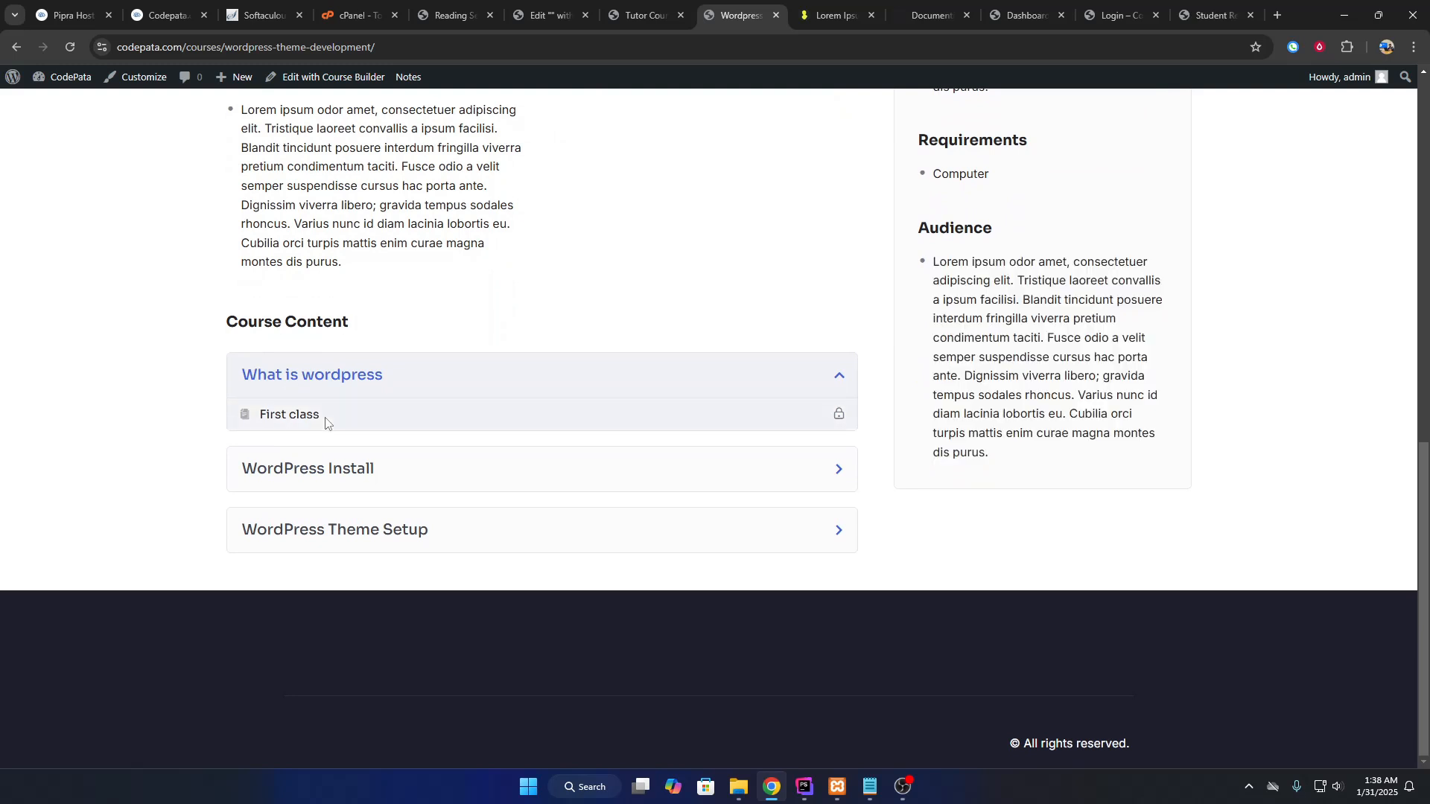
# Expand the three Course Content topics and check the First class lesson.
pyautogui.click(470, 491)
pyautogui.click(376, 533)
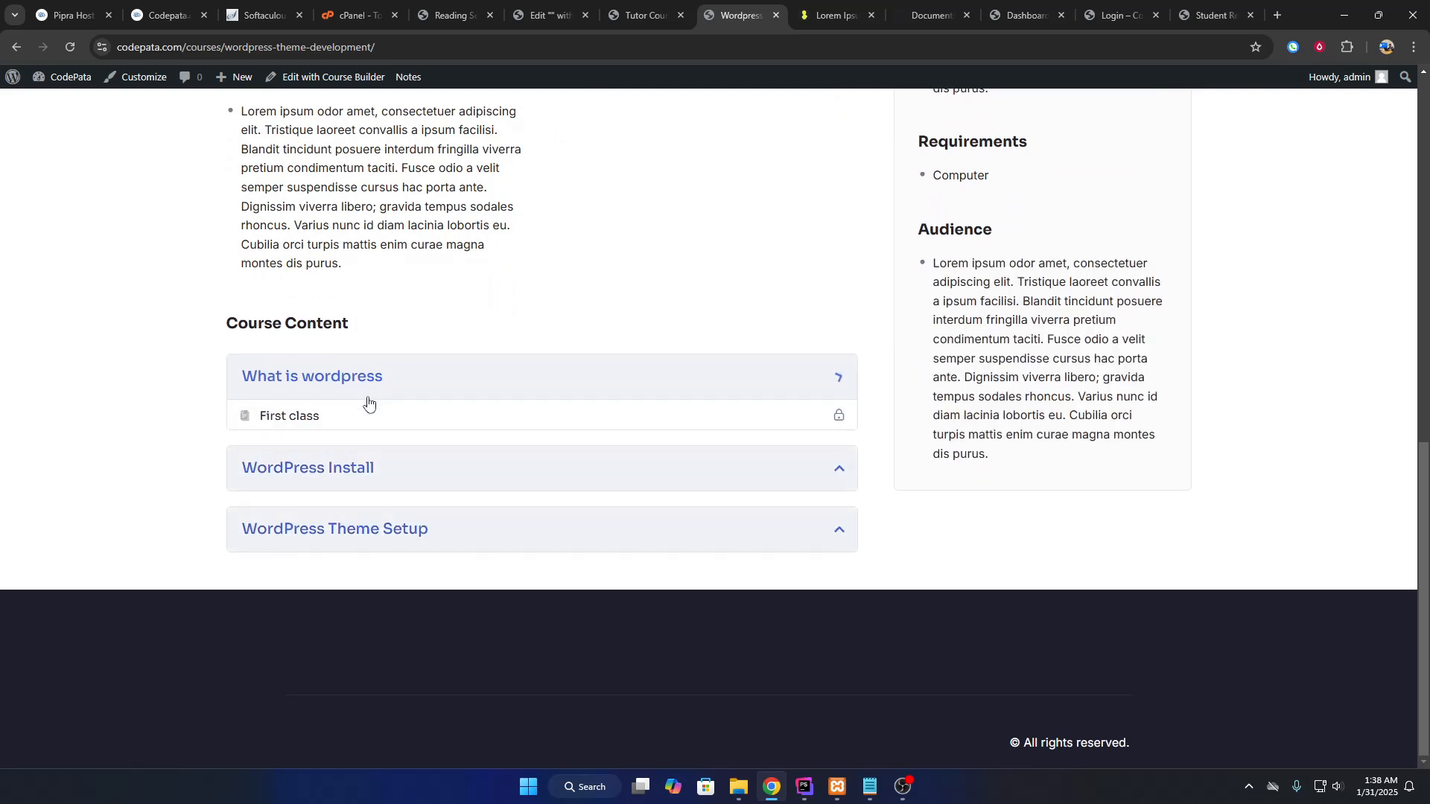
pyautogui.click(365, 393)
pyautogui.click(363, 425)
pyautogui.moveTo(330, 418); pyautogui.dragTo(261, 417)
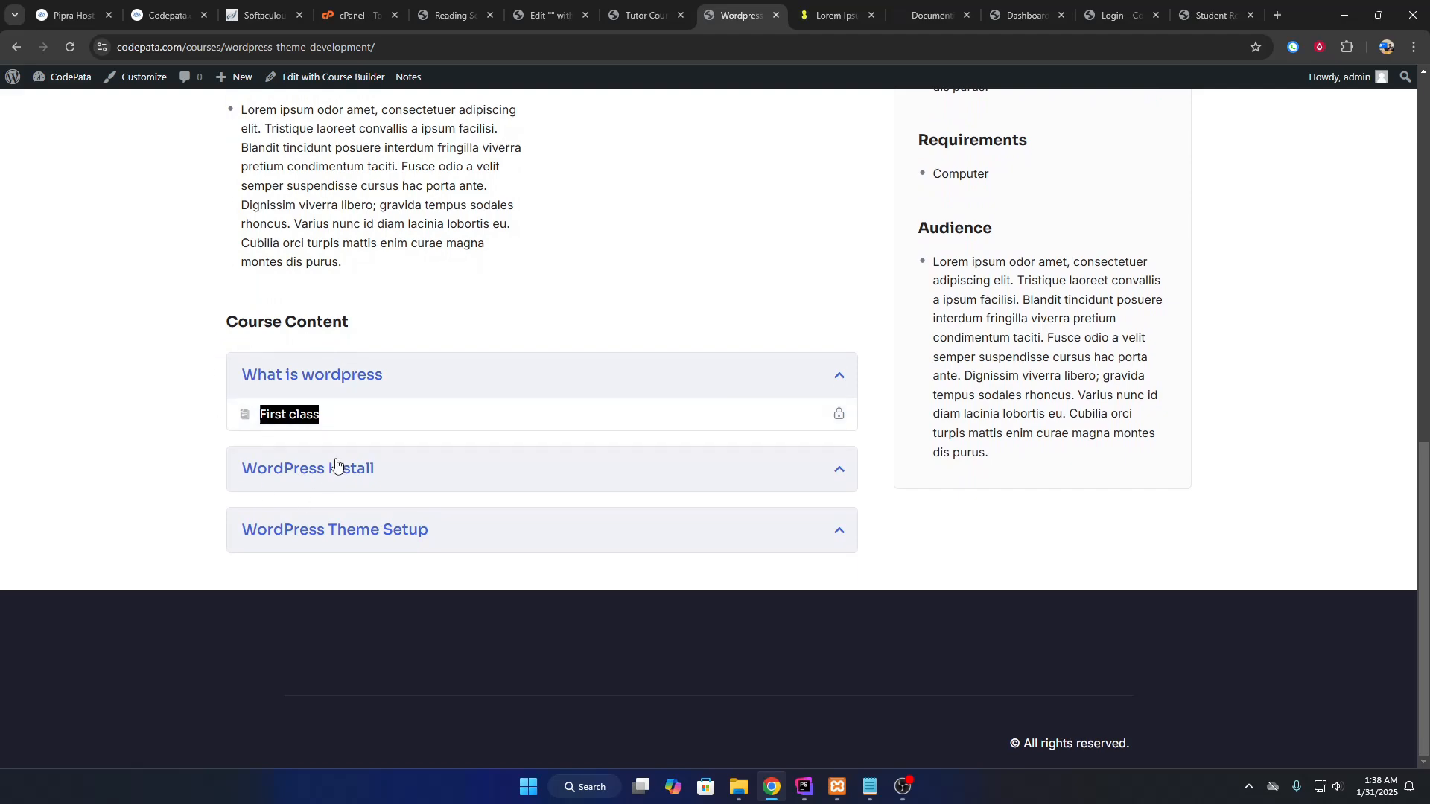
pyautogui.click(342, 304)
# Review the About Course and What Will You Learn? sections near the top.
pyautogui.scroll(4, 347, 509)
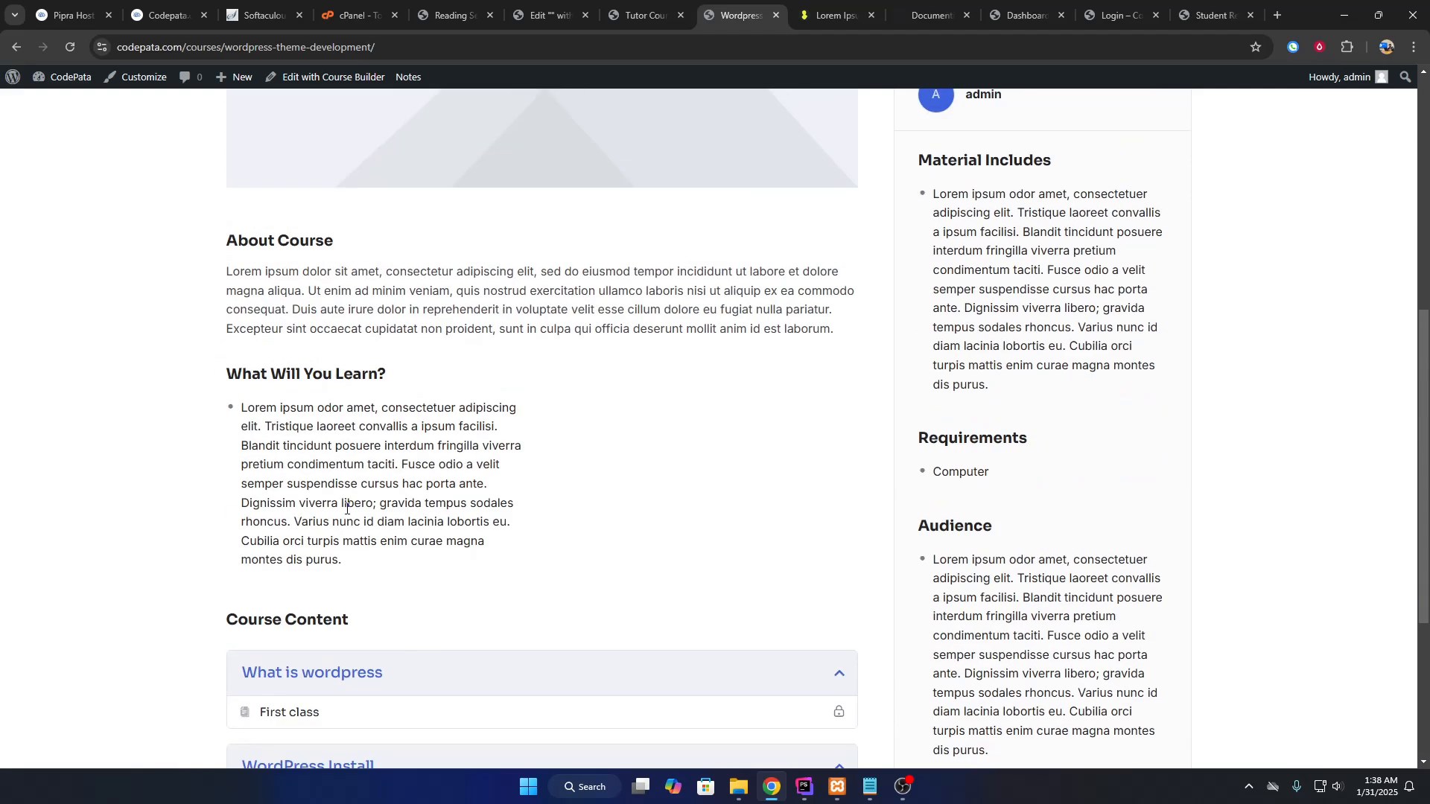
pyautogui.moveTo(227, 375); pyautogui.dragTo(425, 541)
pyautogui.moveTo(226, 241); pyautogui.dragTo(724, 352)
pyautogui.click(875, 391)
pyautogui.scroll(7, 702, 498)
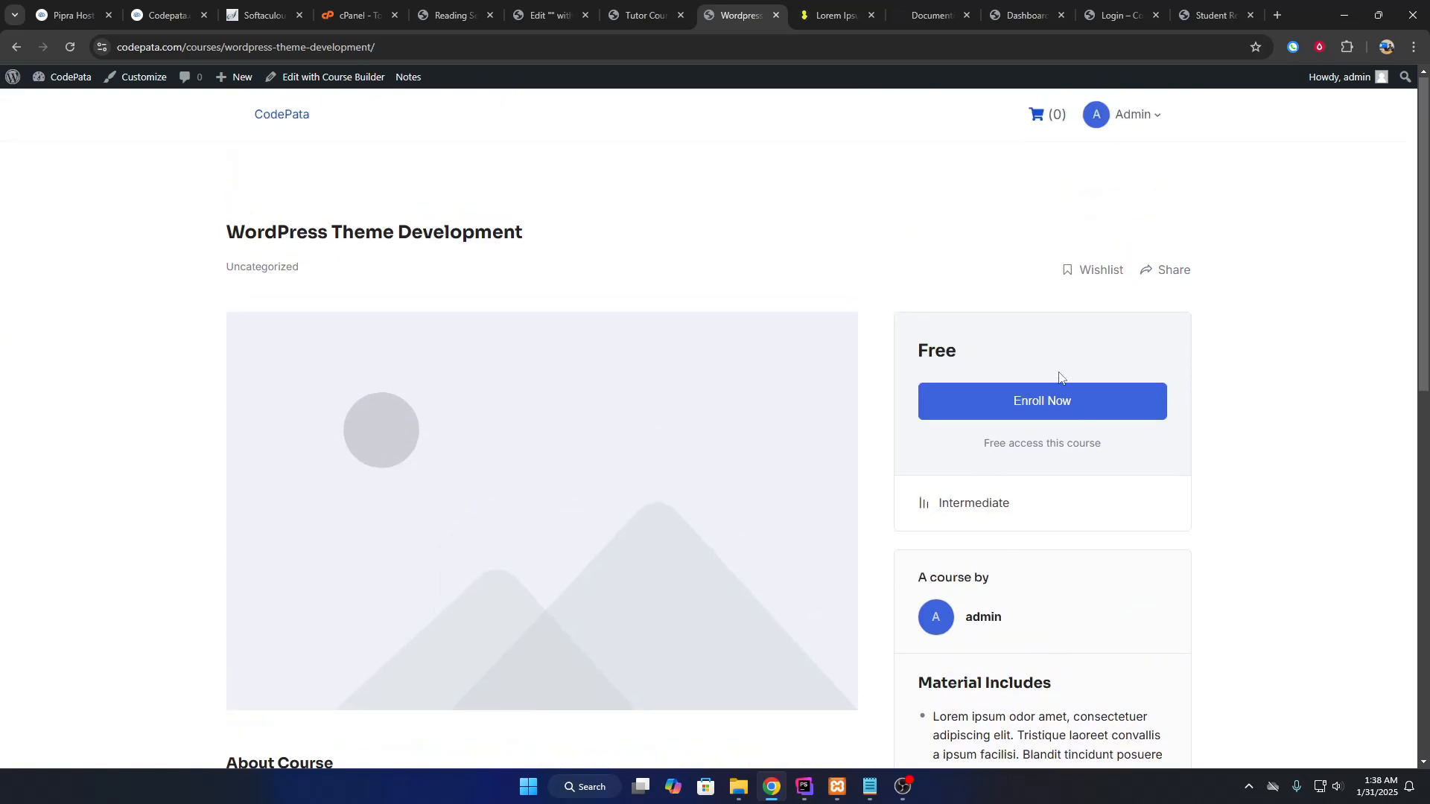
pyautogui.scroll(-7, 525, 509)
pyautogui.scroll(7, 519, 506)
# Enroll in WordPress Theme Development and start its first lesson.
pyautogui.click(1013, 410)
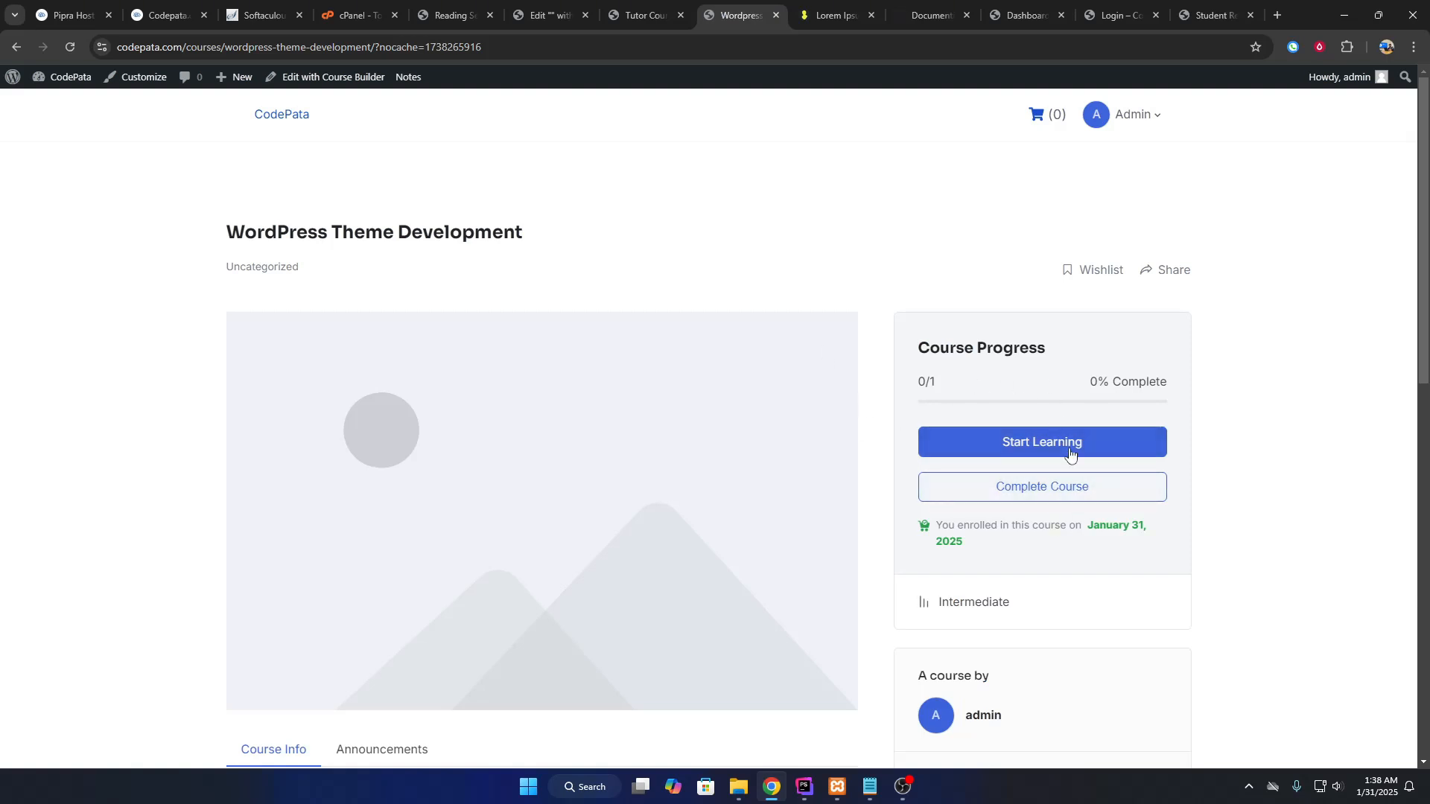
pyautogui.click(1030, 452)
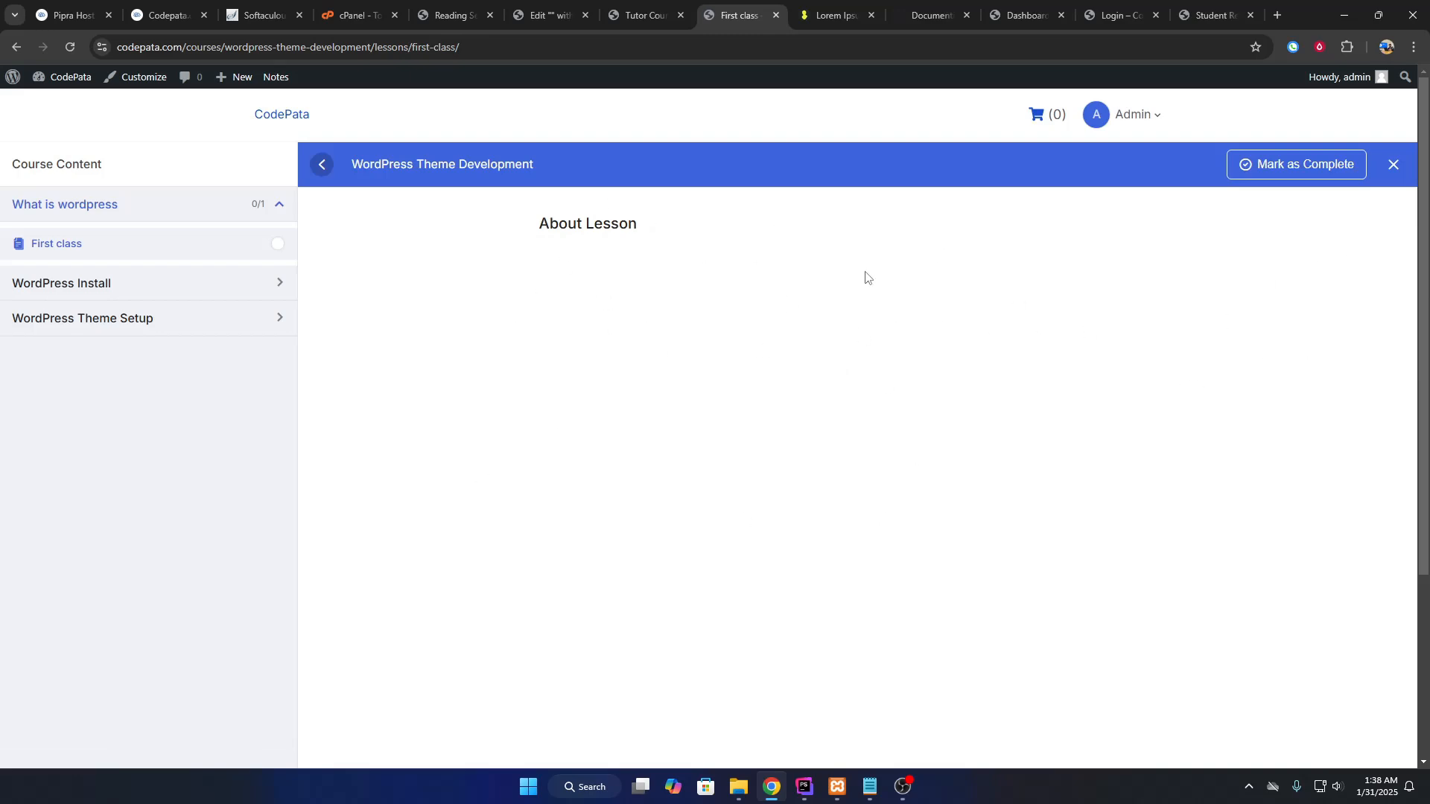
pyautogui.hotkey('ctrl', 'shift', 'Tab')
# From the First class lesson editor, open the video source settings in a new tab.
pyautogui.click(554, 93)
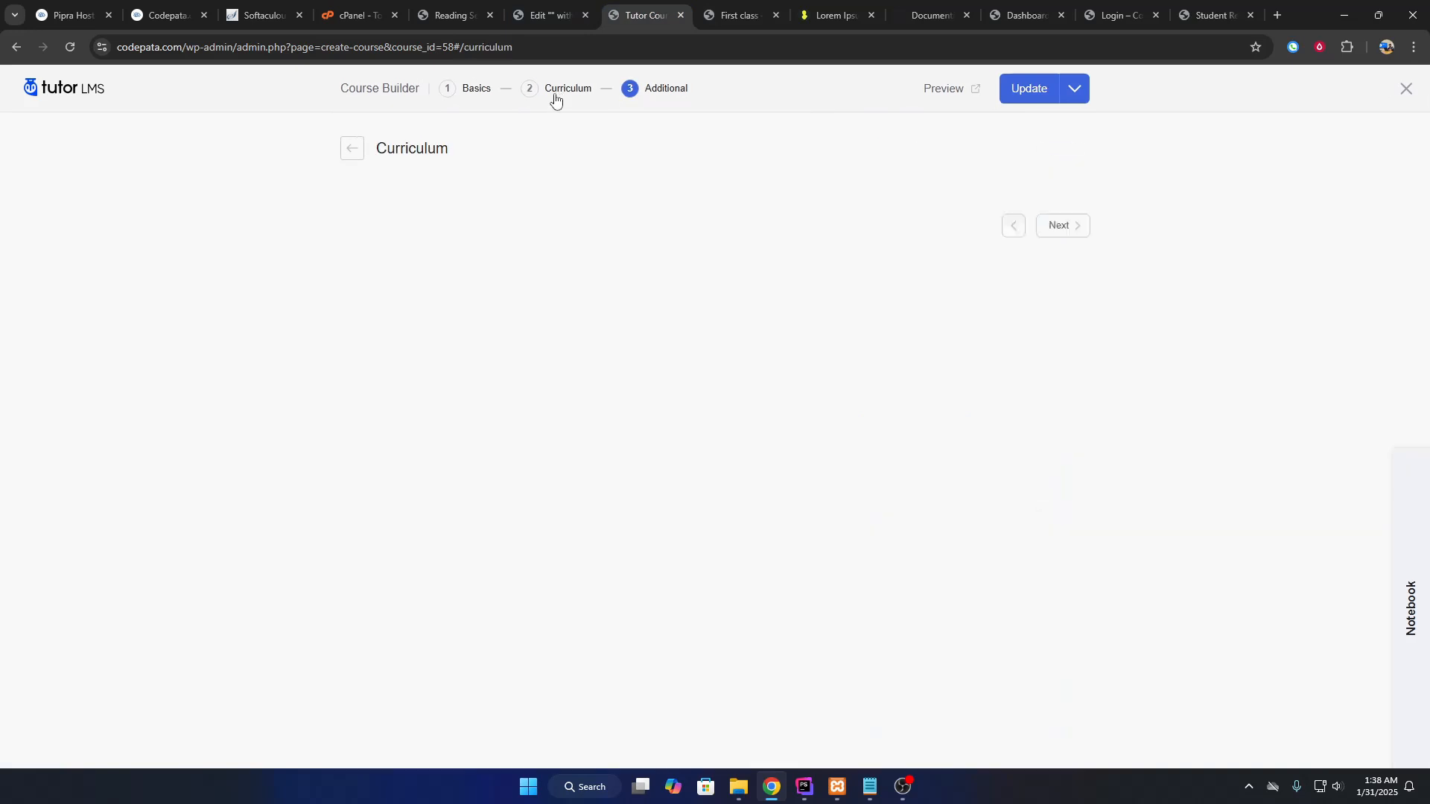
pyautogui.click(1014, 255)
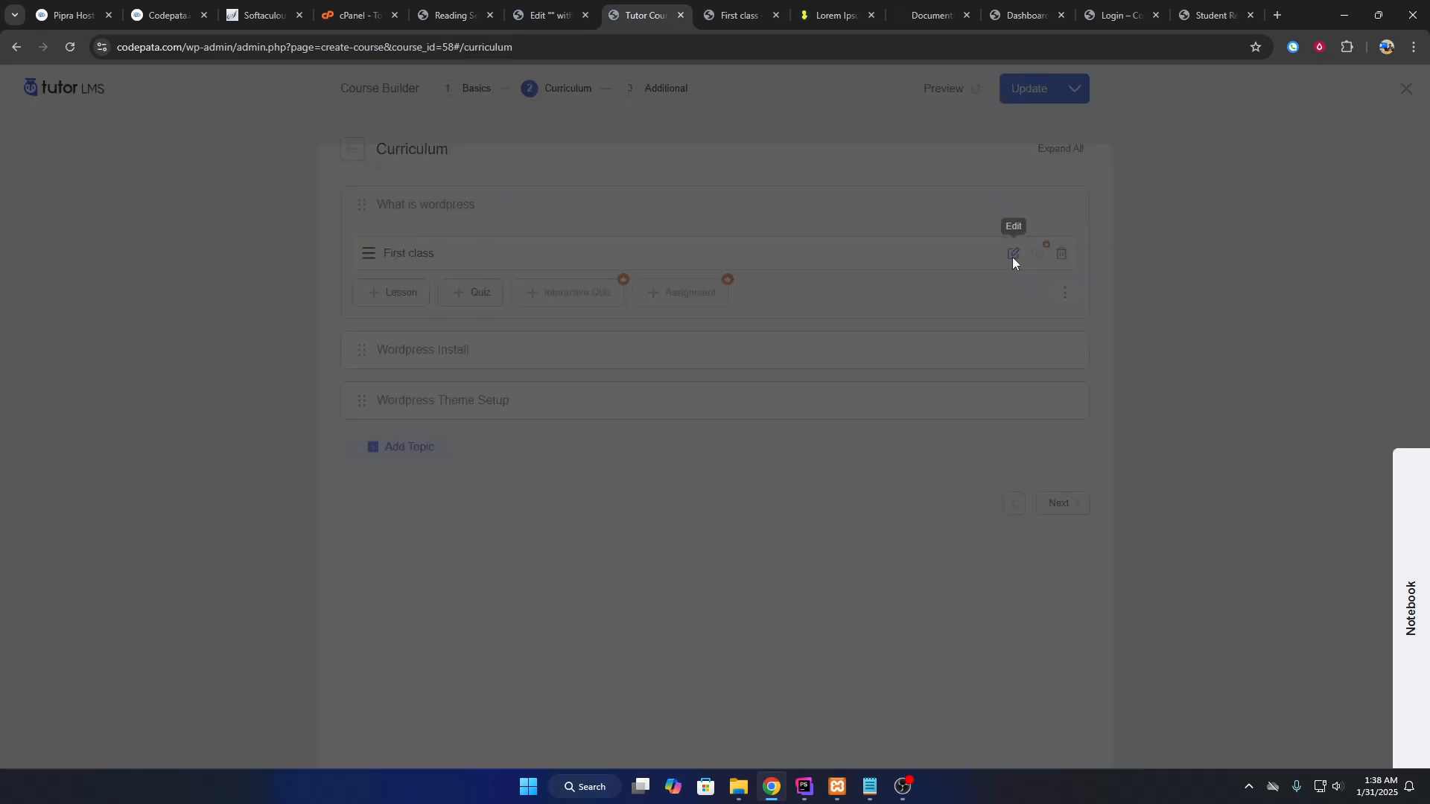
pyautogui.click(983, 438)
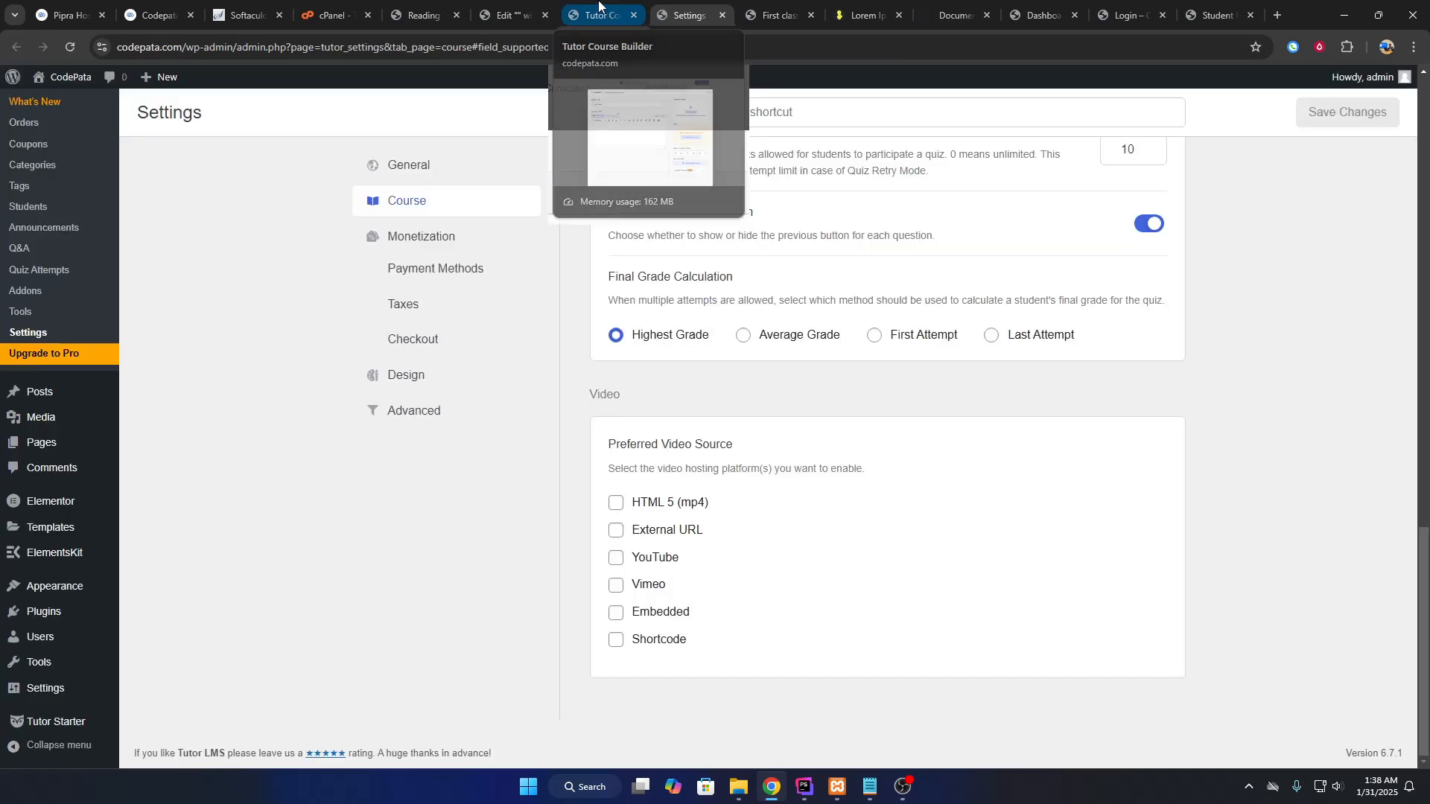
# Enable HTML 5 (mp4), External URL, YouTube, Vimeo, Embedded and Shortcode video sources and save.
pyautogui.click(609, 4)
pyautogui.click(698, 4)
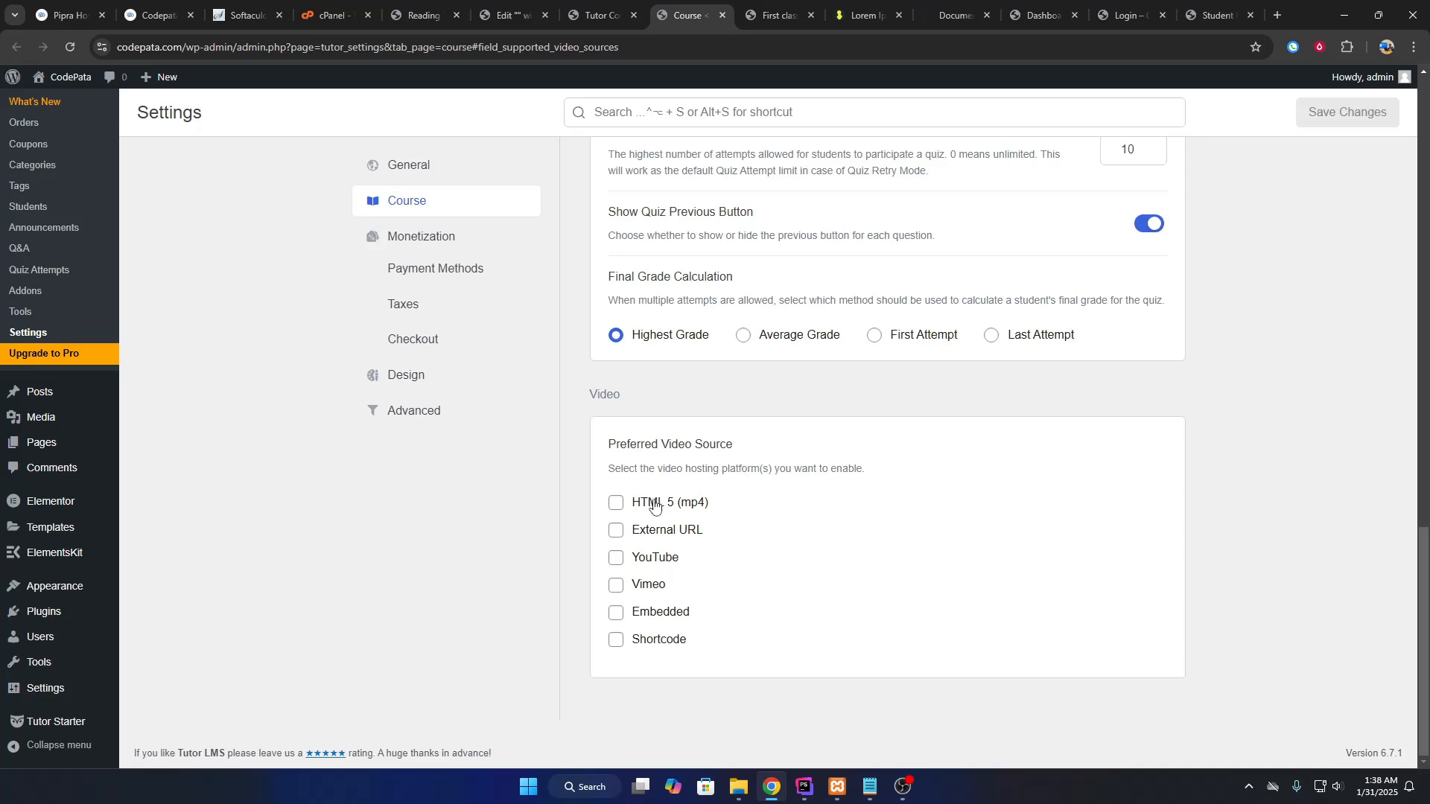
pyautogui.click(616, 560)
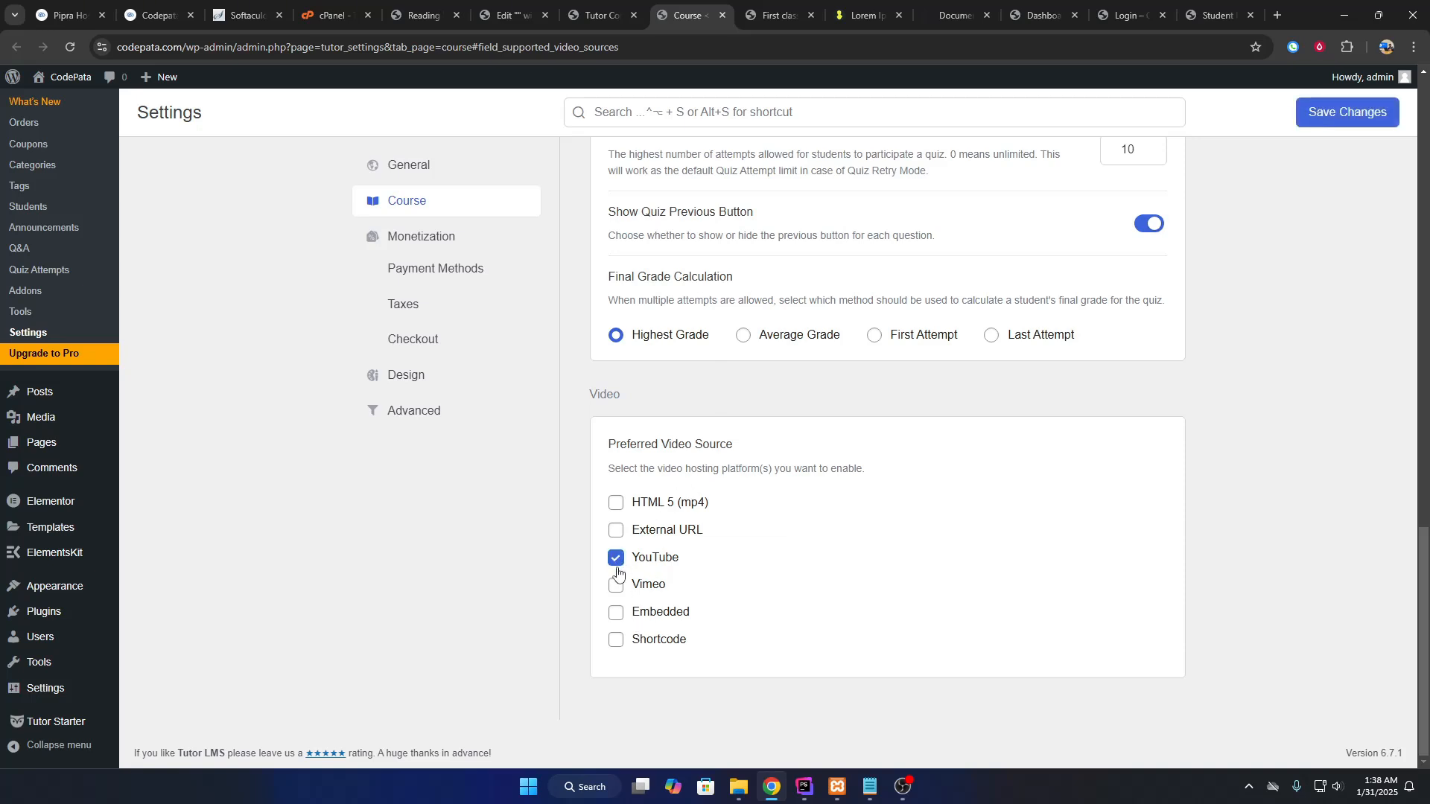
pyautogui.click(616, 503)
pyautogui.click(616, 530)
pyautogui.click(615, 586)
pyautogui.click(616, 612)
pyautogui.click(616, 640)
pyautogui.scroll(6, 726, 473)
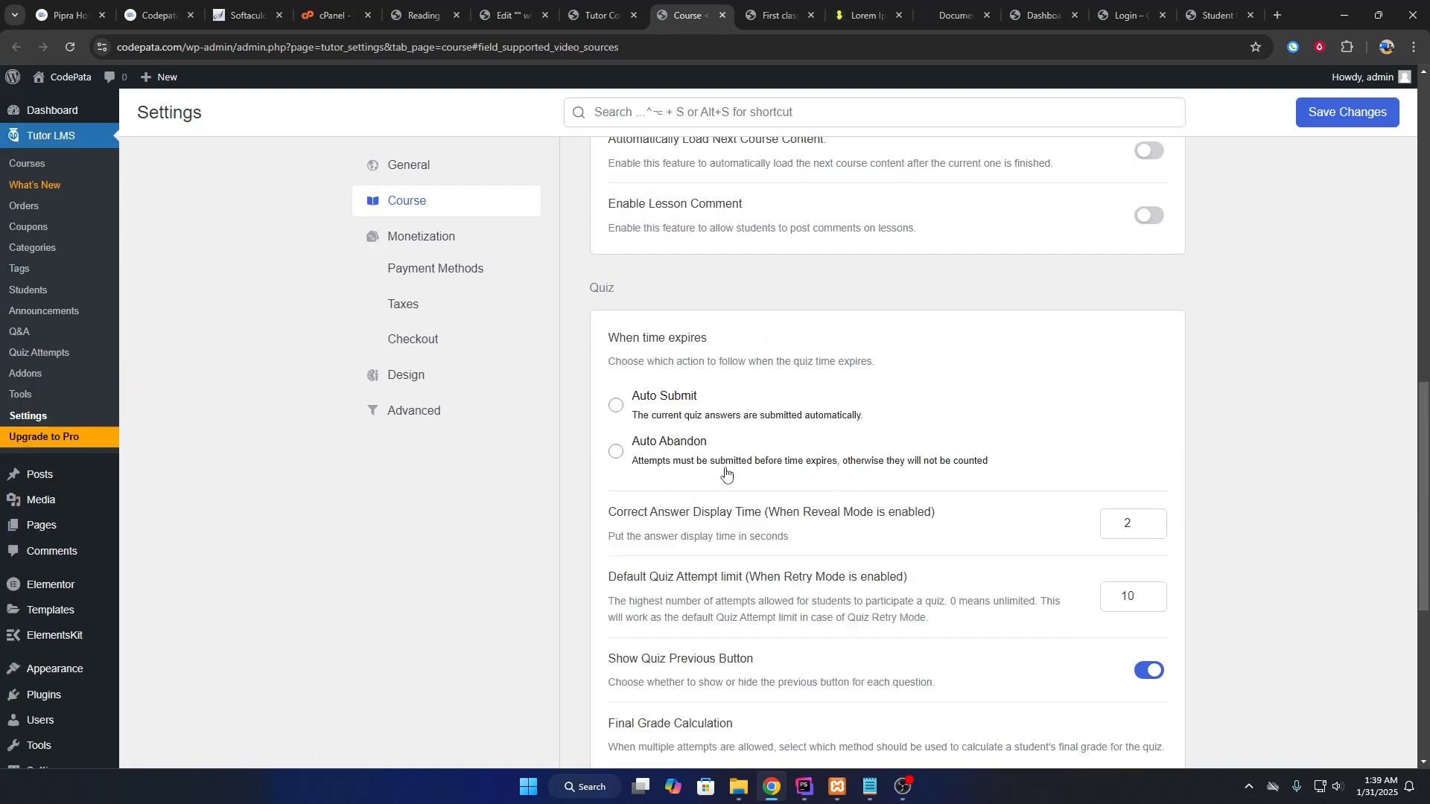
pyautogui.scroll(12, 798, 564)
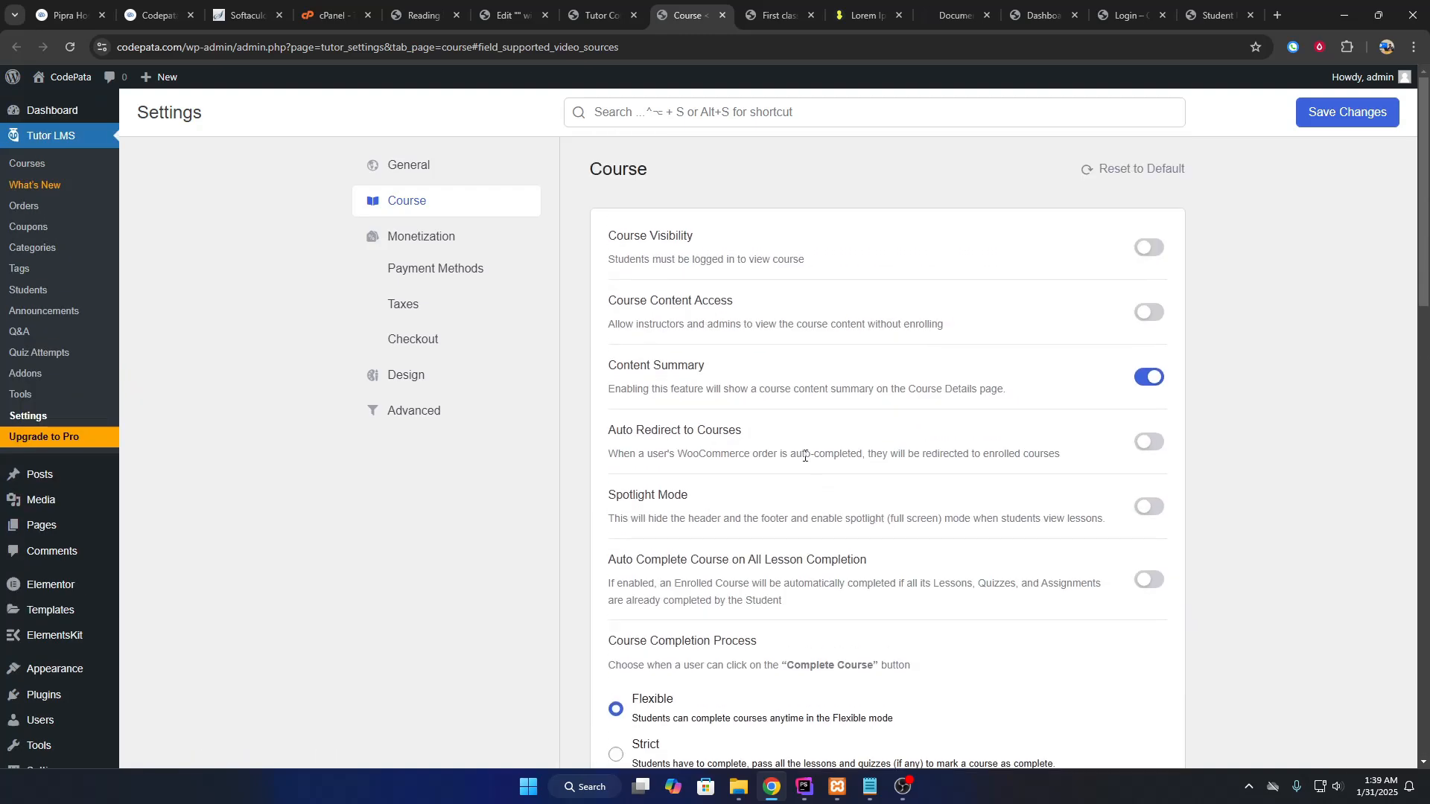
pyautogui.click(1318, 113)
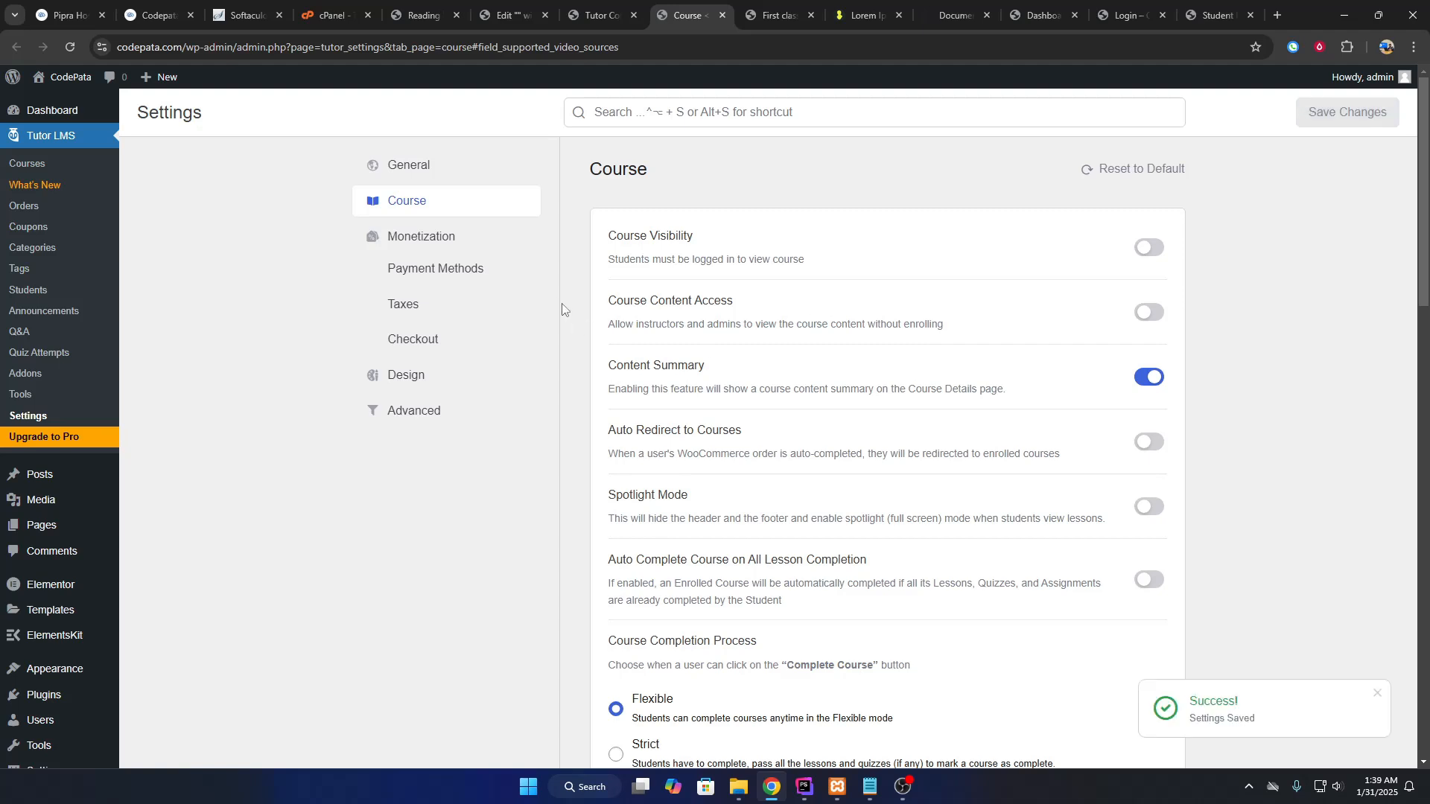
# Set the Monetization currency to BDT (৳), keep the Native eCommerce engine, and save.
pyautogui.click(447, 240)
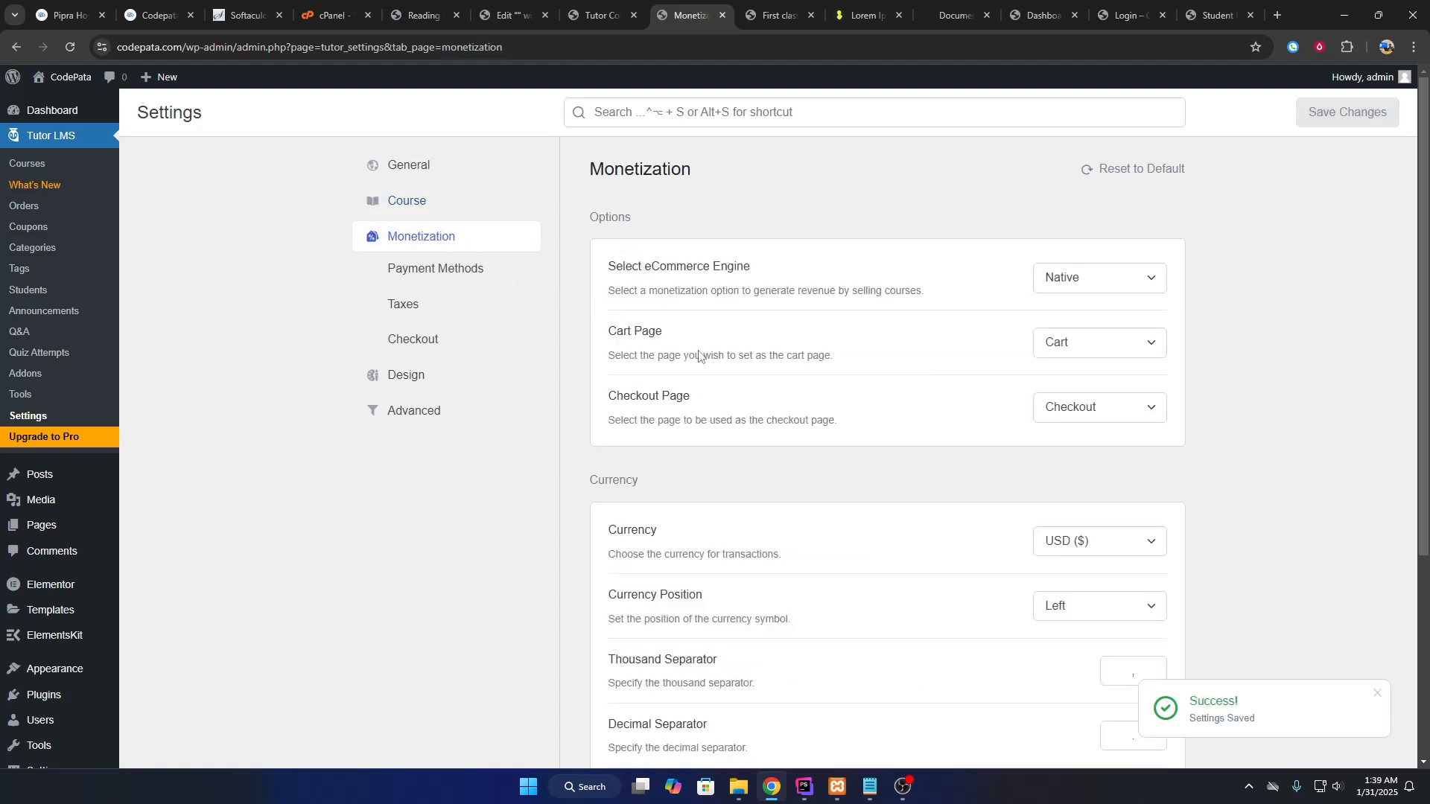
pyautogui.scroll(-2, 852, 297)
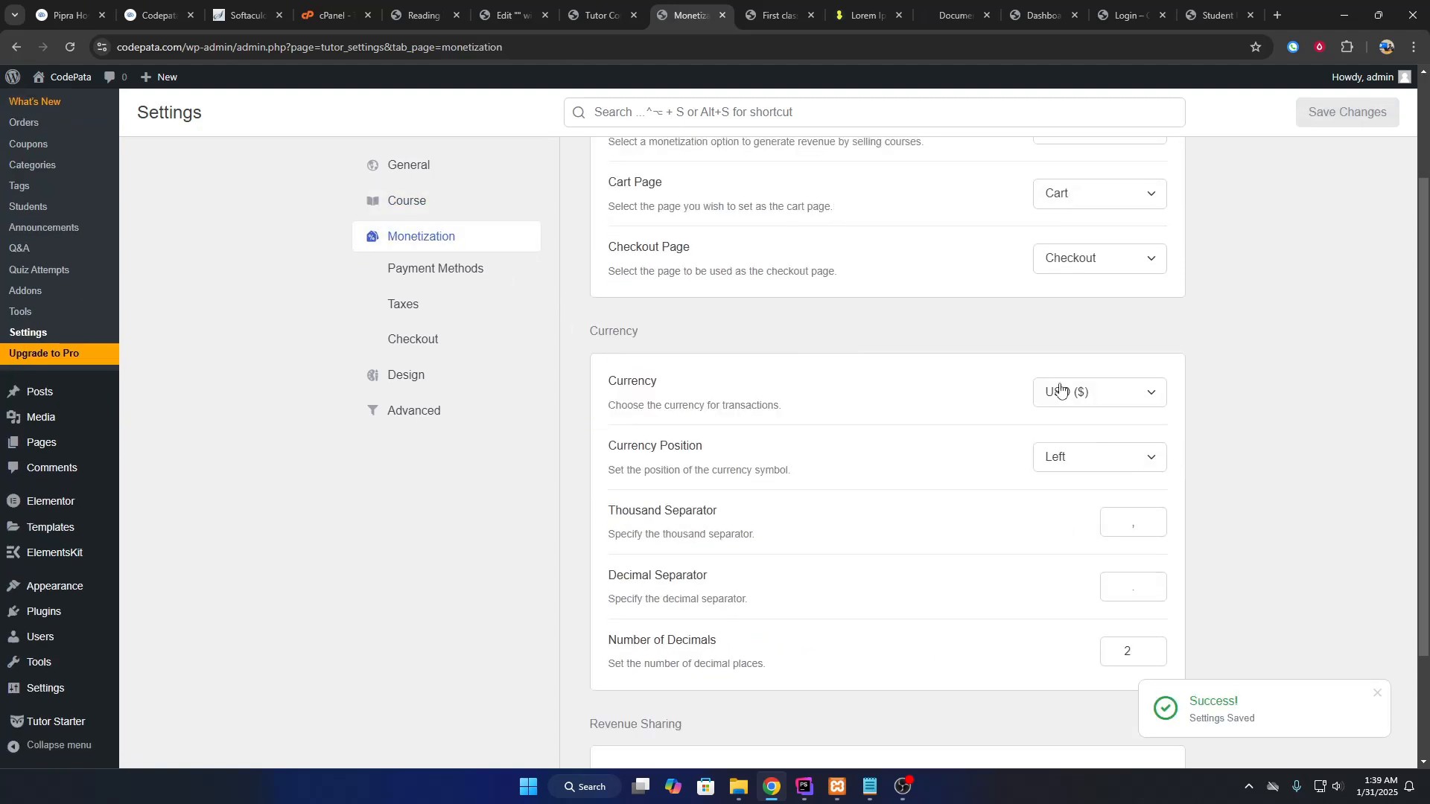
pyautogui.click(1085, 393)
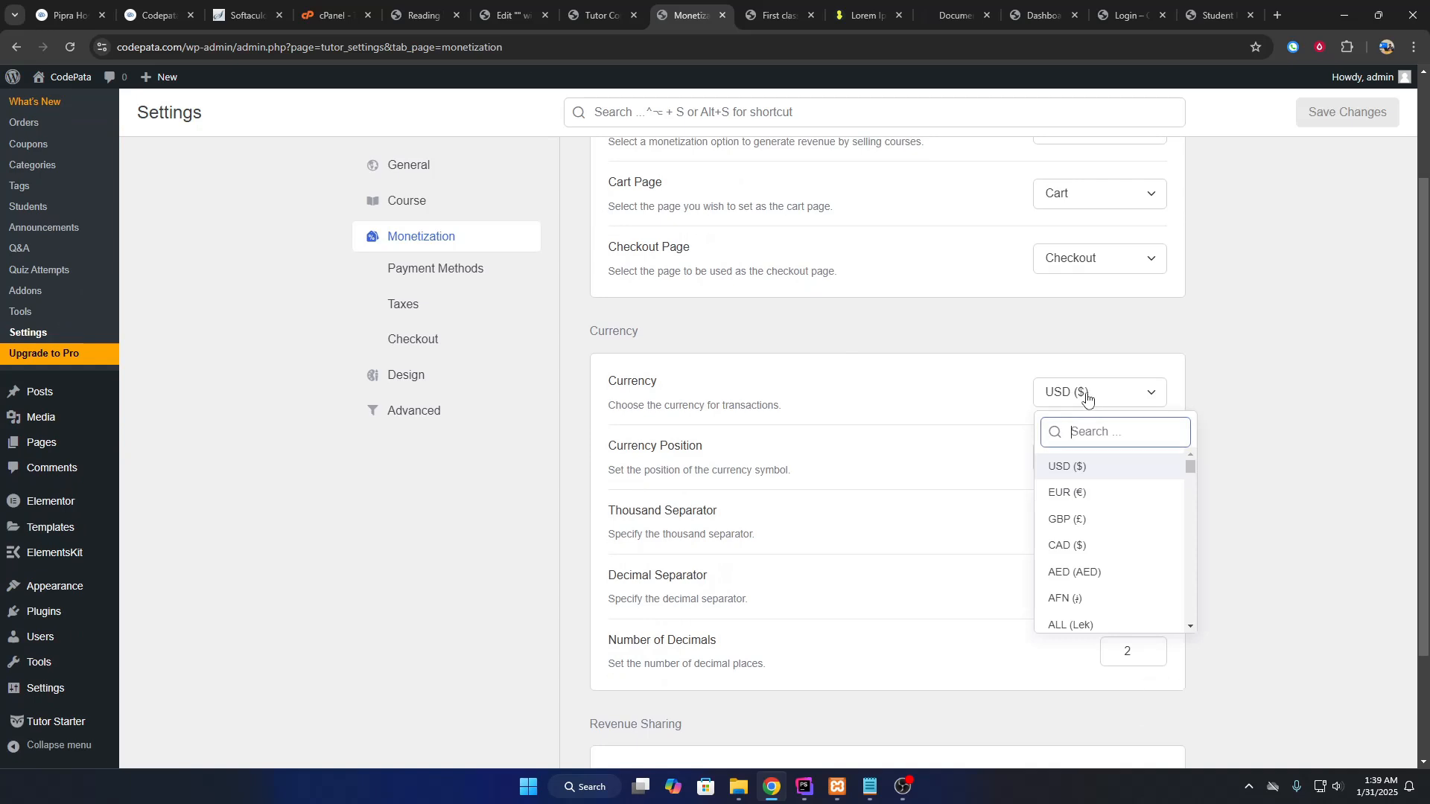
pyautogui.write('bdt')
pyautogui.click(1072, 466)
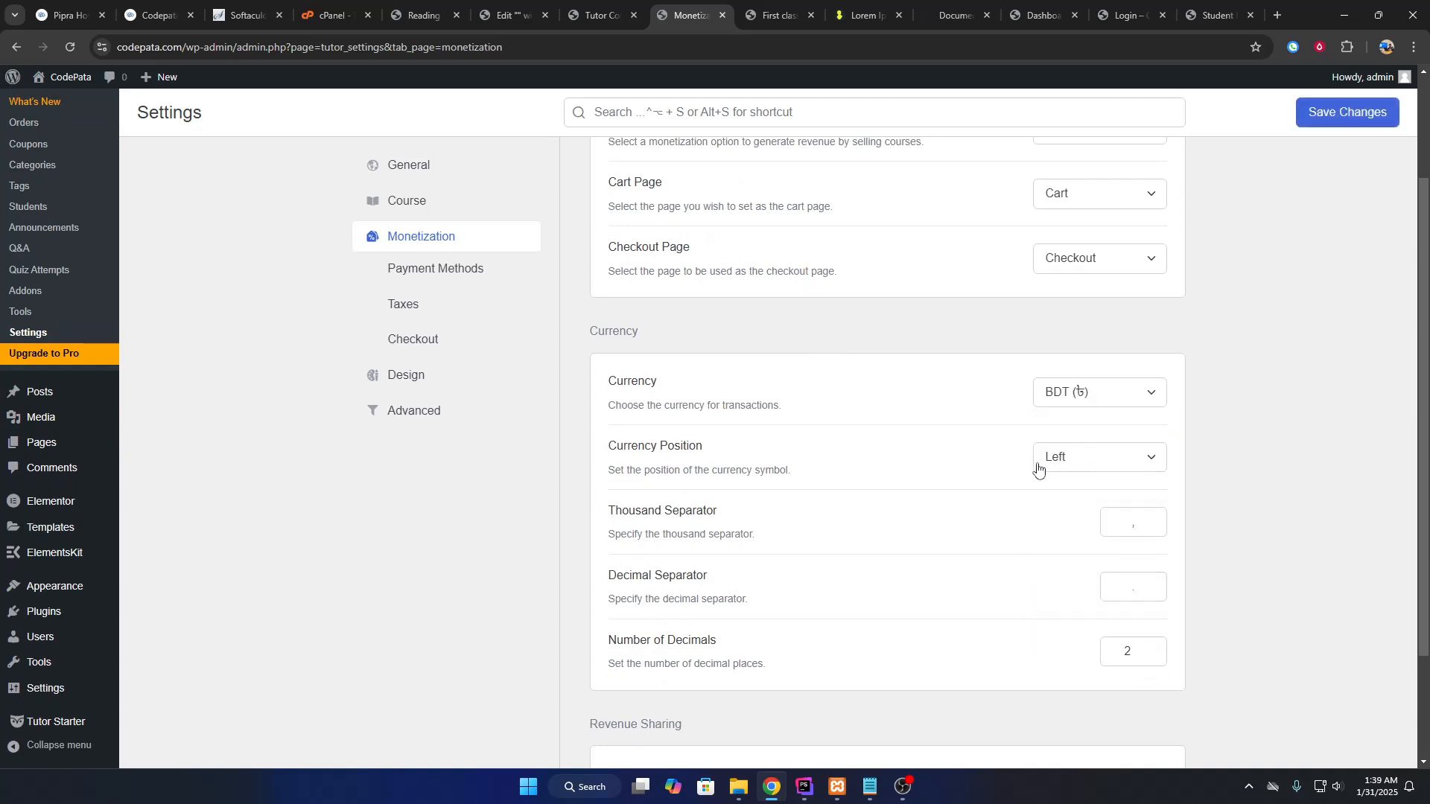
pyautogui.scroll(-2, 1036, 470)
pyautogui.scroll(3, 1264, 462)
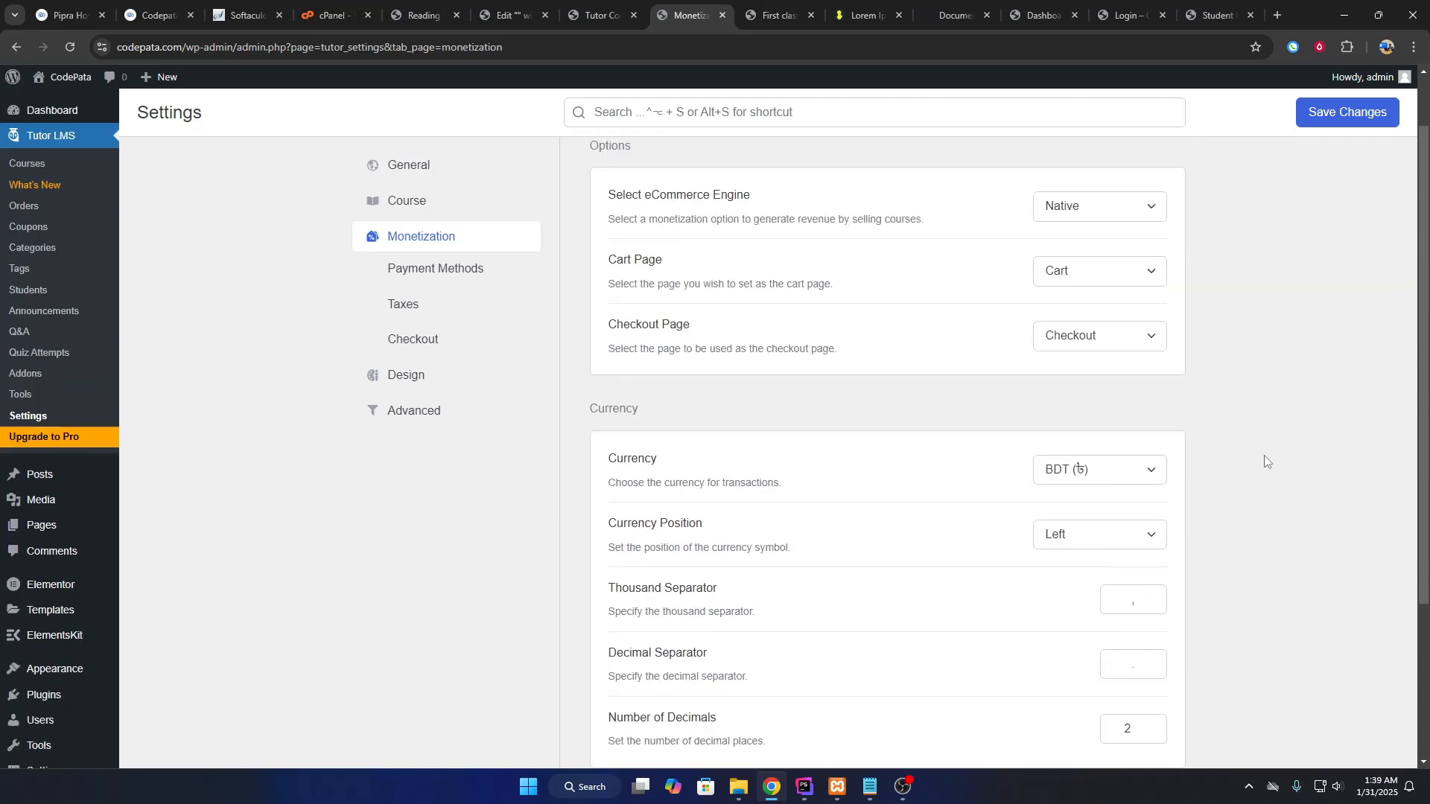
pyautogui.click(1108, 207)
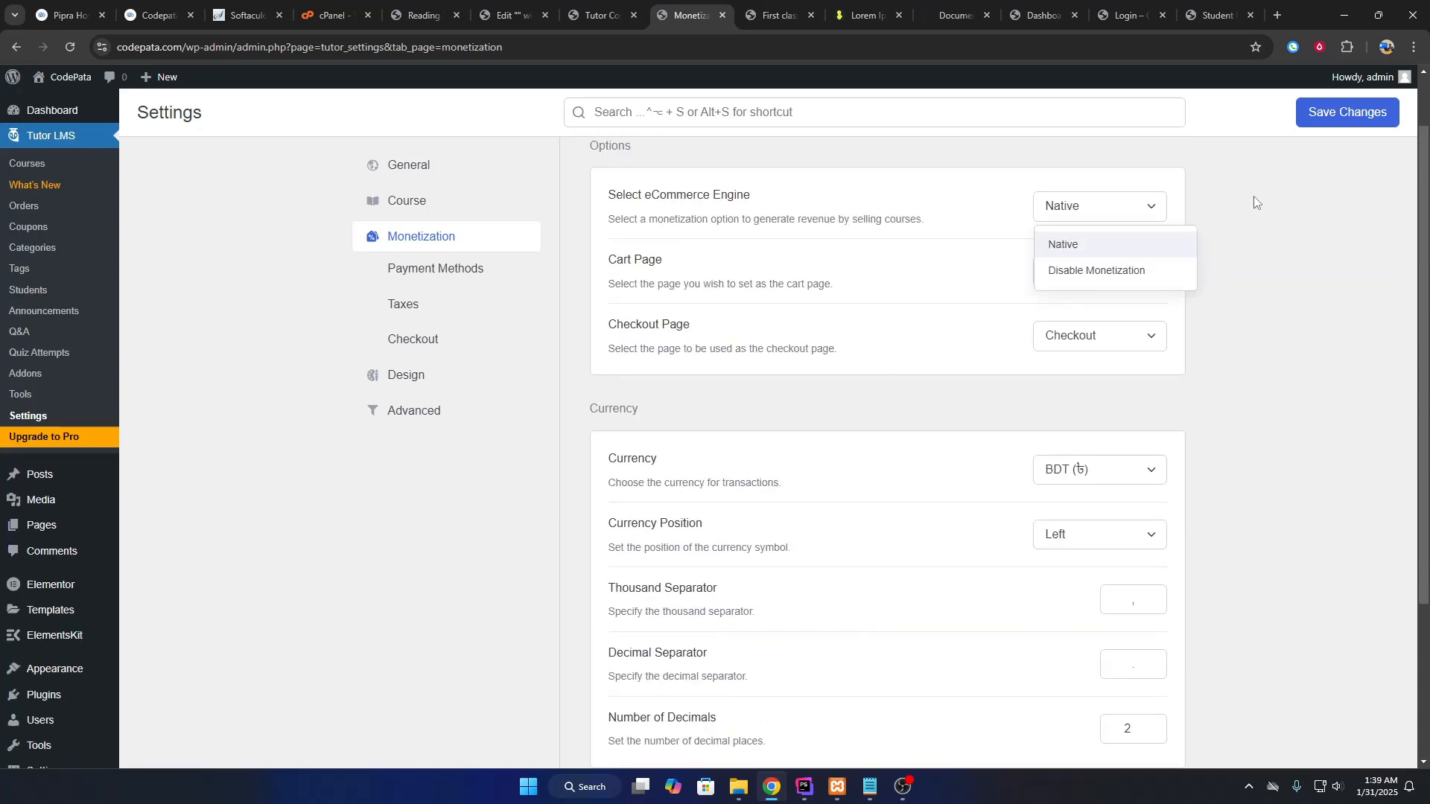
pyautogui.click(1253, 196)
pyautogui.moveTo(605, 199); pyautogui.dragTo(752, 200)
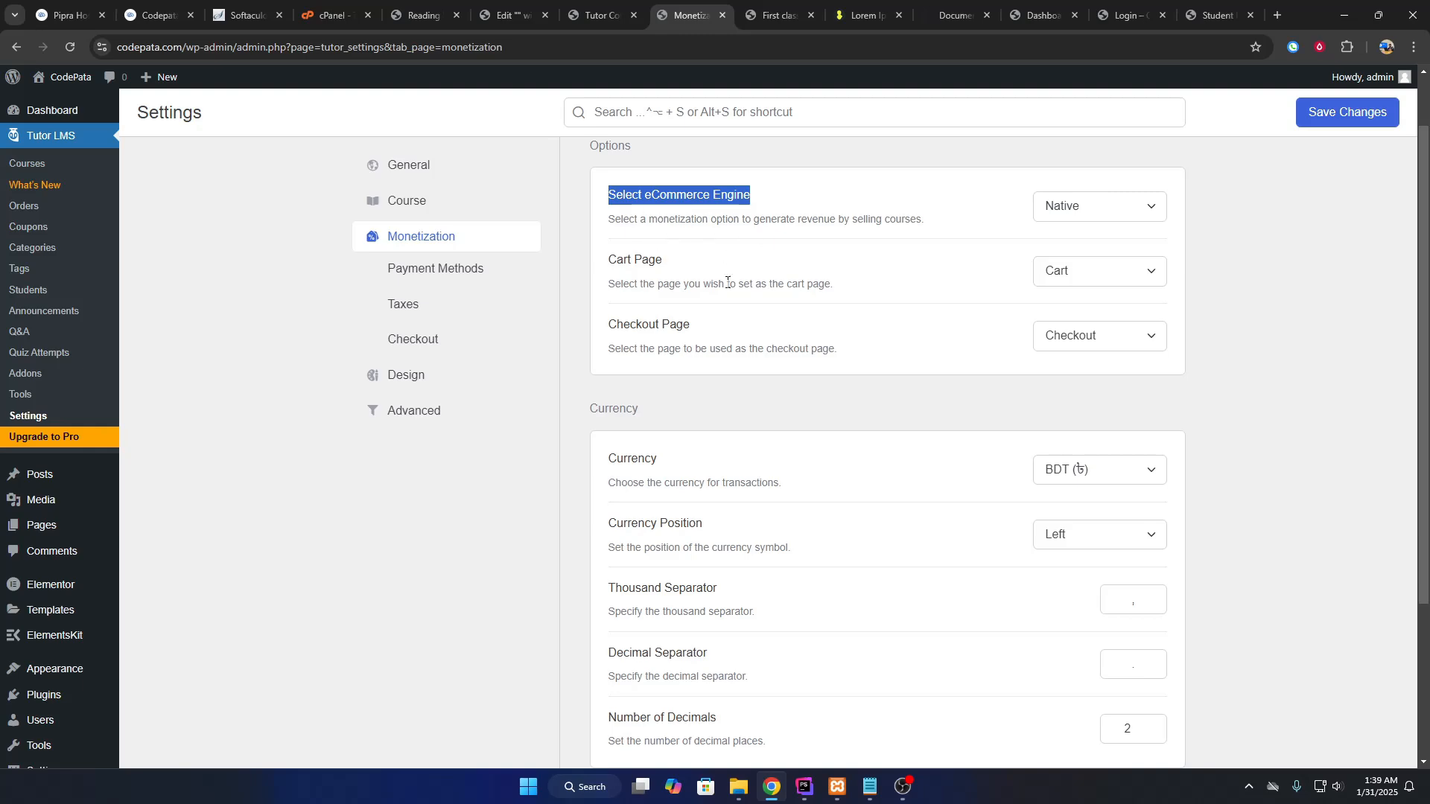
pyautogui.scroll(-3, 722, 342)
pyautogui.click(1333, 111)
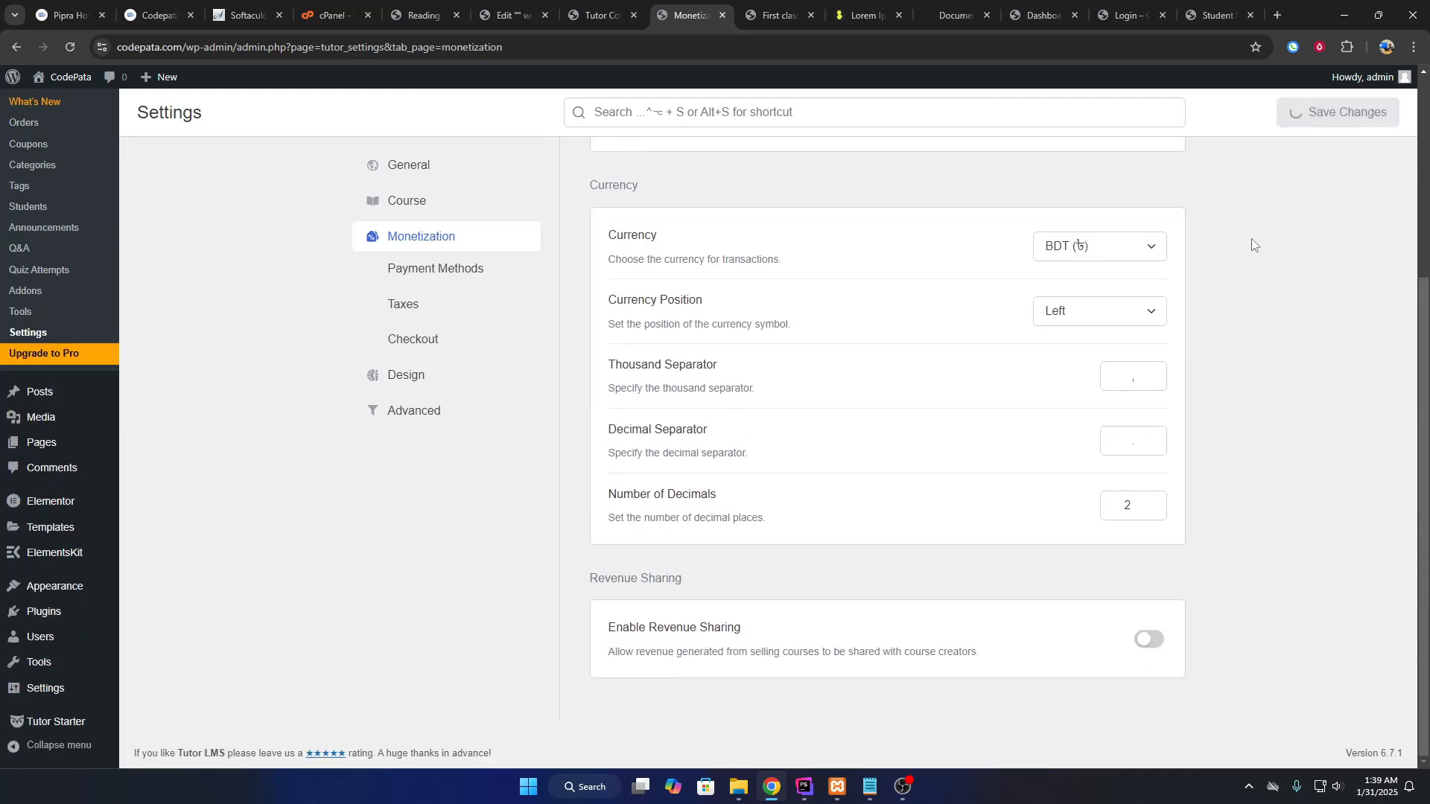
pyautogui.scroll(4, 107, 453)
# Open Add Plugins in a new tab, search 'woocommerce' and install WooCommerce.
pyautogui.moveTo(44, 696)
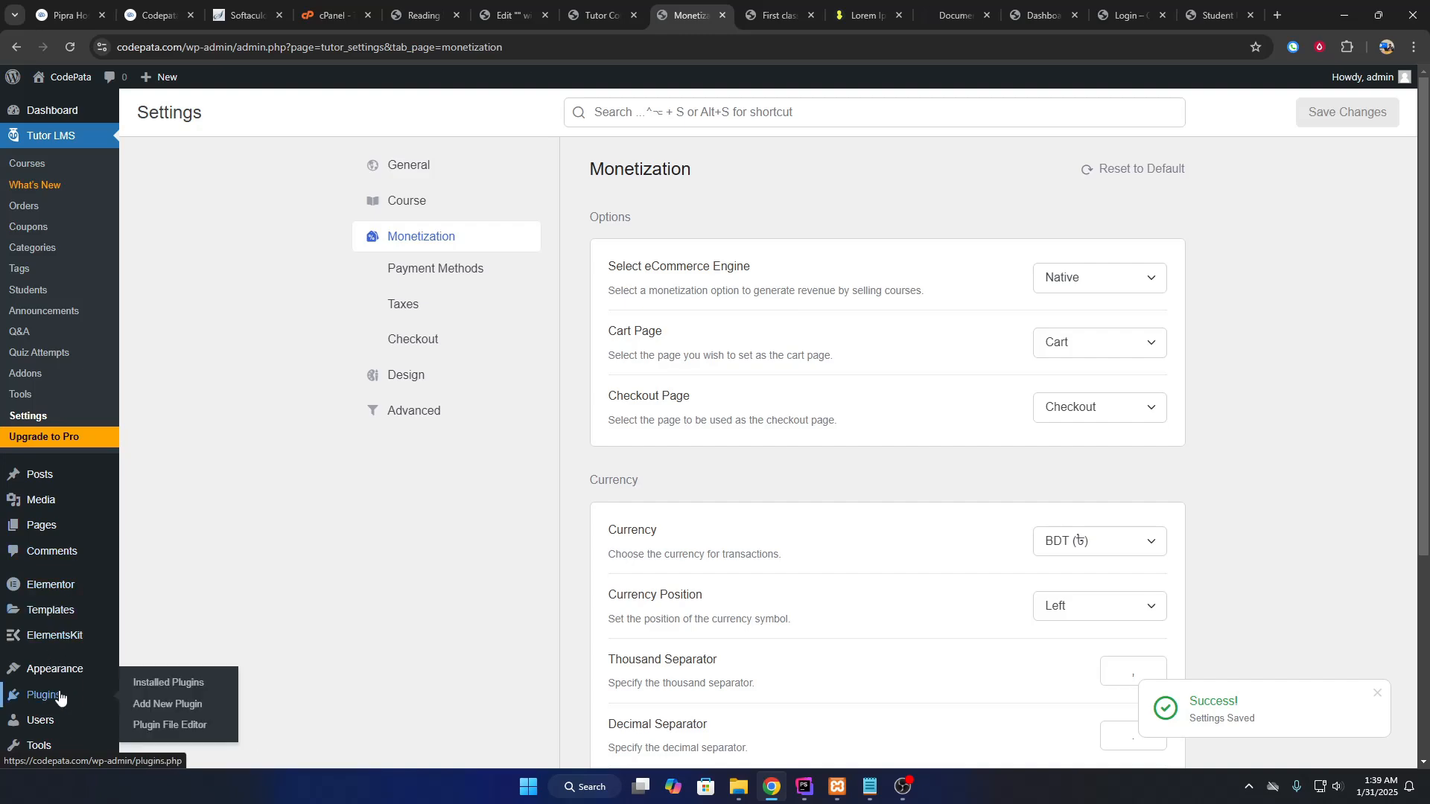
pyautogui.rightClick(165, 704)
pyautogui.click(250, 504)
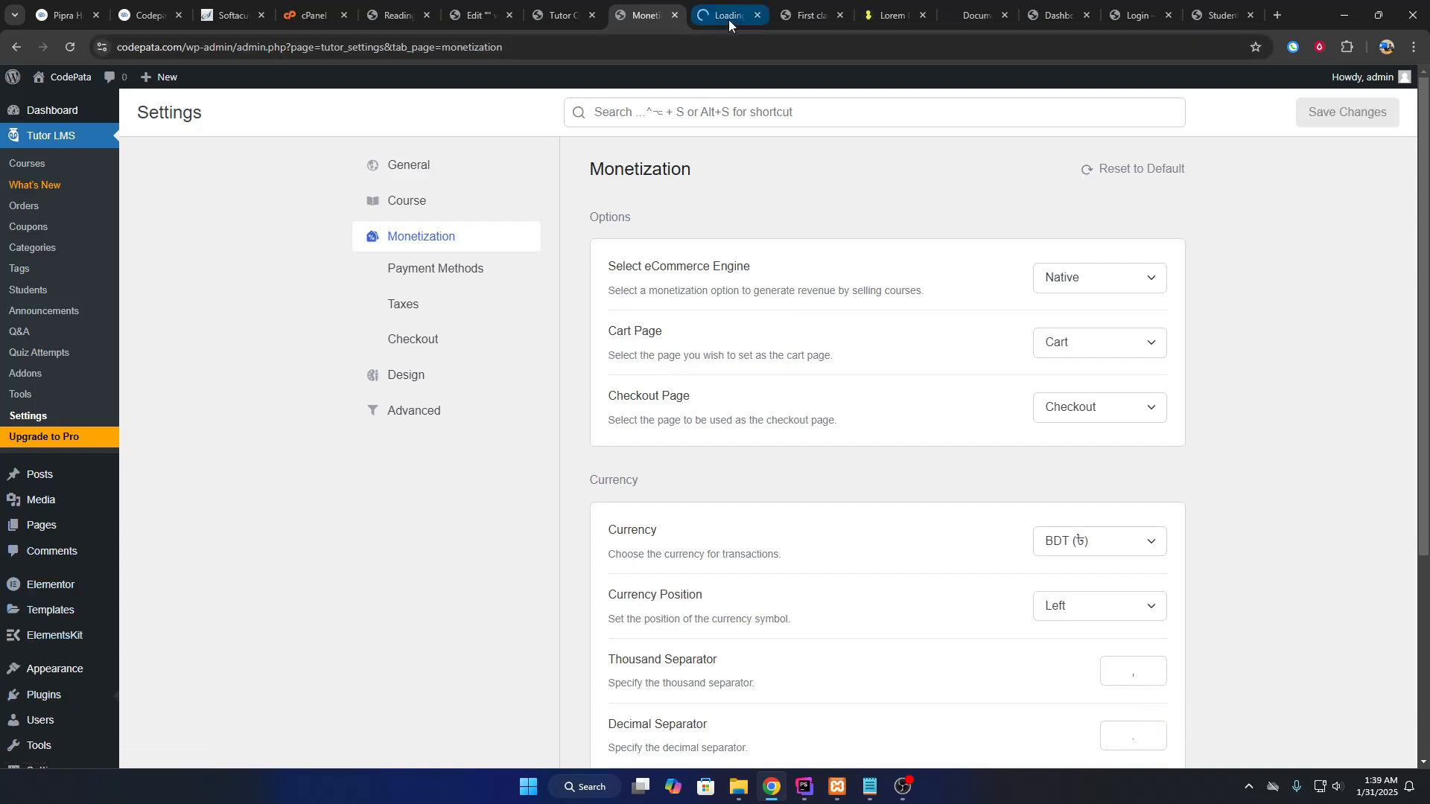
pyautogui.click(728, 19)
pyautogui.click(1188, 157)
pyautogui.write('woocommerce')
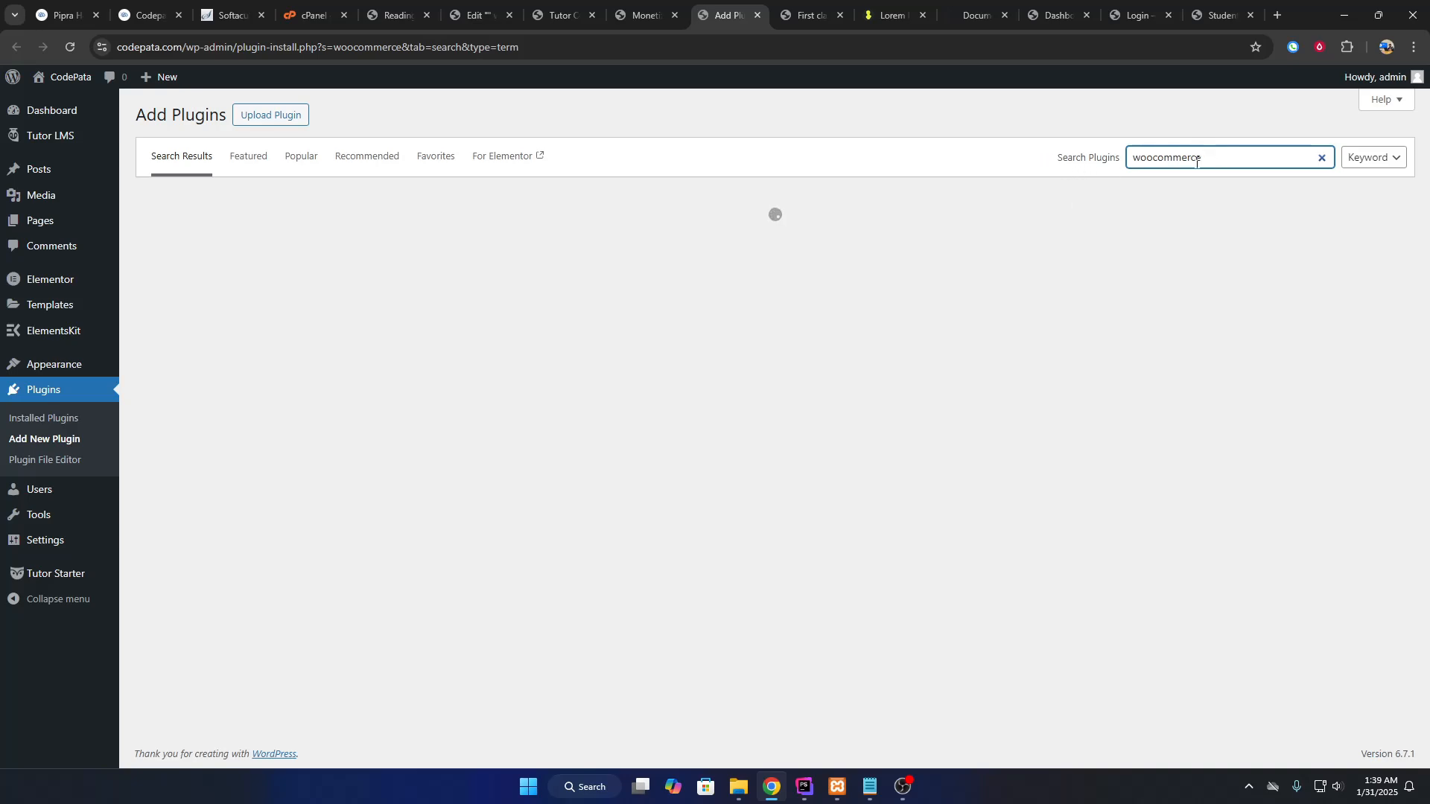
pyautogui.moveTo(1196, 163); pyautogui.dragTo(1086, 175)
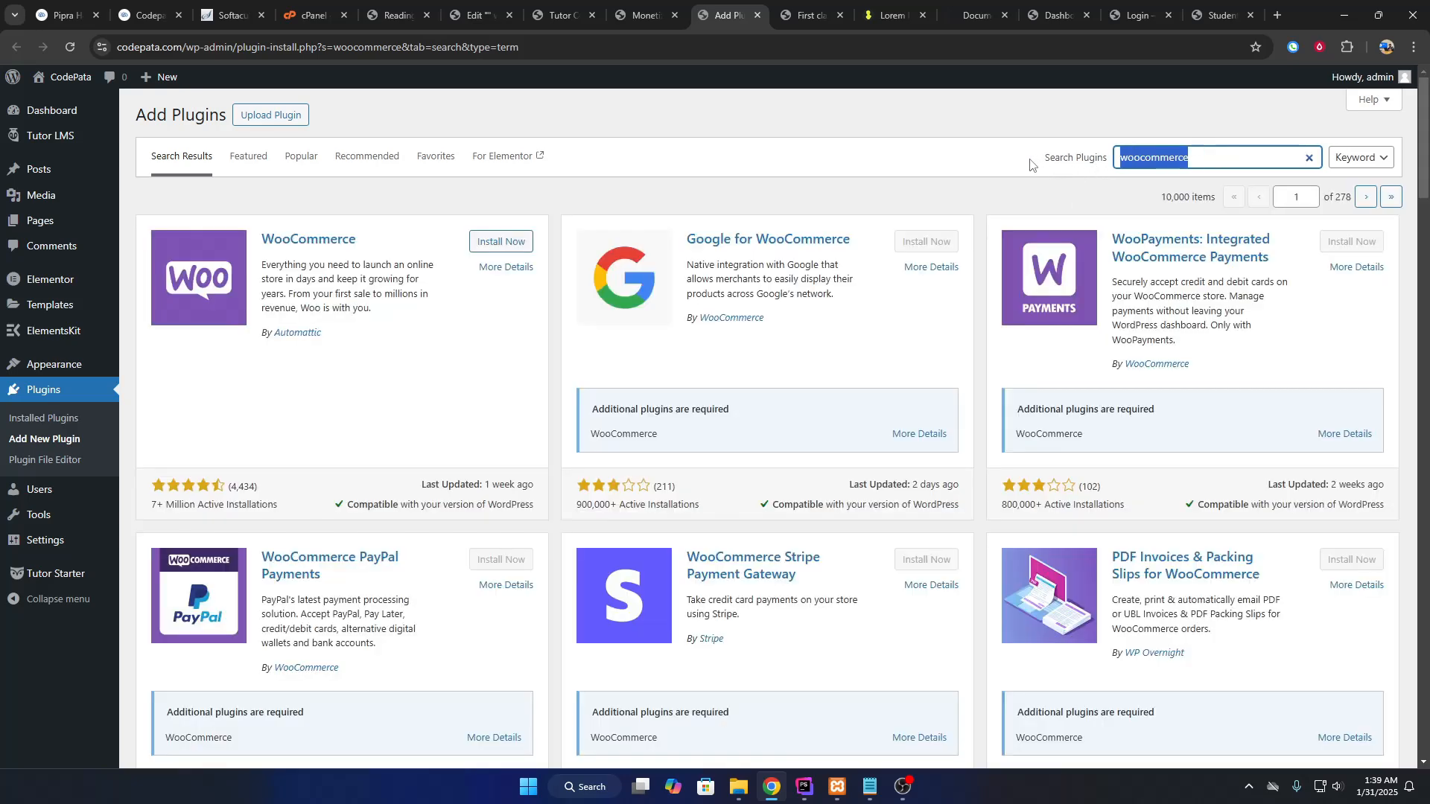
pyautogui.click(504, 240)
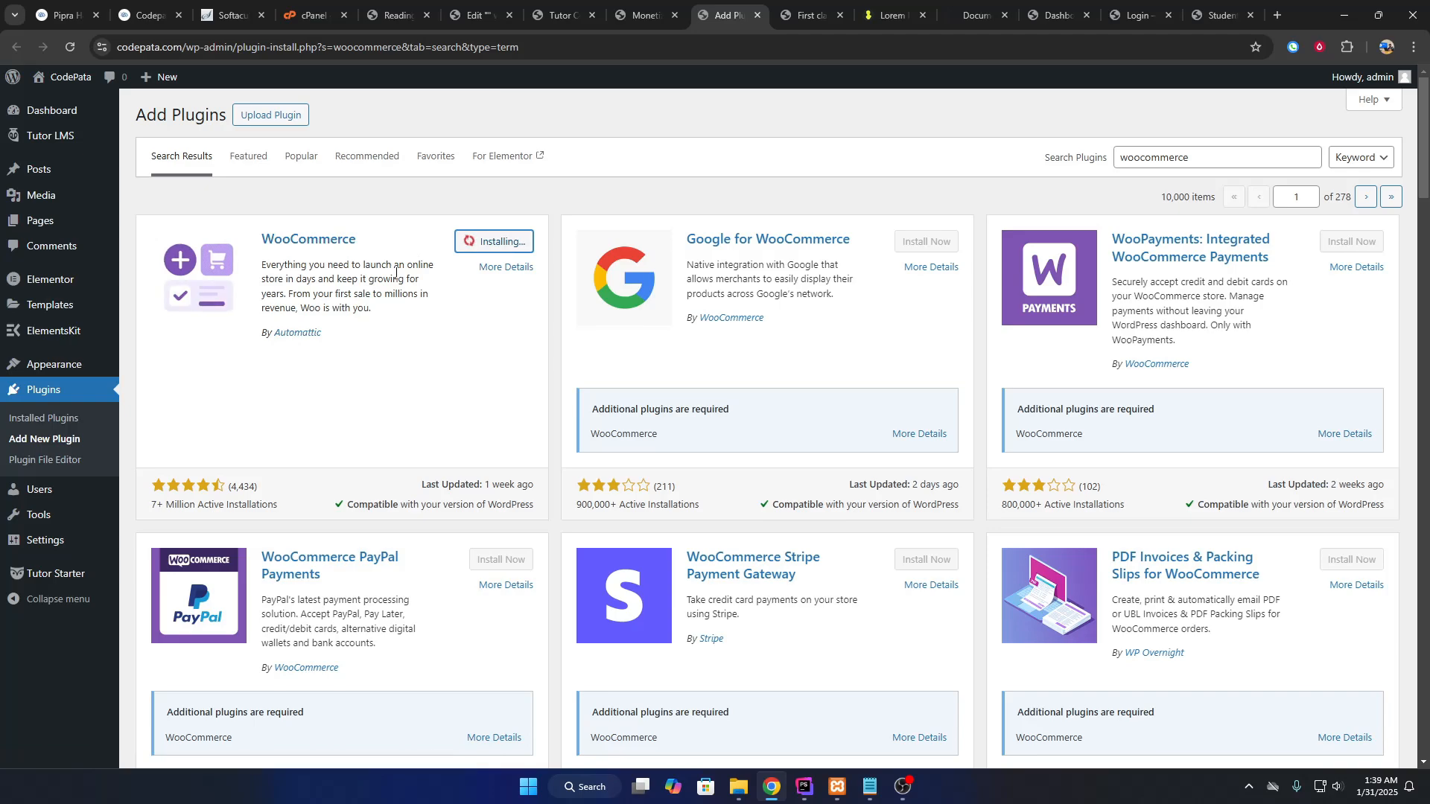
# Browse related results such as the PDF Invoices and Checkout Field Editor plugins.
pyautogui.scroll(-3, 478, 268)
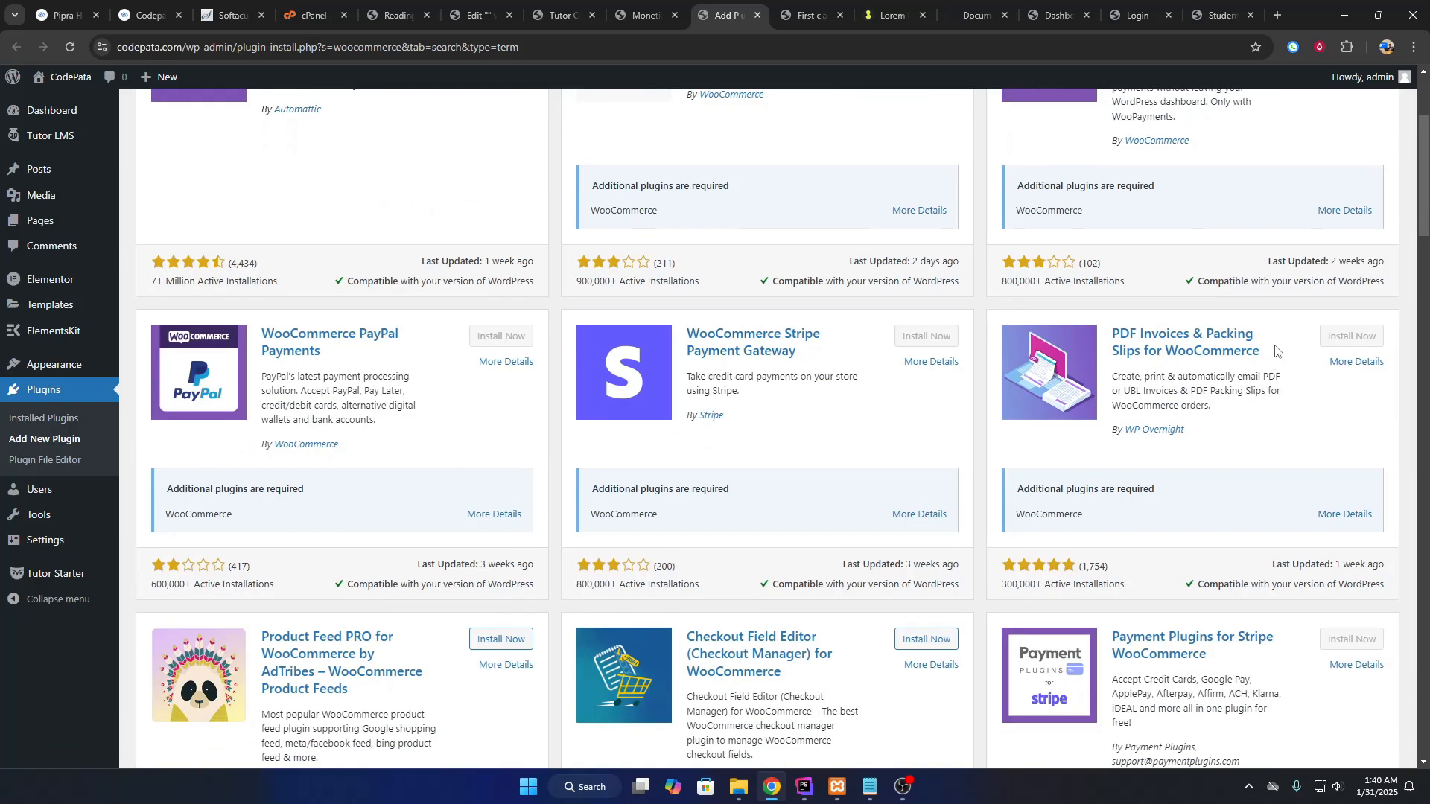
pyautogui.moveTo(1111, 334); pyautogui.dragTo(1192, 335)
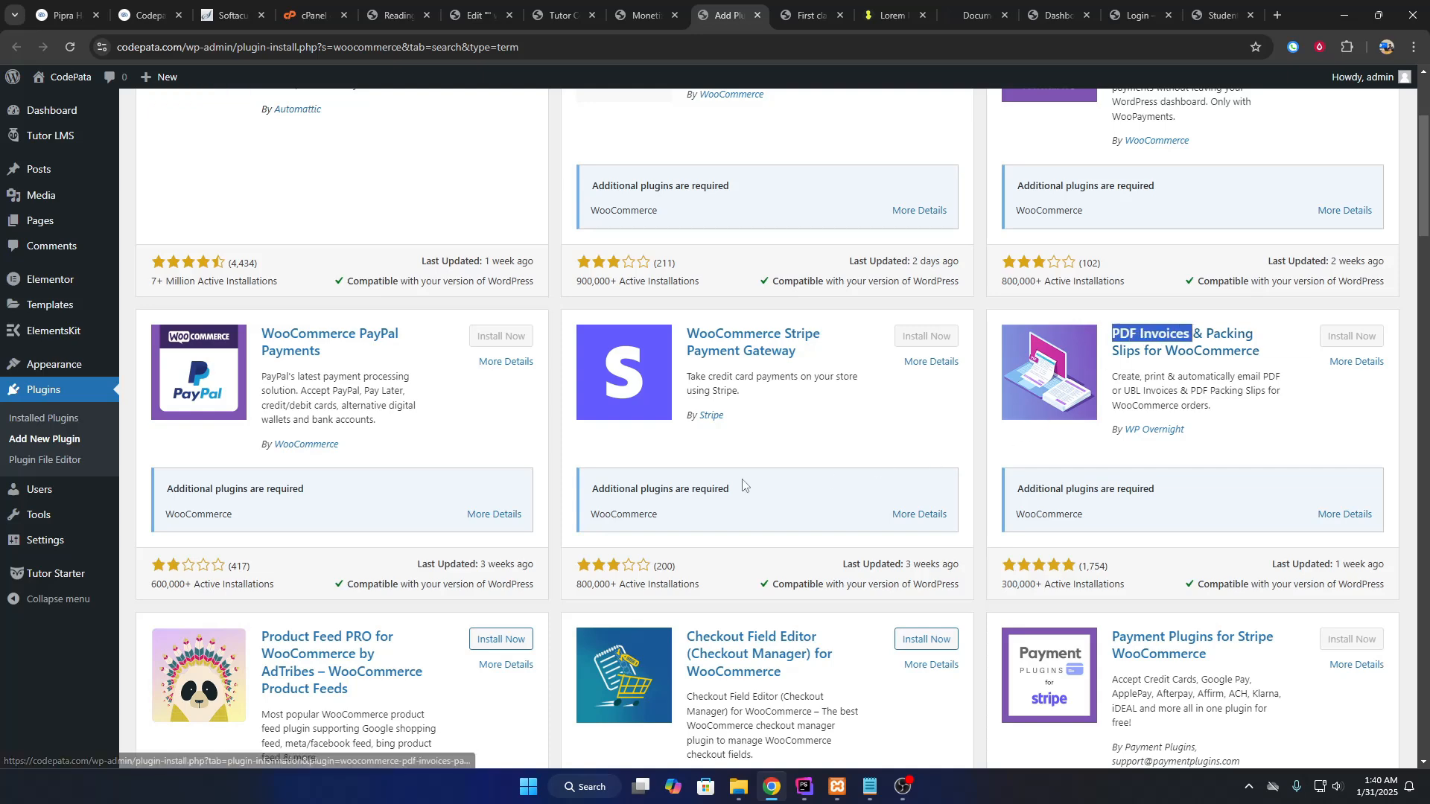
pyautogui.scroll(-5, 760, 536)
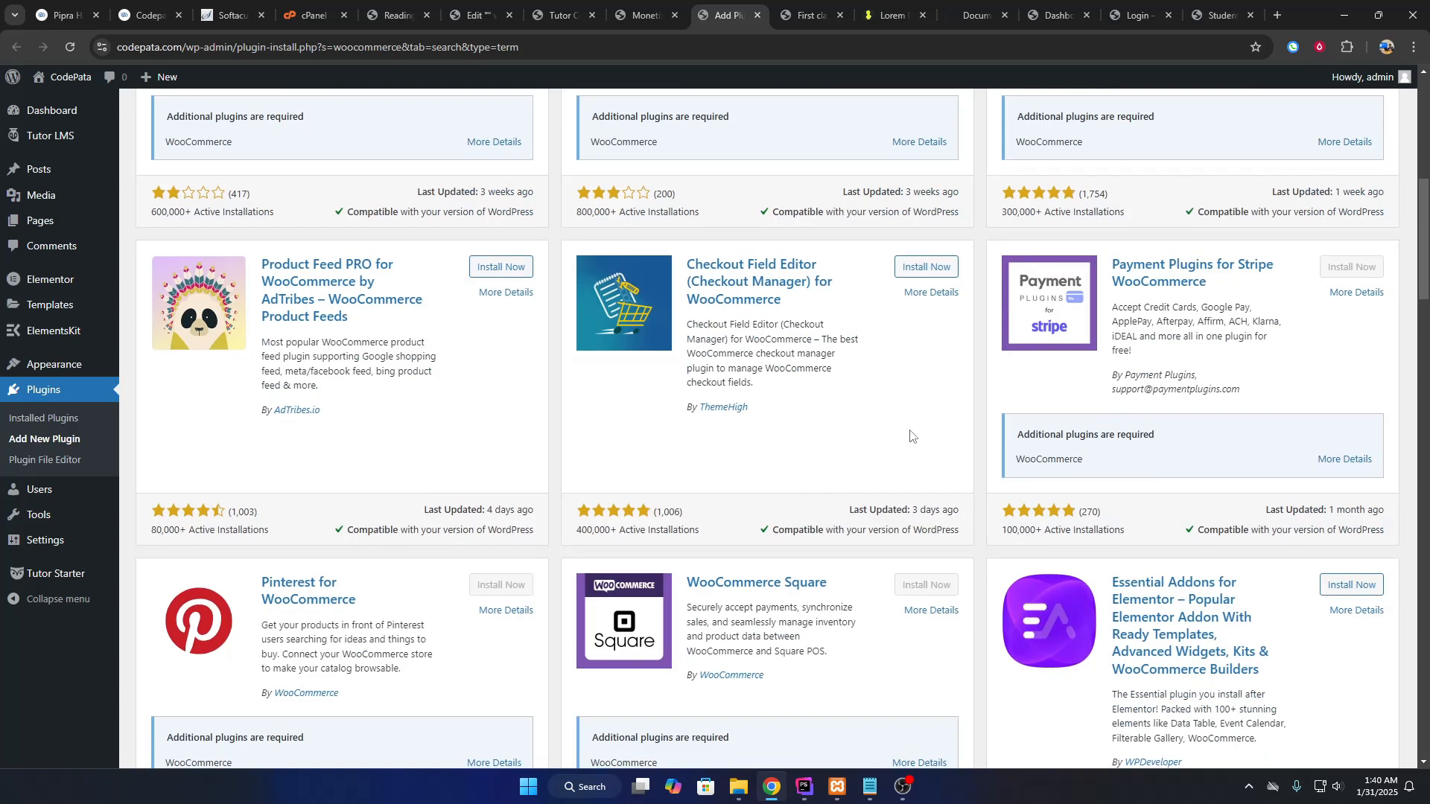
pyautogui.moveTo(674, 267); pyautogui.dragTo(779, 281)
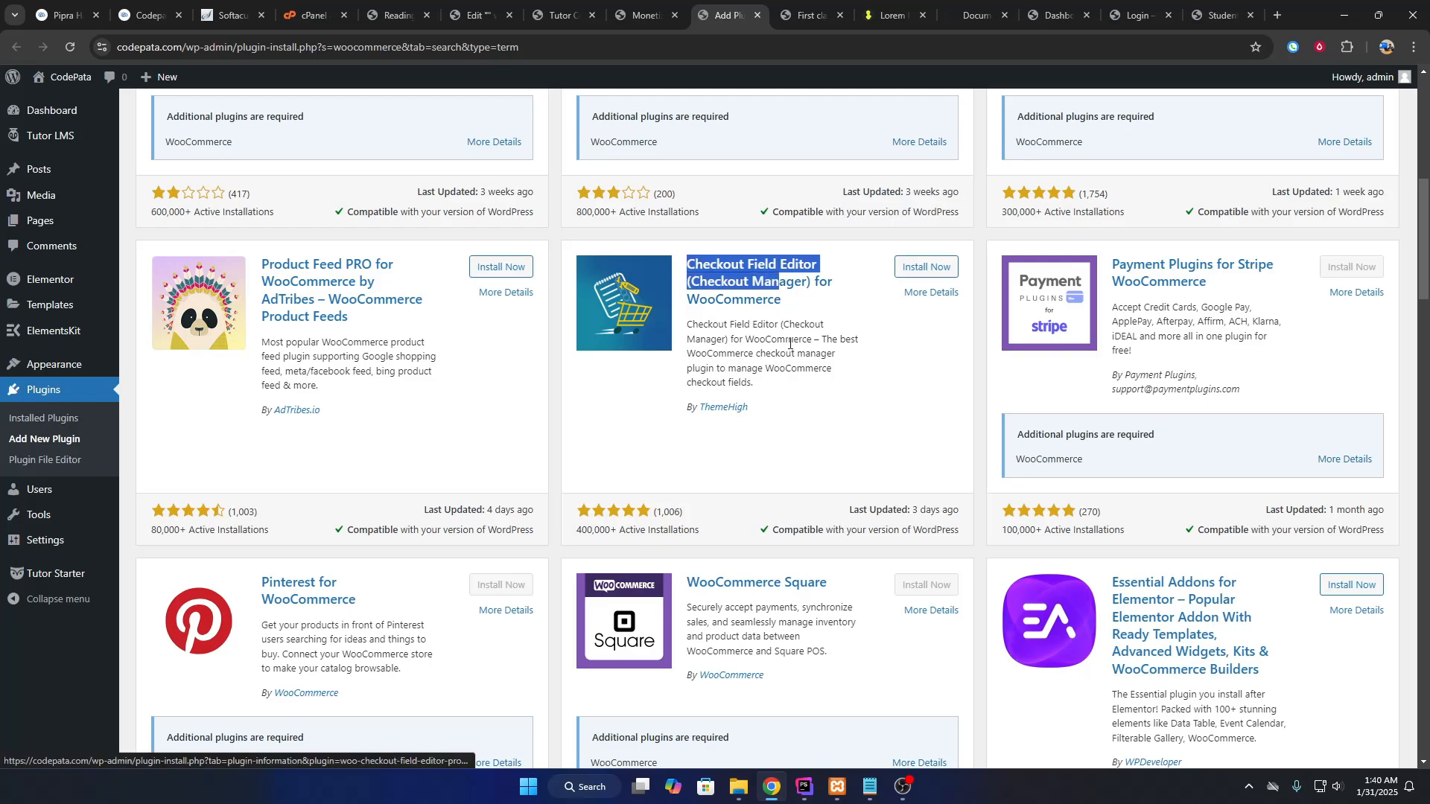
pyautogui.scroll(-8, 838, 412)
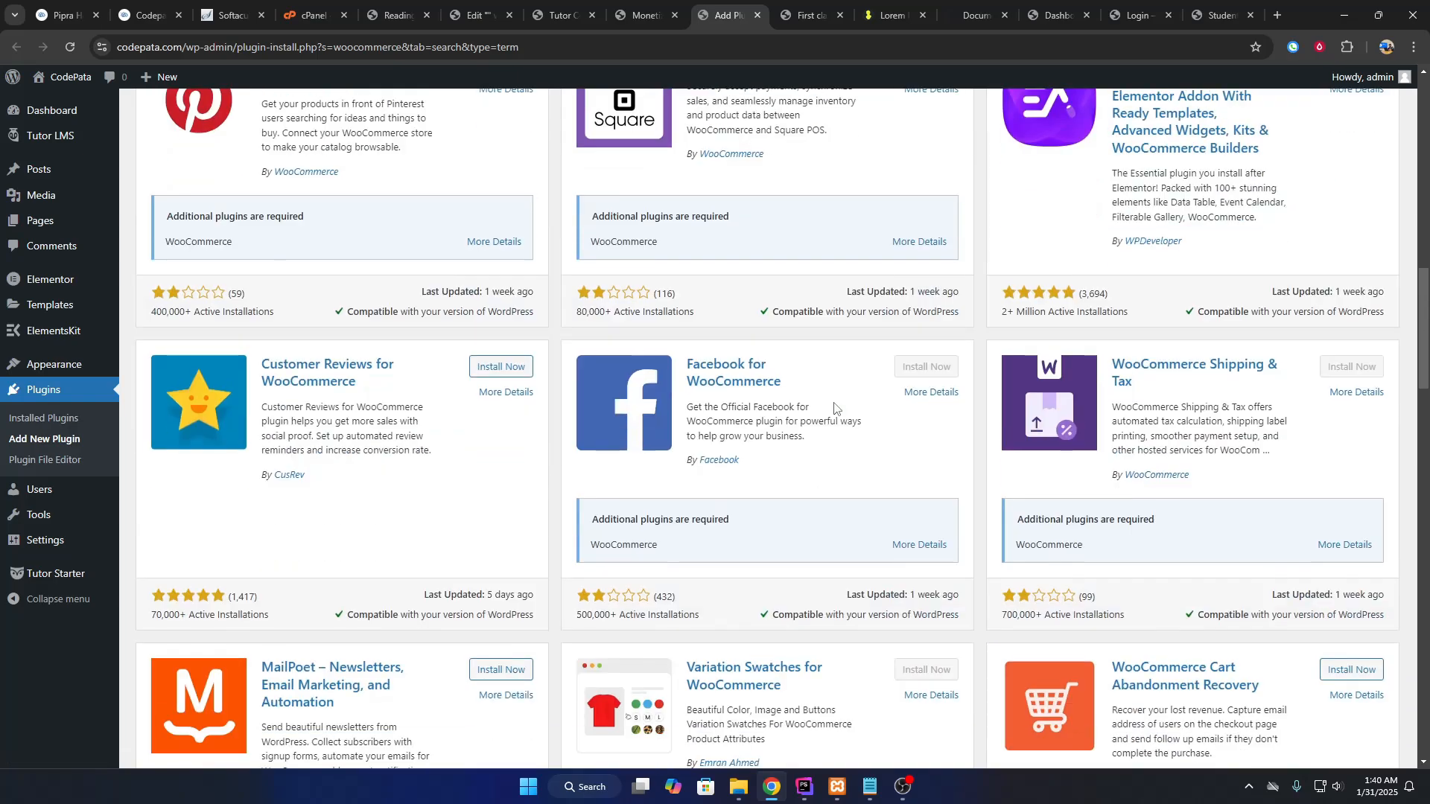
pyautogui.scroll(7, 736, 463)
pyautogui.scroll(12, 736, 462)
pyautogui.scroll(-16, 715, 472)
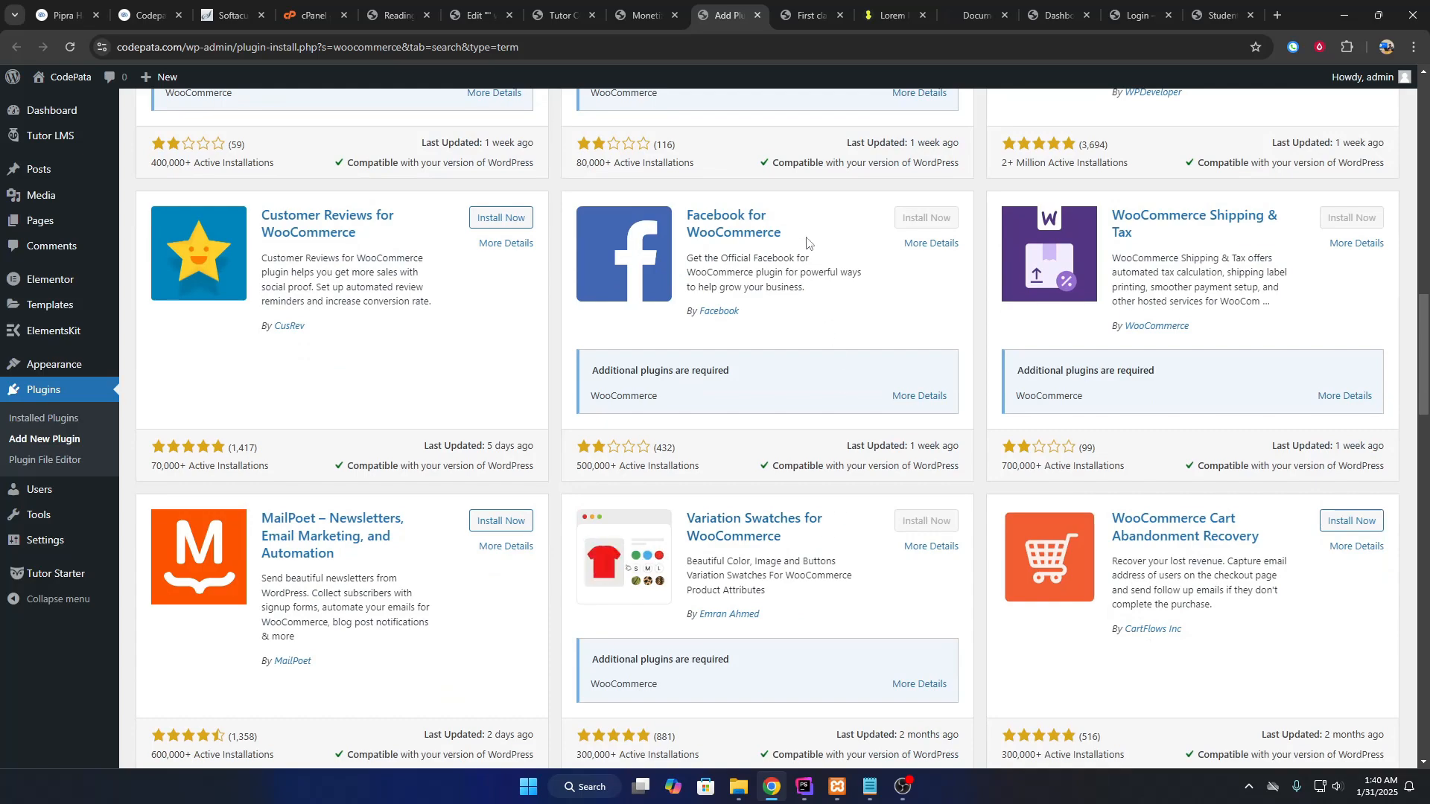
pyautogui.scroll(-4, 807, 243)
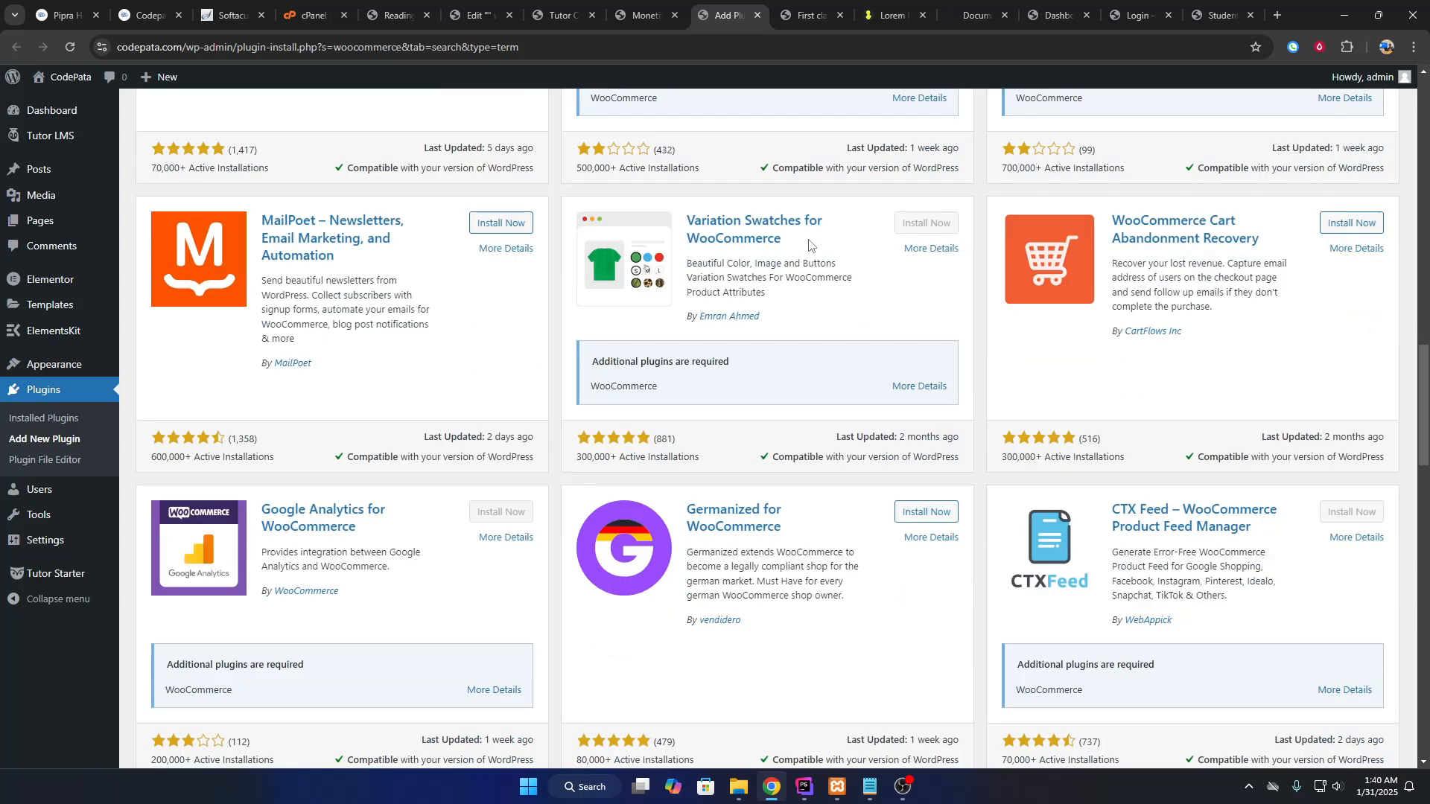
pyautogui.scroll(-7, 881, 311)
pyautogui.scroll(-6, 790, 358)
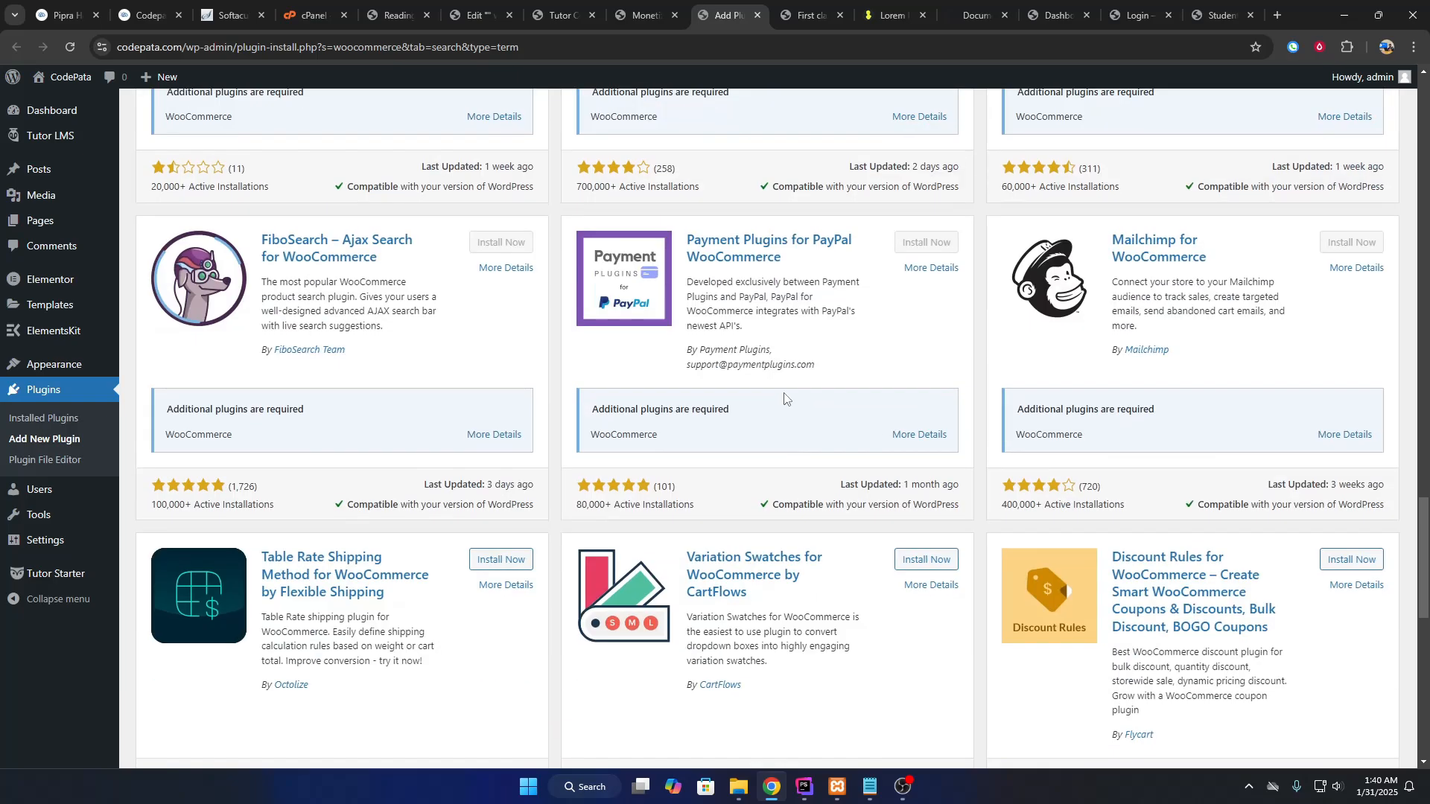
pyautogui.moveTo(1423, 575); pyautogui.dragTo(1426, 141)
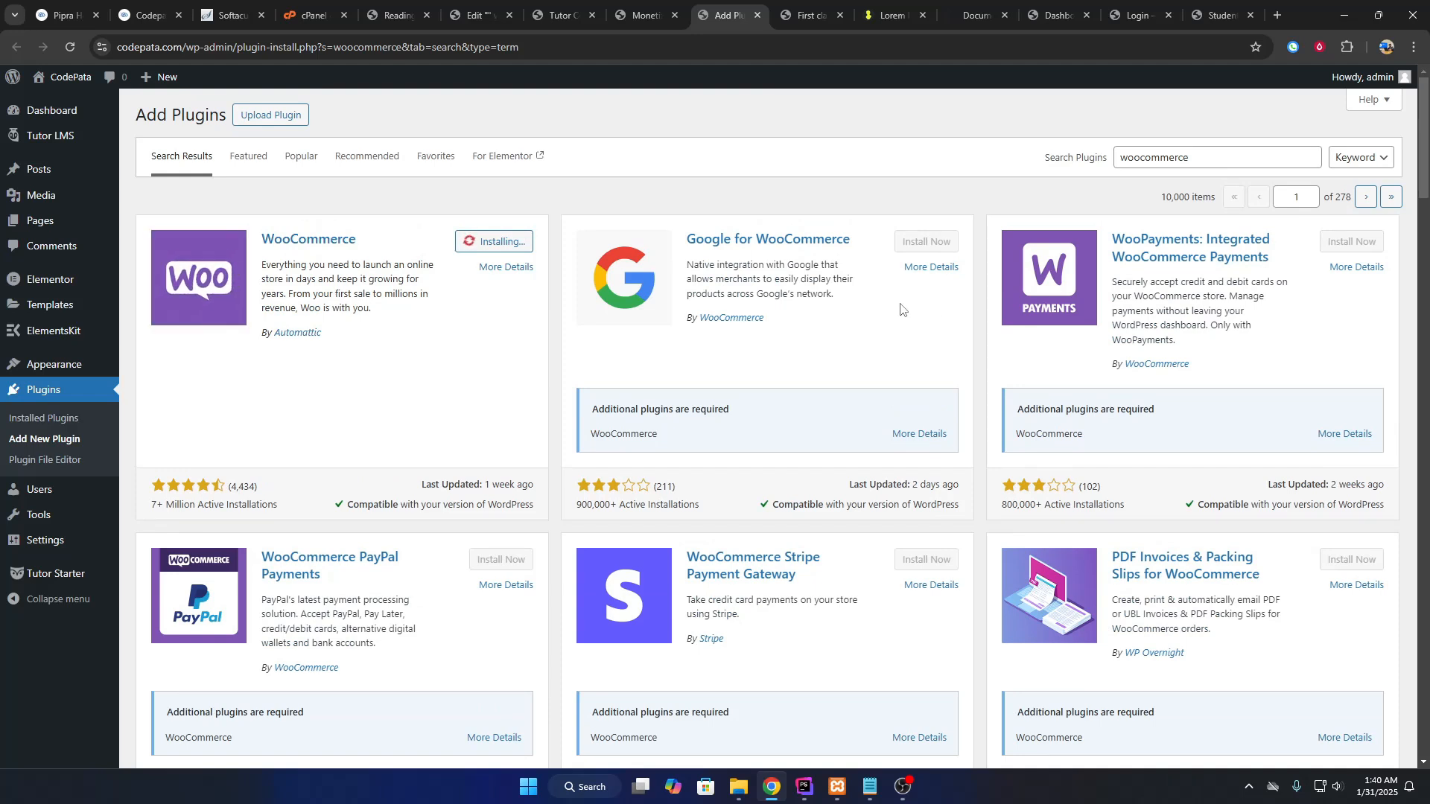
# Activate the installed WooCommerce plugin.
pyautogui.doubleClick(1259, 157)
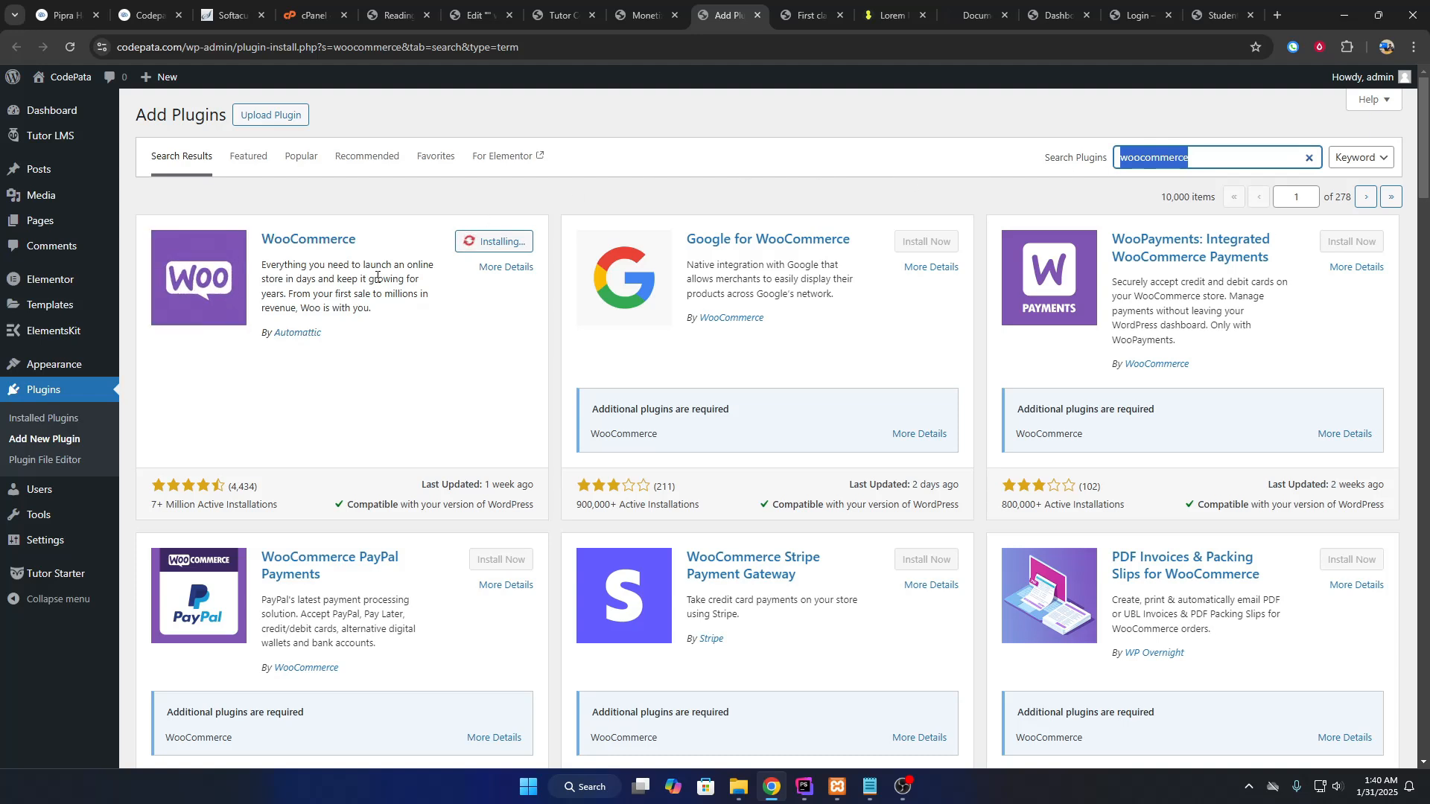
pyautogui.moveTo(377, 277); pyautogui.dragTo(347, 288)
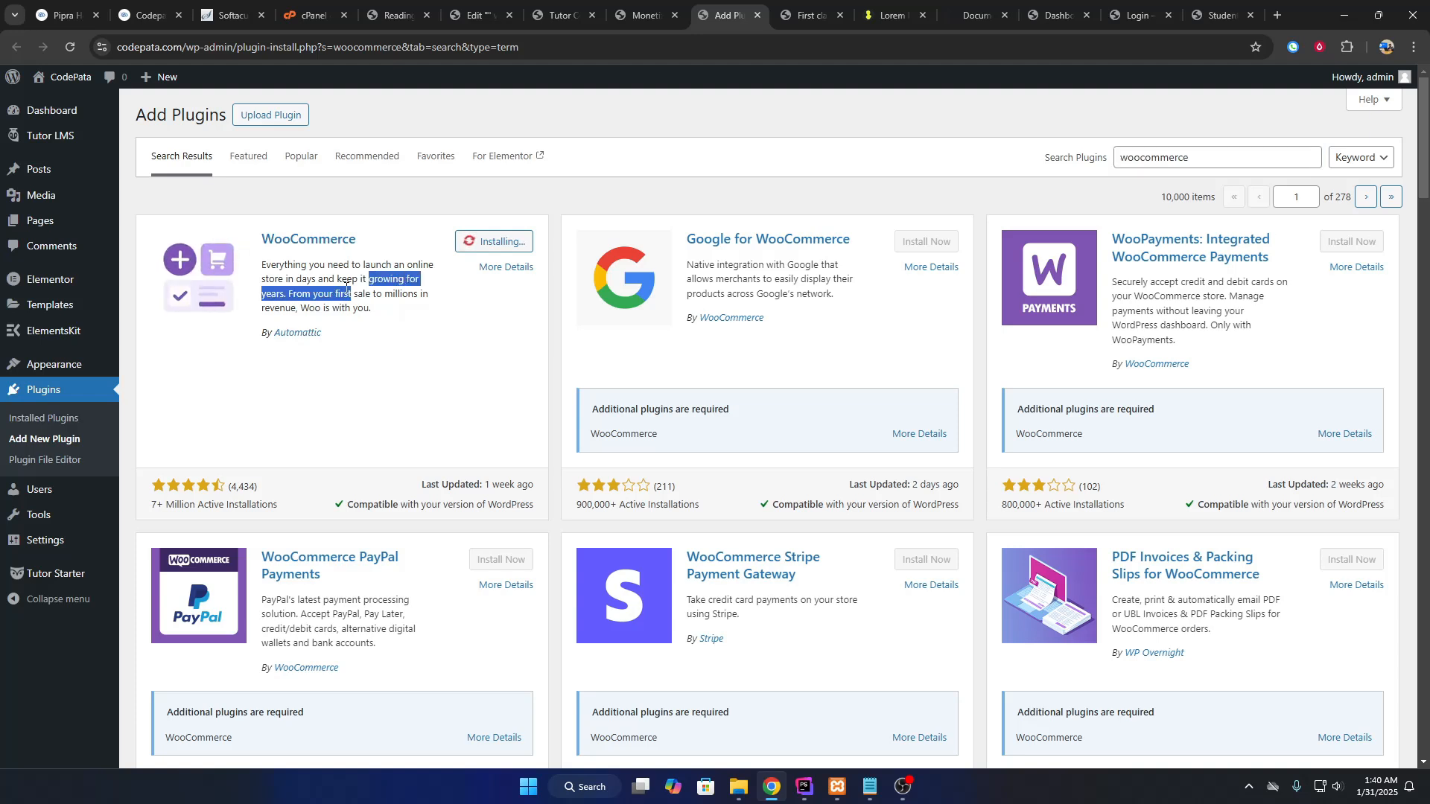
pyautogui.click(347, 287)
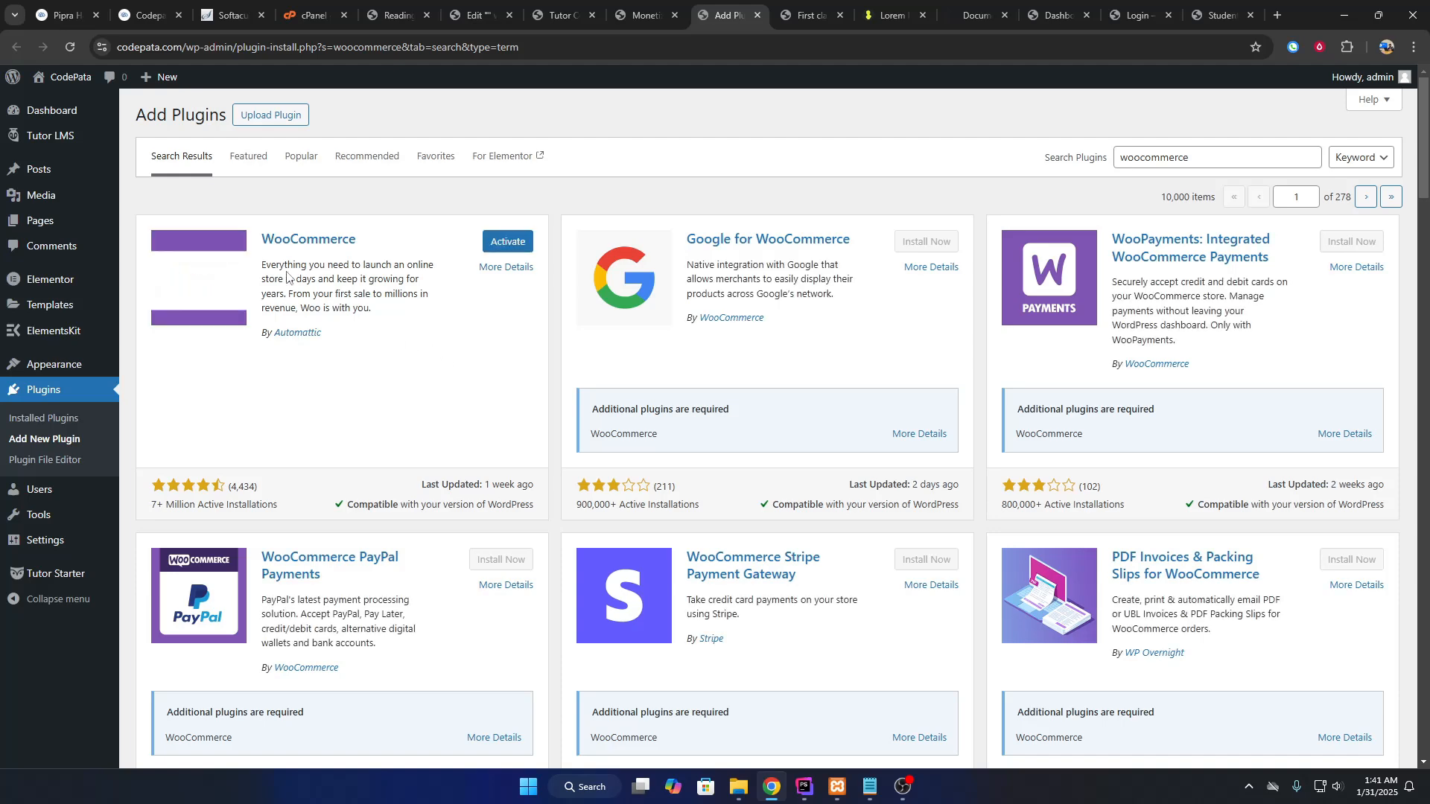
pyautogui.click(508, 241)
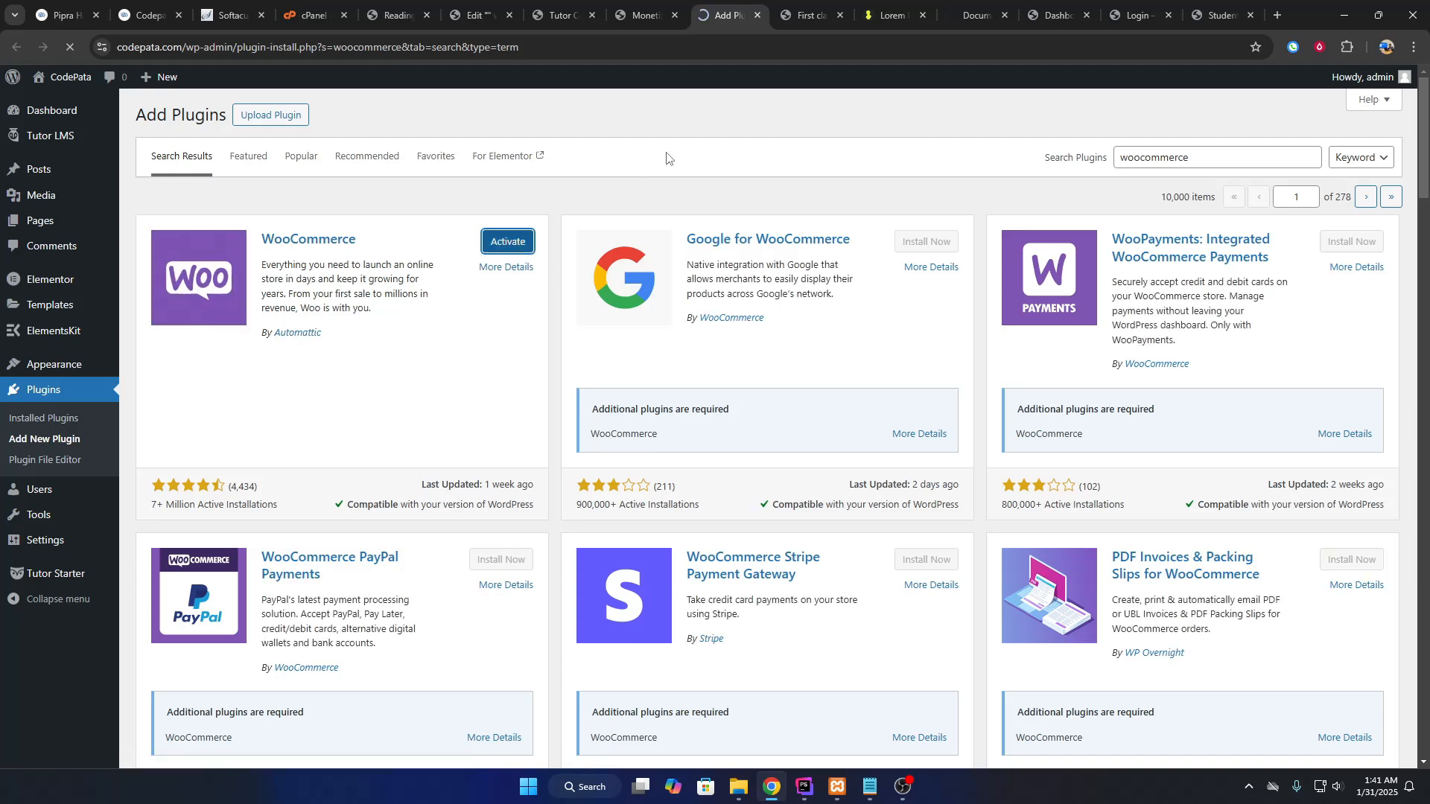
pyautogui.hotkey('ctrl', 'pageup')
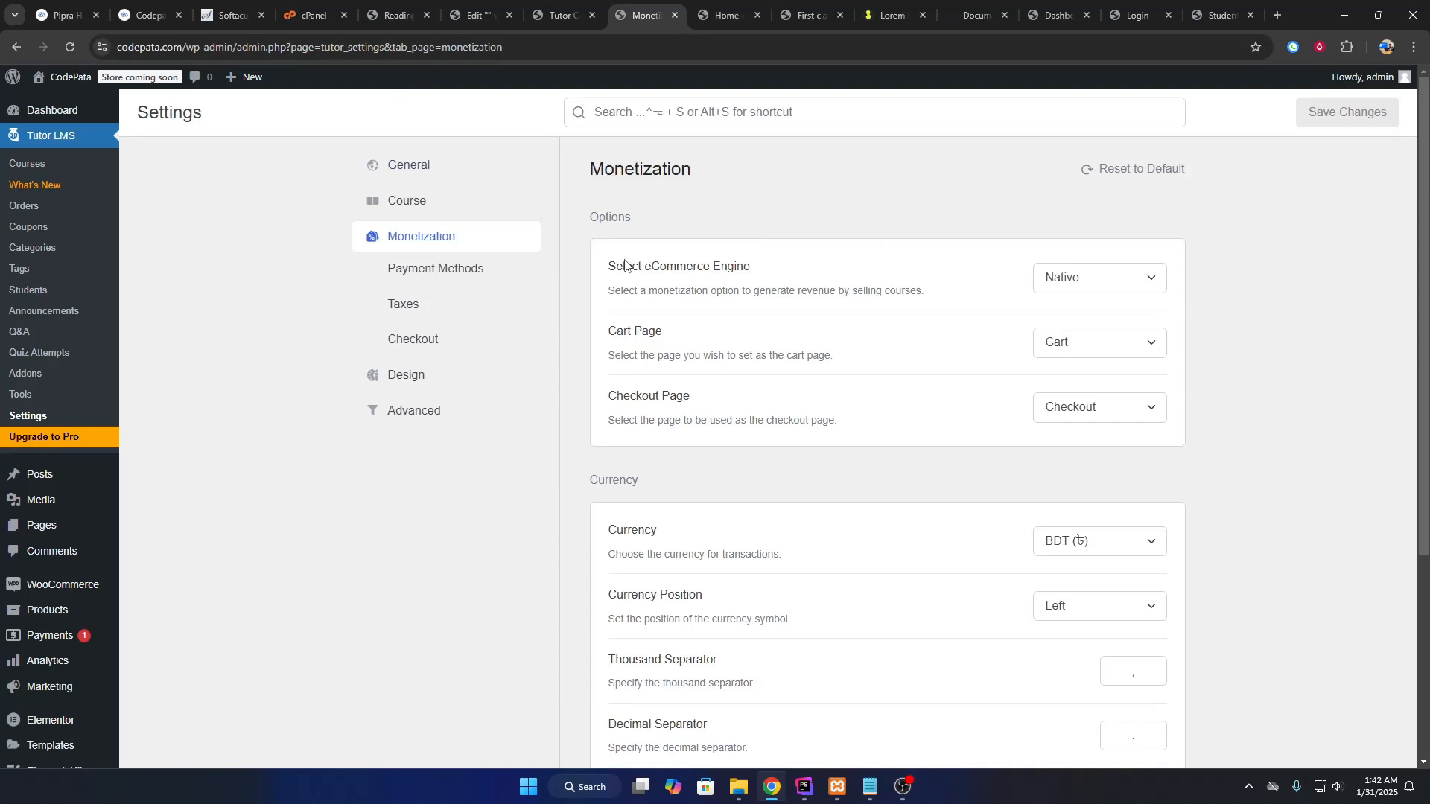
# Set WooCommerce as the Tutor LMS eCommerce engine with automatic order completion, and save.
pyautogui.doubleClick(648, 271)
pyautogui.click(1054, 278)
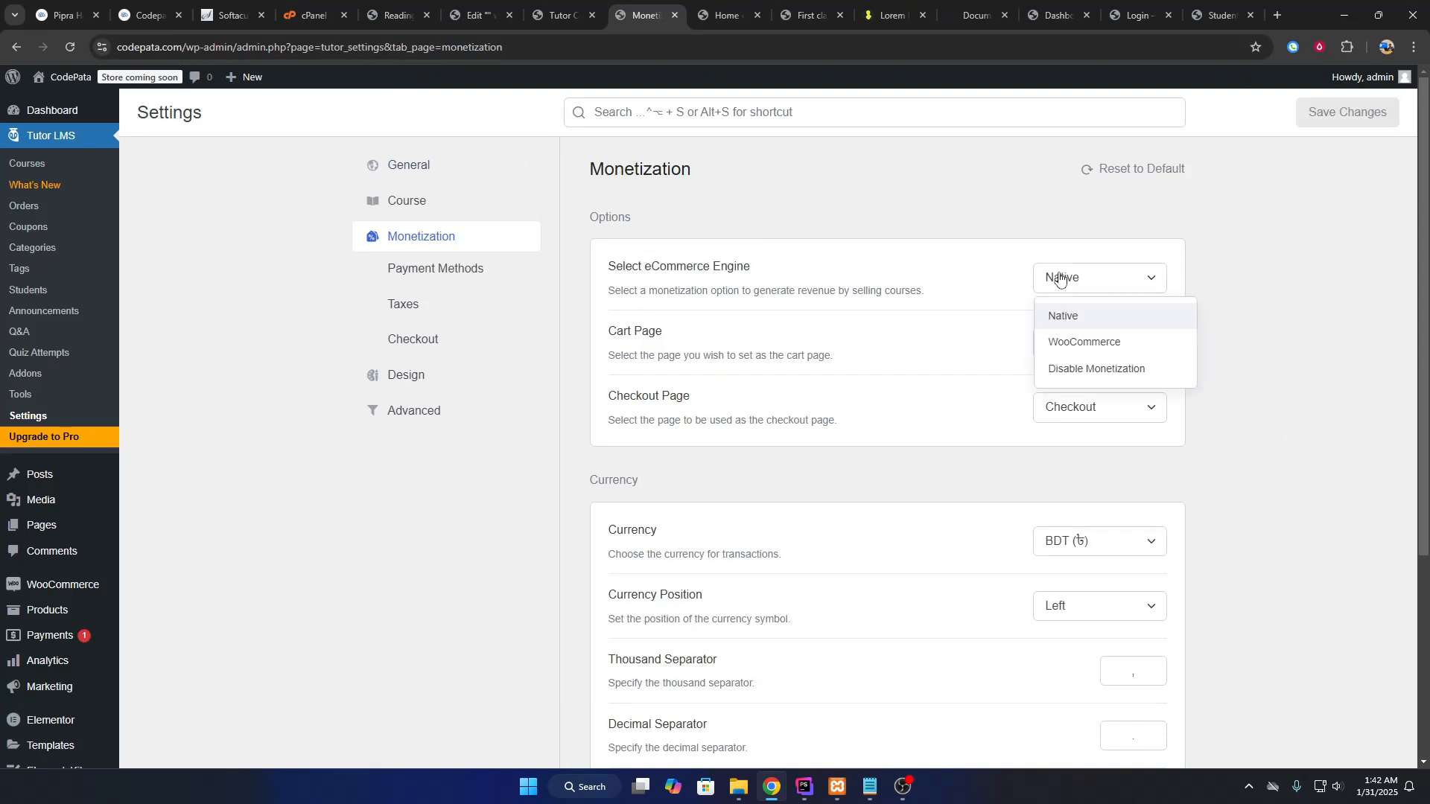
pyautogui.click(1088, 344)
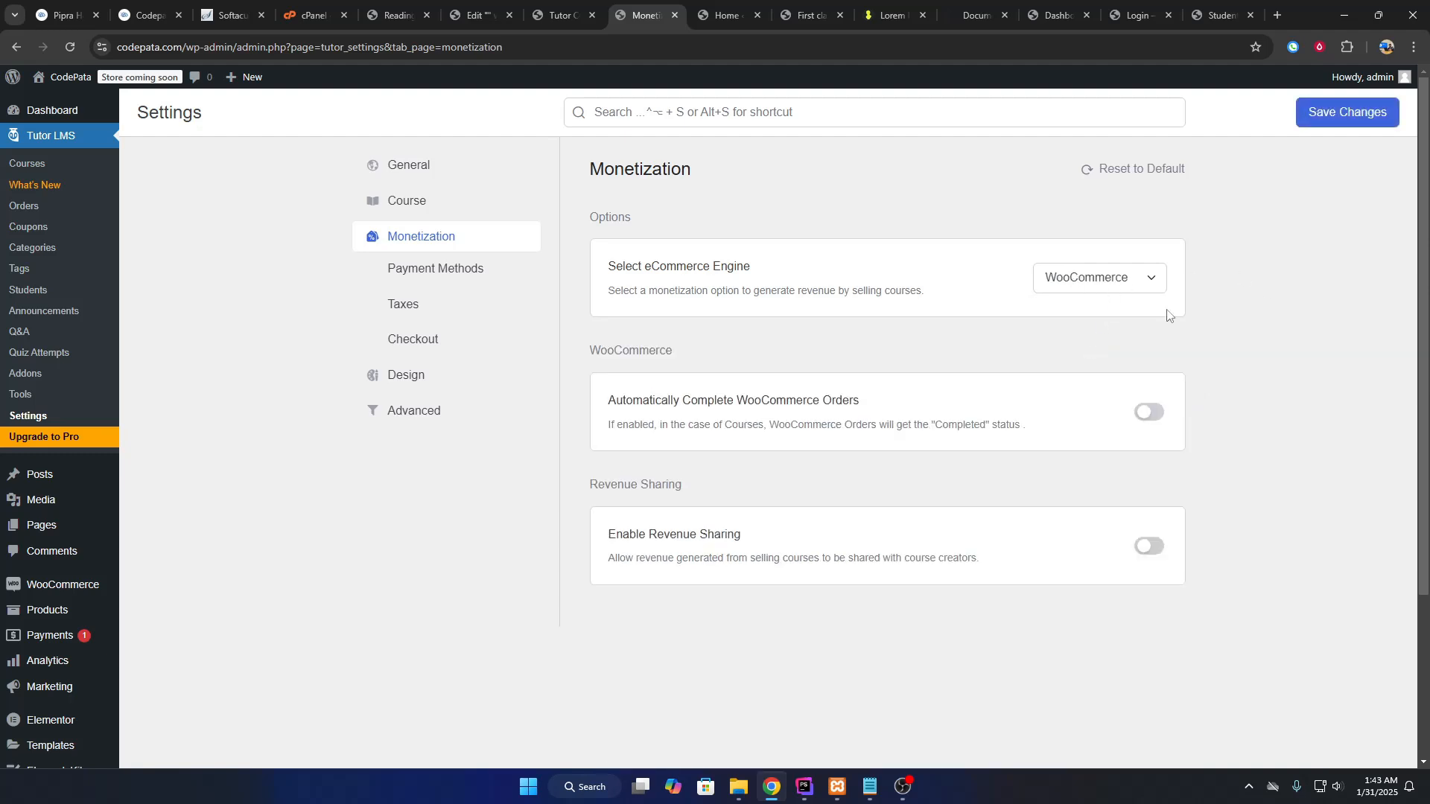
pyautogui.moveTo(623, 395); pyautogui.dragTo(752, 403)
pyautogui.click(778, 404)
pyautogui.click(1339, 108)
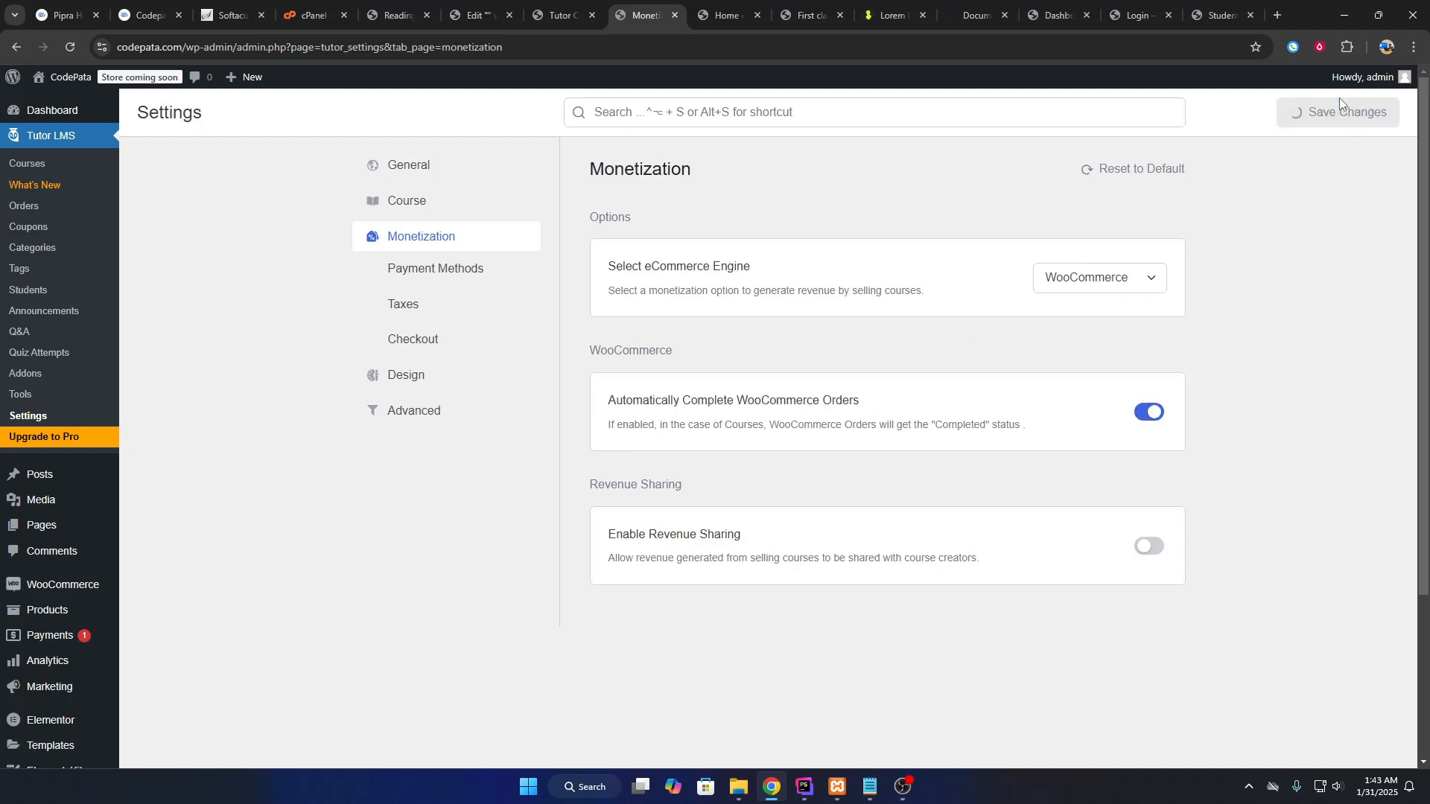
# Review the General tab of WooCommerce Settings from the WooCommerce home page.
pyautogui.hotkey('ctrl', 'Tab')
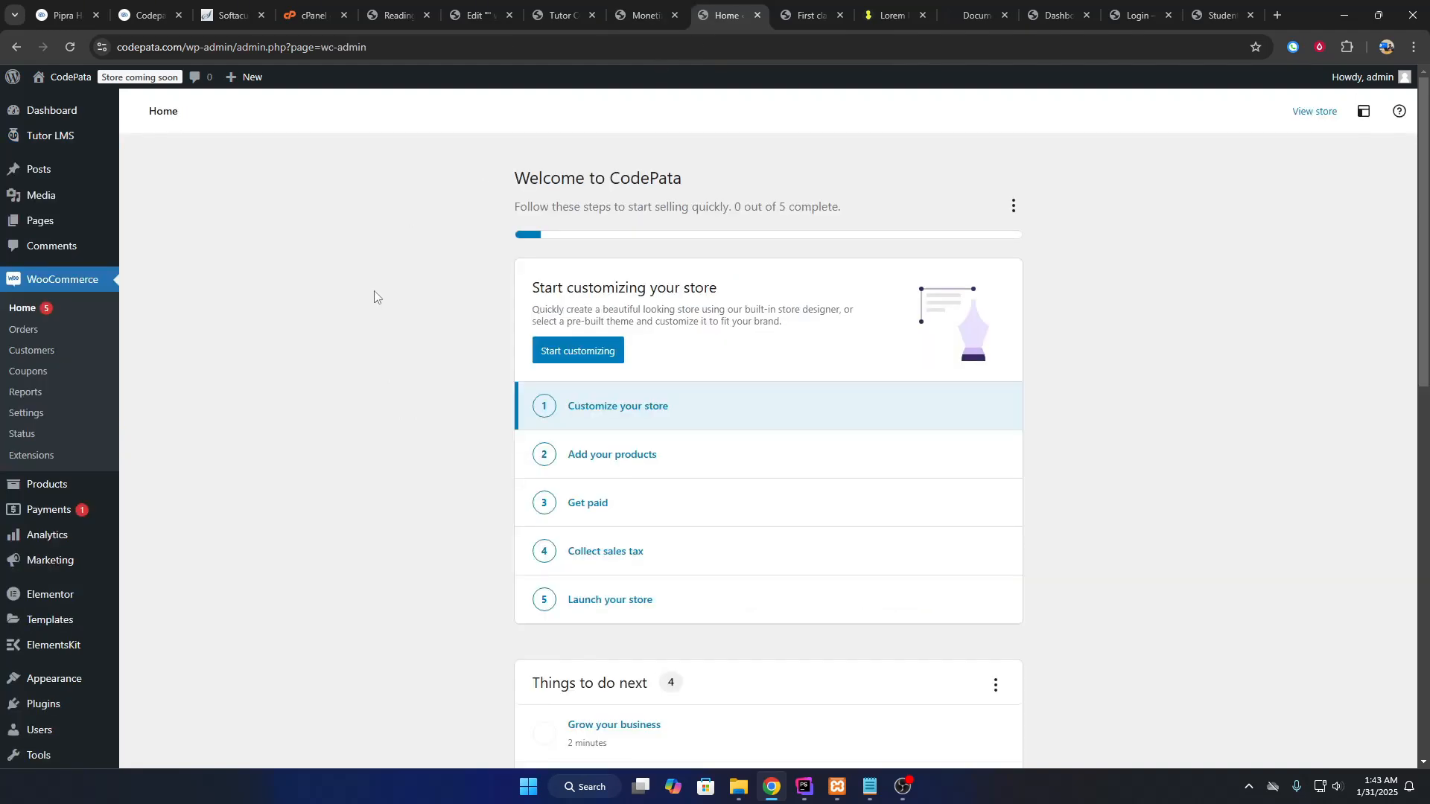
pyautogui.click(620, 6)
pyautogui.hotkey('ctrl', 'Tab')
pyautogui.click(651, 7)
pyautogui.hotkey('ctrl', 'Tab')
pyautogui.click(30, 413)
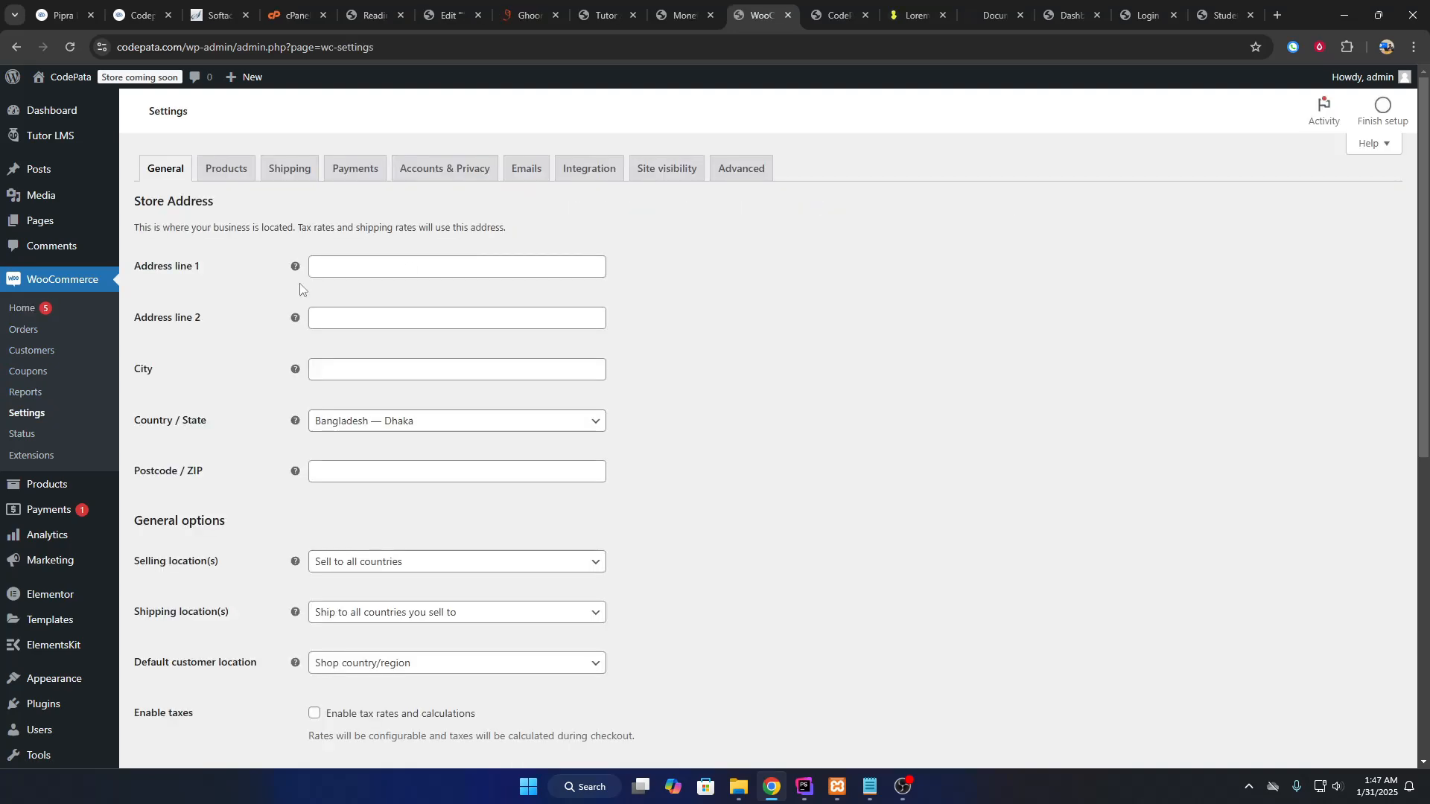
pyautogui.scroll(-7, 234, 343)
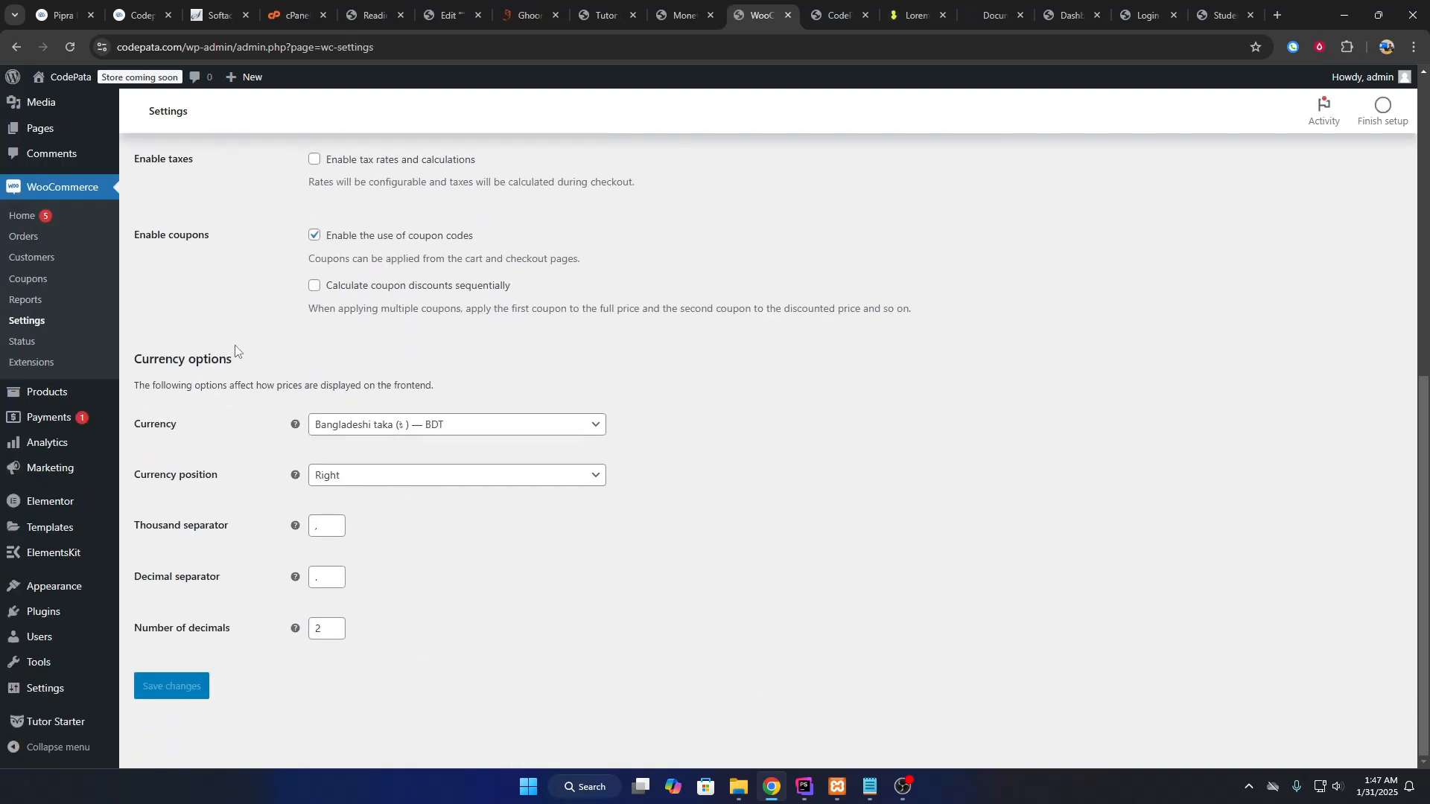
pyautogui.moveTo(131, 424); pyautogui.dragTo(190, 424)
pyautogui.scroll(3, 208, 435)
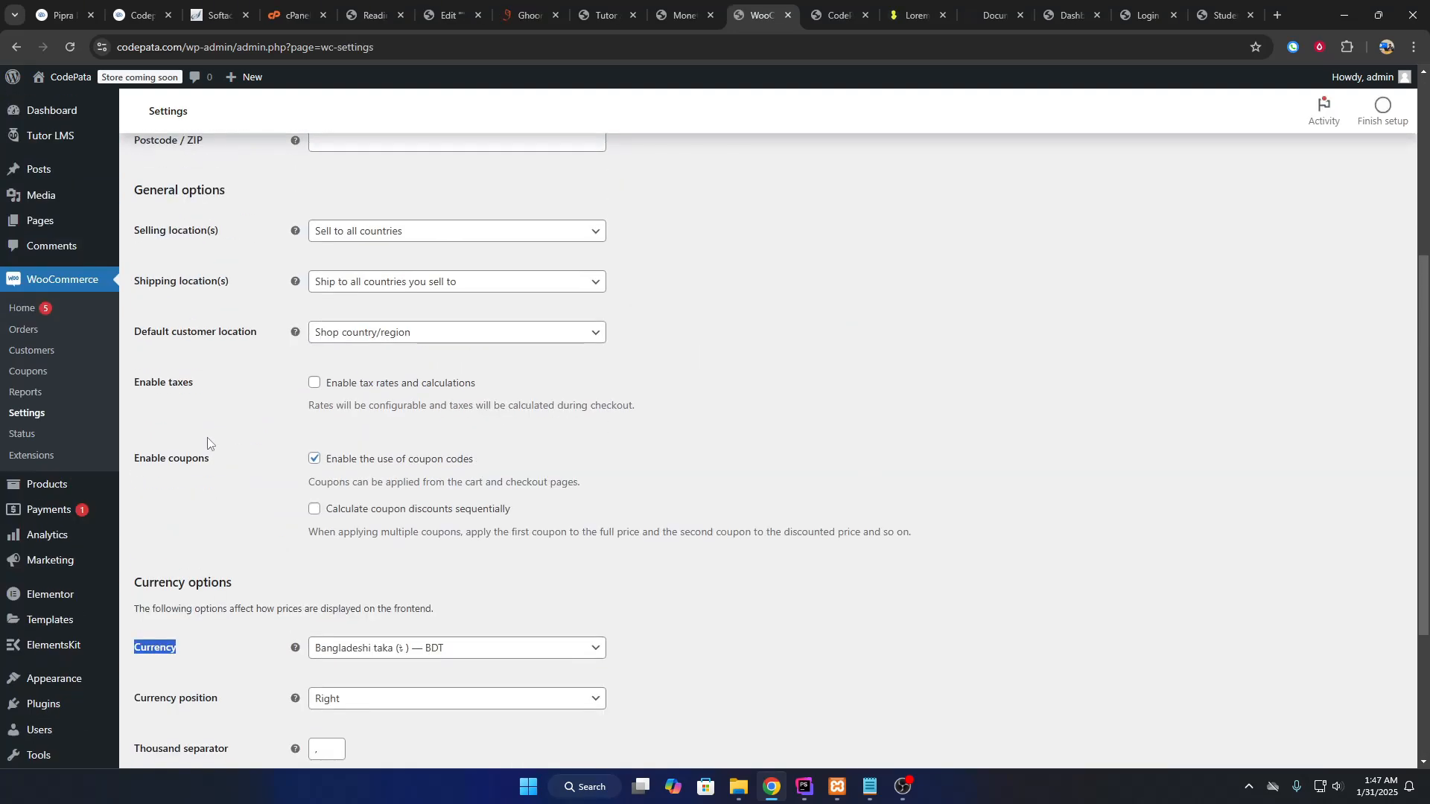
pyautogui.scroll(5, 215, 439)
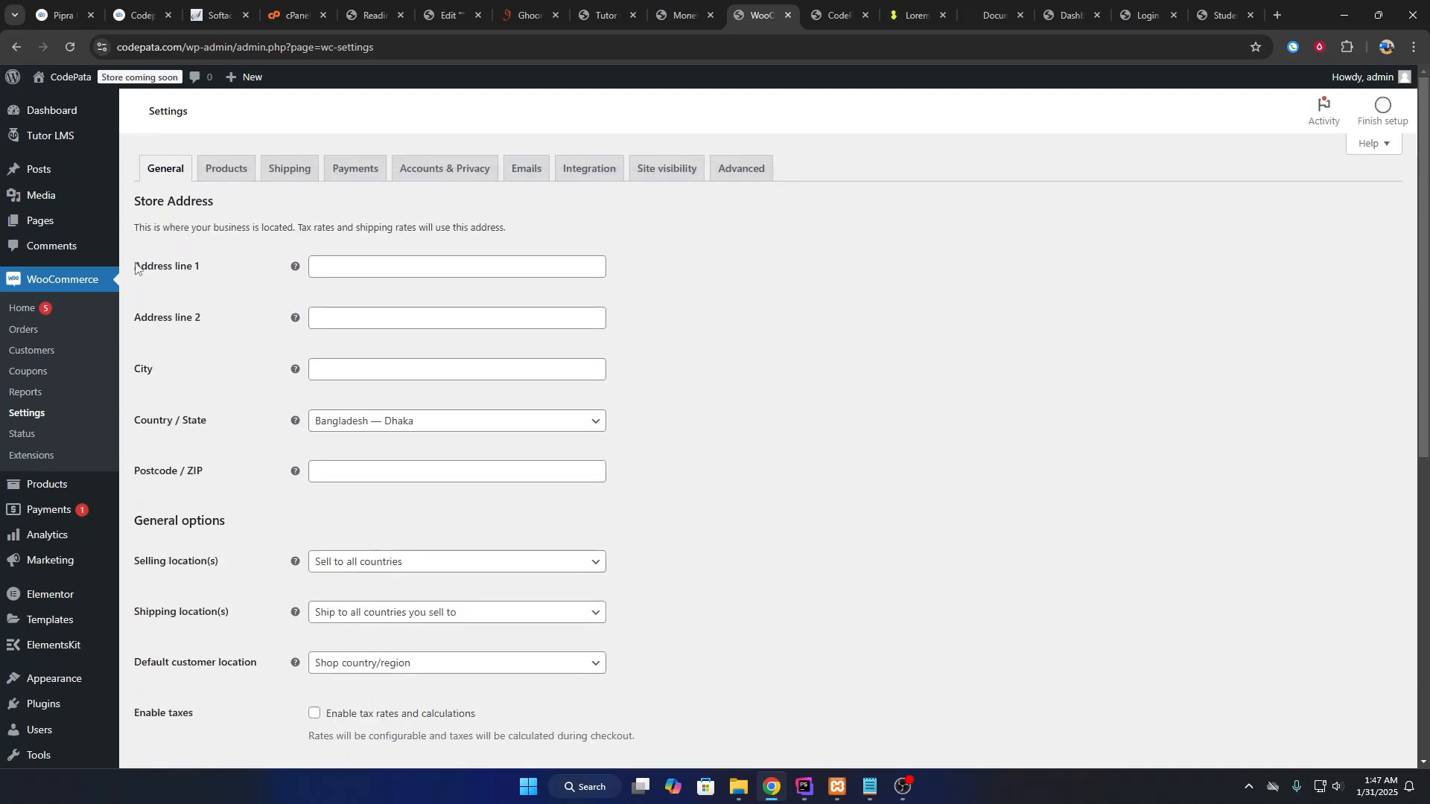
pyautogui.moveTo(134, 198); pyautogui.dragTo(230, 612)
pyautogui.scroll(-6, 233, 546)
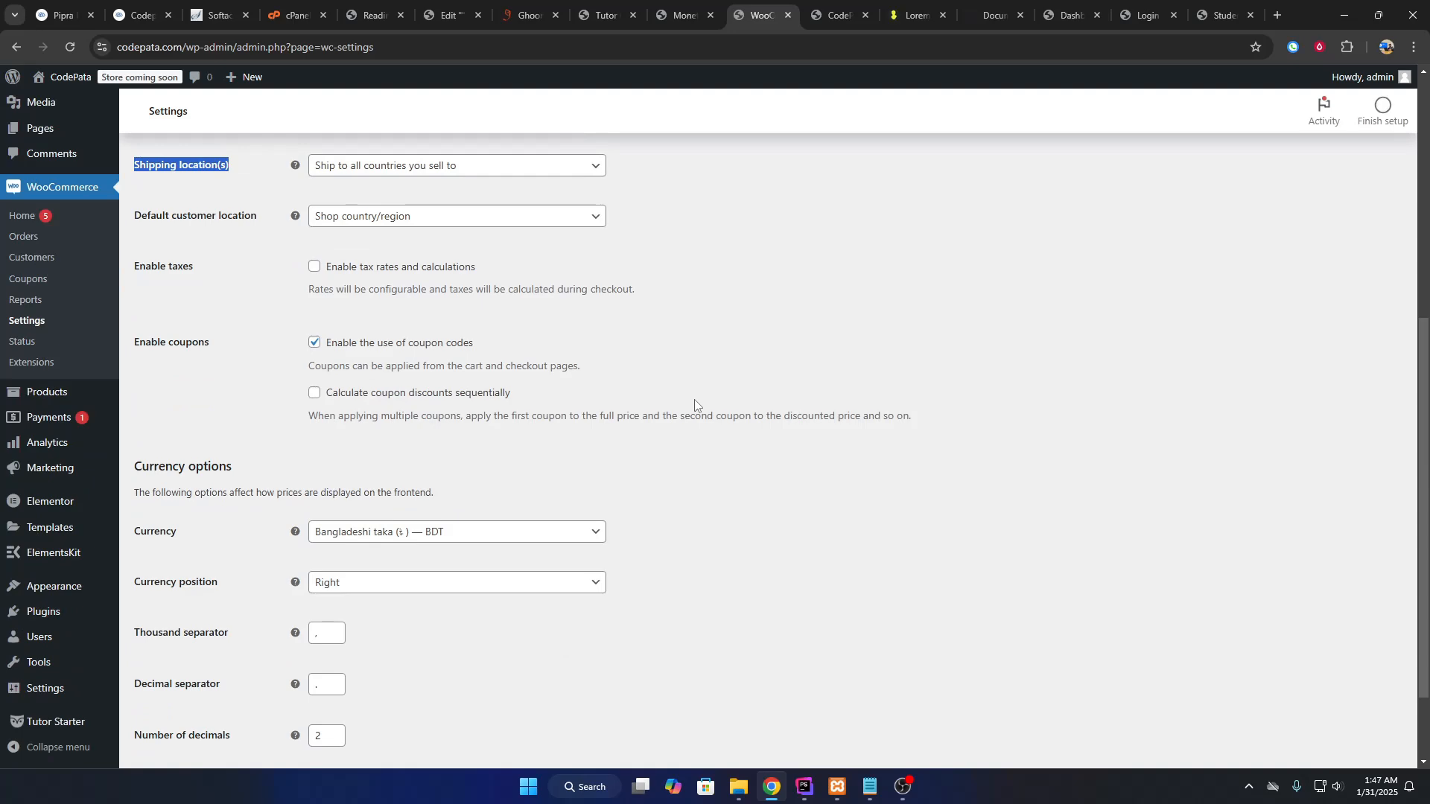
pyautogui.scroll(6, 695, 404)
# Reload the live CodePata site, note the empty 'No Data Available' course section, and return to Elementor.
pyautogui.click(679, 15)
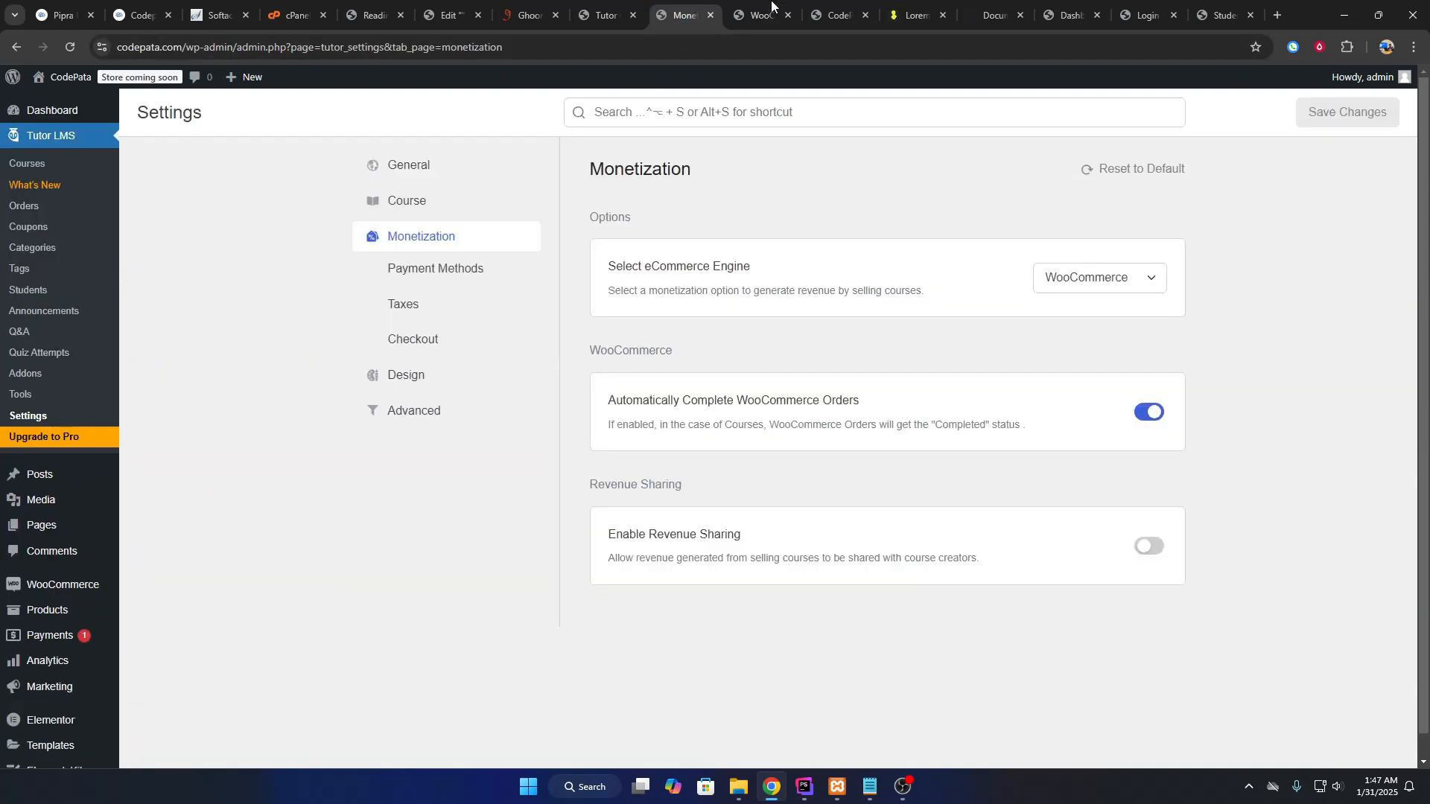
pyautogui.click(834, 15)
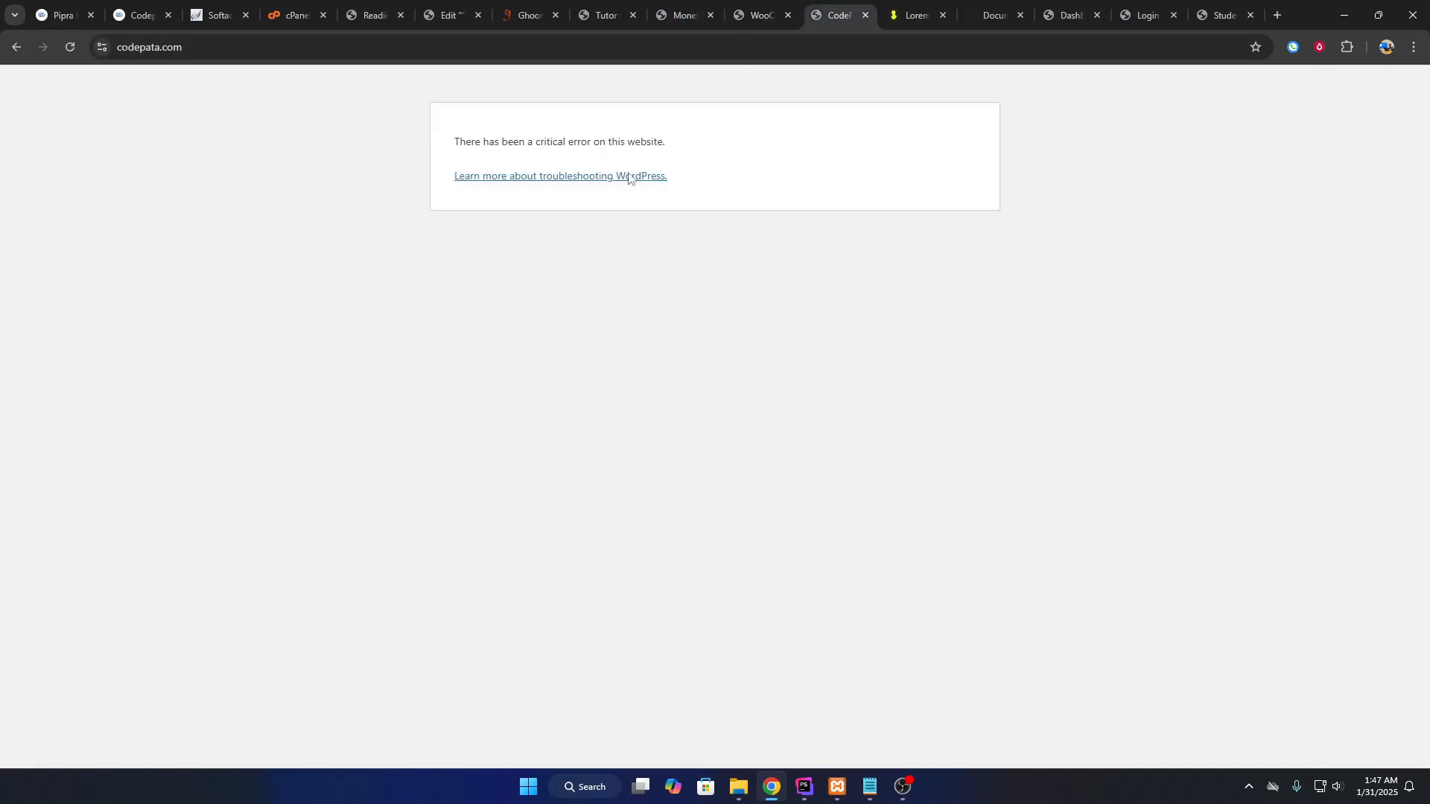
pyautogui.click(70, 46)
pyautogui.moveTo(837, 6); pyautogui.dragTo(605, 11)
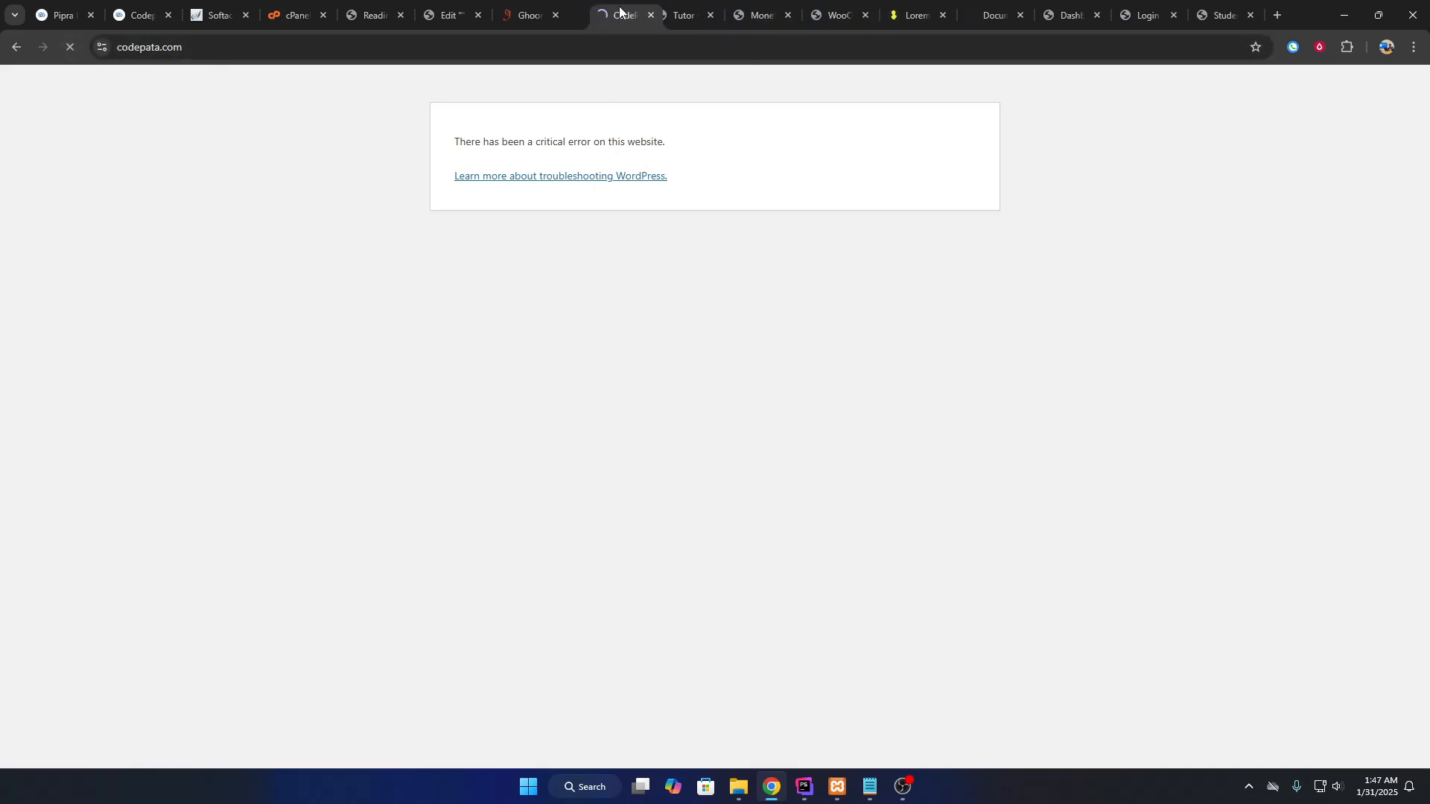
pyautogui.scroll(-2, 454, 380)
pyautogui.scroll(-1, 450, 376)
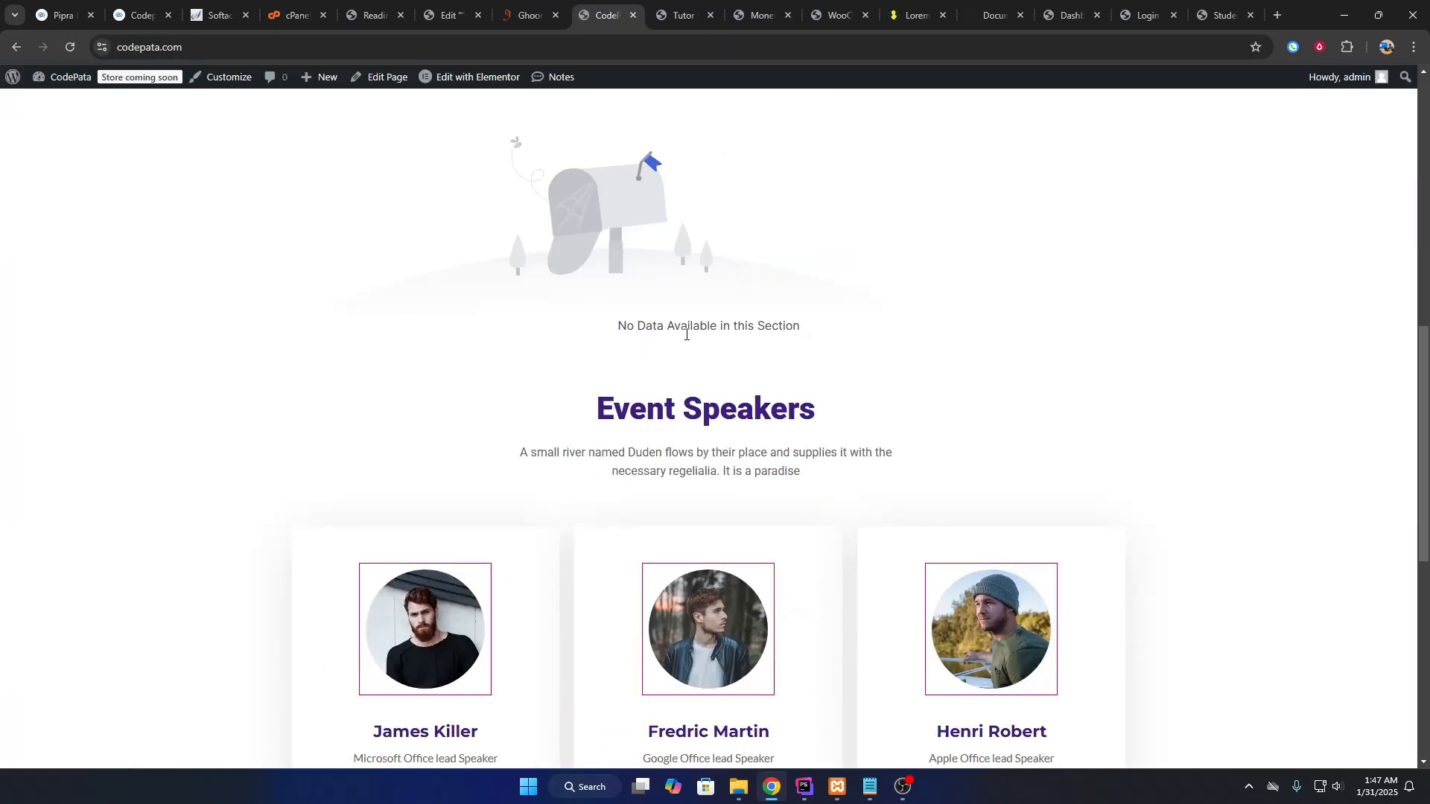
pyautogui.moveTo(601, 328); pyautogui.dragTo(810, 329)
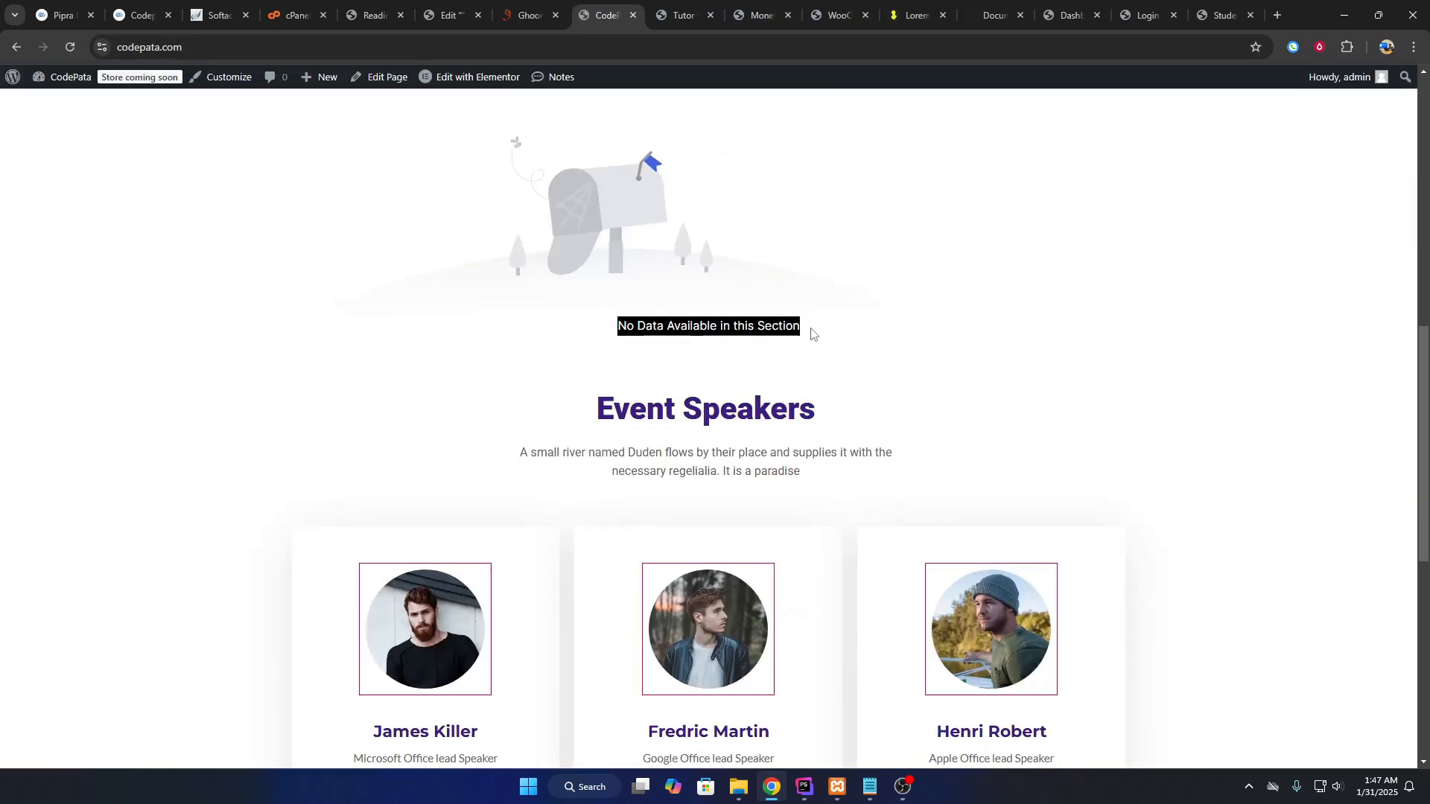
pyautogui.click(445, 7)
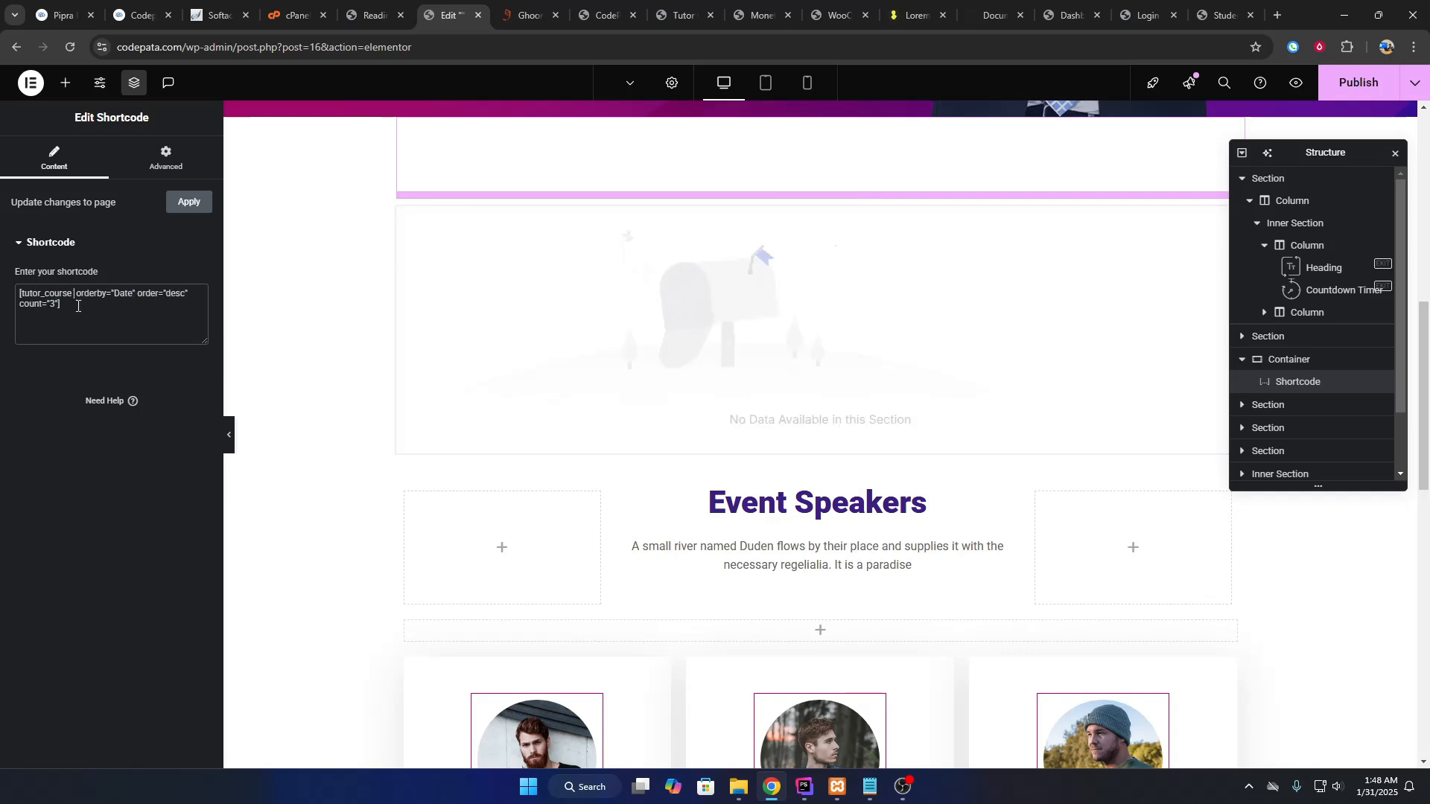
# Remove category="28" from the course shortcode, publish, and check the live homepage.
pyautogui.press('BackSpace')
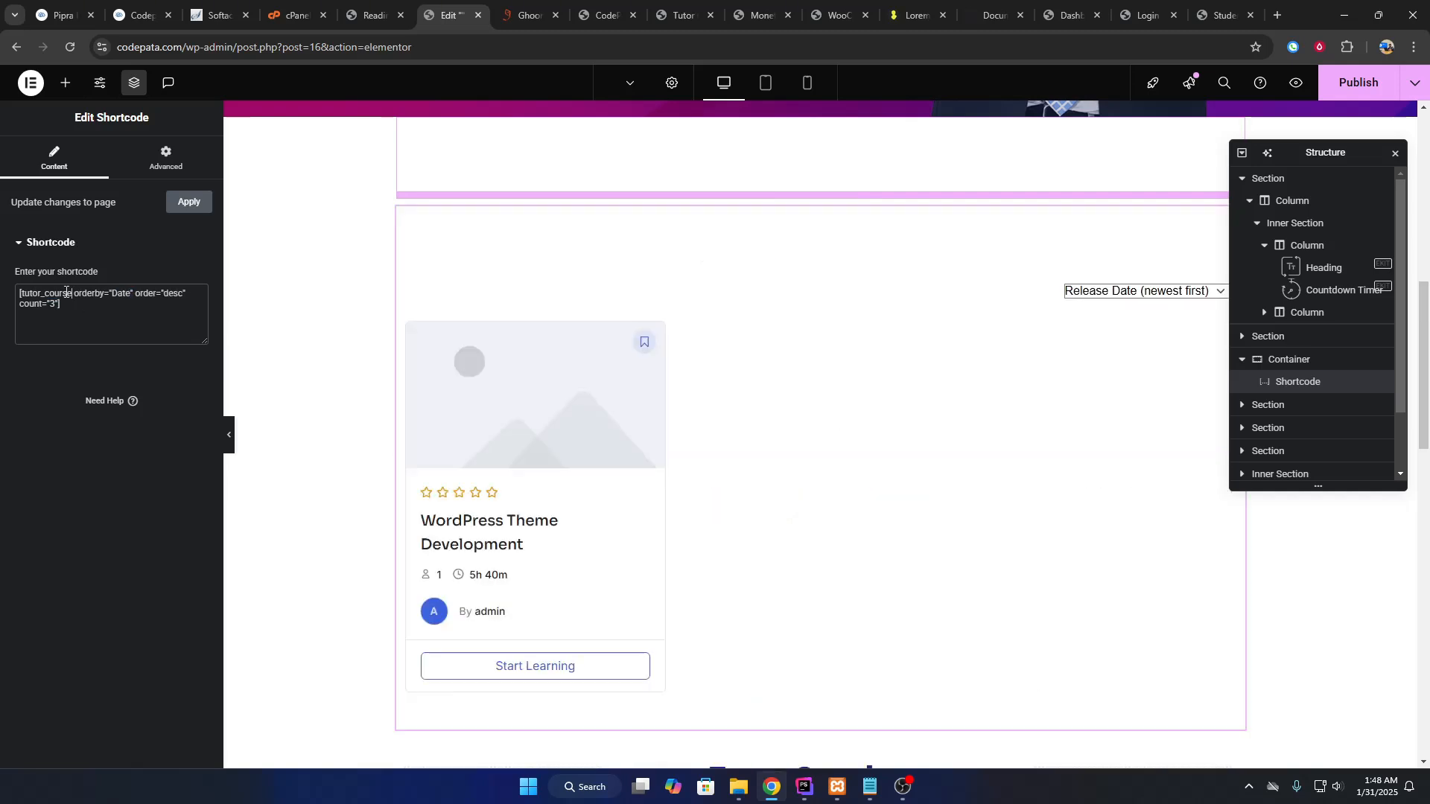
pyautogui.click(1344, 89)
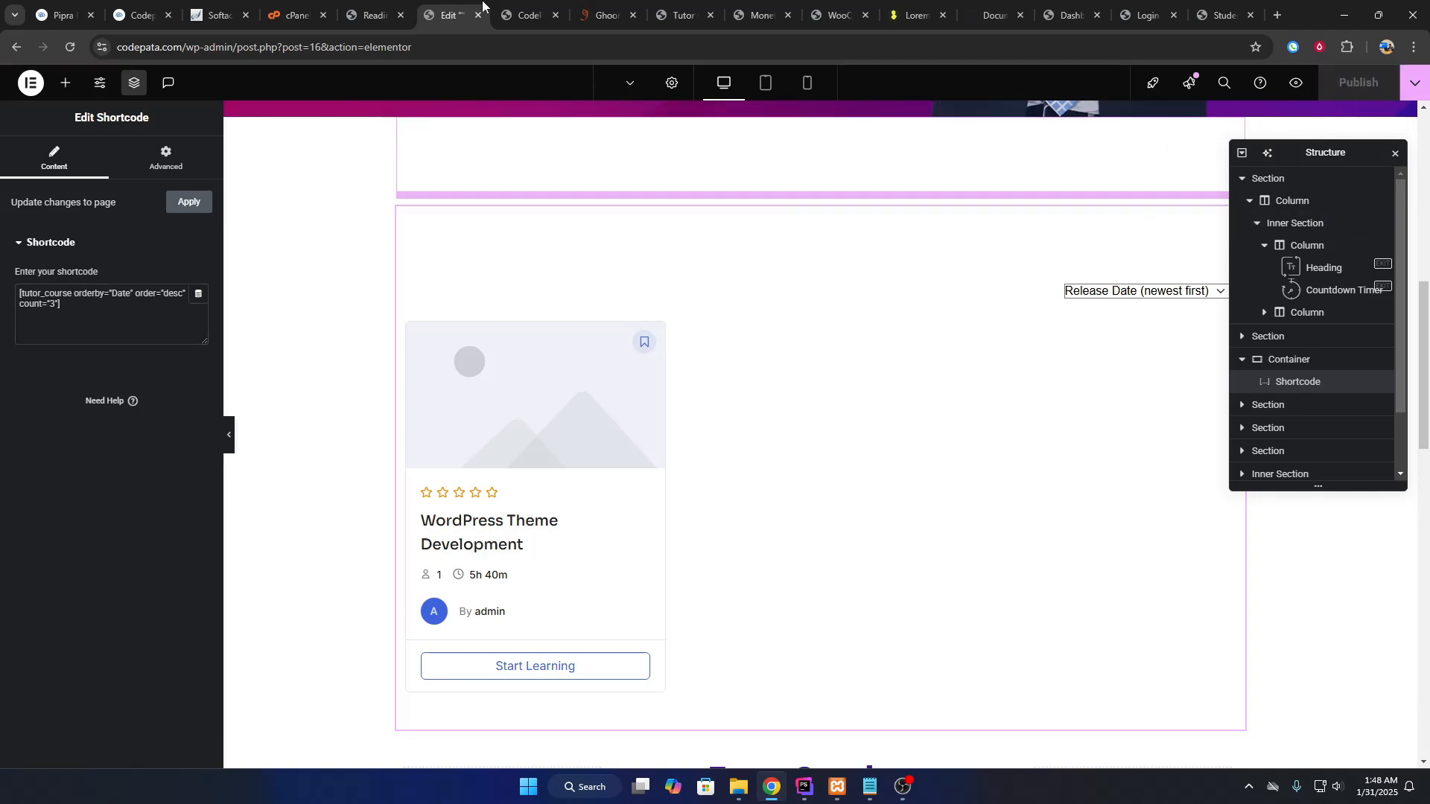
pyautogui.click(520, 15)
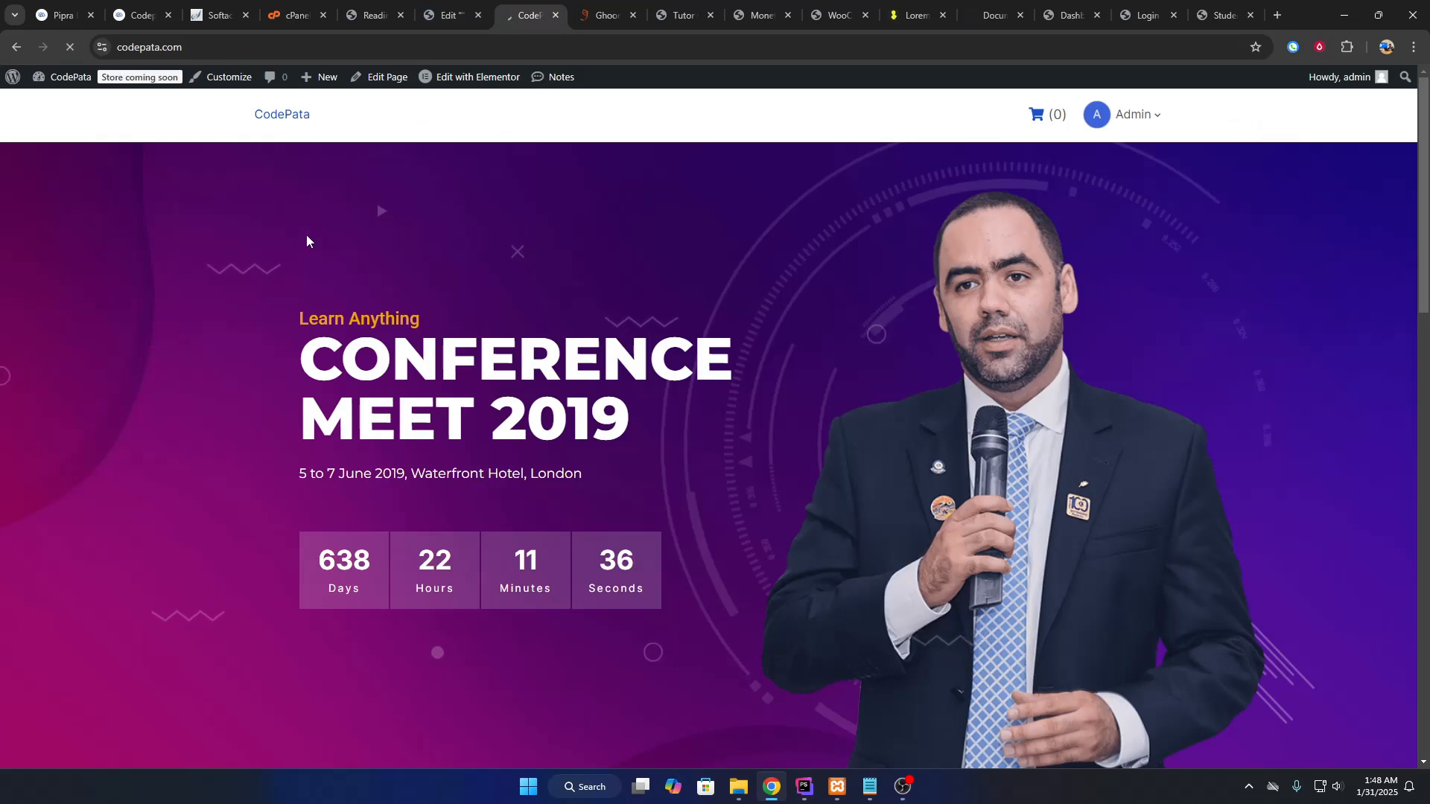
pyautogui.scroll(-8, 456, 347)
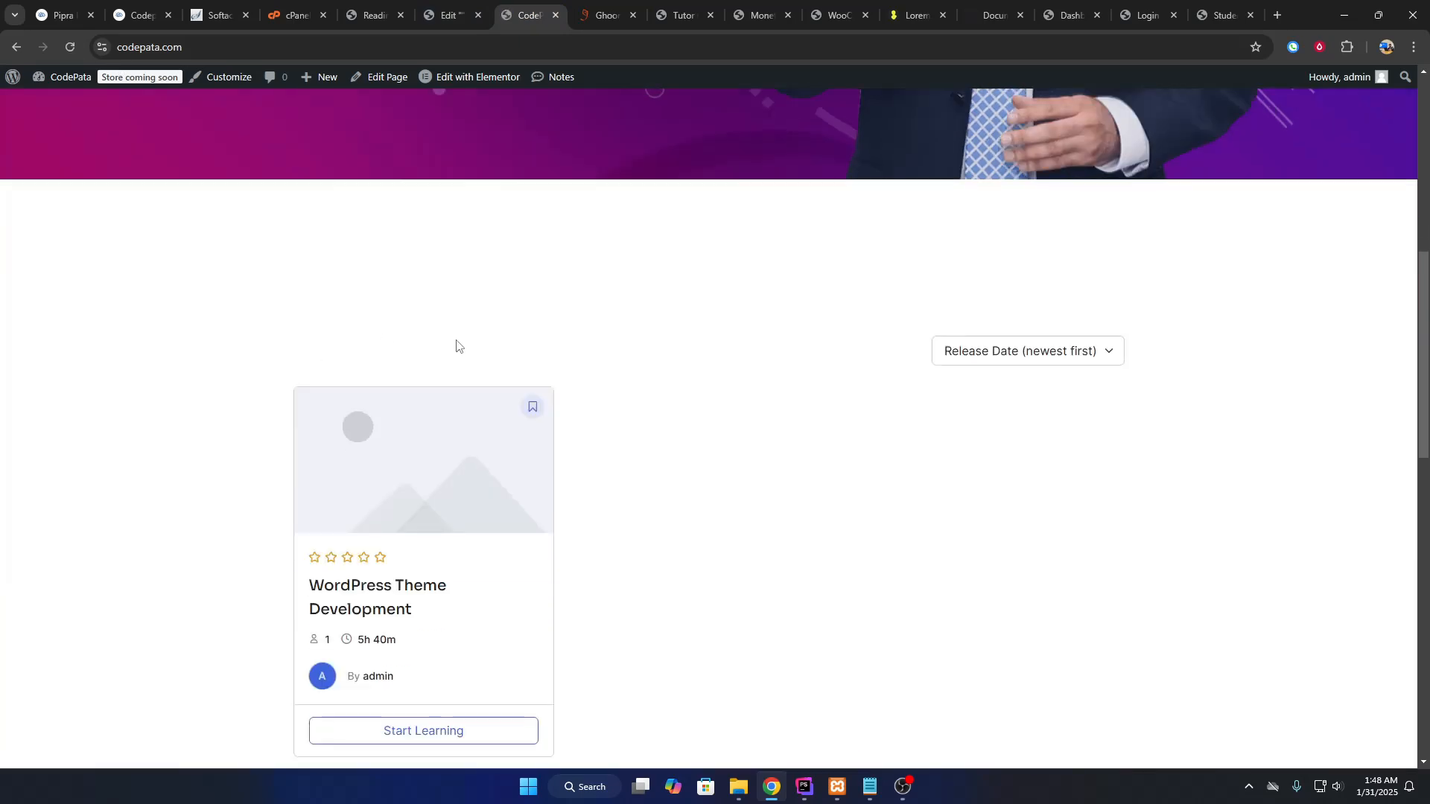
pyautogui.scroll(-3, 456, 346)
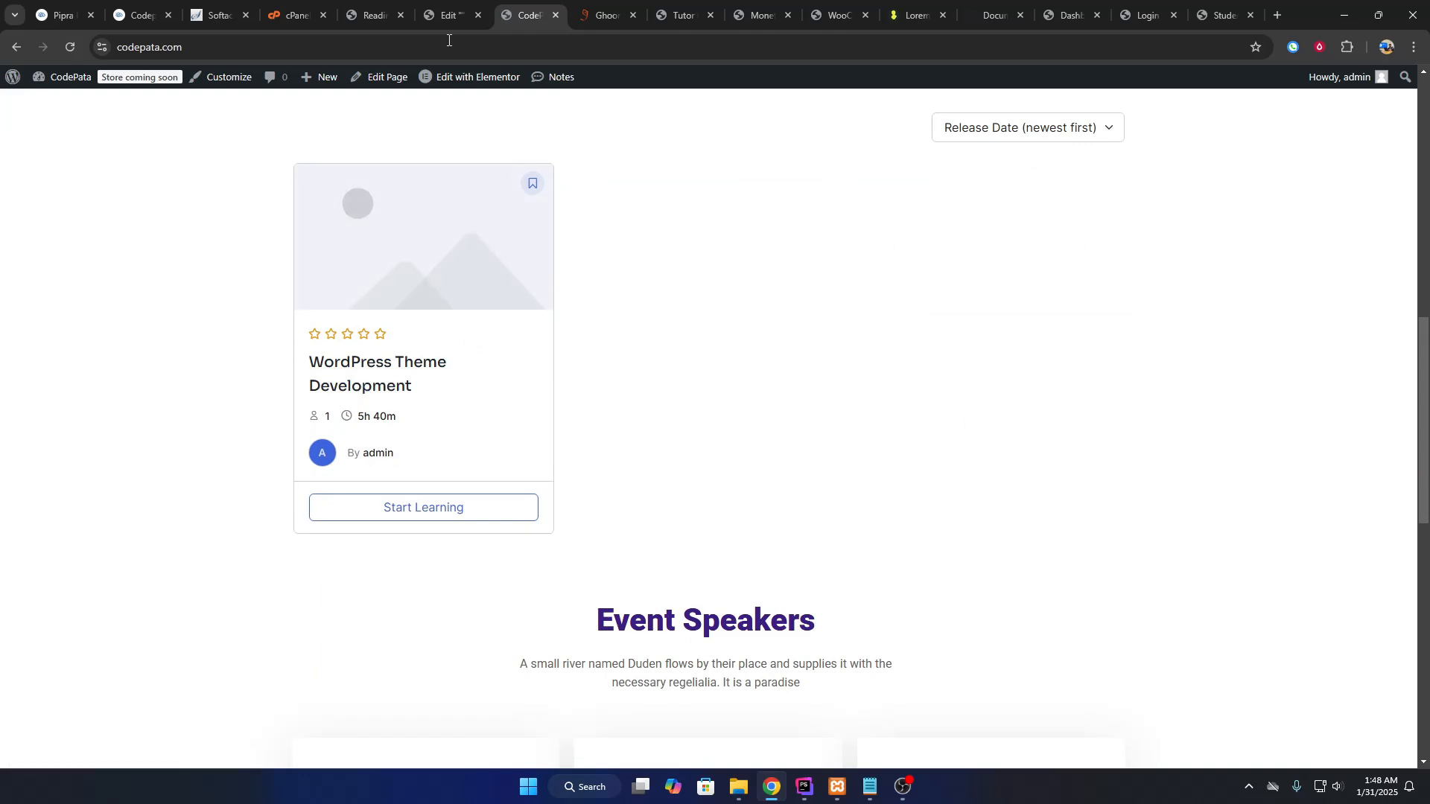
# Change the shortcode count to 6 and recheck the live homepage.
pyautogui.click(446, 15)
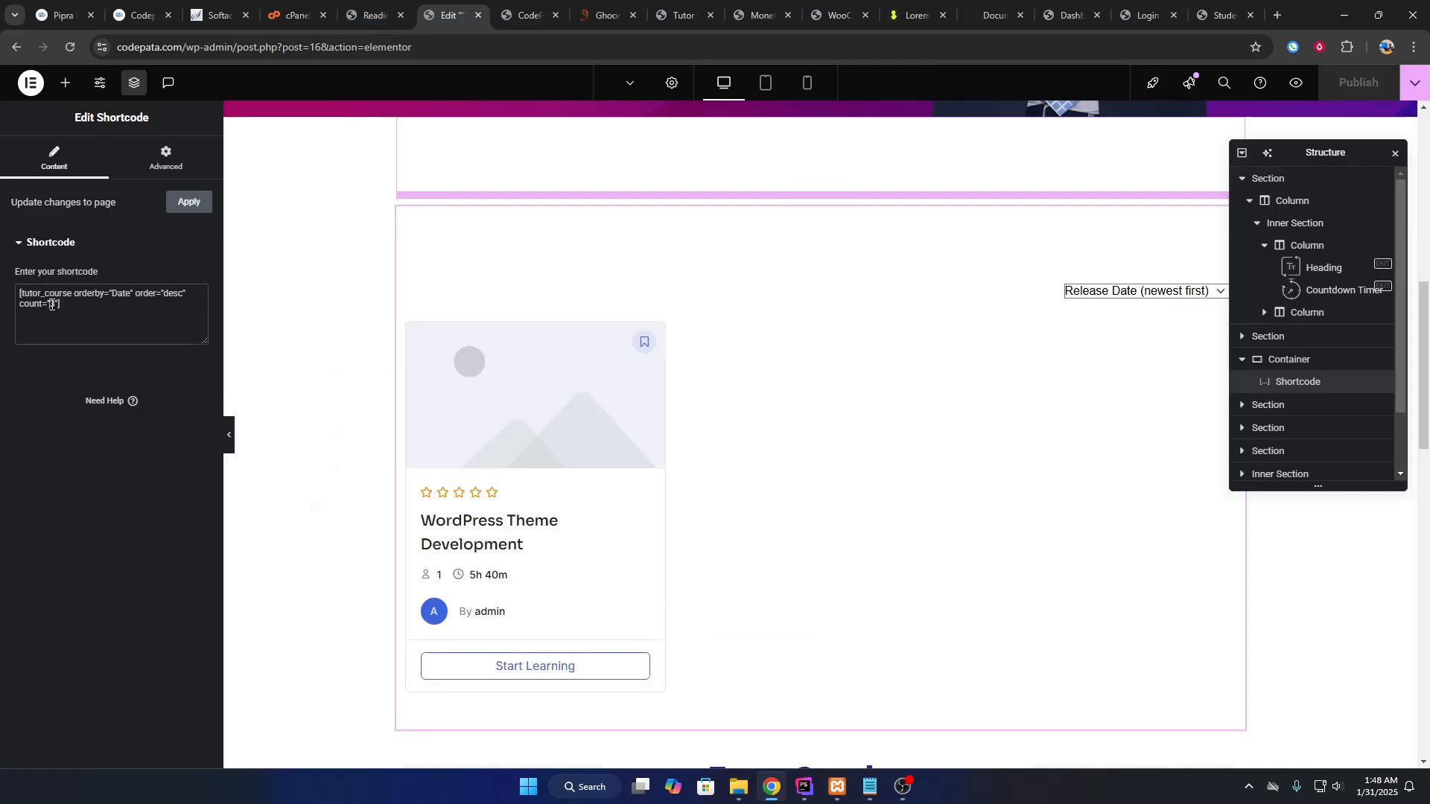
pyautogui.write('6')
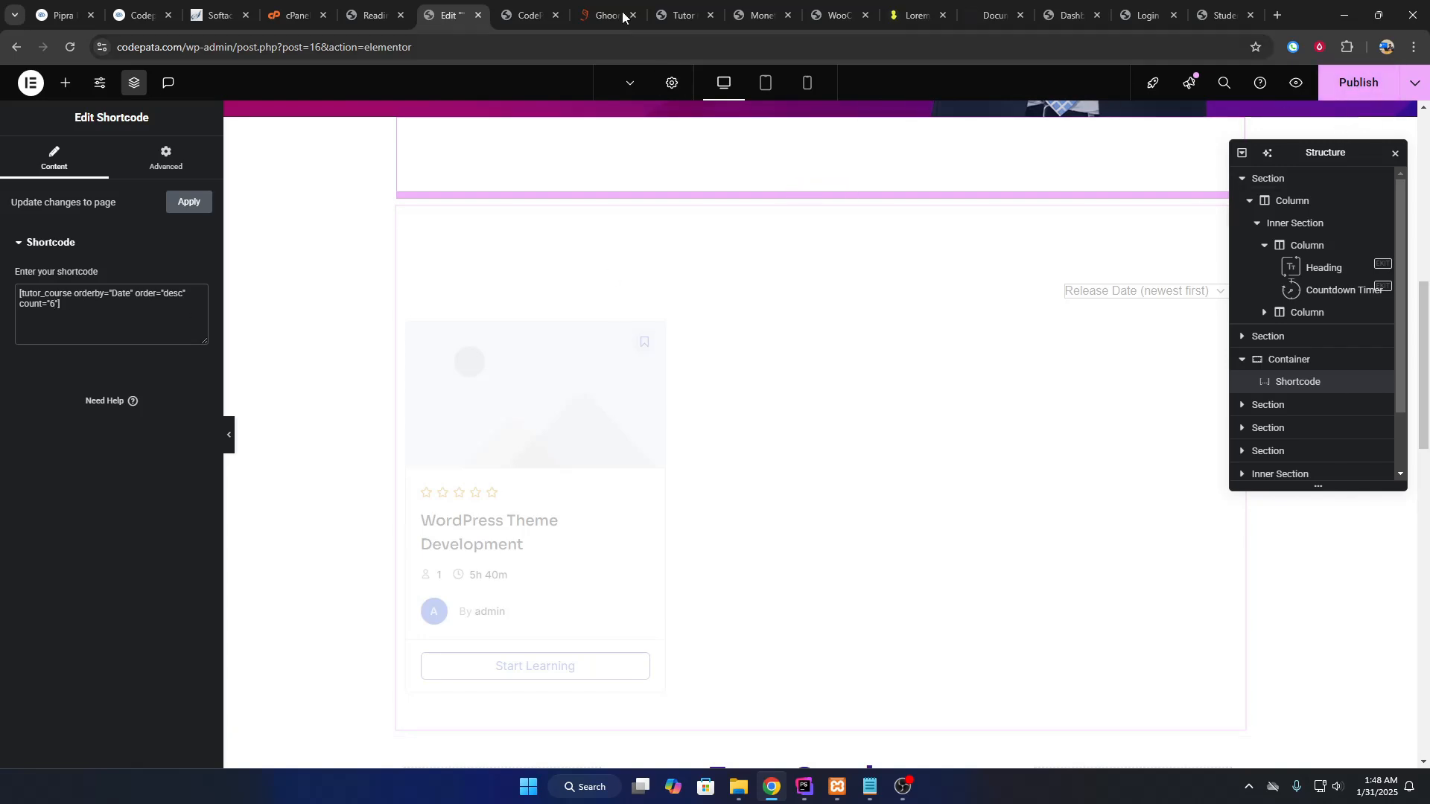
pyautogui.click(530, 10)
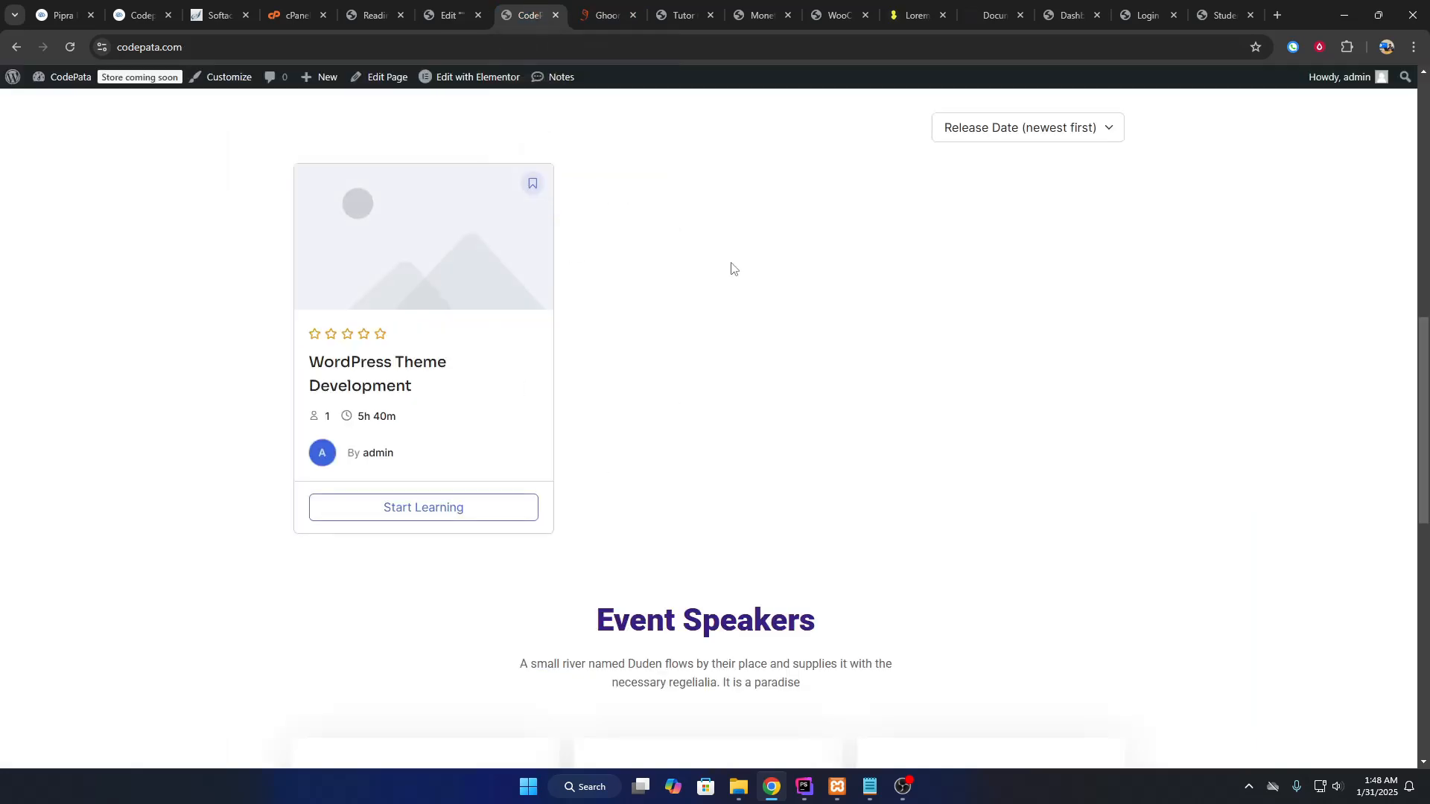
pyautogui.click(447, 6)
pyautogui.click(522, 23)
pyautogui.scroll(10, 396, 546)
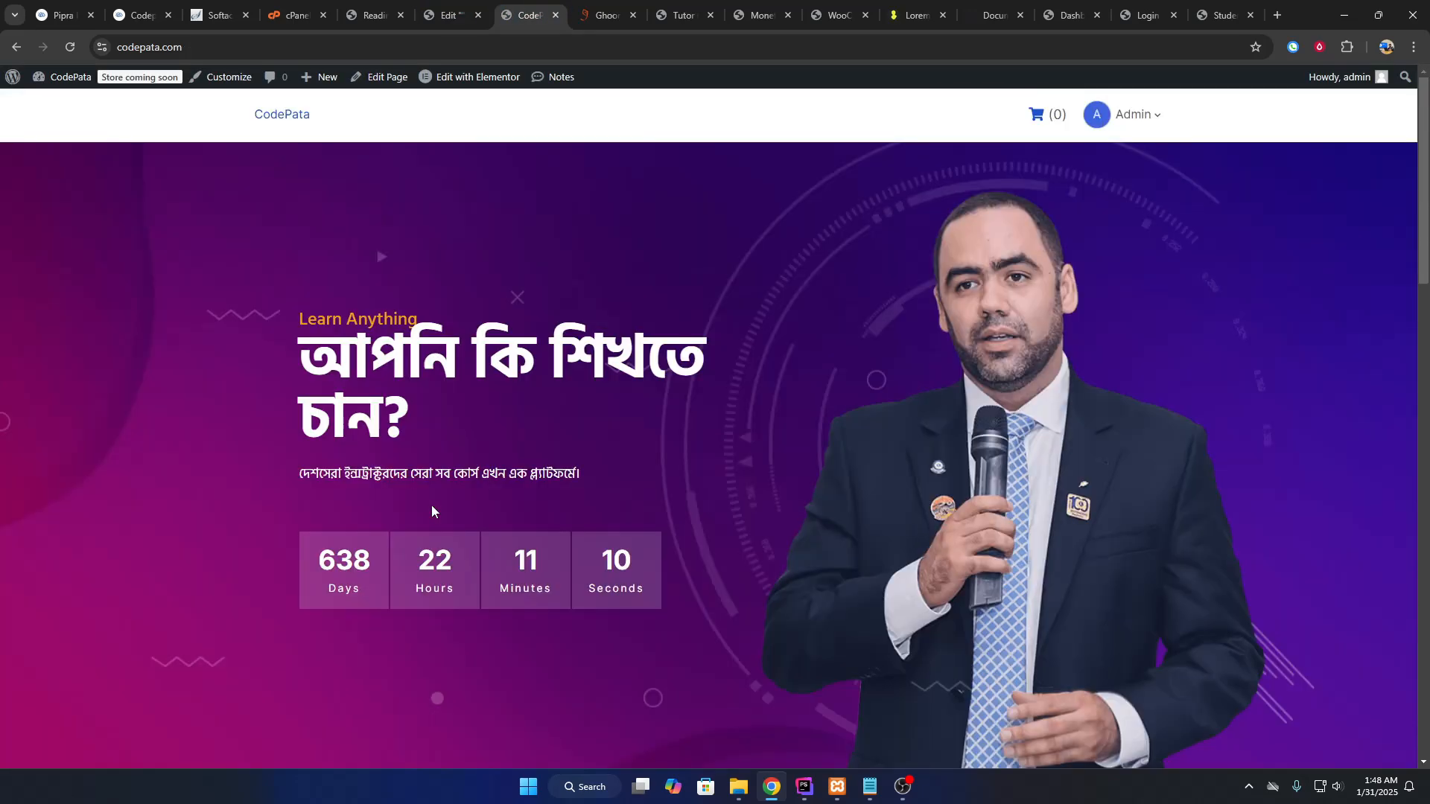
pyautogui.scroll(-15, 445, 495)
pyautogui.scroll(12, 458, 467)
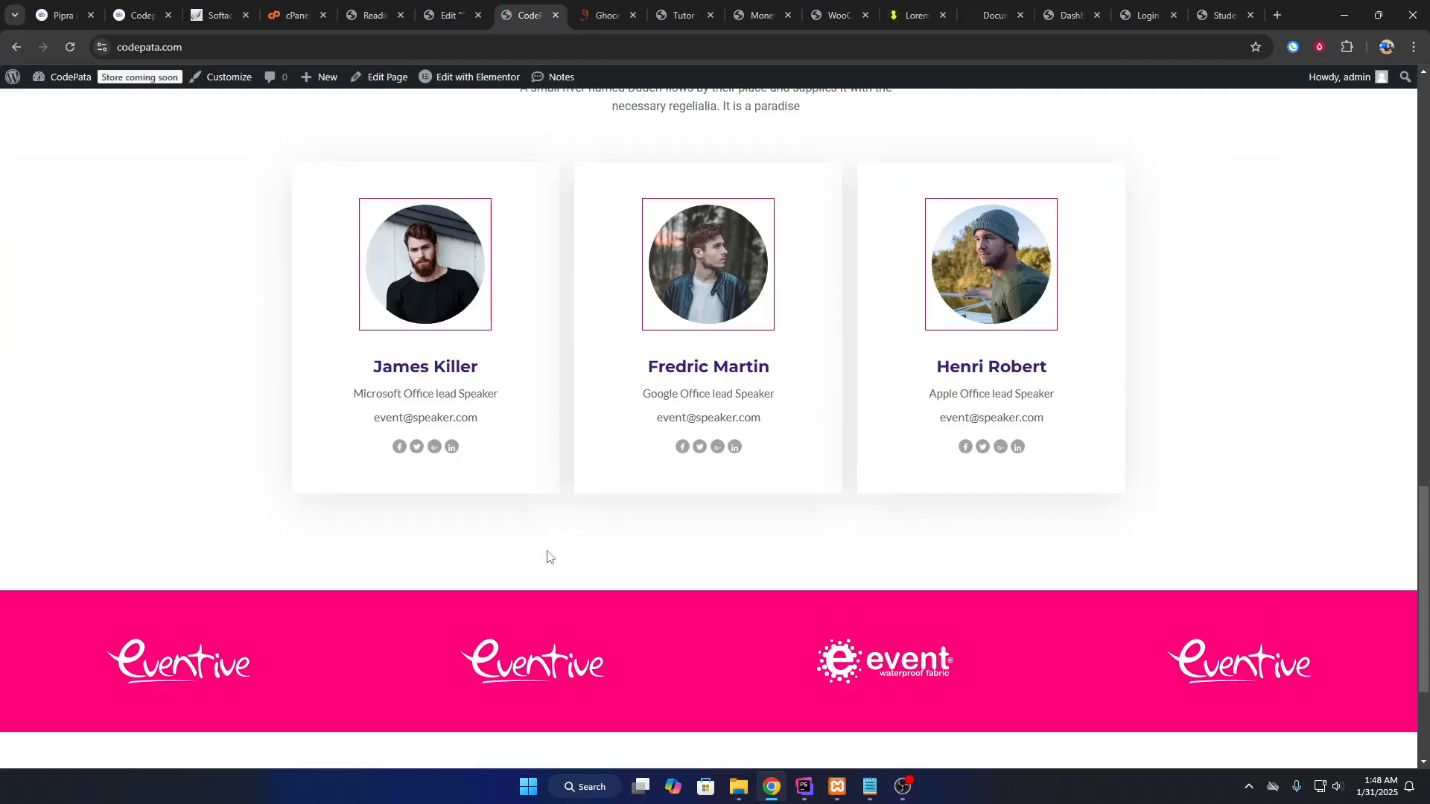
pyautogui.scroll(7, 551, 559)
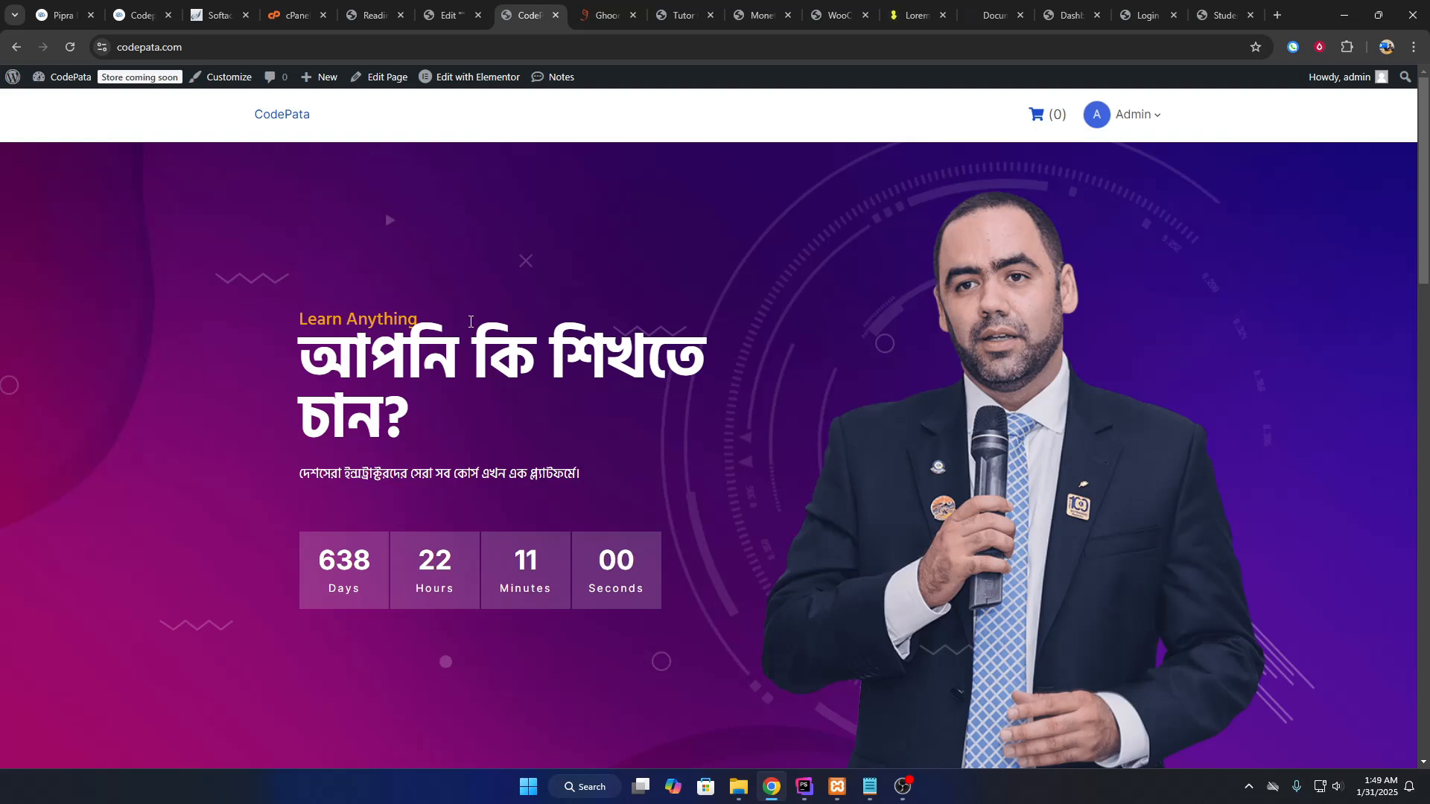
# Select and then deselect the hero heading in the Elementor editor.
pyautogui.click(457, 8)
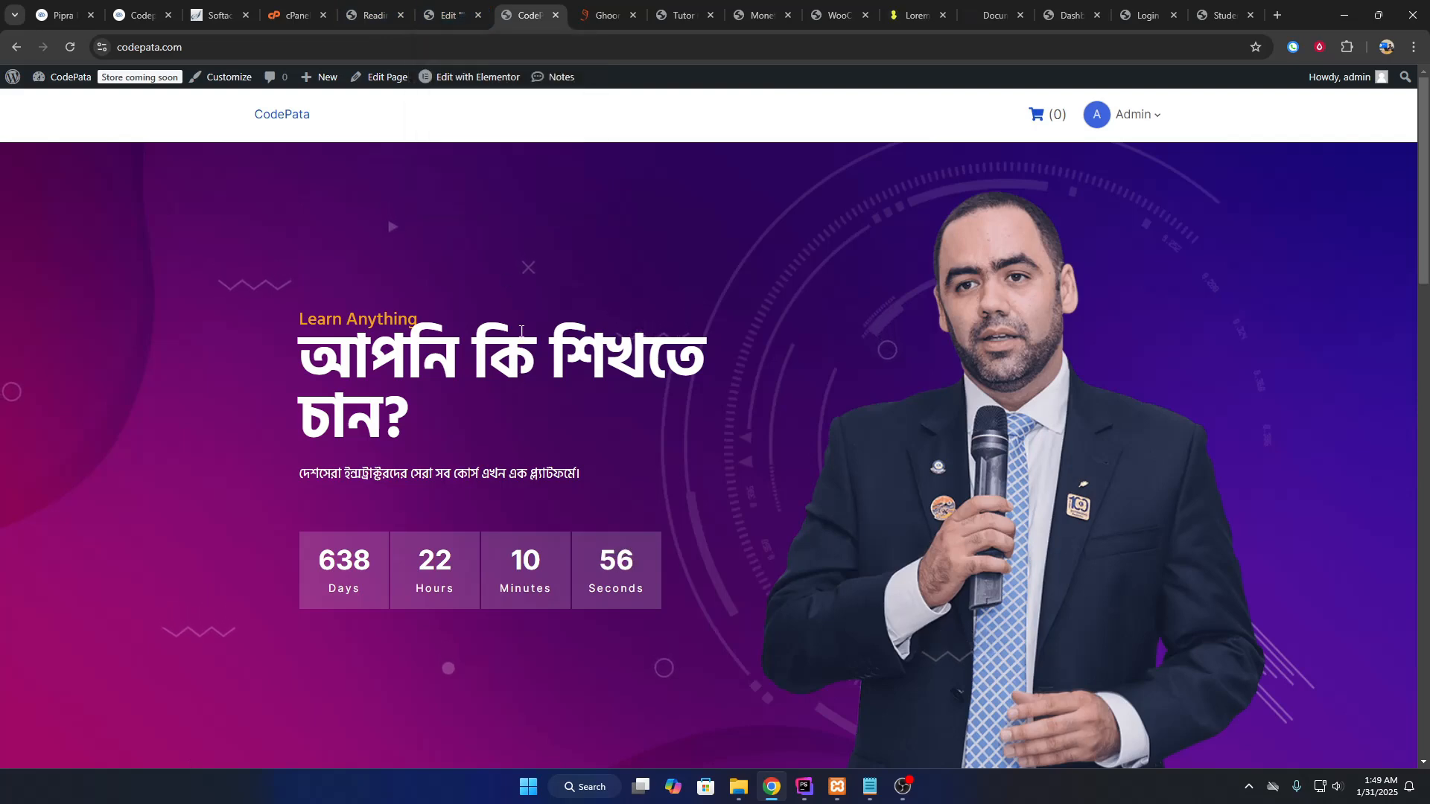
pyautogui.scroll(10, 521, 367)
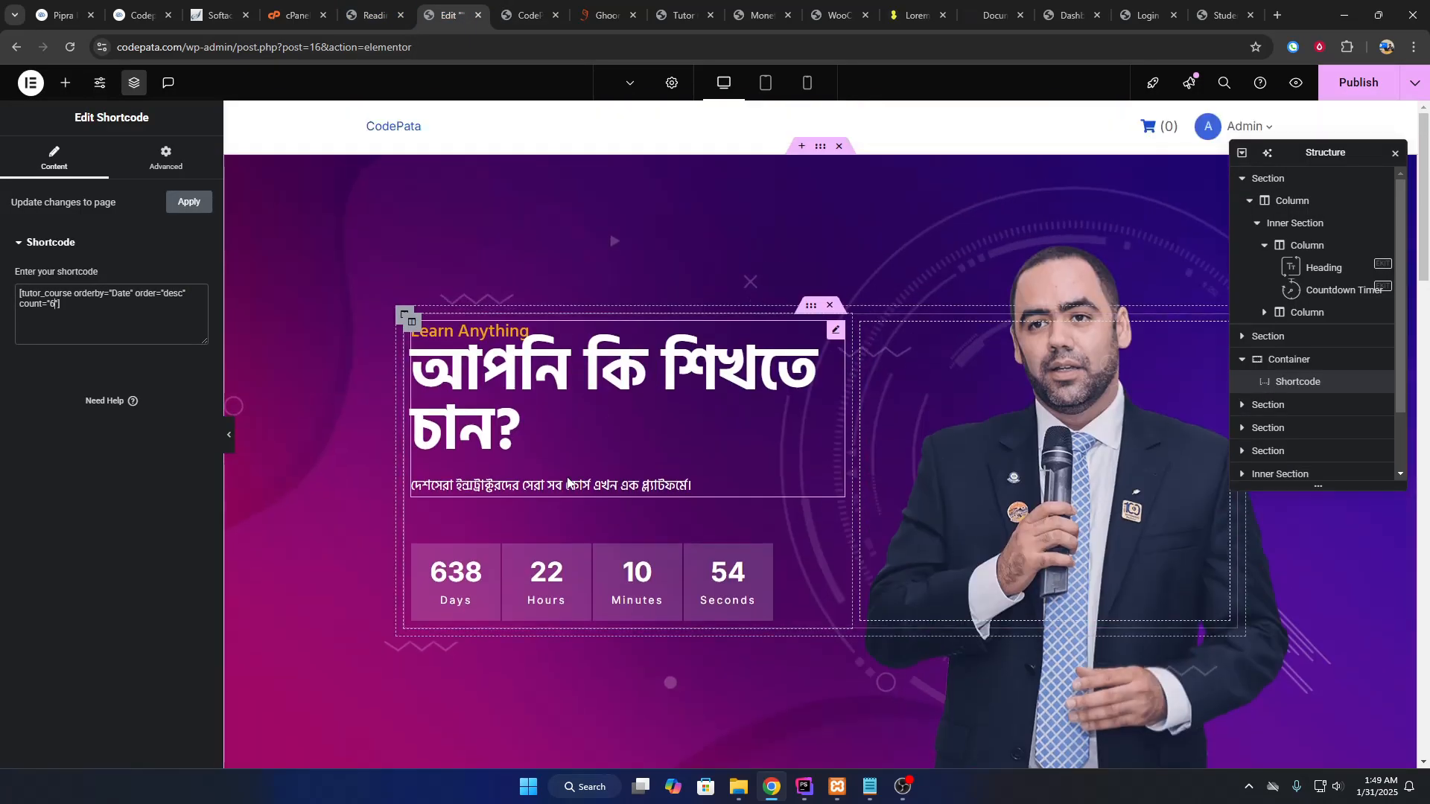
pyautogui.click(528, 384)
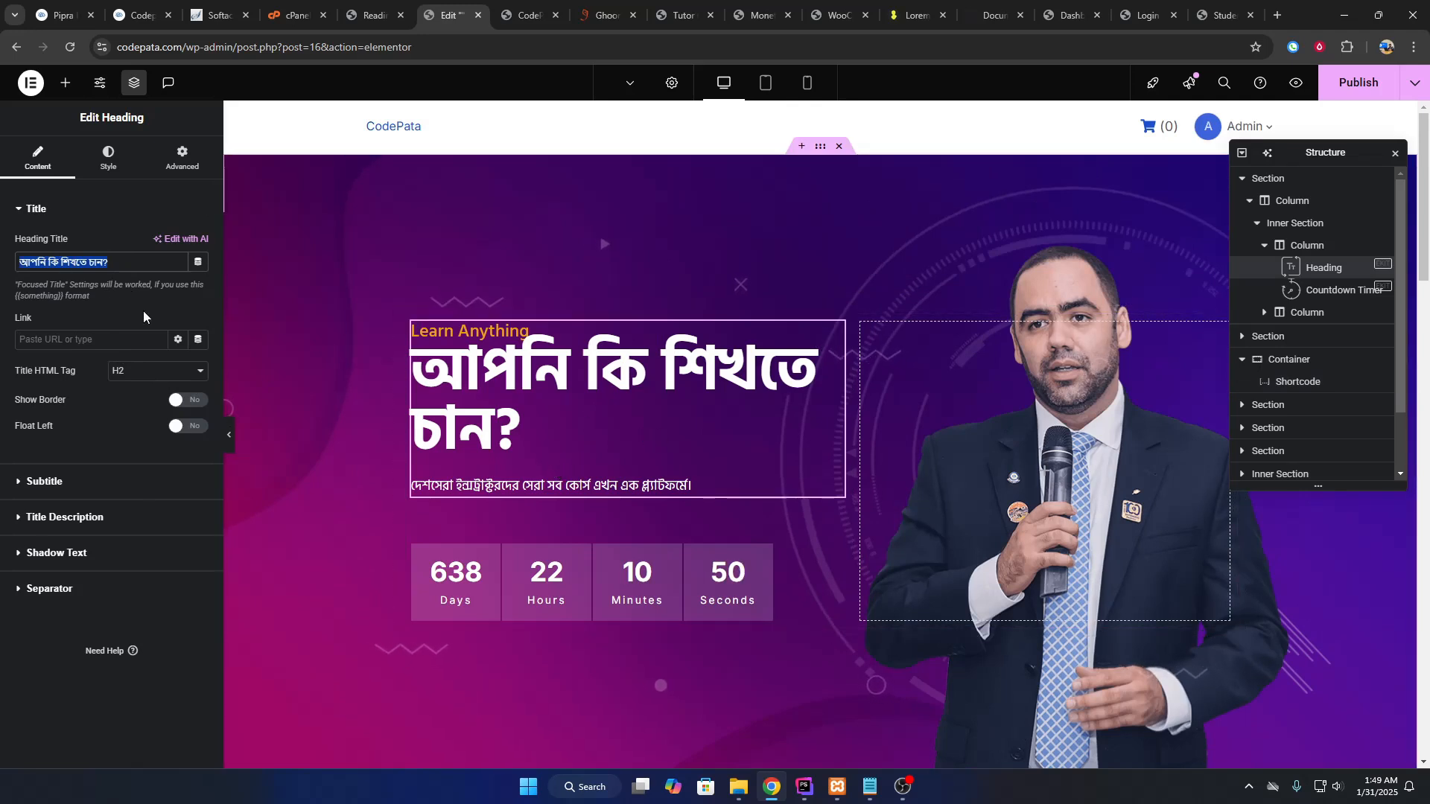
pyautogui.click(119, 256)
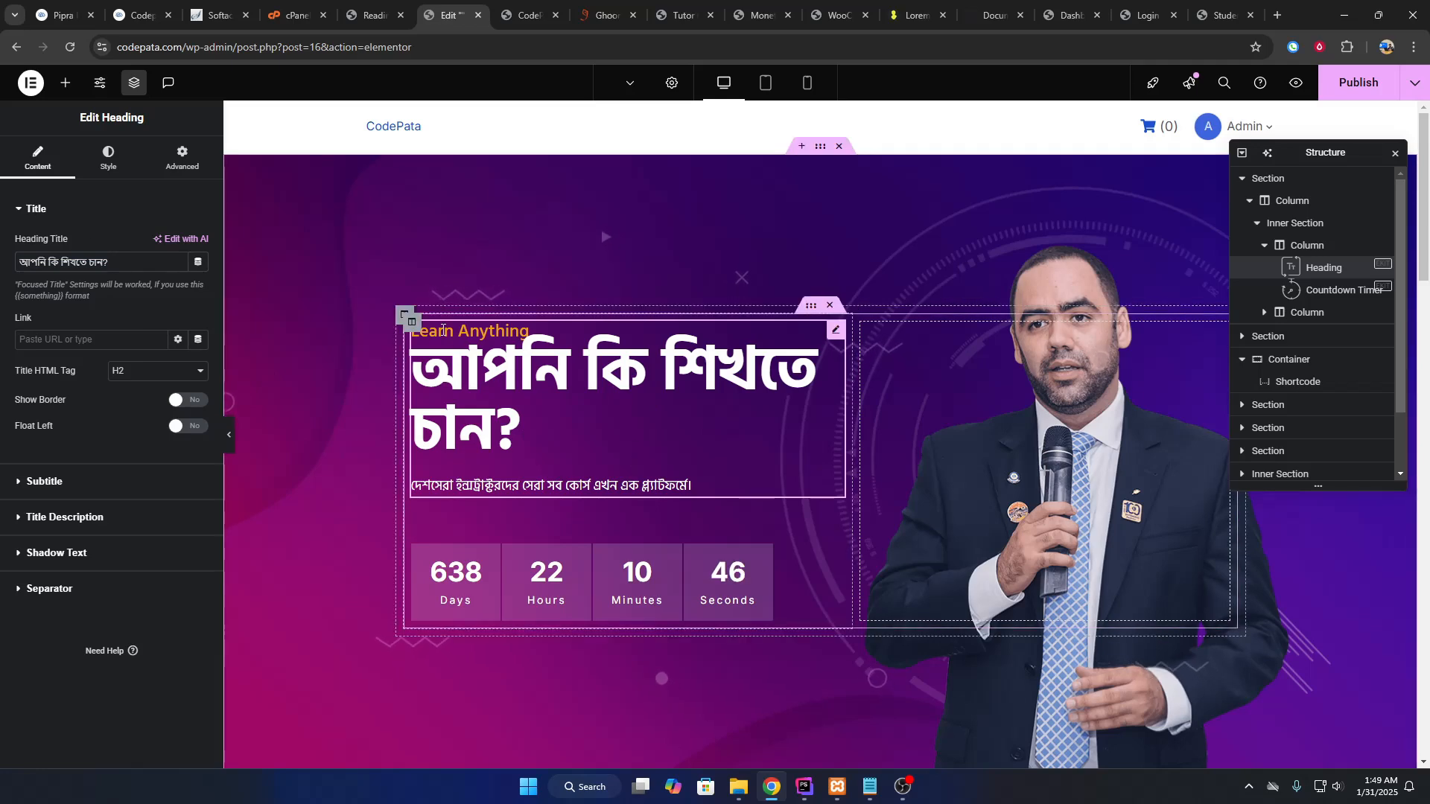
pyautogui.scroll(-5, 640, 570)
pyautogui.scroll(-15, 640, 570)
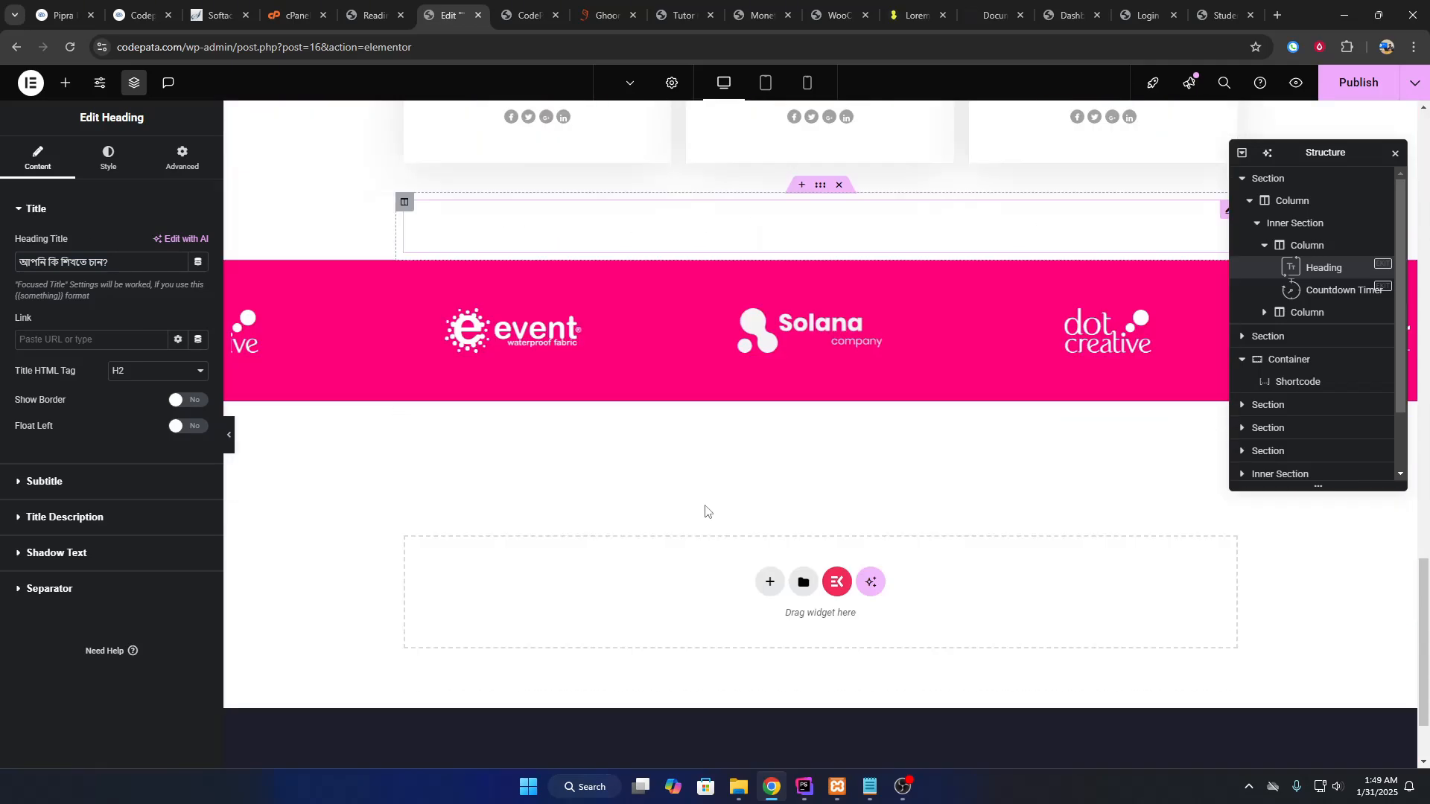
pyautogui.scroll(7, 705, 510)
# Add a single-column Flexbox container above the Event Speakers section.
pyautogui.click(798, 234)
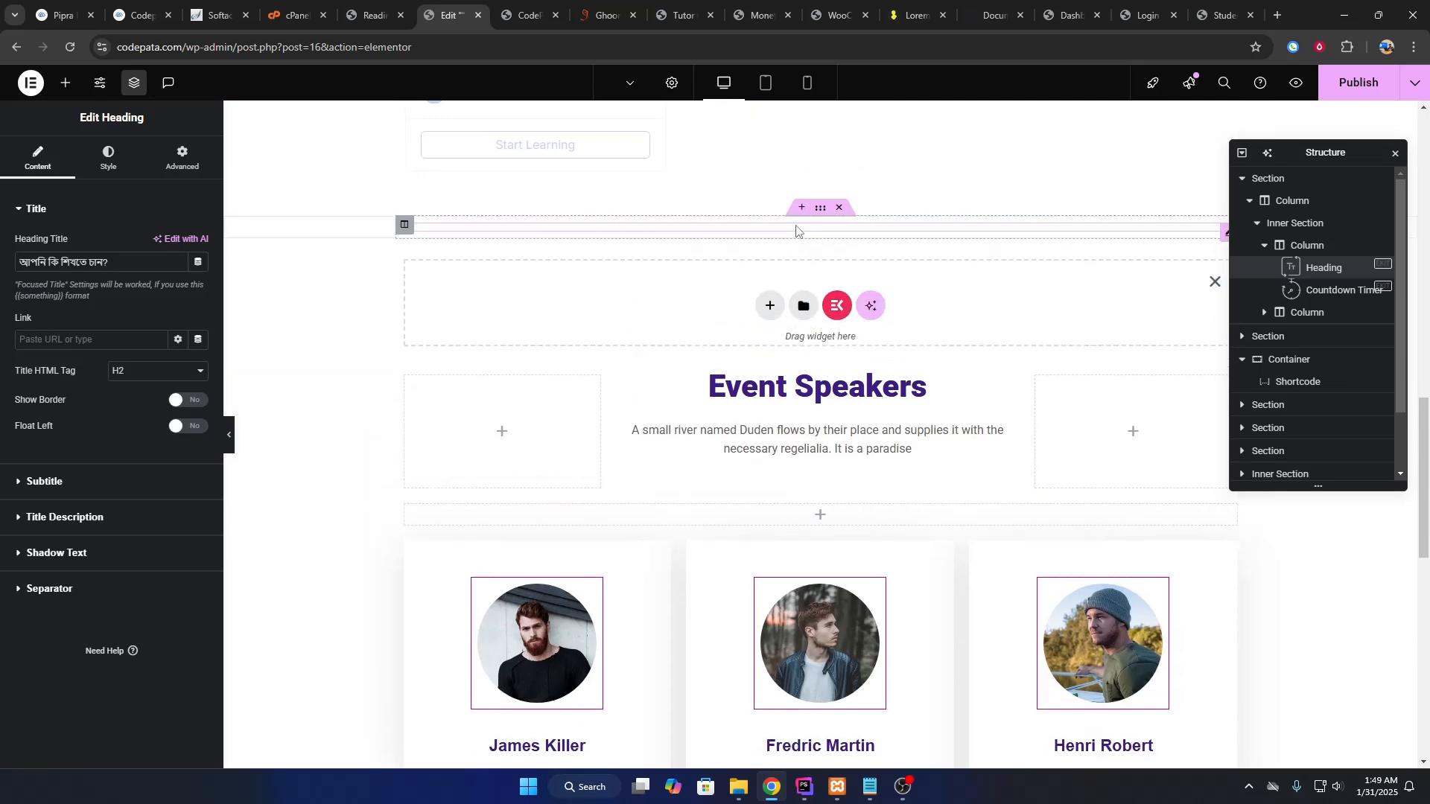
pyautogui.click(760, 314)
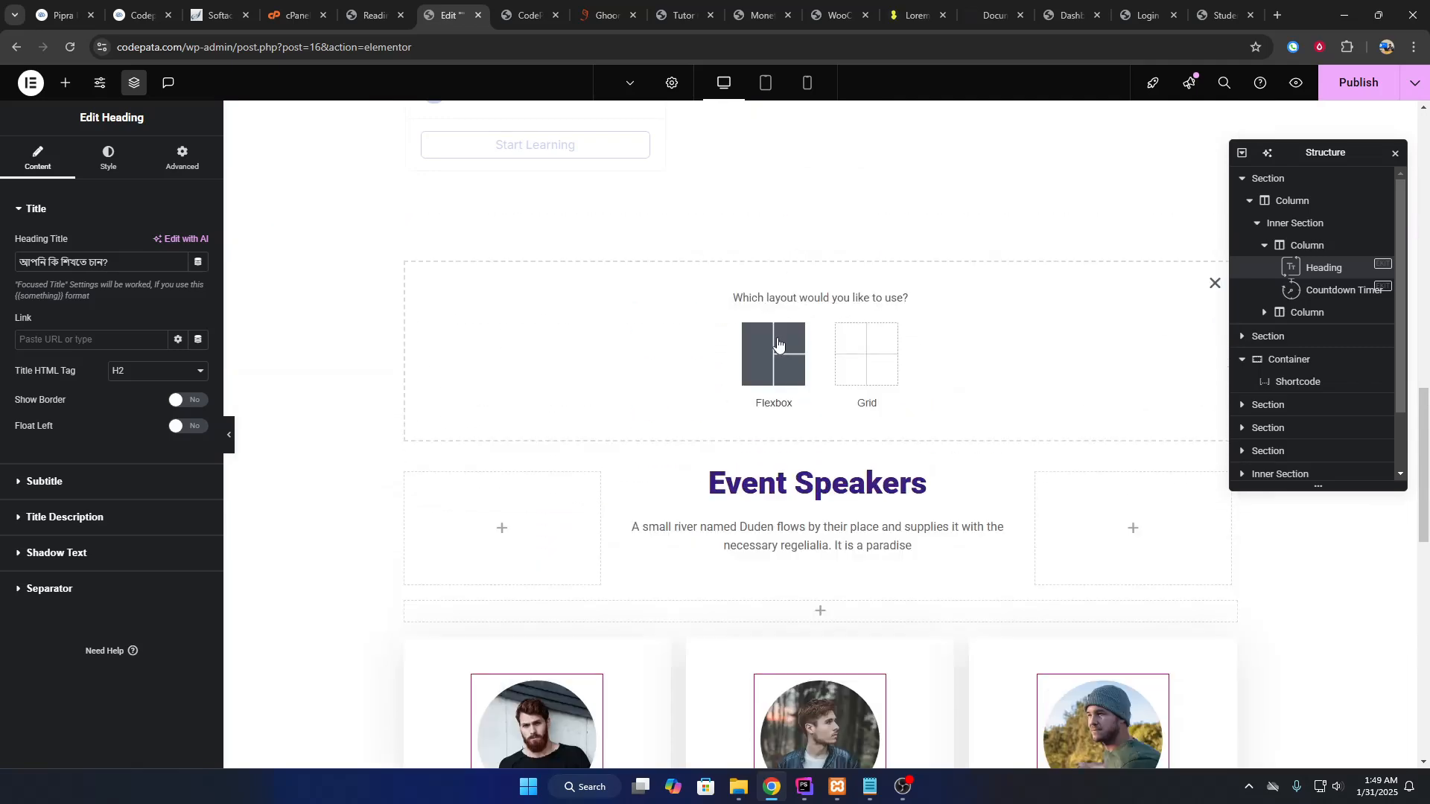
pyautogui.click(776, 346)
pyautogui.click(624, 344)
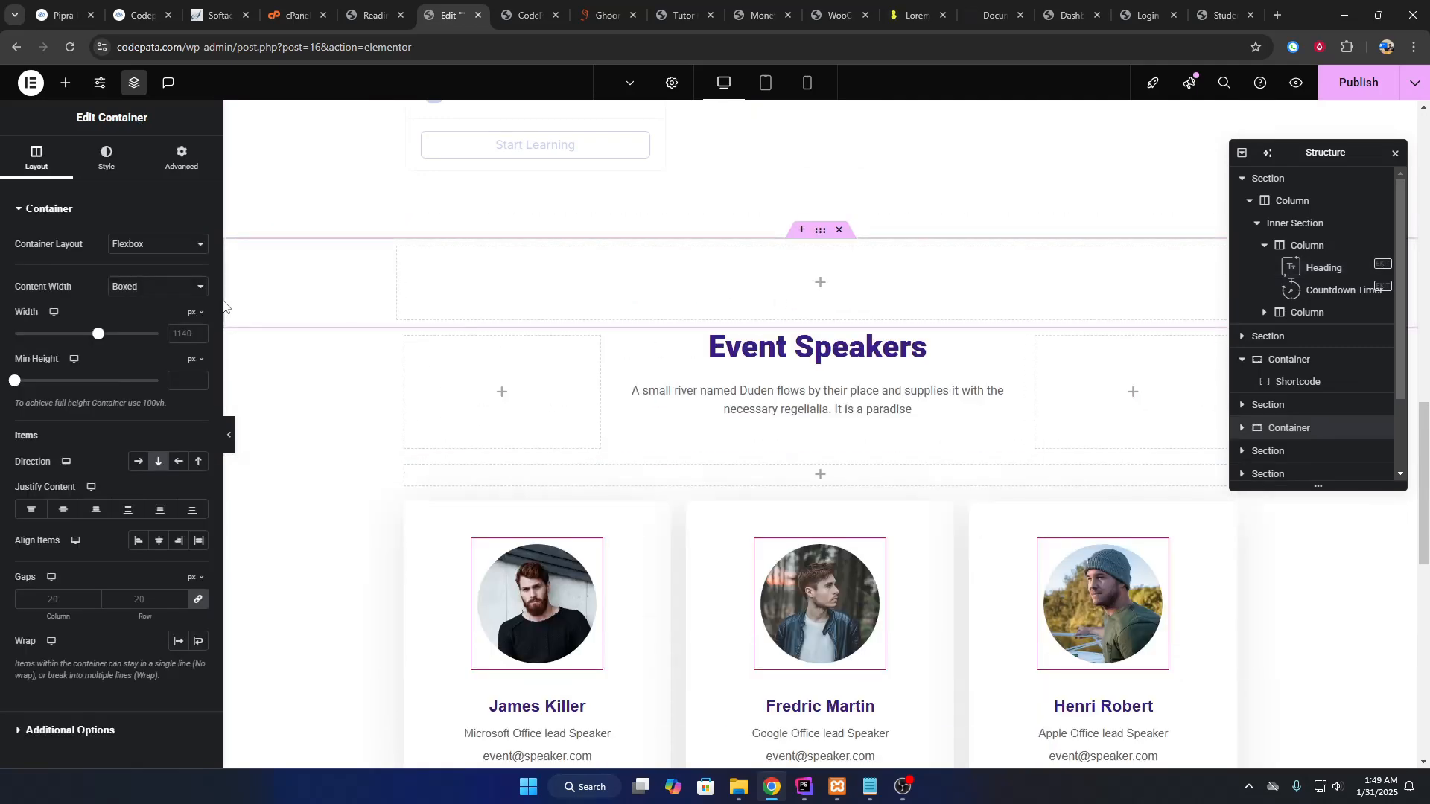
# Drag Heading, Image and Video widgets into the new container.
pyautogui.click(63, 82)
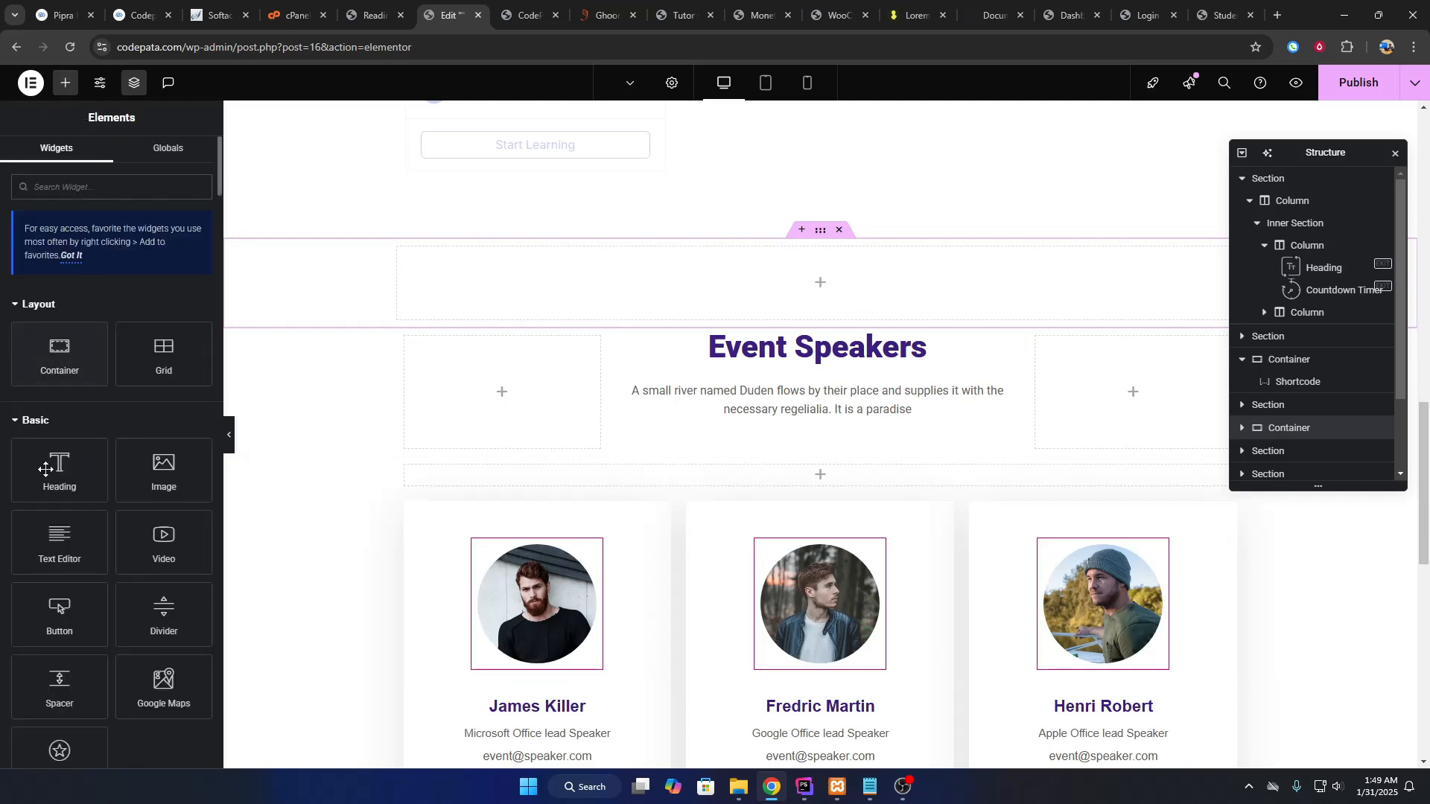
pyautogui.moveTo(47, 469); pyautogui.dragTo(708, 283)
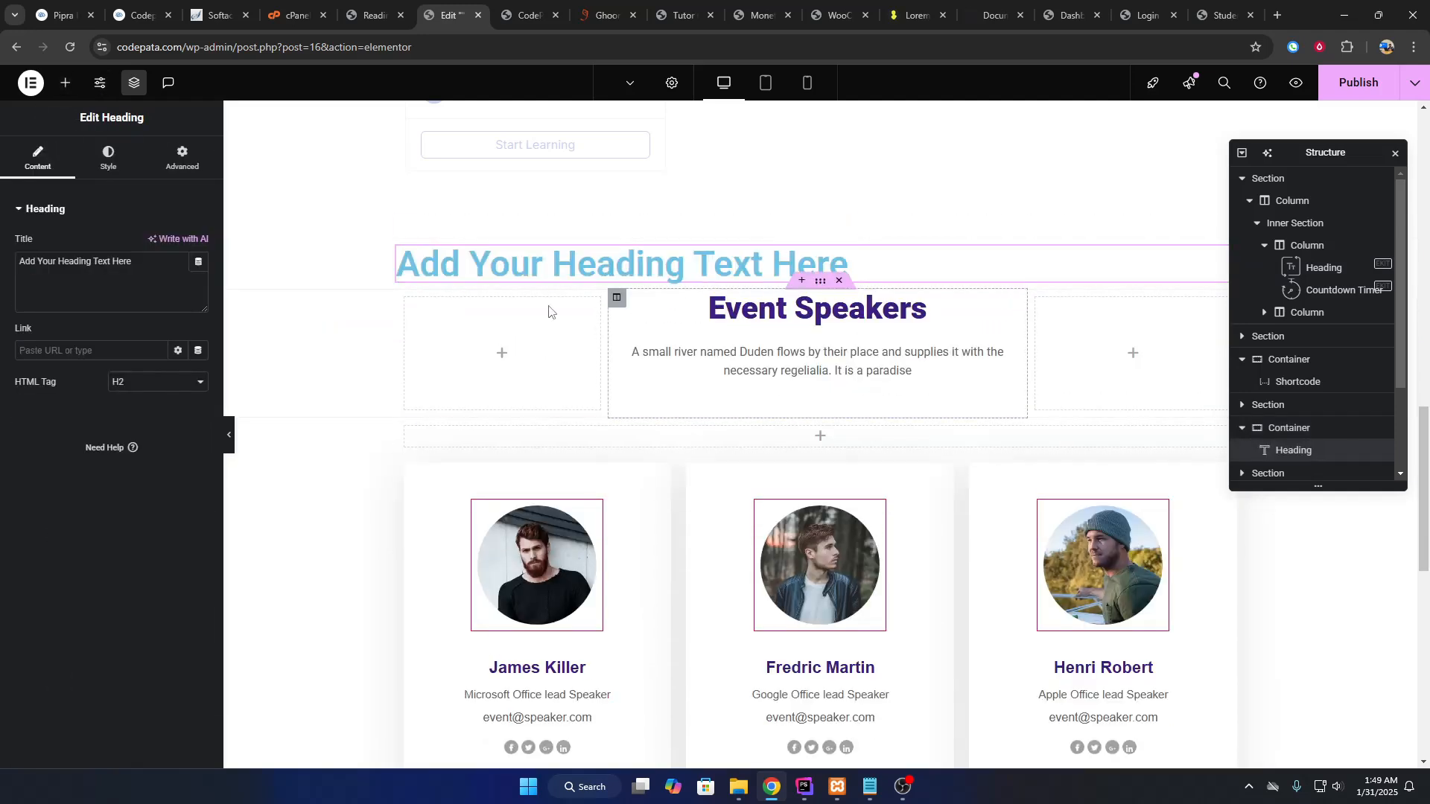
pyautogui.click(65, 82)
pyautogui.scroll(-2, 125, 423)
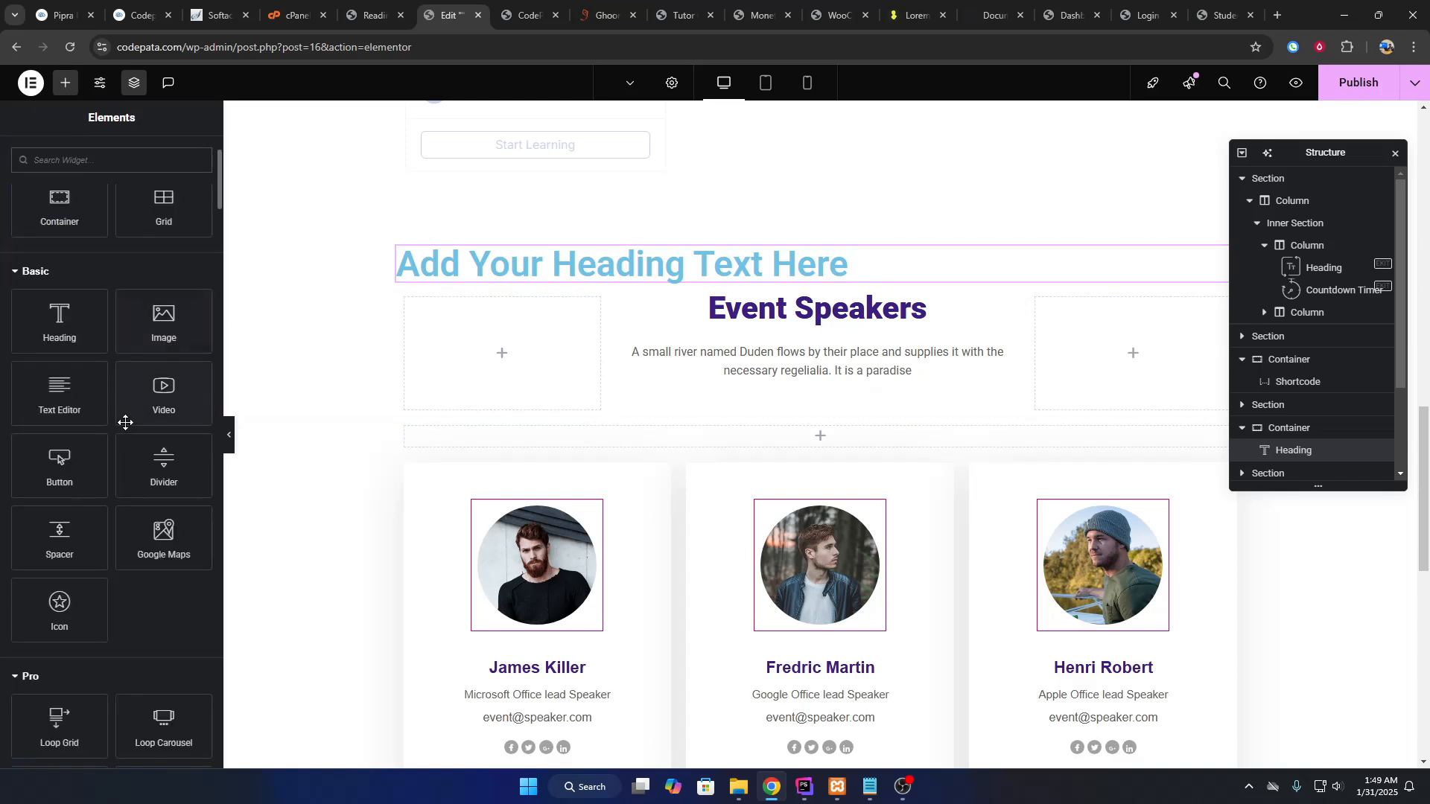
pyautogui.moveTo(164, 320); pyautogui.dragTo(691, 272)
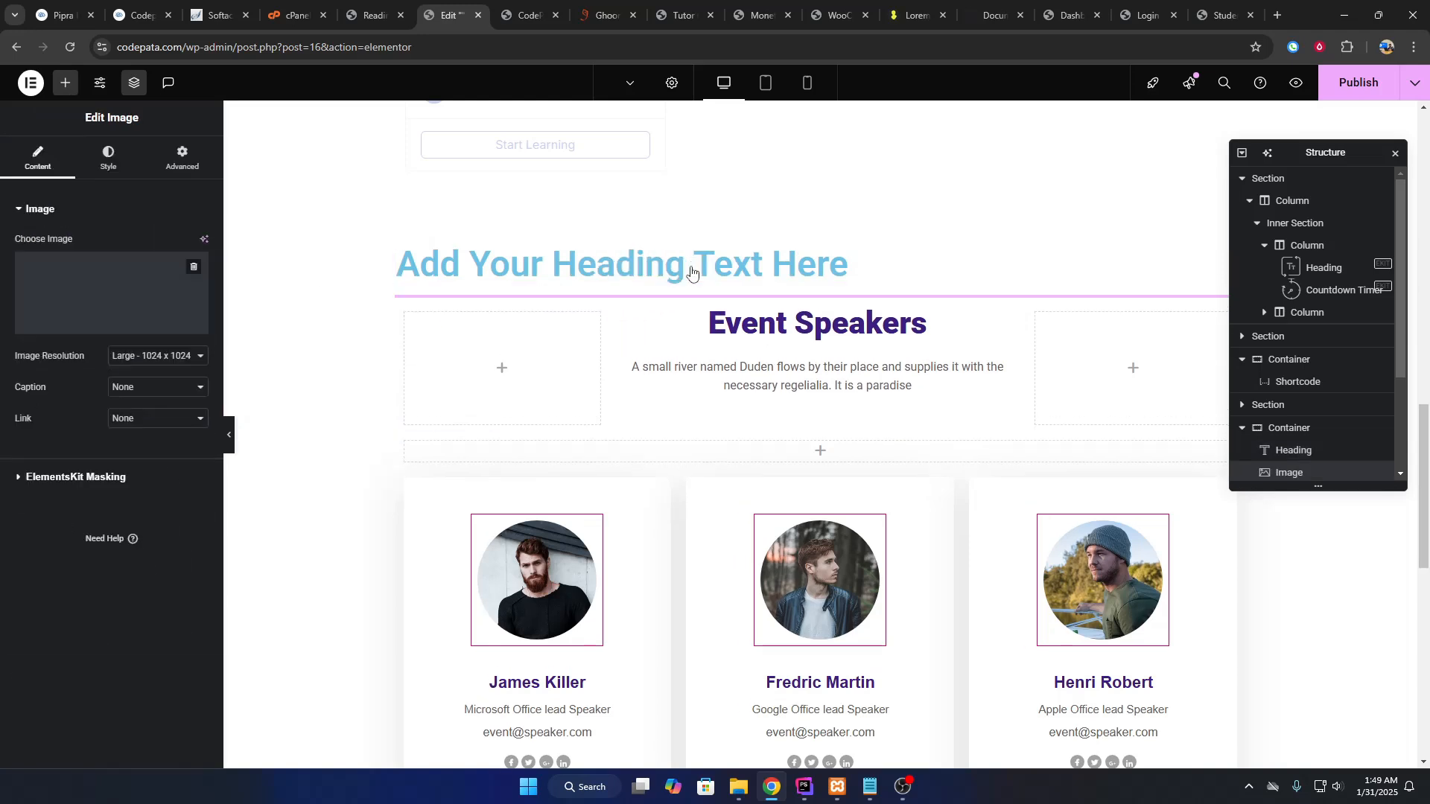
pyautogui.scroll(-4, 685, 394)
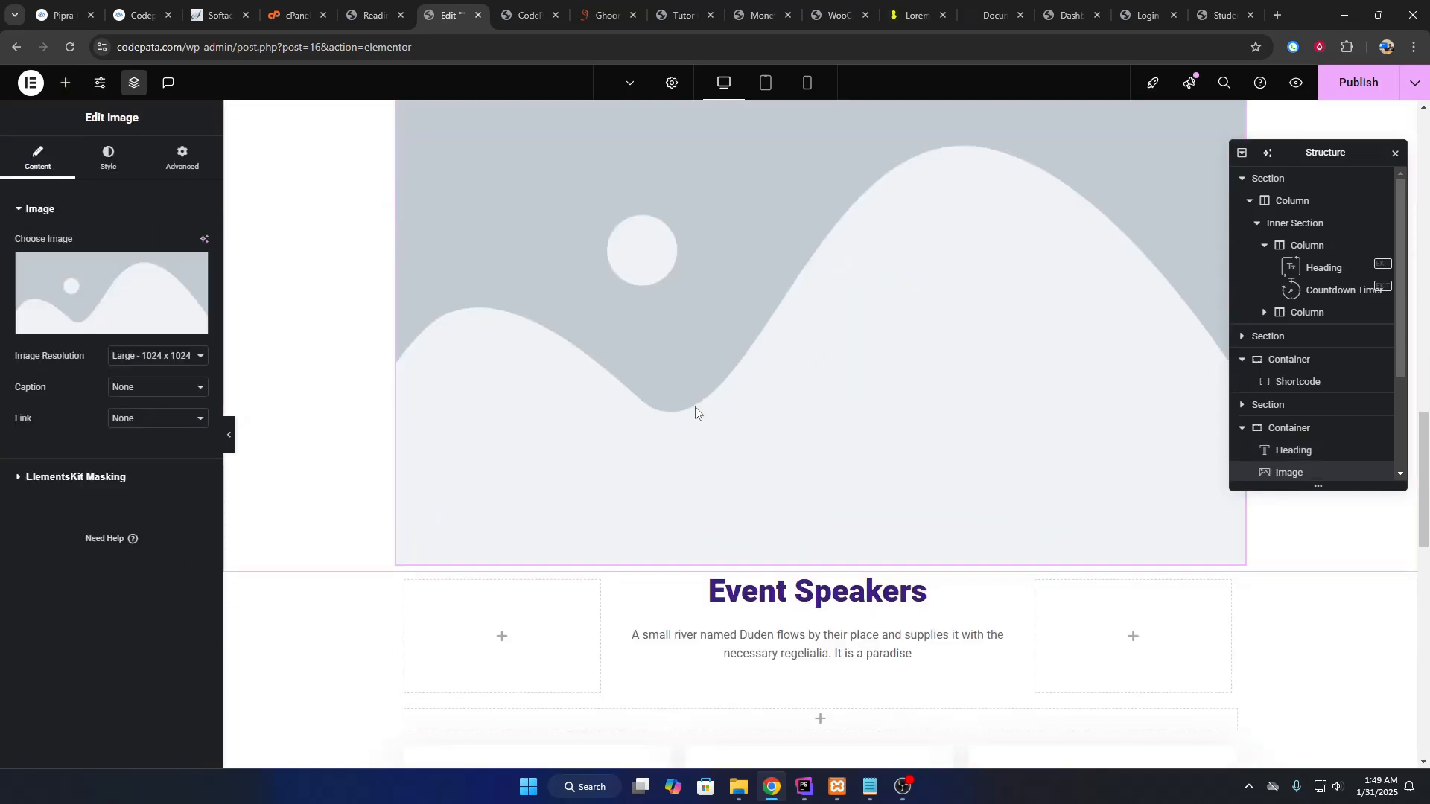
pyautogui.click(64, 82)
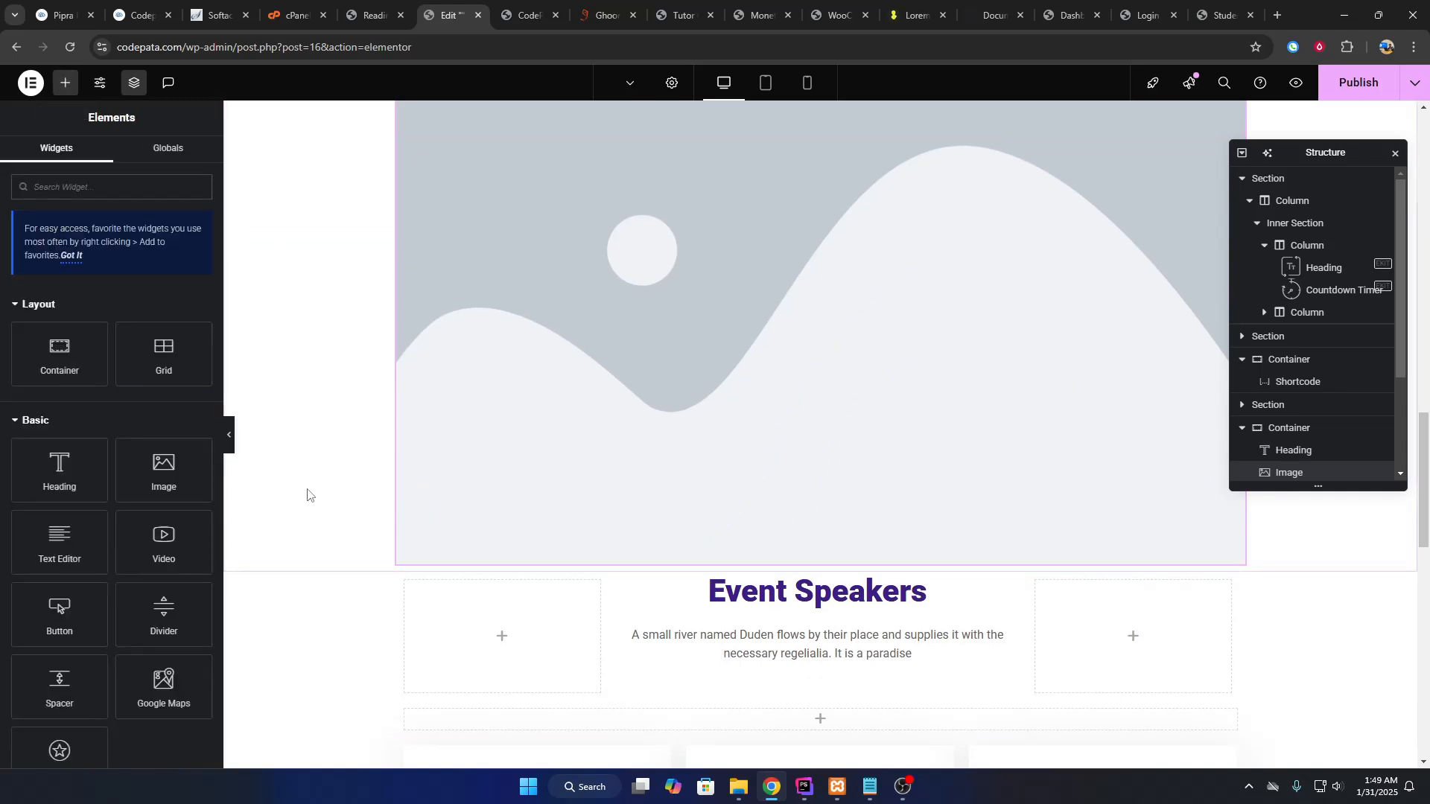
pyautogui.moveTo(179, 547); pyautogui.dragTo(660, 504)
# Look over the video's YouTube link and sources, then add a Portfolio widget below.
pyautogui.scroll(-5, 794, 547)
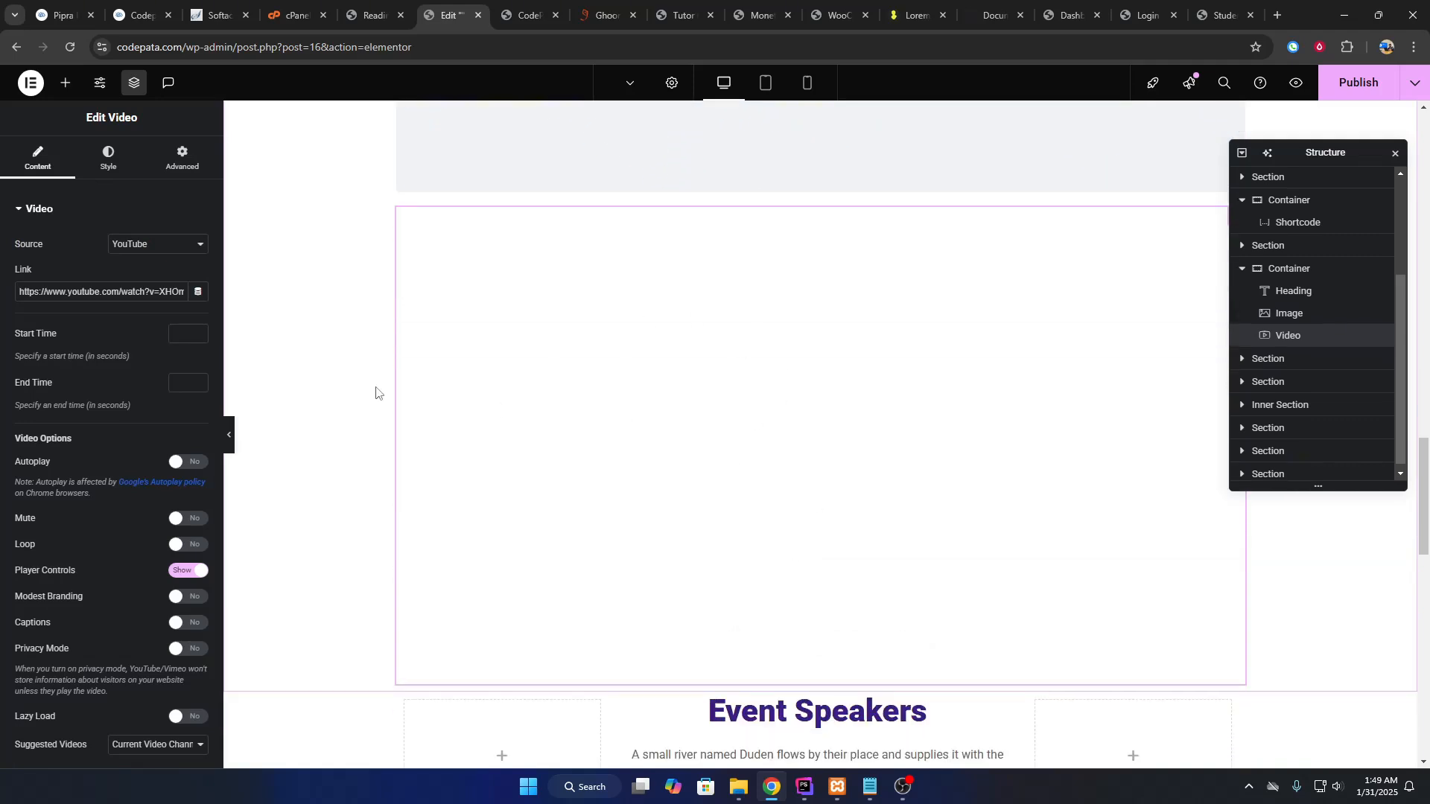
pyautogui.moveTo(153, 292)
pyautogui.mouseDown()
pyautogui.moveTo(1, 289)
pyautogui.moveTo(226, 293)
pyautogui.moveTo(156, 270)
pyautogui.moveTo(9, 292)
pyautogui.moveTo(166, 298)
pyautogui.mouseUp()
pyautogui.click(82, 292)
pyautogui.click(168, 246)
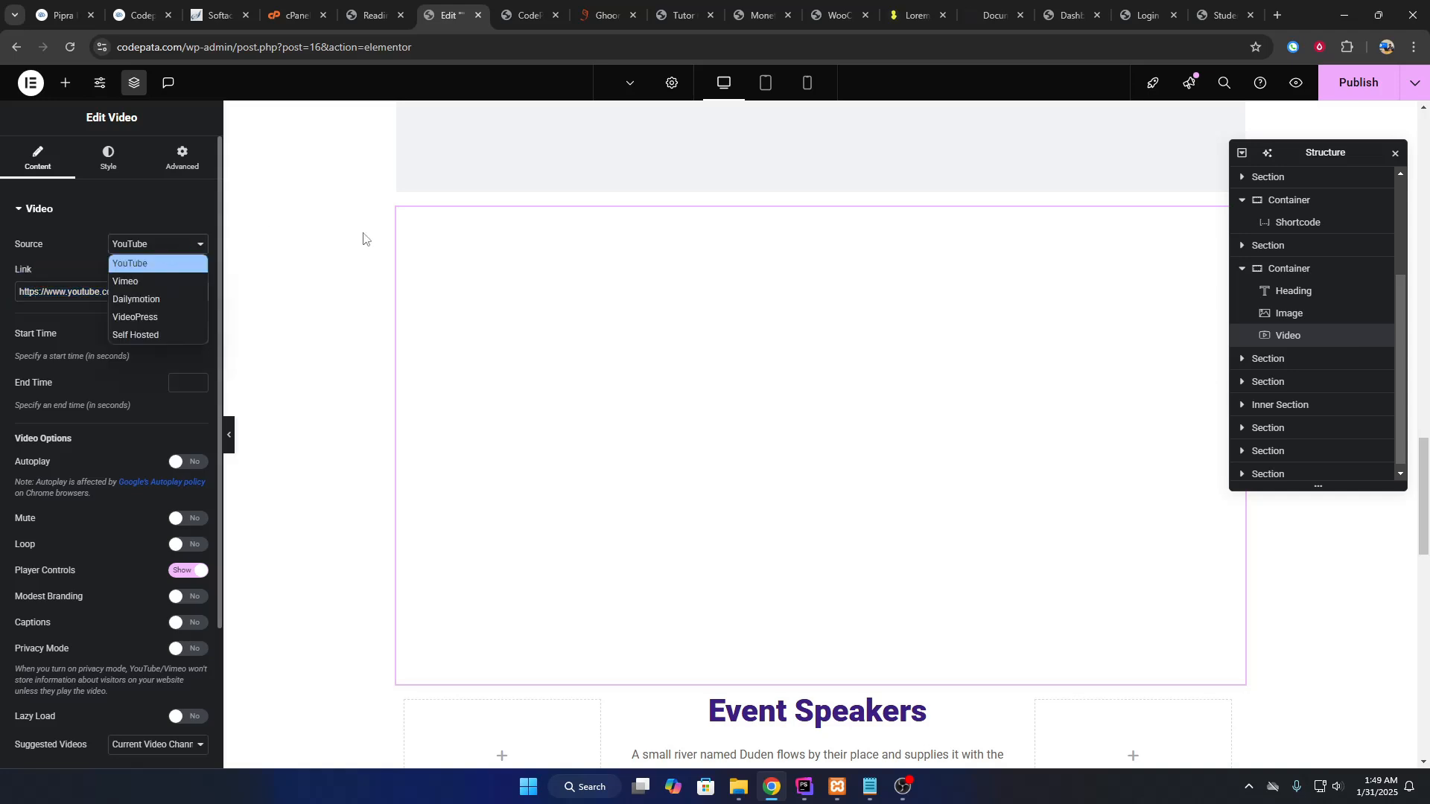
pyautogui.click(66, 82)
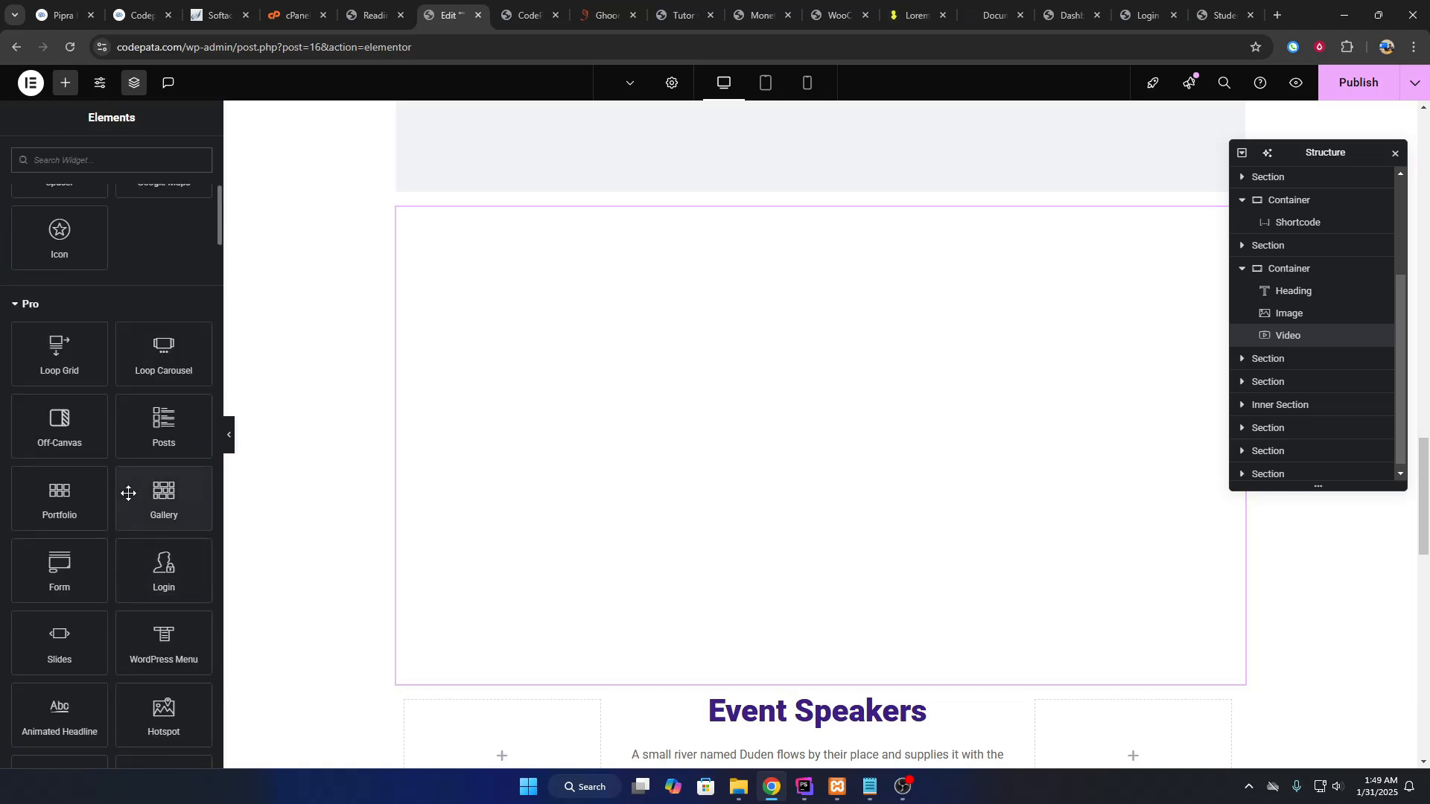
pyautogui.moveTo(115, 515); pyautogui.dragTo(679, 549)
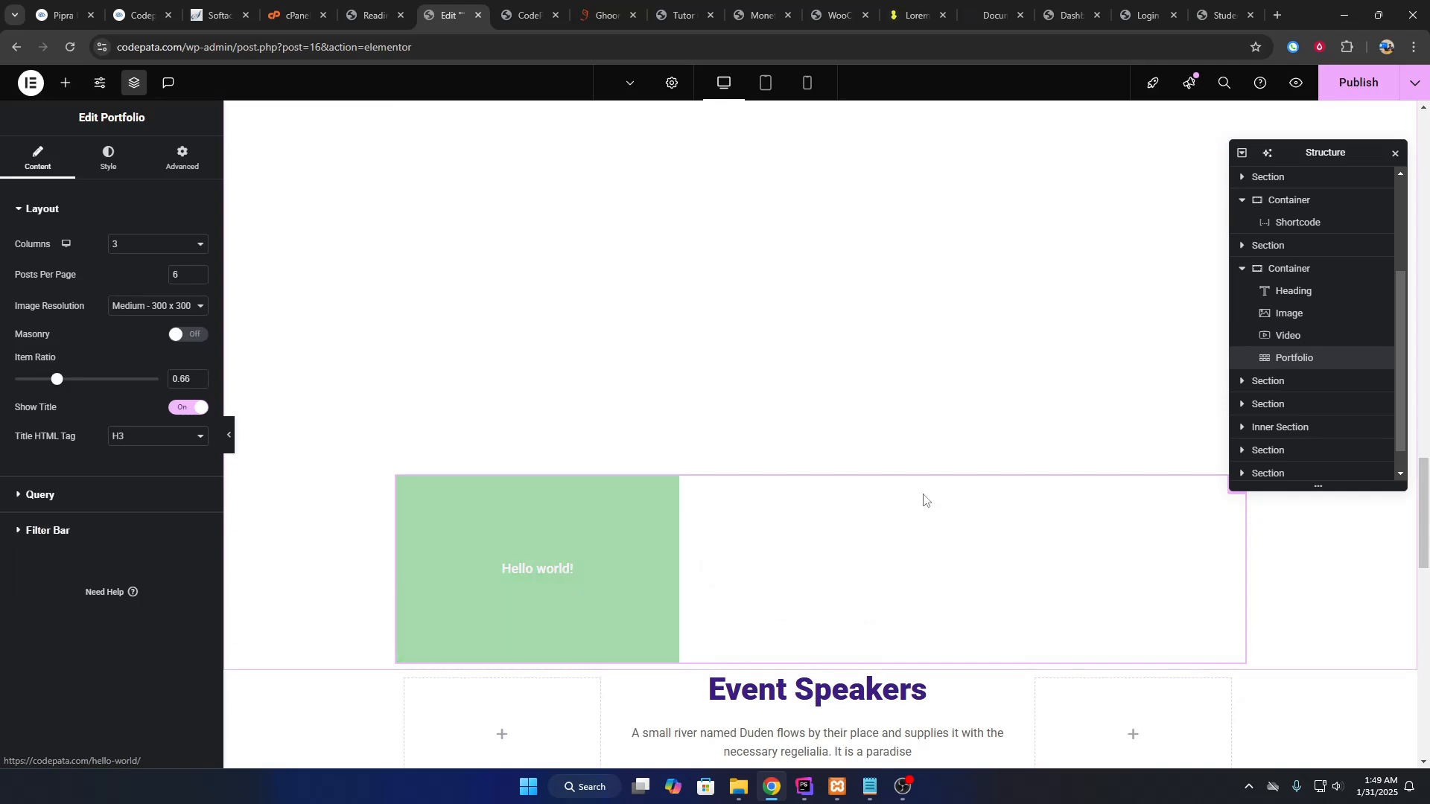
# Delete the trial container along with its widgets.
pyautogui.scroll(15, 801, 484)
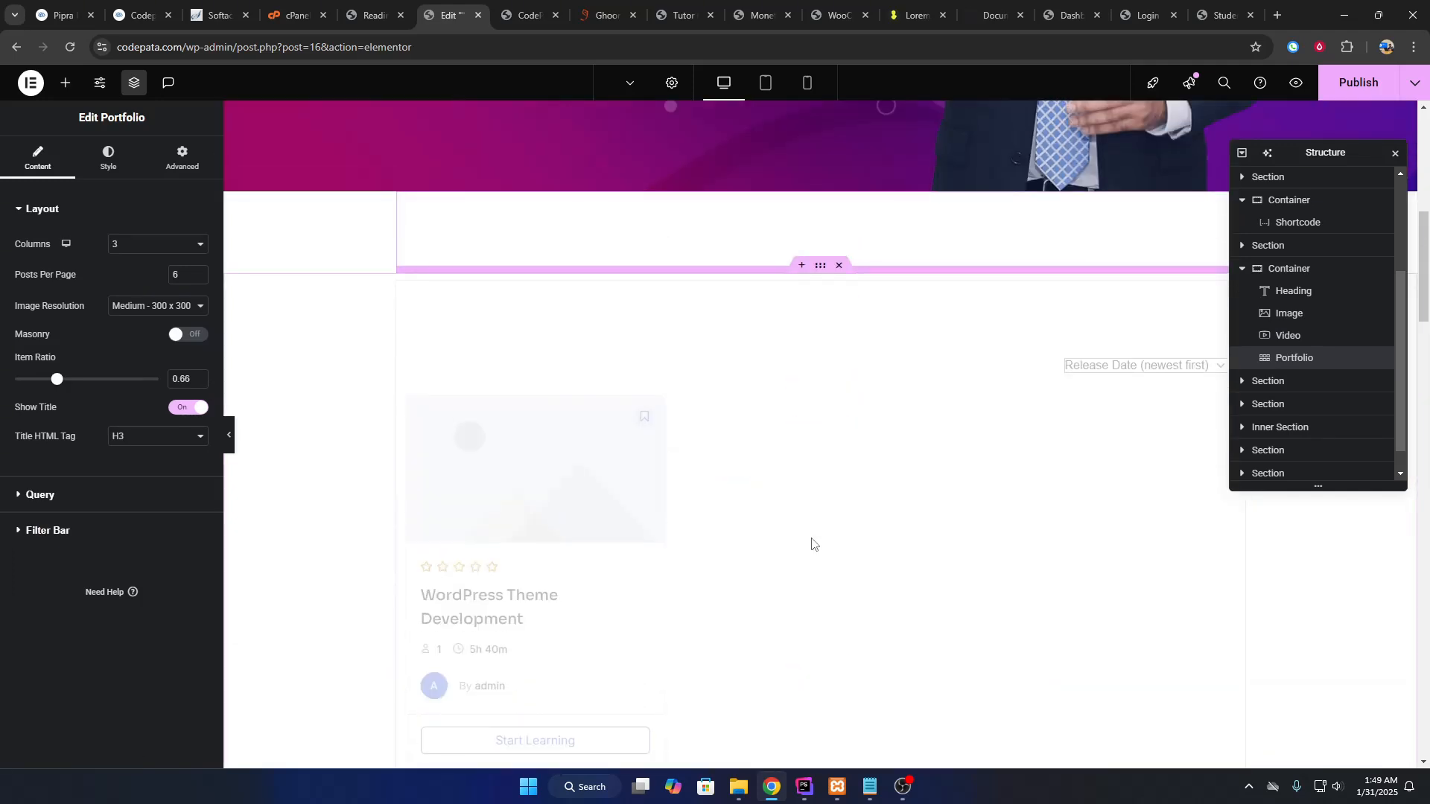
pyautogui.scroll(-5, 826, 477)
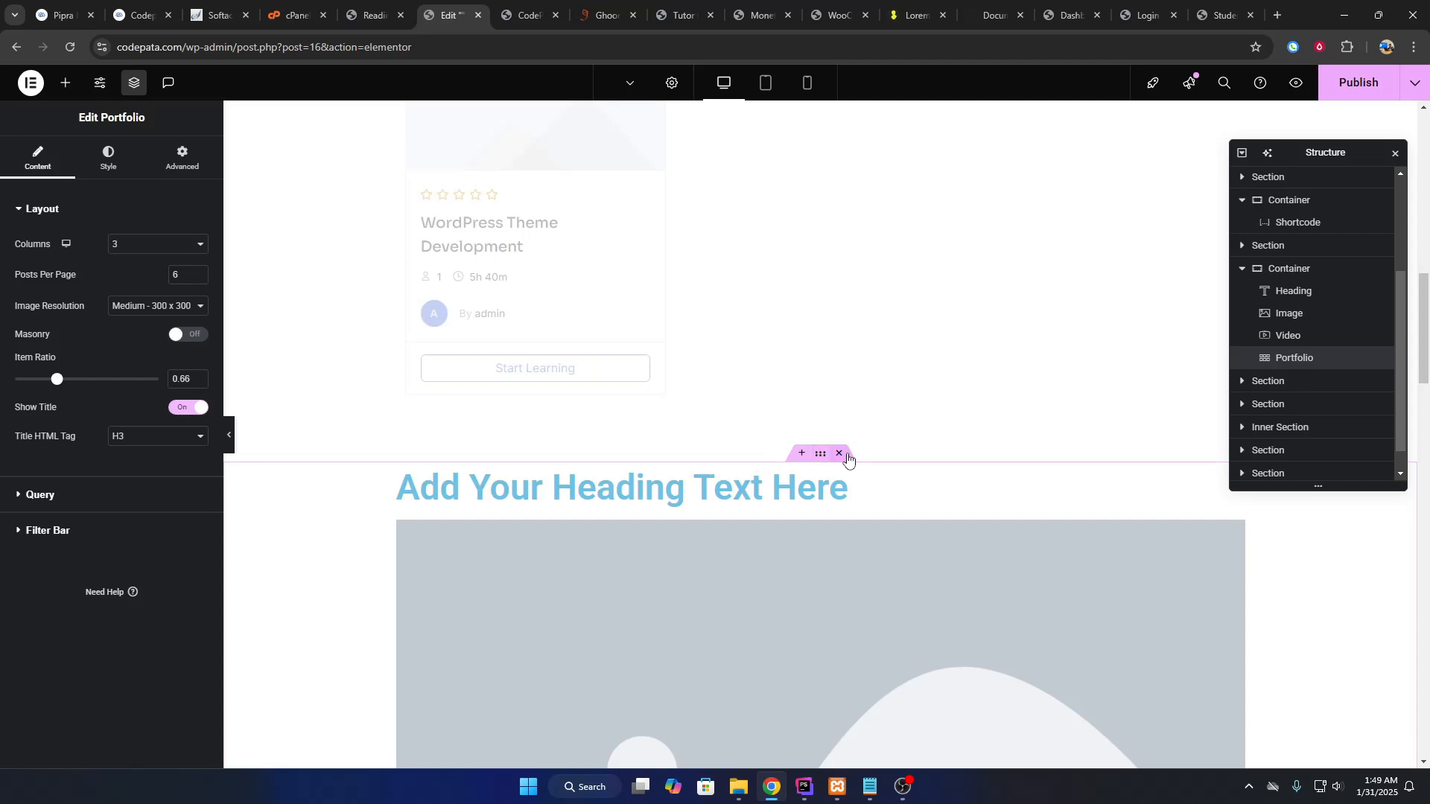
pyautogui.click(846, 456)
pyautogui.scroll(8, 744, 514)
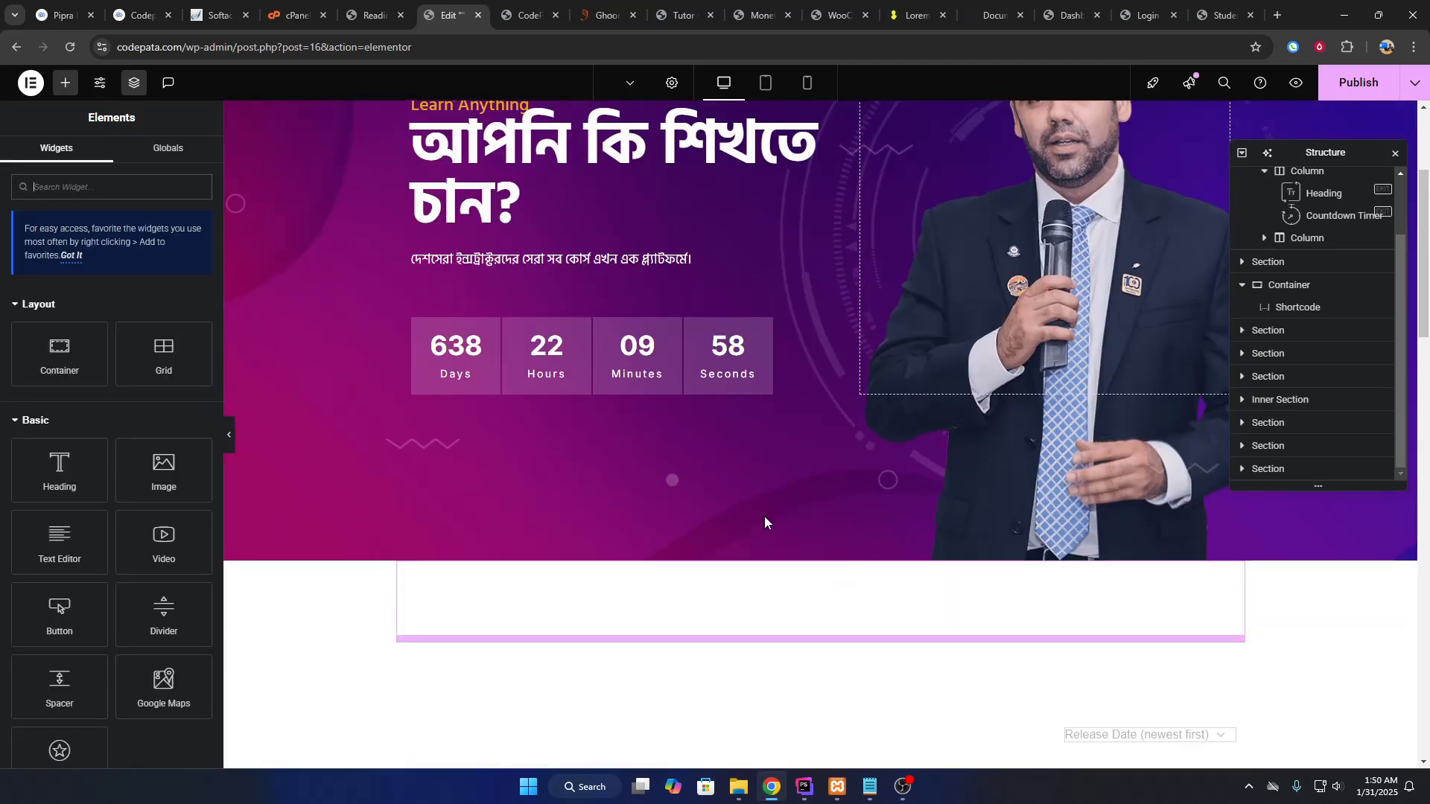
# Switch to the live CodePata front page and launch the Customizer from the admin bar.
pyautogui.scroll(-10, 764, 521)
pyautogui.scroll(-7, 782, 492)
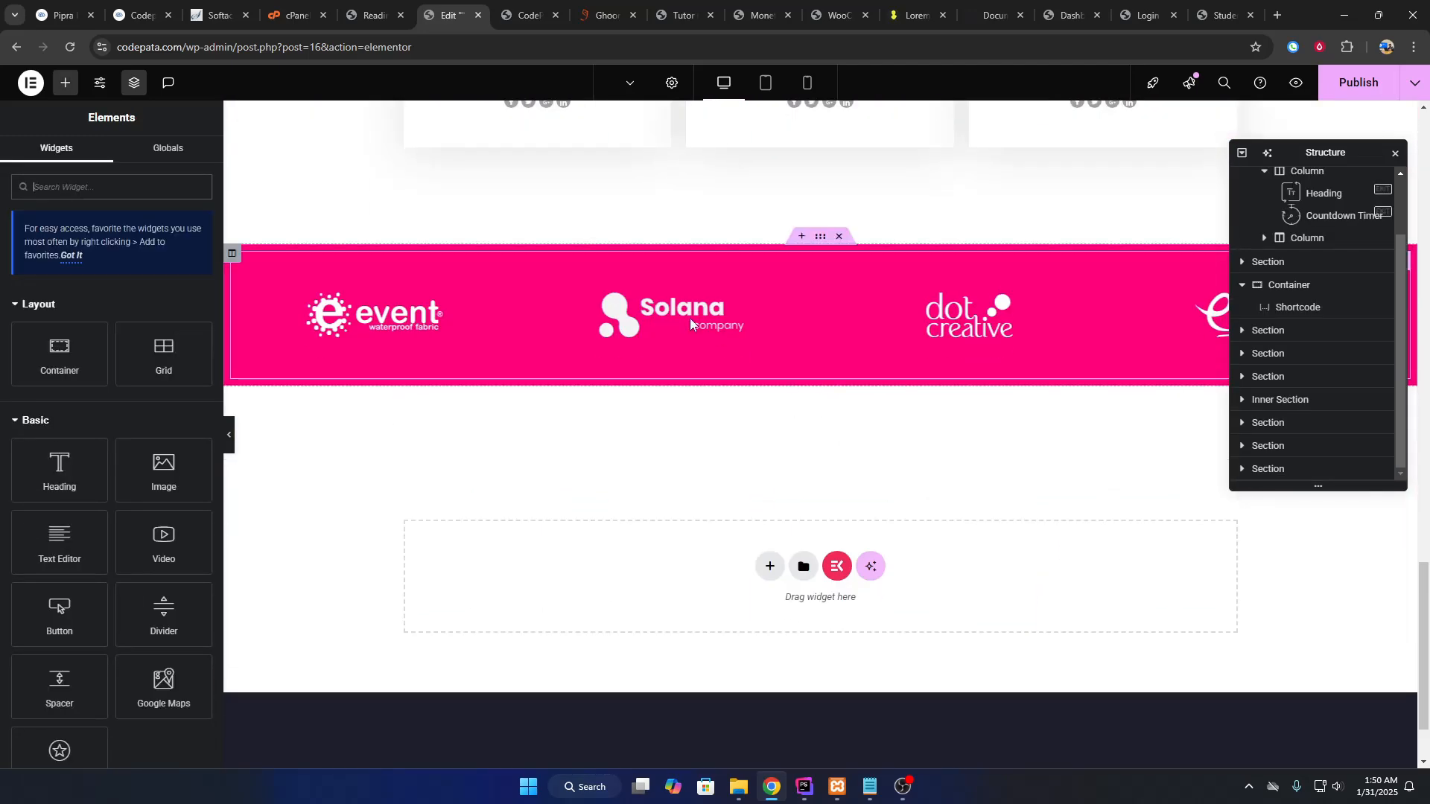
pyautogui.hotkey('ctrl', 'Tab')
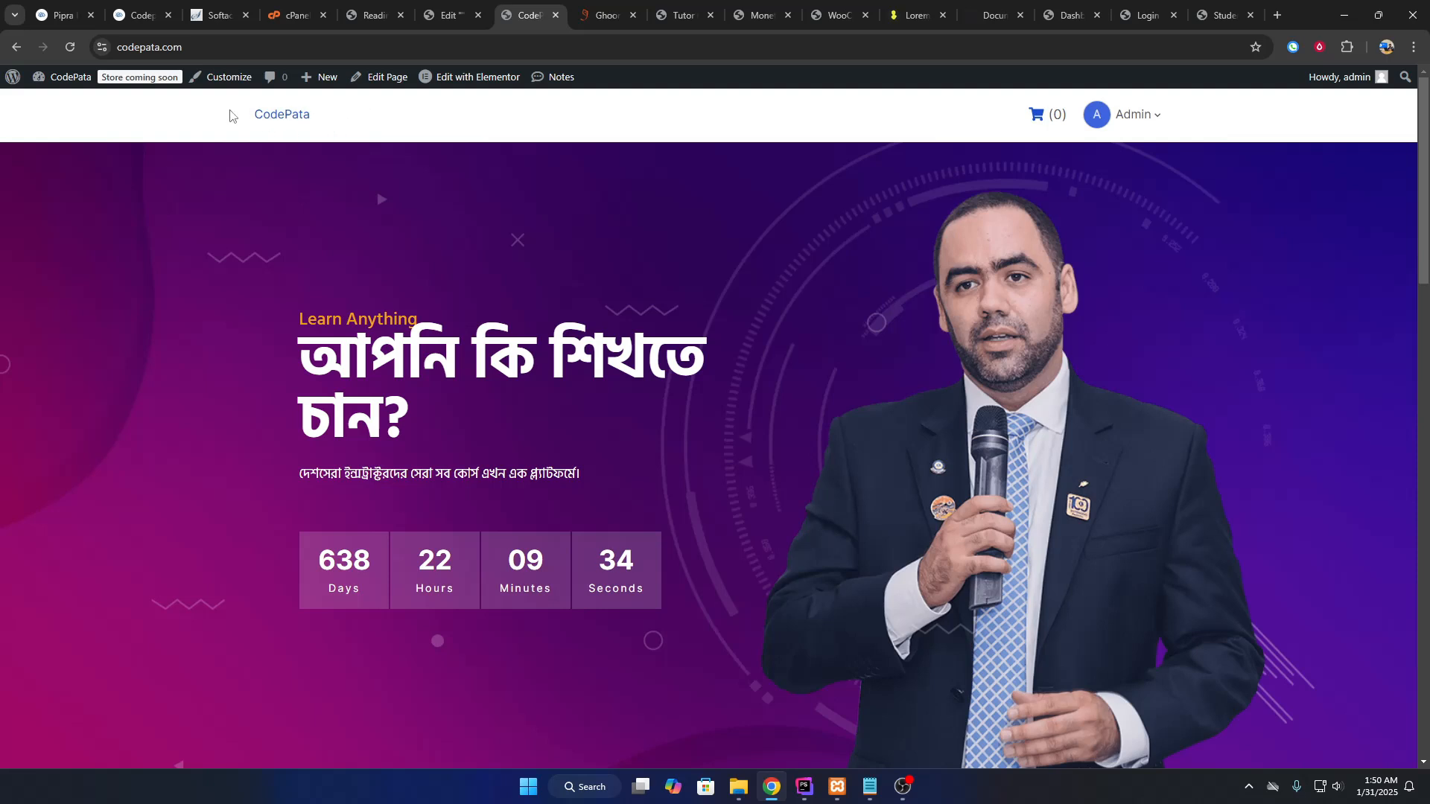
pyautogui.click(223, 86)
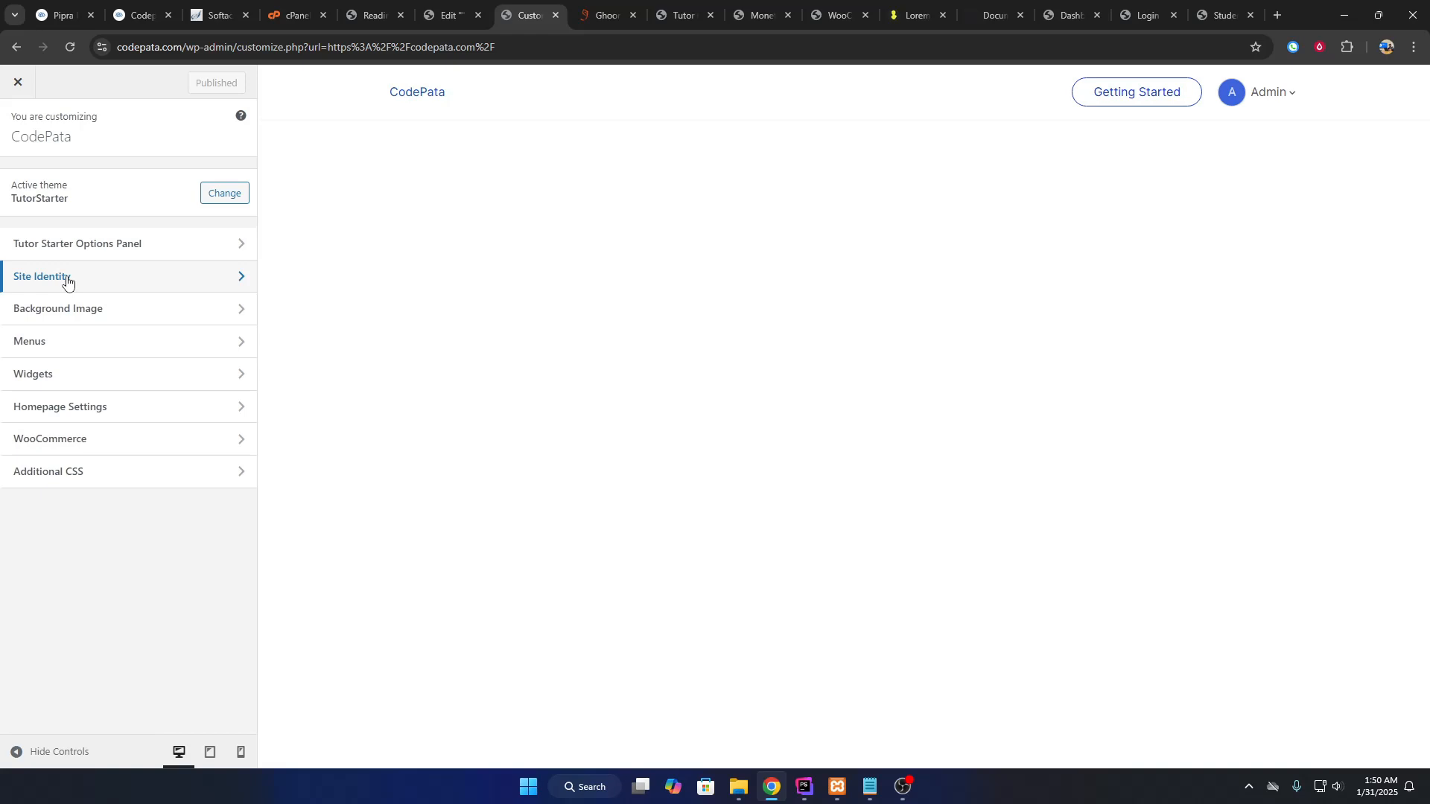
# Look at Site Identity, open the site icon picker, and close it without choosing.
pyautogui.click(66, 280)
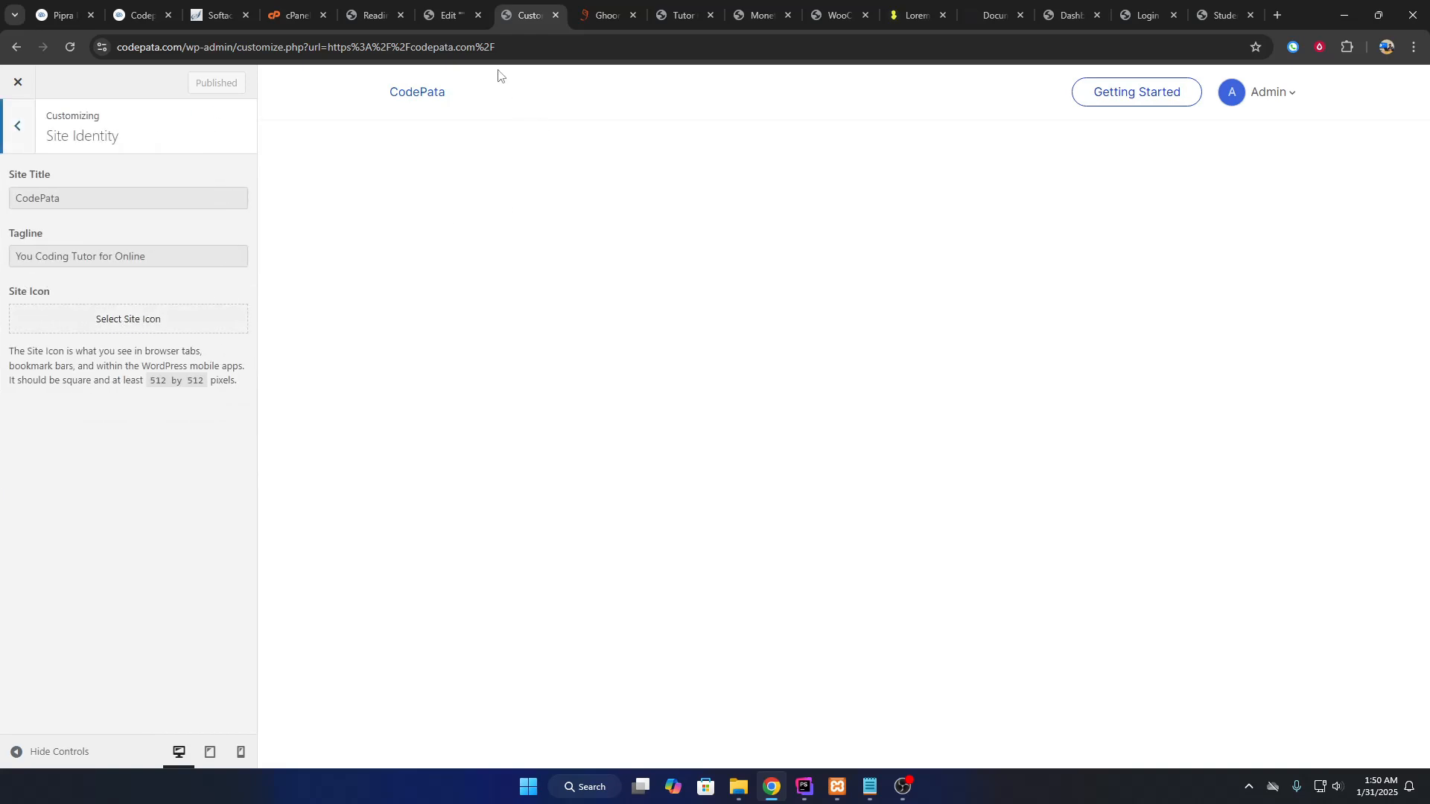
pyautogui.click(122, 326)
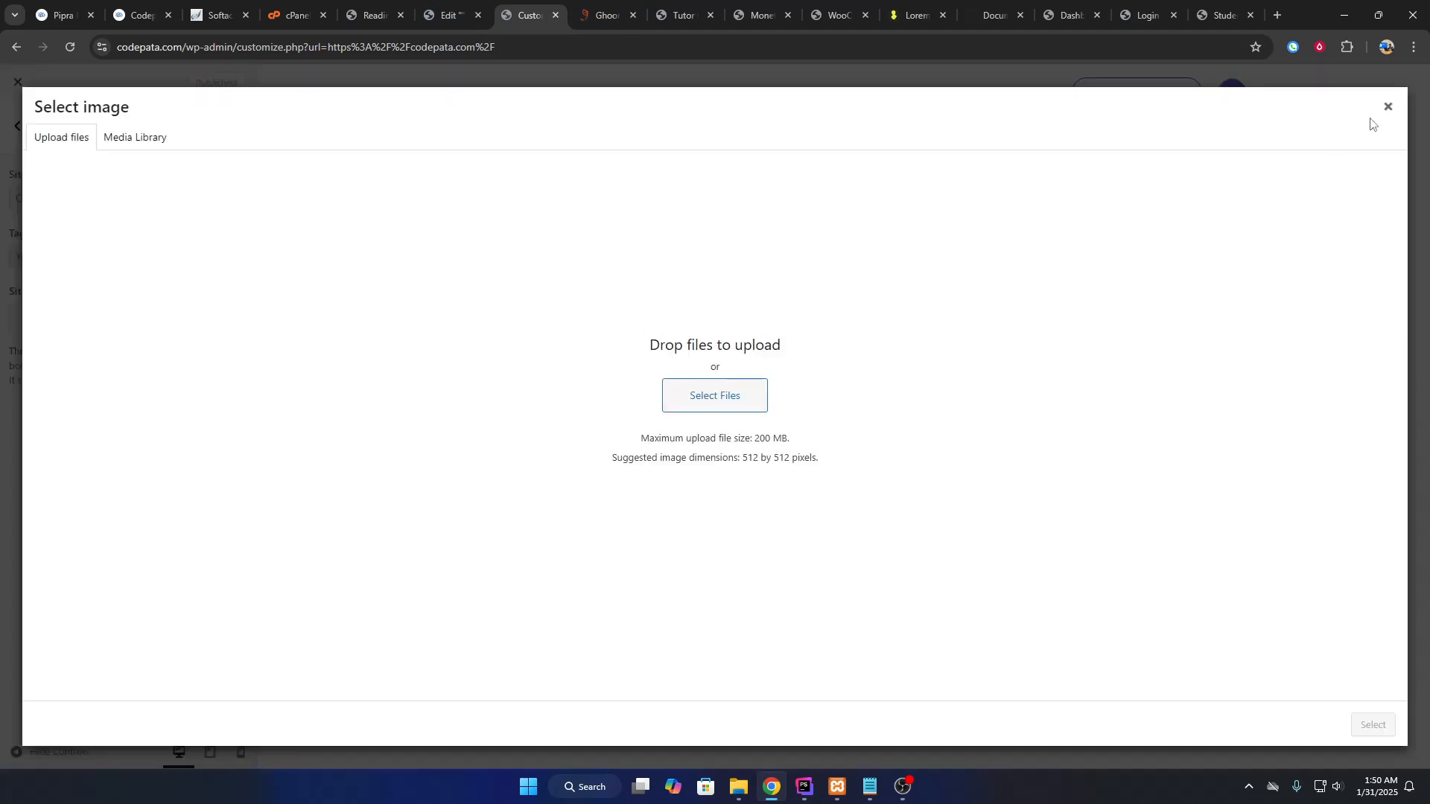
pyautogui.click(1387, 108)
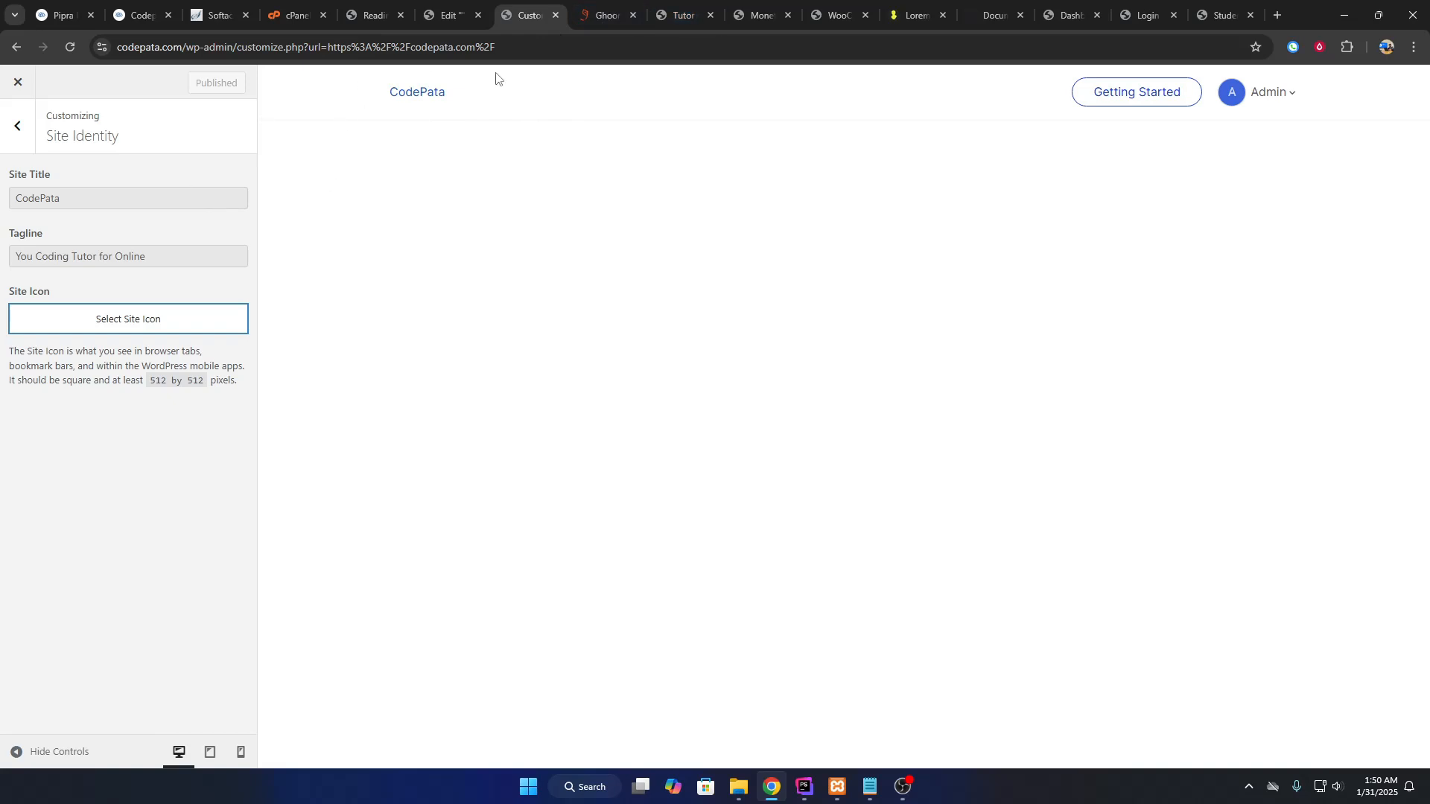
pyautogui.click(18, 129)
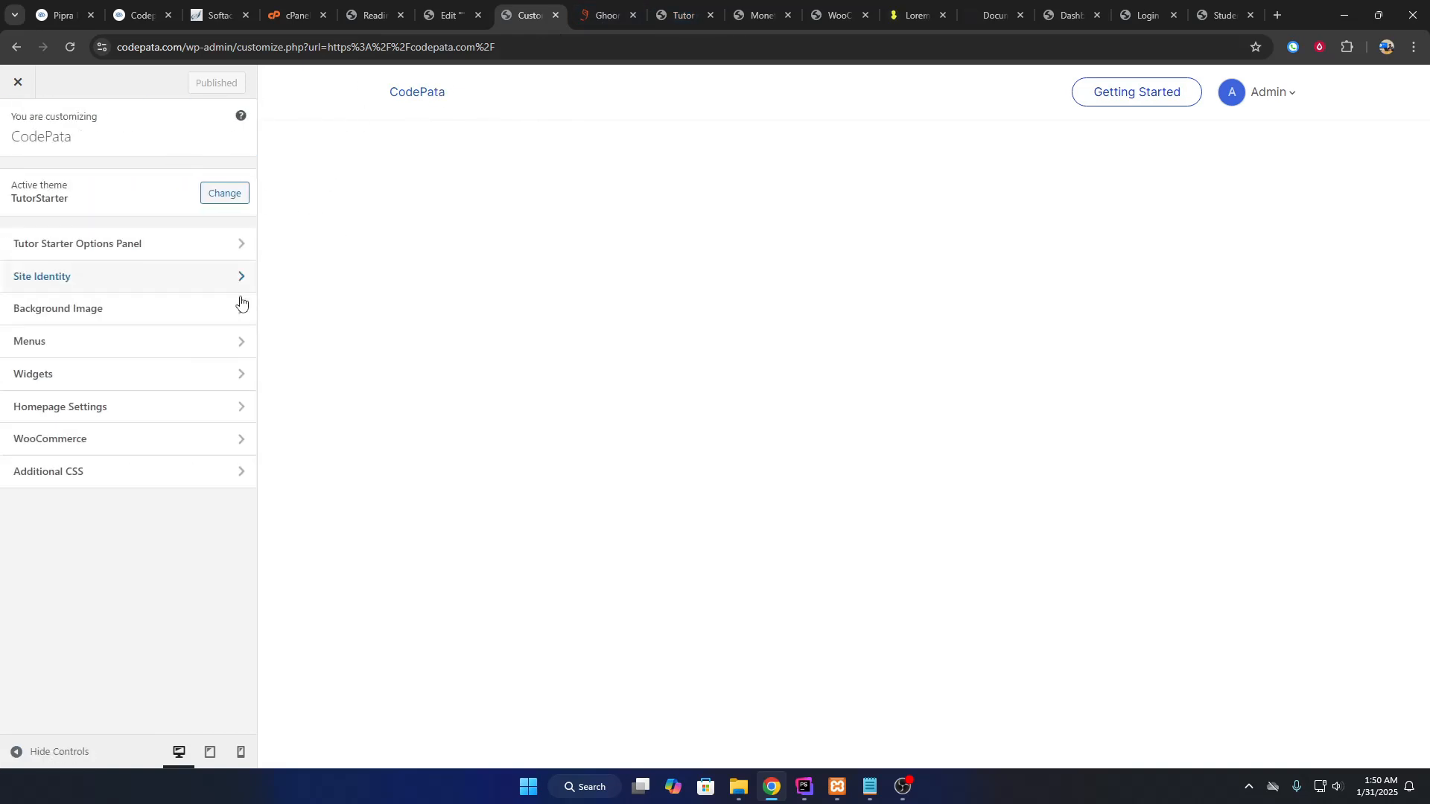
# Browse the Tutor Starter Options Colors settings, then close the Customizer.
pyautogui.click(128, 245)
pyautogui.click(86, 187)
pyautogui.click(21, 128)
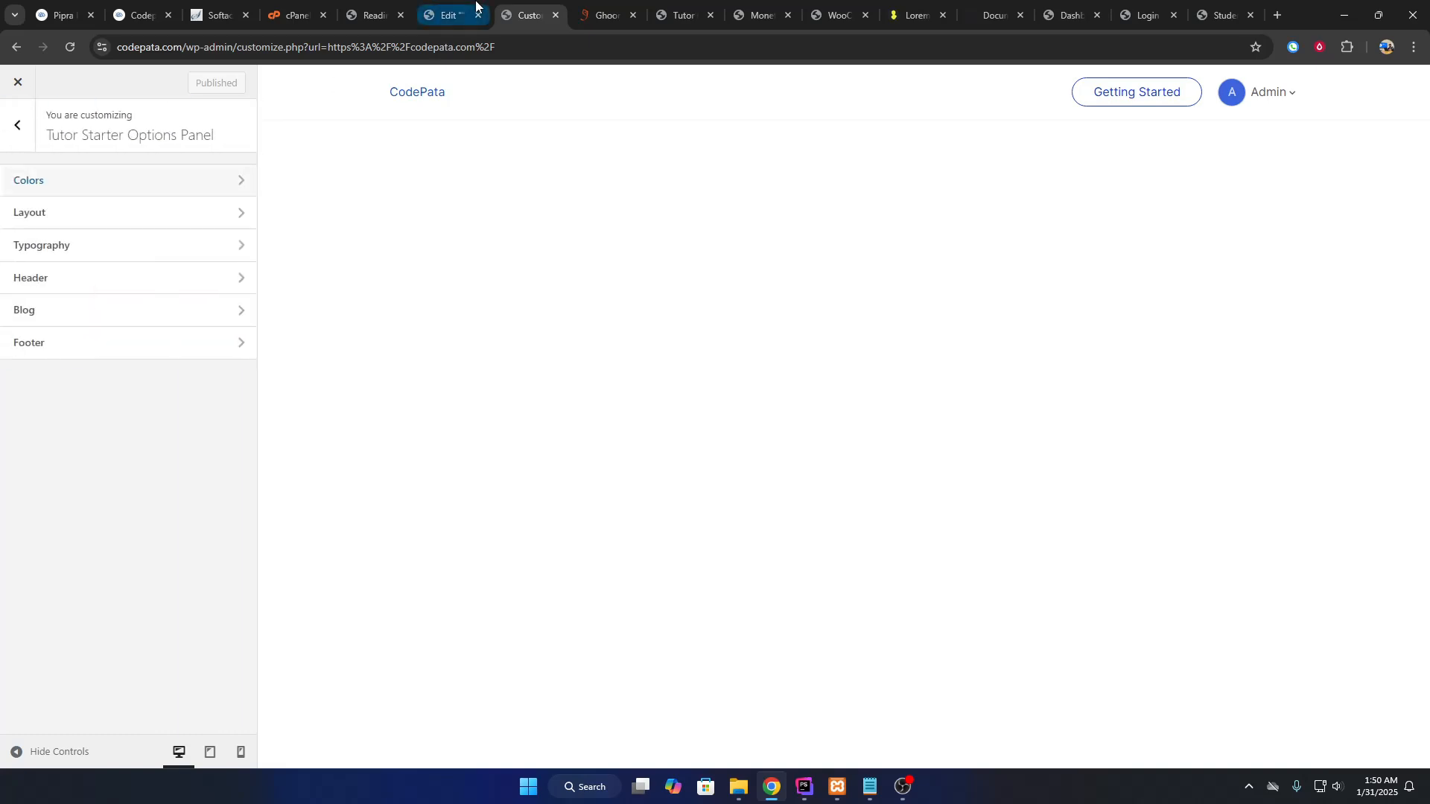
pyautogui.click(681, 9)
pyautogui.click(605, 13)
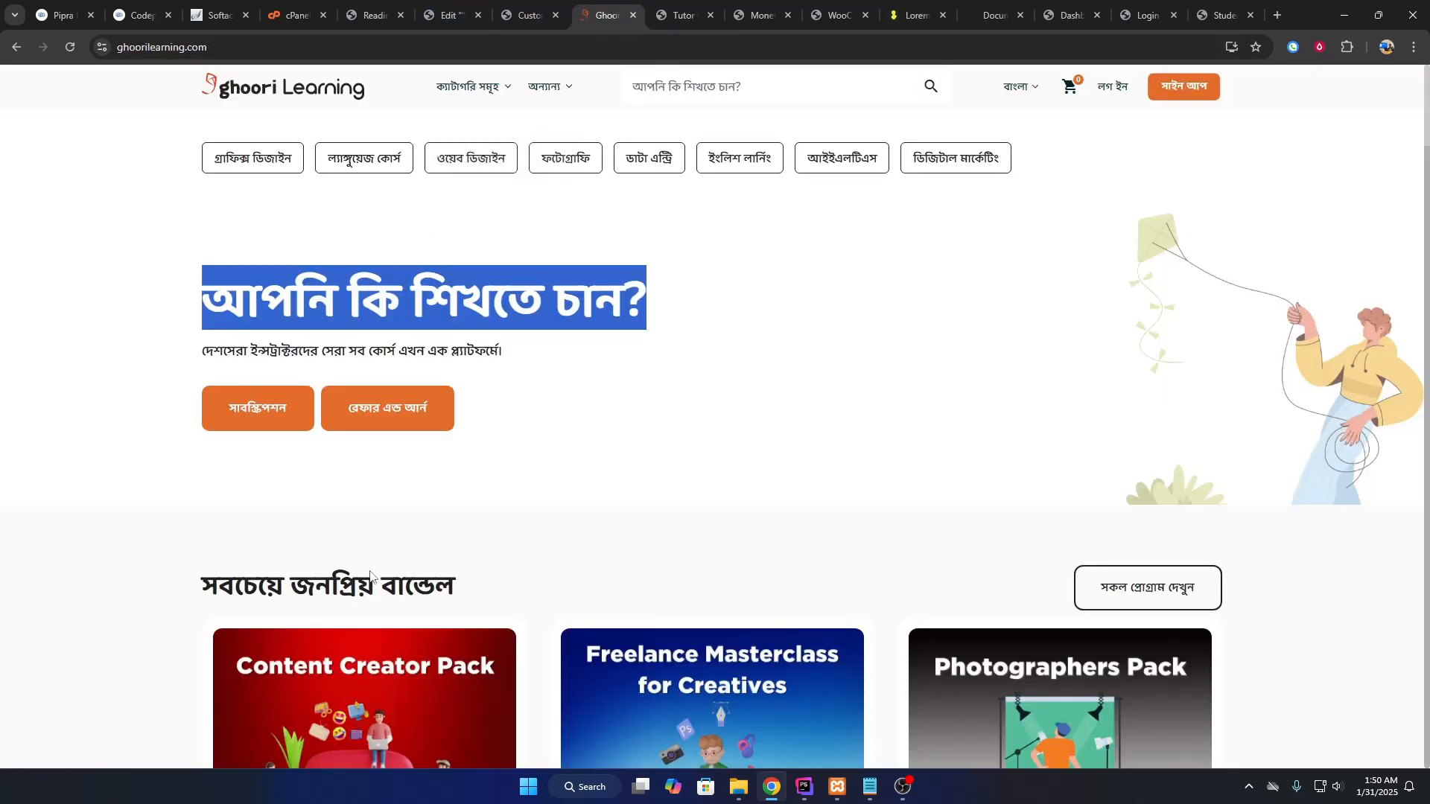
pyautogui.click(528, 14)
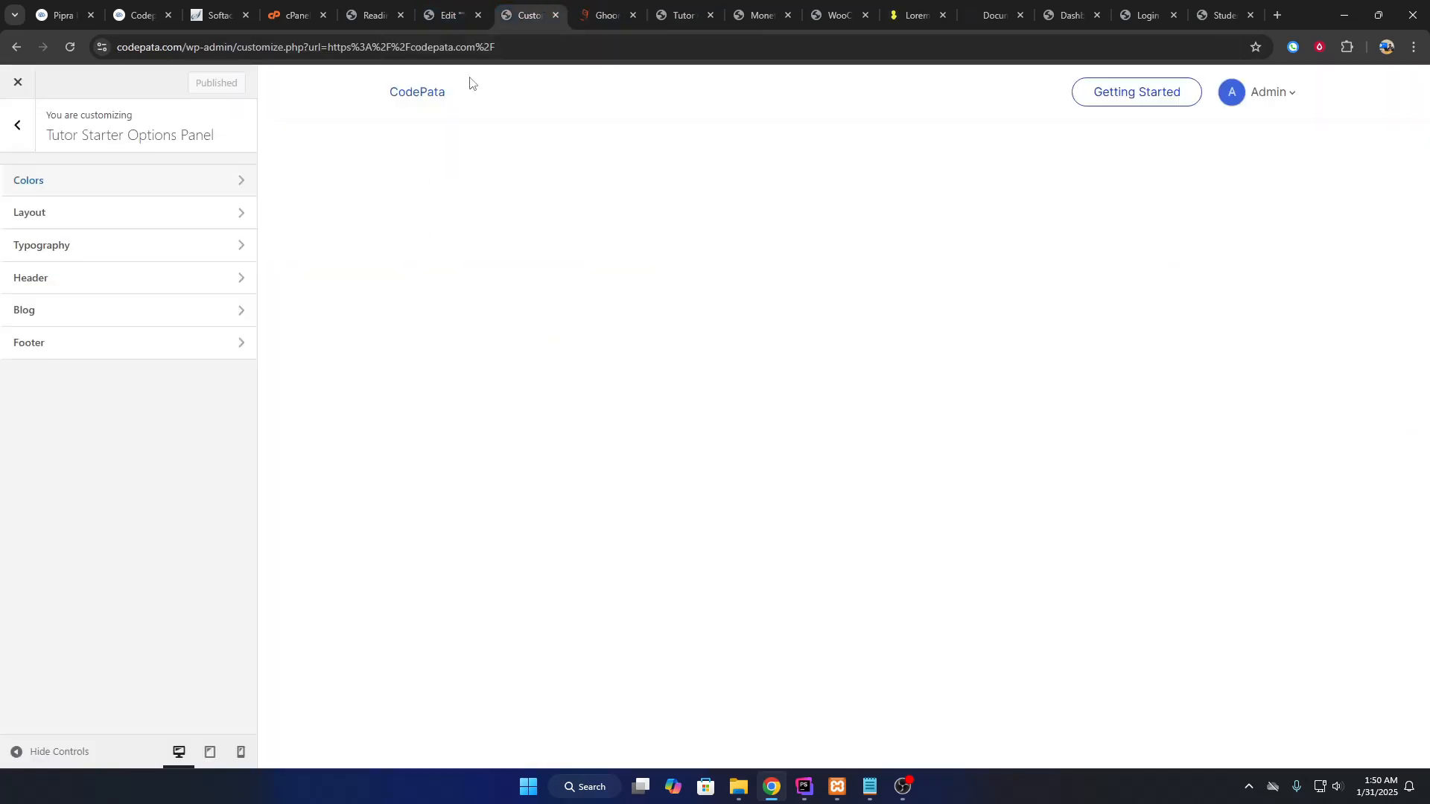
pyautogui.click(21, 85)
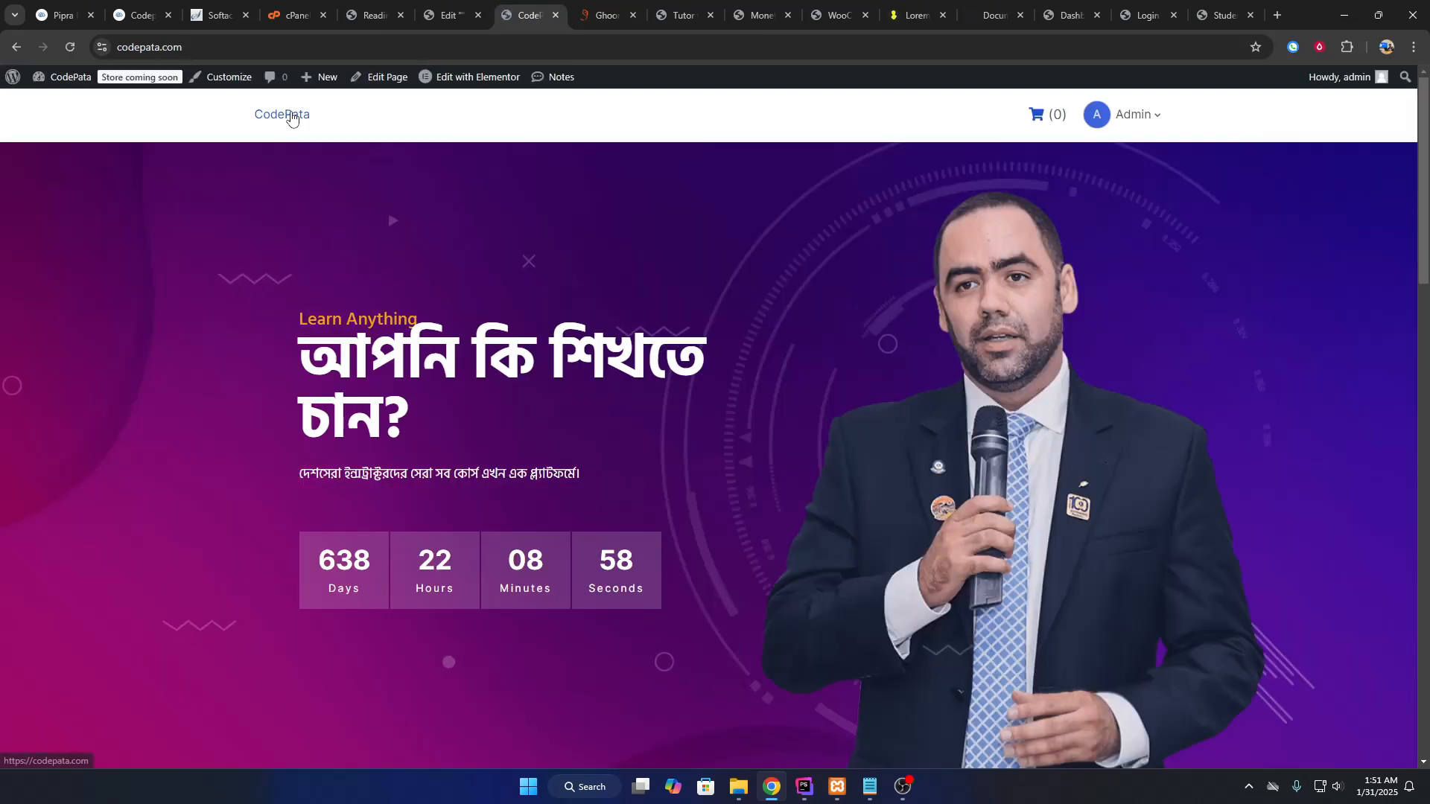
# Open the homepage in an incognito window, then go to Appearance > Menus in the admin.
pyautogui.rightClick(285, 112)
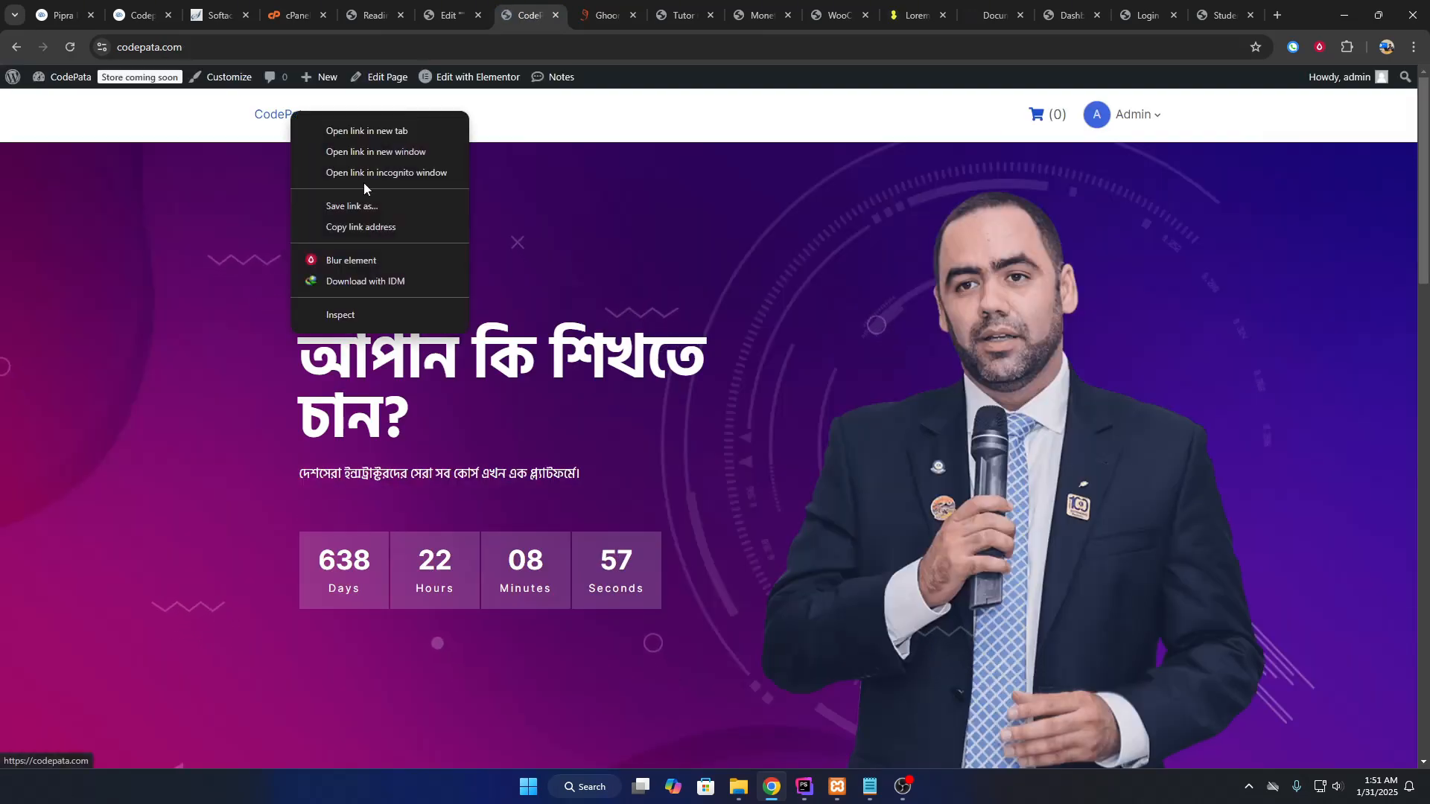
pyautogui.click(364, 180)
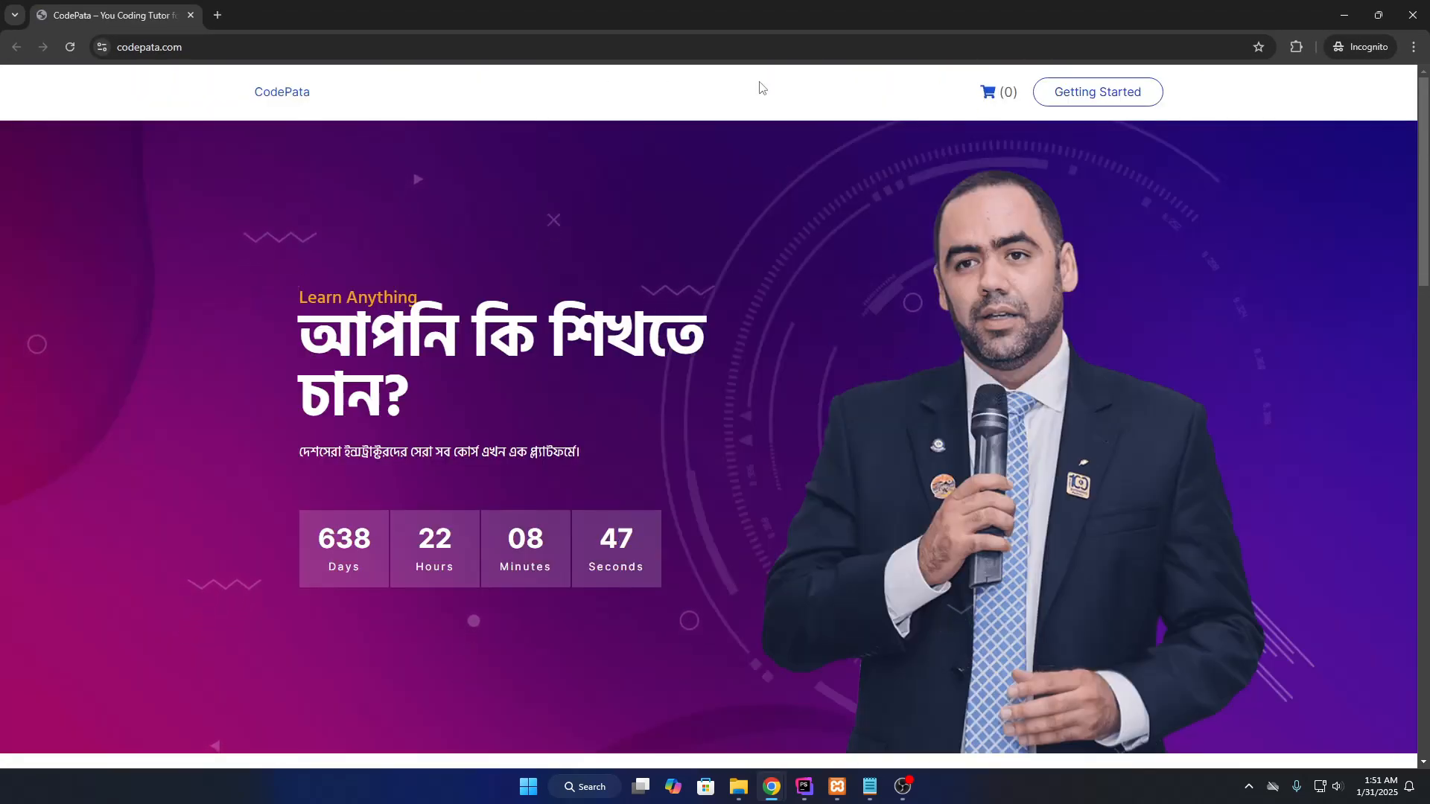
pyautogui.click(1344, 15)
pyautogui.click(448, 14)
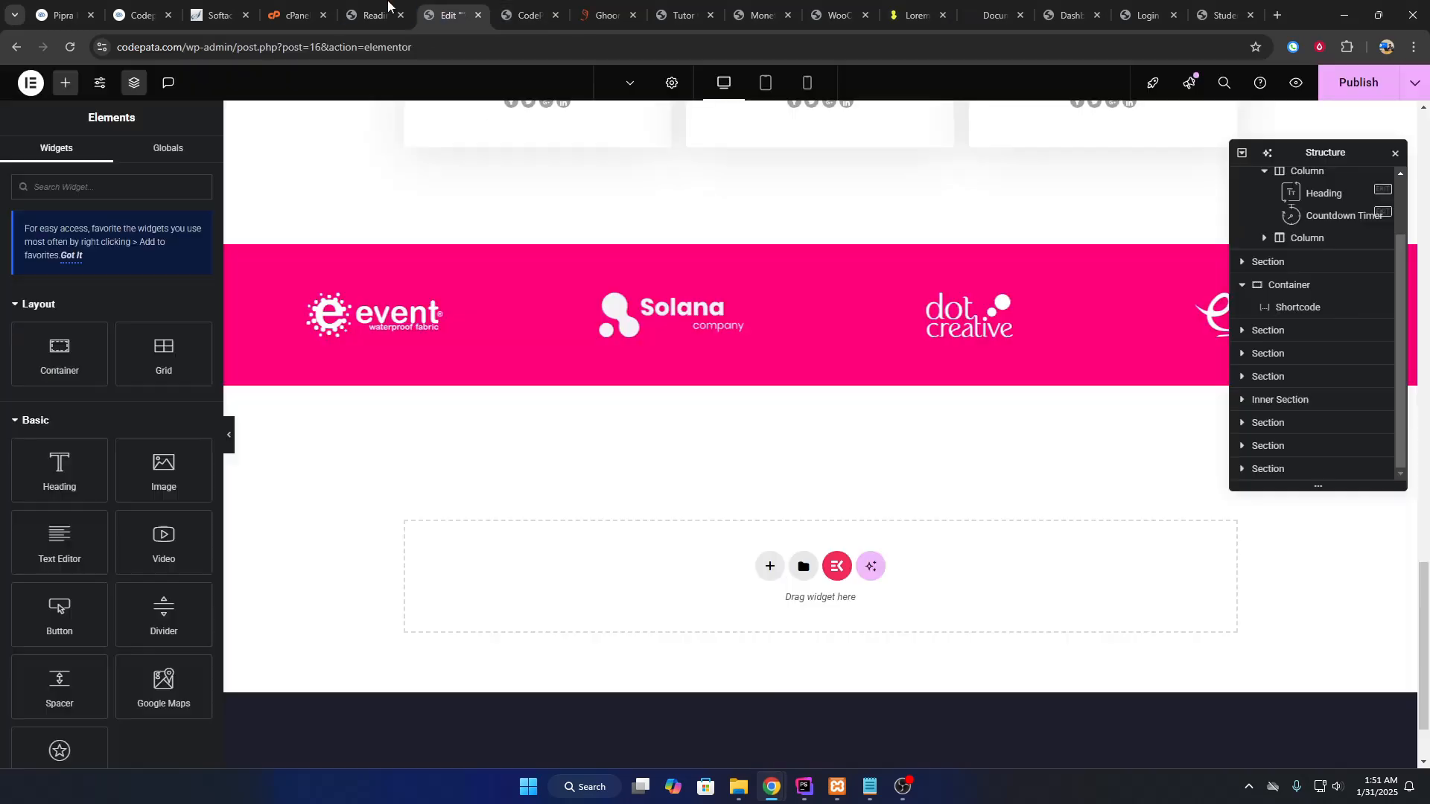
pyautogui.click(378, 7)
pyautogui.moveTo(89, 366)
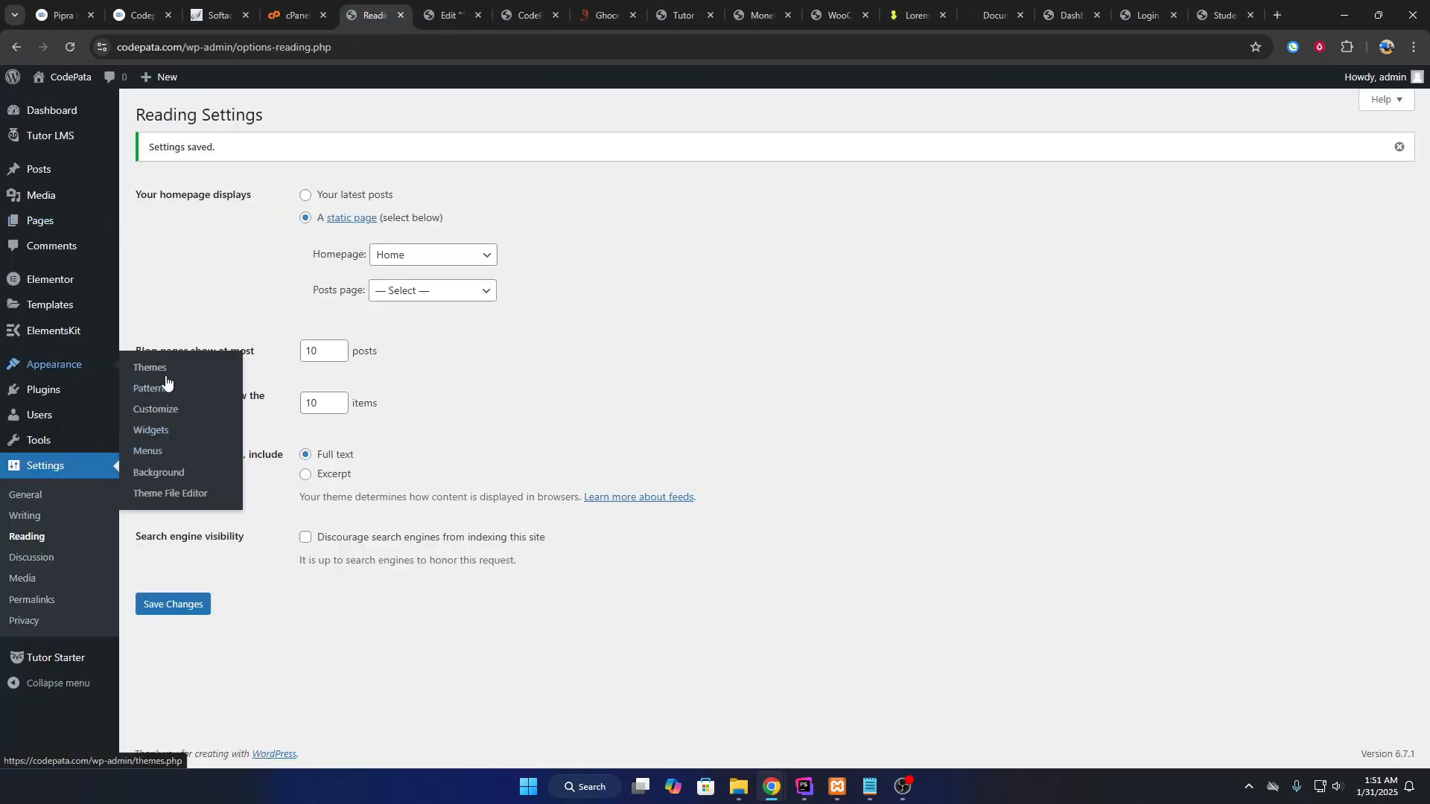
pyautogui.click(139, 453)
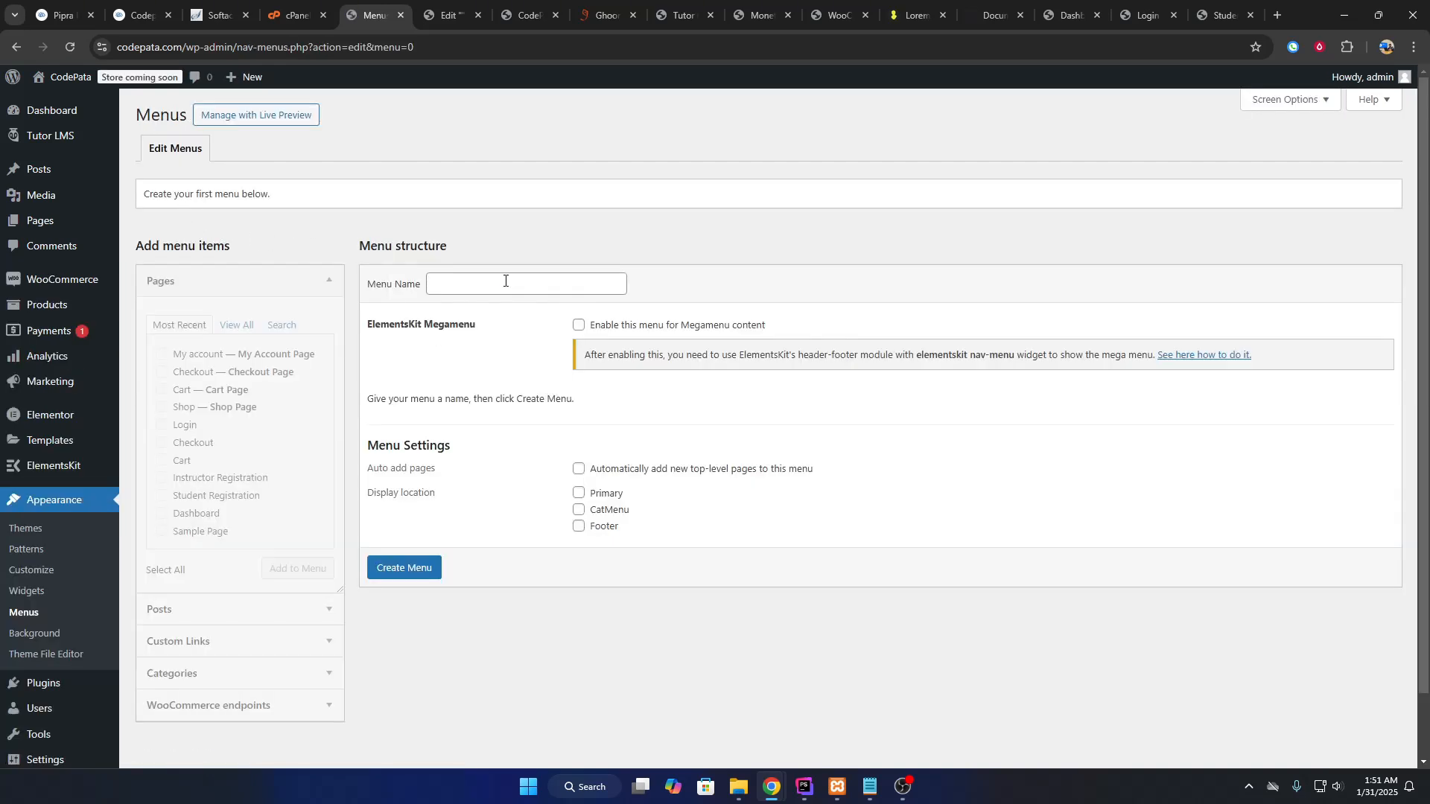
# Name the menu 'Primary Menu', assign the Primary location, and add both registration pages.
pyautogui.click(505, 281)
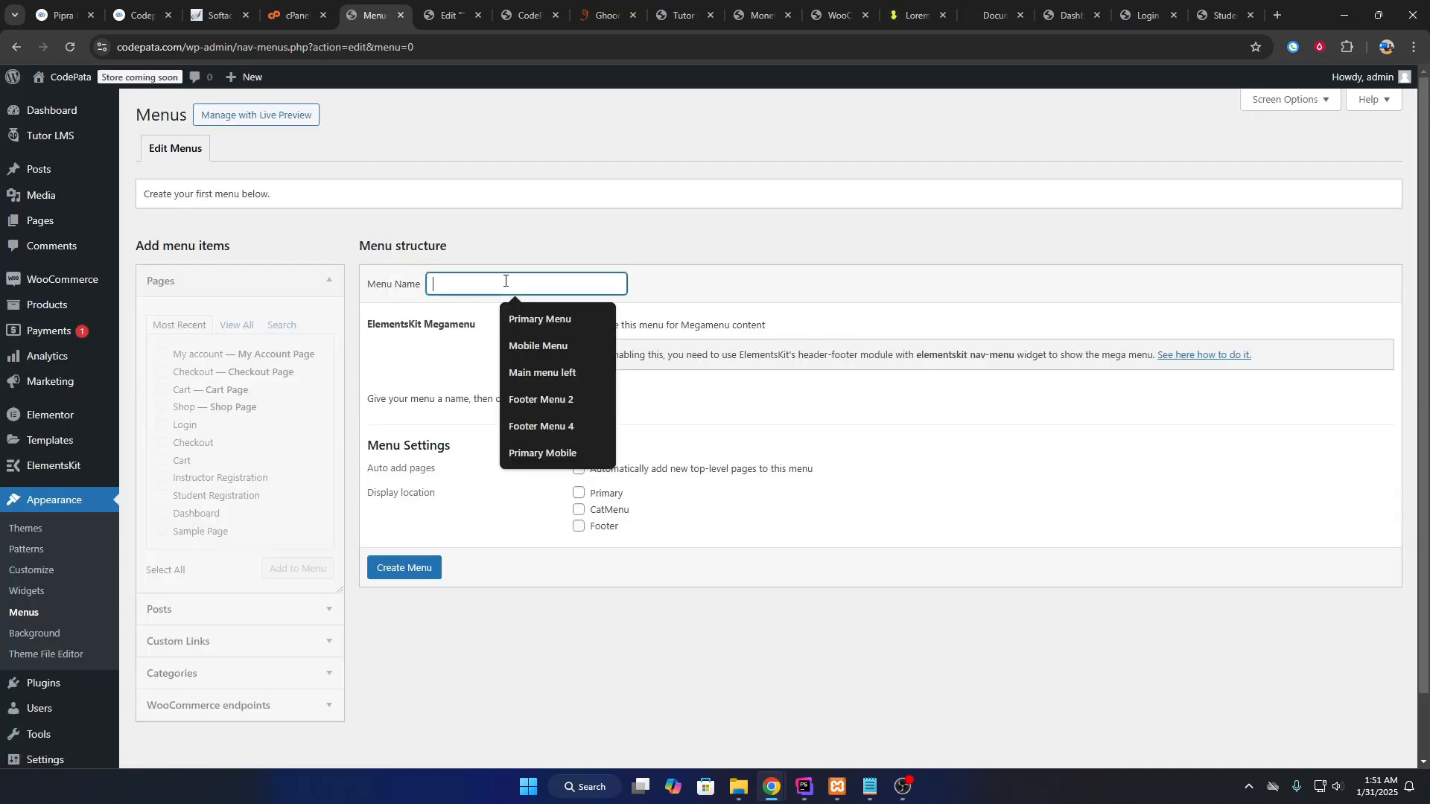
pyautogui.click(540, 319)
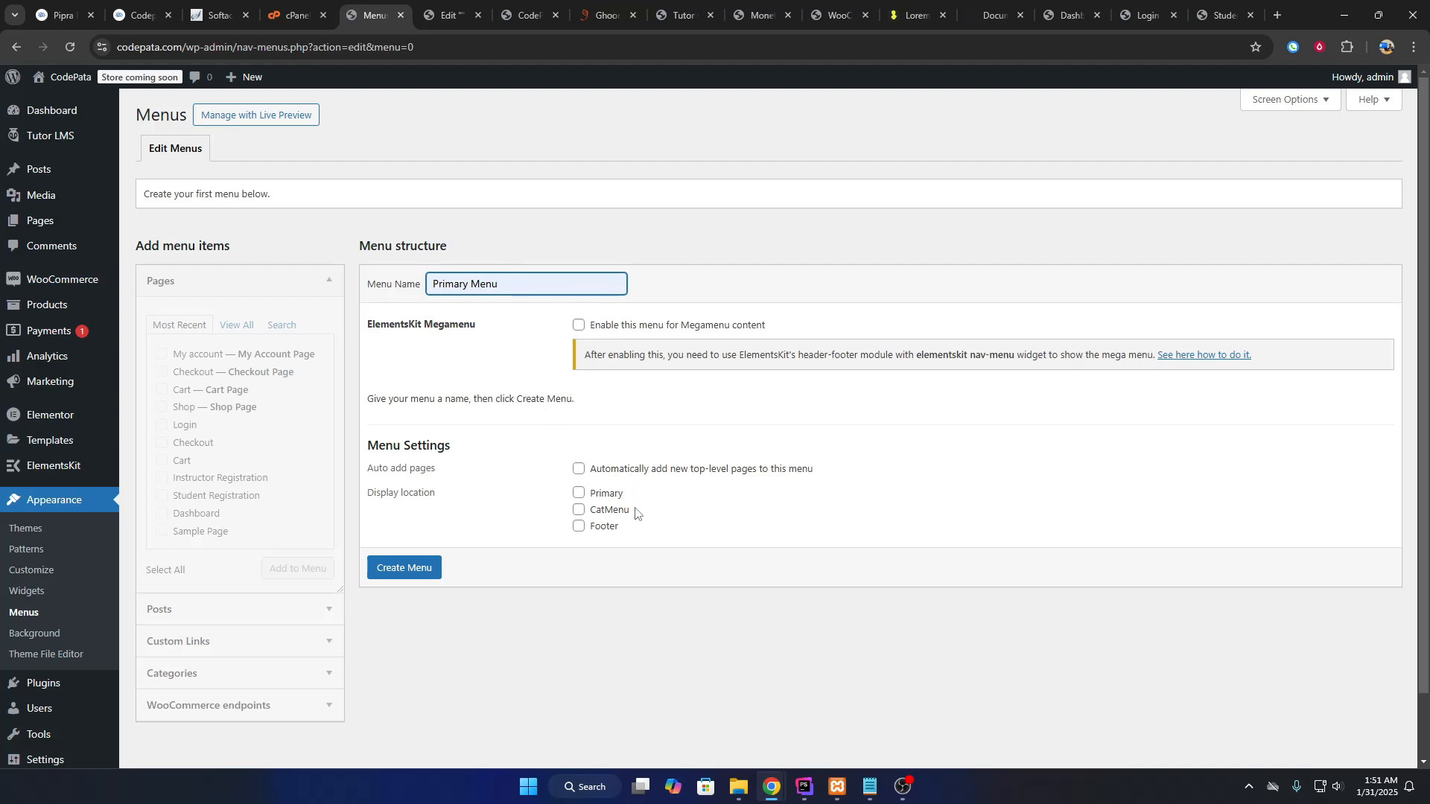
pyautogui.click(580, 494)
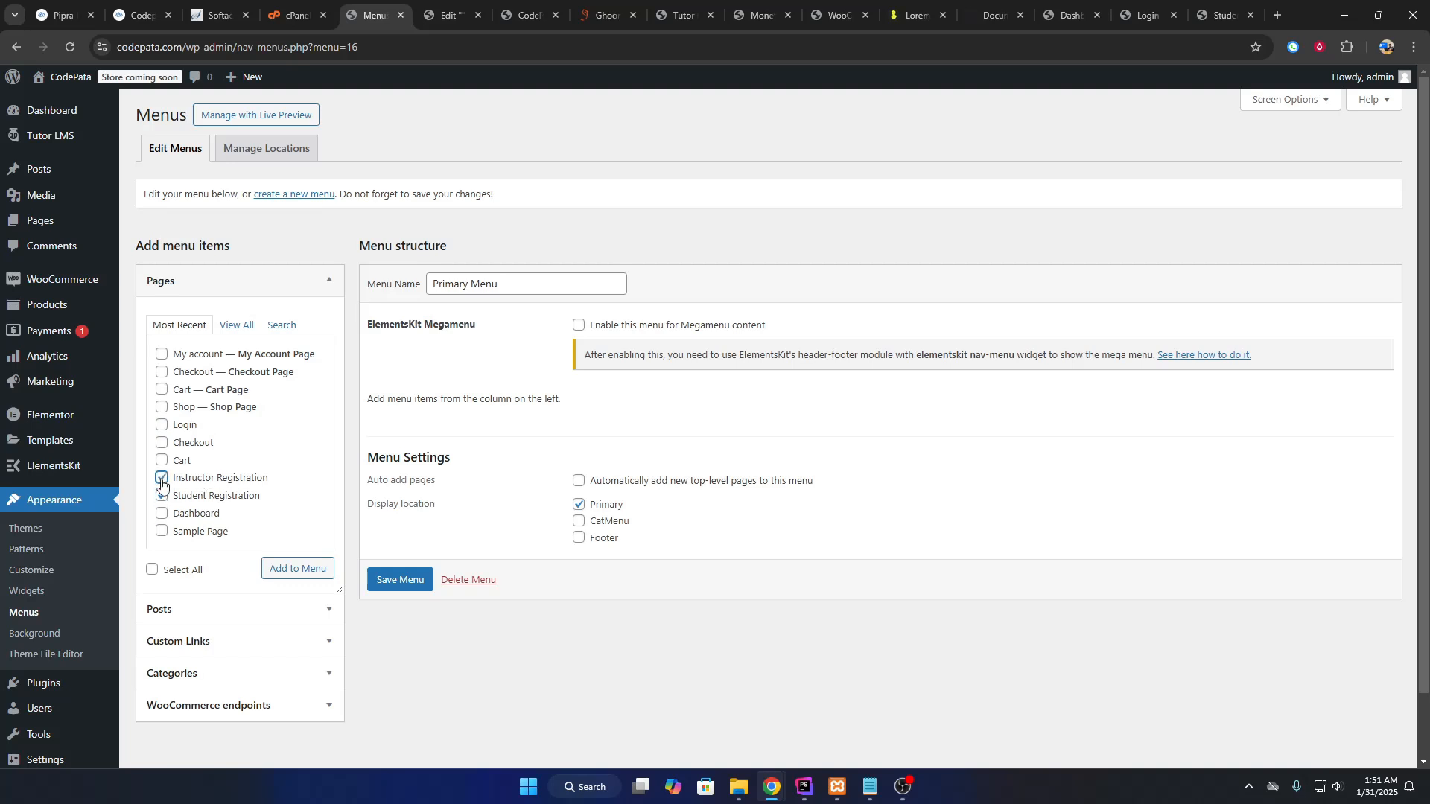
pyautogui.click(298, 568)
# Reload the incognito homepage to check for the new header menu links.
pyautogui.scroll(-1, 408, 715)
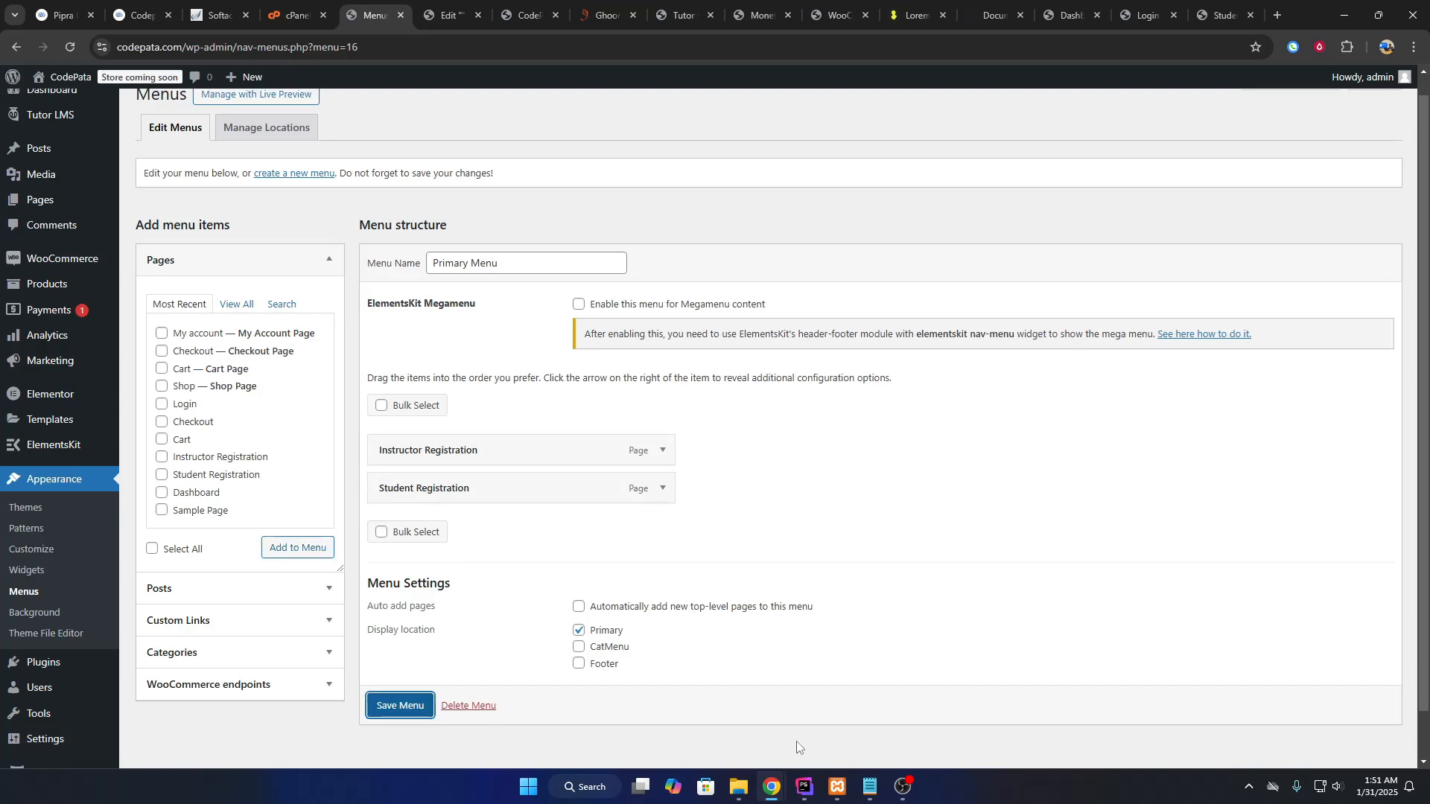
pyautogui.moveTo(773, 786)
pyautogui.click(836, 735)
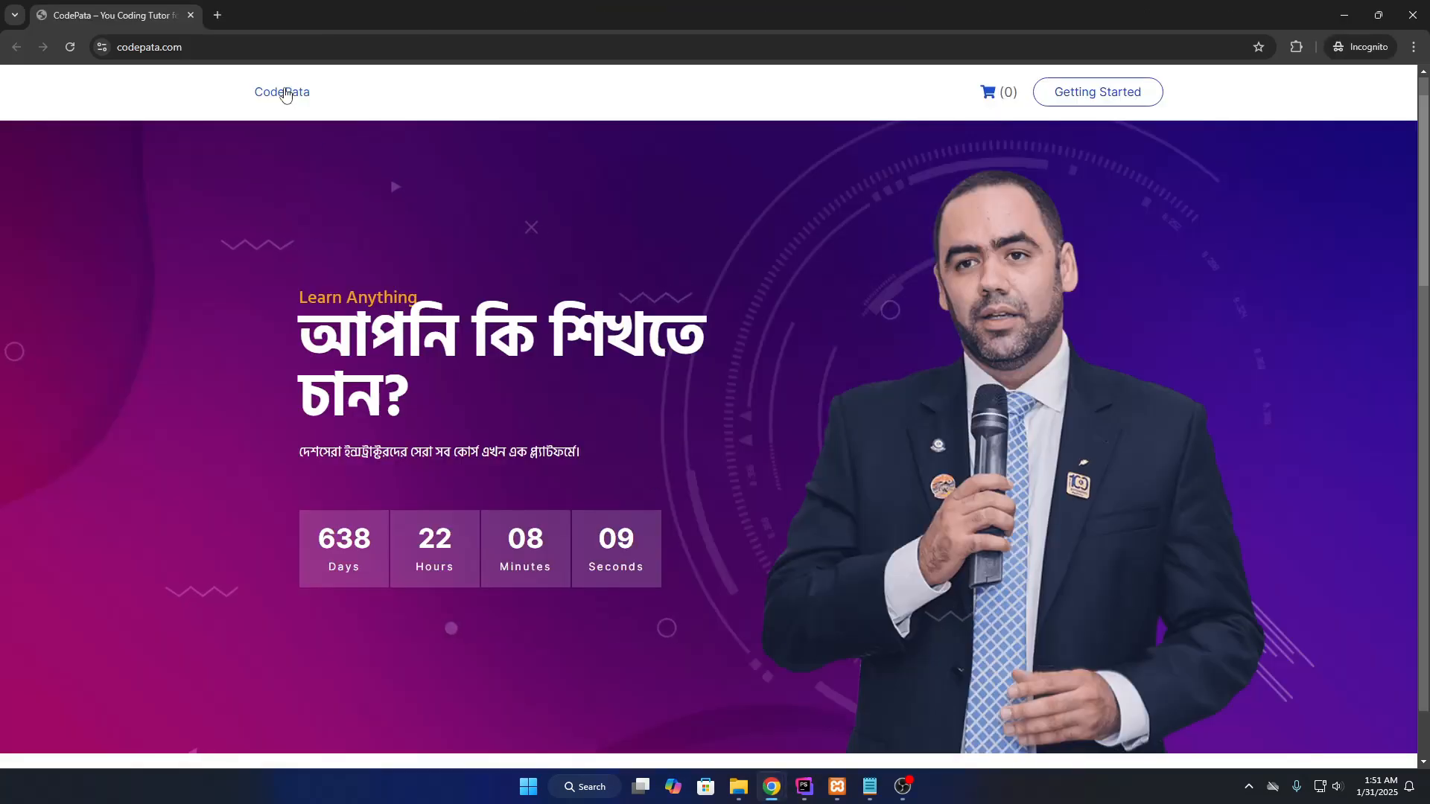
pyautogui.press('F5')
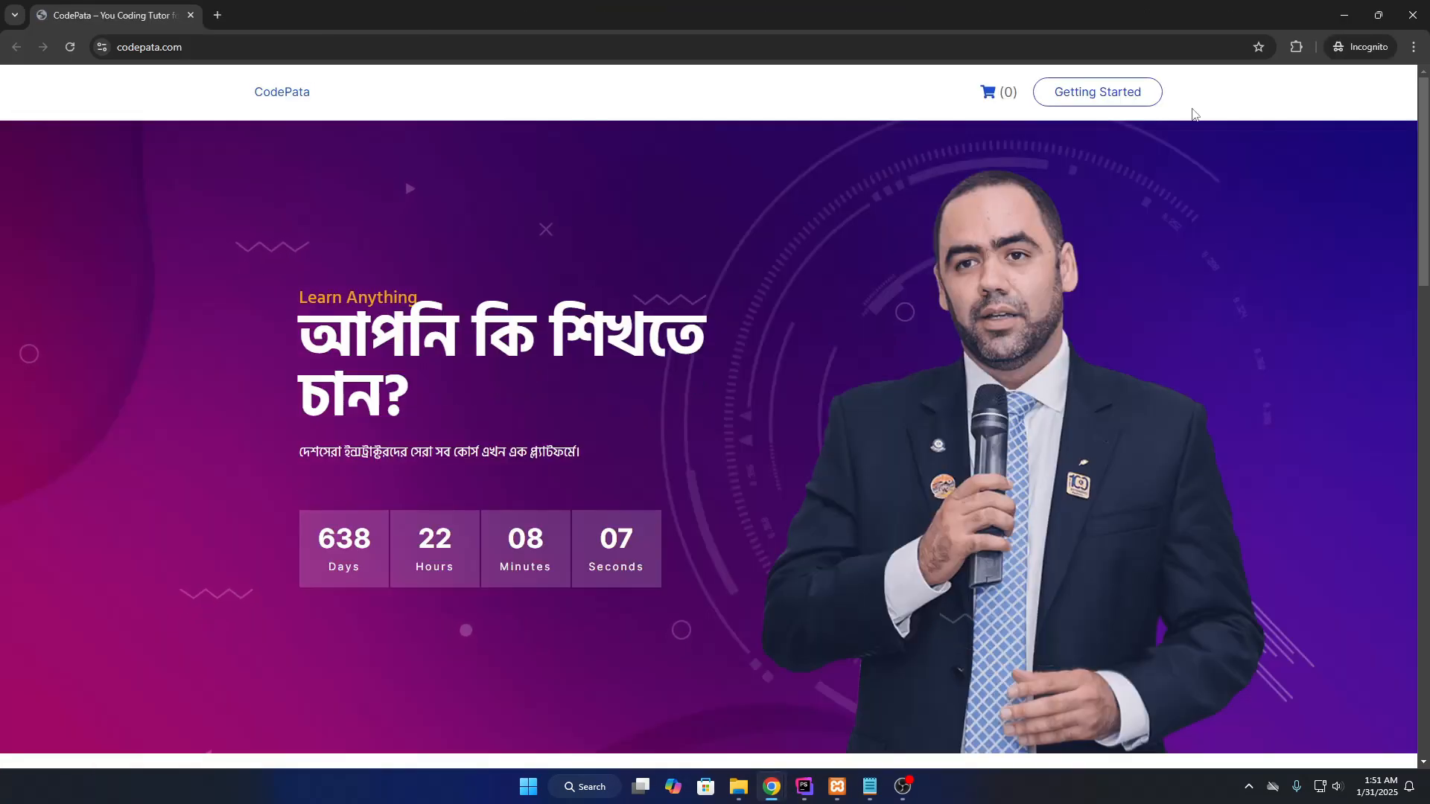
pyautogui.hotkey('alt', 'Tab')
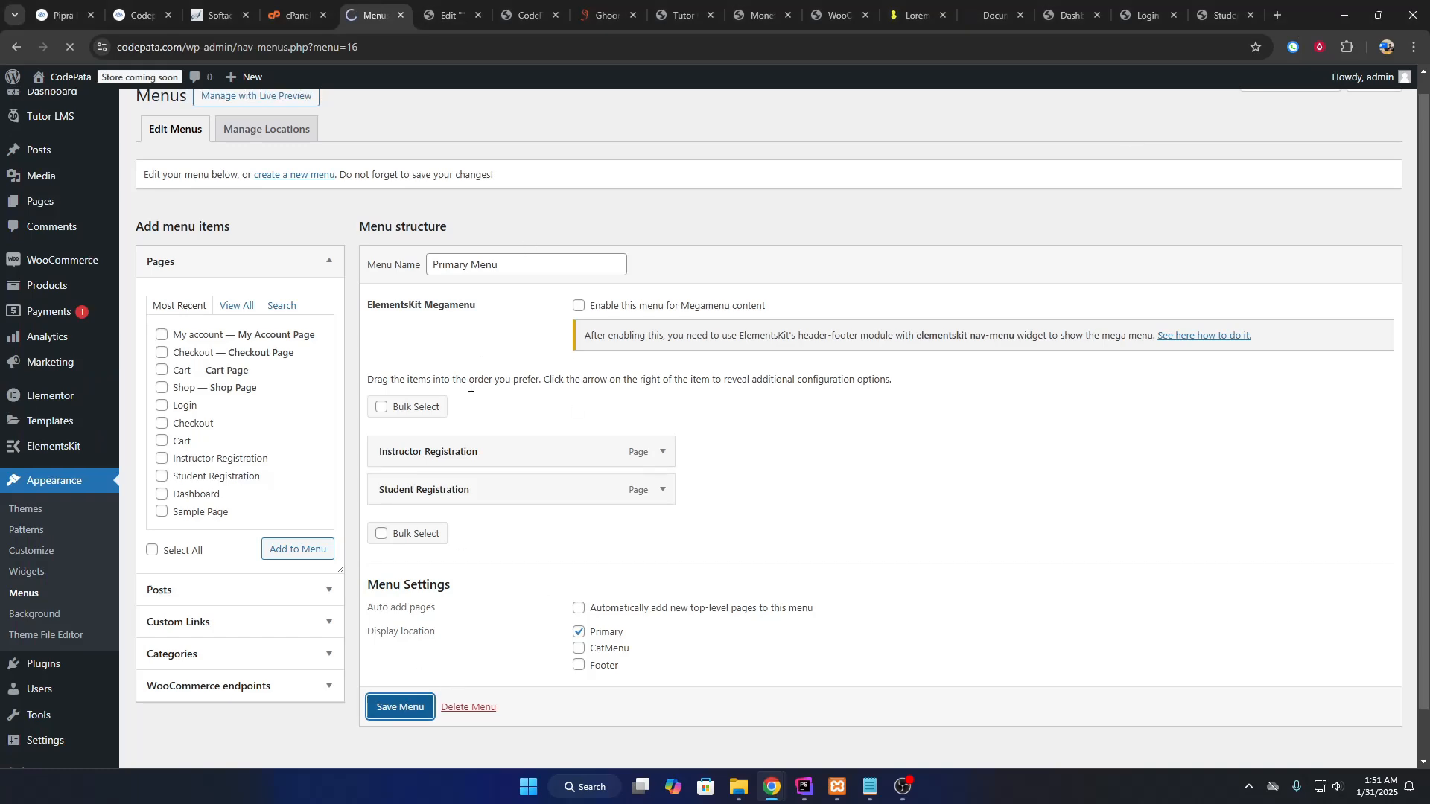
pyautogui.scroll(-3, 471, 395)
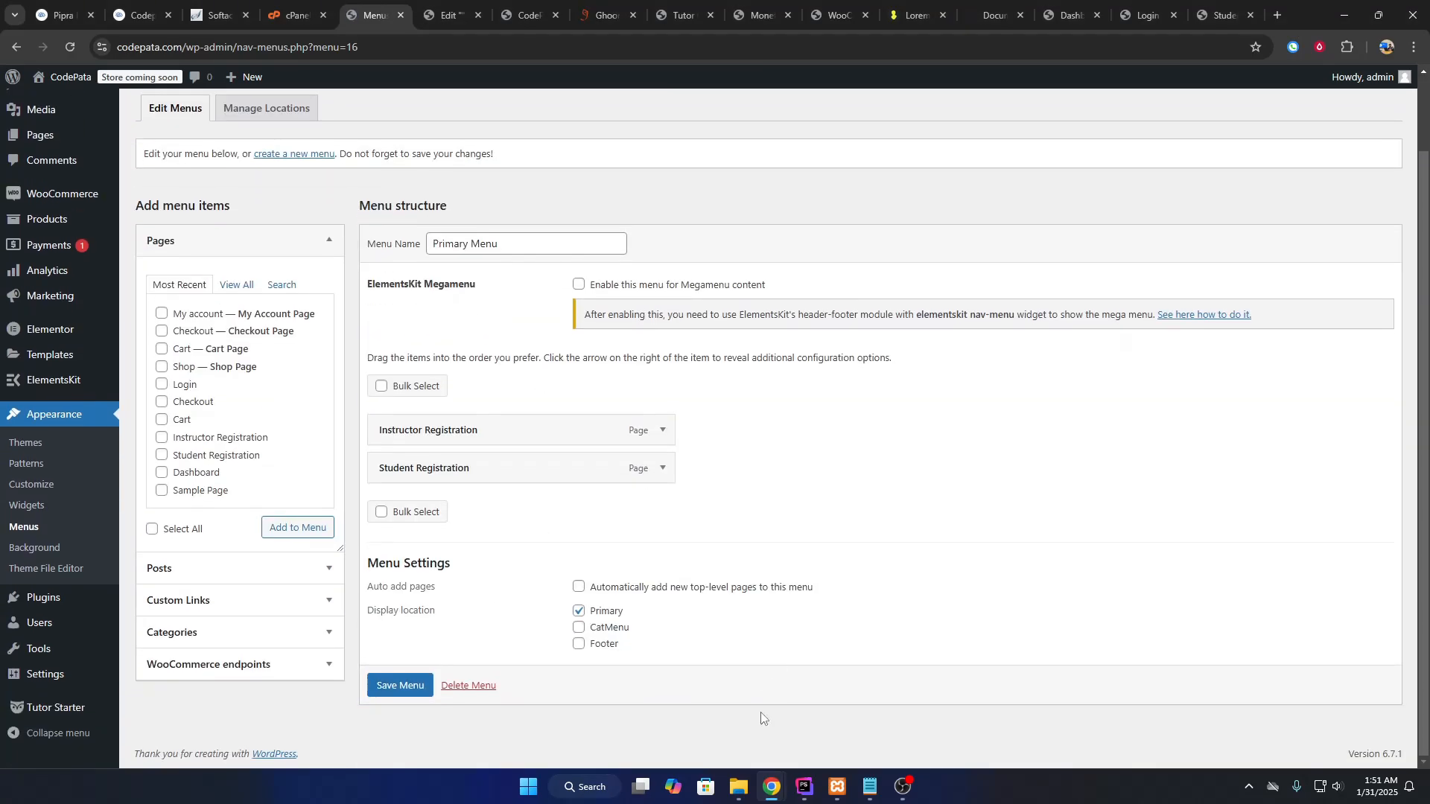
pyautogui.click(771, 786)
pyautogui.click(819, 729)
pyautogui.click(298, 94)
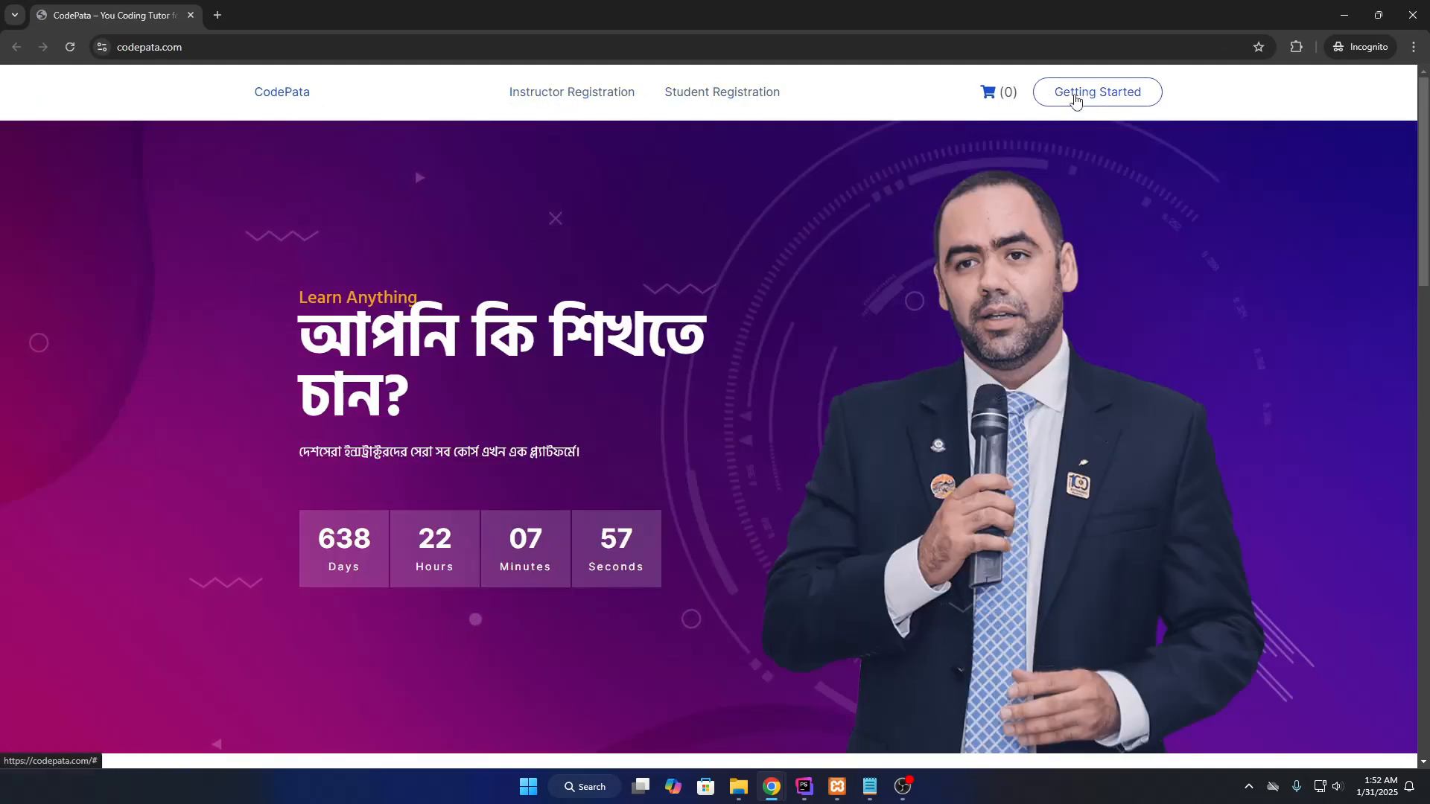
# Look over the homepage, then go to the Instructor Registration page from the nav bar.
pyautogui.scroll(-5, 618, 399)
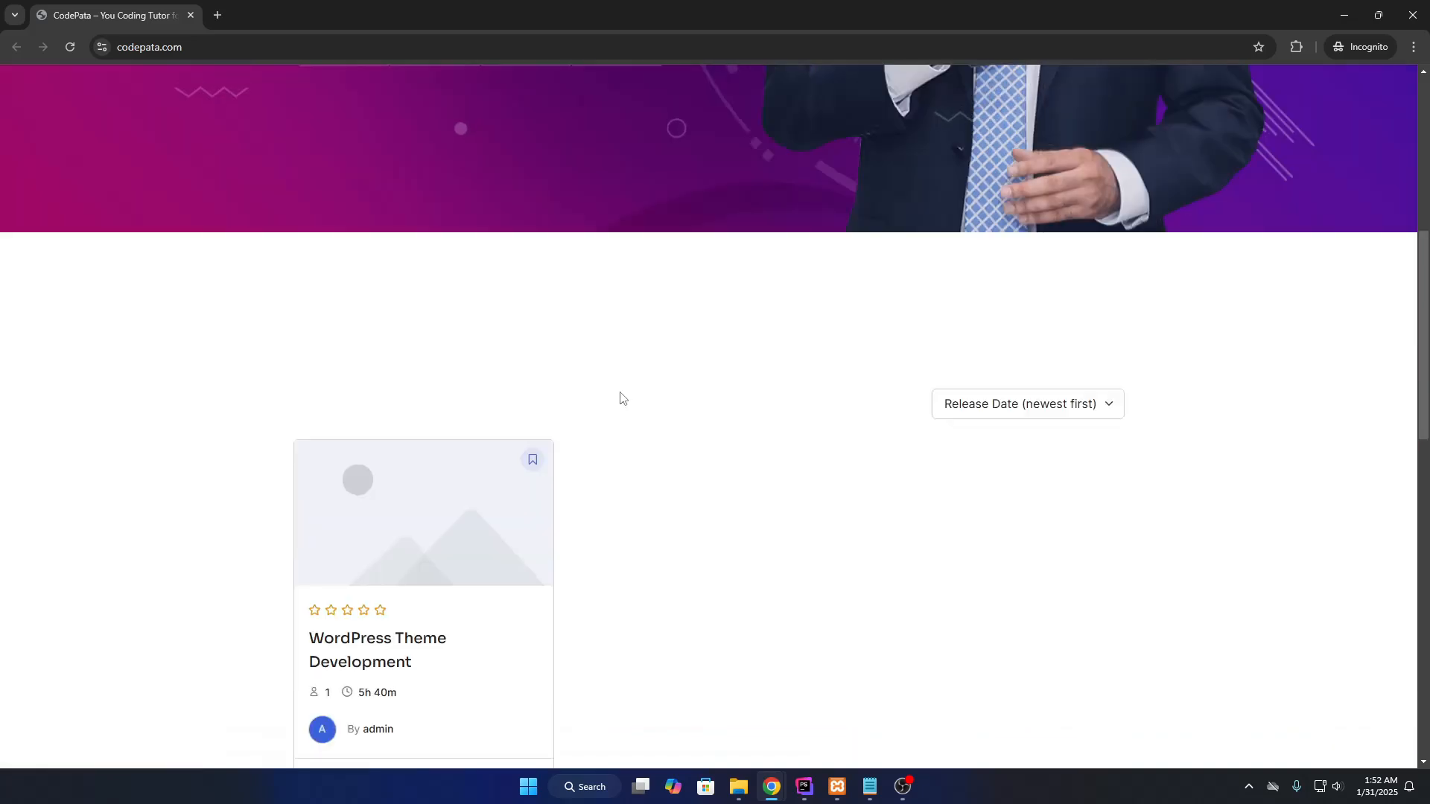
pyautogui.scroll(5, 466, 409)
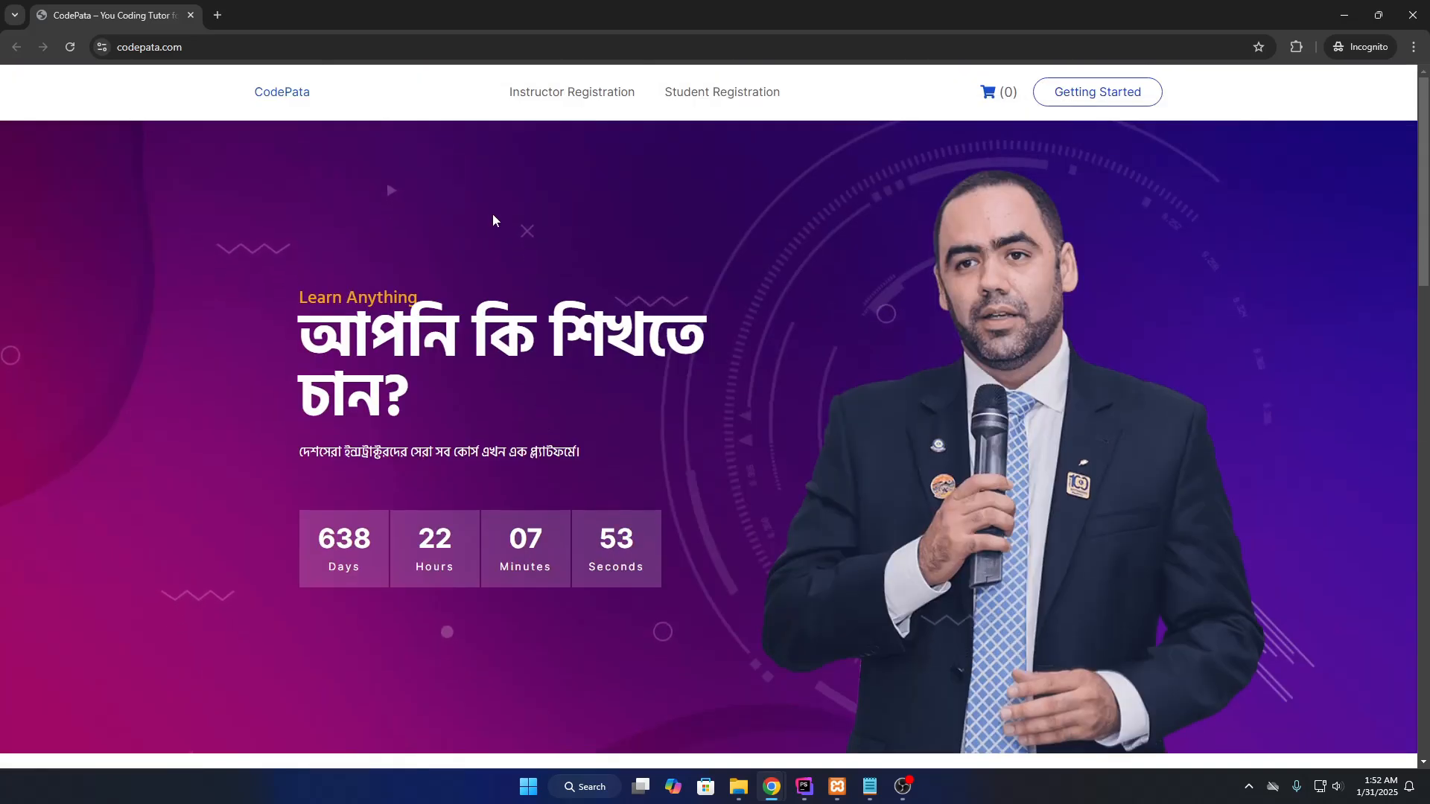
pyautogui.scroll(-5, 506, 223)
pyautogui.scroll(-10, 518, 225)
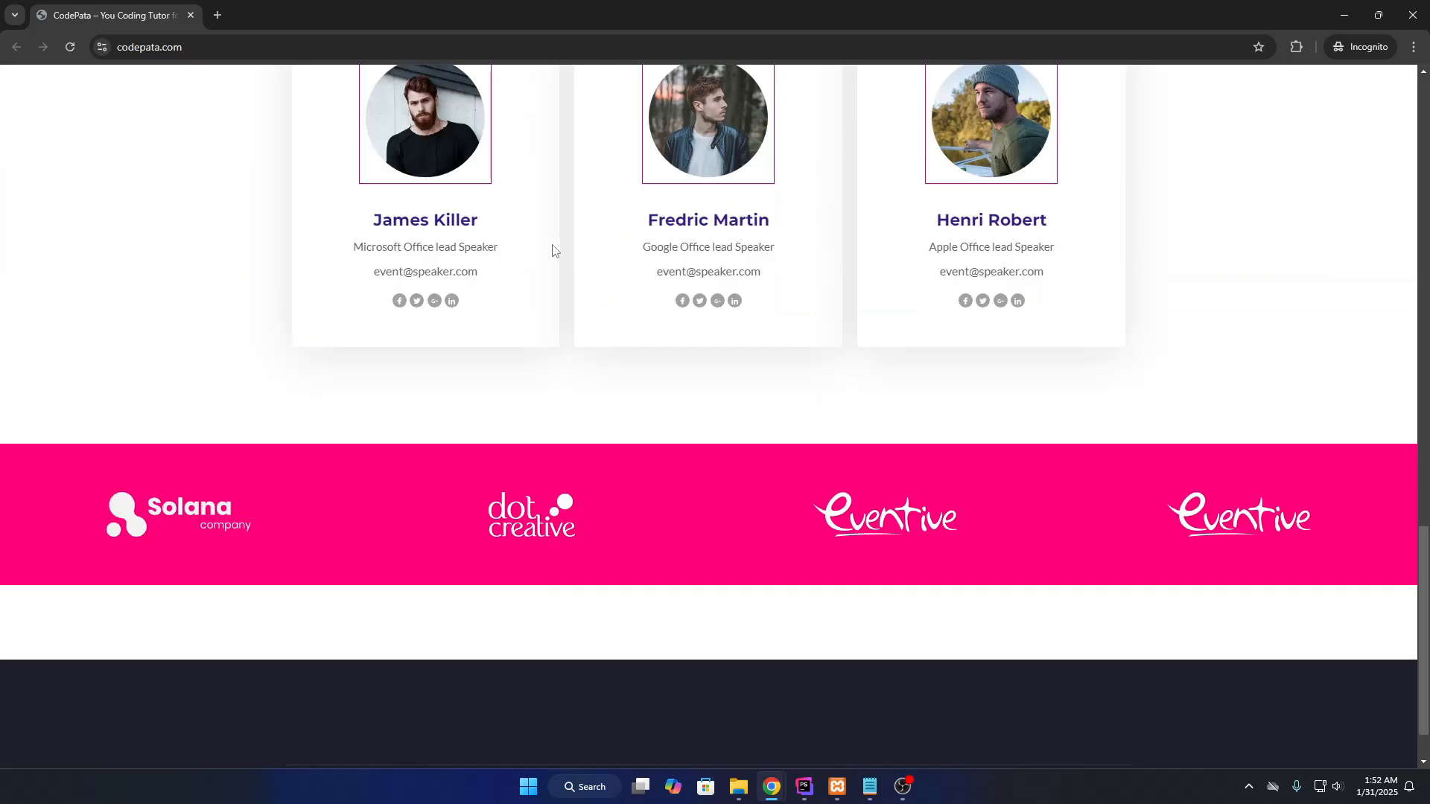
pyautogui.scroll(15, 844, 411)
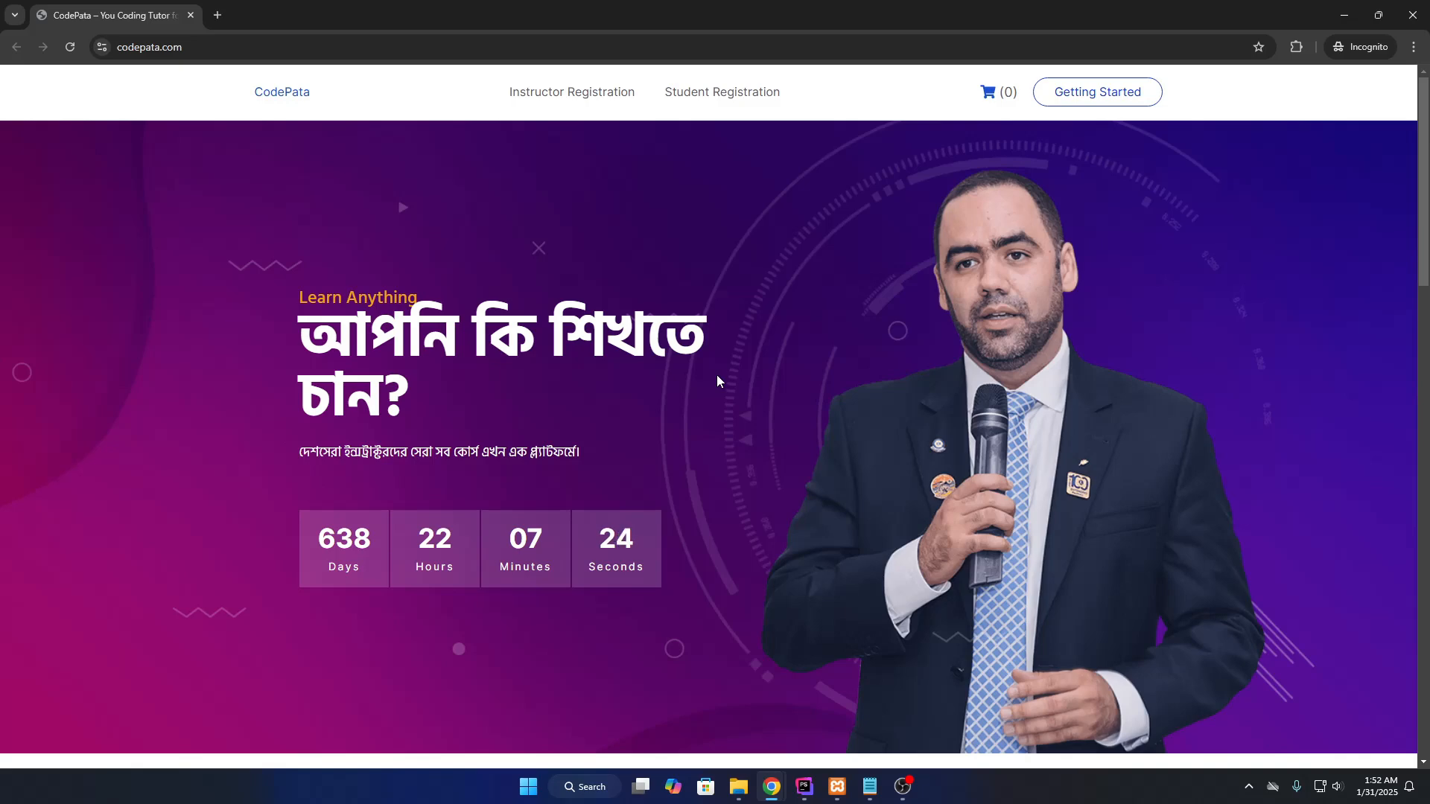
pyautogui.scroll(-10, 715, 381)
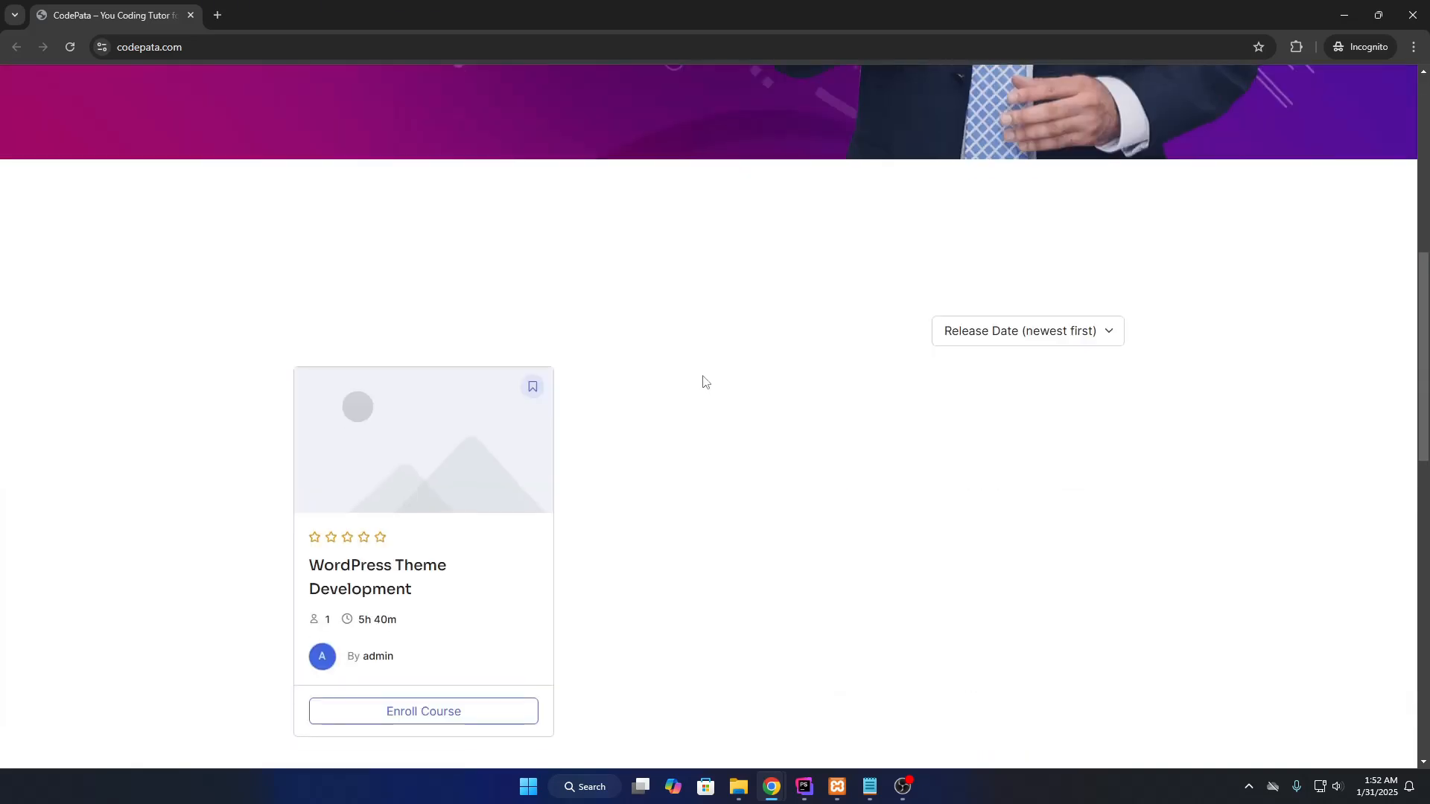
pyautogui.scroll(8, 679, 395)
pyautogui.scroll(2, 679, 395)
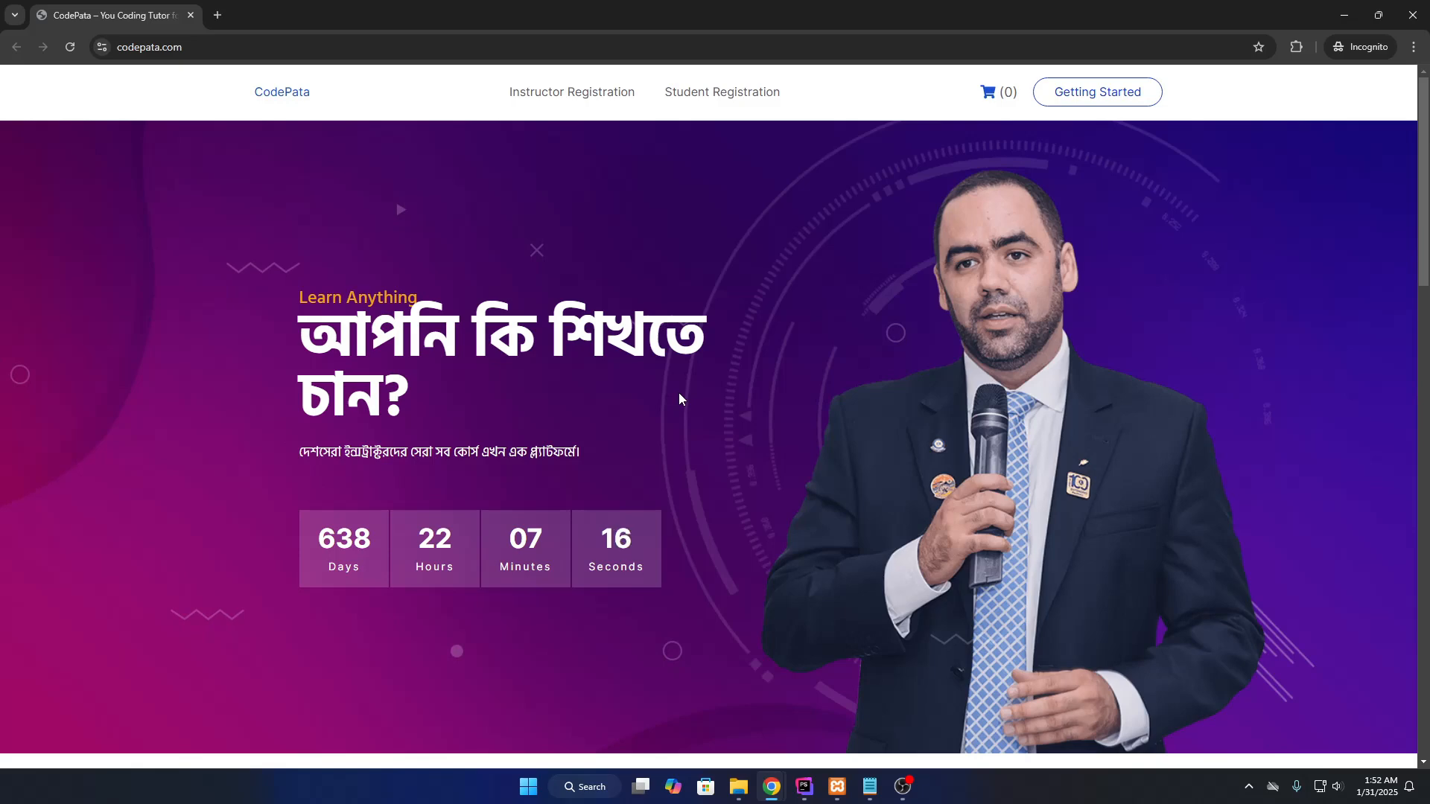
pyautogui.scroll(-9, 679, 398)
pyautogui.scroll(9, 584, 325)
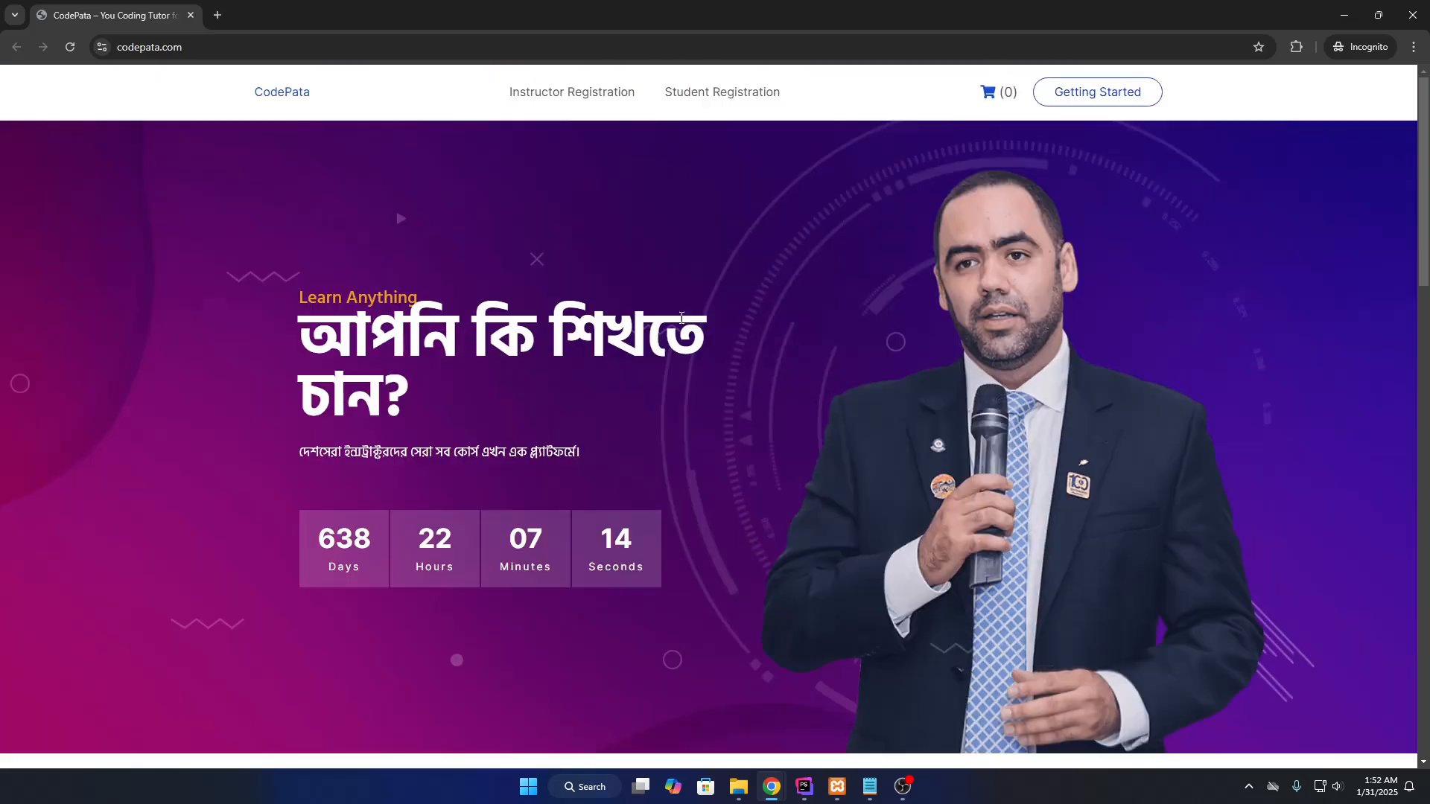
pyautogui.click(570, 97)
# Review the instructor sign-up form by highlighting its field labels, including User Name.
pyautogui.scroll(-5, 568, 95)
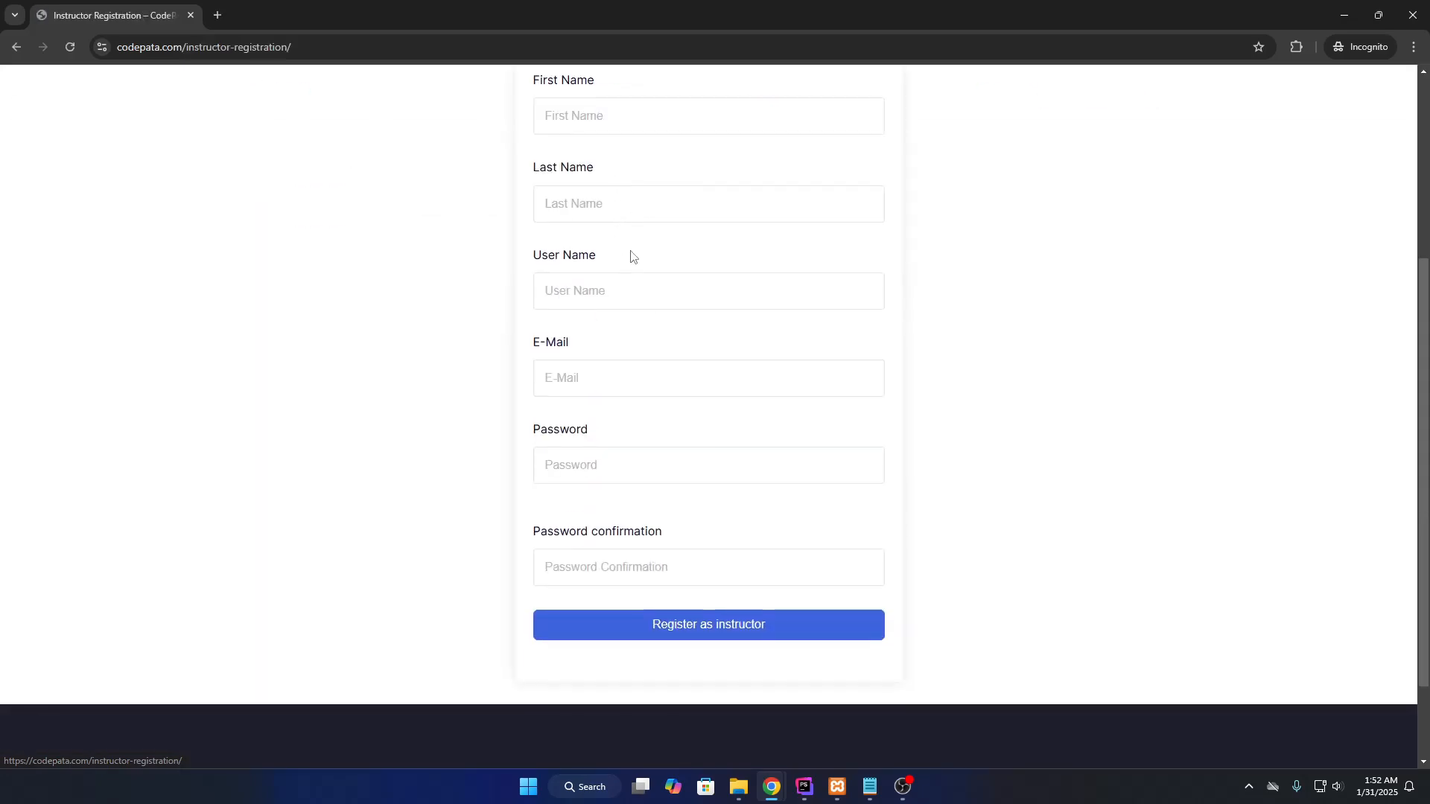
pyautogui.scroll(2, 641, 290)
pyautogui.scroll(3, 531, 281)
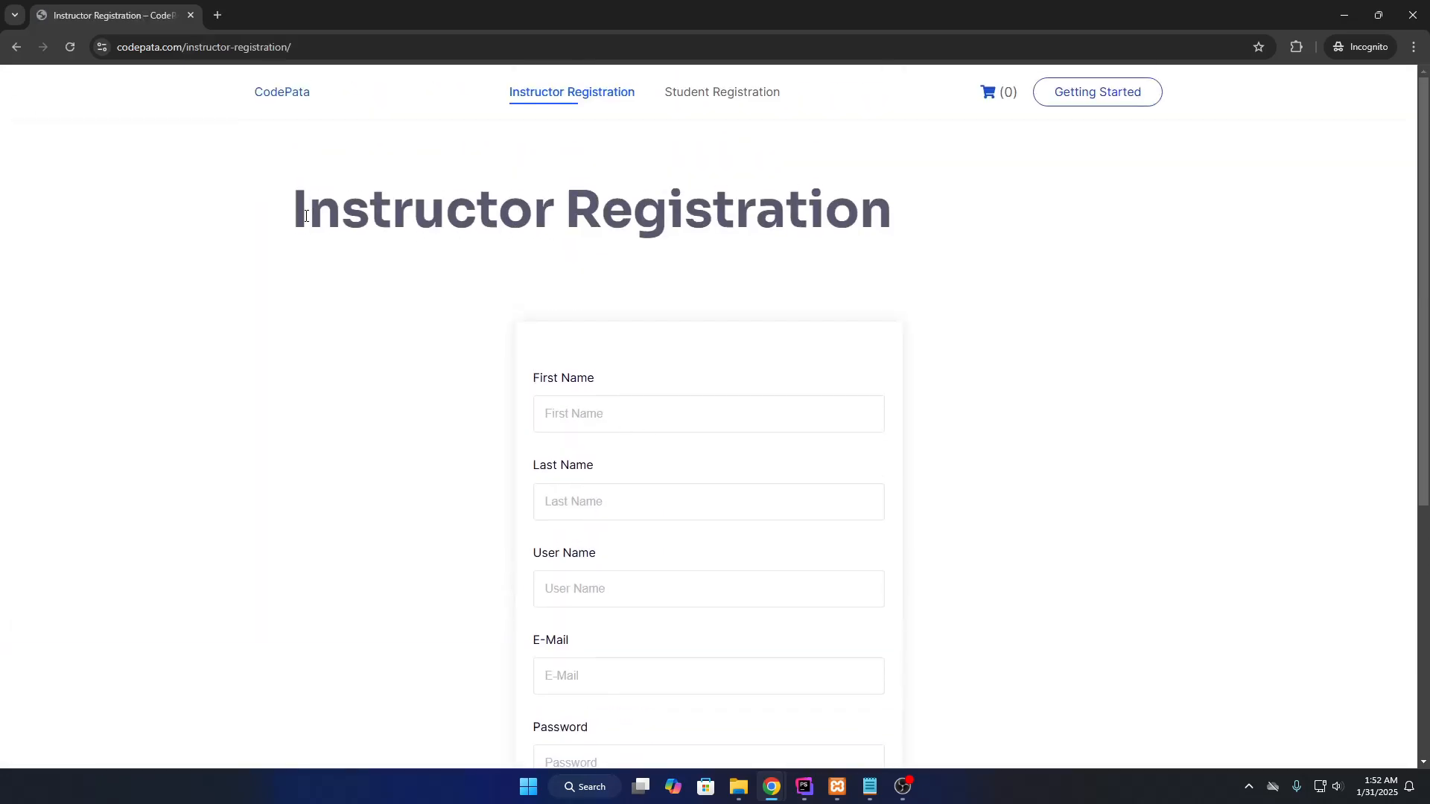
pyautogui.moveTo(280, 217); pyautogui.dragTo(916, 209)
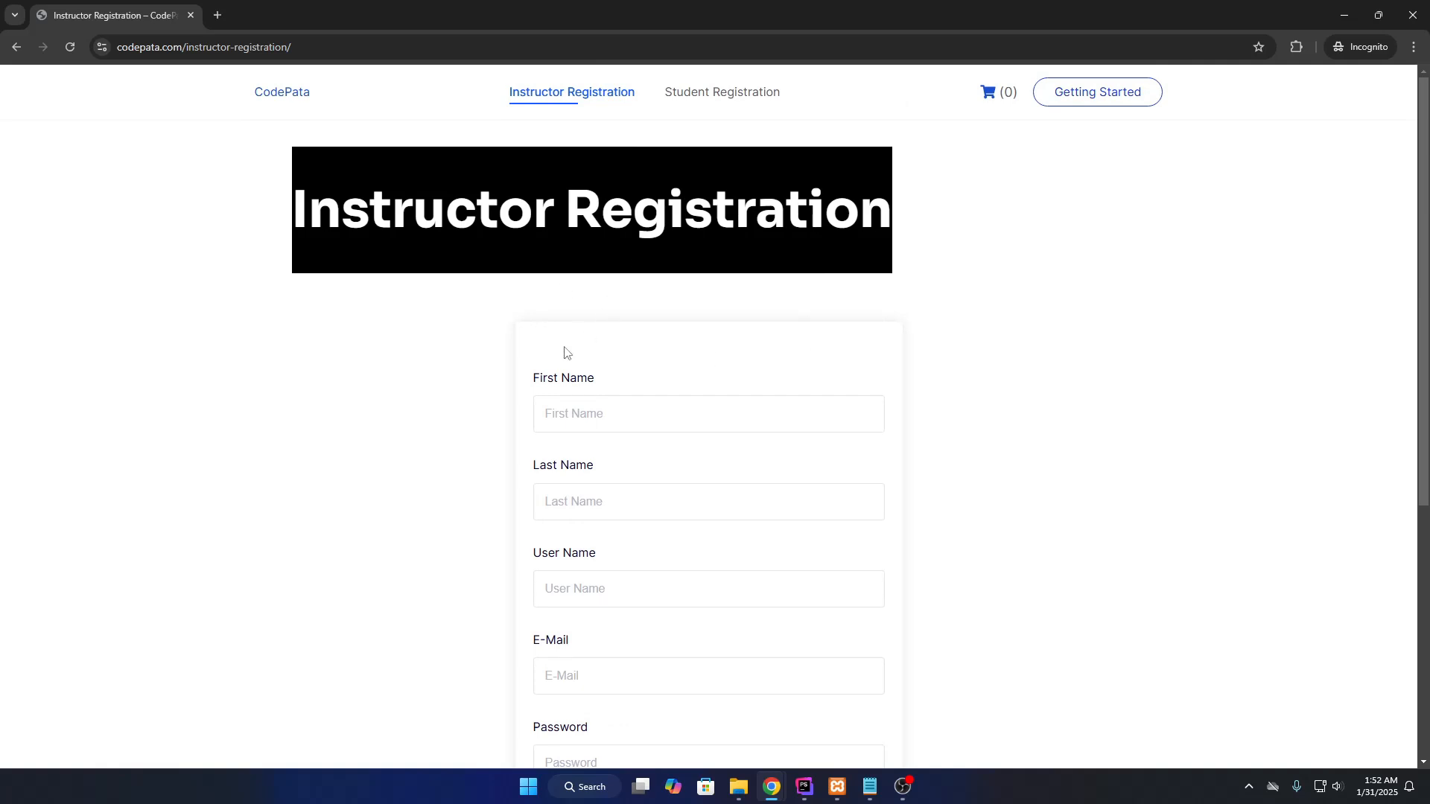
pyautogui.moveTo(522, 382); pyautogui.dragTo(648, 378)
pyautogui.moveTo(513, 463); pyautogui.dragTo(597, 466)
pyautogui.scroll(-3, 601, 475)
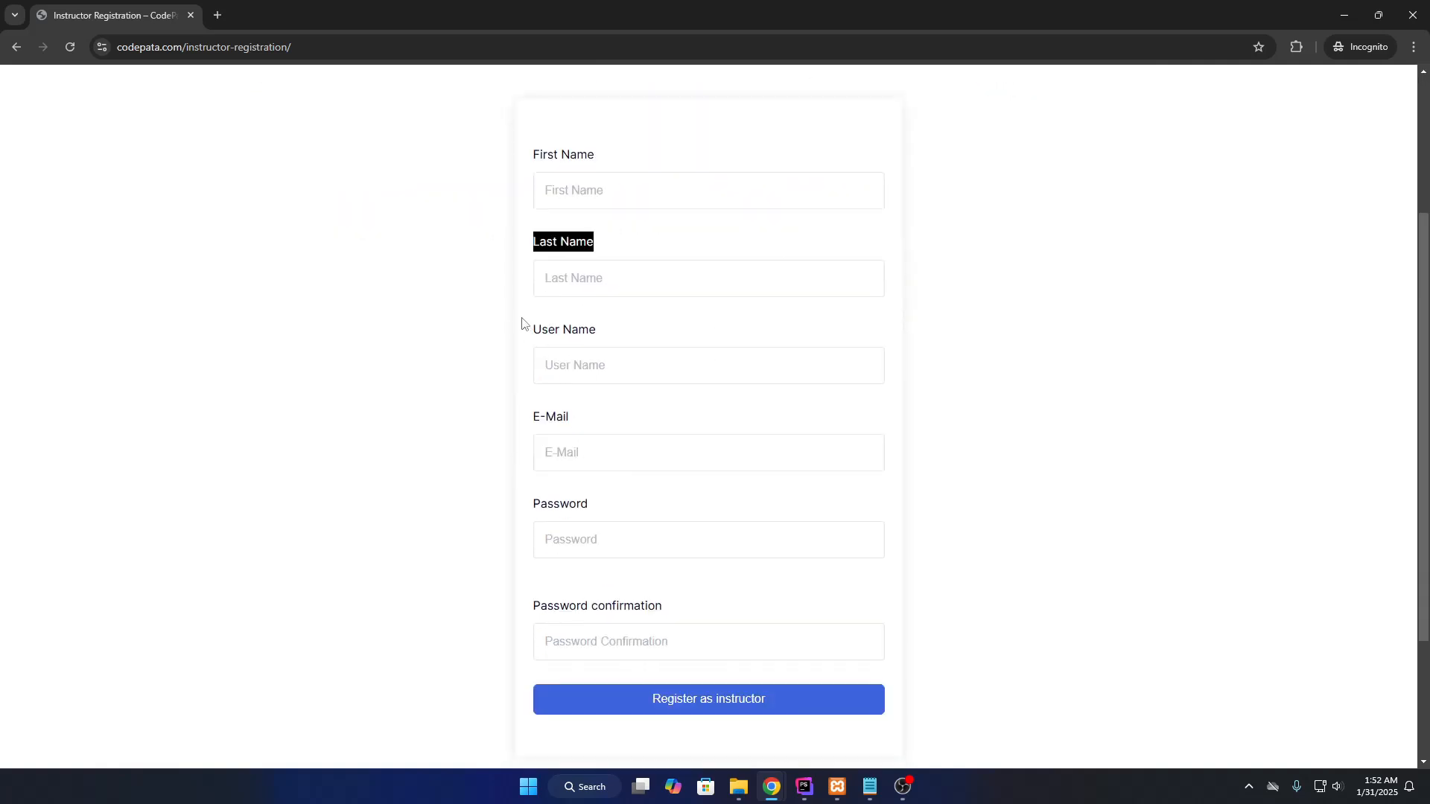
pyautogui.moveTo(523, 322); pyautogui.dragTo(596, 332)
pyautogui.moveTo(519, 424); pyautogui.dragTo(570, 419)
pyautogui.moveTo(525, 498); pyautogui.dragTo(589, 505)
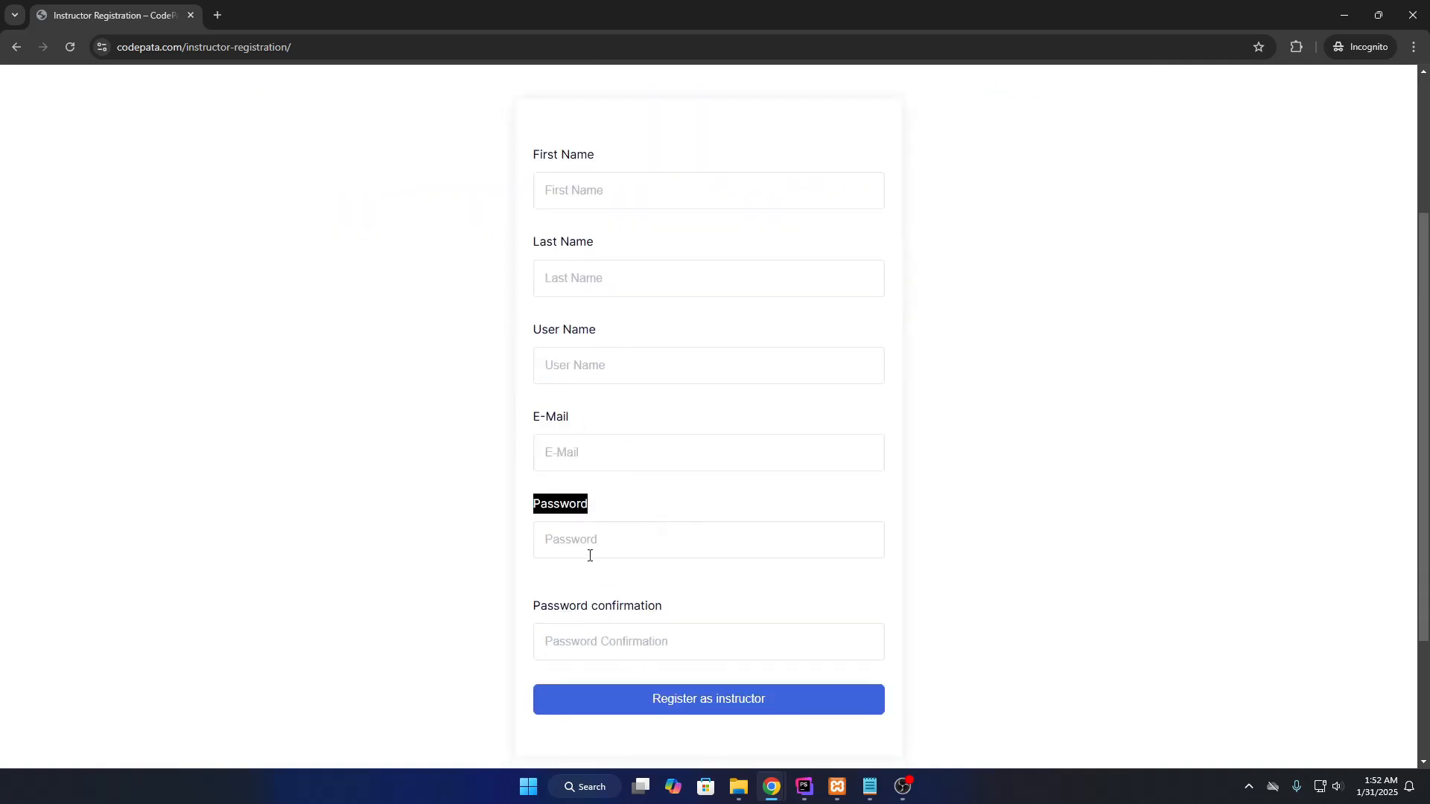
pyautogui.moveTo(532, 612); pyautogui.dragTo(715, 612)
pyautogui.scroll(-3, 713, 555)
# Submit the instructor registration form empty to see the response.
pyautogui.click(706, 521)
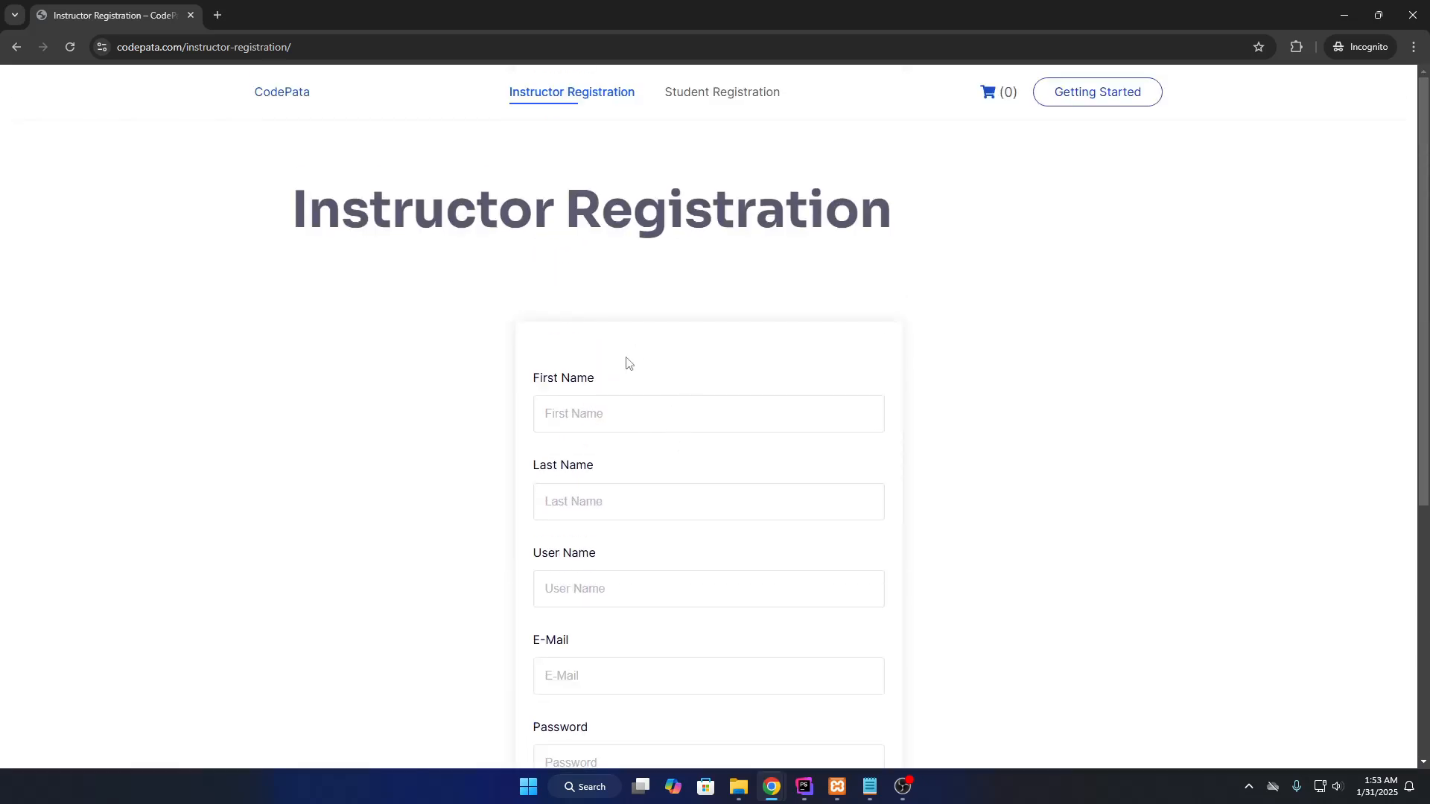
pyautogui.scroll(-6, 700, 454)
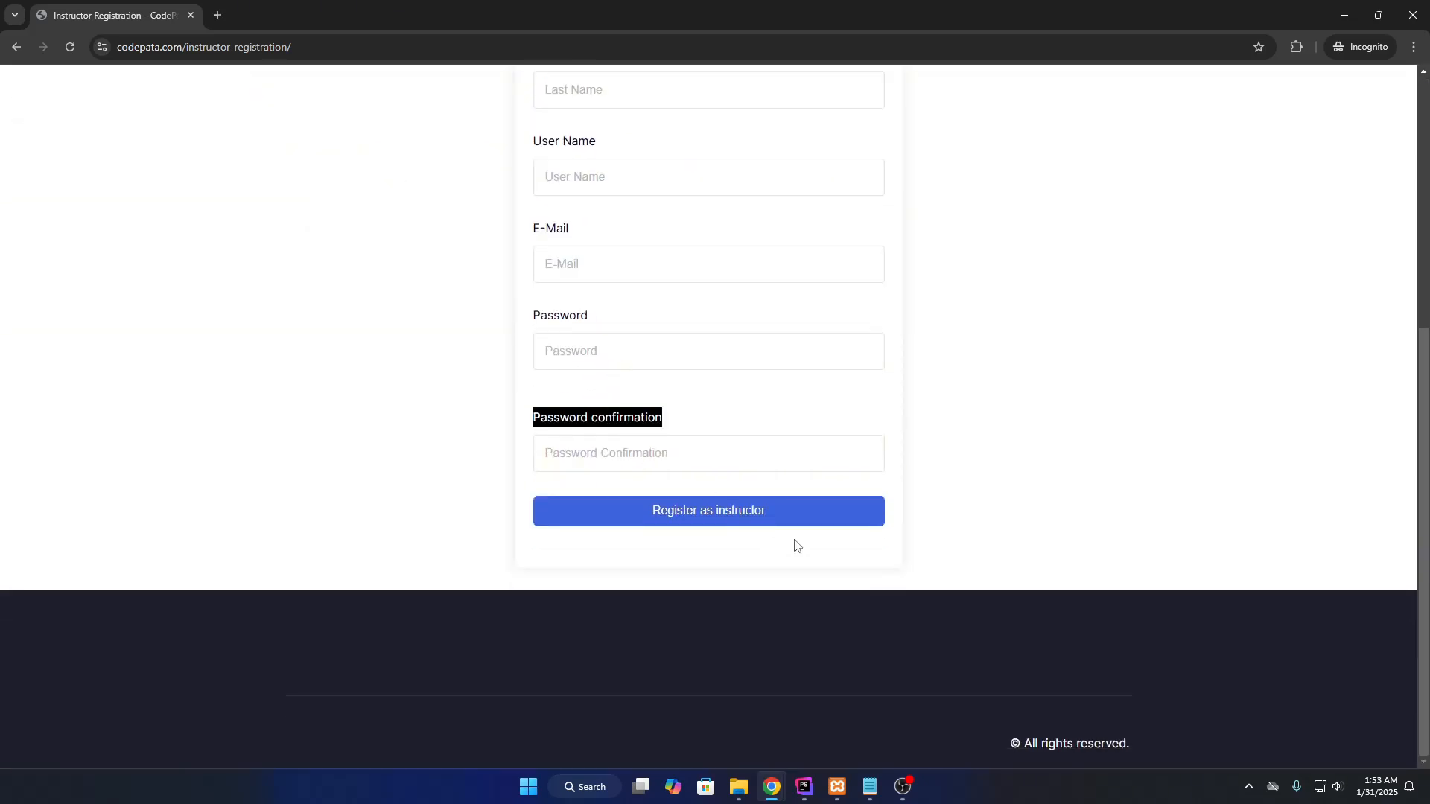
pyautogui.scroll(6, 767, 542)
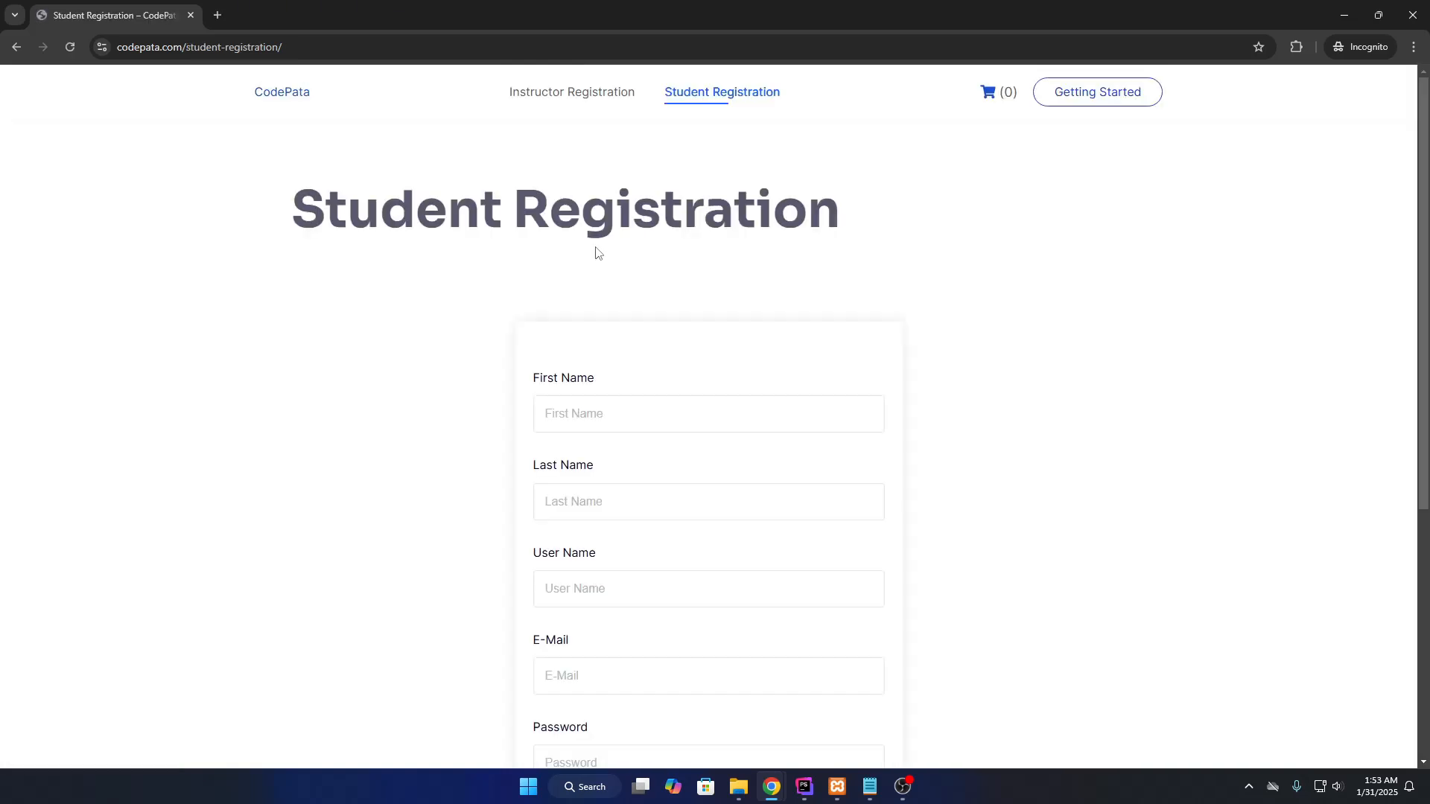
# Review the Student Registration form's First Name field and begin entering the student's first name.
pyautogui.scroll(-3, 596, 250)
pyautogui.moveTo(518, 163); pyautogui.dragTo(638, 163)
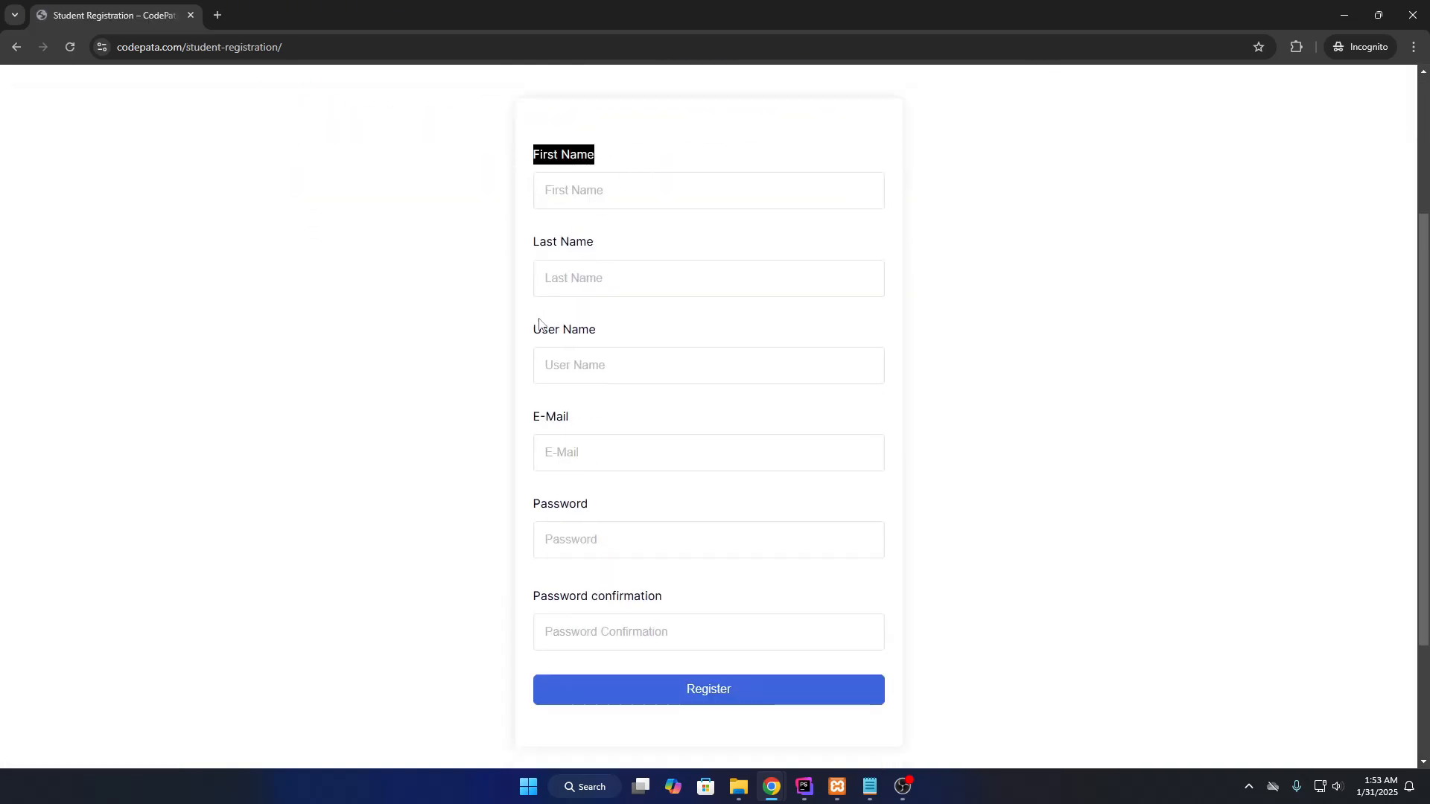
pyautogui.scroll(3, 511, 437)
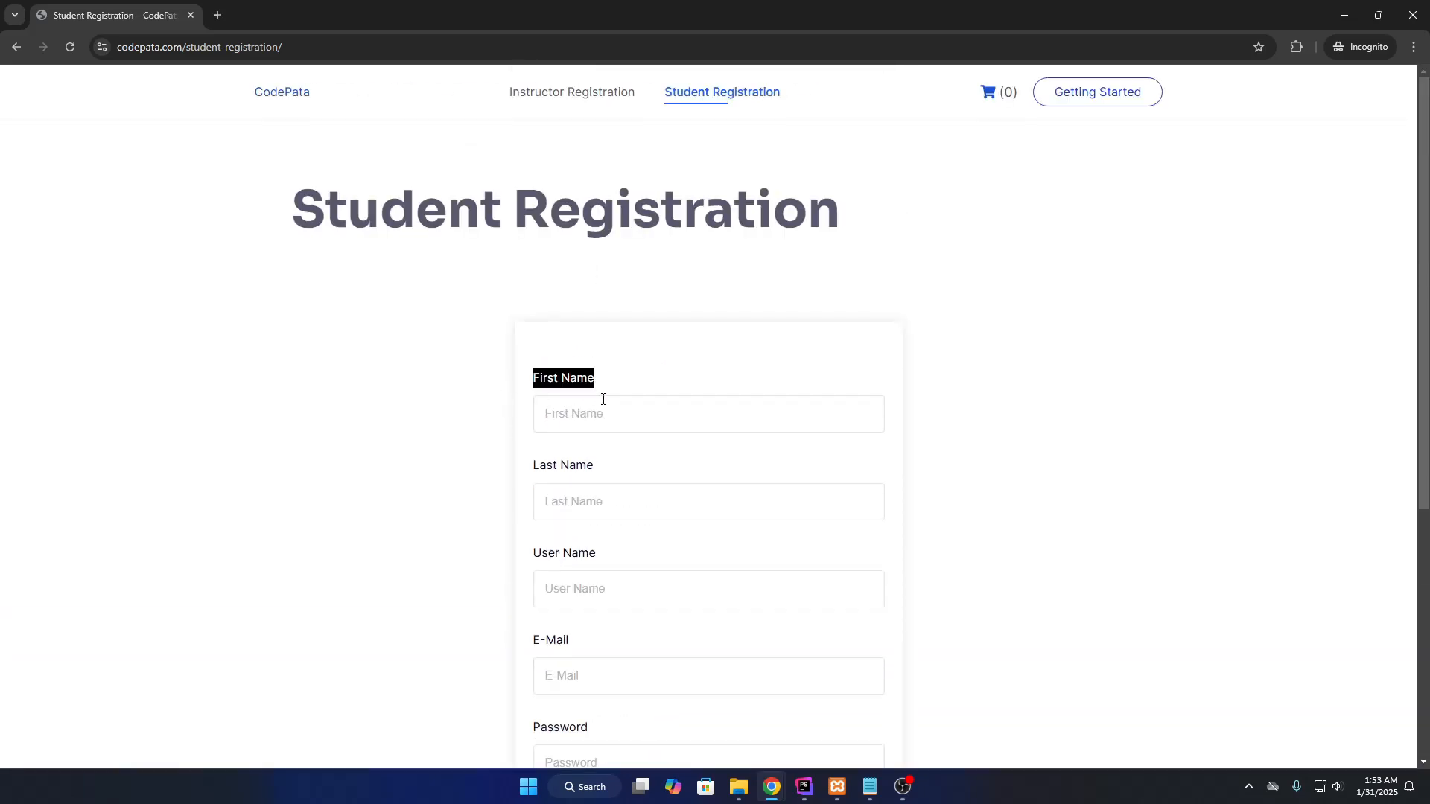
pyautogui.click(498, 416)
pyautogui.scroll(-3, 494, 411)
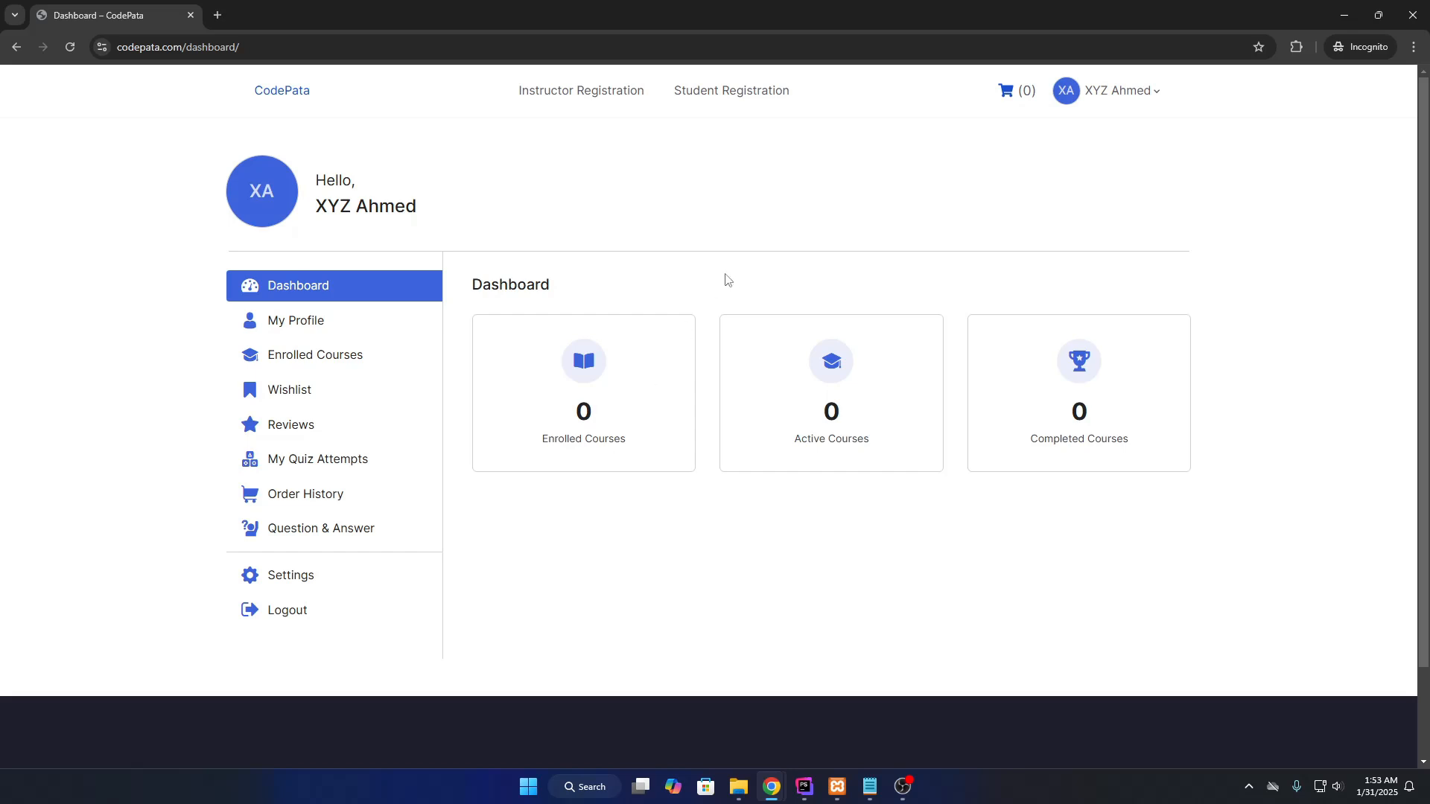
# Submit an instructor application from the Instructor Registration page as the signed-in student.
pyautogui.click(592, 98)
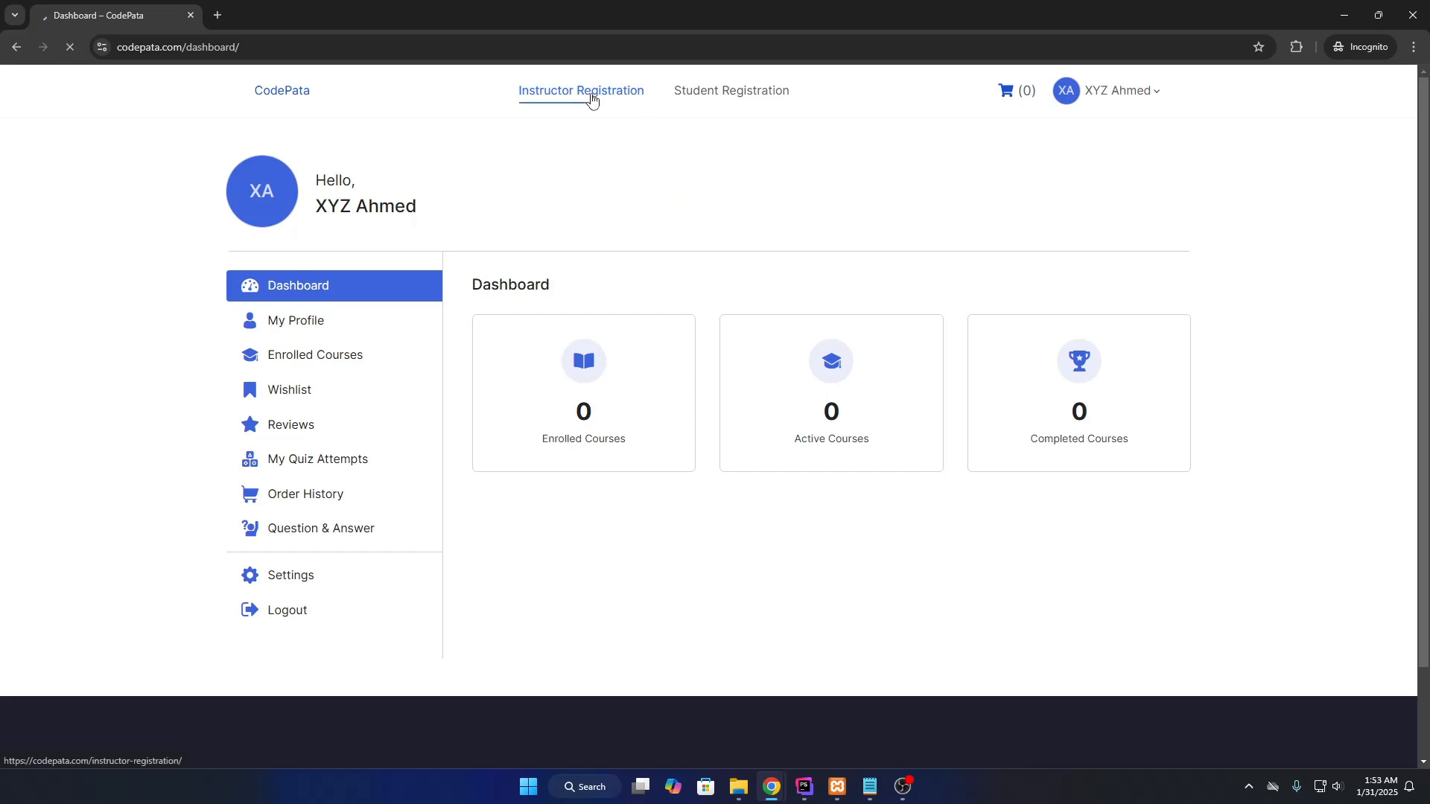
pyautogui.scroll(-3, 640, 458)
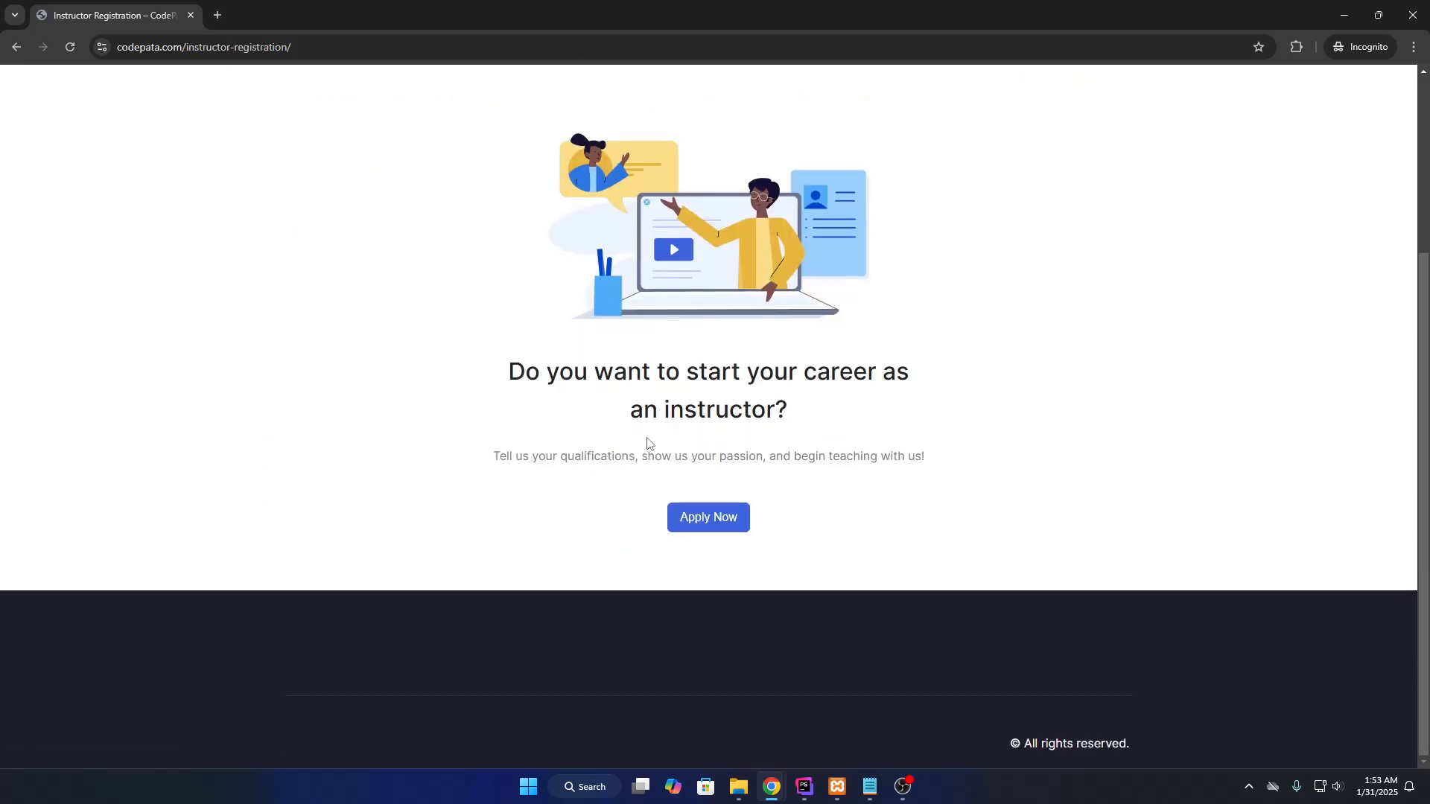
pyautogui.scroll(3, 647, 465)
pyautogui.scroll(-3, 646, 466)
pyautogui.click(717, 519)
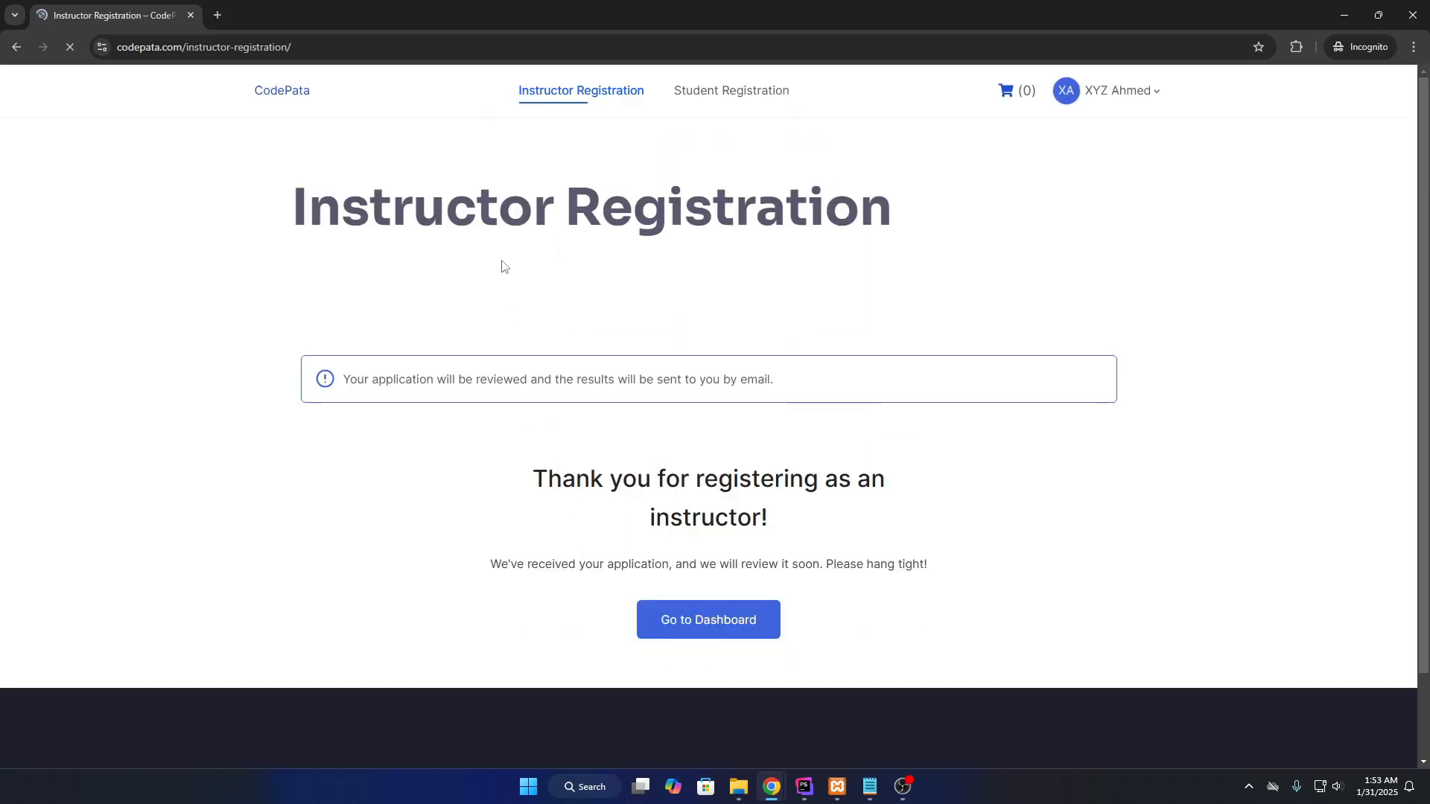
# Read the thank-you notice that the application will be reviewed, then return to CodePata home.
pyautogui.moveTo(349, 379); pyautogui.dragTo(669, 379)
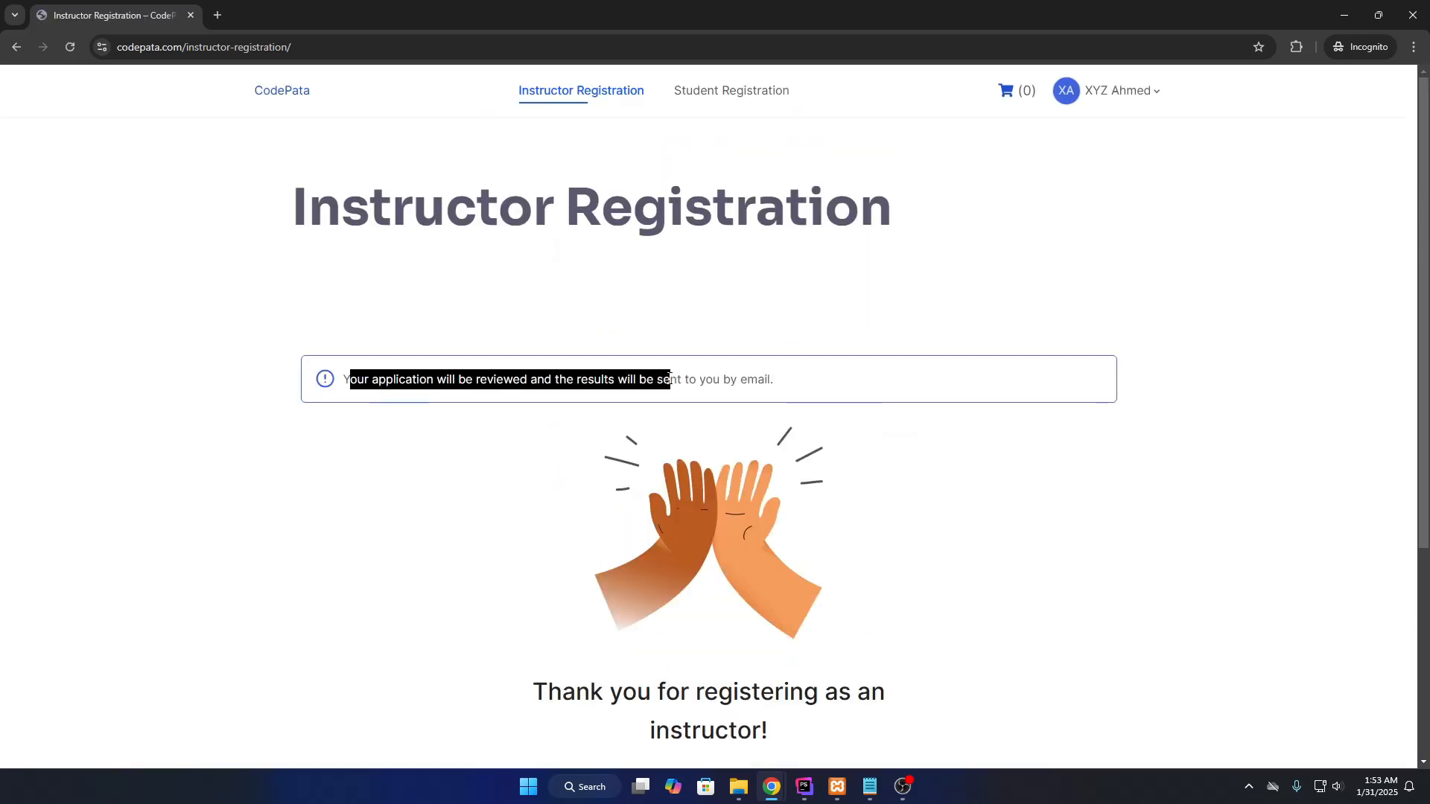
pyautogui.click(553, 197)
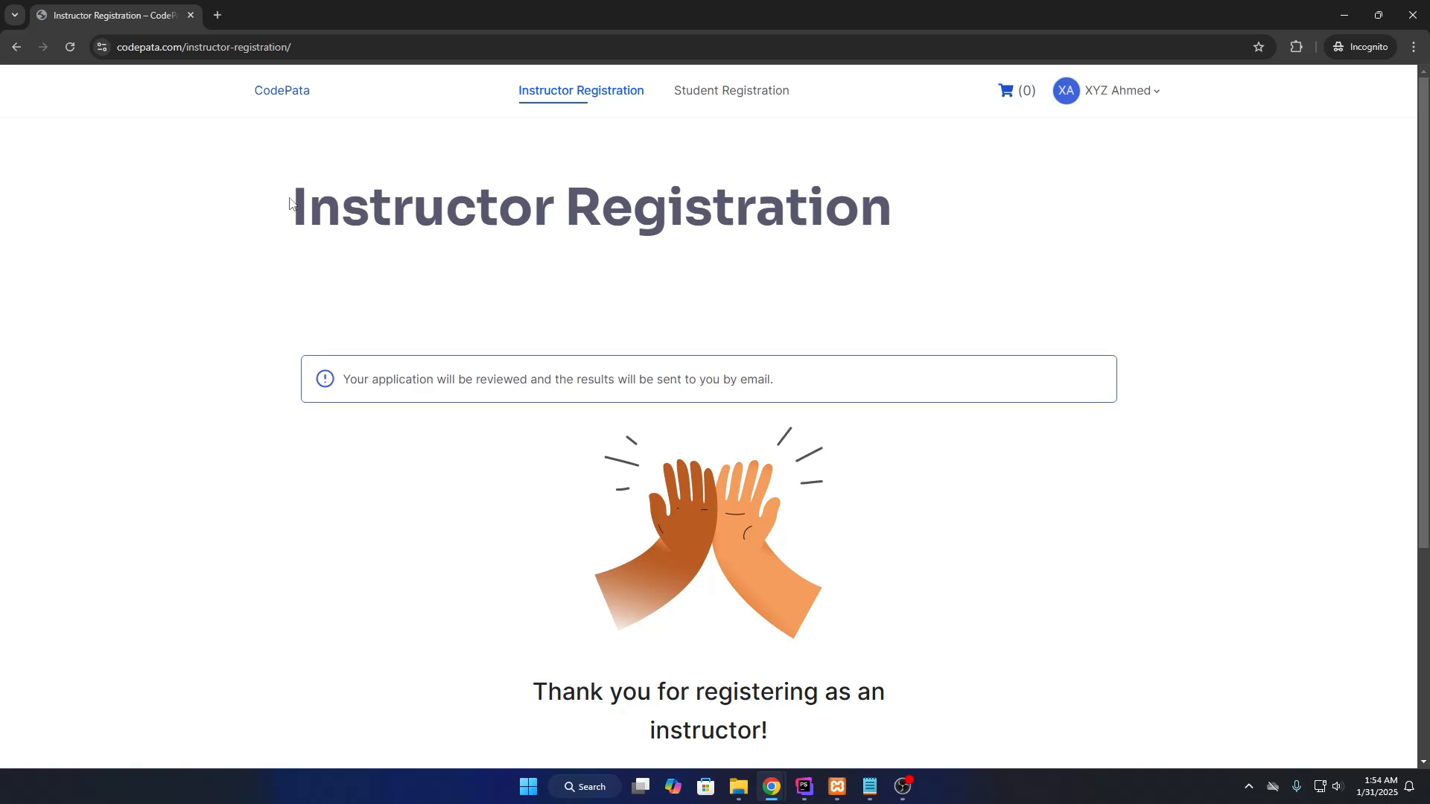
pyautogui.moveTo(290, 203); pyautogui.dragTo(820, 273)
pyautogui.moveTo(339, 384); pyautogui.dragTo(829, 382)
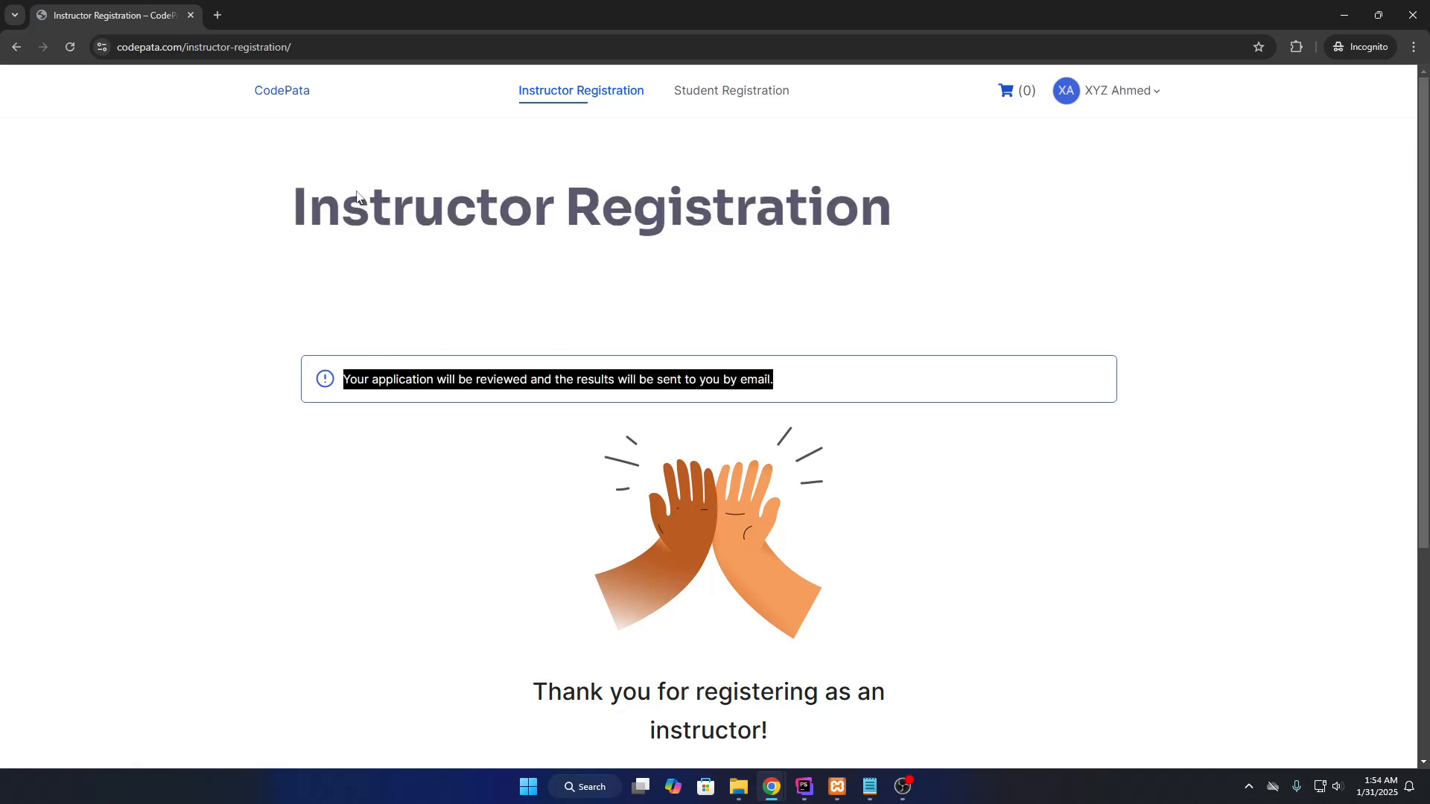
pyautogui.click(788, 365)
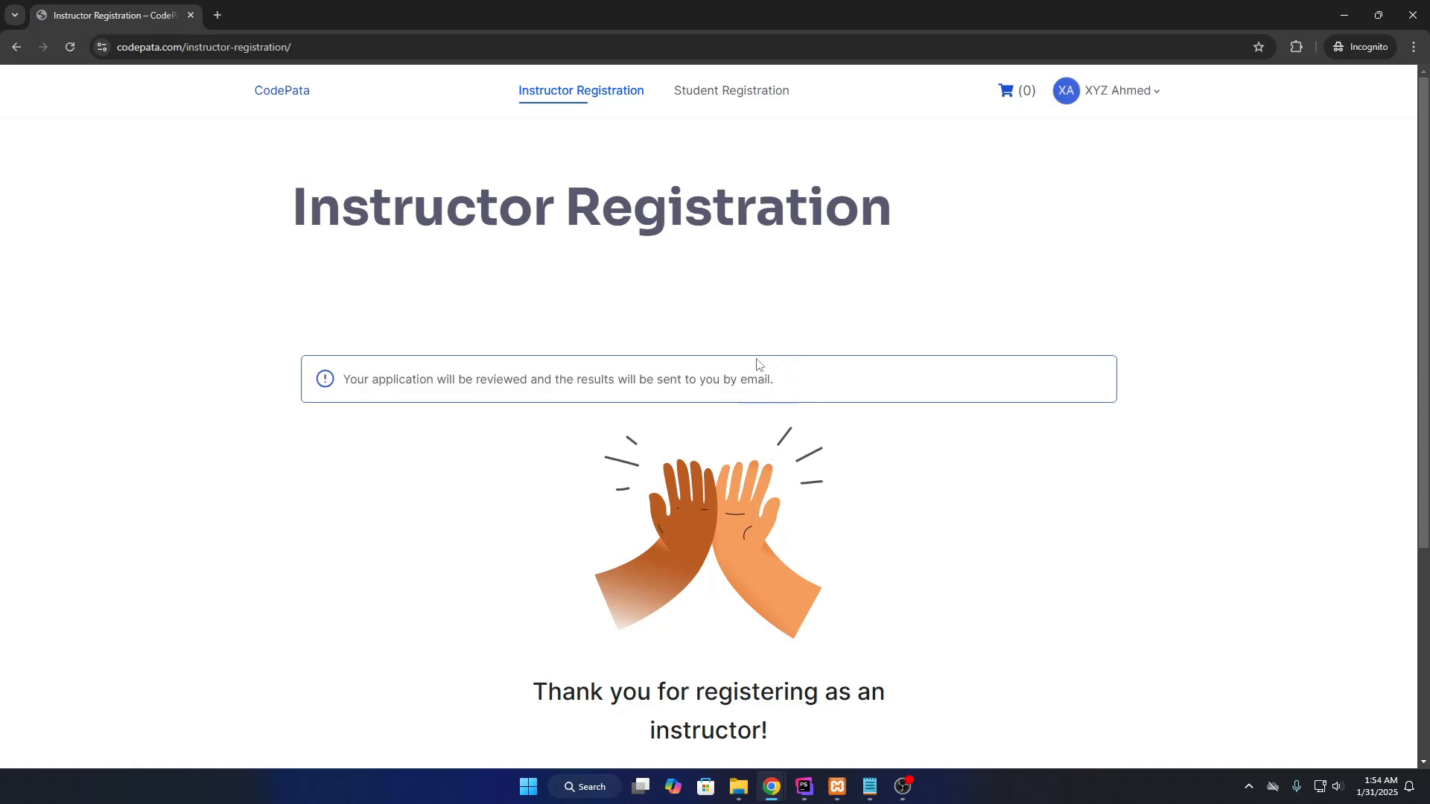
pyautogui.scroll(-4, 496, 469)
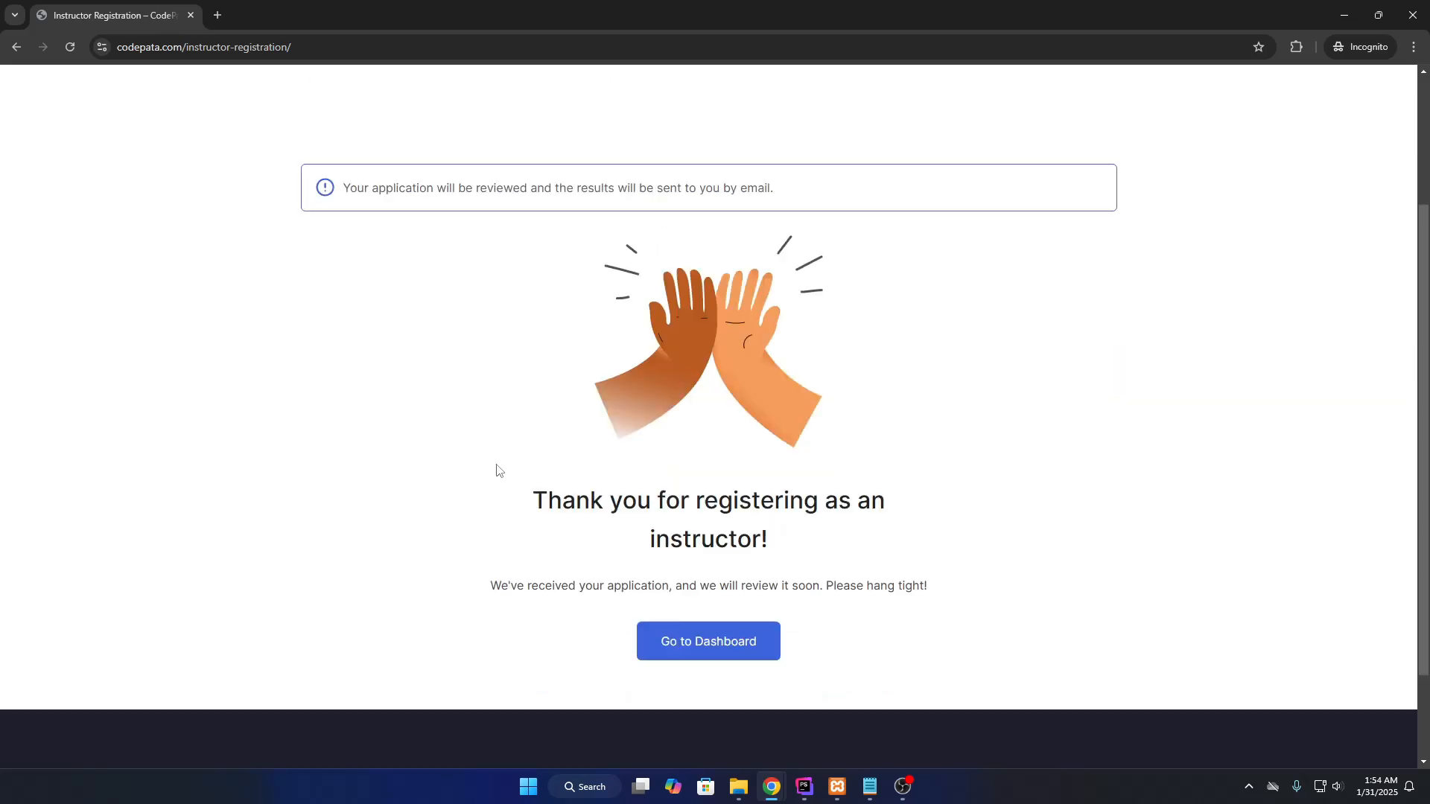
pyautogui.scroll(4, 726, 334)
pyautogui.moveTo(800, 405); pyautogui.dragTo(594, 381)
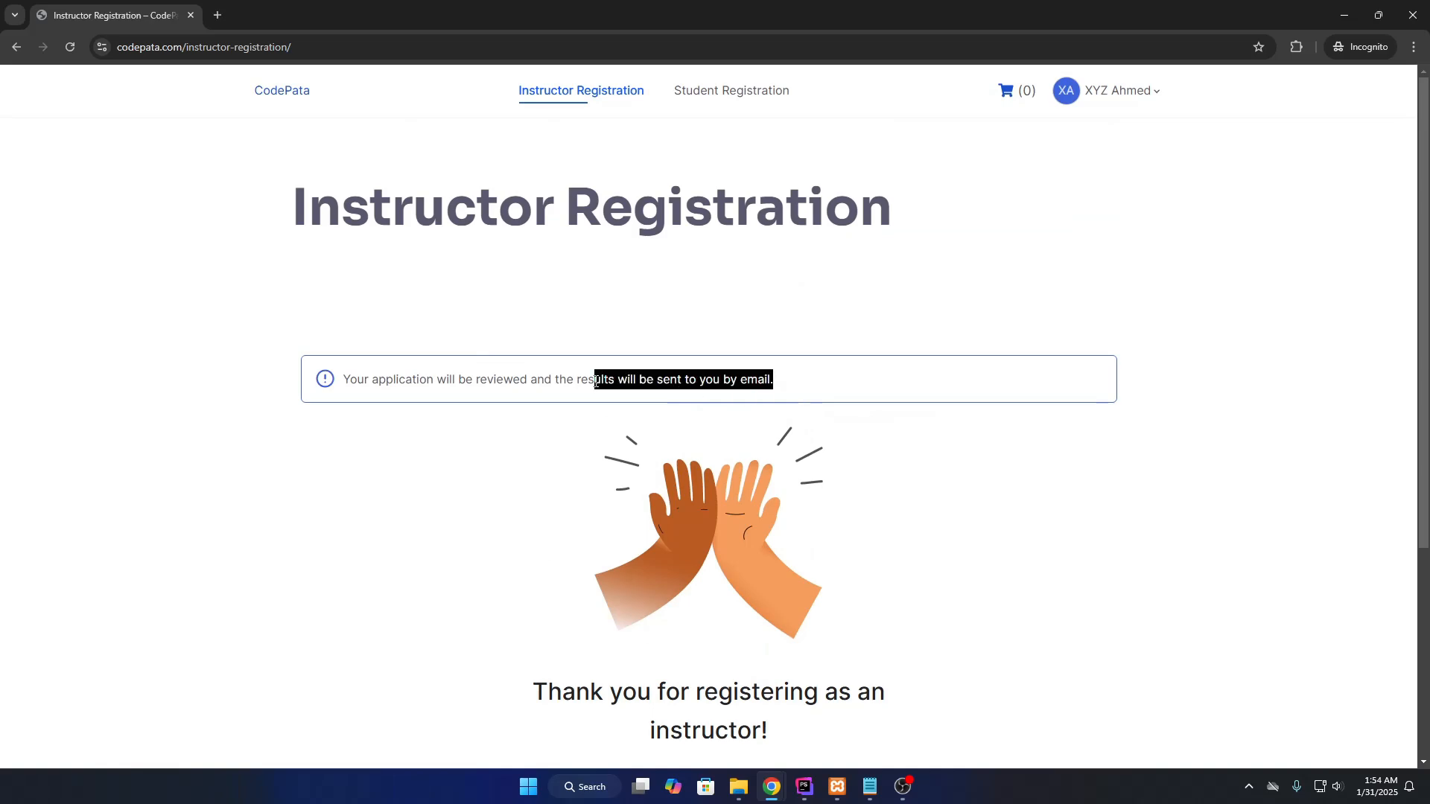
pyautogui.click(580, 273)
pyautogui.click(296, 96)
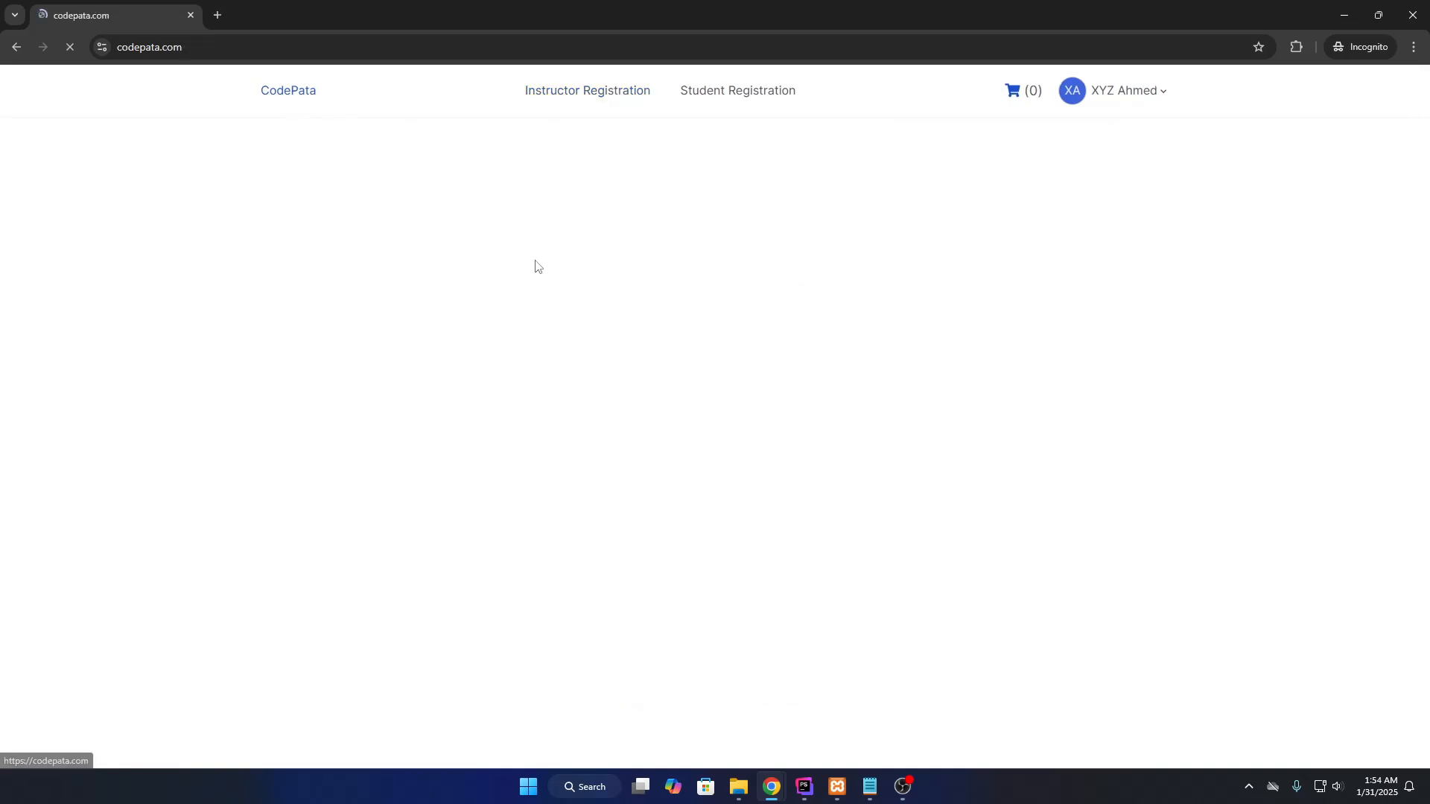
# Open the WordPress Theme Development course and expand its WordPress Install topic.
pyautogui.scroll(-12, 439, 287)
pyautogui.scroll(1, 454, 315)
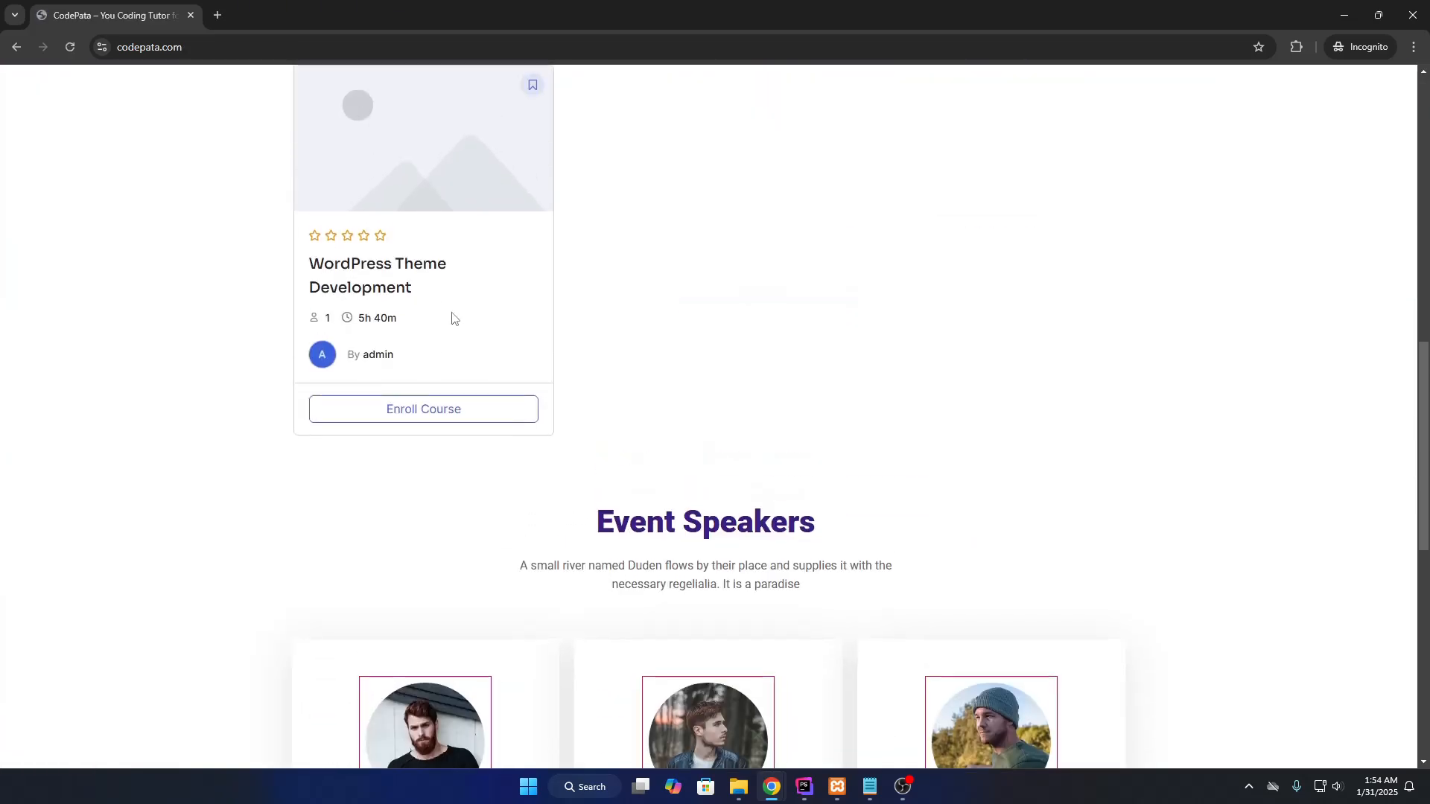
pyautogui.click(393, 271)
pyautogui.scroll(4, 652, 384)
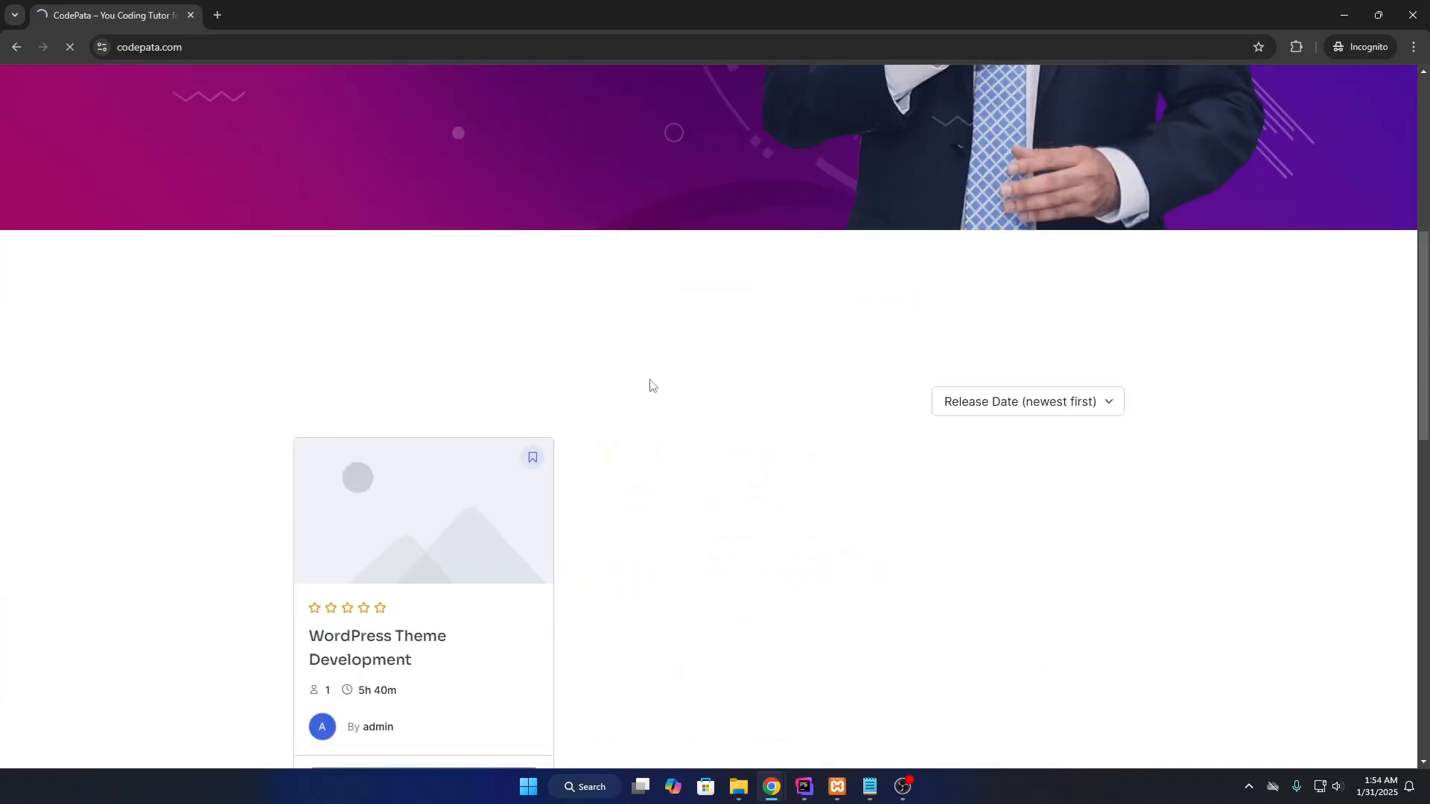
pyautogui.scroll(-12, 649, 386)
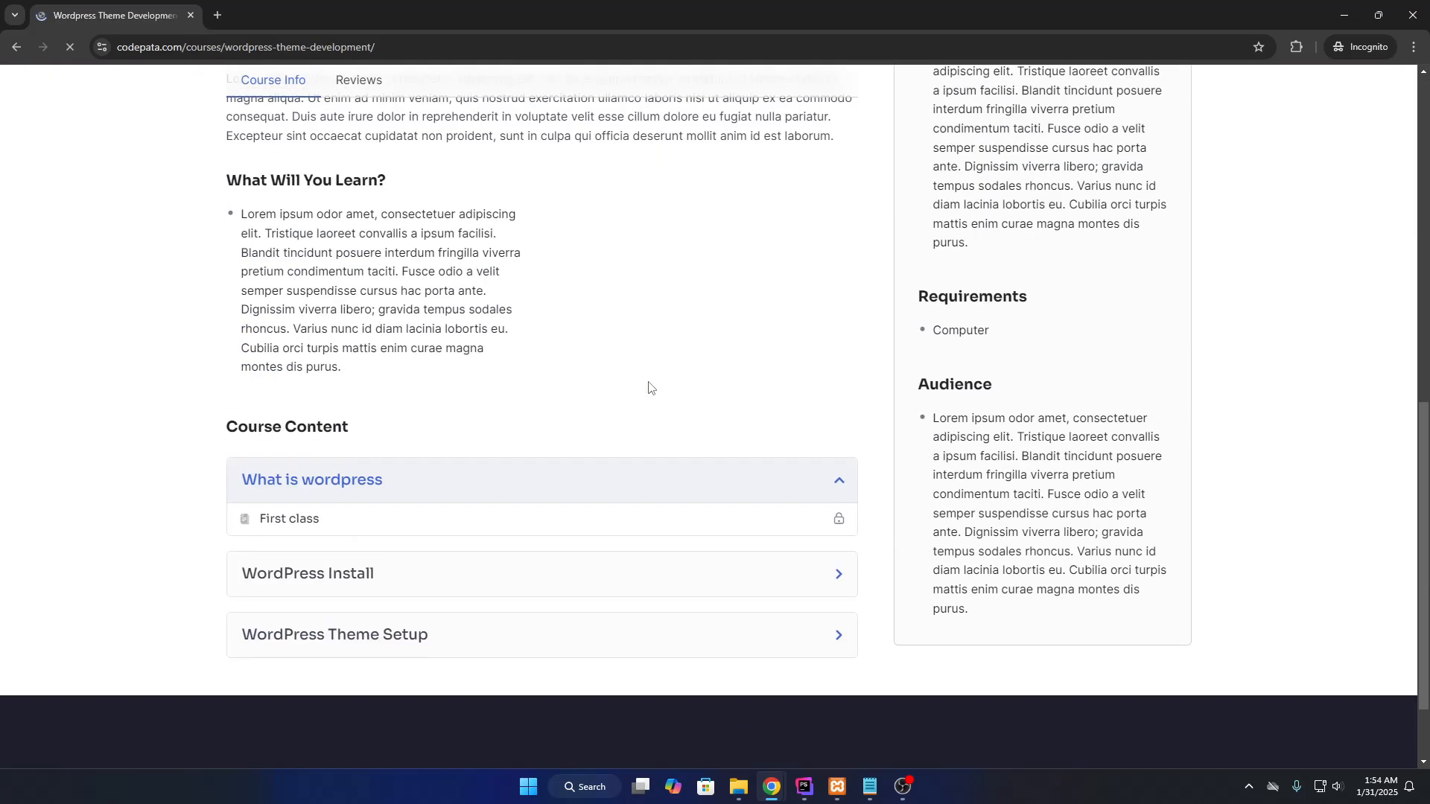
pyautogui.click(344, 481)
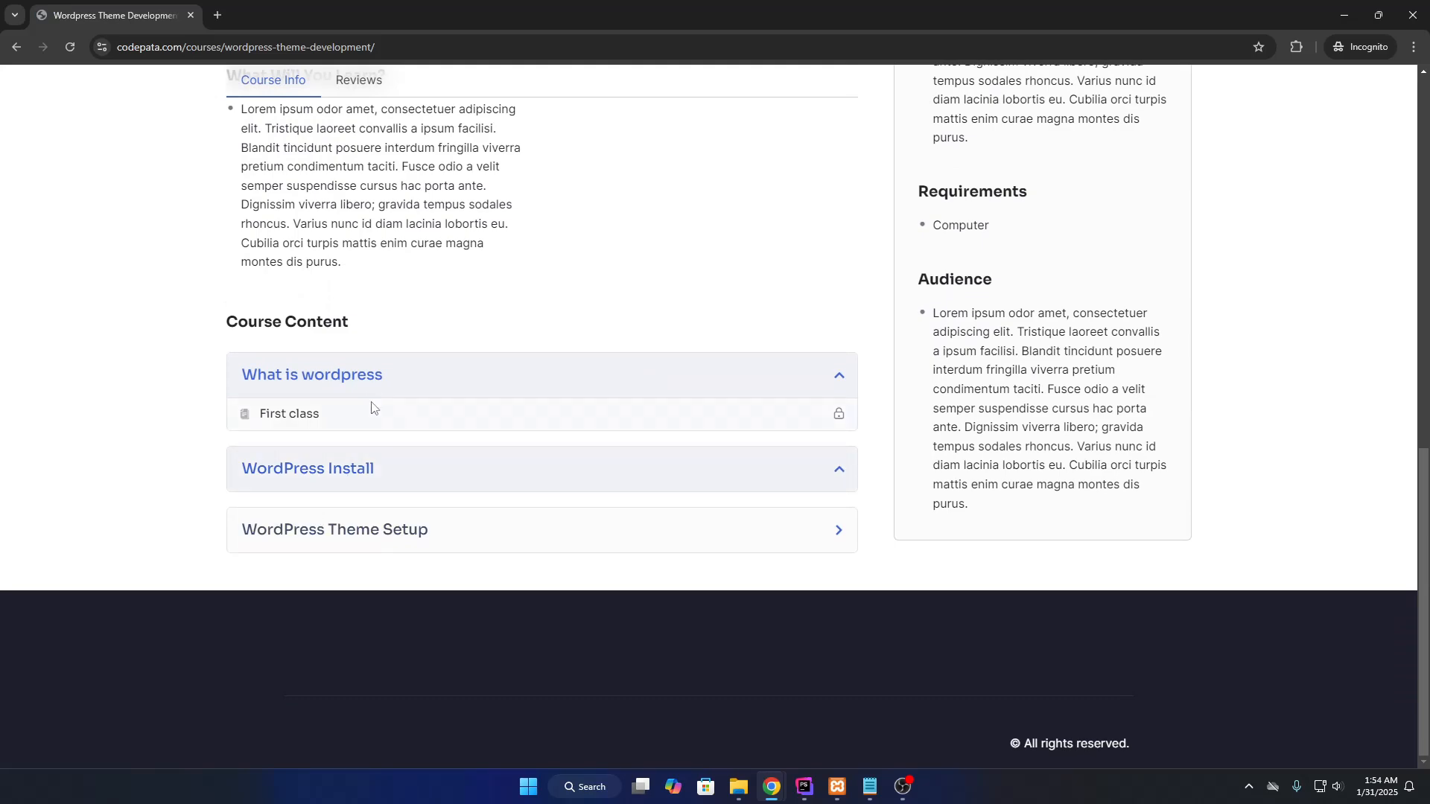
pyautogui.scroll(2, 580, 386)
pyautogui.scroll(9, 582, 386)
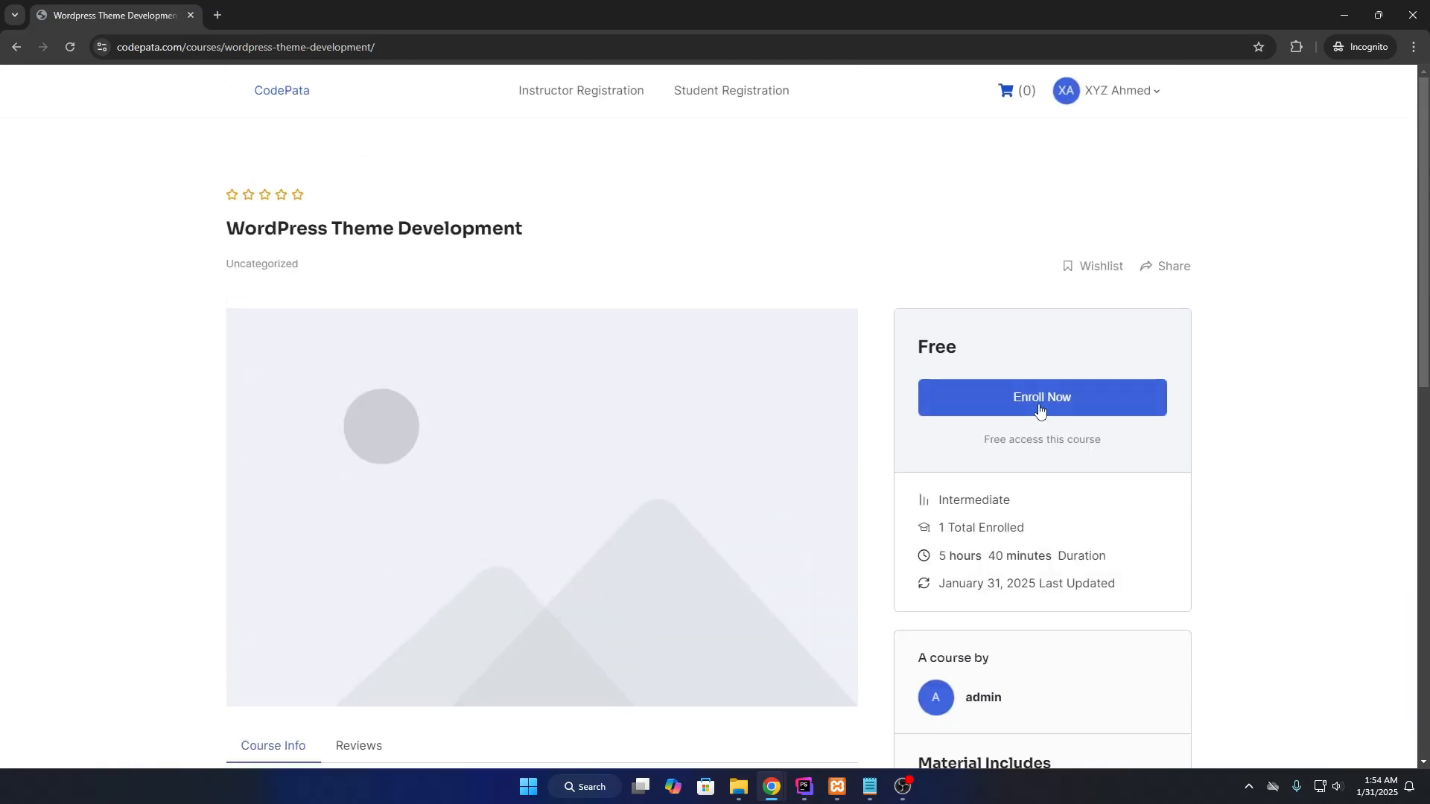
# Enroll in WordPress Theme Development and check its 0% progress card with 2 enrolled.
pyautogui.click(1040, 414)
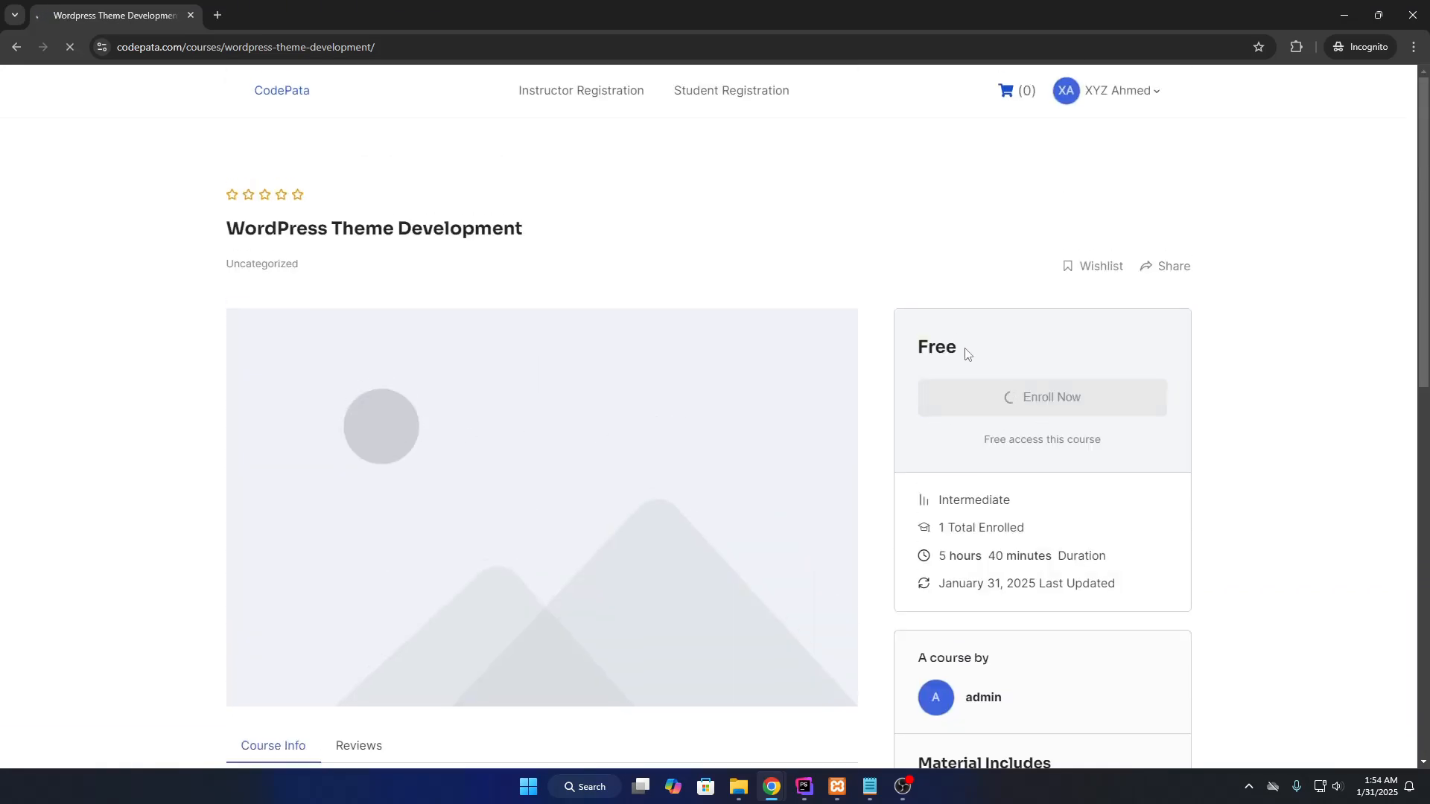
pyautogui.doubleClick(924, 354)
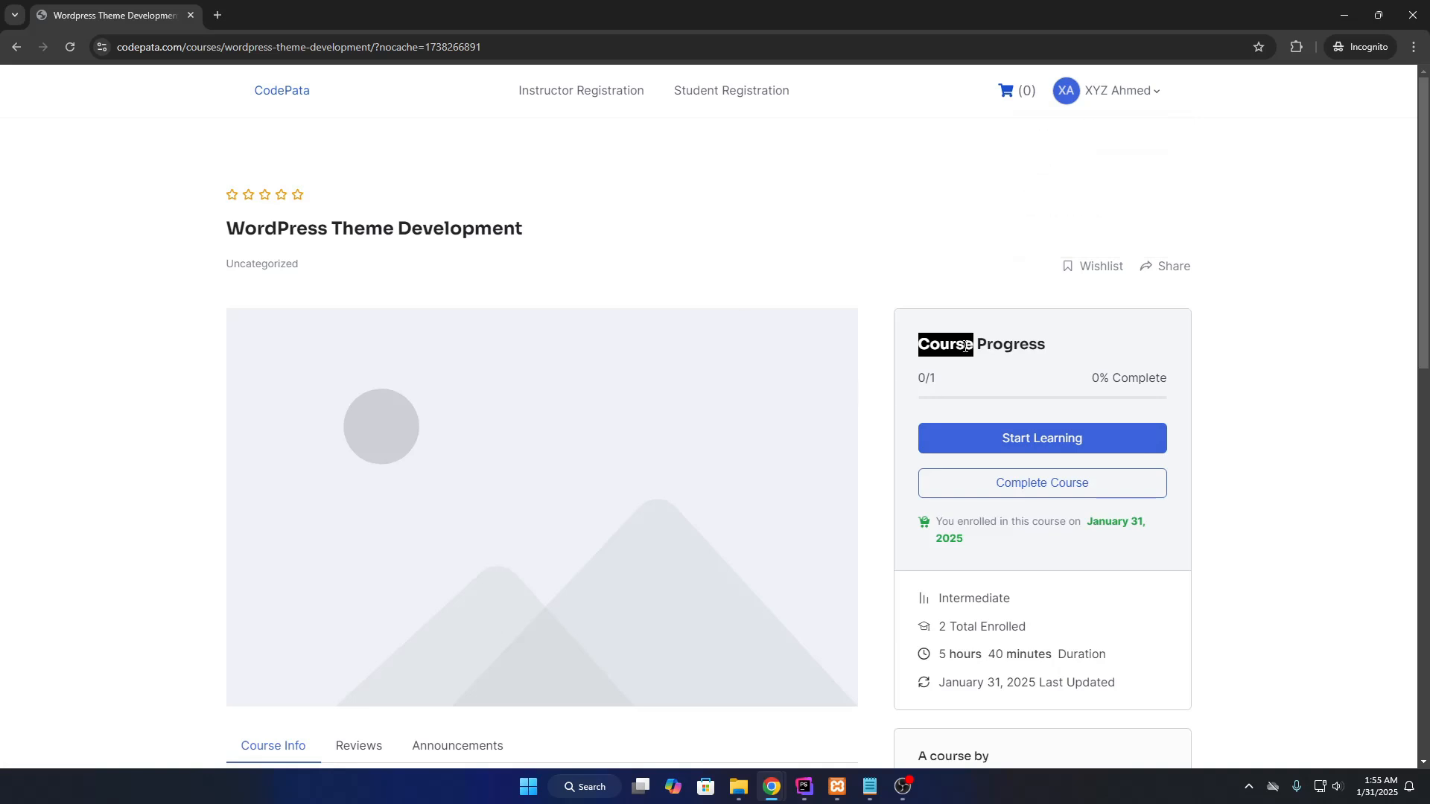
pyautogui.moveTo(1121, 91)
pyautogui.click(1081, 176)
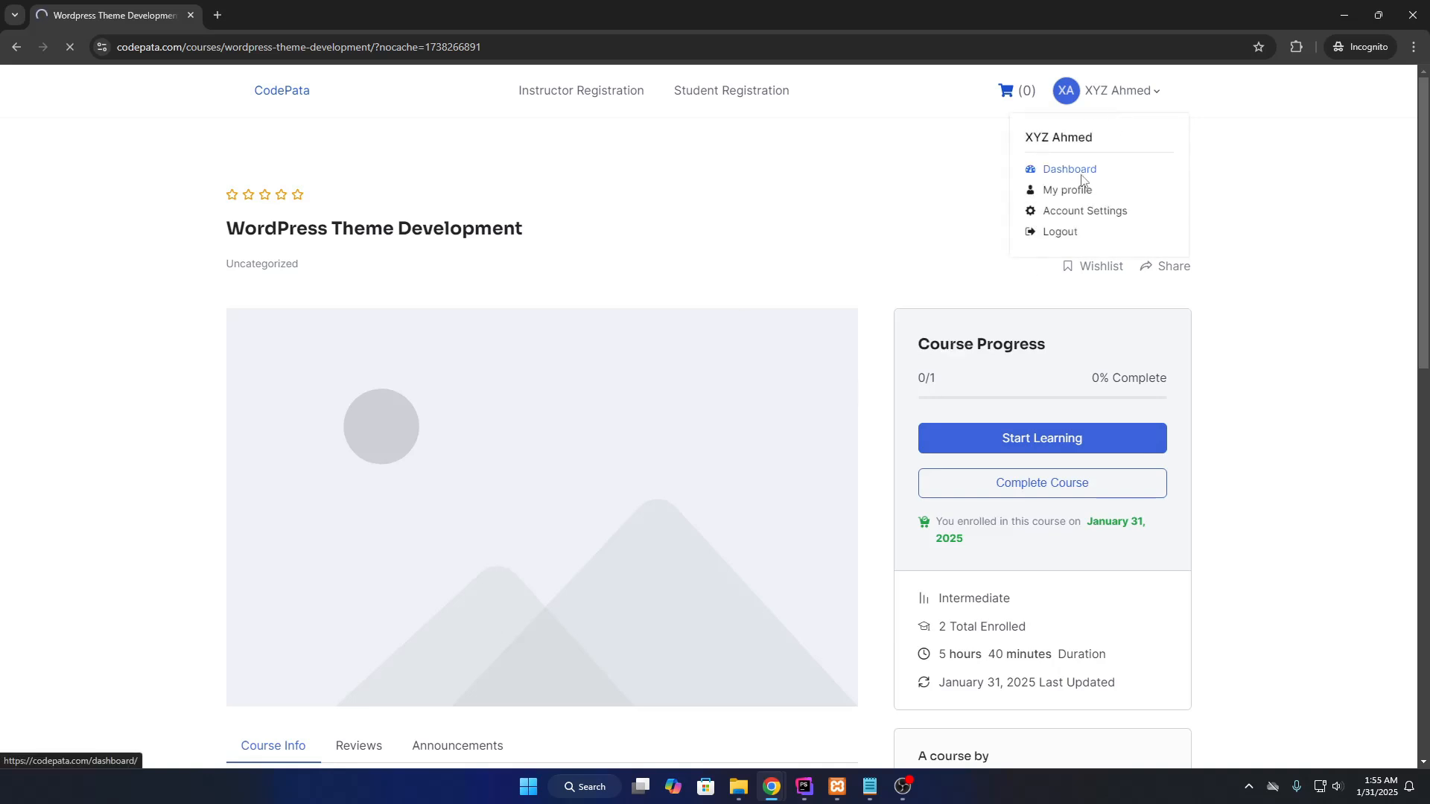
# Check the dashboard's enrolled and active course counts and the pending instructor notice, then list enrolled courses.
pyautogui.moveTo(572, 420); pyautogui.dragTo(618, 422)
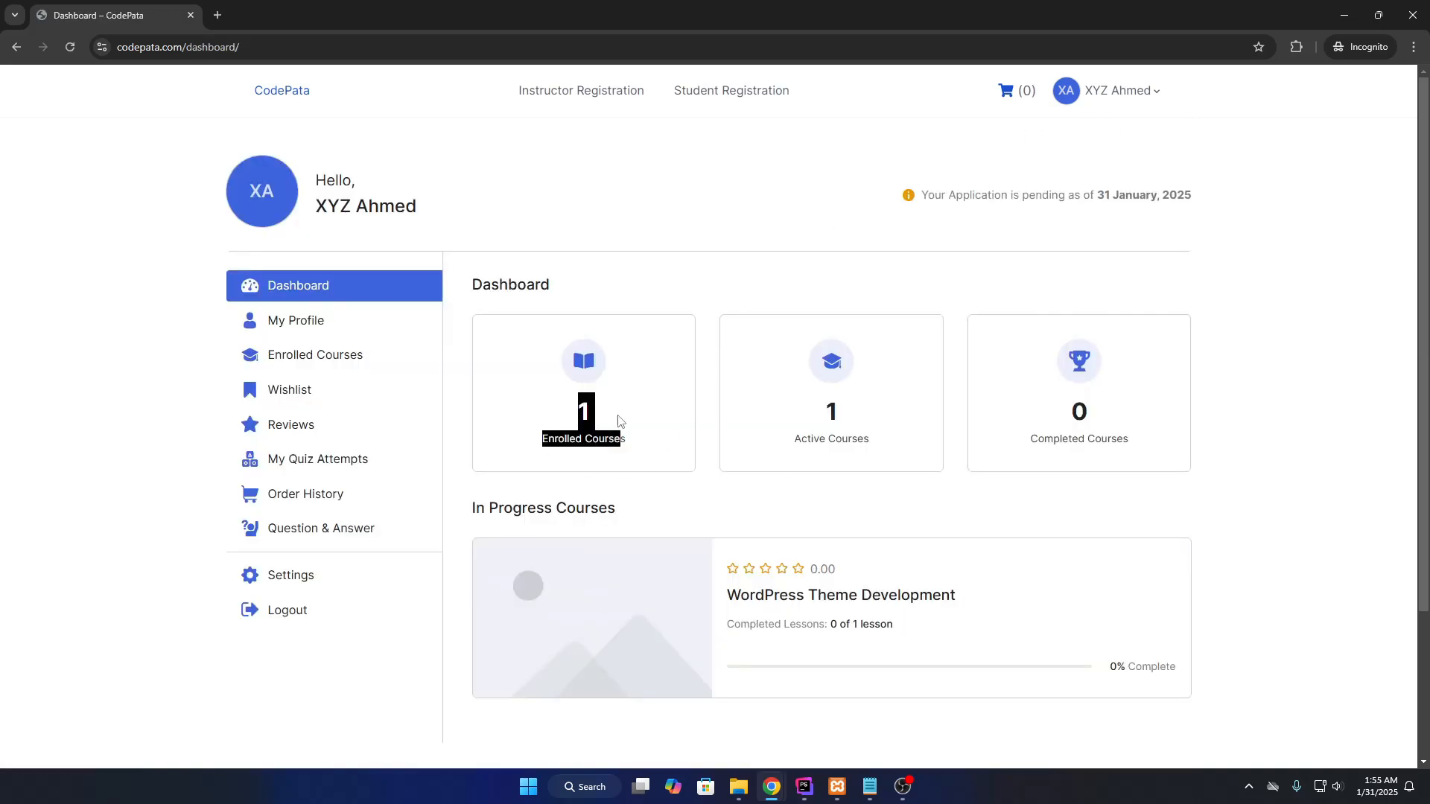
pyautogui.moveTo(808, 407); pyautogui.dragTo(879, 440)
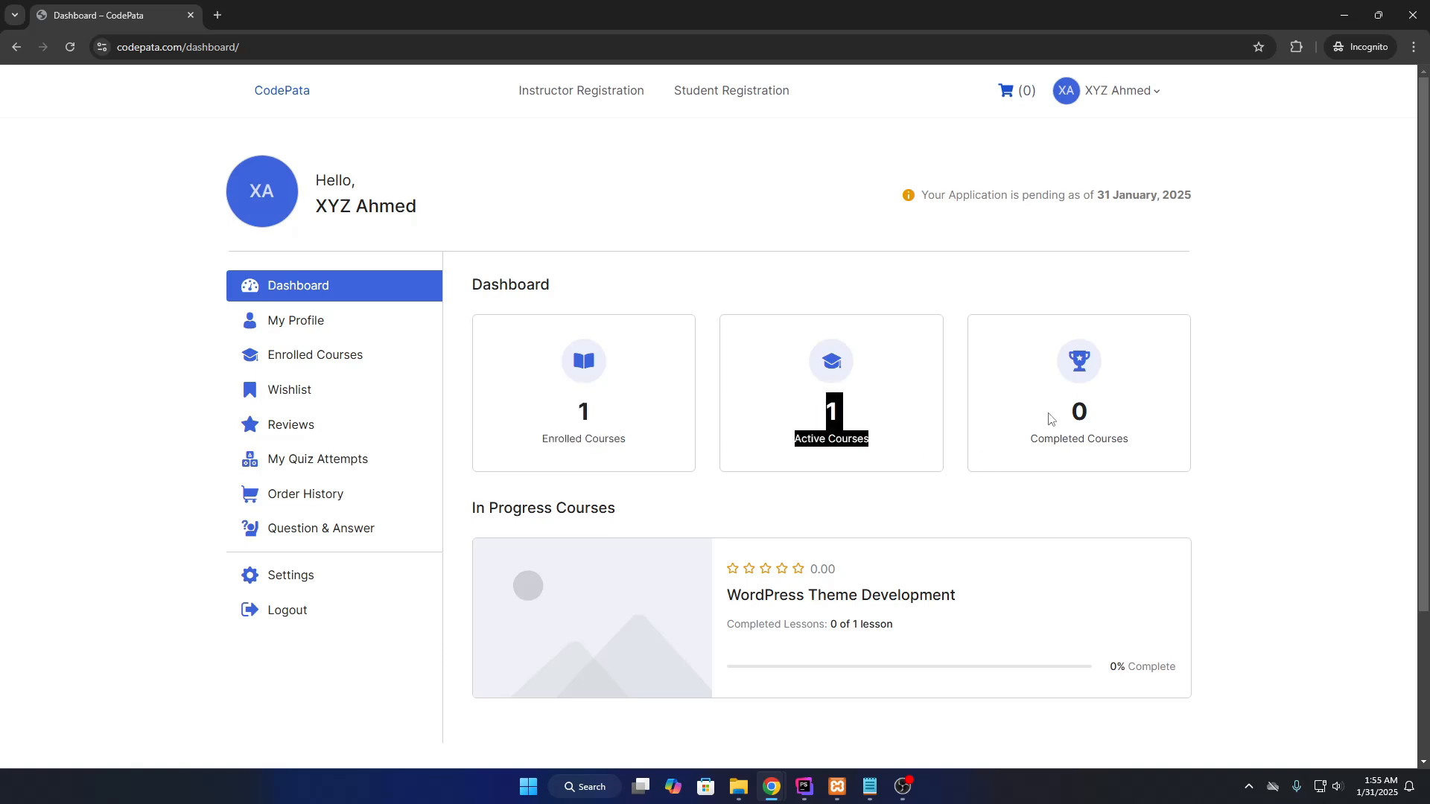
pyautogui.moveTo(922, 196); pyautogui.dragTo(1105, 199)
pyautogui.click(1207, 207)
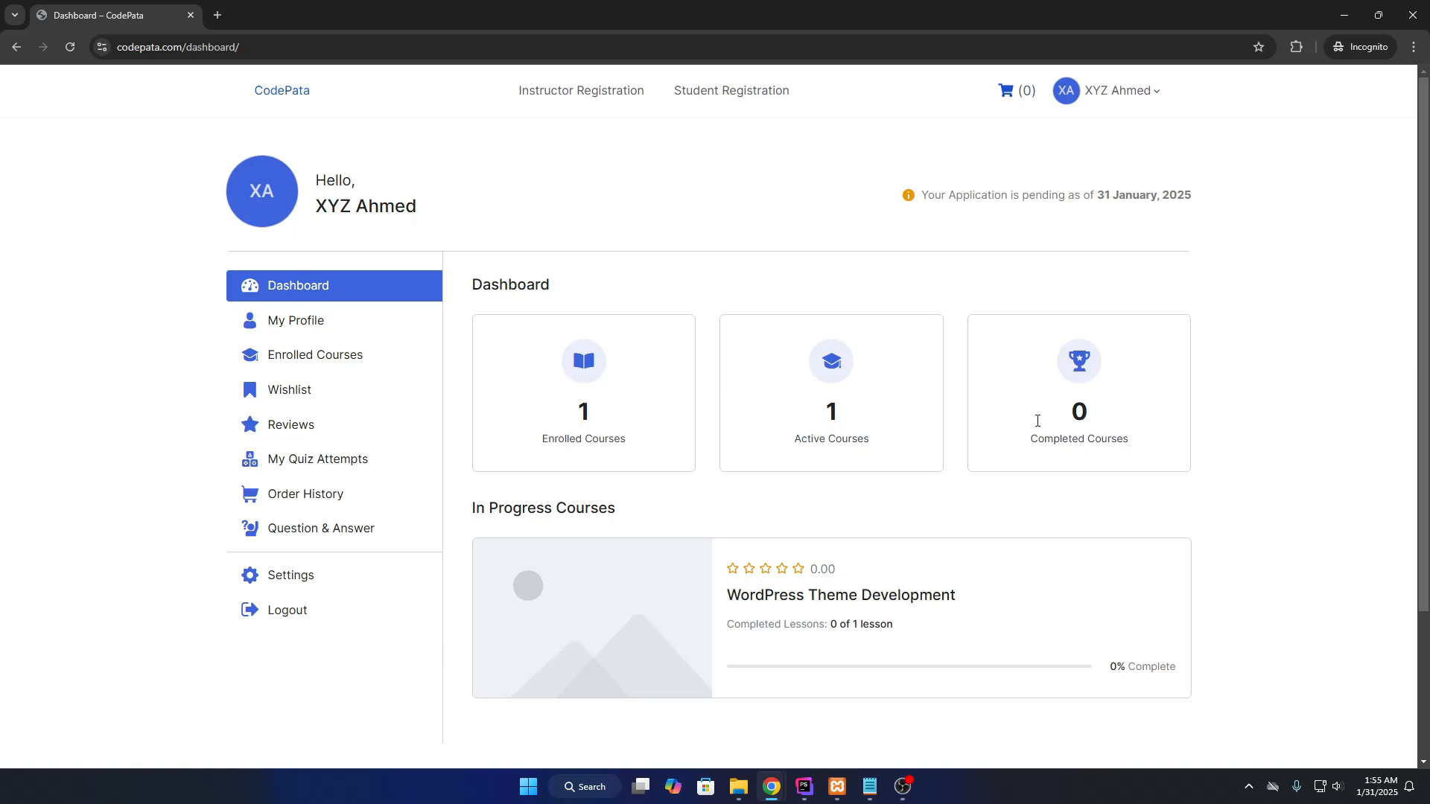
pyautogui.moveTo(1219, 209); pyautogui.dragTo(1110, 199)
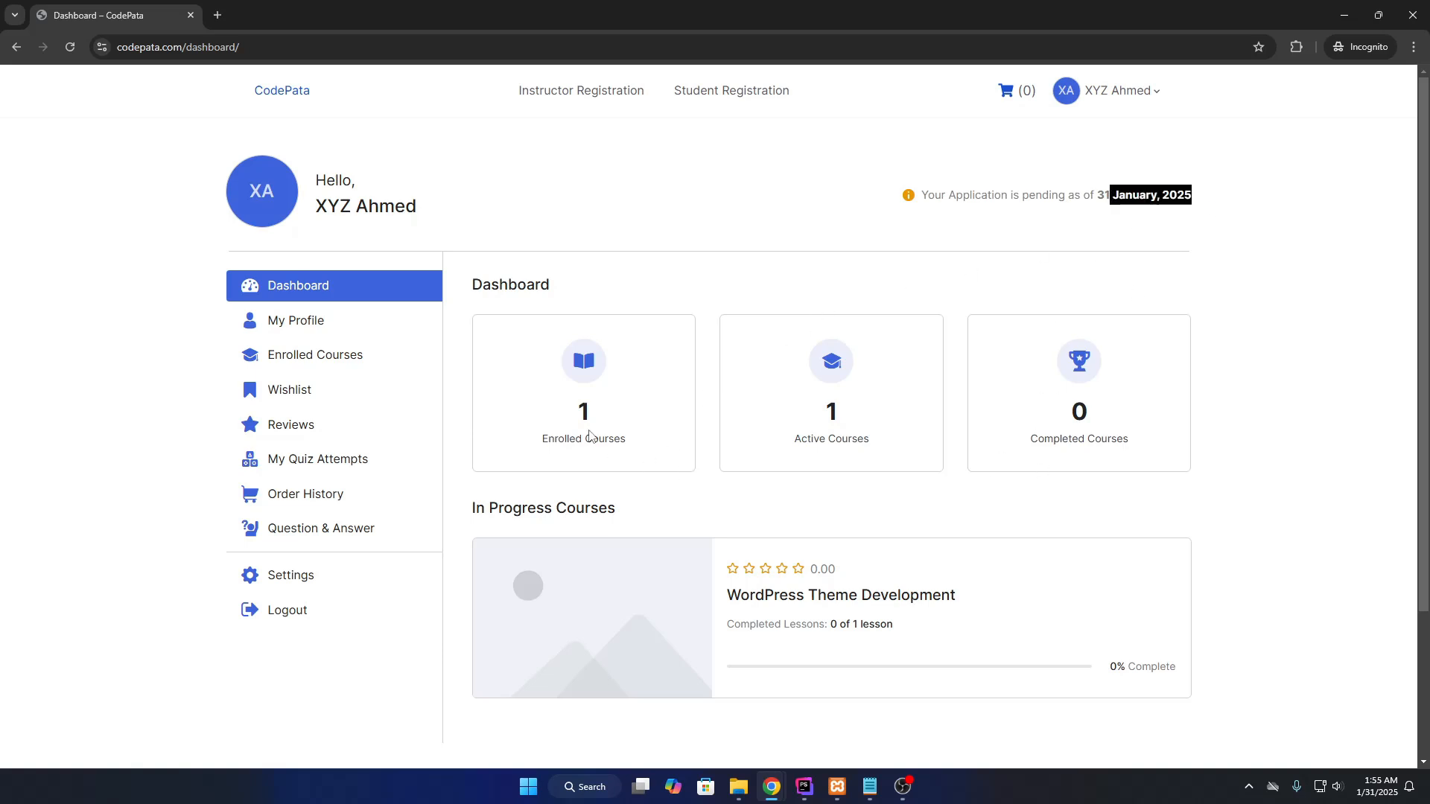
pyautogui.click(356, 364)
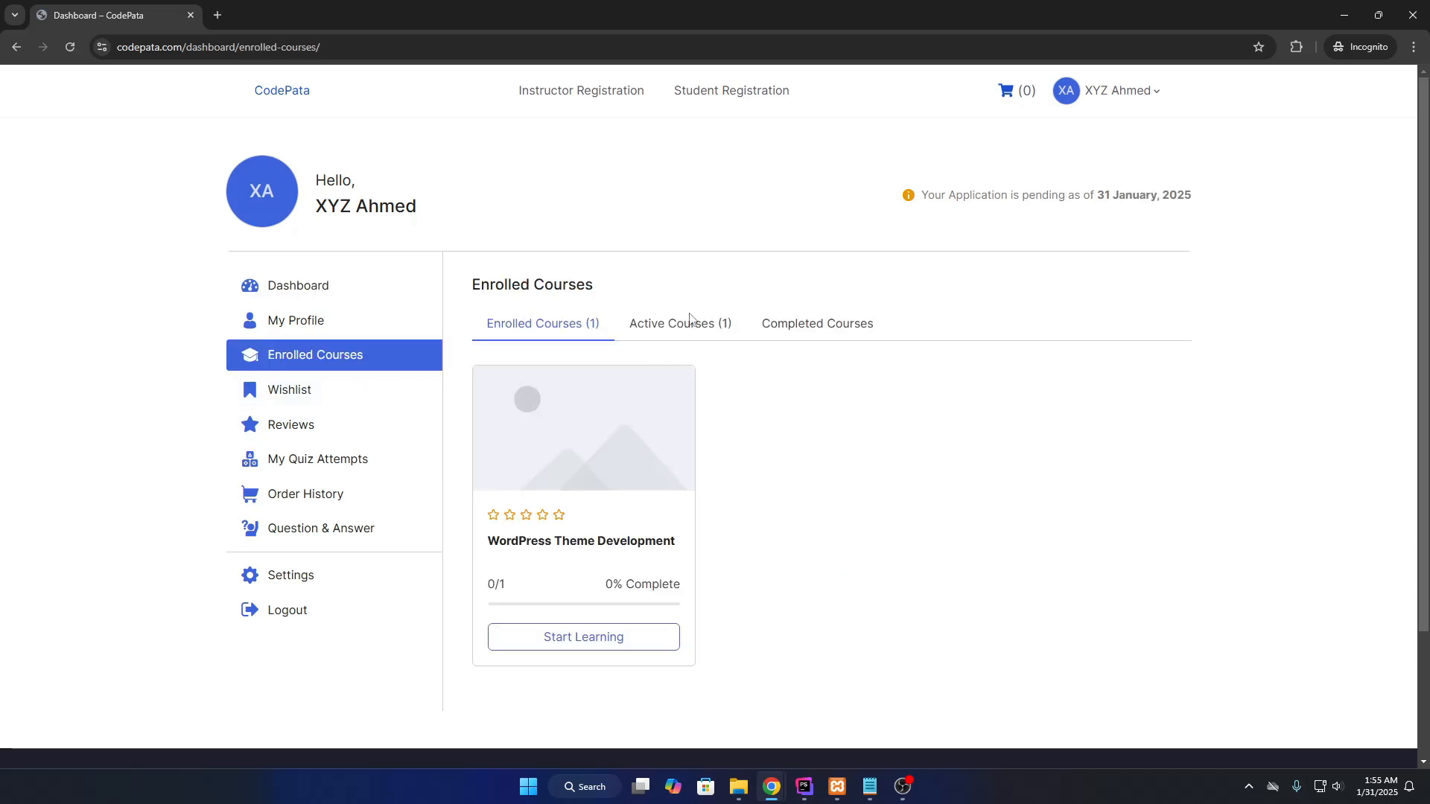
# Open WordPress Theme Development's First class lesson and mark it complete.
pyautogui.click(592, 639)
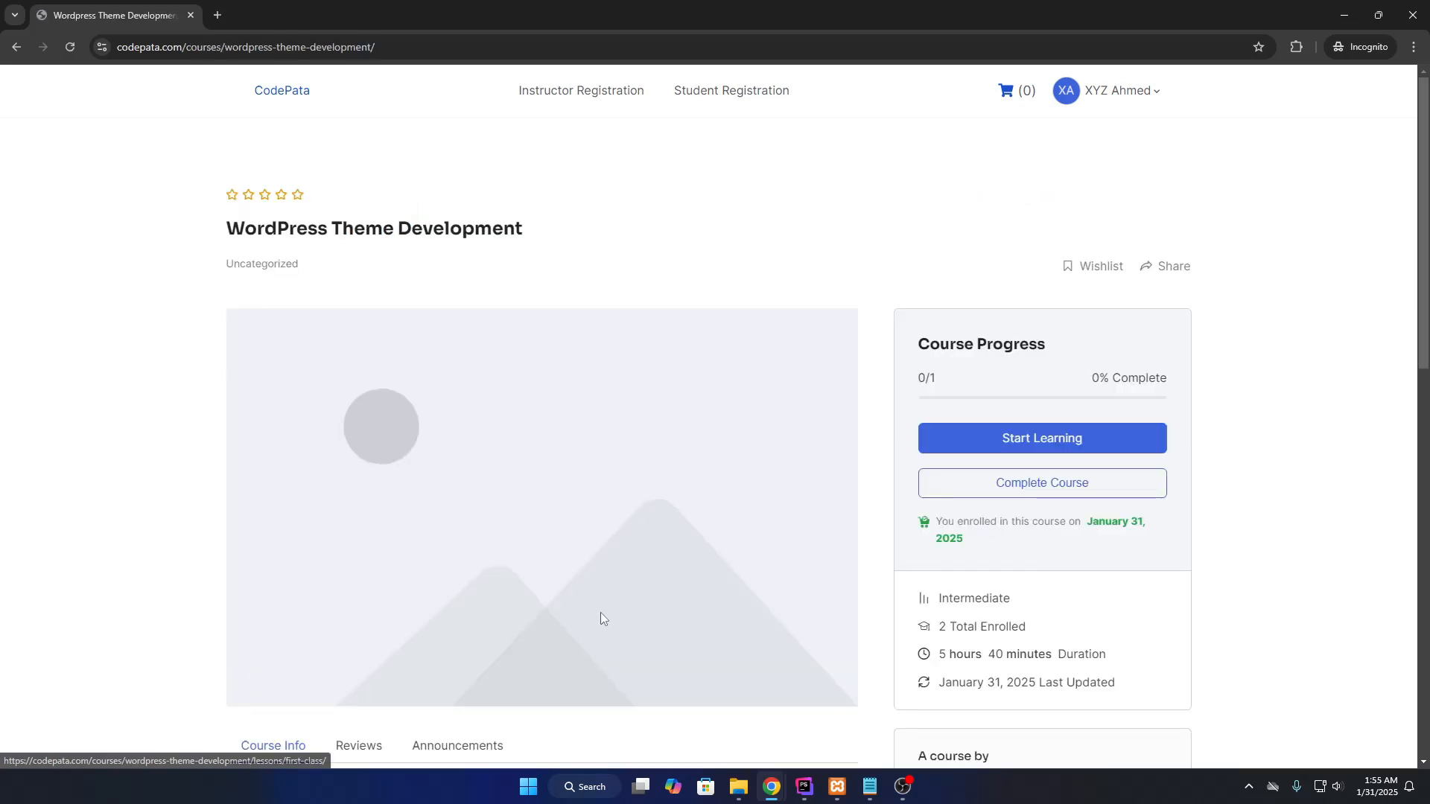
pyautogui.click(998, 436)
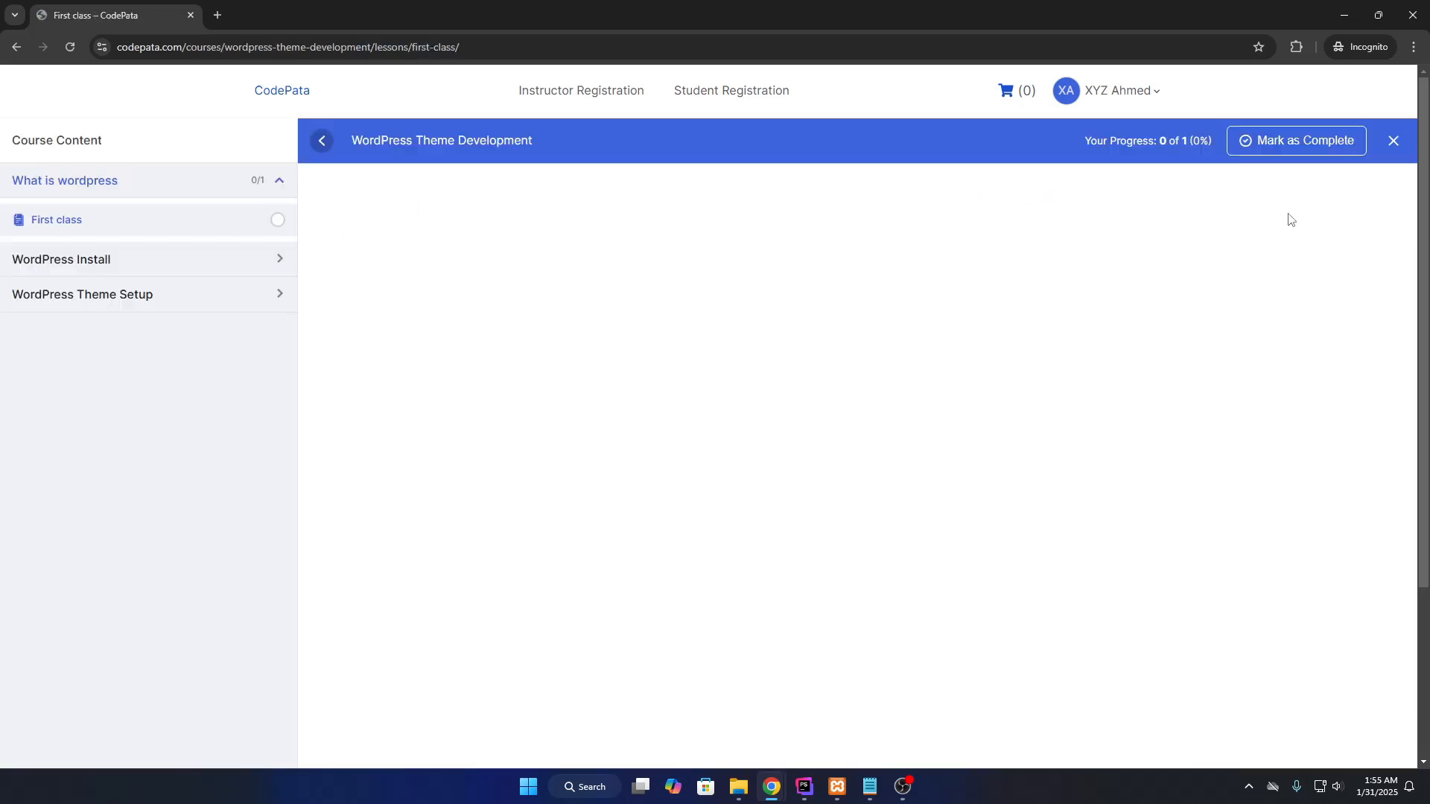
pyautogui.click(1258, 142)
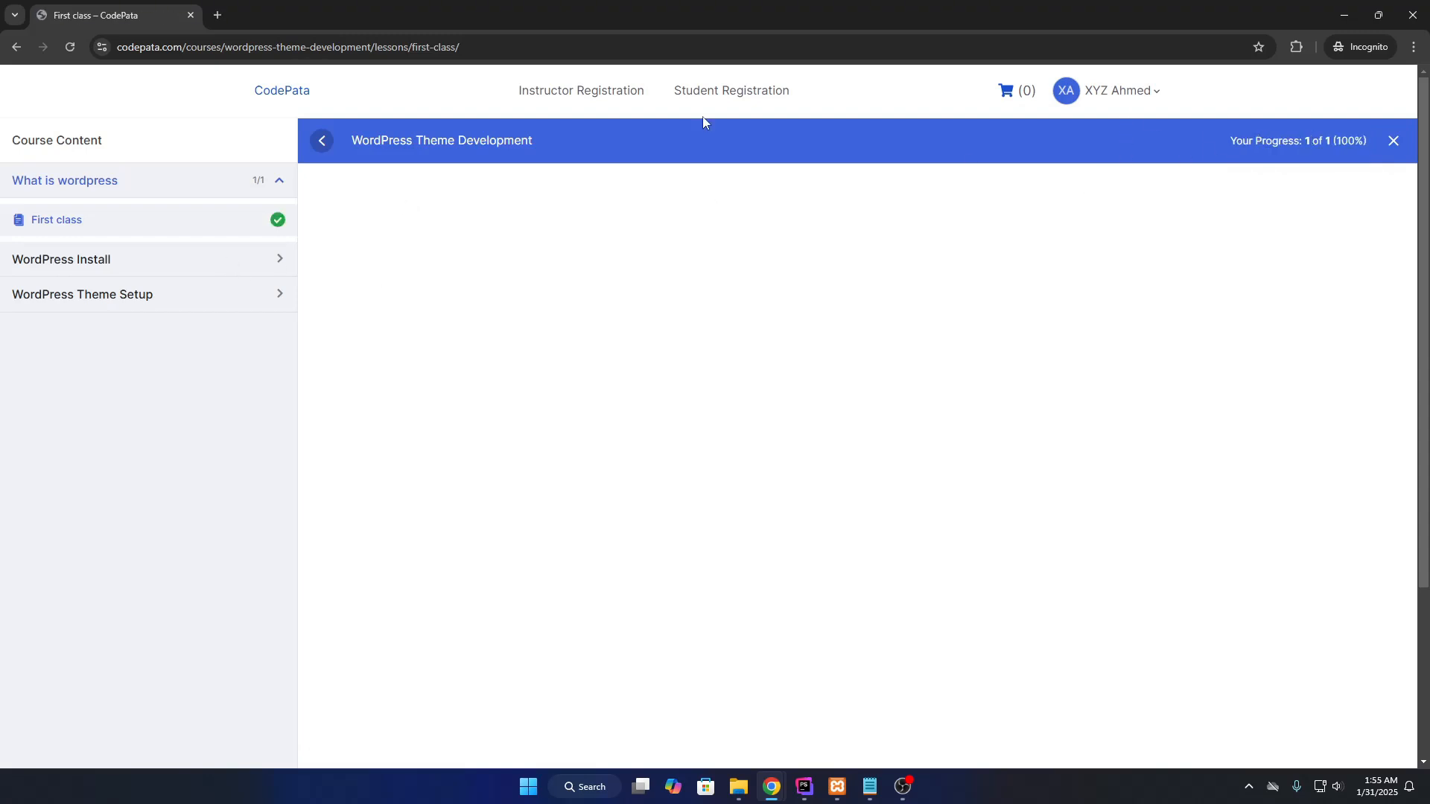
# Confirm the course shows 100% progress on the refreshed dashboard, then return to CodePata home.
pyautogui.moveTo(1139, 93)
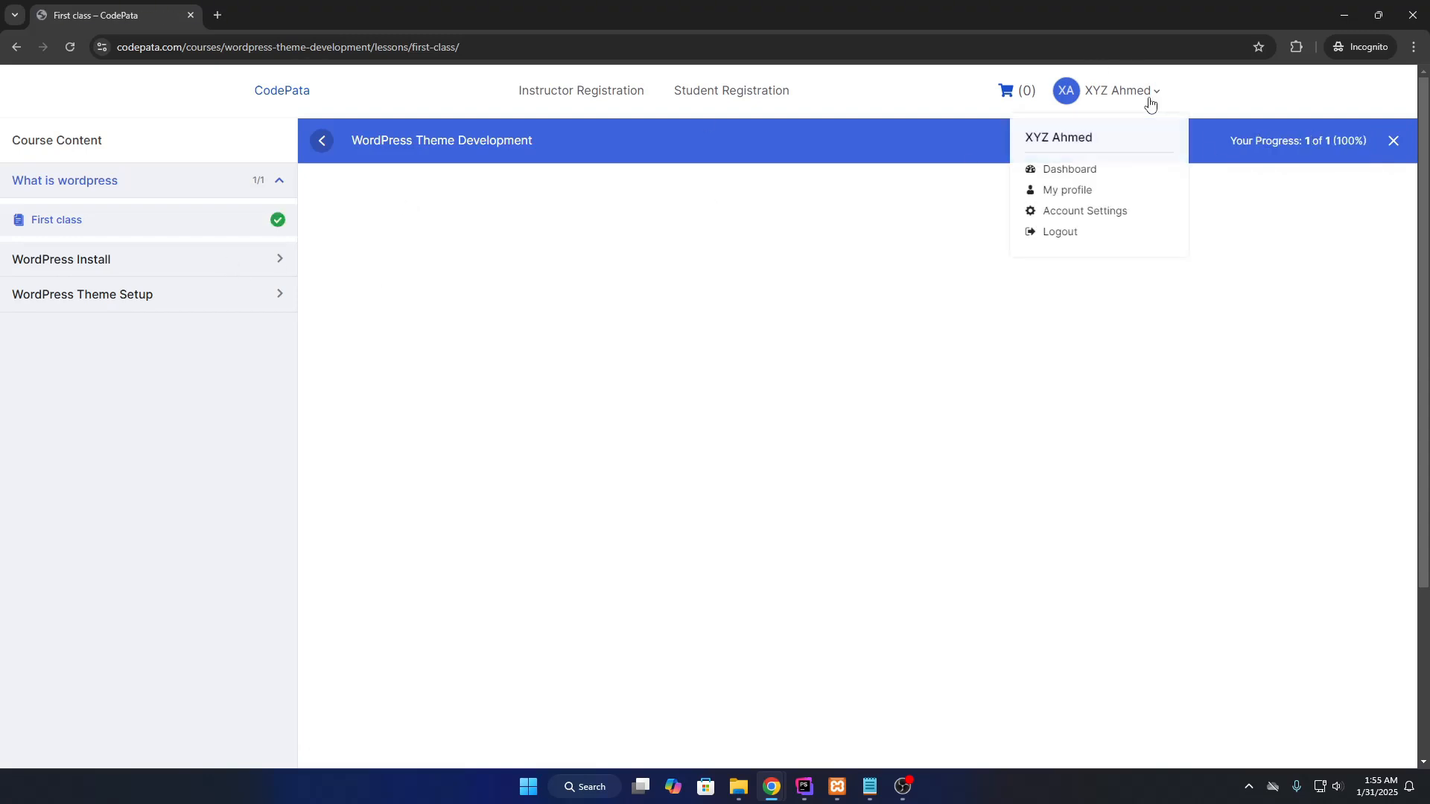
pyautogui.click(1082, 177)
pyautogui.scroll(-3, 827, 511)
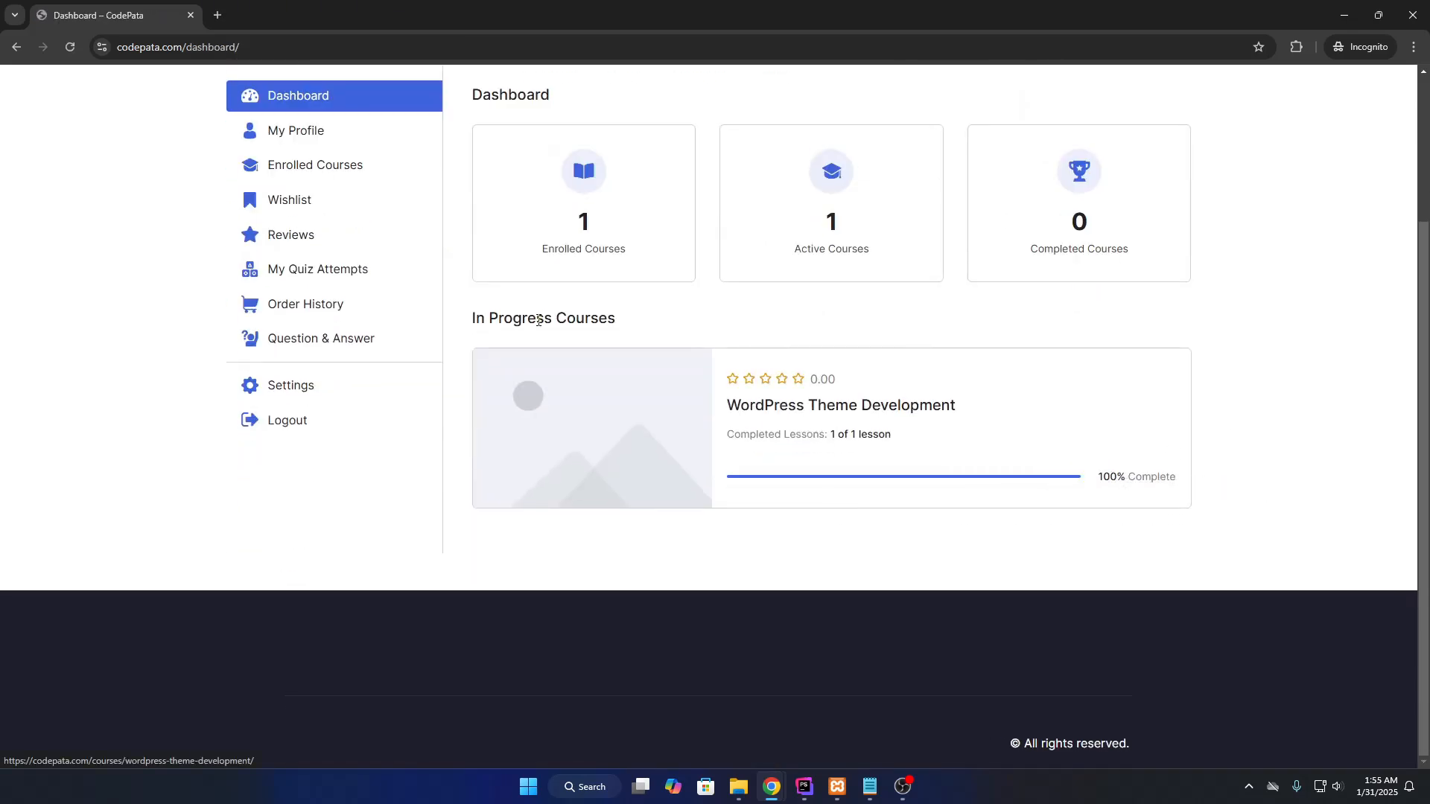
pyautogui.press('F5')
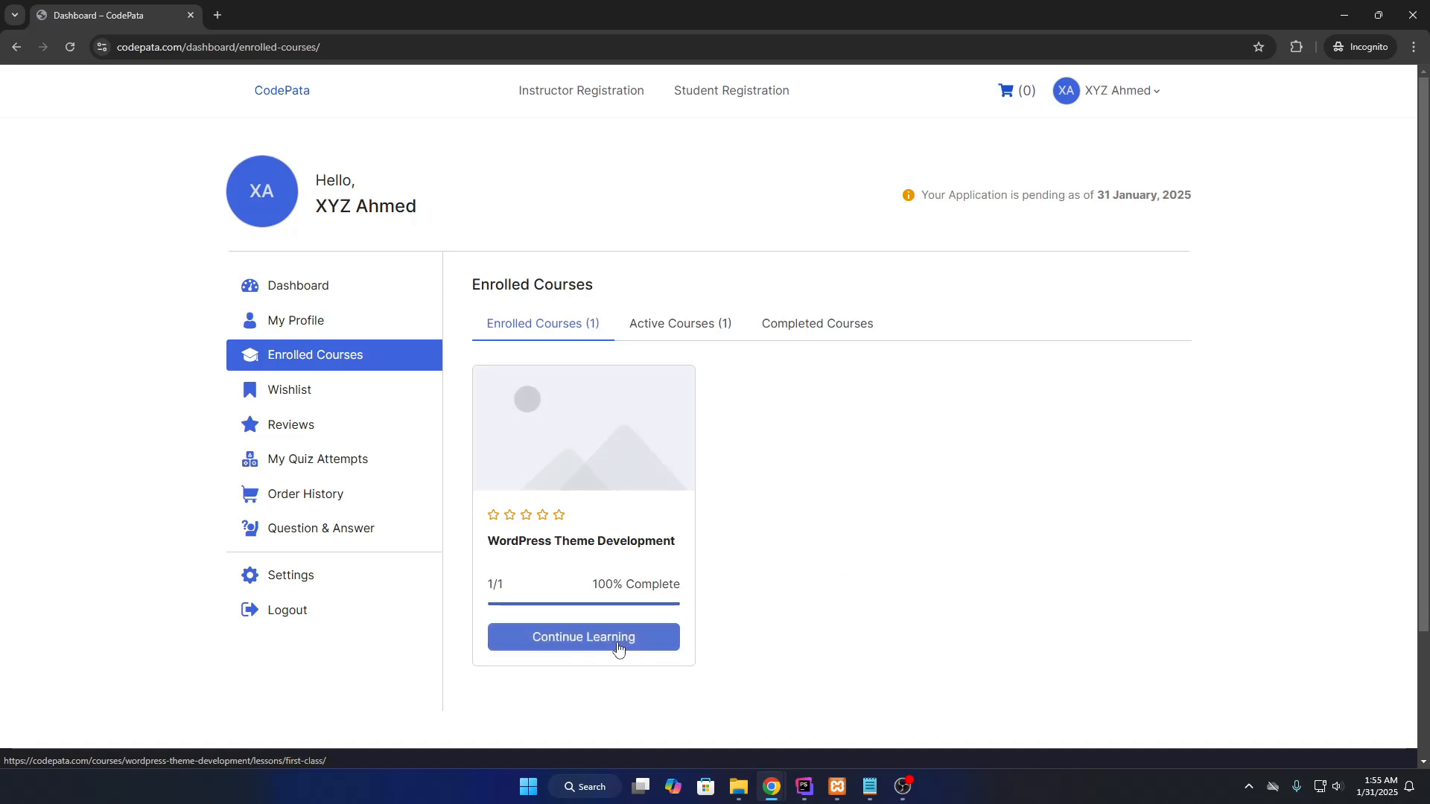
pyautogui.click(617, 645)
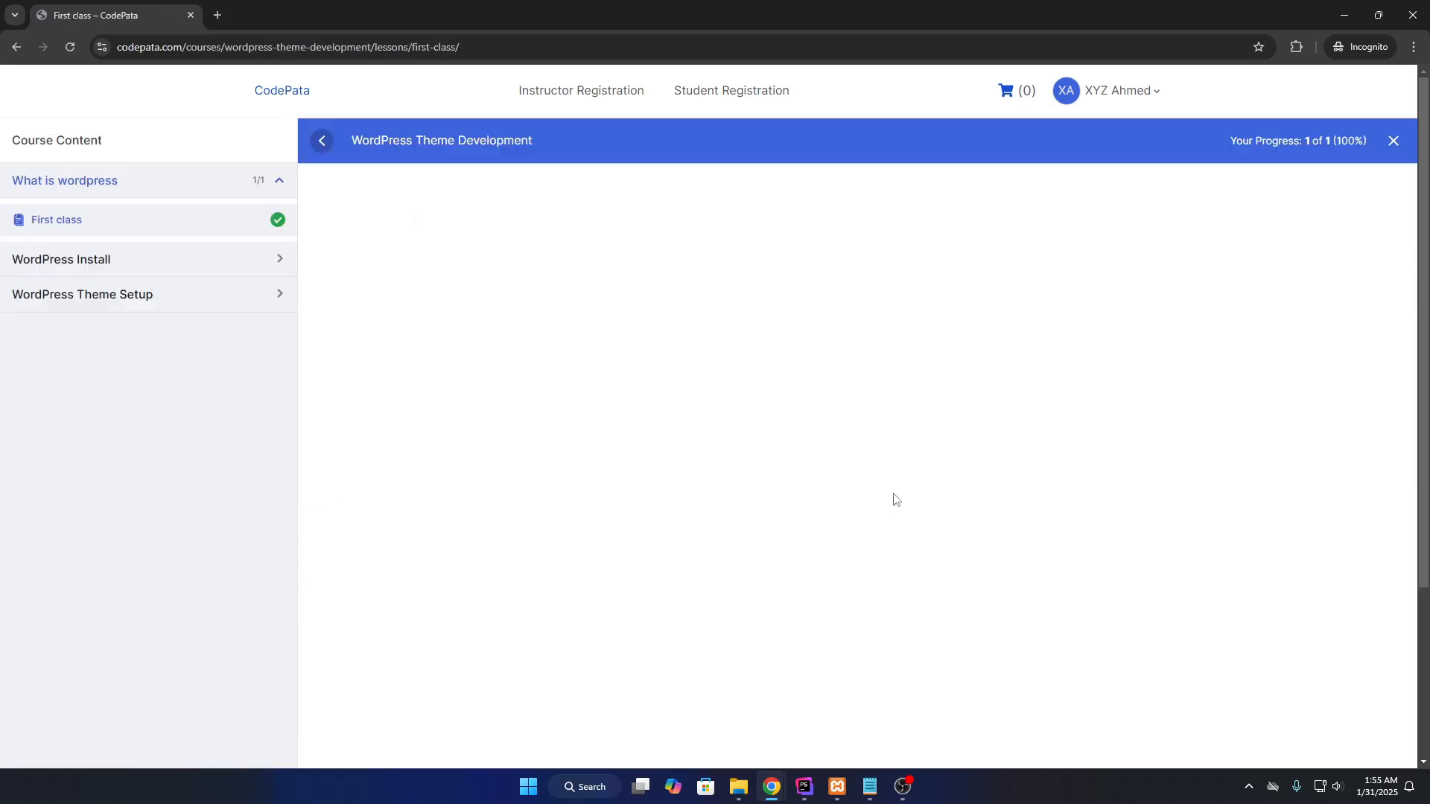
pyautogui.click(277, 97)
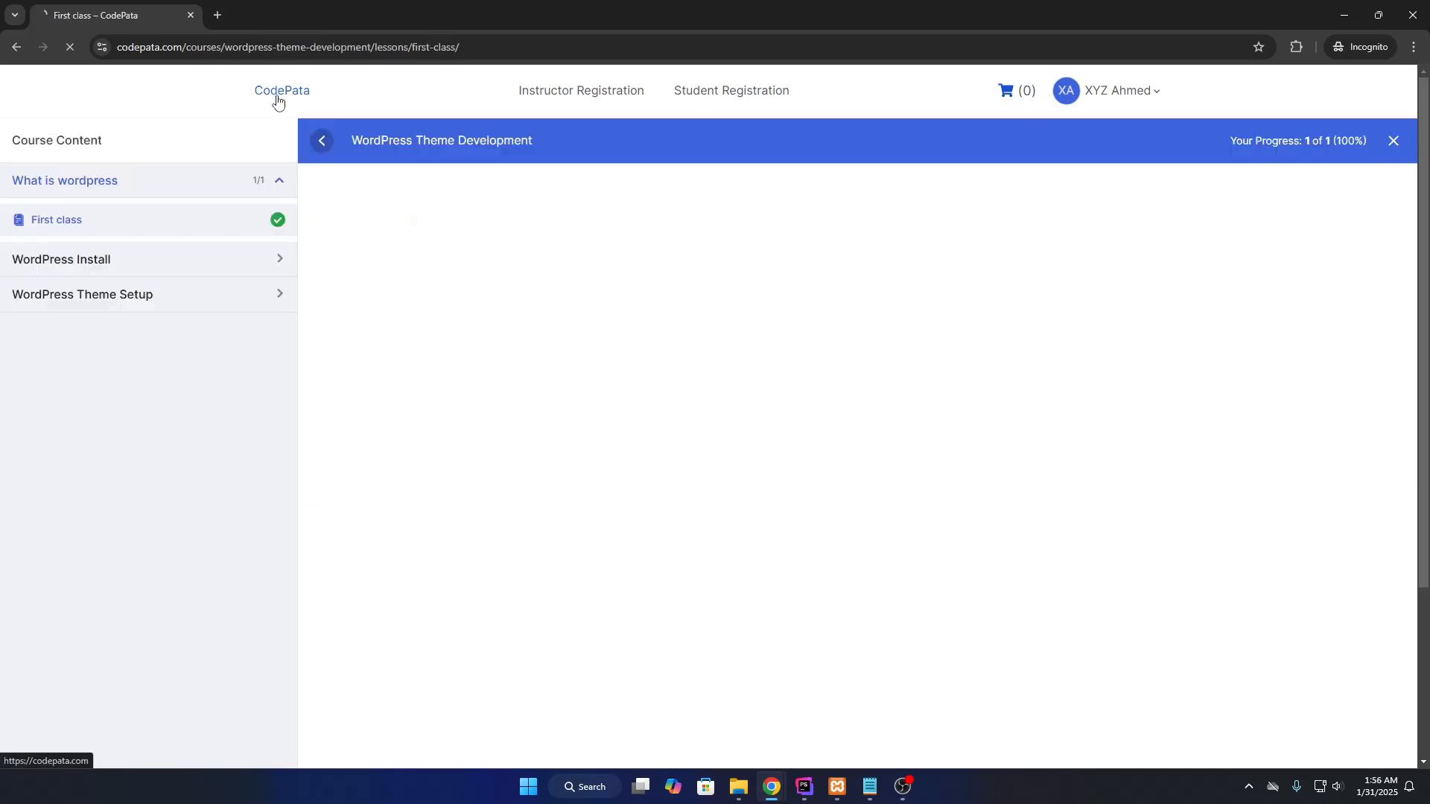